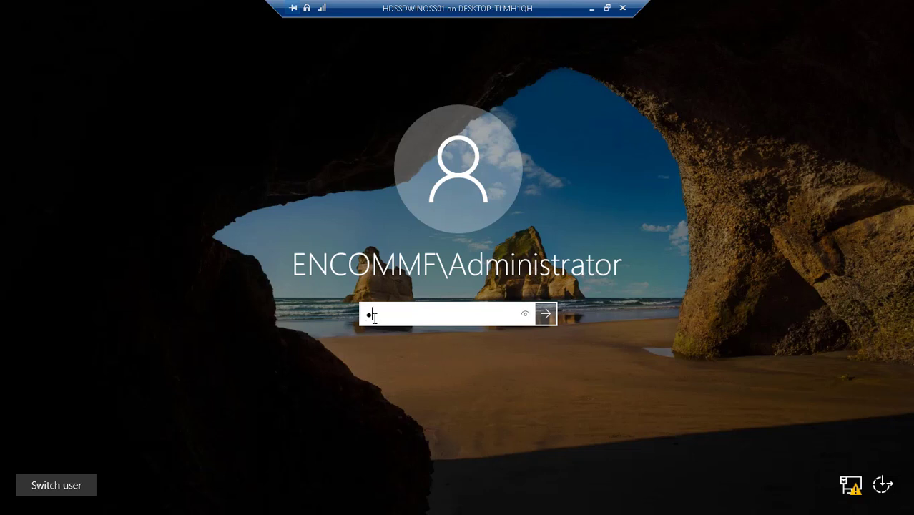
- Sign in as Administrator with the account password and bring up the Start menu
{"action": "type", "text": "••••••"}
{"action": "key", "text": "Return"}
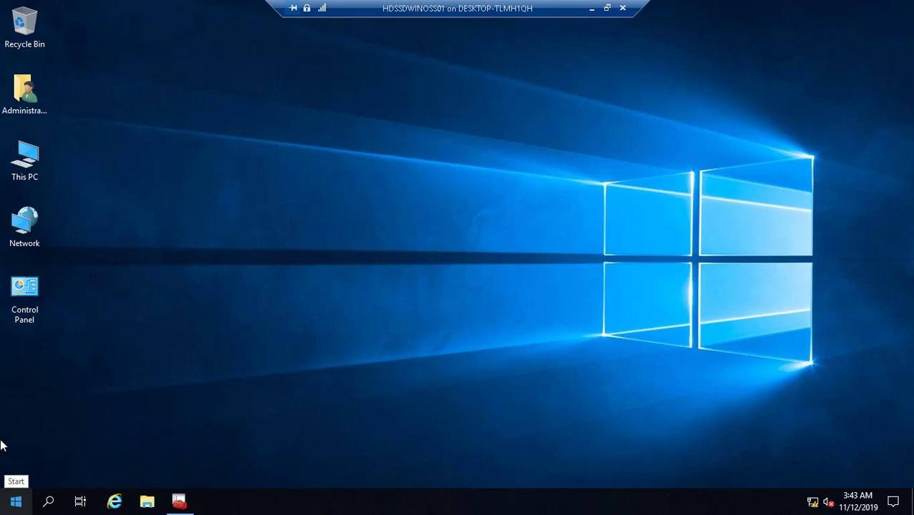
{"action": "key", "text": "super"}
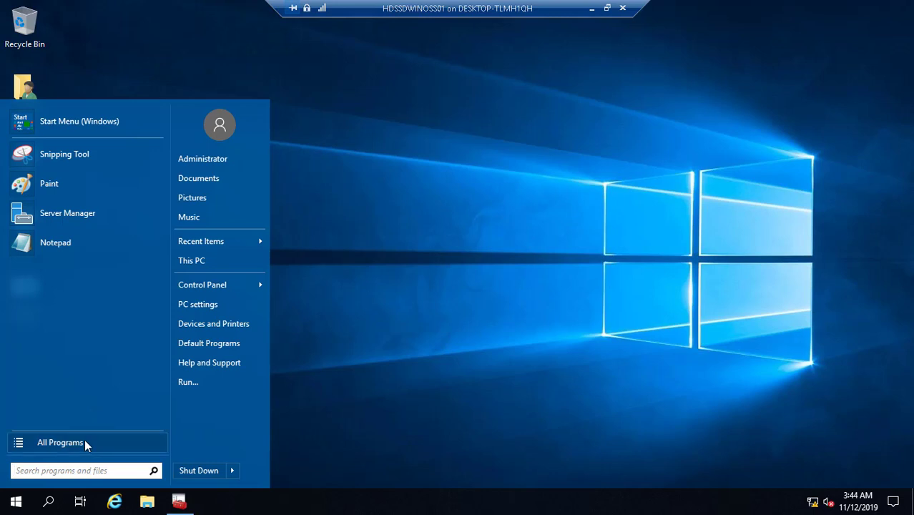
- Launch Windows PowerShell as administrator from the All Programs list
{"action": "left_click", "coordinate": [85, 443]}
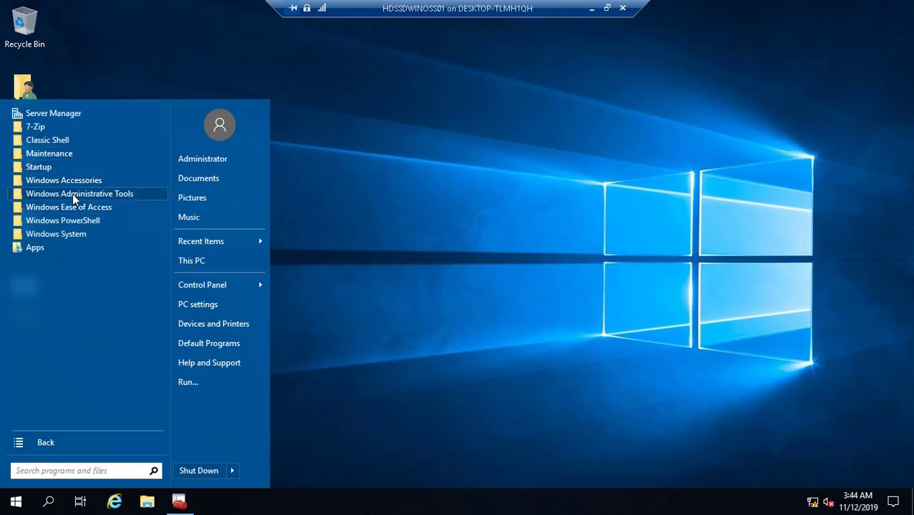
{"action": "left_click", "coordinate": [77, 226]}
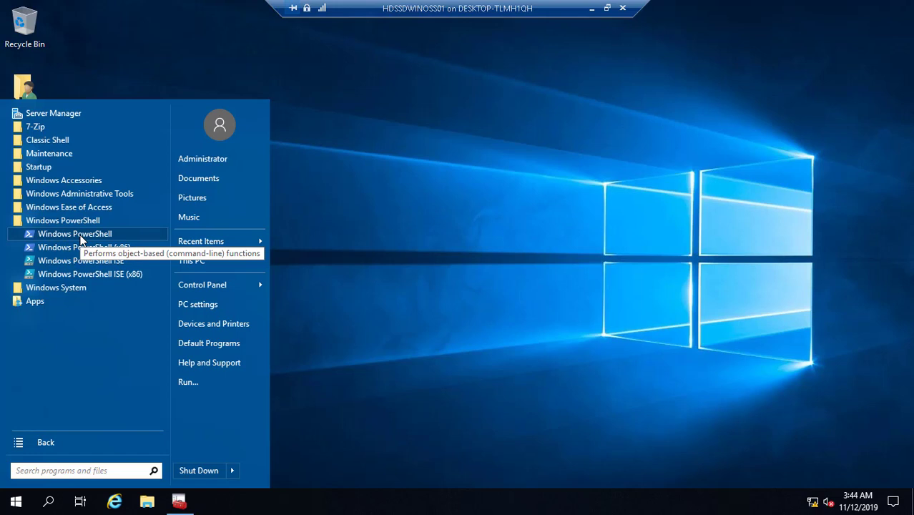
{"action": "right_click", "coordinate": [81, 241]}
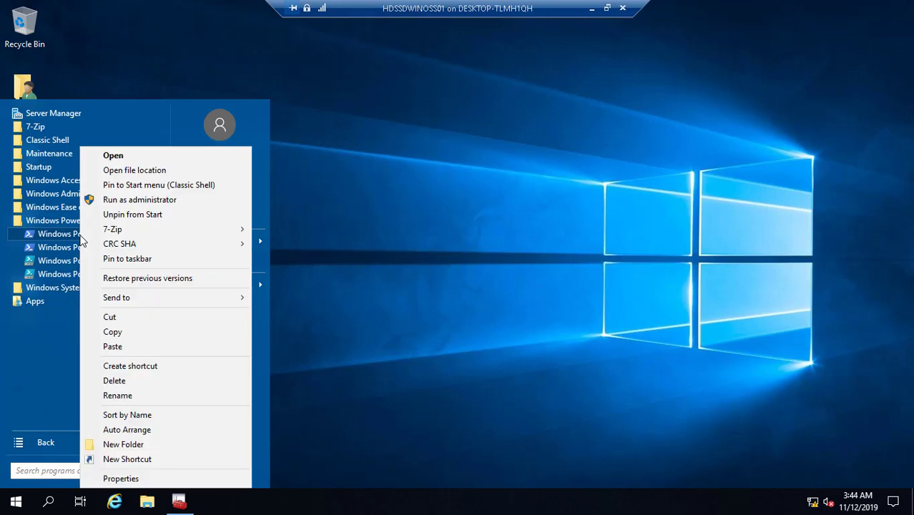
{"action": "left_click", "coordinate": [160, 204]}
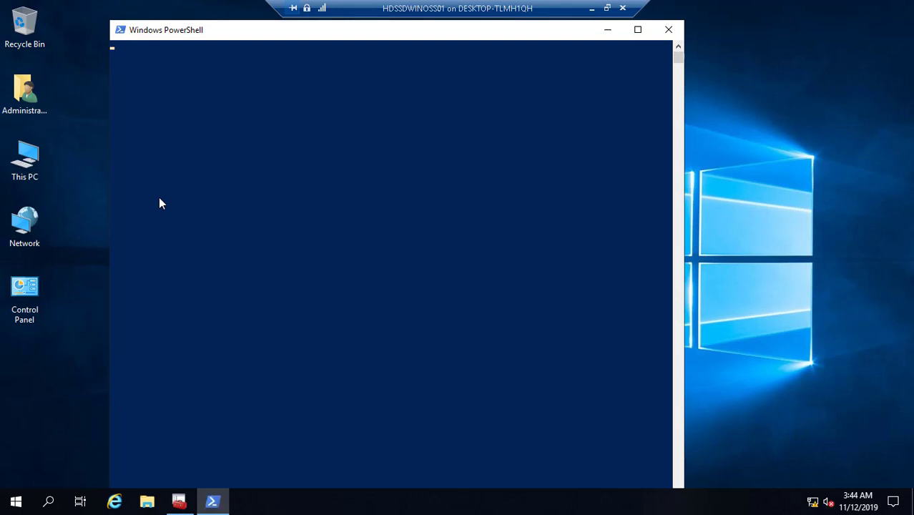
{"action": "left_click", "coordinate": [28, 167]}
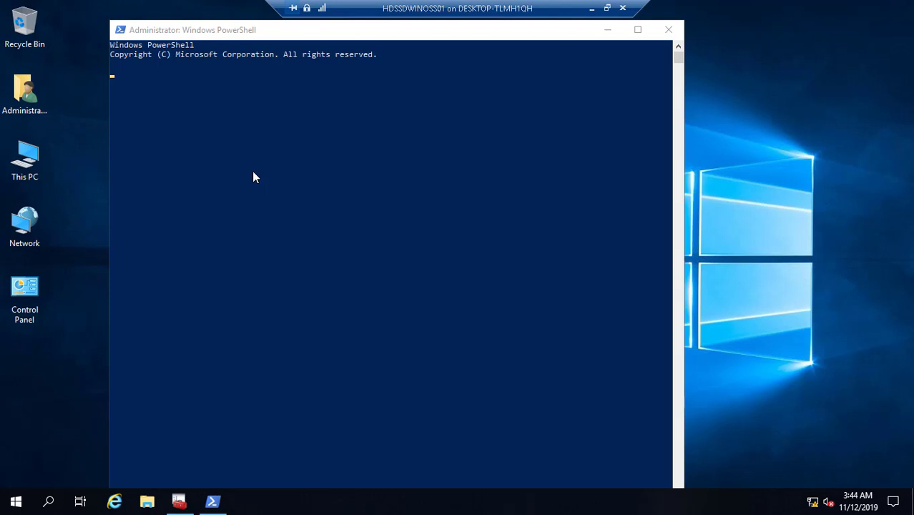
- Open This PC from the desktop to browse the server's drives
{"action": "left_click", "coordinate": [24, 163]}
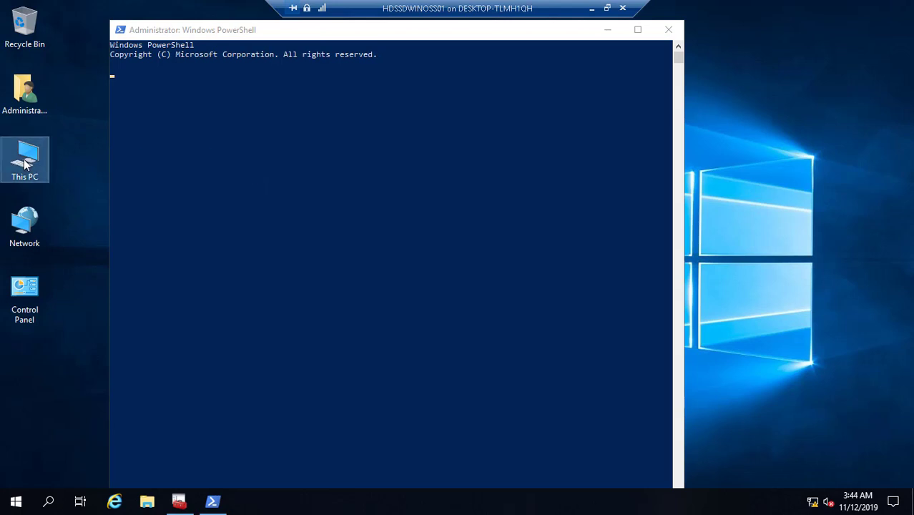
{"action": "double_click", "coordinate": [24, 163]}
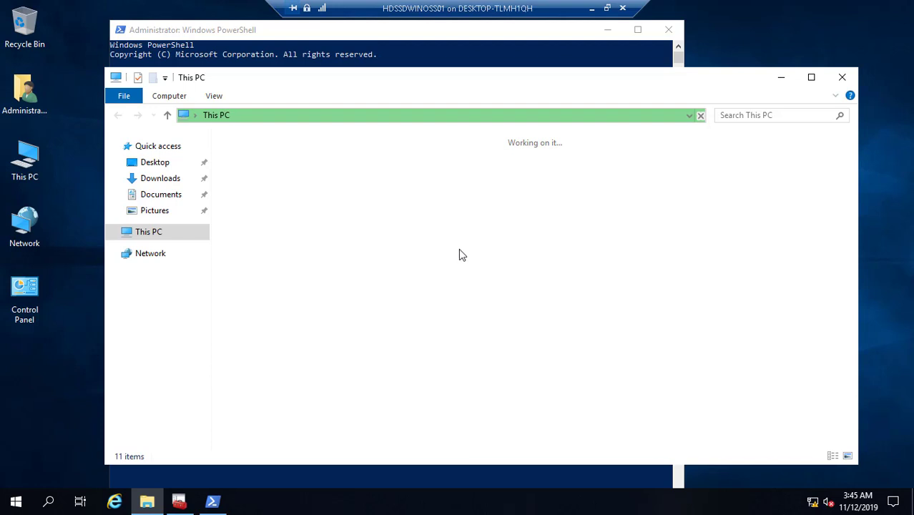
- Browse to D:\Tron Lab\DCDomain\Scripts in File Explorer
{"action": "left_click", "coordinate": [596, 306]}
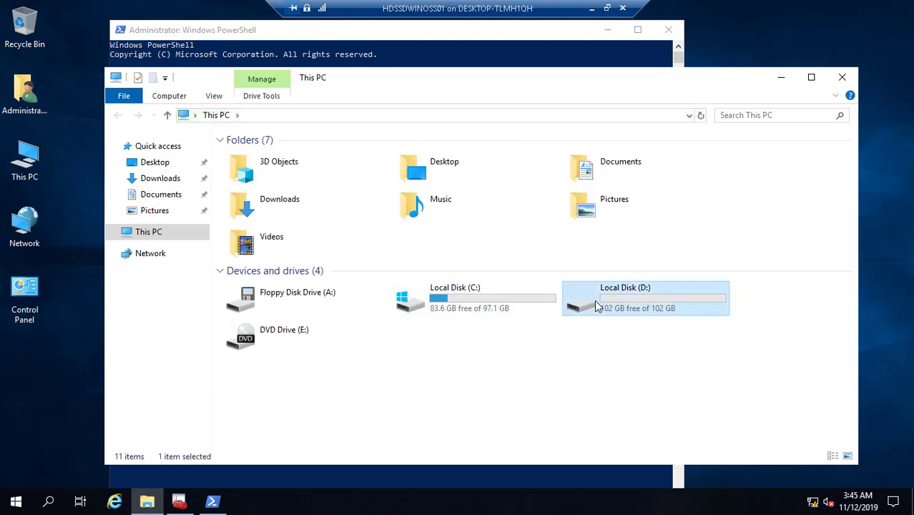
{"action": "double_click", "coordinate": [595, 306]}
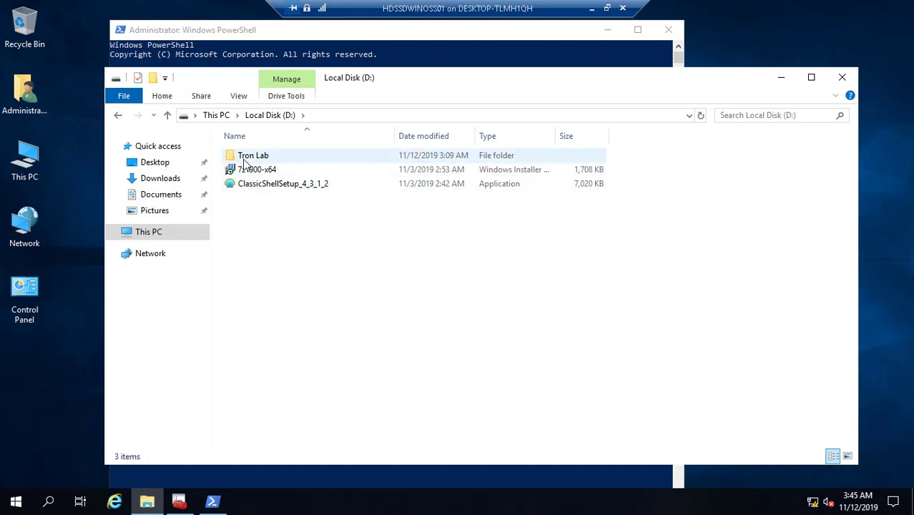
{"action": "left_click", "coordinate": [248, 160]}
{"action": "double_click", "coordinate": [249, 159]}
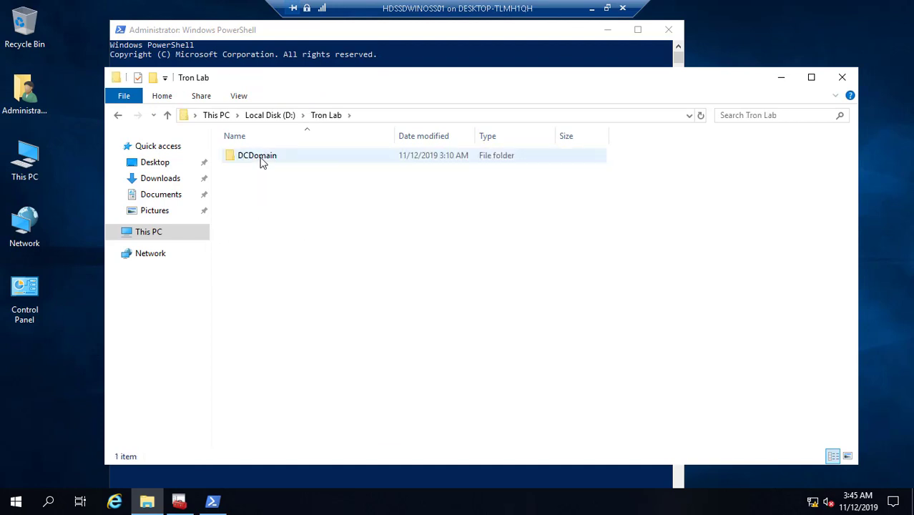
{"action": "double_click", "coordinate": [262, 161]}
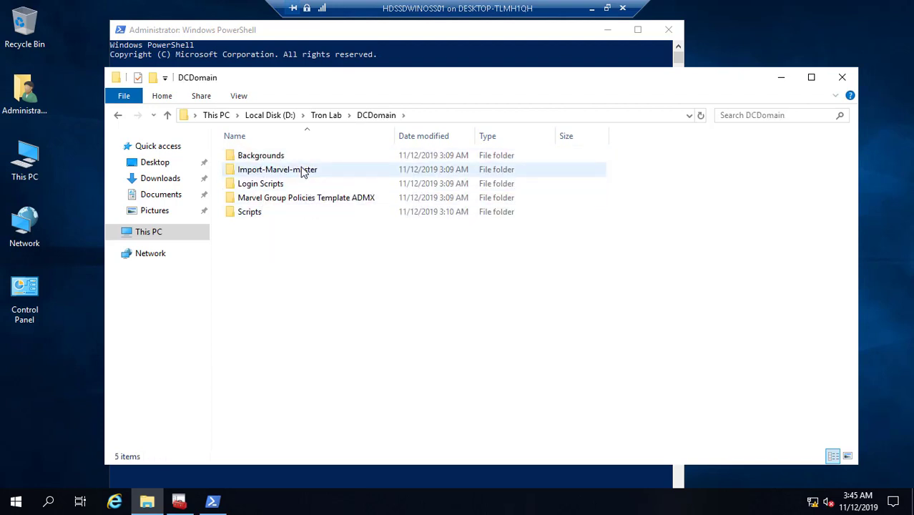
{"action": "double_click", "coordinate": [252, 216]}
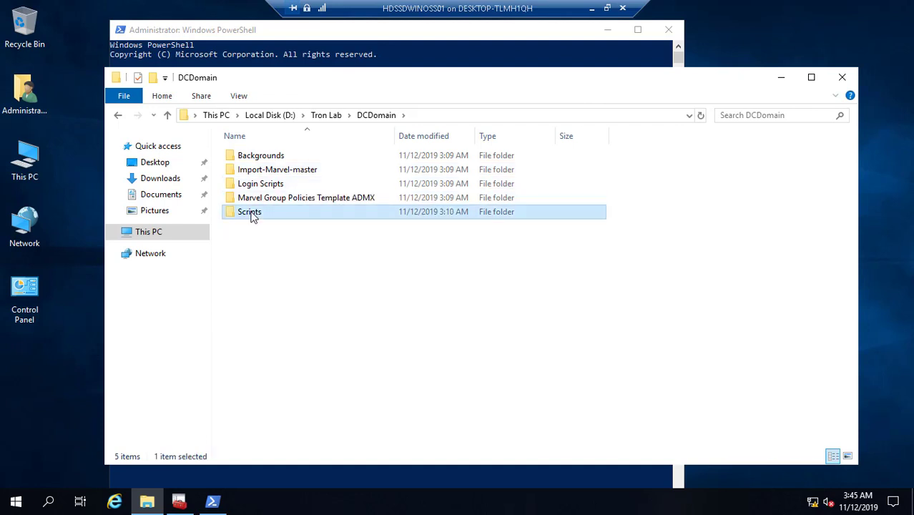
- Copy the Scripts folder's full path from the address bar
{"action": "left_click", "coordinate": [442, 115]}
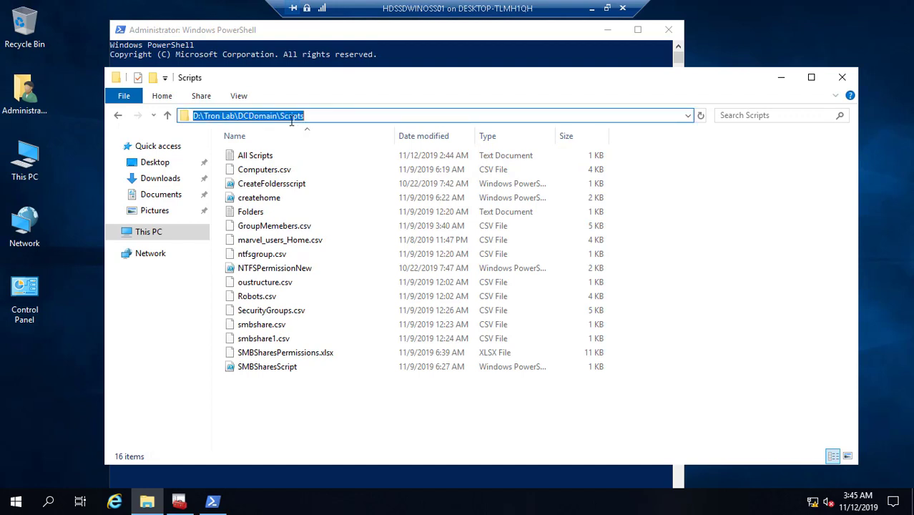
{"action": "right_click", "coordinate": [291, 121]}
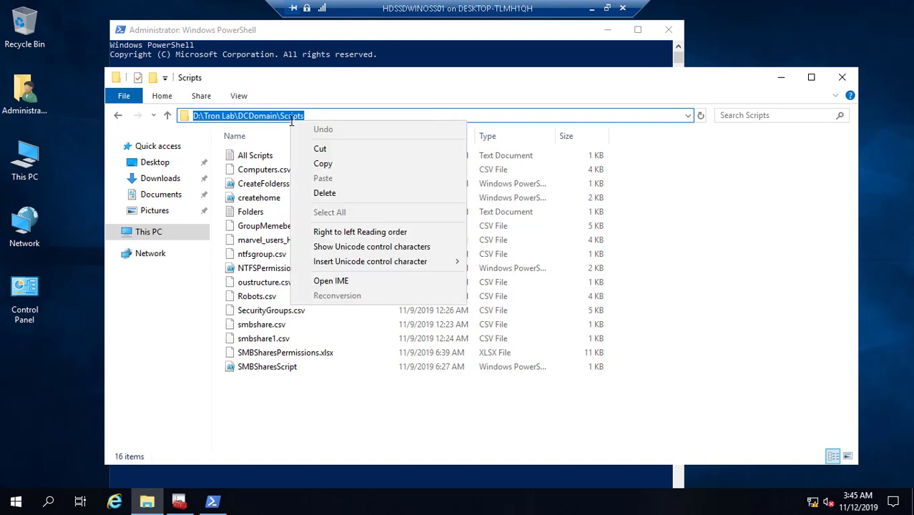
{"action": "left_click", "coordinate": [327, 165]}
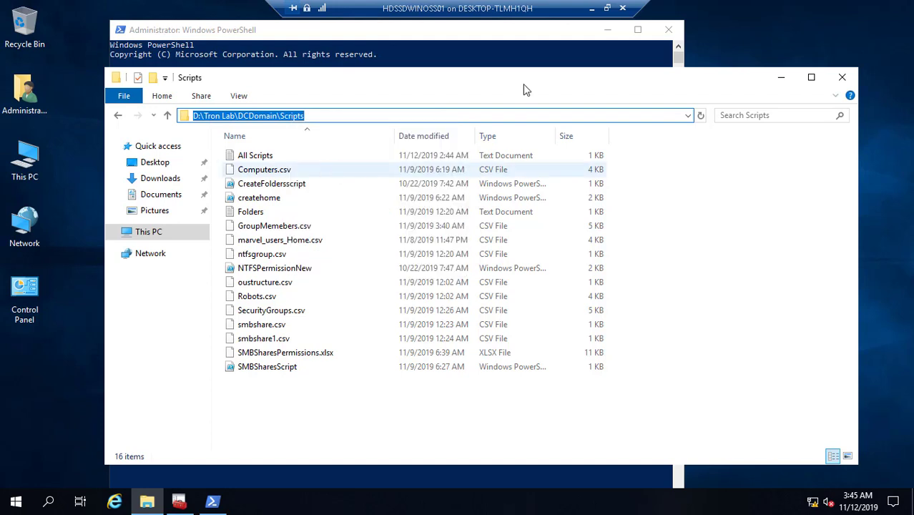
- Run cd with the pasted D:\Tron Lab\DCDomain\Scripts path, which fails on the space
{"action": "left_click", "coordinate": [780, 77]}
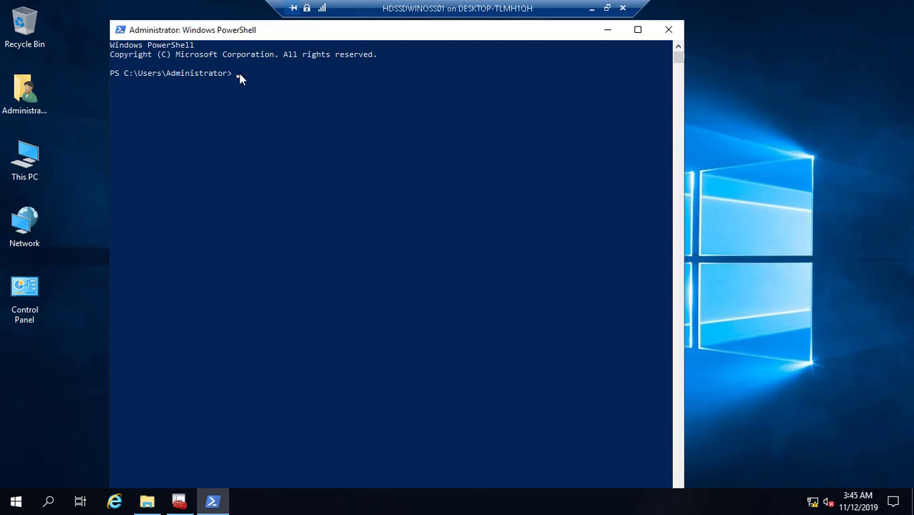
{"action": "type", "text": "cd"}
{"action": "key", "text": "ctrl+v"}
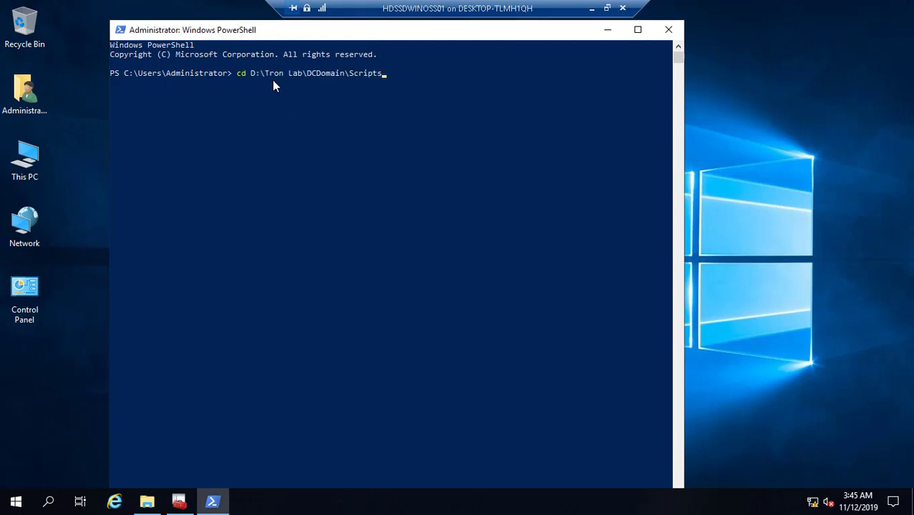
{"action": "key", "text": "Return"}
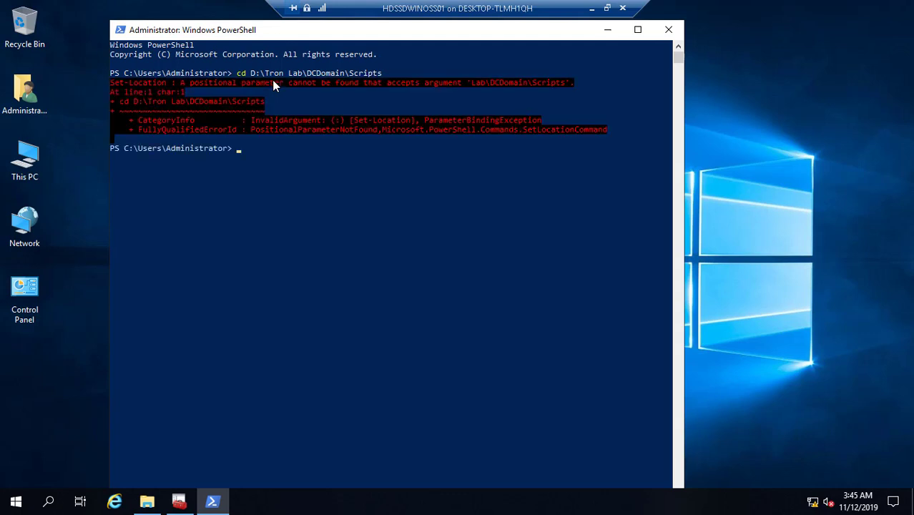
{"action": "left_click", "coordinate": [146, 497]}
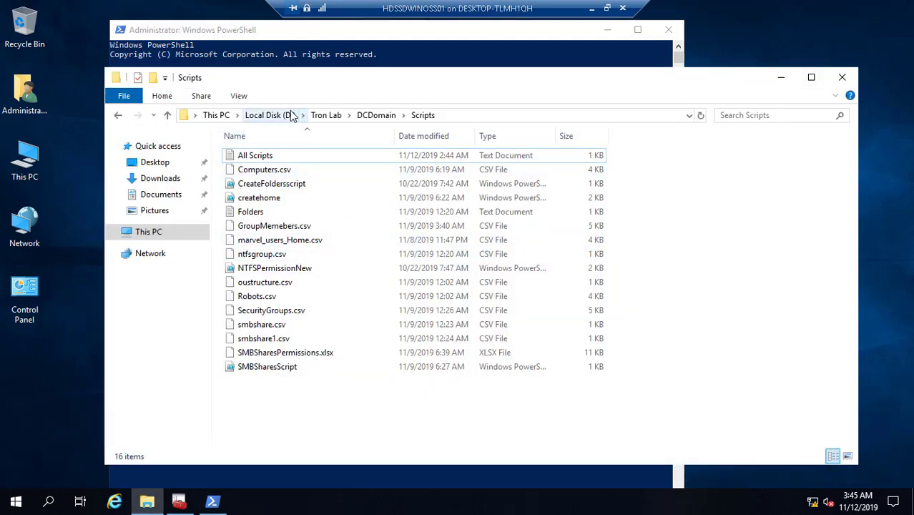
- Rename the Tron Lab folder on drive D to TronLab
{"action": "left_click", "coordinate": [279, 115]}
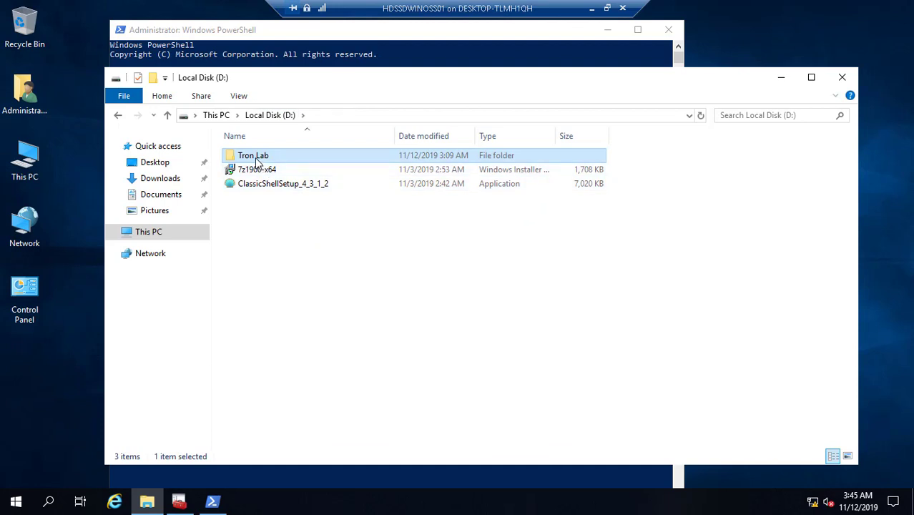
{"action": "right_click", "coordinate": [258, 162]}
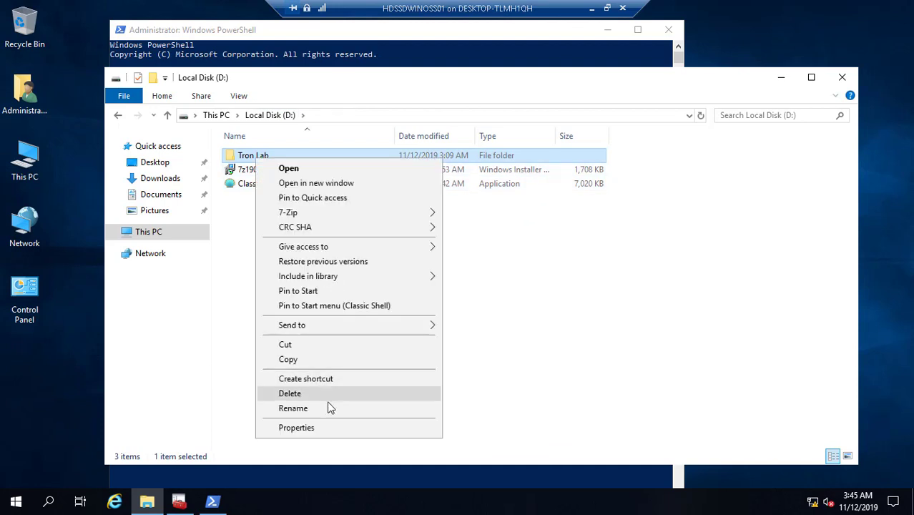
{"action": "left_click", "coordinate": [329, 408]}
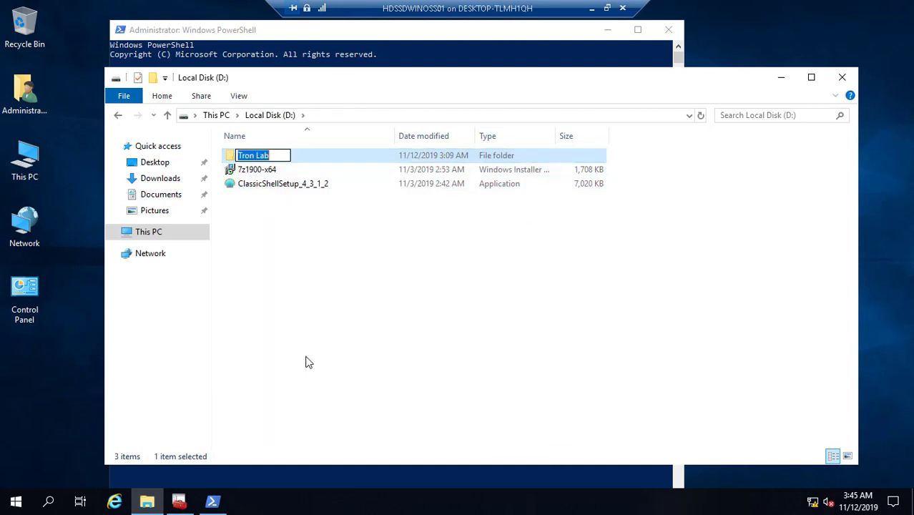
{"action": "left_click", "coordinate": [257, 155]}
{"action": "key", "text": "BackSpace"}
{"action": "left_click", "coordinate": [281, 184]}
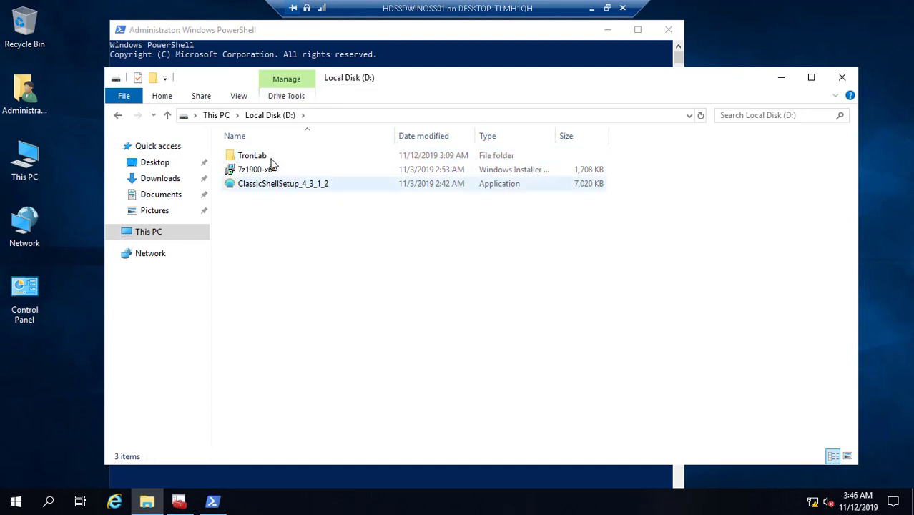
- Reopen TronLab\DCDomain\Scripts and copy its new full path
{"action": "left_click", "coordinate": [255, 157]}
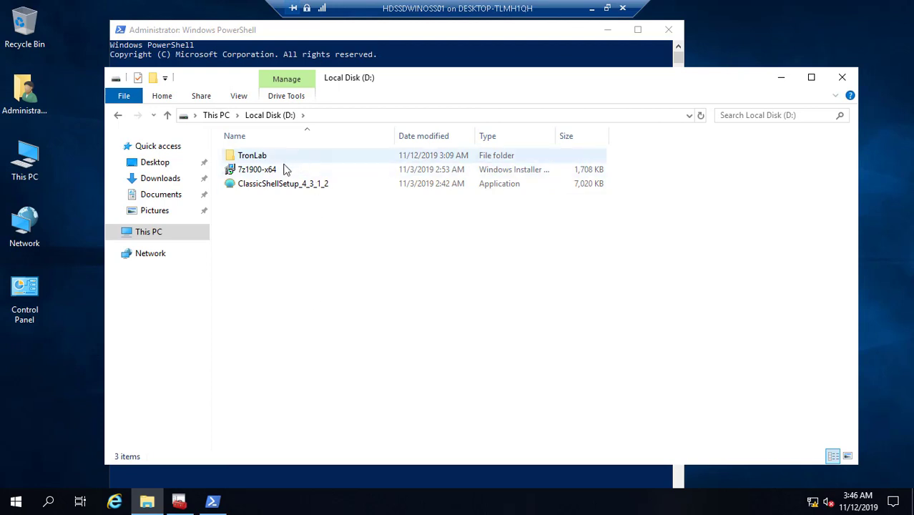
{"action": "double_click", "coordinate": [268, 159]}
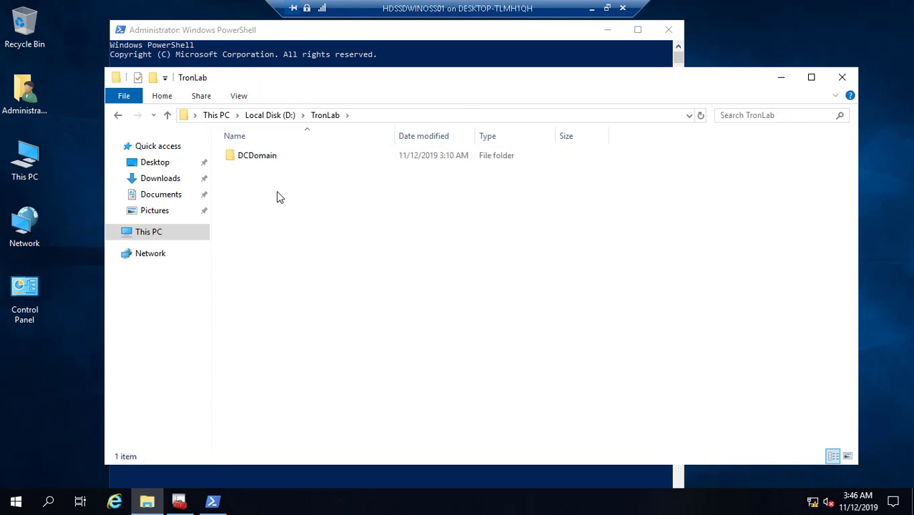
{"action": "double_click", "coordinate": [269, 158]}
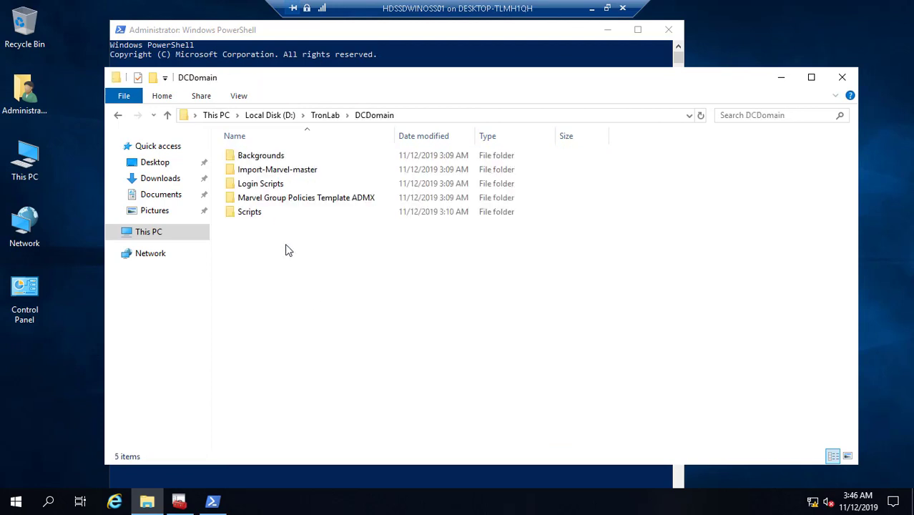
{"action": "double_click", "coordinate": [255, 212]}
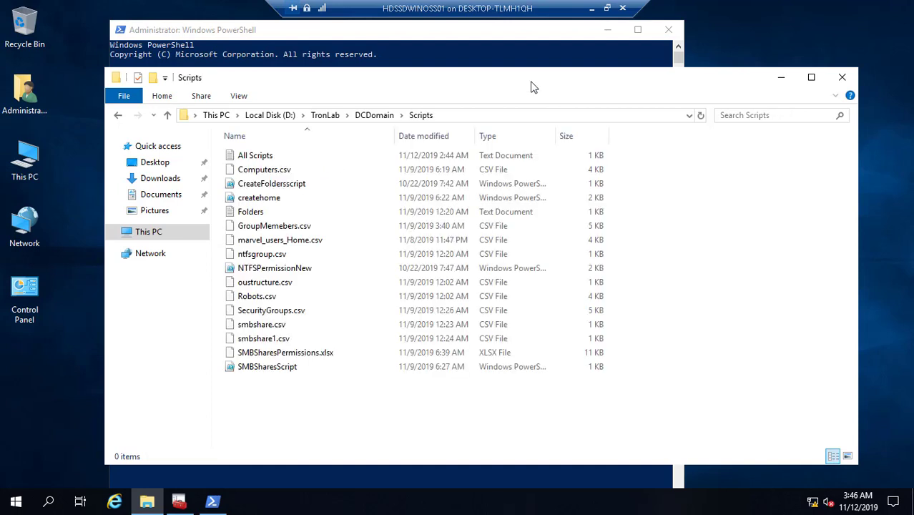
{"action": "left_click", "coordinate": [478, 114]}
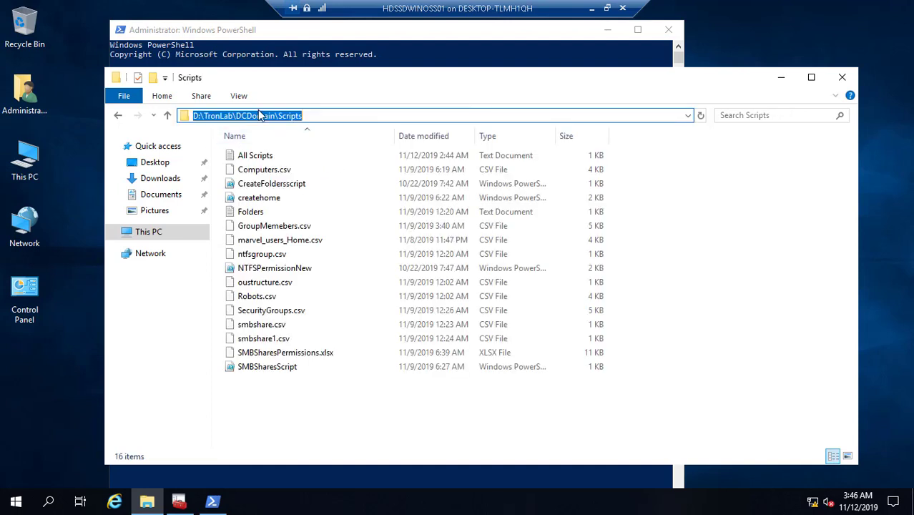
{"action": "right_click", "coordinate": [260, 116]}
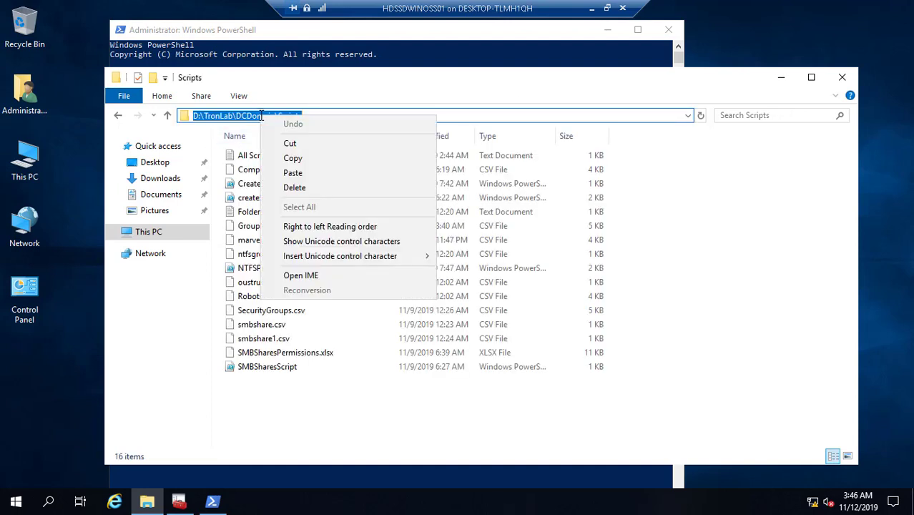
{"action": "left_click", "coordinate": [295, 158]}
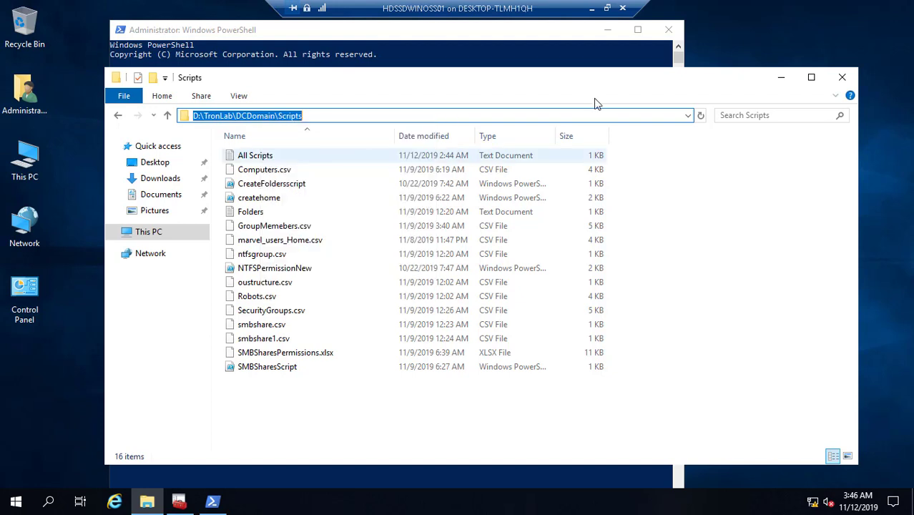
{"action": "left_click", "coordinate": [782, 77]}
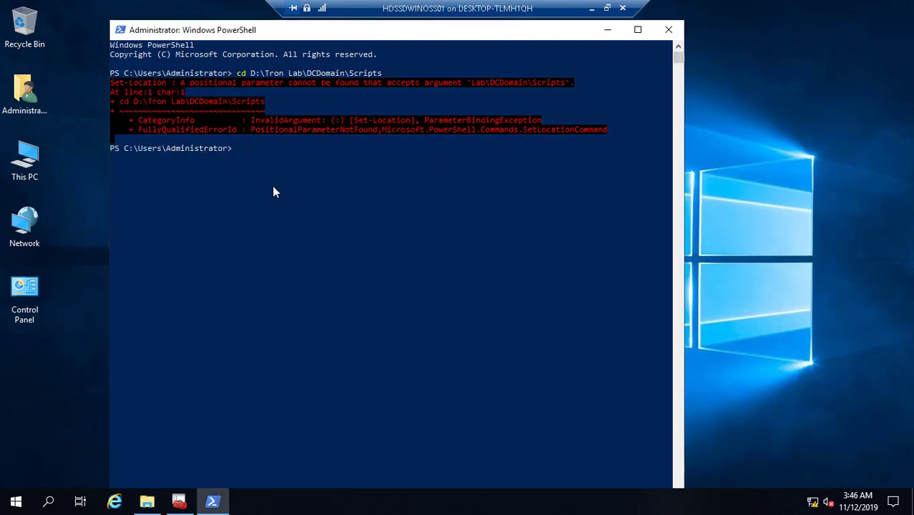
- Change PowerShell's working directory to D:\TronLab\DCDomain\Scripts
{"action": "right_click", "coordinate": [247, 157]}
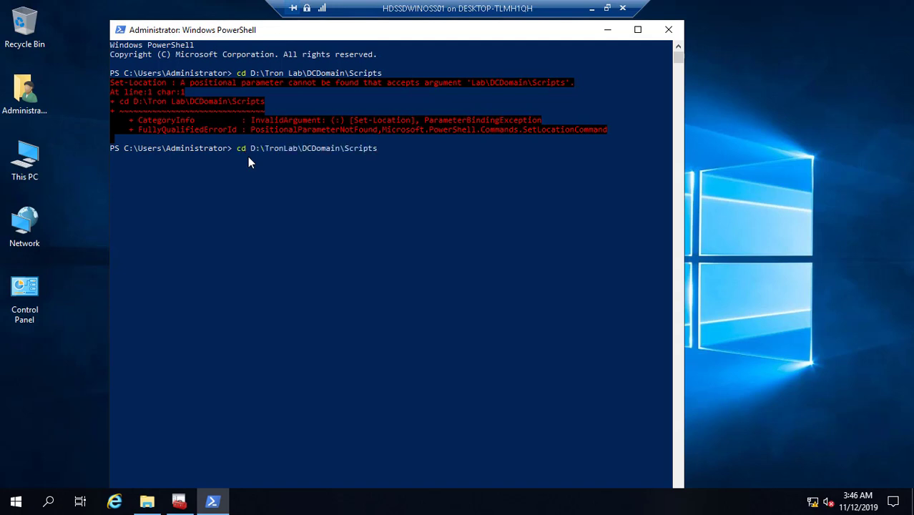
{"action": "key", "text": "Return"}
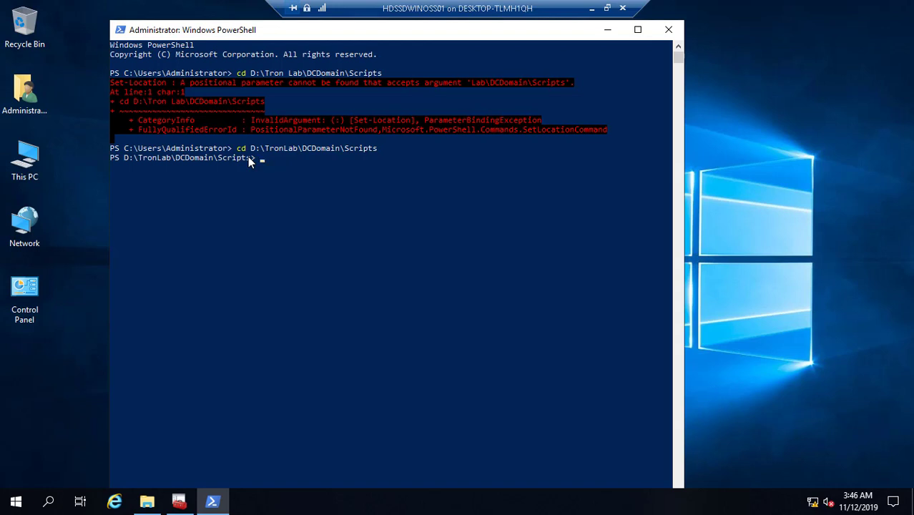
{"action": "left_click", "coordinate": [149, 504]}
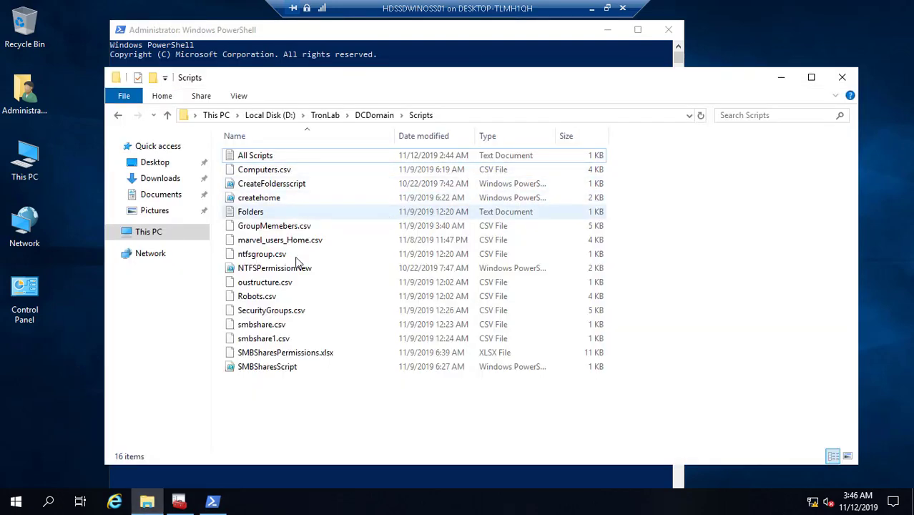
- Open All Scripts in Notepad and copy the Scripts folder path from Explorer
{"action": "double_click", "coordinate": [255, 156]}
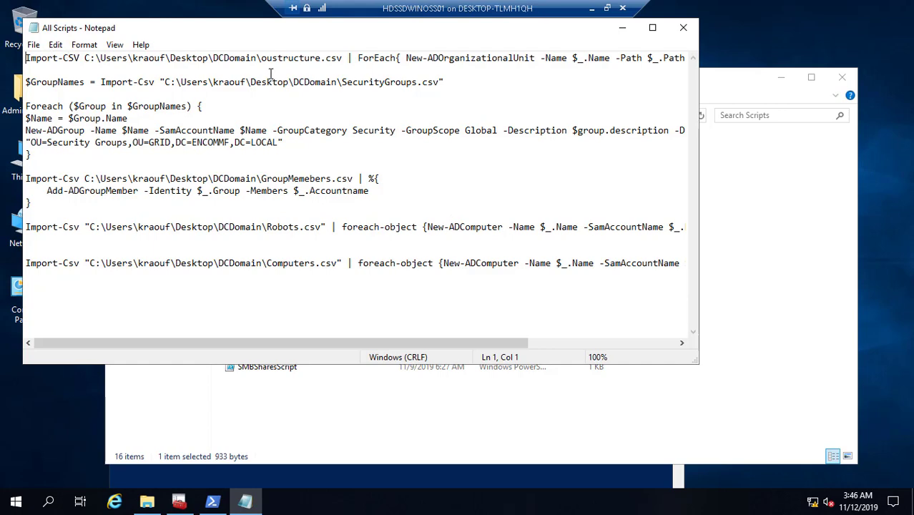
{"action": "left_click", "coordinate": [623, 28]}
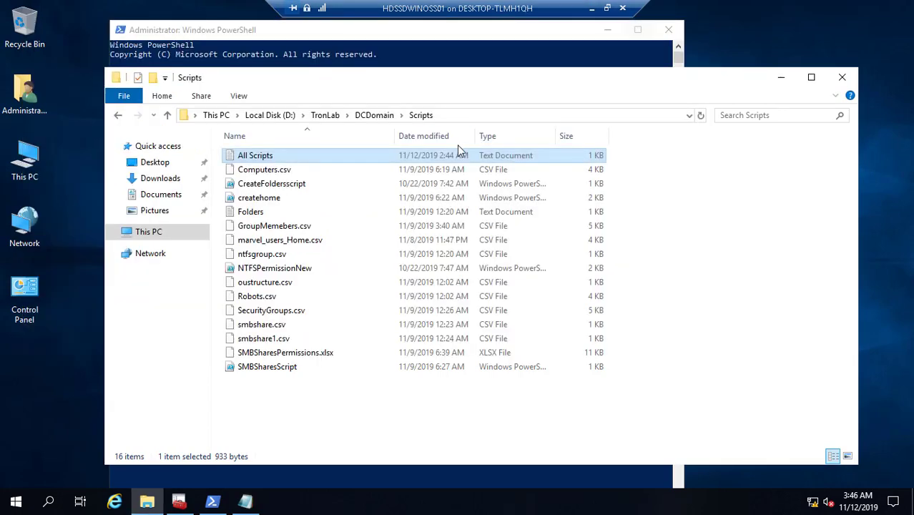
{"action": "left_click", "coordinate": [451, 121]}
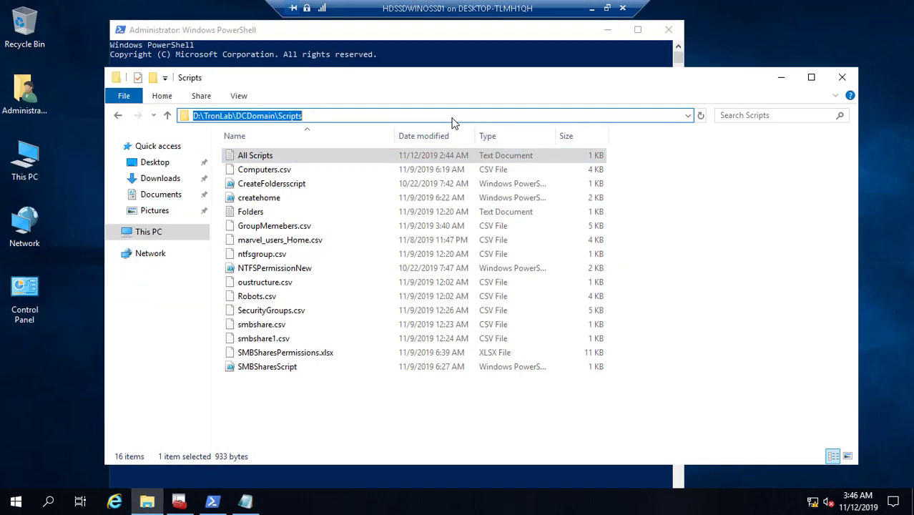
{"action": "right_click", "coordinate": [247, 118]}
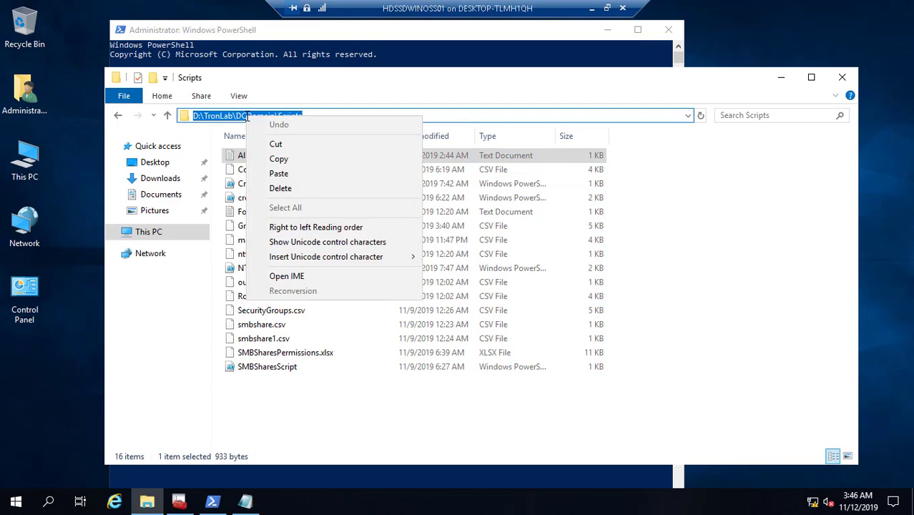
{"action": "left_click", "coordinate": [279, 159]}
- Make line 1's Import-CSV path read D:\TronLab\DCDomain\Scripts\oustructure.csv
{"action": "left_click", "coordinate": [247, 503]}
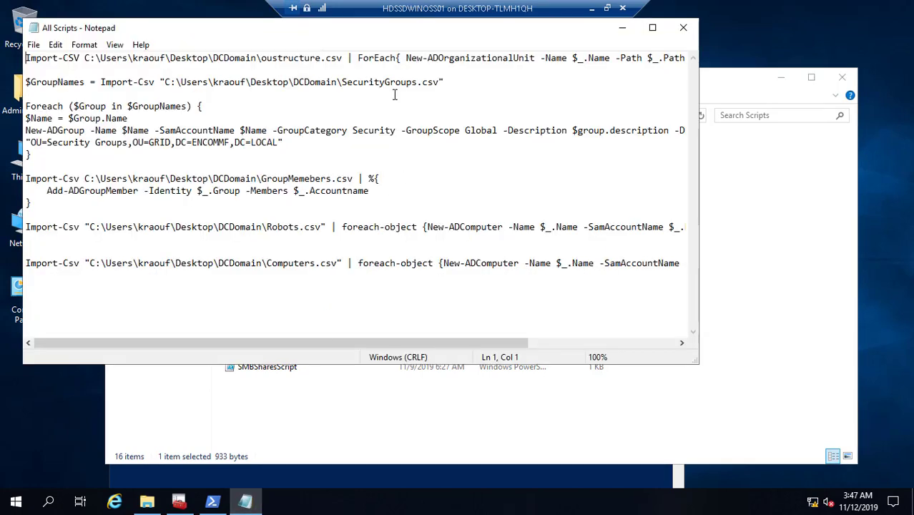
{"action": "left_click", "coordinate": [258, 58]}
{"action": "key", "text": "BackSpace"}
{"action": "key", "text": "BackSpace"}
{"action": "key", "text": "BackSpace"}
{"action": "key", "text": "BackSpace"}
{"action": "key", "text": "BackSpace"}
{"action": "key", "text": "BackSpace"}
{"action": "key", "text": "BackSpace"}
{"action": "key", "text": "BackSpace"}
{"action": "key", "text": "BackSpace"}
{"action": "key", "text": "BackSpace"}
{"action": "key", "text": "BackSpace"}
{"action": "key", "text": "BackSpace"}
{"action": "key", "text": "BackSpace"}
{"action": "key", "text": "BackSpace"}
{"action": "key", "text": "BackSpace"}
{"action": "key", "text": "BackSpace"}
{"action": "key", "text": "BackSpace"}
{"action": "key", "text": "BackSpace"}
{"action": "key", "text": "BackSpace"}
{"action": "key", "text": "BackSpace"}
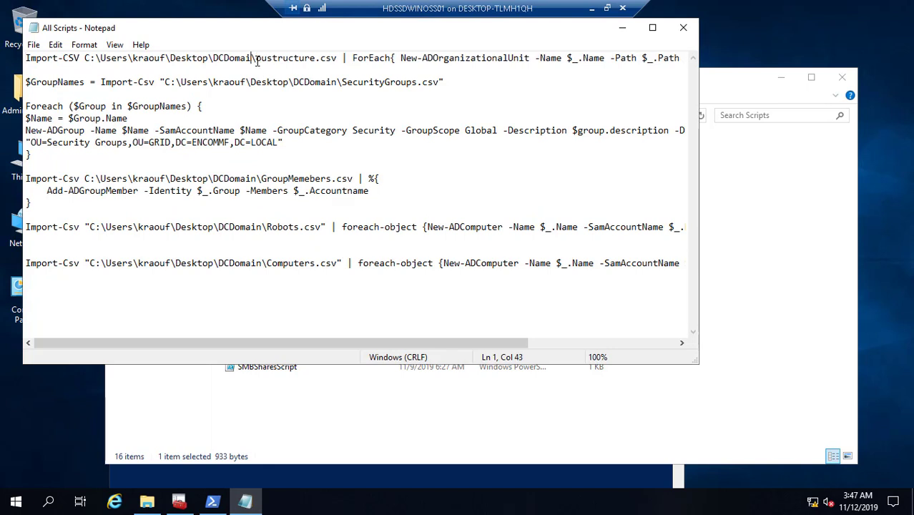
{"action": "key", "text": "BackSpace"}
{"action": "key", "text": "BackSpace"}
{"action": "key", "text": "BackSpace"}
{"action": "key", "text": "BackSpace"}
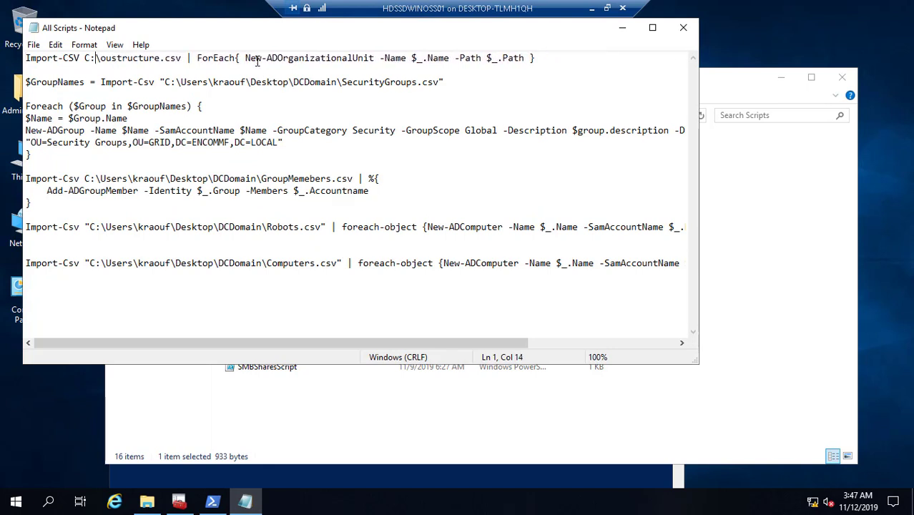
{"action": "key", "text": "ctrl+v"}
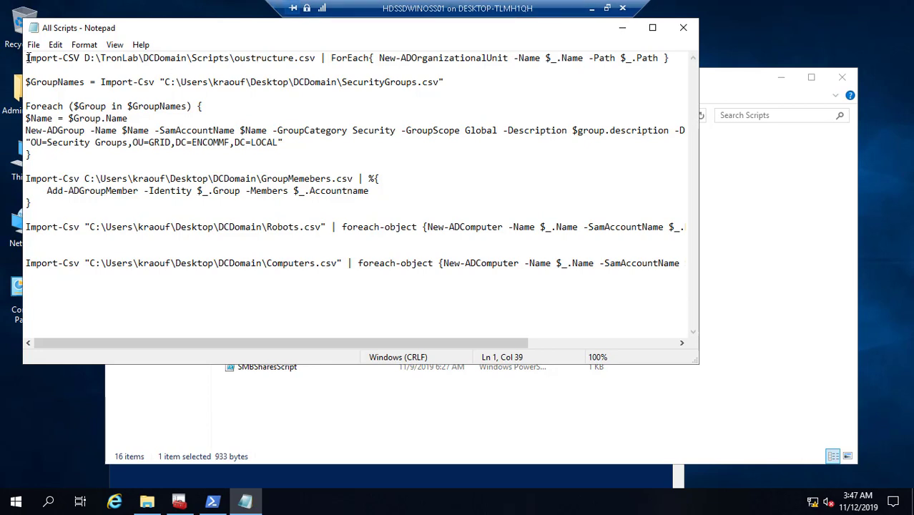
- Copy the whole first-line OU-creation command
{"action": "left_click_drag", "start_coordinate": [27, 58], "coordinate": [673, 58]}
{"action": "right_click", "coordinate": [648, 56]}
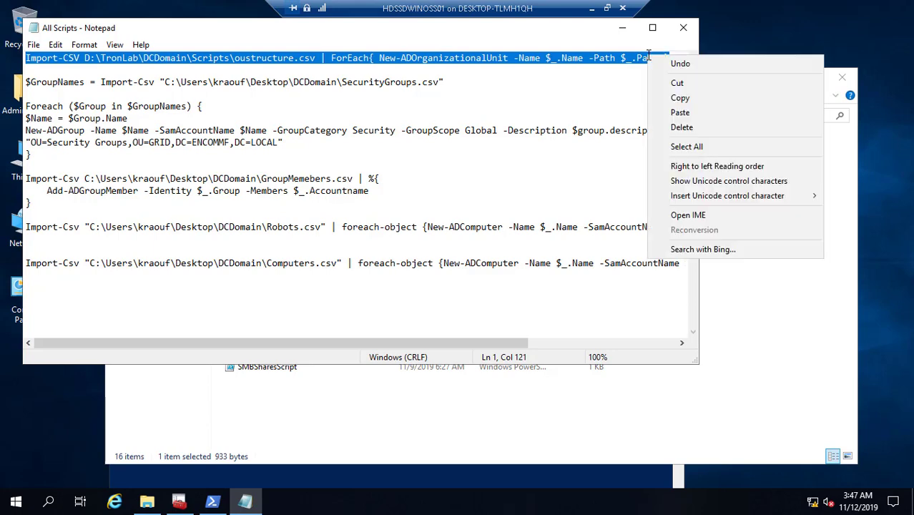
{"action": "left_click", "coordinate": [680, 98]}
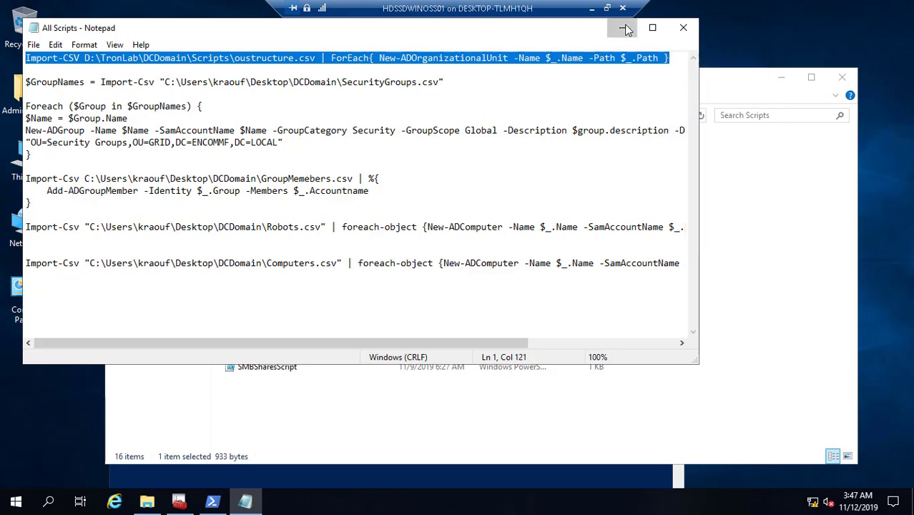
{"action": "left_click", "coordinate": [623, 28]}
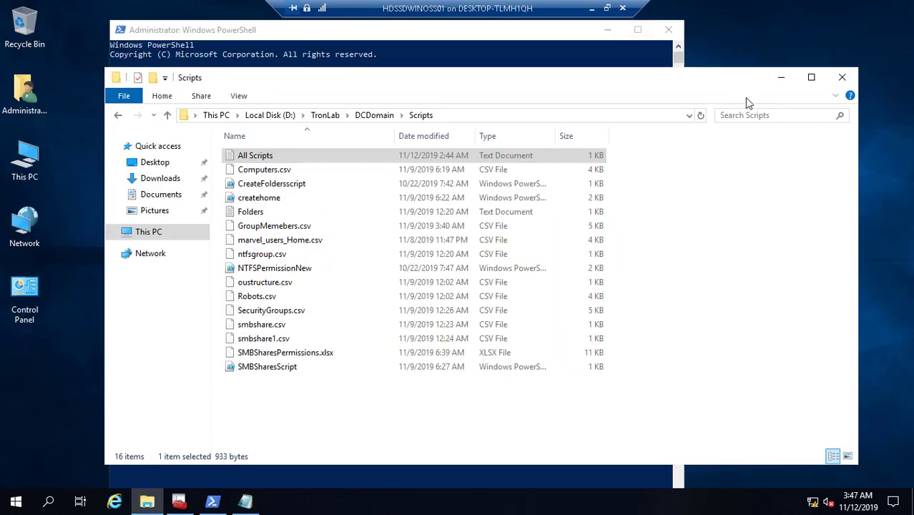
- Paste and run the Import-CSV OU-creation command in PowerShell
{"action": "left_click", "coordinate": [782, 77]}
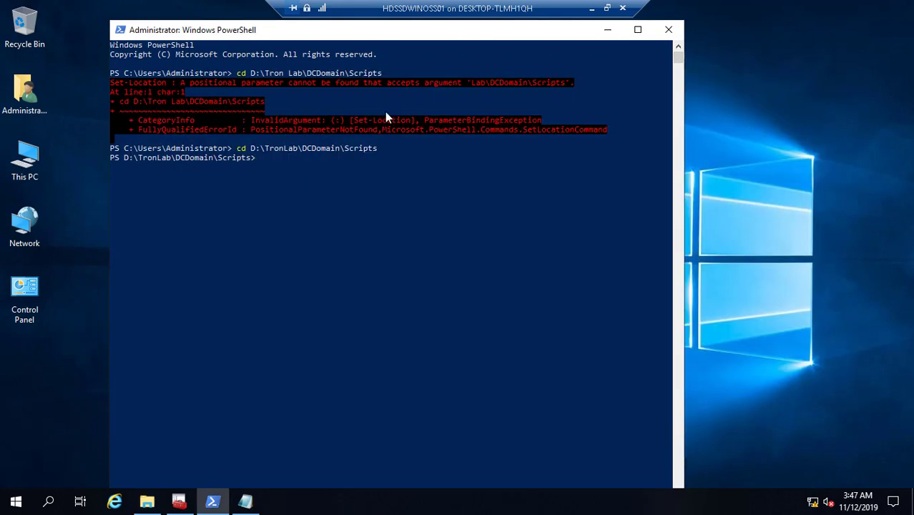
{"action": "right_click", "coordinate": [299, 169]}
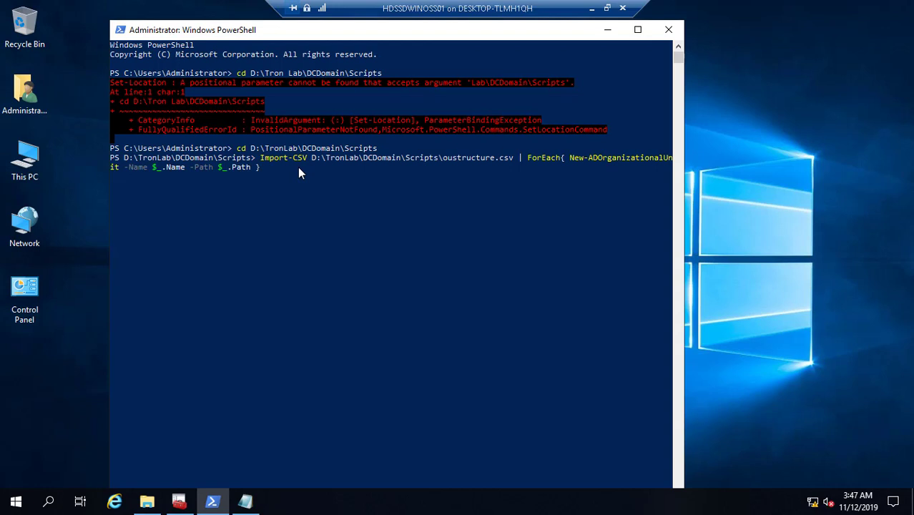
{"action": "key", "text": "Return"}
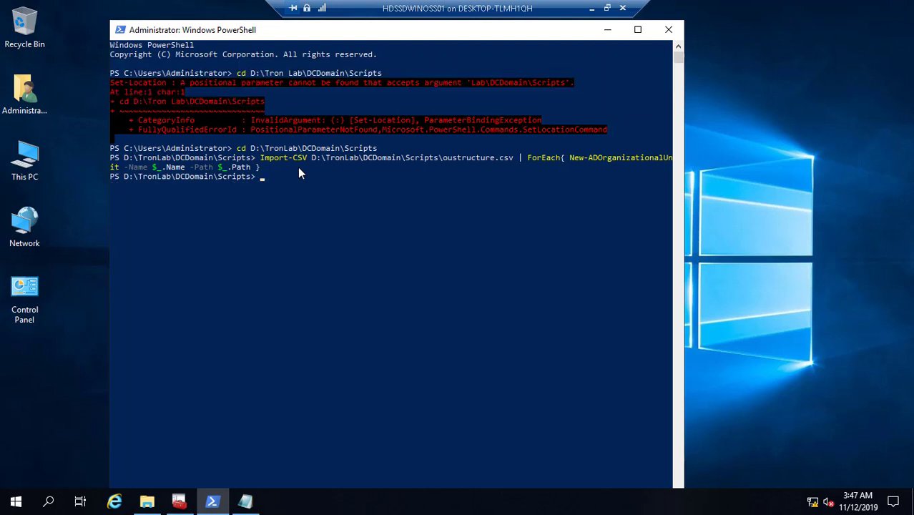
{"action": "left_click", "coordinate": [181, 502]}
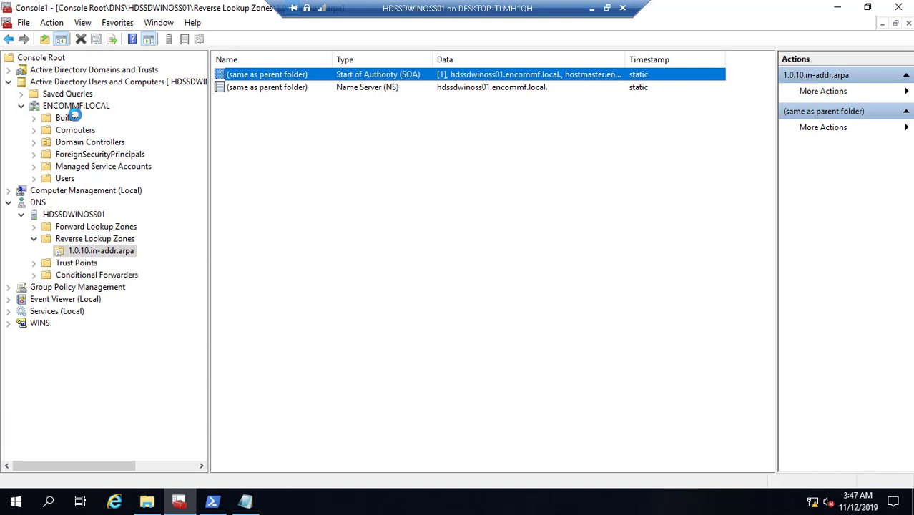
- Refresh ENCOMMF.LOCAL in Active Directory Users and Computers and expand the GRID OU
{"action": "right_click", "coordinate": [68, 109]}
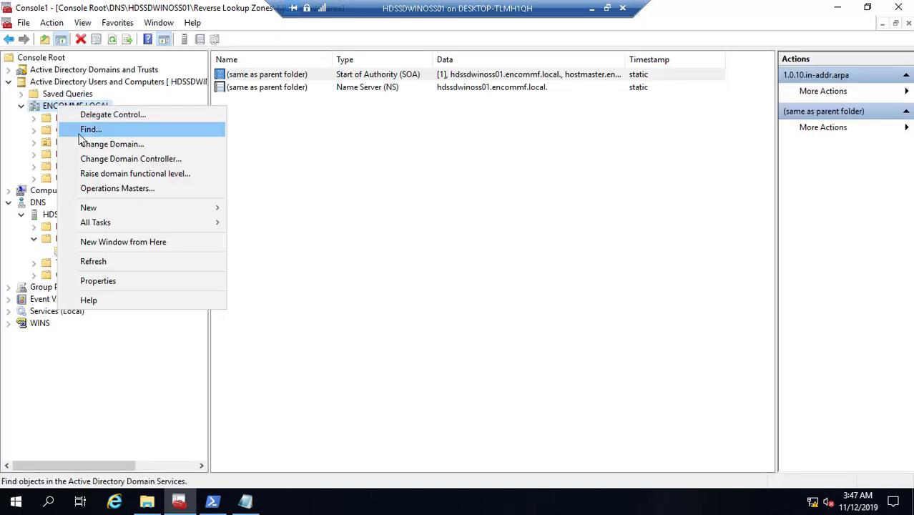
{"action": "left_click", "coordinate": [110, 261]}
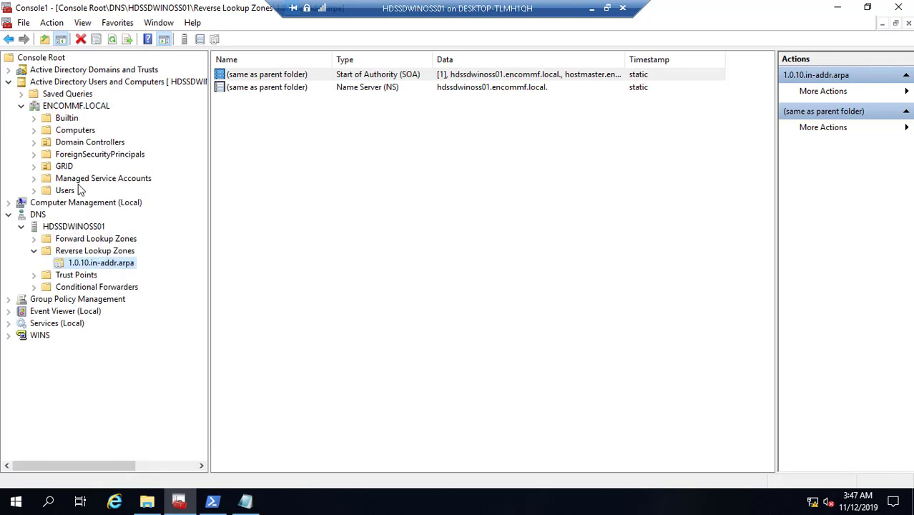
{"action": "left_click", "coordinate": [34, 167]}
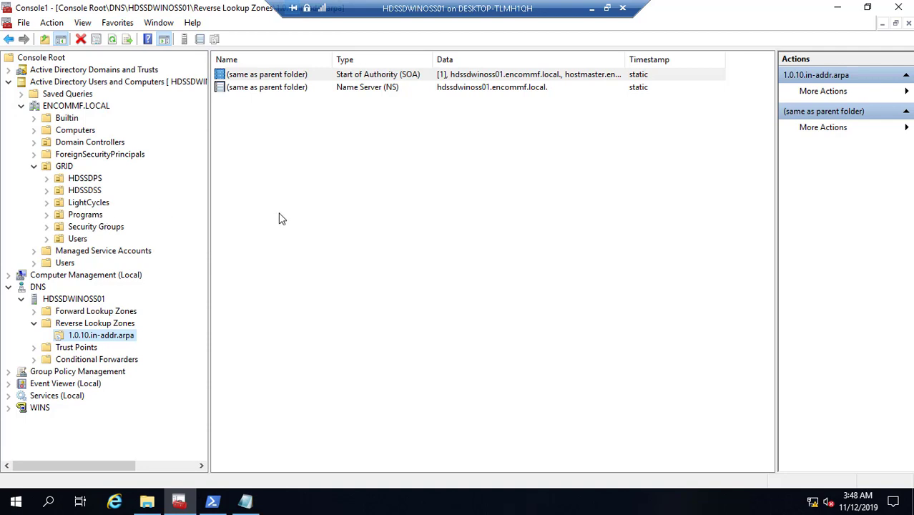
- In All Scripts, undo a stray paste on line 3 and select line 1's D:\TronLab\DCDomain\Scripts path
{"action": "left_click", "coordinate": [246, 503]}
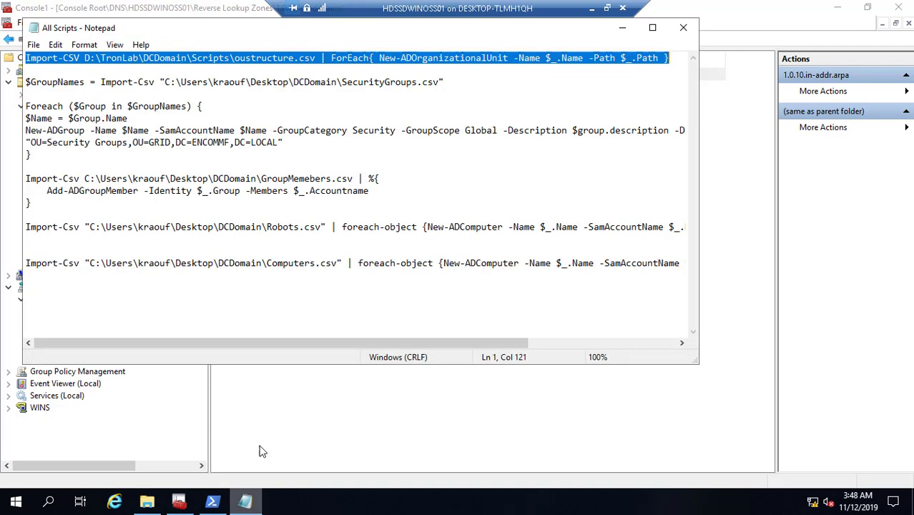
{"action": "left_click", "coordinate": [338, 81]}
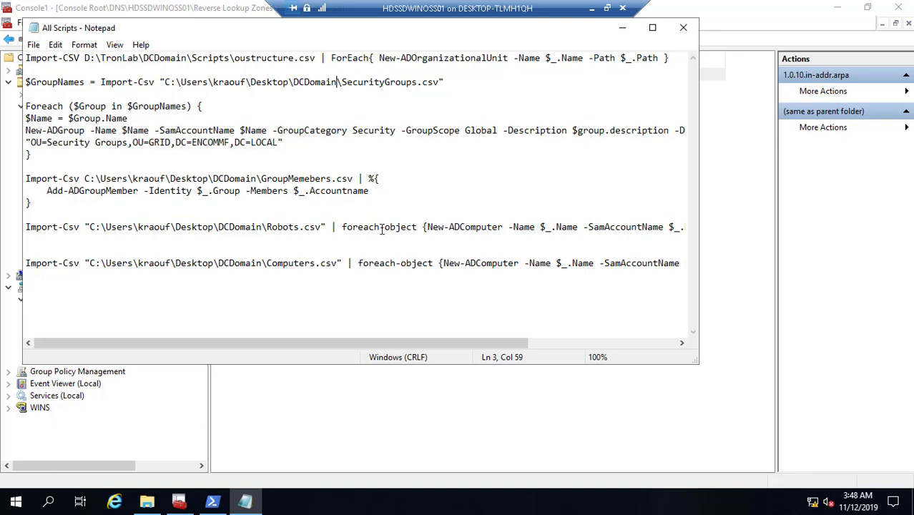
{"action": "key", "text": "BackSpace"}
{"action": "key", "text": "BackSpace"}
{"action": "key", "text": "BackSpace"}
{"action": "key", "text": "BackSpace"}
{"action": "key", "text": "BackSpace"}
{"action": "key", "text": "BackSpace"}
{"action": "key", "text": "BackSpace"}
{"action": "key", "text": "BackSpace"}
{"action": "key", "text": "BackSpace"}
{"action": "key", "text": "BackSpace"}
{"action": "key", "text": "BackSpace"}
{"action": "key", "text": "BackSpace"}
{"action": "key", "text": "BackSpace"}
{"action": "key", "text": "BackSpace"}
{"action": "key", "text": "BackSpace"}
{"action": "key", "text": "BackSpace"}
{"action": "key", "text": "BackSpace"}
{"action": "key", "text": "BackSpace"}
{"action": "key", "text": "BackSpace"}
{"action": "key", "text": "BackSpace"}
{"action": "key", "text": "BackSpace"}
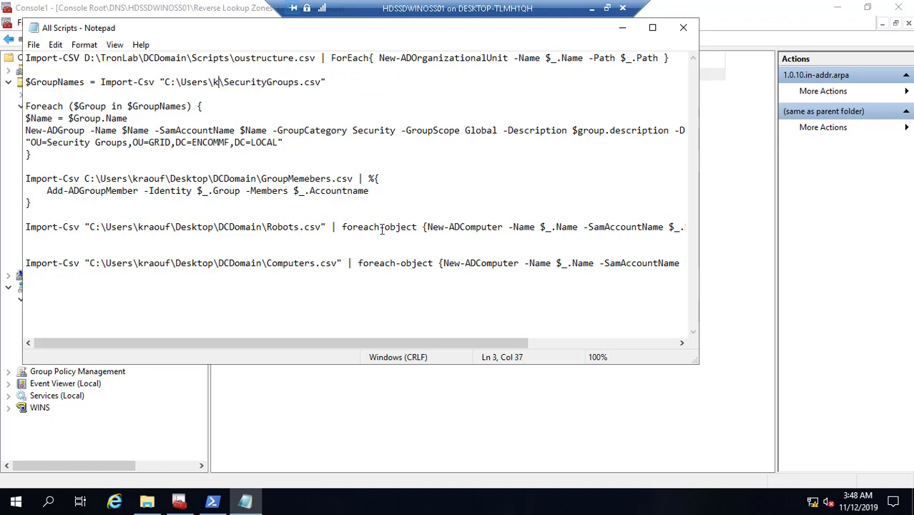
{"action": "key", "text": "BackSpace"}
{"action": "key", "text": "BackSpace"}
{"action": "key", "text": "BackSpace"}
{"action": "key", "text": "BackSpace"}
{"action": "key", "text": "BackSpace"}
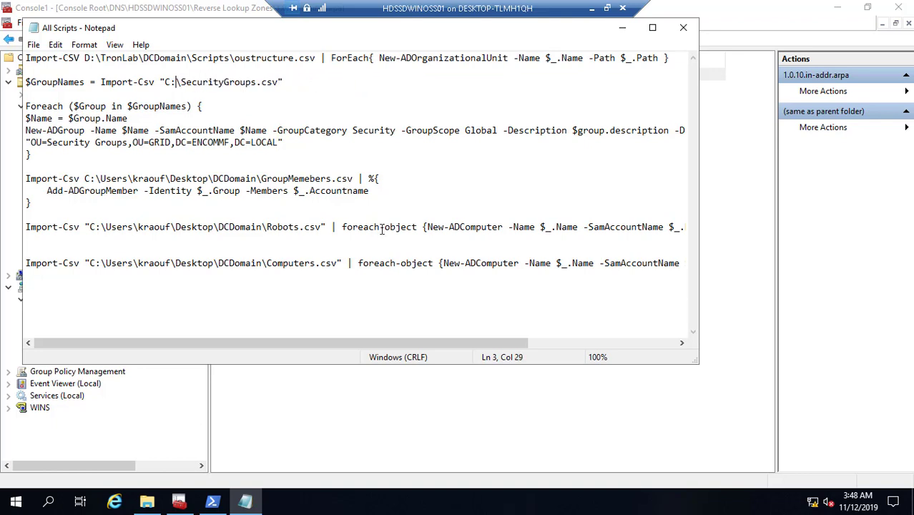
{"action": "key", "text": "ctrl+v"}
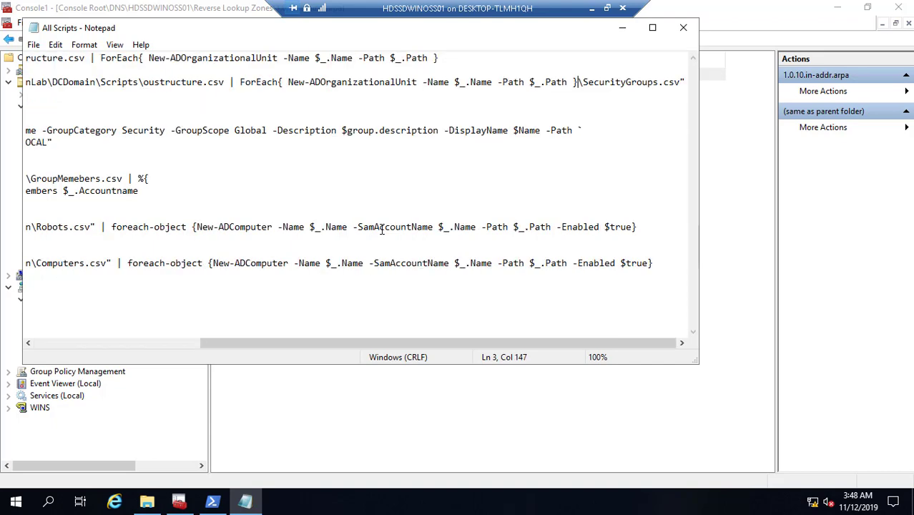
{"action": "key", "text": "ctrl+z"}
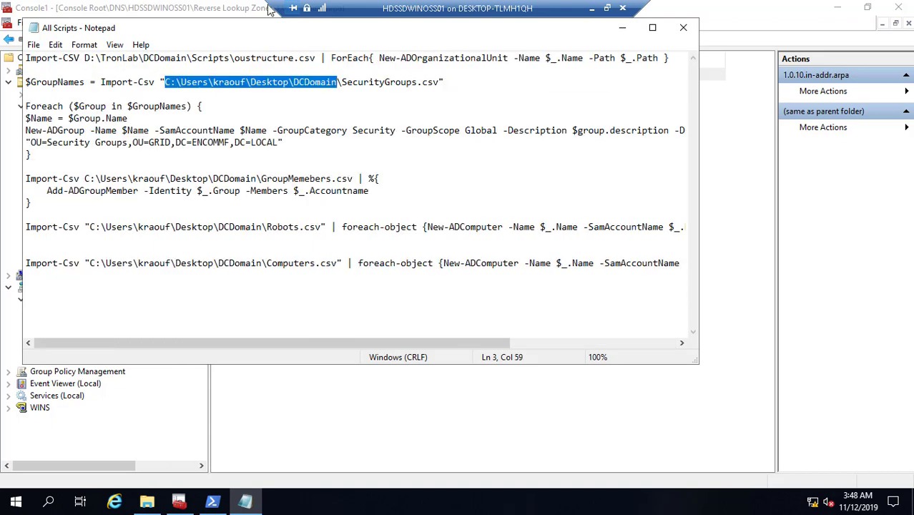
{"action": "left_click_drag", "start_coordinate": [85, 62], "coordinate": [229, 62]}
{"action": "key", "text": "ctrl+c"}
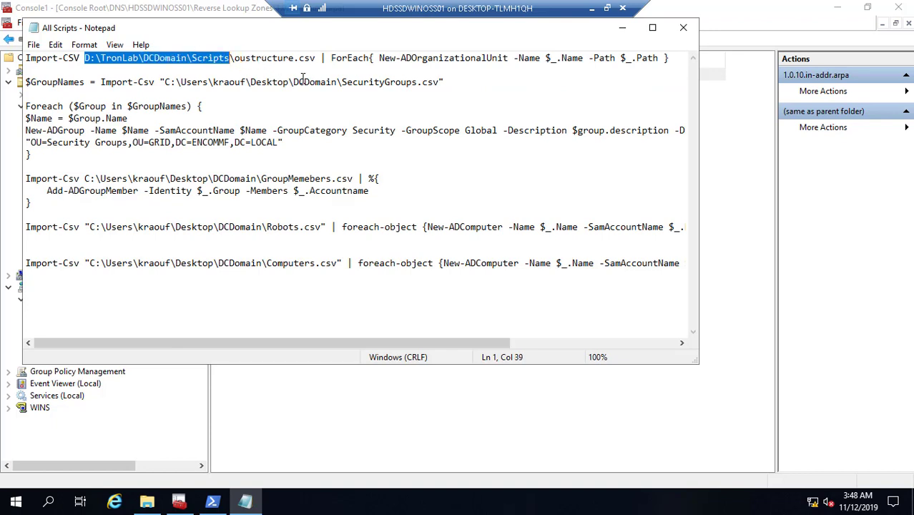
- Replace the SecurityGroups.csv and Robots.csv import paths with D:\TronLab\DCDomain\Scripts
{"action": "left_click", "coordinate": [337, 82]}
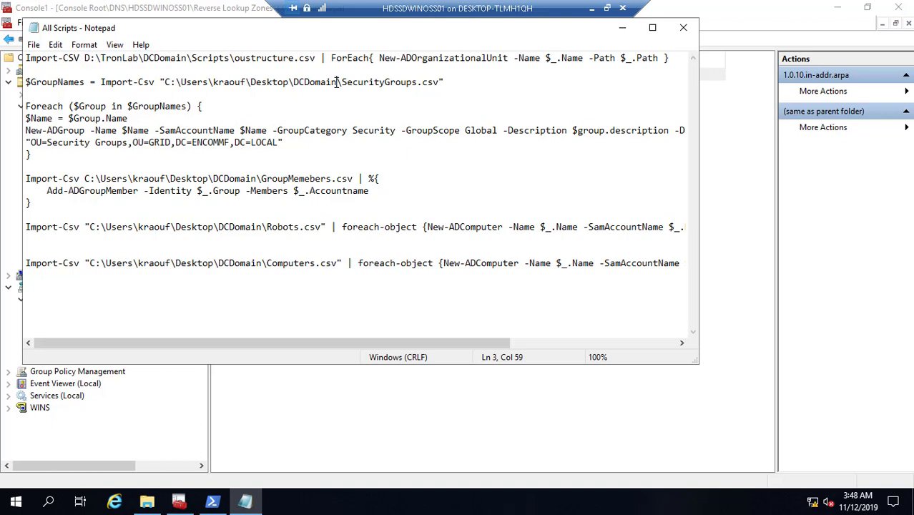
{"action": "key", "text": "BackSpace"}
{"action": "key", "text": "BackSpace"}
{"action": "key", "text": "BackSpace"}
{"action": "key", "text": "BackSpace"}
{"action": "key", "text": "BackSpace"}
{"action": "key", "text": "BackSpace"}
{"action": "key", "text": "BackSpace"}
{"action": "key", "text": "BackSpace"}
{"action": "key", "text": "BackSpace"}
{"action": "key", "text": "BackSpace"}
{"action": "key", "text": "BackSpace"}
{"action": "key", "text": "BackSpace"}
{"action": "key", "text": "BackSpace"}
{"action": "key", "text": "BackSpace"}
{"action": "key", "text": "BackSpace"}
{"action": "key", "text": "BackSpace"}
{"action": "key", "text": "BackSpace"}
{"action": "key", "text": "BackSpace"}
{"action": "key", "text": "BackSpace"}
{"action": "key", "text": "BackSpace"}
{"action": "key", "text": "BackSpace"}
{"action": "key", "text": "BackSpace"}
{"action": "key", "text": "BackSpace"}
{"action": "key", "text": "BackSpace"}
{"action": "key", "text": "BackSpace"}
{"action": "key", "text": "BackSpace"}
{"action": "key", "text": "BackSpace"}
{"action": "key", "text": "BackSpace"}
{"action": "key", "text": "BackSpace"}
{"action": "key", "text": "BackSpace"}
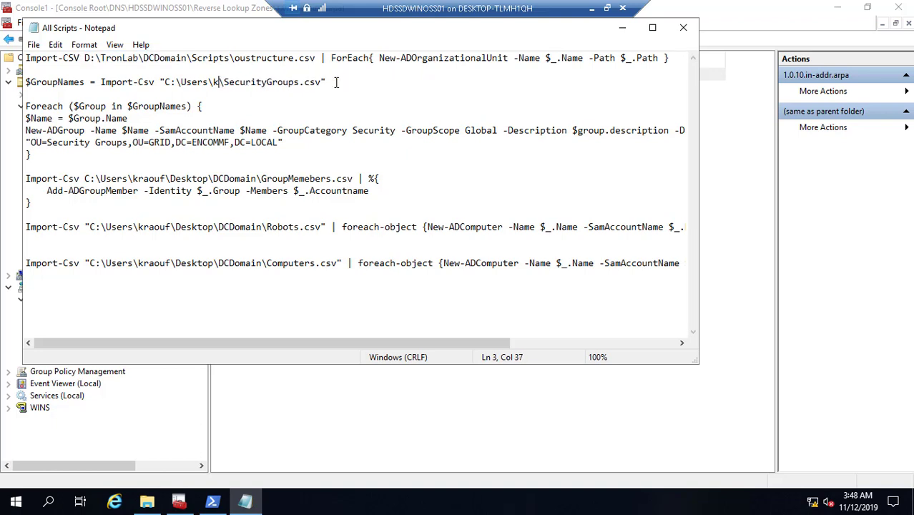
{"action": "key", "text": "BackSpace"}
{"action": "key", "text": "BackSpace"}
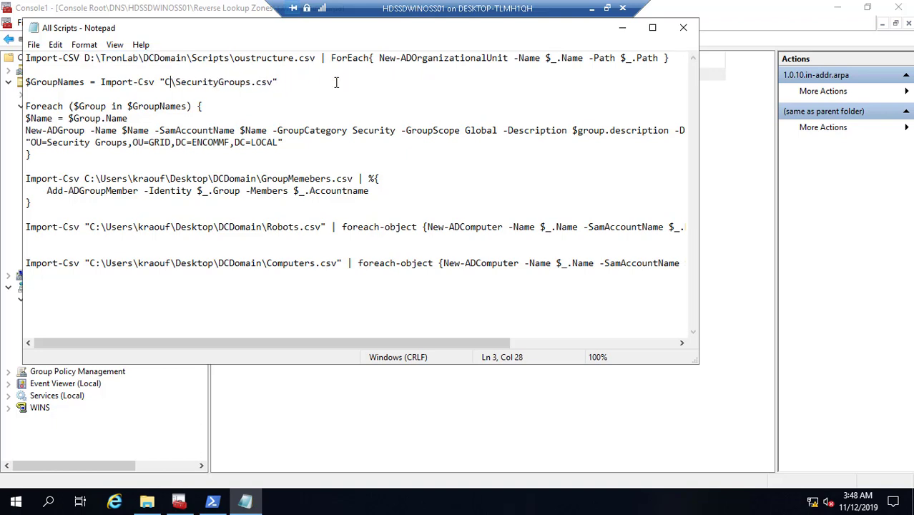
{"action": "key", "text": "ctrl+v"}
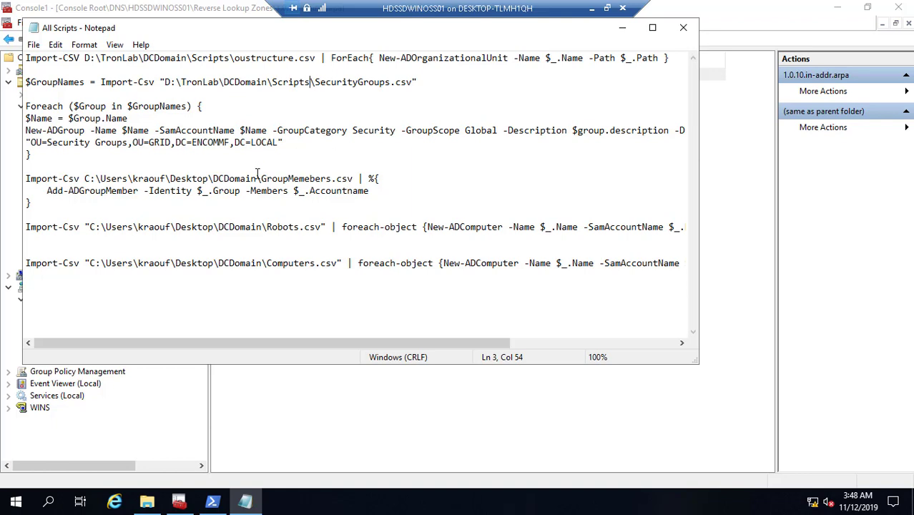
{"action": "left_click", "coordinate": [261, 227]}
{"action": "key", "text": "BackSpace"}
{"action": "key", "text": "BackSpace"}
{"action": "key", "text": "BackSpace"}
{"action": "key", "text": "BackSpace"}
{"action": "key", "text": "BackSpace"}
{"action": "key", "text": "BackSpace"}
{"action": "key", "text": "BackSpace"}
{"action": "key", "text": "BackSpace"}
{"action": "key", "text": "BackSpace"}
{"action": "key", "text": "BackSpace"}
{"action": "key", "text": "BackSpace"}
{"action": "key", "text": "BackSpace"}
{"action": "key", "text": "BackSpace"}
{"action": "key", "text": "BackSpace"}
{"action": "key", "text": "BackSpace"}
{"action": "key", "text": "BackSpace"}
{"action": "key", "text": "BackSpace"}
{"action": "key", "text": "BackSpace"}
{"action": "key", "text": "BackSpace"}
{"action": "key", "text": "BackSpace"}
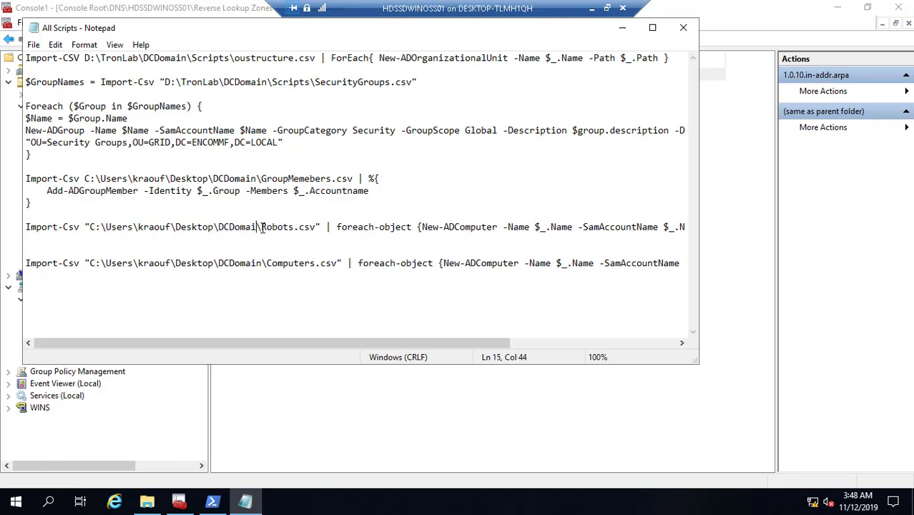
{"action": "key", "text": "BackSpace"}
{"action": "key", "text": "BackSpace"}
{"action": "key", "text": "BackSpace"}
{"action": "key", "text": "BackSpace"}
{"action": "key", "text": "BackSpace"}
{"action": "key", "text": "BackSpace"}
{"action": "key", "text": "BackSpace"}
{"action": "key", "text": "BackSpace"}
{"action": "key", "text": "BackSpace"}
{"action": "key", "text": "BackSpace"}
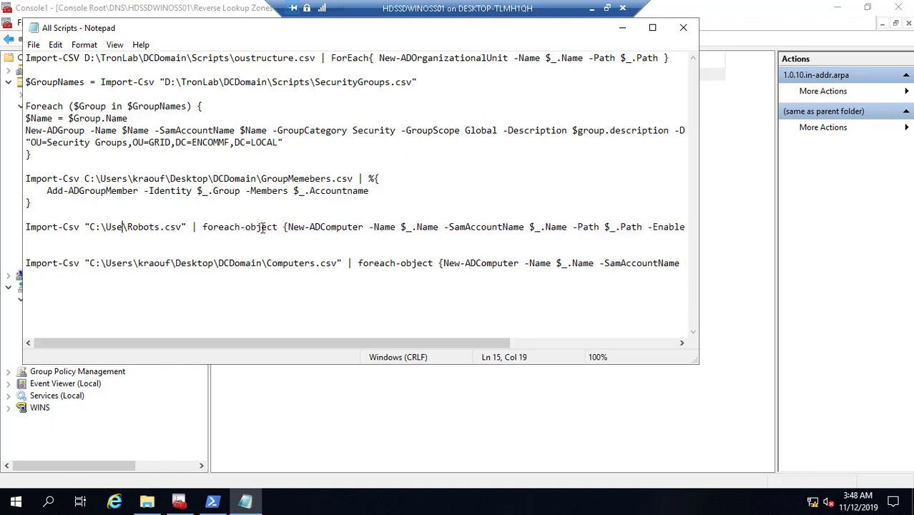
{"action": "key", "text": "ctrl+v"}
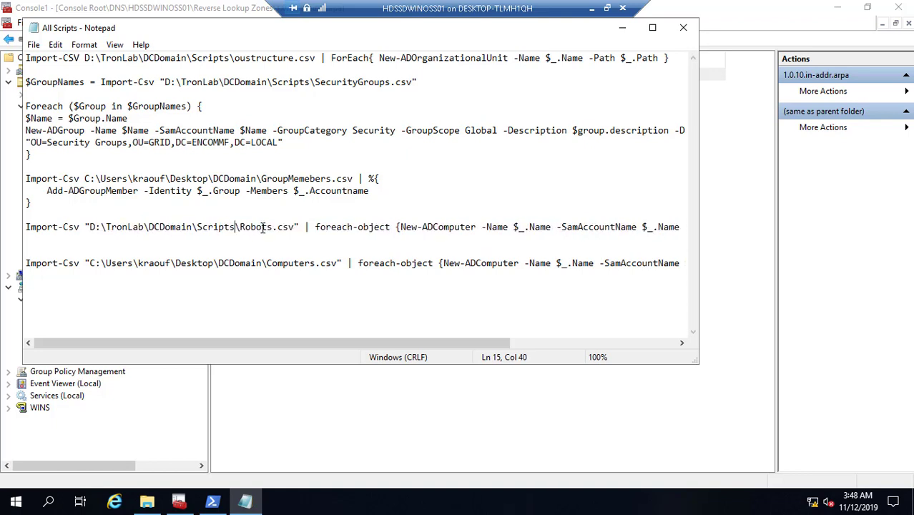
- Replace the GroupMemebers.csv and Computers.csv import paths with D:\TronLab\DCDomain\Scripts
{"action": "key", "text": "BackSpace"}
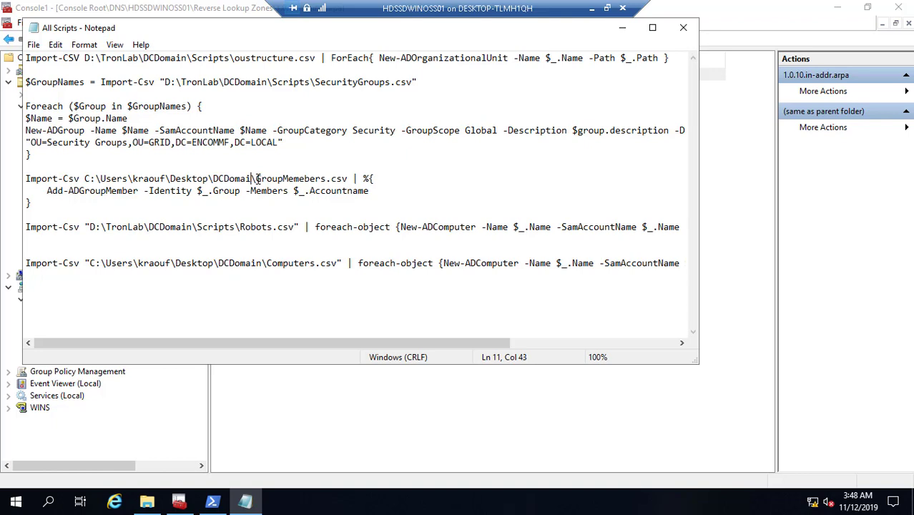
{"action": "key", "text": "BackSpace"}
{"action": "key", "text": "BackSpace"}
{"action": "key", "text": "BackSpace"}
{"action": "key", "text": "BackSpace"}
{"action": "key", "text": "BackSpace"}
{"action": "key", "text": "BackSpace"}
{"action": "key", "text": "BackSpace"}
{"action": "key", "text": "BackSpace"}
{"action": "key", "text": "BackSpace"}
{"action": "key", "text": "BackSpace"}
{"action": "key", "text": "BackSpace"}
{"action": "key", "text": "BackSpace"}
{"action": "key", "text": "BackSpace"}
{"action": "key", "text": "BackSpace"}
{"action": "key", "text": "BackSpace"}
{"action": "key", "text": "BackSpace"}
{"action": "key", "text": "BackSpace"}
{"action": "key", "text": "BackSpace"}
{"action": "key", "text": "BackSpace"}
{"action": "key", "text": "BackSpace"}
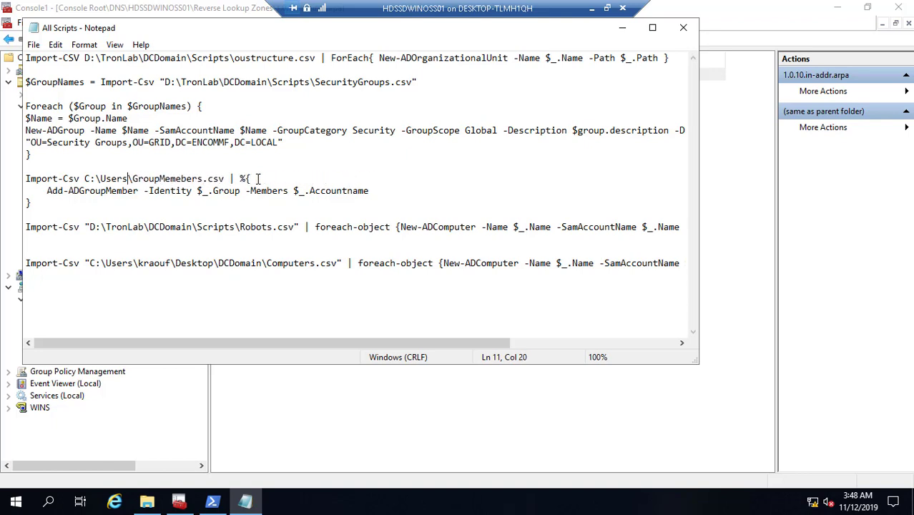
{"action": "key", "text": "BackSpace"}
{"action": "key", "text": "BackSpace"}
{"action": "key", "text": "BackSpace"}
{"action": "key", "text": "BackSpace"}
{"action": "key", "text": "BackSpace"}
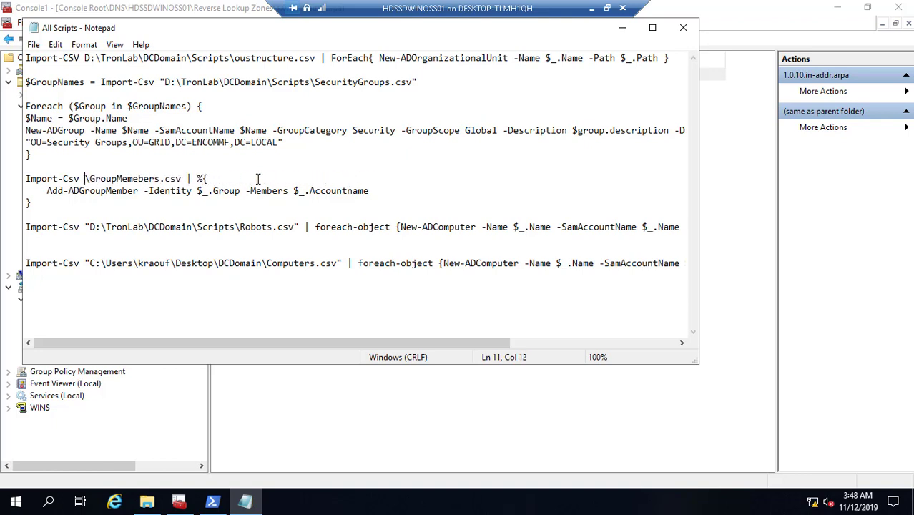
{"action": "key", "text": "ctrl+v"}
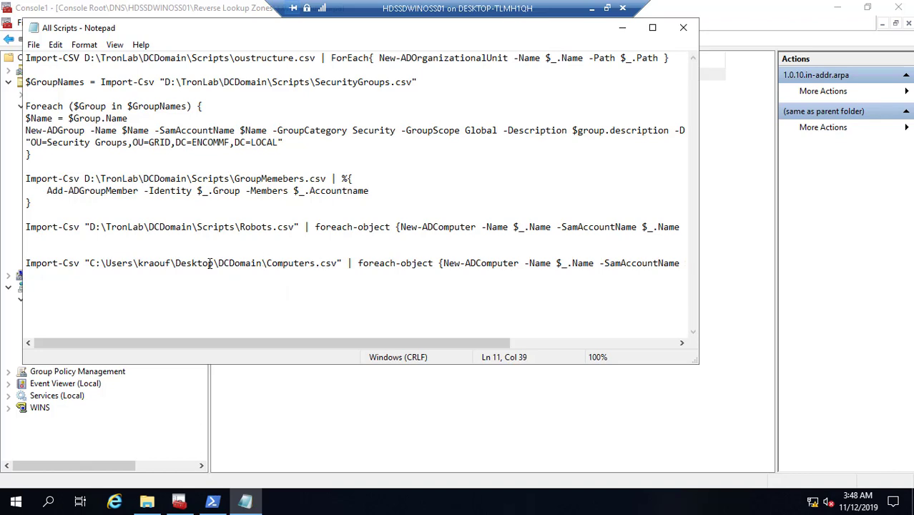
{"action": "left_click", "coordinate": [262, 263]}
{"action": "key", "text": "BackSpace"}
{"action": "key", "text": "BackSpace"}
{"action": "key", "text": "BackSpace"}
{"action": "key", "text": "BackSpace"}
{"action": "key", "text": "BackSpace"}
{"action": "key", "text": "BackSpace"}
{"action": "key", "text": "BackSpace"}
{"action": "key", "text": "BackSpace"}
{"action": "key", "text": "BackSpace"}
{"action": "key", "text": "BackSpace"}
{"action": "key", "text": "BackSpace"}
{"action": "key", "text": "BackSpace"}
{"action": "key", "text": "BackSpace"}
{"action": "key", "text": "BackSpace"}
{"action": "key", "text": "BackSpace"}
{"action": "key", "text": "BackSpace"}
{"action": "key", "text": "BackSpace"}
{"action": "key", "text": "BackSpace"}
{"action": "key", "text": "BackSpace"}
{"action": "key", "text": "BackSpace"}
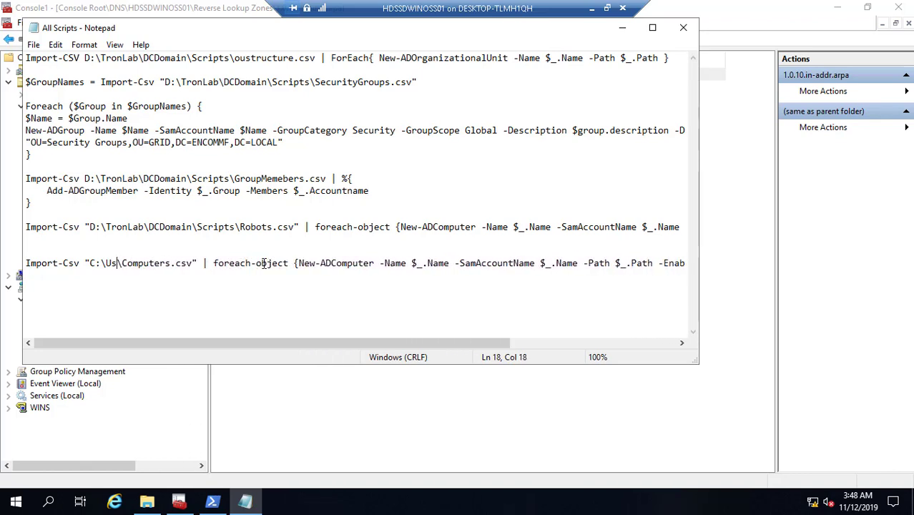
{"action": "key", "text": "BackSpace"}
{"action": "key", "text": "BackSpace"}
{"action": "key", "text": "BackSpace"}
{"action": "key", "text": "BackSpace"}
{"action": "key", "text": "BackSpace"}
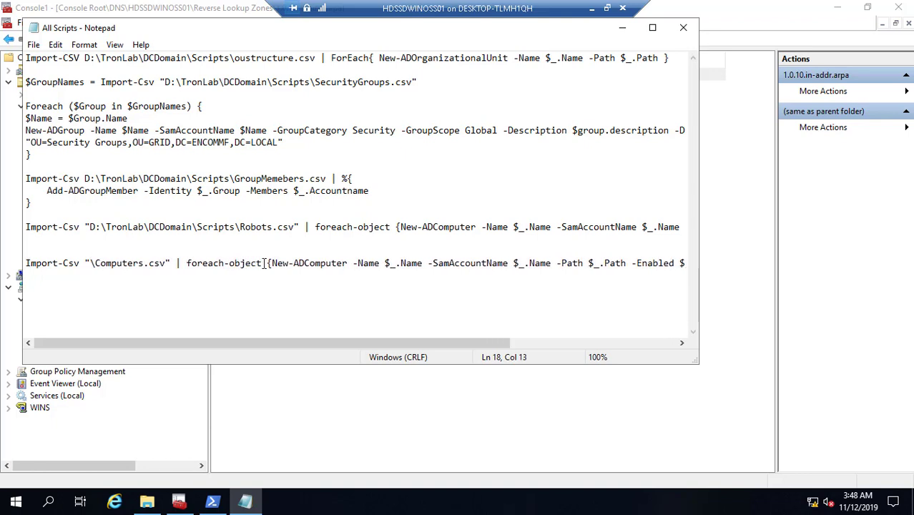
{"action": "key", "text": "ctrl+v"}
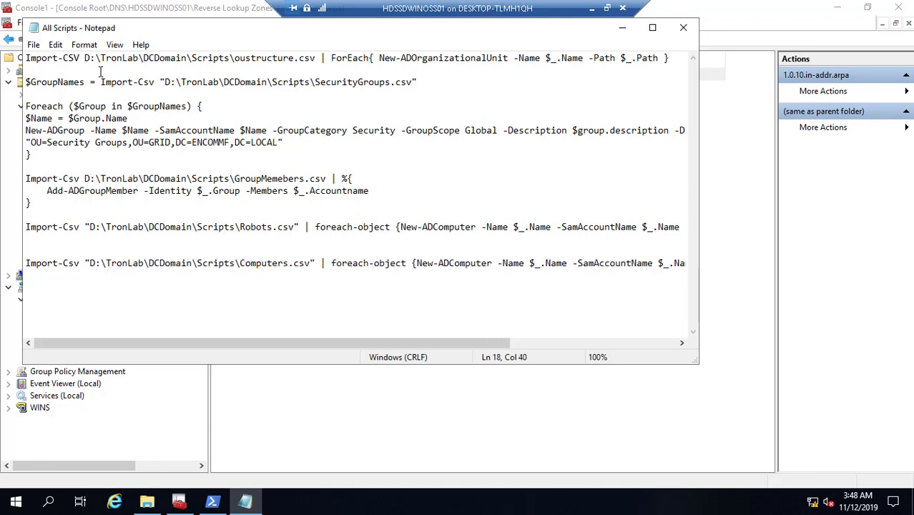
- Save the All Scripts file and close Notepad
{"action": "left_click", "coordinate": [34, 45]}
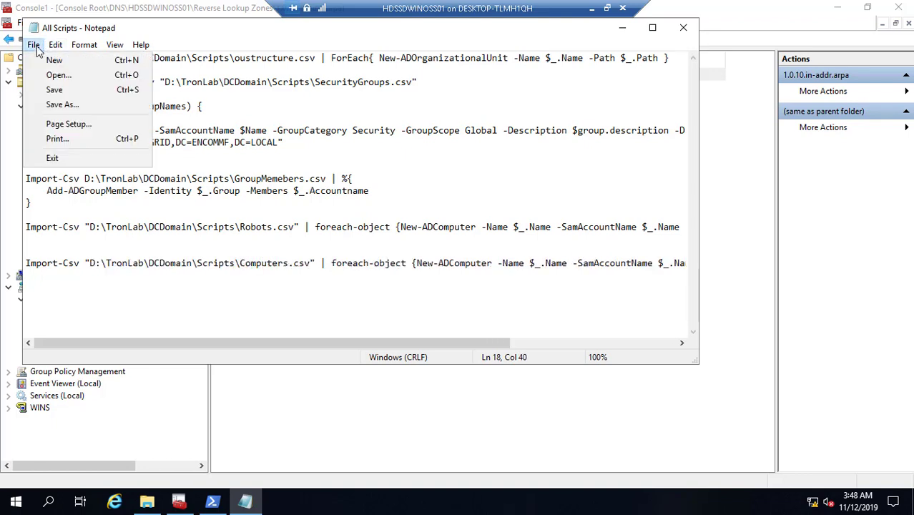
{"action": "left_click", "coordinate": [64, 88]}
{"action": "left_click", "coordinate": [683, 27]}
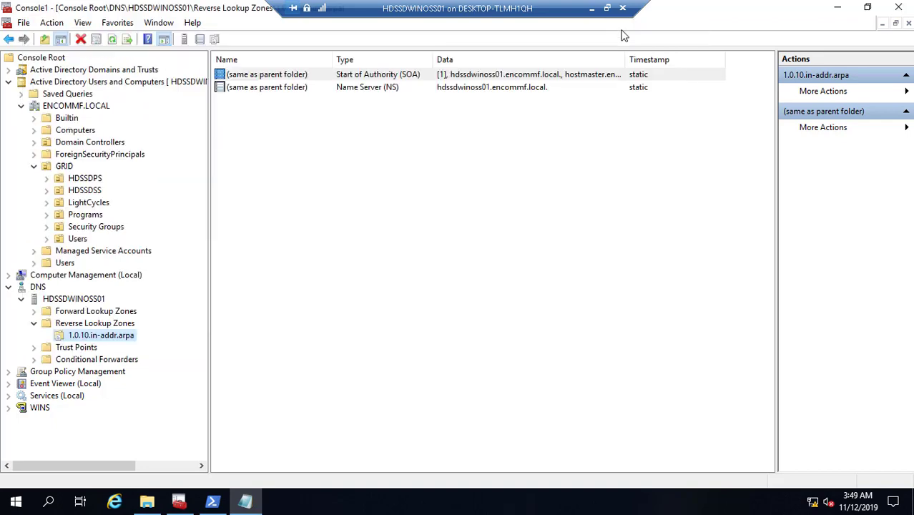
- In File Explorer, go up to DCDomain and open the Import-Marvel-master folder
{"action": "left_click", "coordinate": [147, 501]}
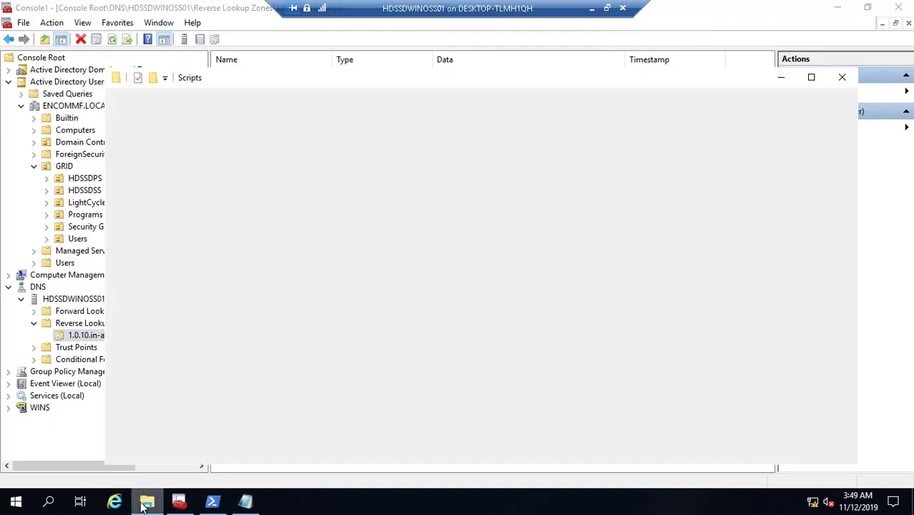
{"action": "left_click", "coordinate": [374, 116]}
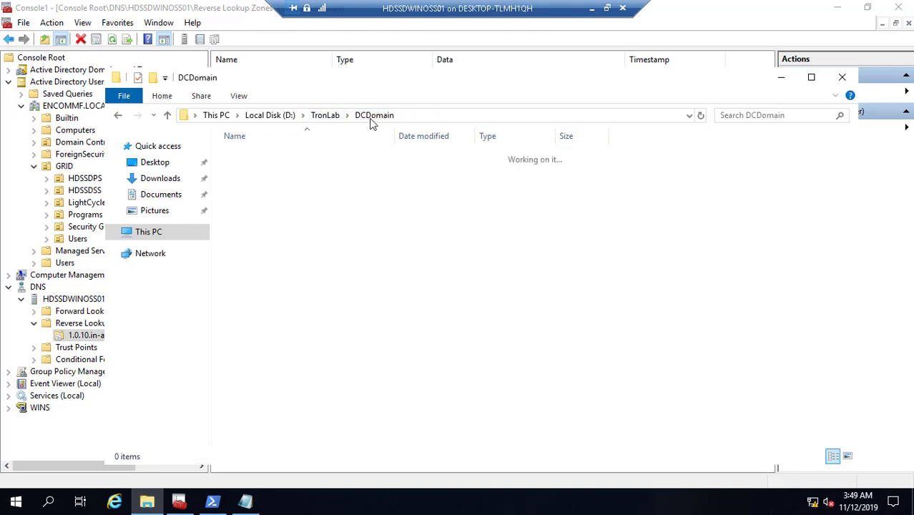
{"action": "double_click", "coordinate": [270, 172]}
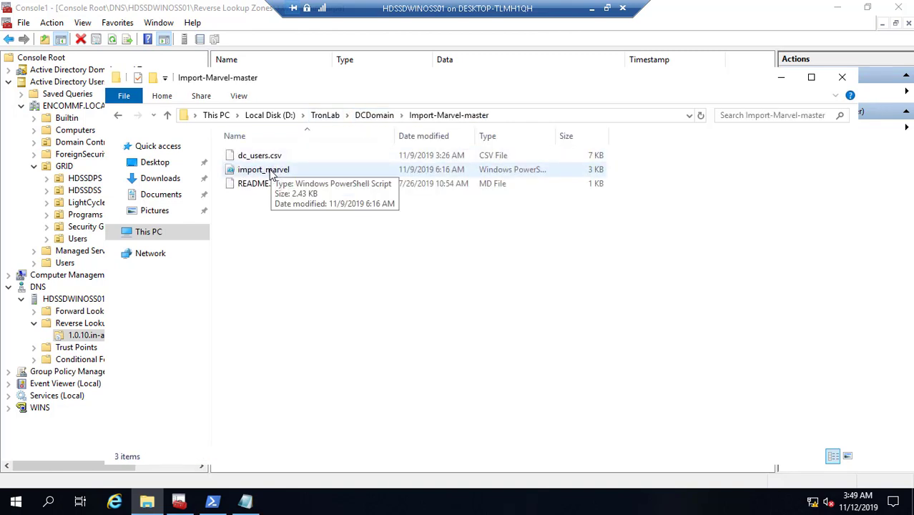
- Open import_marvel for editing in PowerShell ISE, then minimize the remote session
{"action": "left_click", "coordinate": [271, 173]}
{"action": "right_click", "coordinate": [271, 172]}
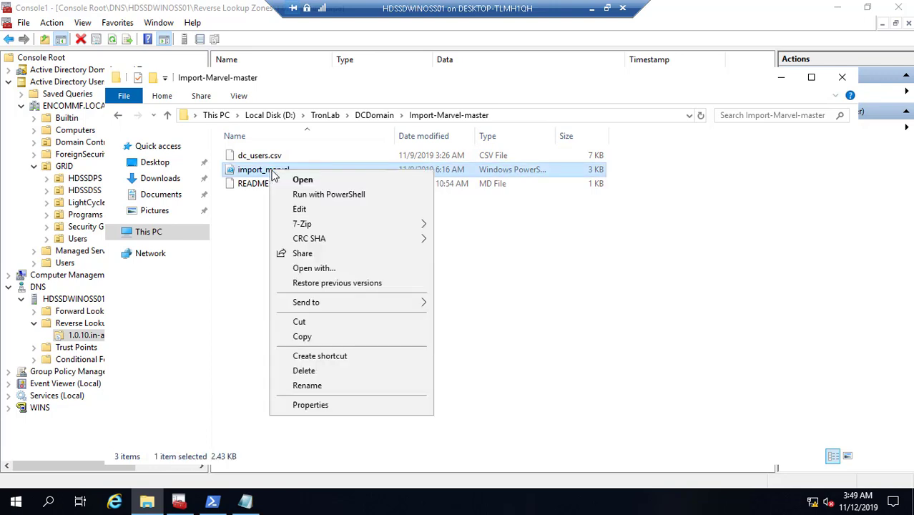
{"action": "left_click", "coordinate": [301, 209]}
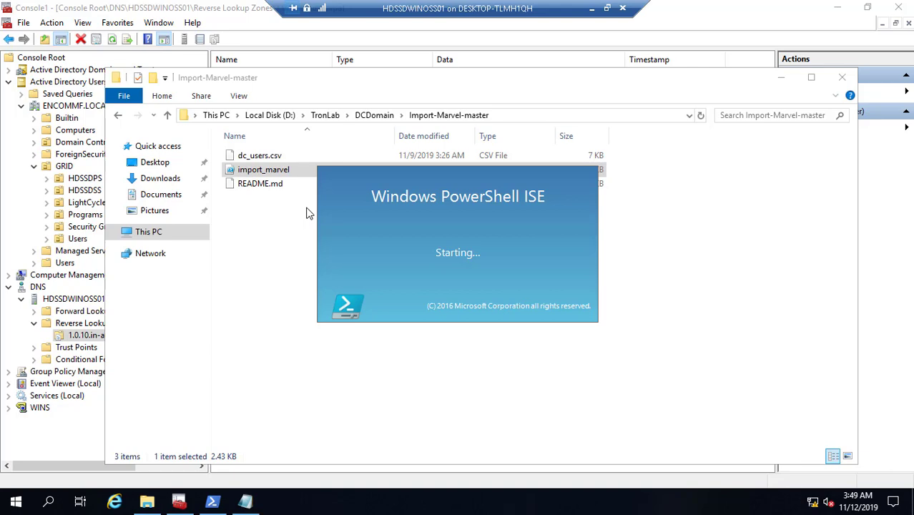
{"action": "left_click", "coordinate": [592, 7]}
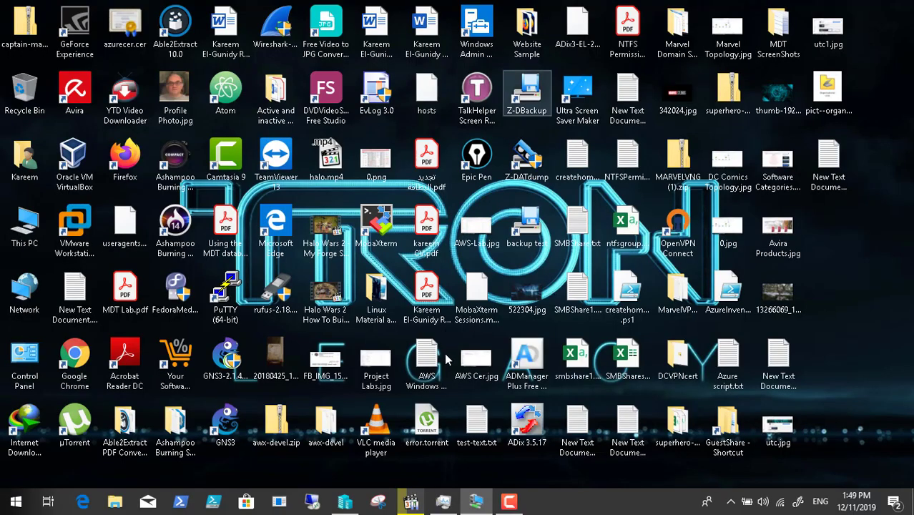
{"action": "left_click", "coordinate": [511, 502]}
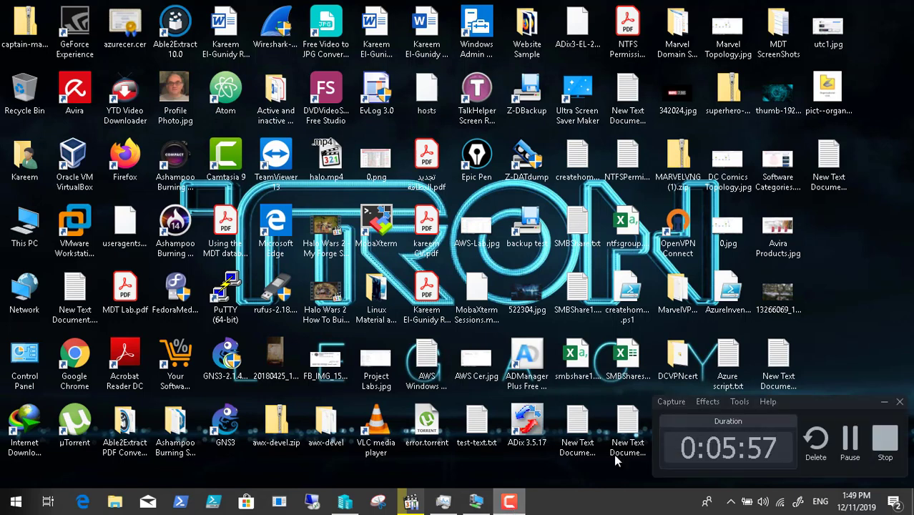
{"action": "left_click", "coordinate": [887, 405]}
{"action": "left_click", "coordinate": [476, 503]}
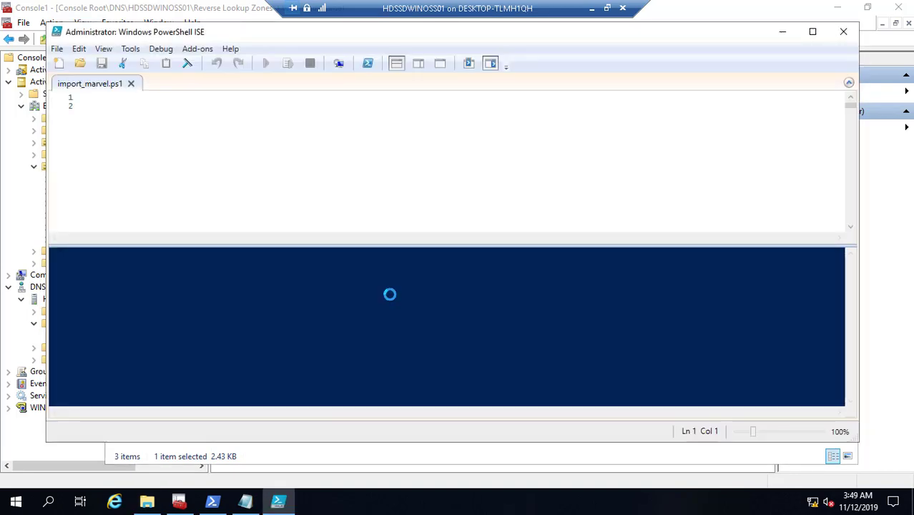
- Run the loaded import_marvel script and scroll through its console output
{"action": "key", "text": "F5"}
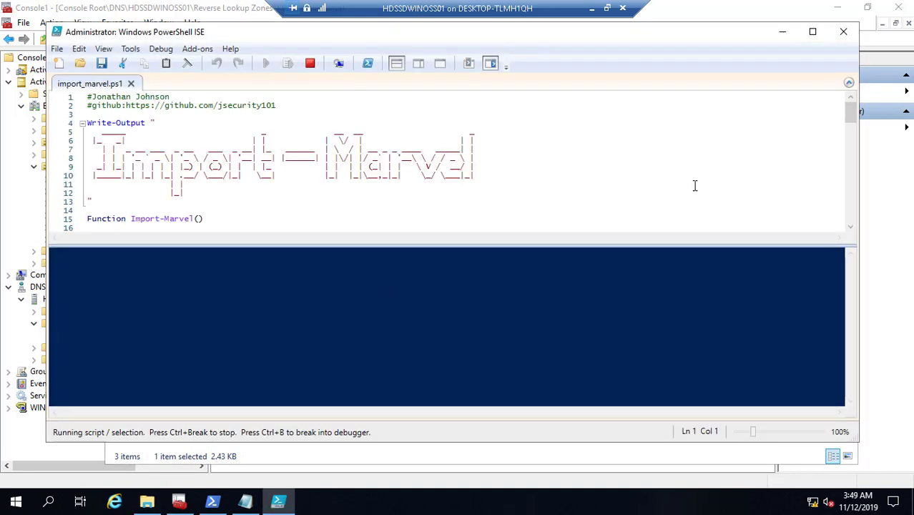
{"action": "scroll", "coordinate": [851, 227], "scroll_direction": "down", "scroll_amount": 4}
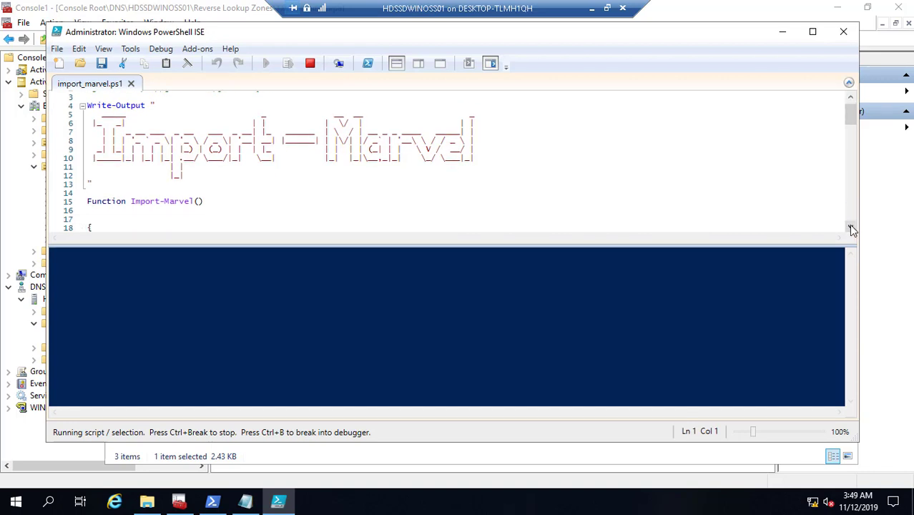
{"action": "scroll", "coordinate": [852, 228], "scroll_direction": "down", "scroll_amount": 4}
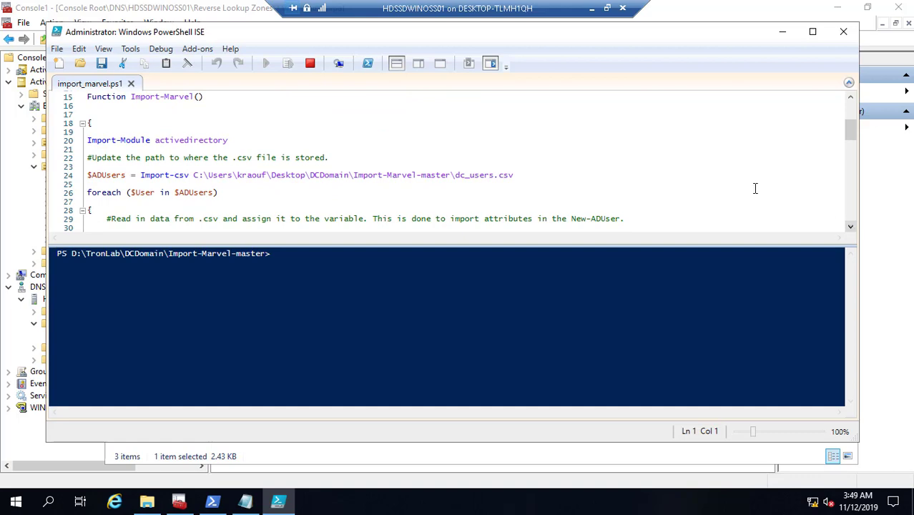
- Copy the D:\TronLab\DCDomain\Import-Marvel-master folder path from File Explorer's address bar
{"action": "left_click", "coordinate": [783, 33]}
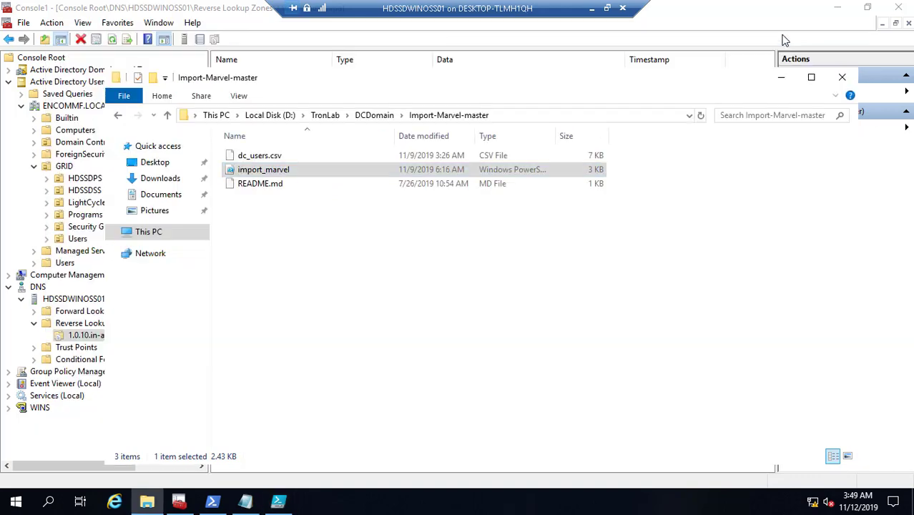
{"action": "left_click", "coordinate": [510, 115]}
{"action": "right_click", "coordinate": [255, 119]}
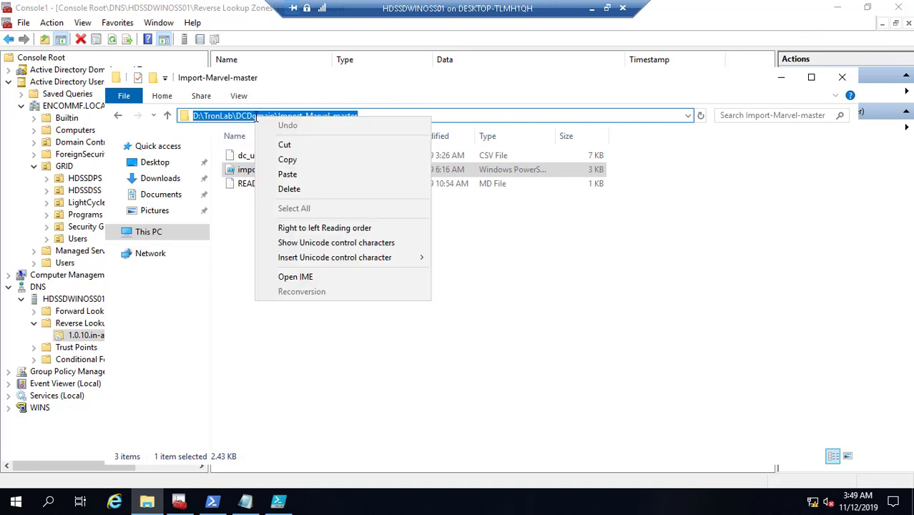
{"action": "left_click", "coordinate": [292, 158]}
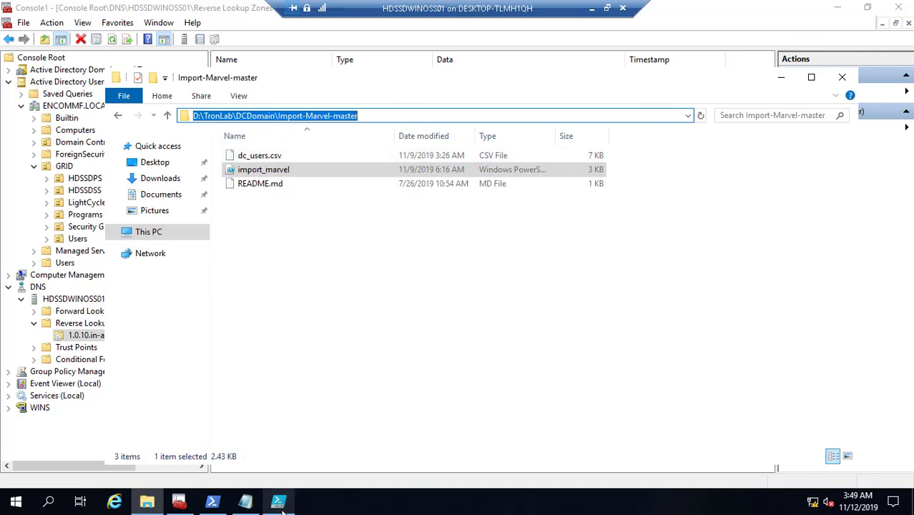
{"action": "left_click", "coordinate": [279, 501]}
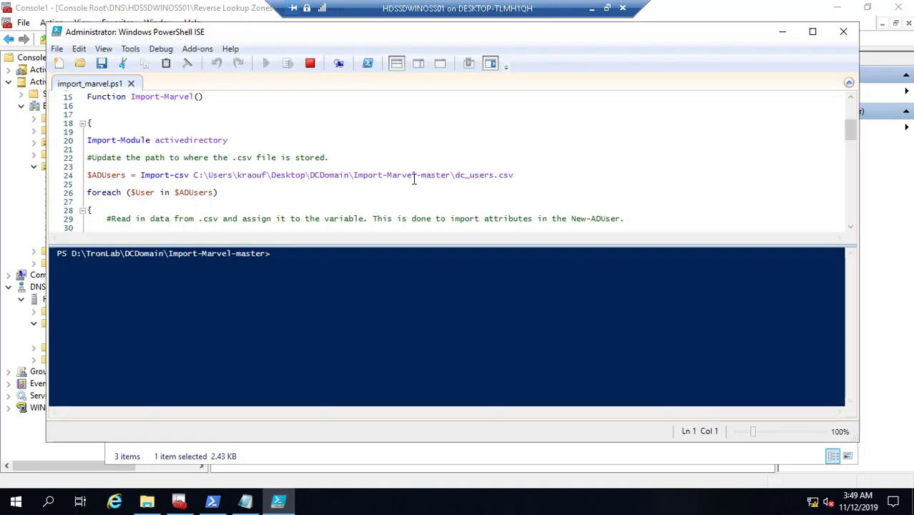
- Replace the old C:\Users CSV folder path on line 24 with the copied D:\TronLab path
{"action": "left_click", "coordinate": [452, 176]}
{"action": "key", "text": "BackSpace"}
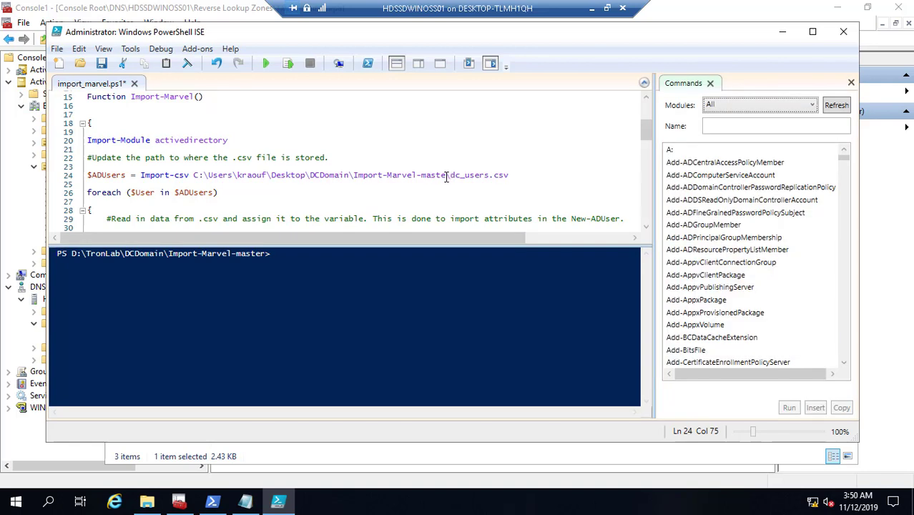
{"action": "key", "text": "BackSpace"}
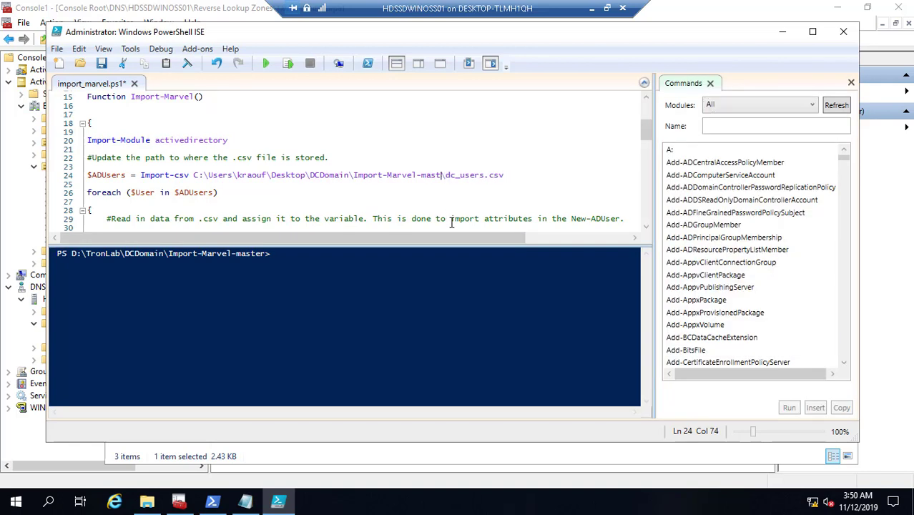
{"action": "key", "text": "BackSpace"}
{"action": "key", "text": "BackSpace"}
{"action": "key", "text": "BackSpace"}
{"action": "key", "text": "BackSpace"}
{"action": "key", "text": "BackSpace"}
{"action": "key", "text": "BackSpace"}
{"action": "key", "text": "BackSpace"}
{"action": "key", "text": "BackSpace"}
{"action": "key", "text": "BackSpace"}
{"action": "key", "text": "BackSpace"}
{"action": "key", "text": "BackSpace"}
{"action": "key", "text": "BackSpace"}
{"action": "key", "text": "BackSpace"}
{"action": "key", "text": "BackSpace"}
{"action": "key", "text": "BackSpace"}
{"action": "key", "text": "BackSpace"}
{"action": "key", "text": "BackSpace"}
{"action": "key", "text": "BackSpace"}
{"action": "key", "text": "BackSpace"}
{"action": "key", "text": "BackSpace"}
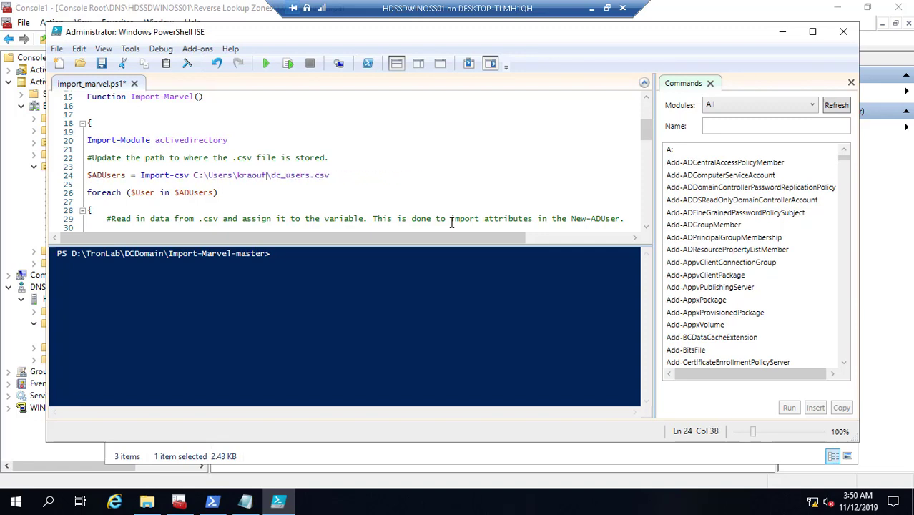
{"action": "key", "text": "BackSpace"}
{"action": "key", "text": "BackSpace"}
{"action": "key", "text": "BackSpace"}
{"action": "key", "text": "BackSpace"}
{"action": "key", "text": "BackSpace"}
{"action": "key", "text": "BackSpace"}
{"action": "key", "text": "BackSpace"}
{"action": "key", "text": "BackSpace"}
{"action": "key", "text": "BackSpace"}
{"action": "key", "text": "BackSpace"}
{"action": "key", "text": "BackSpace"}
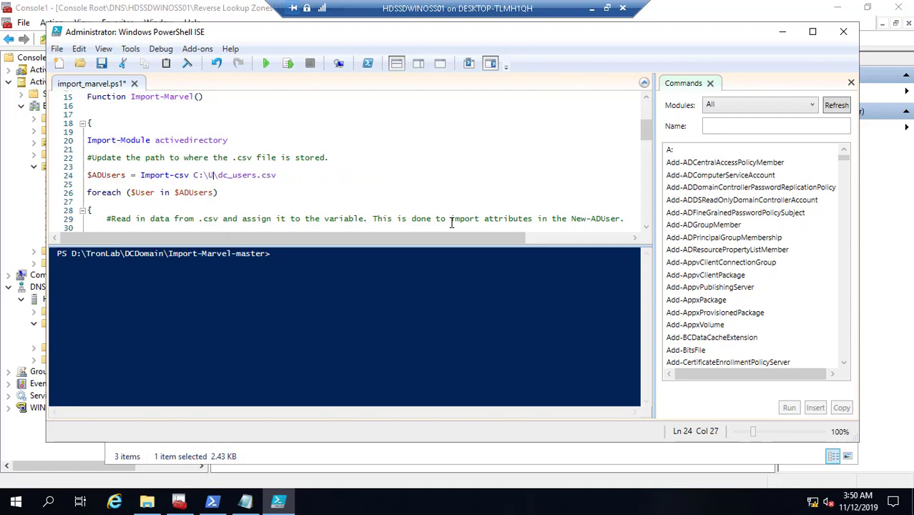
{"action": "key", "text": "BackSpace"}
{"action": "key", "text": "BackSpace"}
{"action": "key", "text": "BackSpace"}
{"action": "key", "text": "BackSpace"}
{"action": "key", "text": "ctrl+v"}
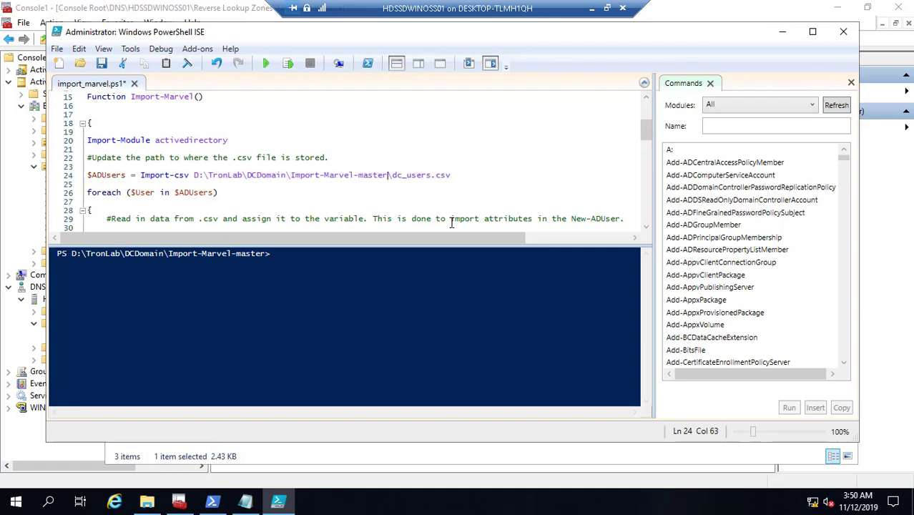
- Save the edited import_marvel.ps1
{"action": "left_click", "coordinate": [101, 63]}
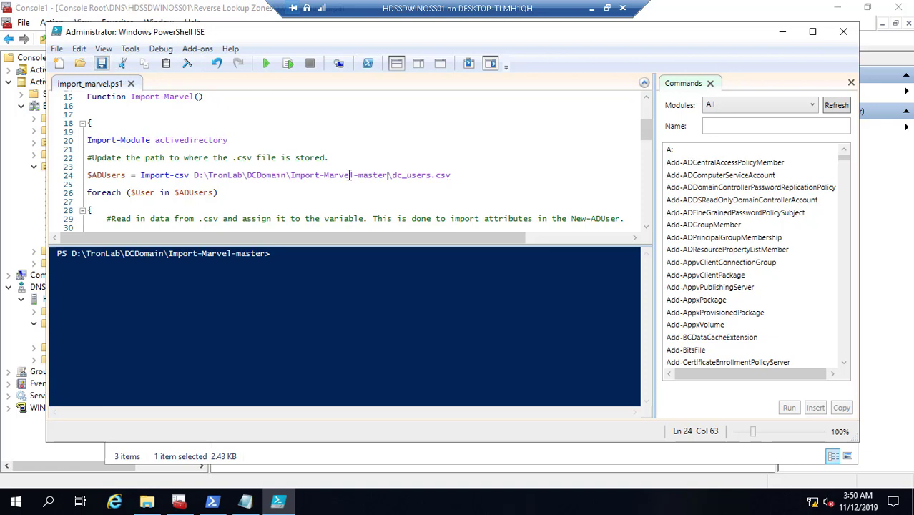
{"action": "left_click", "coordinate": [458, 176]}
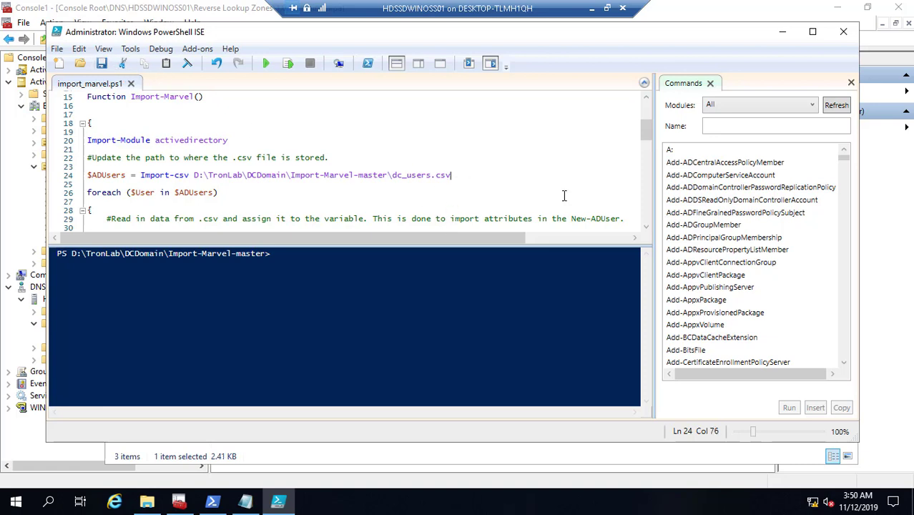
{"action": "left_click", "coordinate": [646, 227]}
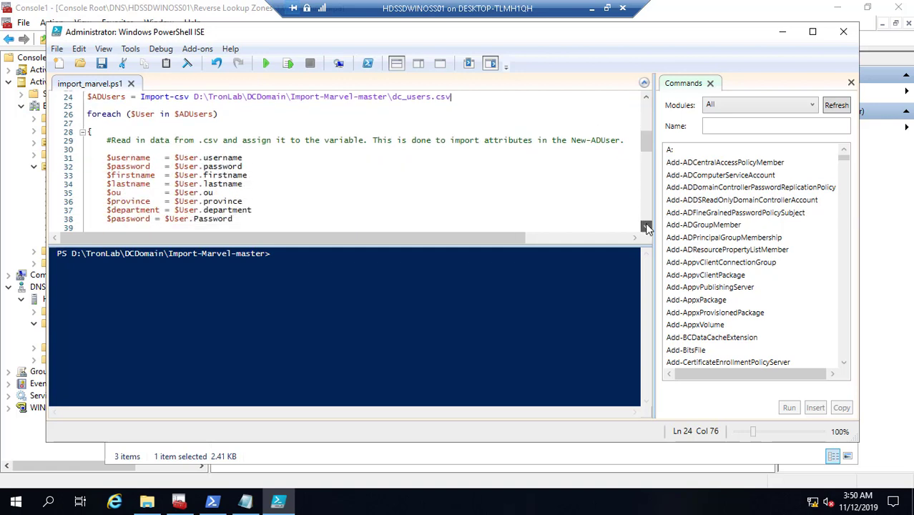
{"action": "left_click_drag", "start_coordinate": [646, 228], "coordinate": [646, 228]}
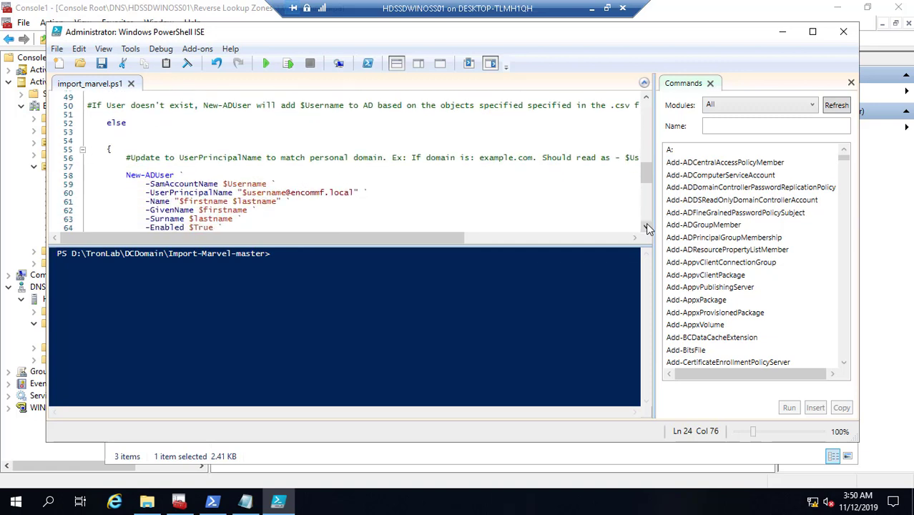
{"action": "left_click_drag", "start_coordinate": [646, 228], "coordinate": [646, 228]}
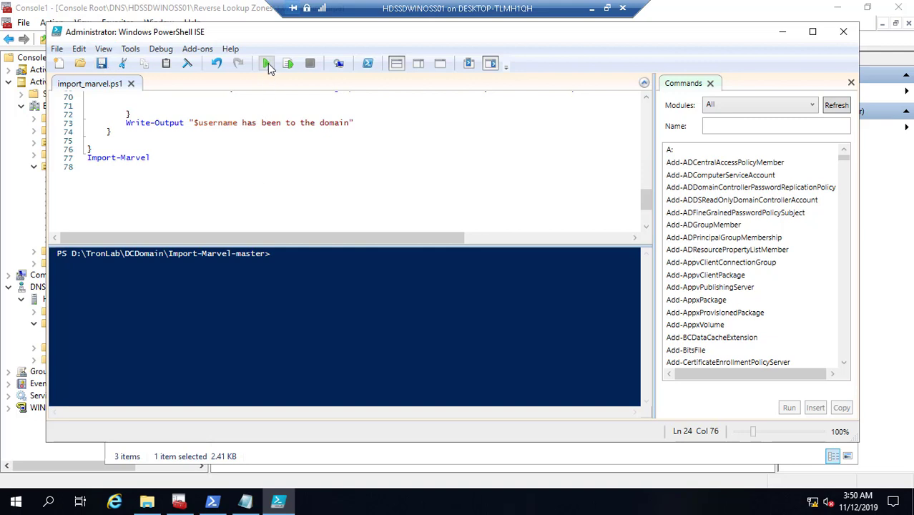
- Run import_marvel.ps1 to add every dc_users.csv user to the ENCOMMF.LOCAL domain
{"action": "left_click", "coordinate": [267, 64]}
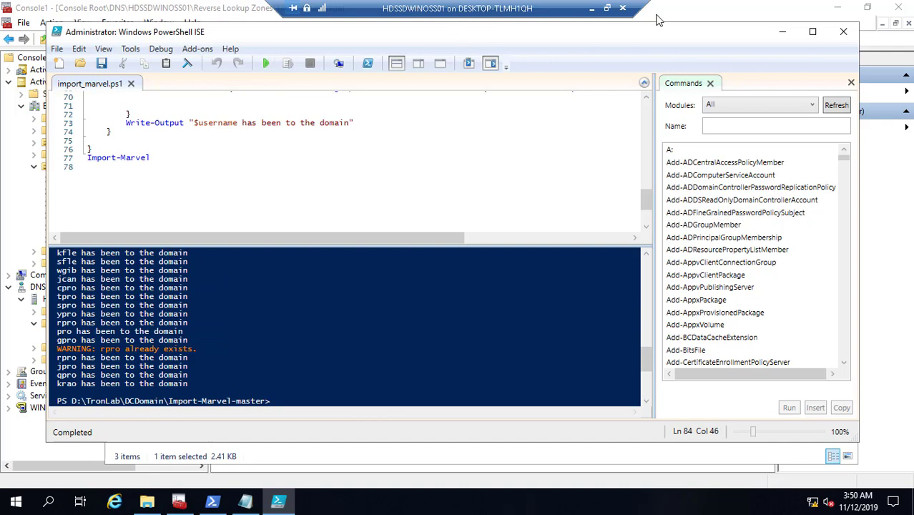
- Refresh GRID > Users in ADUC, then view GRID > Programs with the Name column widened
{"action": "left_click", "coordinate": [782, 31]}
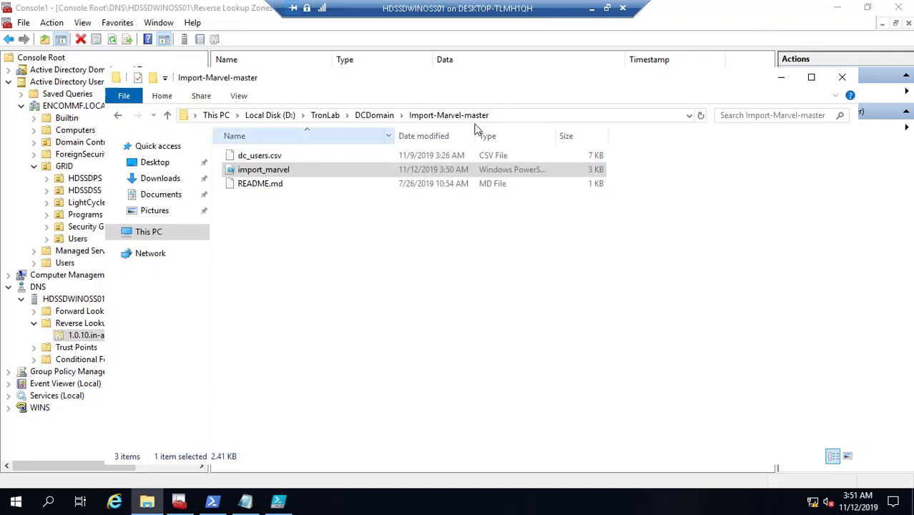
{"action": "left_click", "coordinate": [782, 77]}
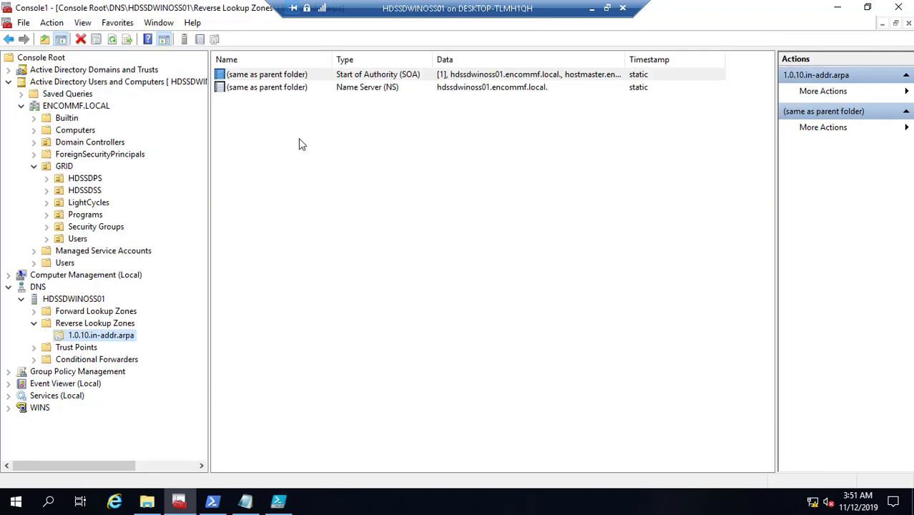
{"action": "left_click", "coordinate": [82, 244]}
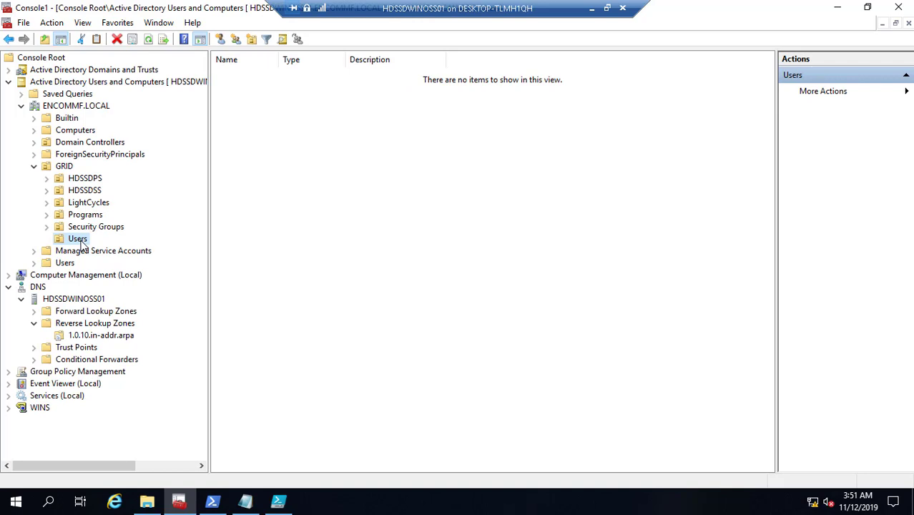
{"action": "right_click", "coordinate": [87, 243]}
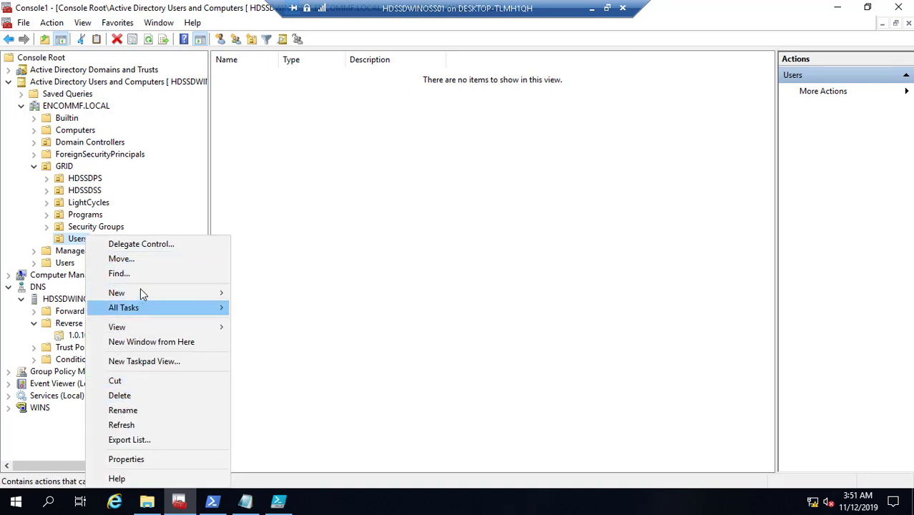
{"action": "left_click", "coordinate": [142, 427]}
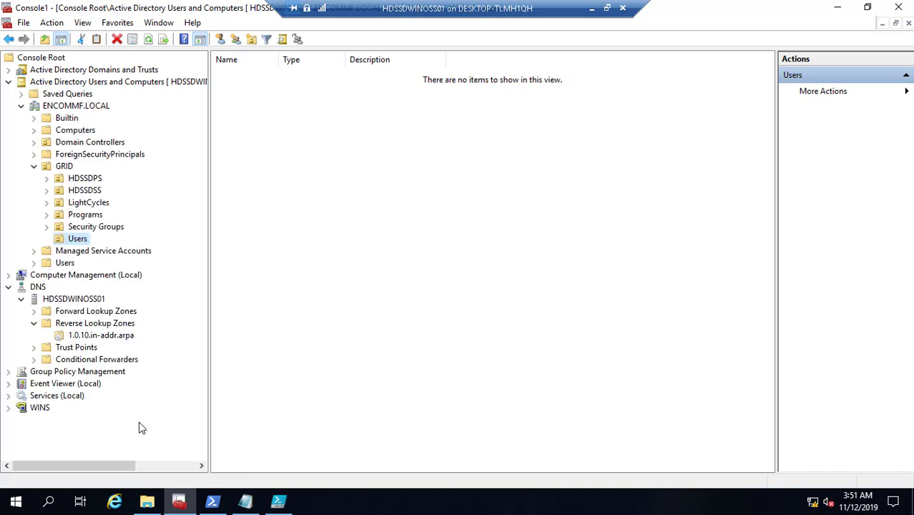
{"action": "left_click", "coordinate": [85, 216]}
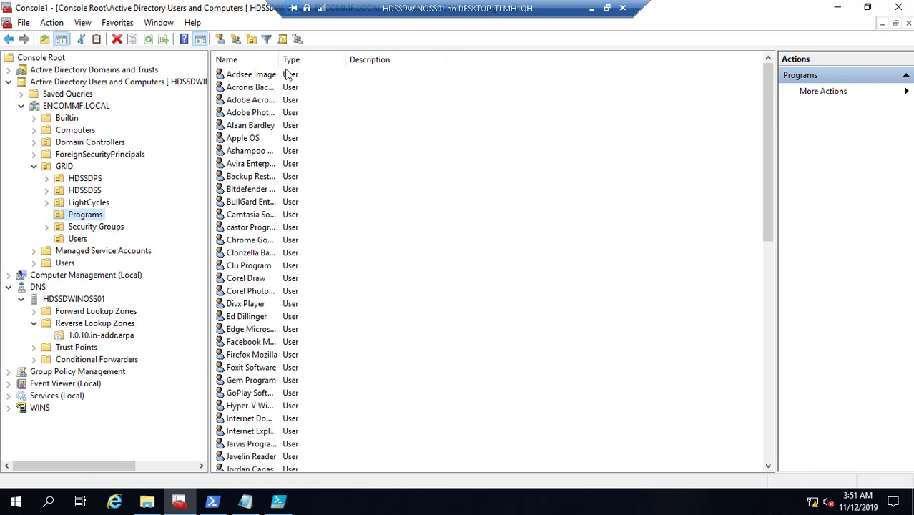
{"action": "left_click_drag", "start_coordinate": [280, 61], "coordinate": [391, 59]}
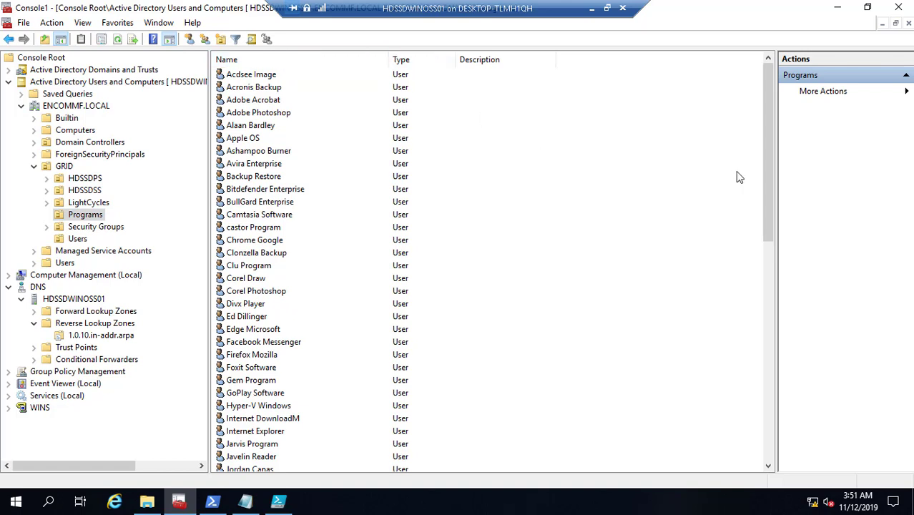
- Check the default Users container, refresh GRID > Users again, and return to the Programs OU
{"action": "left_click", "coordinate": [65, 263]}
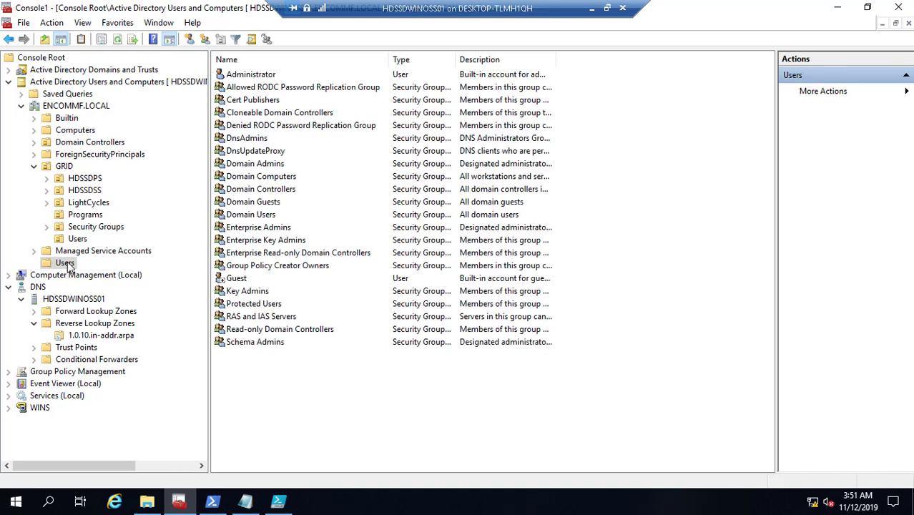
{"action": "left_click", "coordinate": [80, 242]}
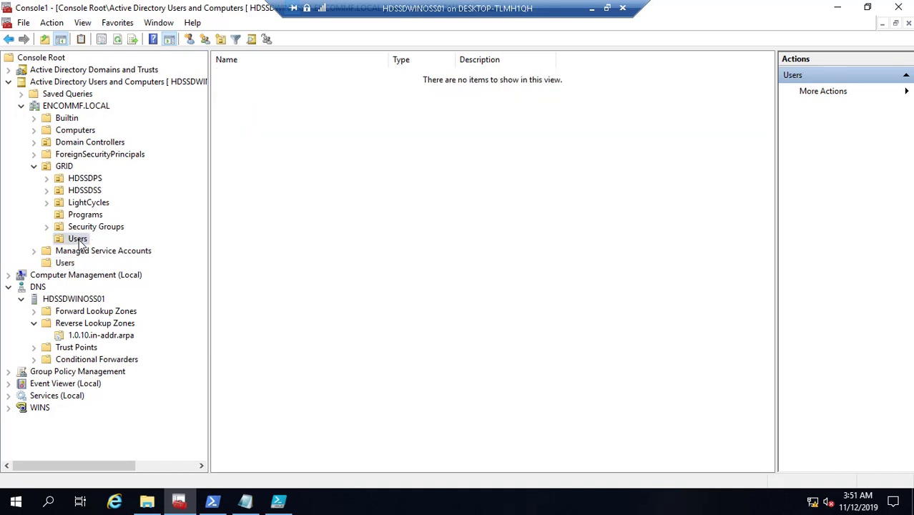
{"action": "right_click", "coordinate": [79, 242]}
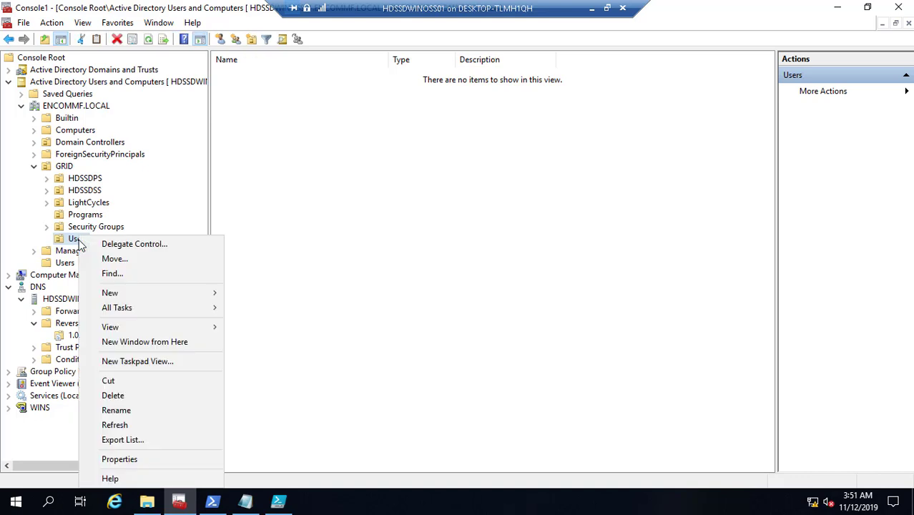
{"action": "left_click", "coordinate": [136, 427]}
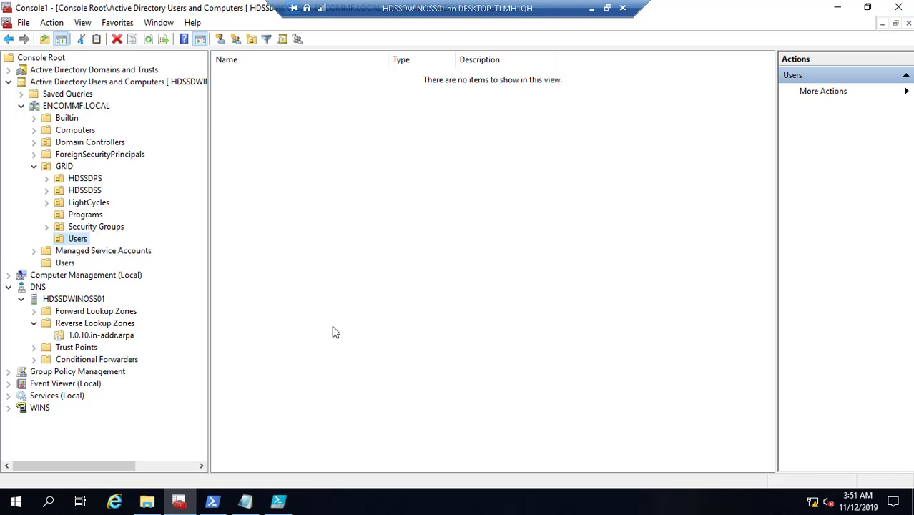
{"action": "left_click", "coordinate": [84, 216]}
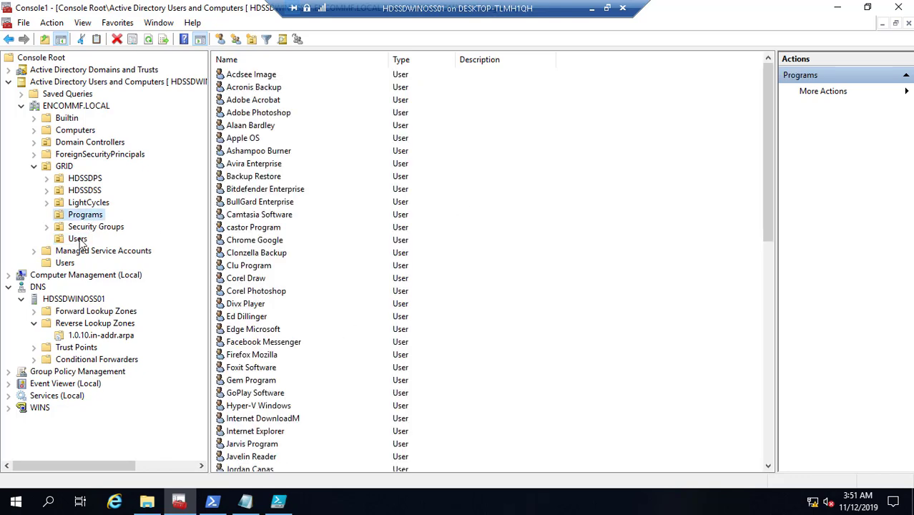
{"action": "left_click", "coordinate": [79, 239]}
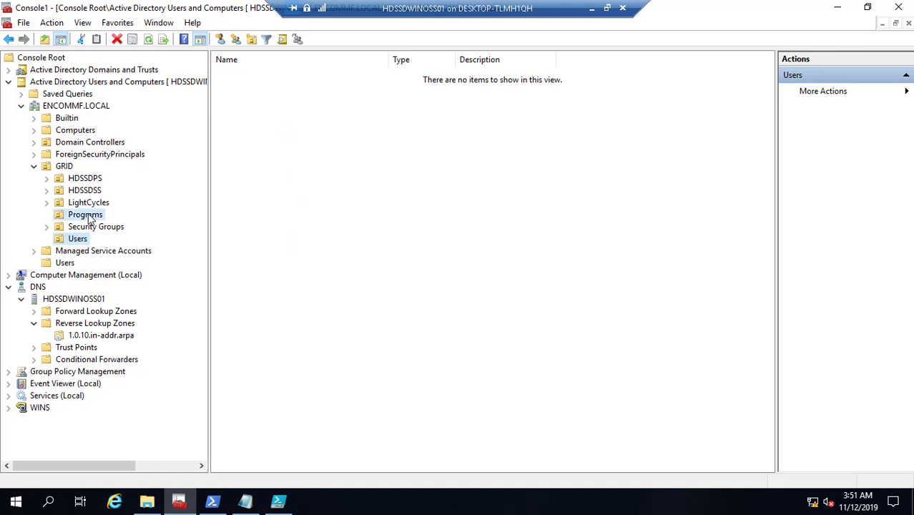
{"action": "left_click", "coordinate": [87, 216]}
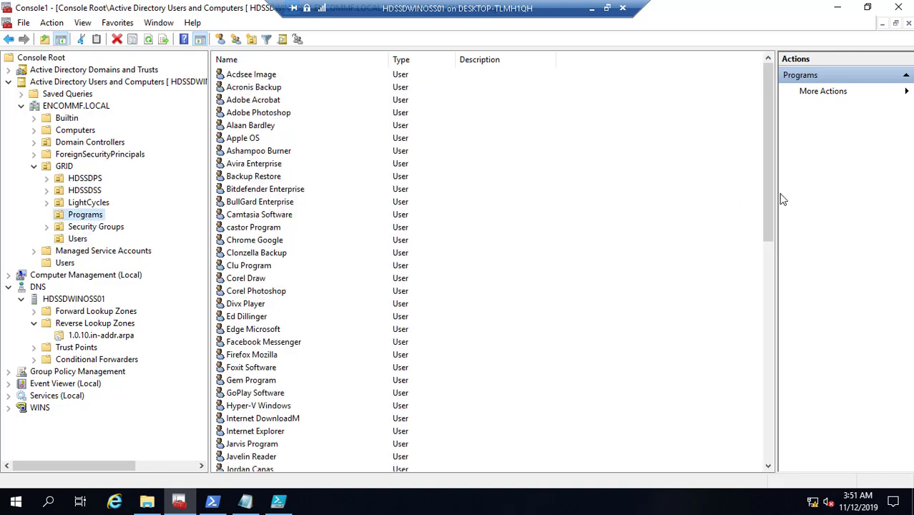
{"action": "left_click_drag", "start_coordinate": [770, 199], "coordinate": [772, 426]}
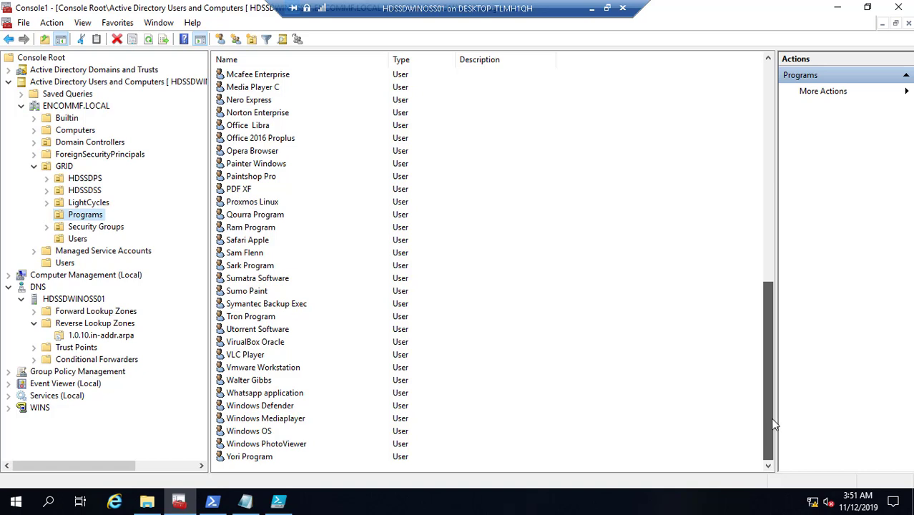
{"action": "scroll", "coordinate": [778, 421], "scroll_direction": "up", "scroll_amount": 1}
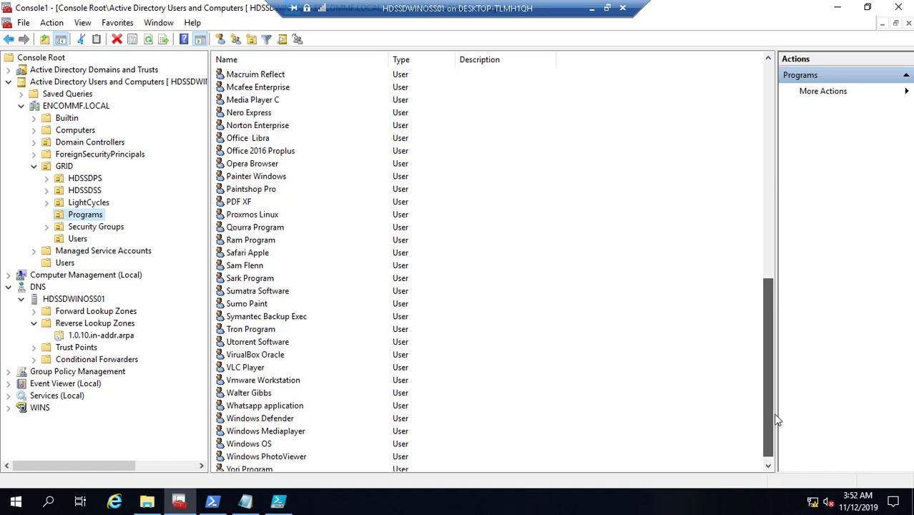
{"action": "left_click_drag", "start_coordinate": [781, 405], "coordinate": [801, 458]}
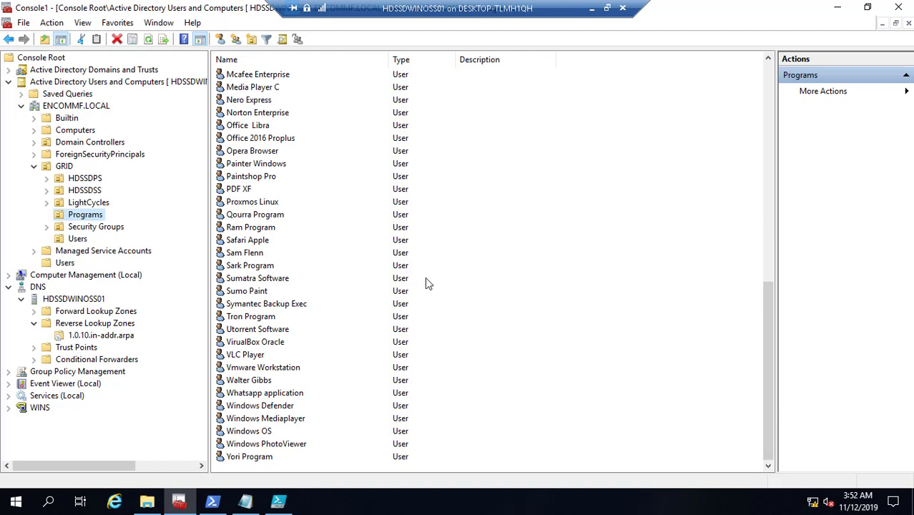
{"action": "left_click", "coordinate": [249, 381]}
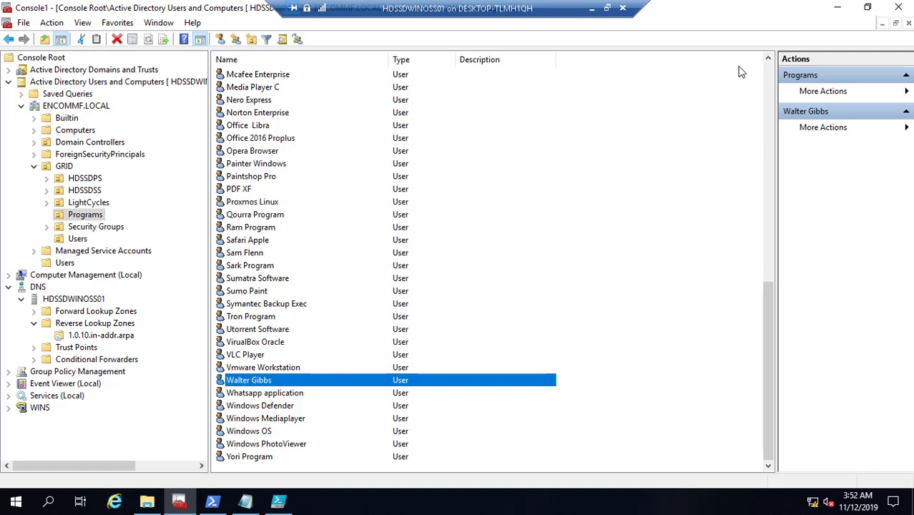
{"action": "left_click", "coordinate": [769, 59]}
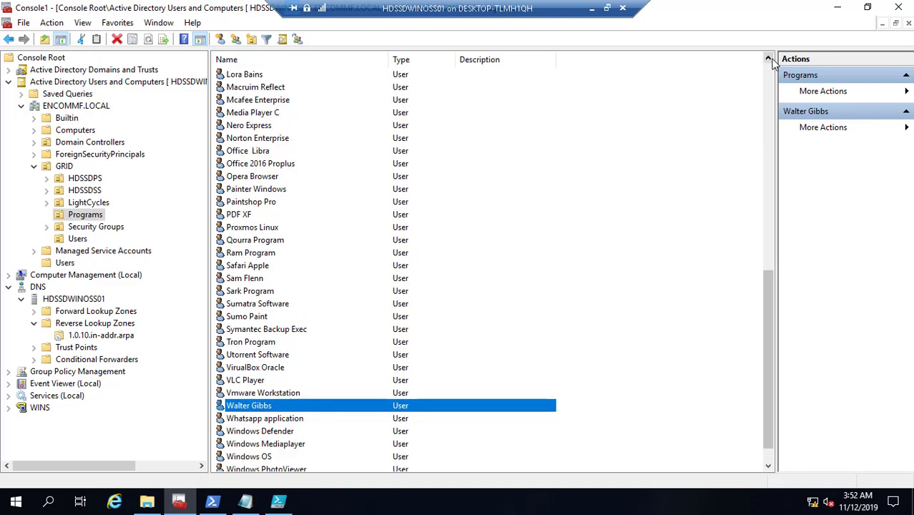
{"action": "left_click", "coordinate": [769, 59]}
{"action": "left_click", "coordinate": [769, 59]}
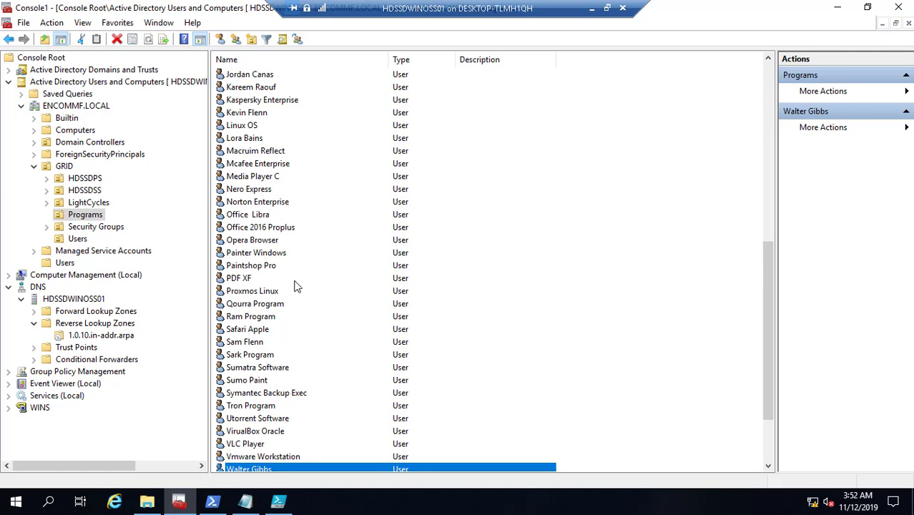
{"action": "left_click", "coordinate": [772, 75]}
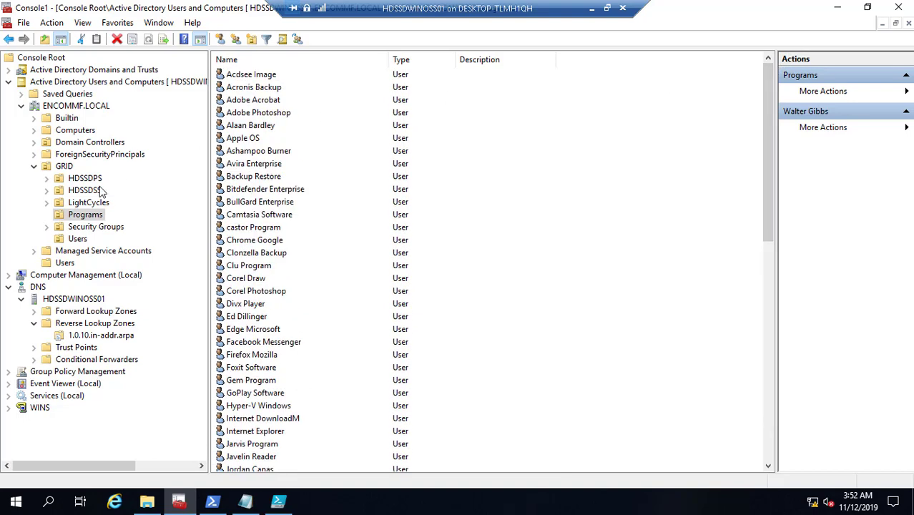
- Close PowerShell ISE, minimize the All Scripts Notepad window, and minimize the Remote Desktop session
{"action": "left_click", "coordinate": [282, 503]}
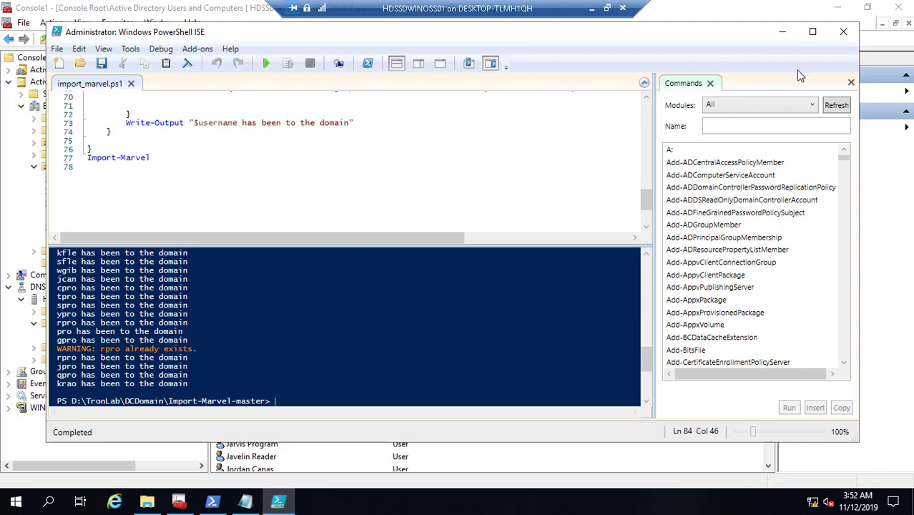
{"action": "left_click", "coordinate": [845, 40]}
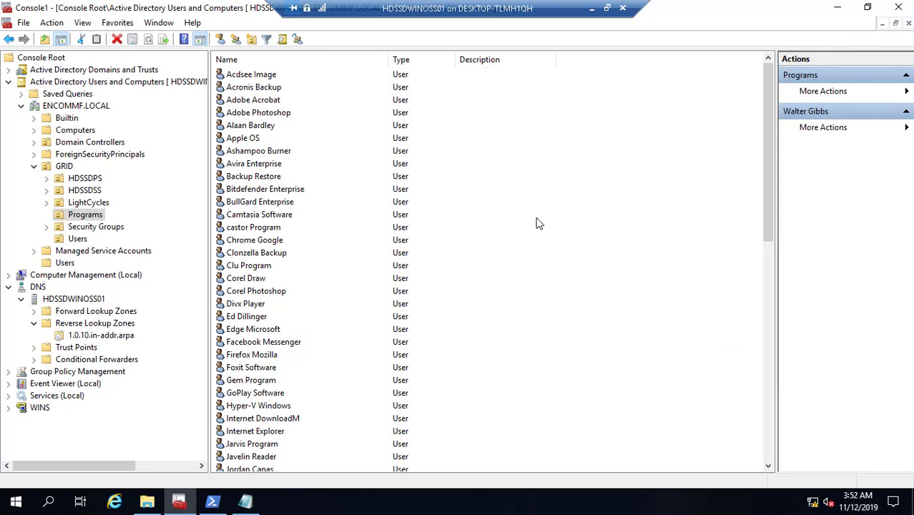
{"action": "left_click", "coordinate": [245, 501]}
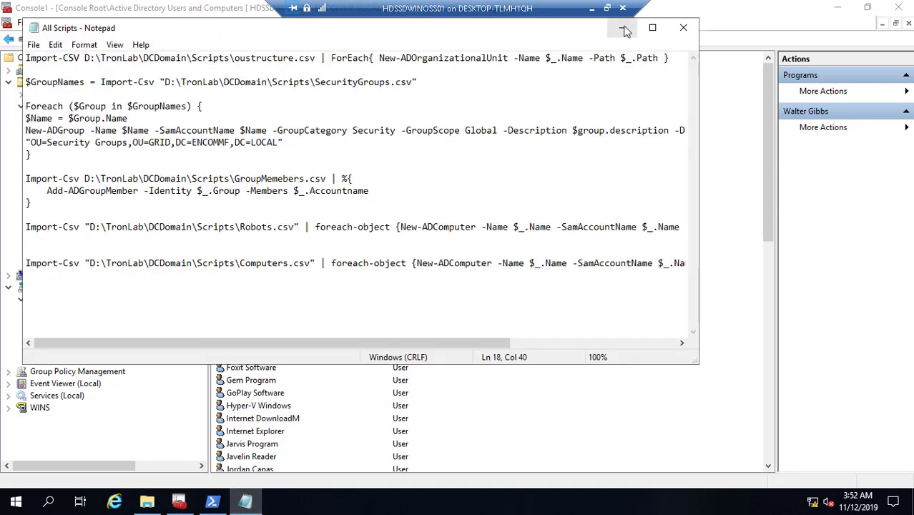
{"action": "left_click", "coordinate": [623, 28]}
{"action": "left_click", "coordinate": [592, 9]}
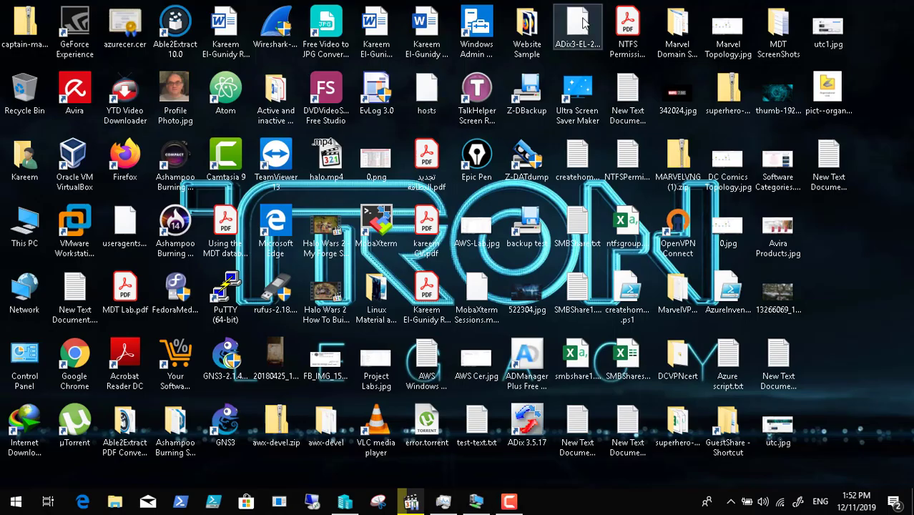
- Browse This PC > Data (D:) > AD Tools Collection > Tron Lab > DCDomain > Import-Marvel-master and select dc_users.csv
{"action": "double_click", "coordinate": [35, 232]}
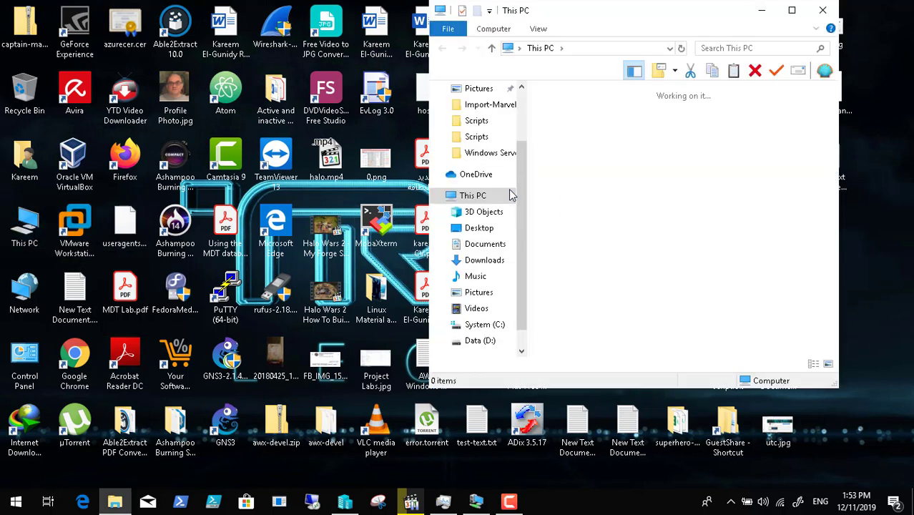
{"action": "left_click", "coordinate": [792, 10]}
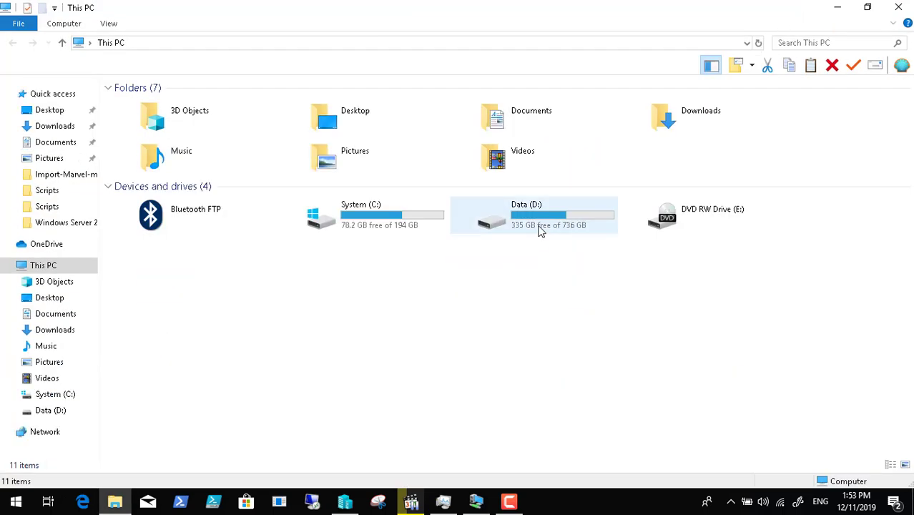
{"action": "double_click", "coordinate": [548, 230]}
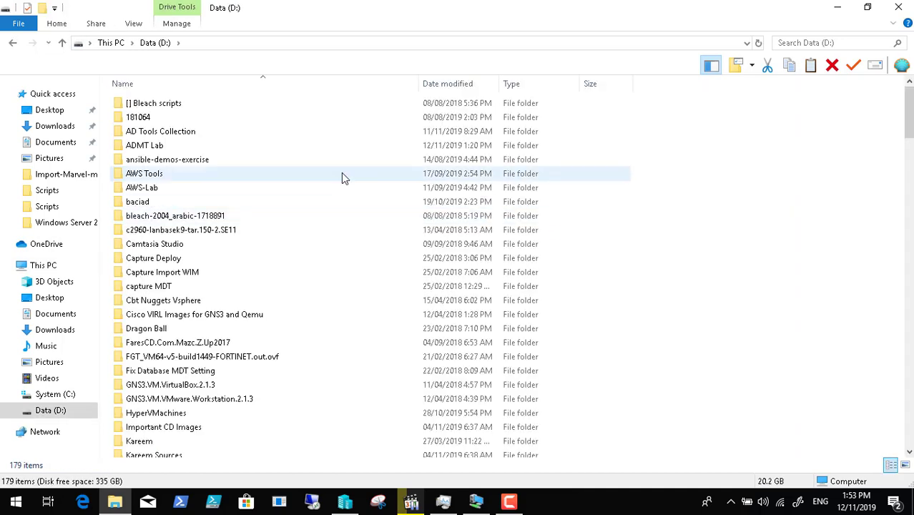
{"action": "double_click", "coordinate": [204, 131]}
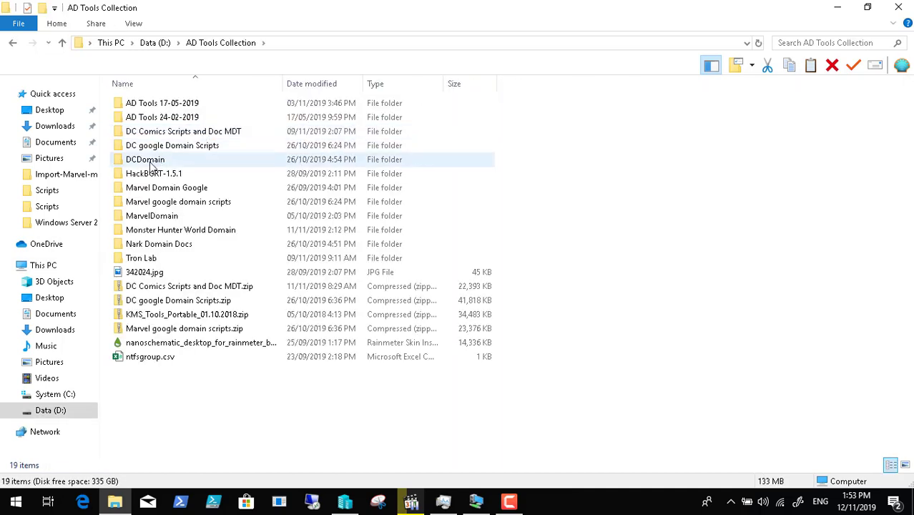
{"action": "double_click", "coordinate": [159, 257]}
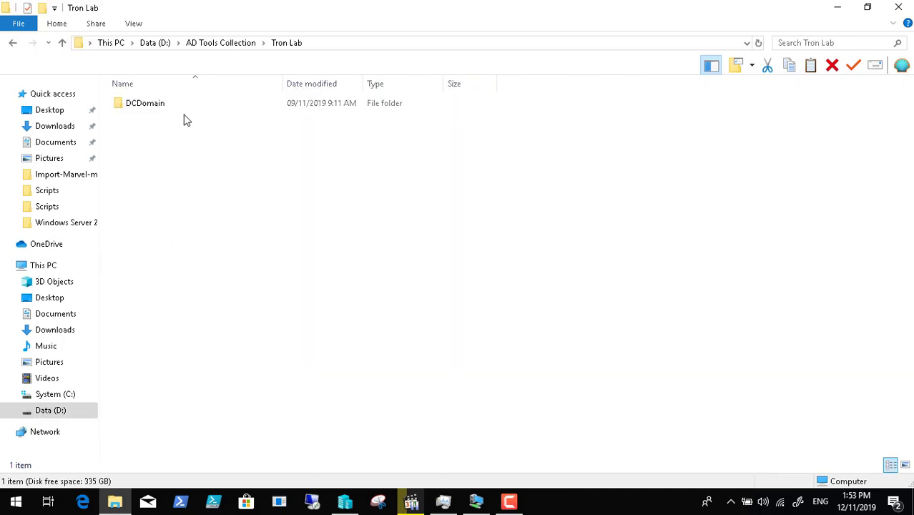
{"action": "double_click", "coordinate": [161, 108]}
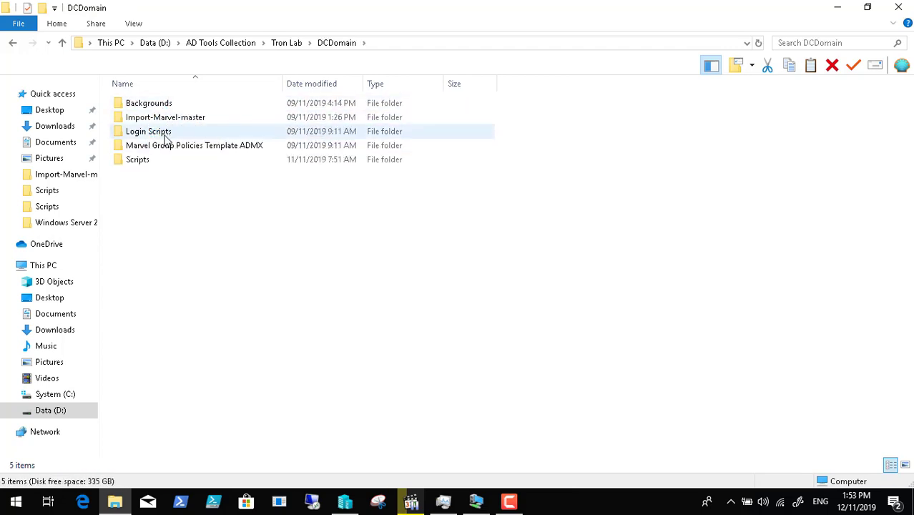
{"action": "double_click", "coordinate": [170, 120]}
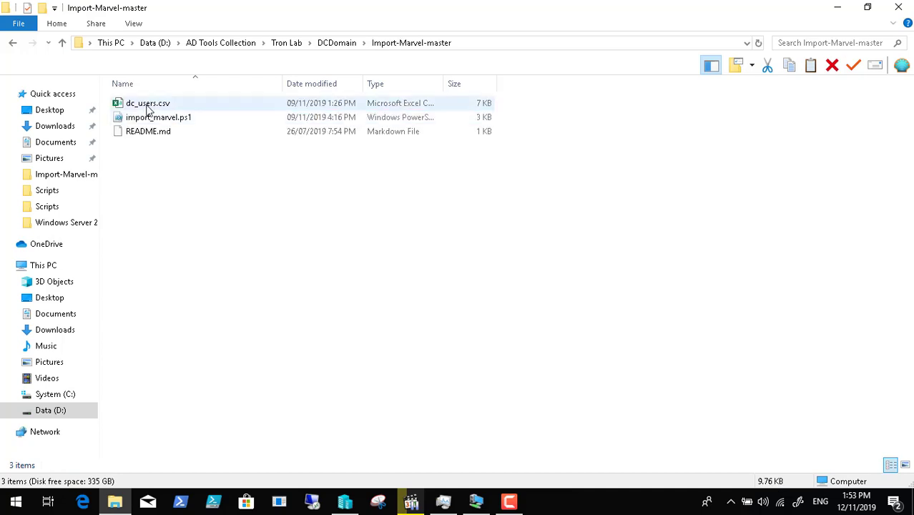
{"action": "left_click", "coordinate": [148, 107]}
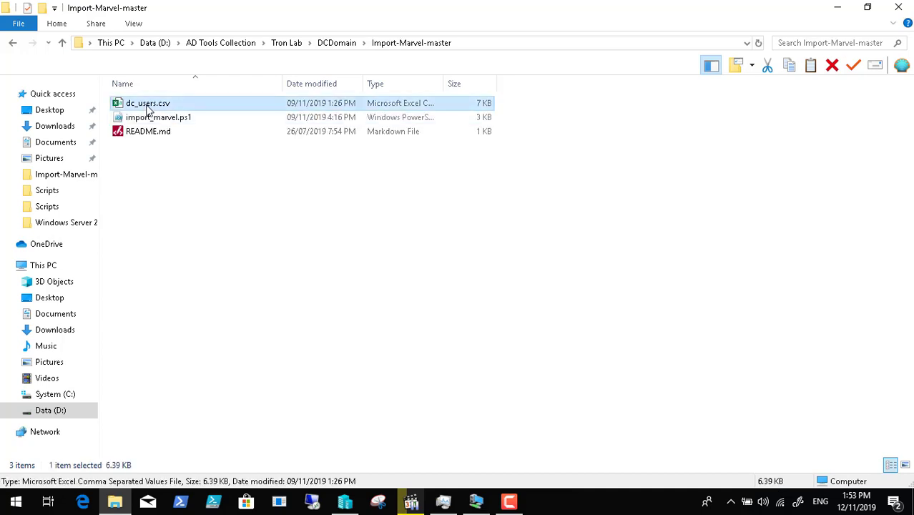
- Open dc_users.csv in Excel and autofit columns E, F and G (province, password, ou)
{"action": "double_click", "coordinate": [148, 106]}
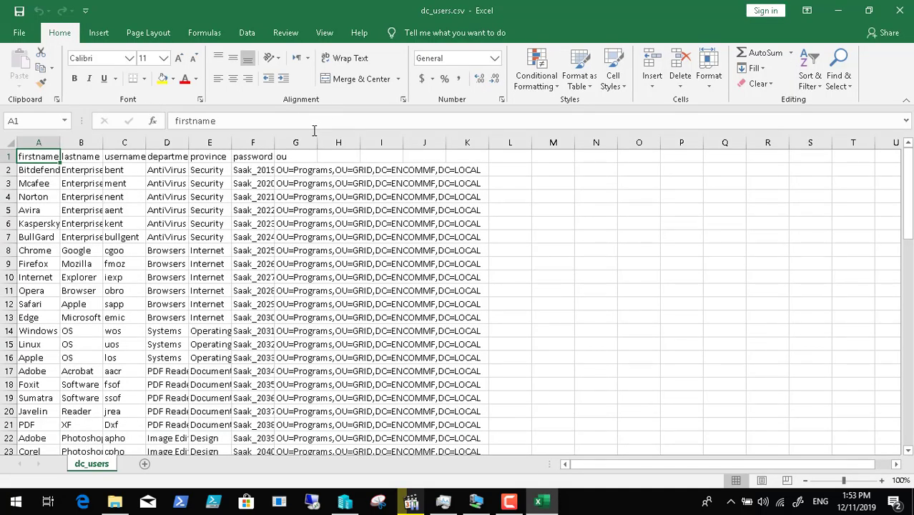
{"action": "double_click", "coordinate": [232, 142]}
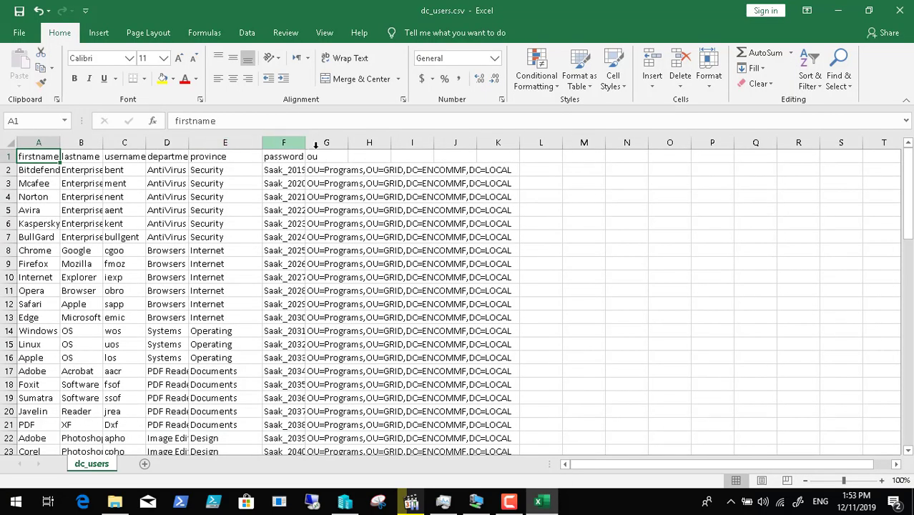
{"action": "double_click", "coordinate": [306, 142]}
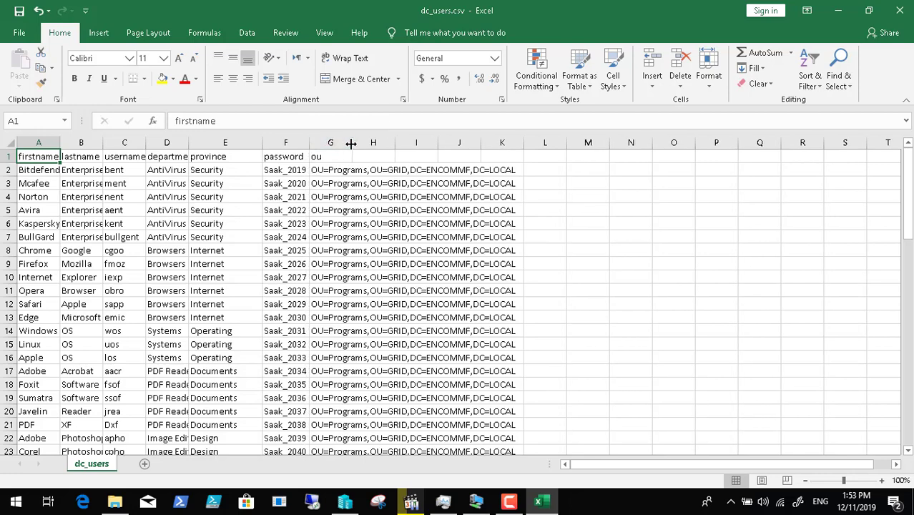
{"action": "double_click", "coordinate": [351, 143]}
{"action": "left_click_drag", "start_coordinate": [908, 219], "coordinate": [912, 197]}
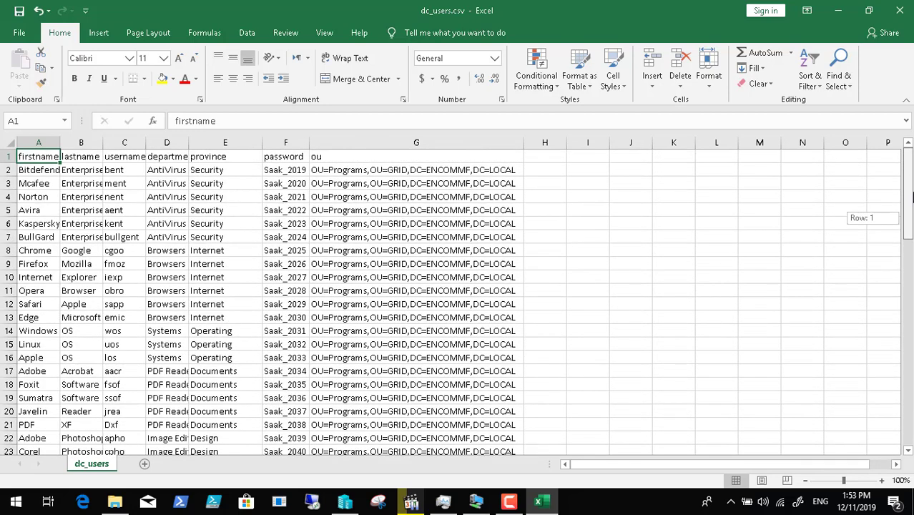
{"action": "left_click", "coordinate": [181, 158]}
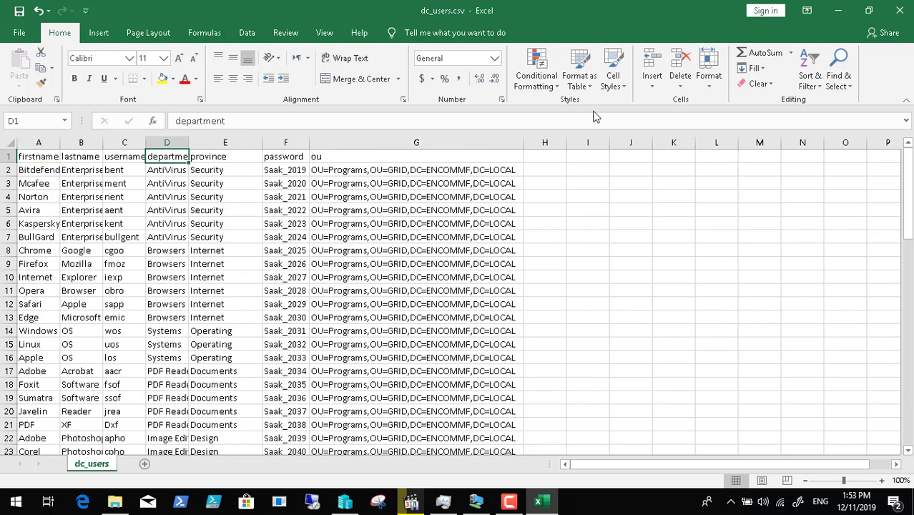
- Turn on header filters, keep only department 'User' (8 of 70 rows), and widen column B
{"action": "left_click", "coordinate": [823, 85]}
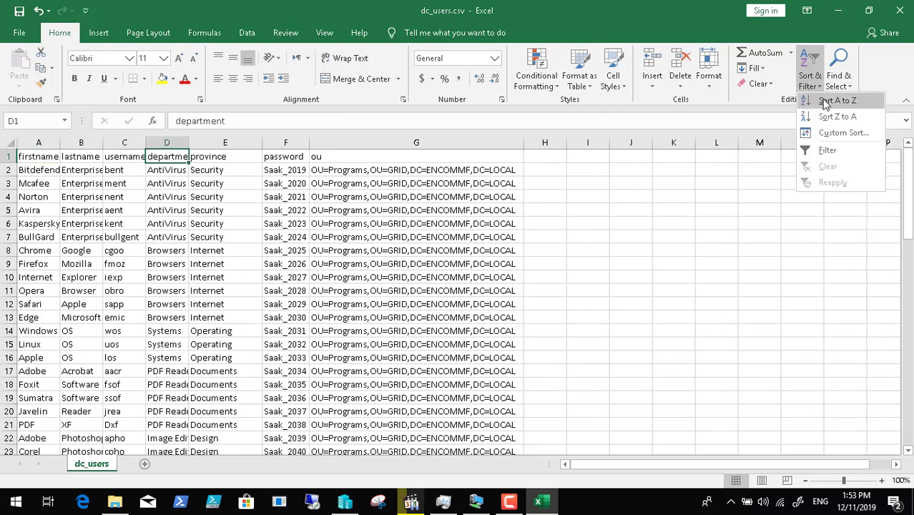
{"action": "left_click", "coordinate": [831, 149]}
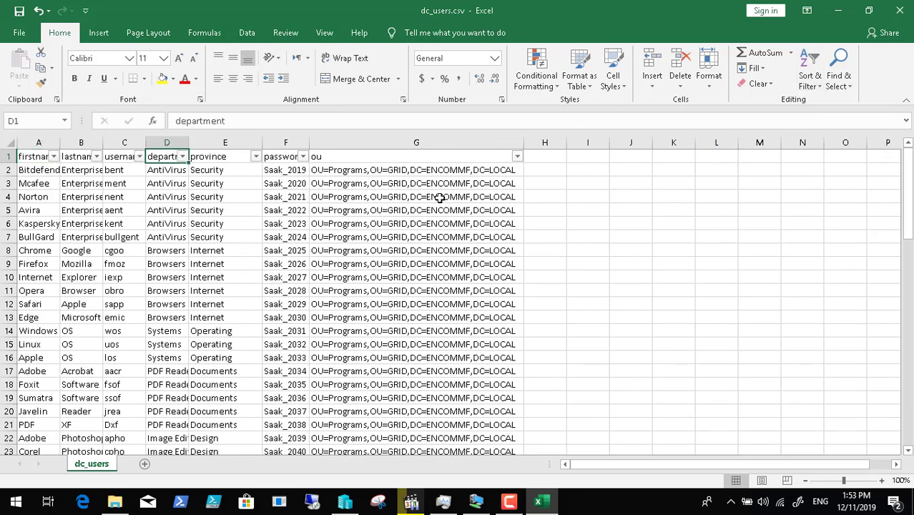
{"action": "left_click", "coordinate": [183, 156]}
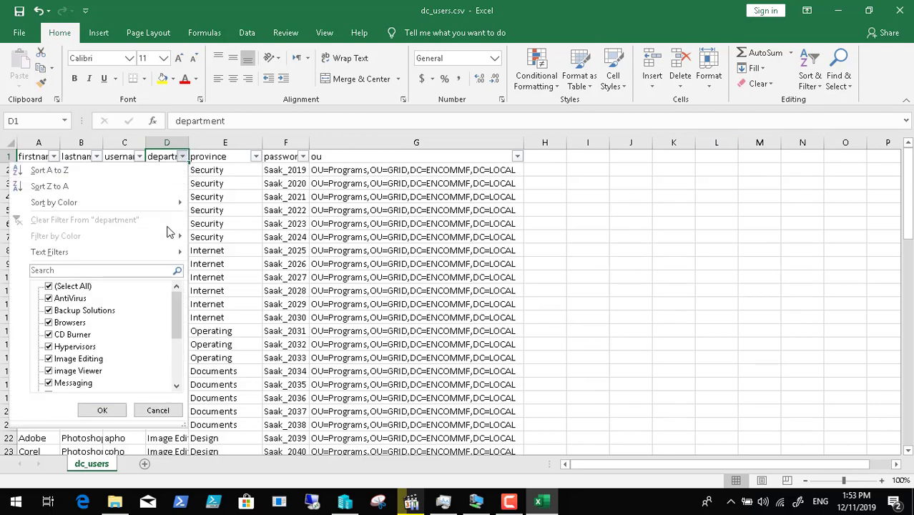
{"action": "left_click", "coordinate": [50, 286]}
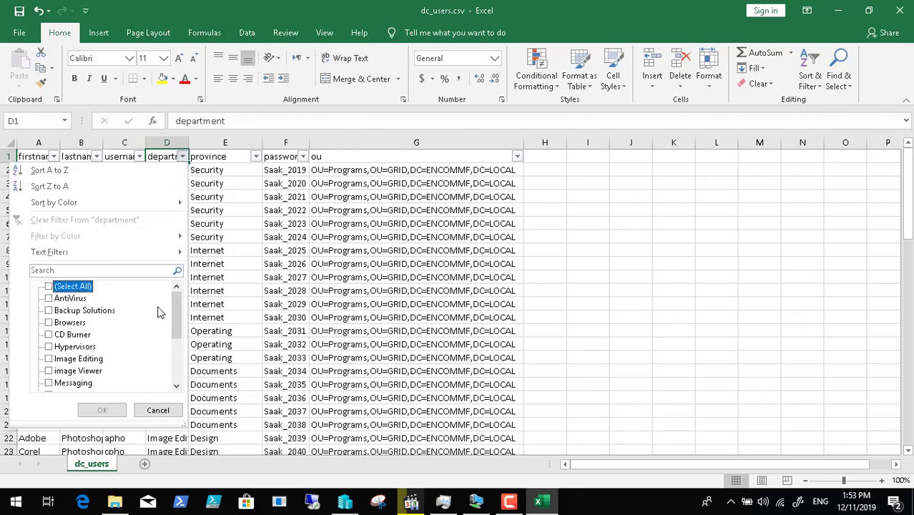
{"action": "left_click_drag", "start_coordinate": [177, 315], "coordinate": [180, 384]}
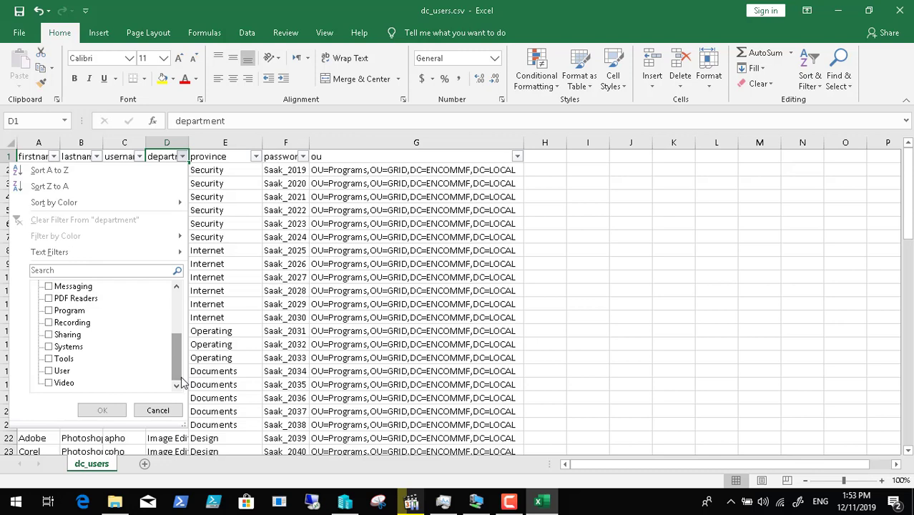
{"action": "left_click", "coordinate": [61, 372]}
{"action": "left_click", "coordinate": [117, 412]}
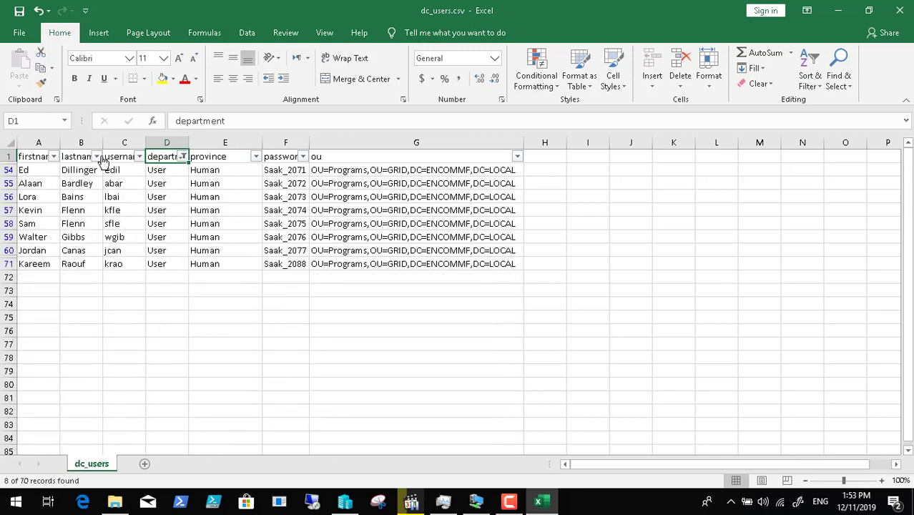
{"action": "left_click_drag", "start_coordinate": [103, 143], "coordinate": [137, 146]}
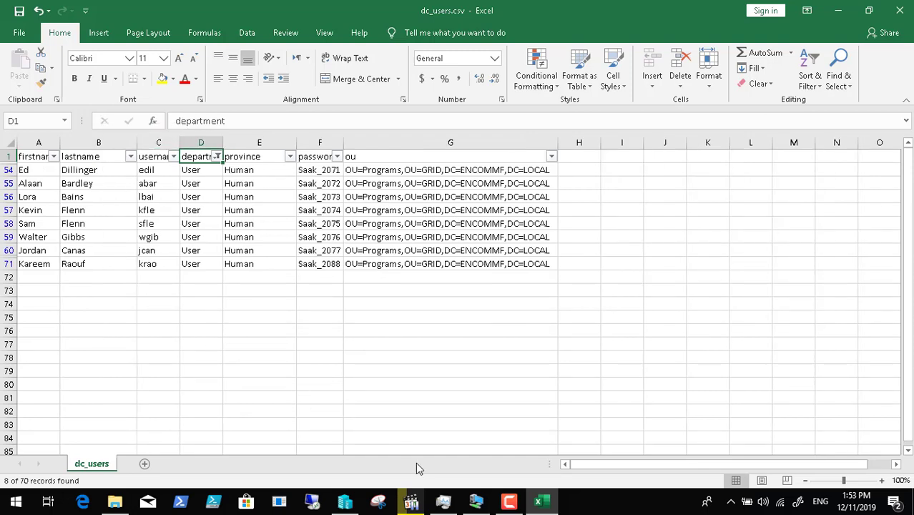
- In the Programs OU, Ctrl-select the first two person accounts from dc_users.csv, scrolling down the list
{"action": "left_click", "coordinate": [507, 503]}
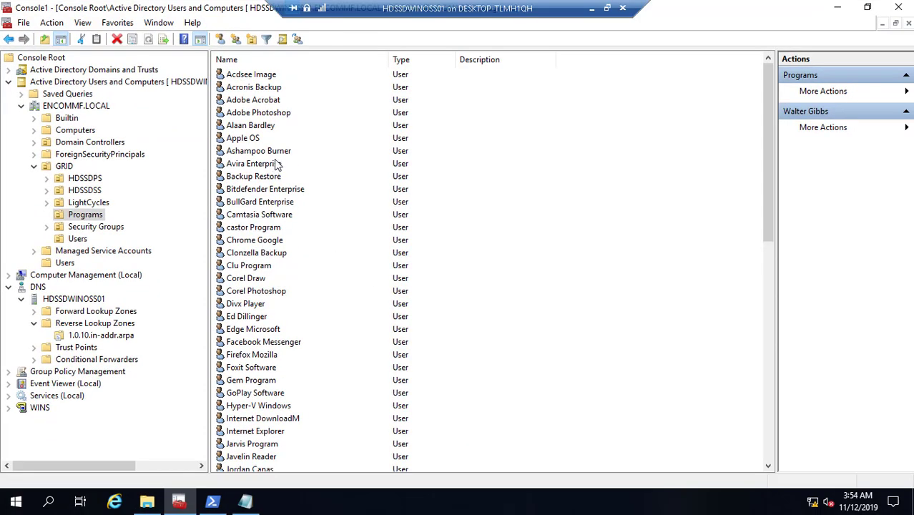
{"action": "left_click", "coordinate": [258, 127]}
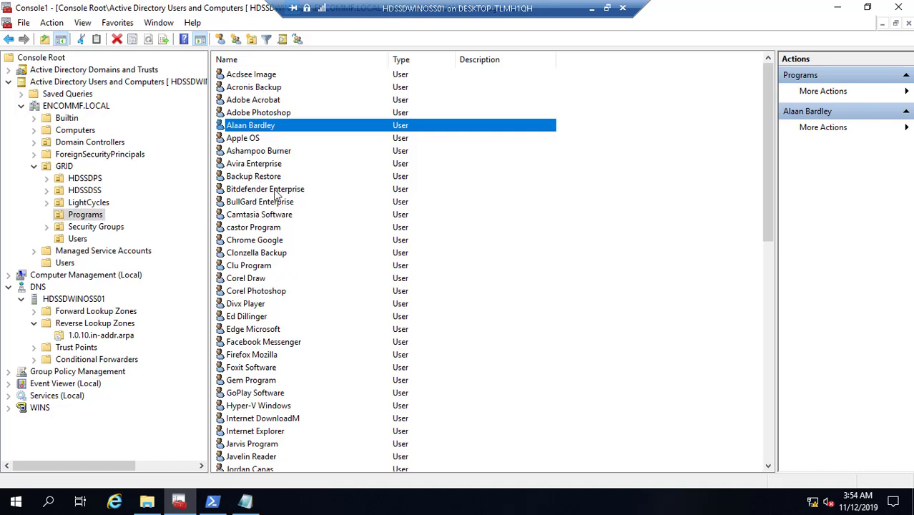
{"action": "left_click", "coordinate": [259, 318], "text": "ctrl"}
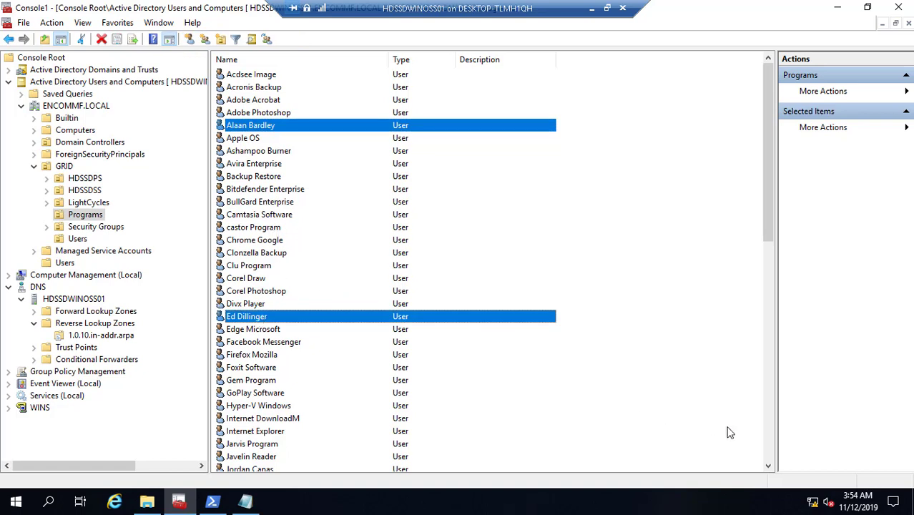
{"action": "left_click", "coordinate": [769, 465]}
{"action": "left_click", "coordinate": [770, 466]}
{"action": "left_click", "coordinate": [769, 466]}
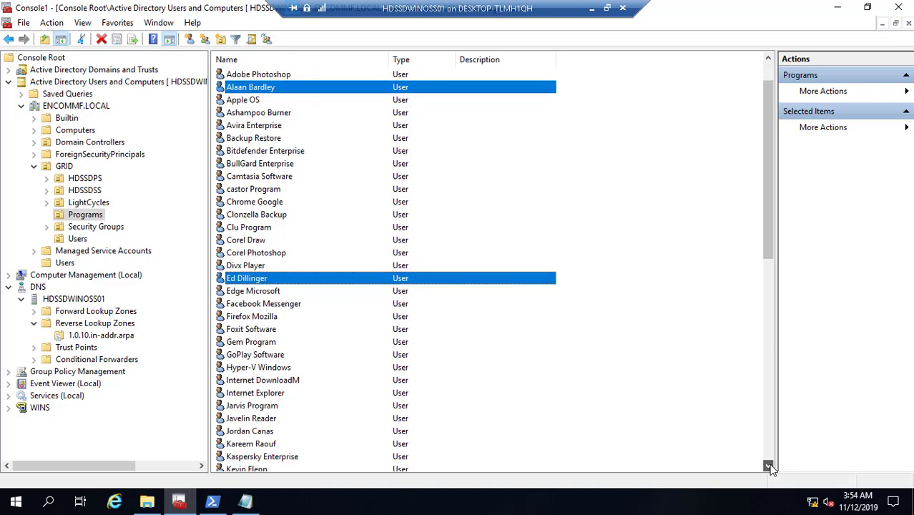
{"action": "left_click", "coordinate": [770, 466]}
{"action": "left_click", "coordinate": [770, 466]}
{"action": "left_click", "coordinate": [770, 465]}
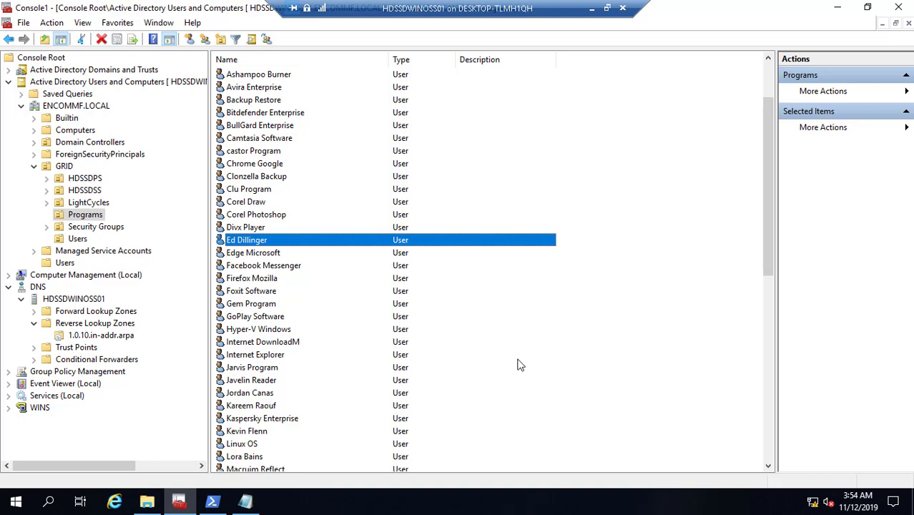
{"action": "left_click", "coordinate": [769, 466]}
{"action": "left_click", "coordinate": [769, 466]}
{"action": "left_click", "coordinate": [769, 466]}
{"action": "left_click", "coordinate": [769, 466]}
{"action": "left_click", "coordinate": [769, 466]}
{"action": "left_click", "coordinate": [769, 466]}
{"action": "left_click", "coordinate": [769, 466]}
{"action": "left_click", "coordinate": [770, 466]}
{"action": "left_click", "coordinate": [769, 466]}
{"action": "left_click", "coordinate": [769, 466]}
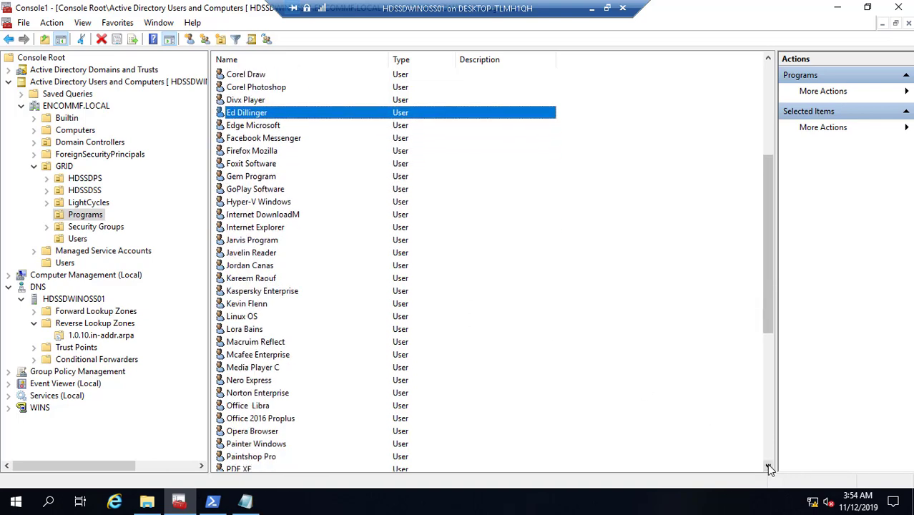
{"action": "left_click", "coordinate": [769, 465]}
{"action": "left_click", "coordinate": [769, 466]}
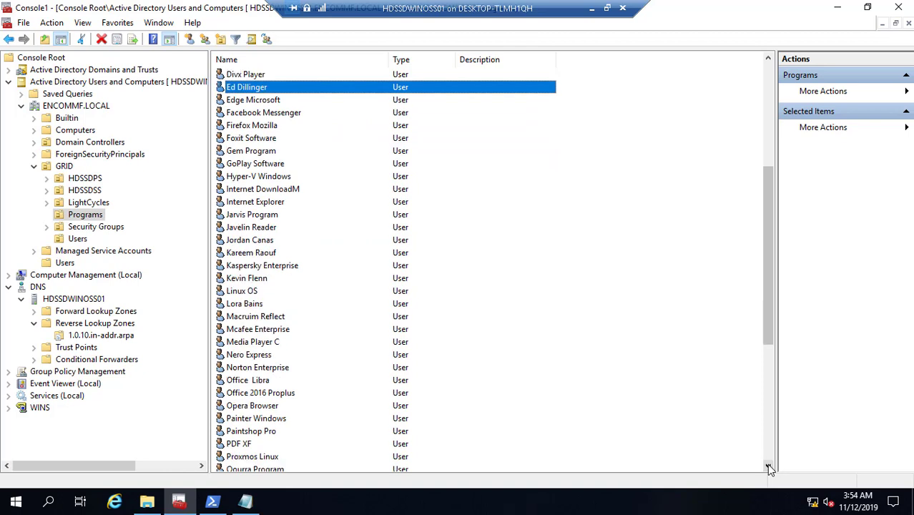
- Add the remaining person accounts, cross-checking dc_users.csv, and open the selection's context menu
{"action": "left_click", "coordinate": [259, 255], "text": "ctrl"}
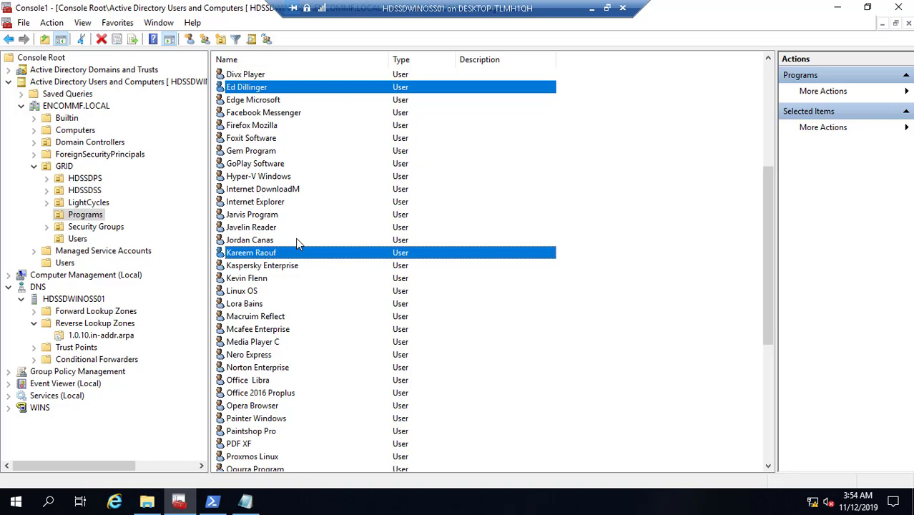
{"action": "left_click", "coordinate": [592, 9]}
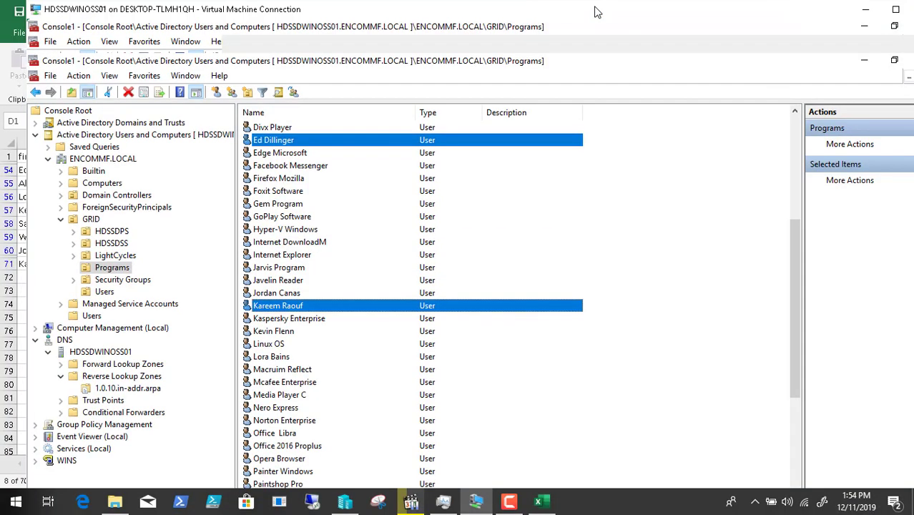
{"action": "left_click", "coordinate": [477, 502]}
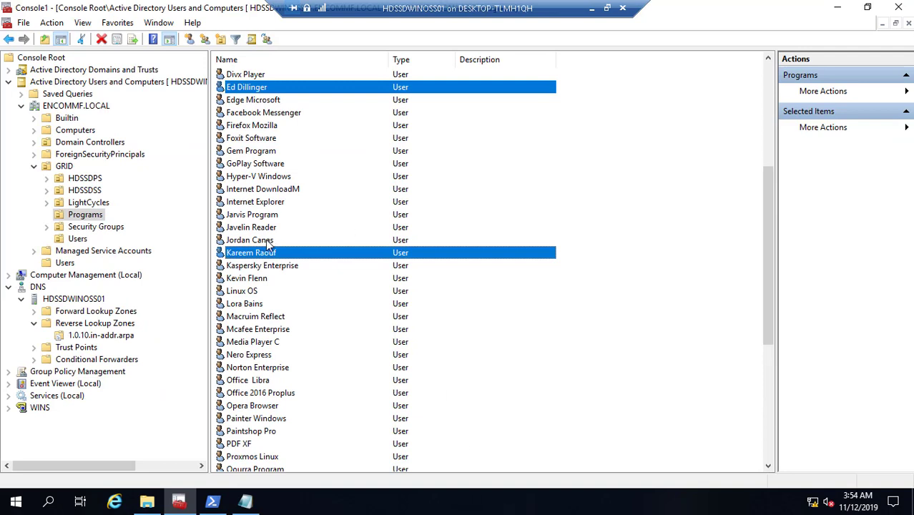
{"action": "left_click", "coordinate": [265, 239], "text": "ctrl"}
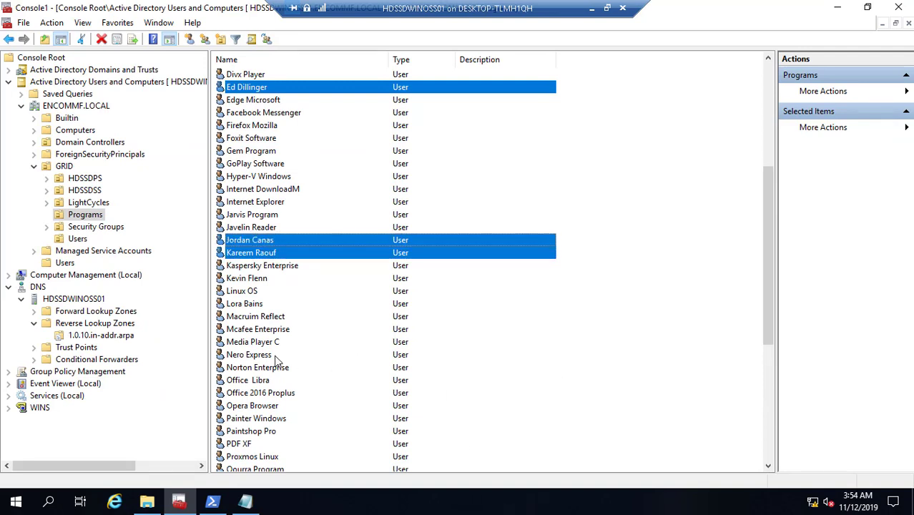
{"action": "left_click", "coordinate": [257, 306], "text": "ctrl"}
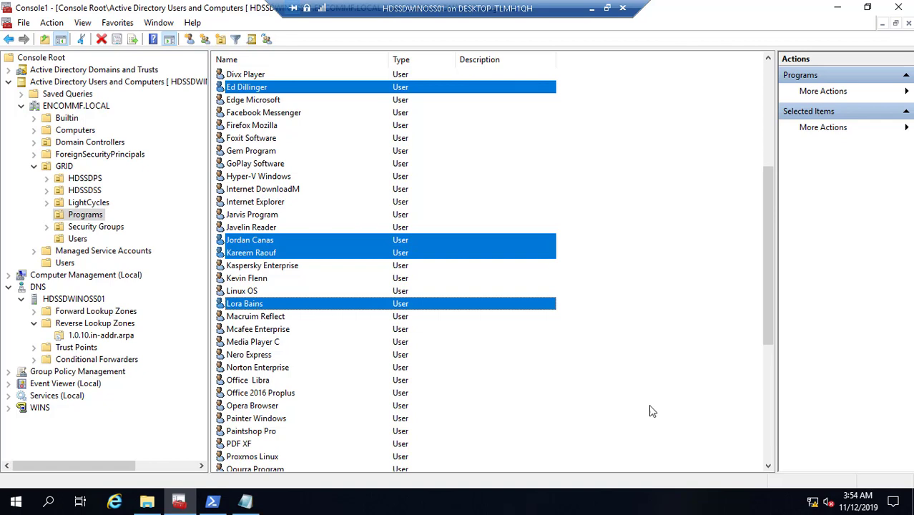
{"action": "left_click", "coordinate": [235, 280], "text": "ctrl"}
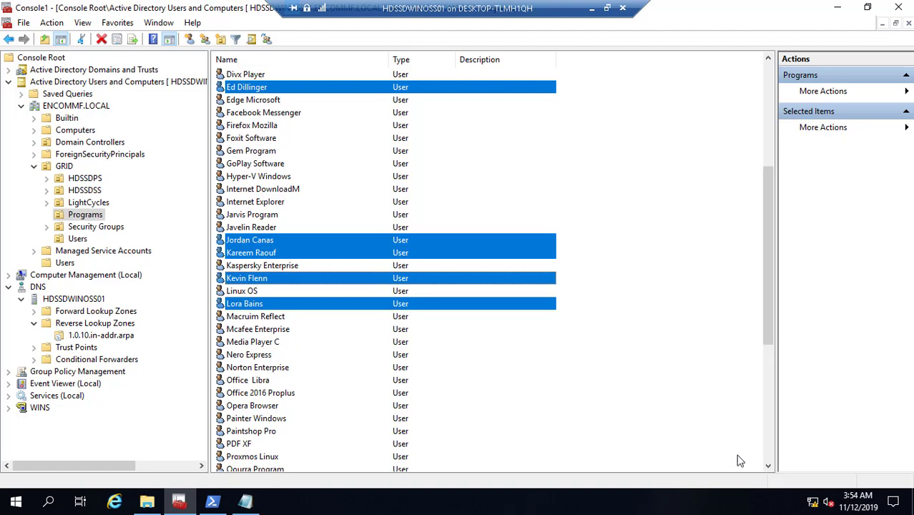
{"action": "scroll", "coordinate": [767, 464], "scroll_direction": "down", "scroll_amount": 3}
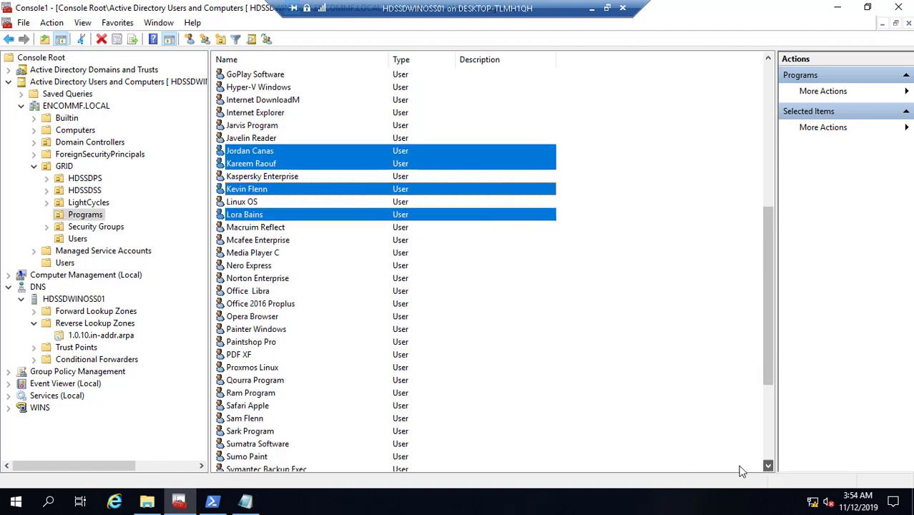
{"action": "left_click", "coordinate": [259, 421], "text": "ctrl"}
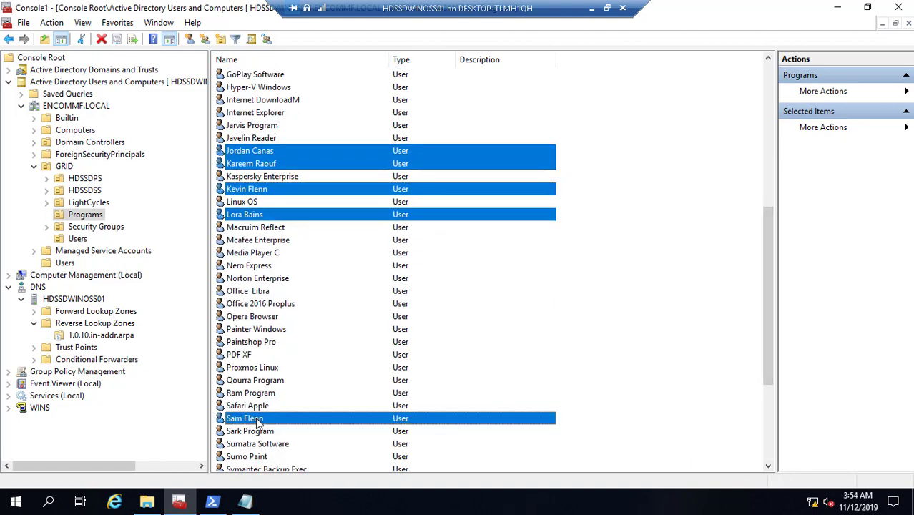
{"action": "right_click", "coordinate": [259, 422]}
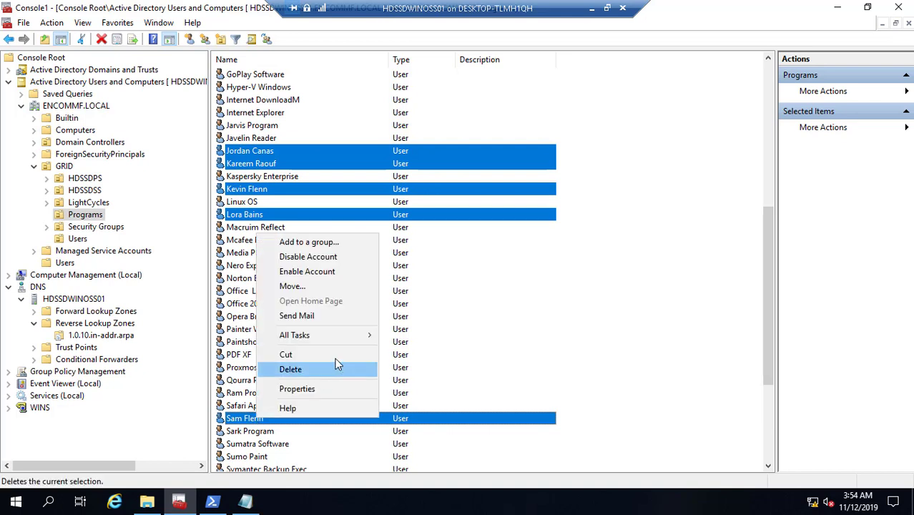
- Move the seven person accounts from Programs into GRID > Users and sort that list by name
{"action": "left_click", "coordinate": [315, 288]}
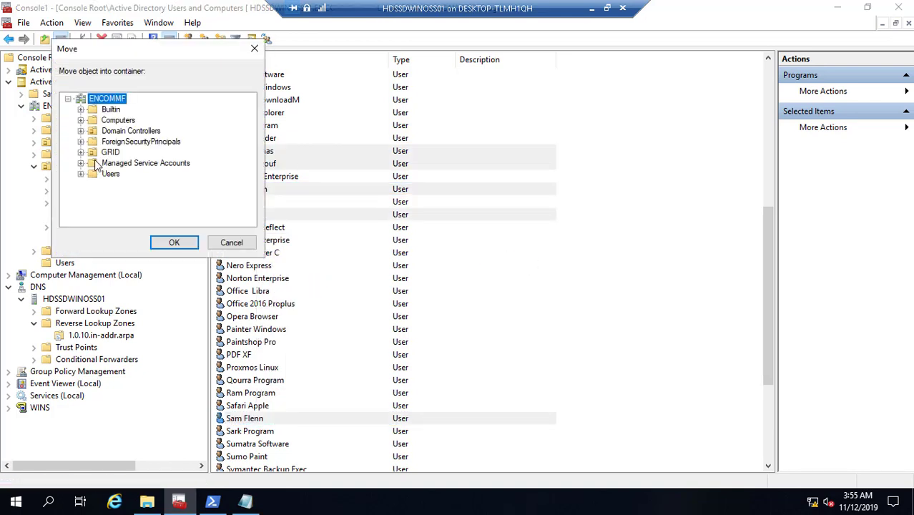
{"action": "left_click", "coordinate": [81, 152]}
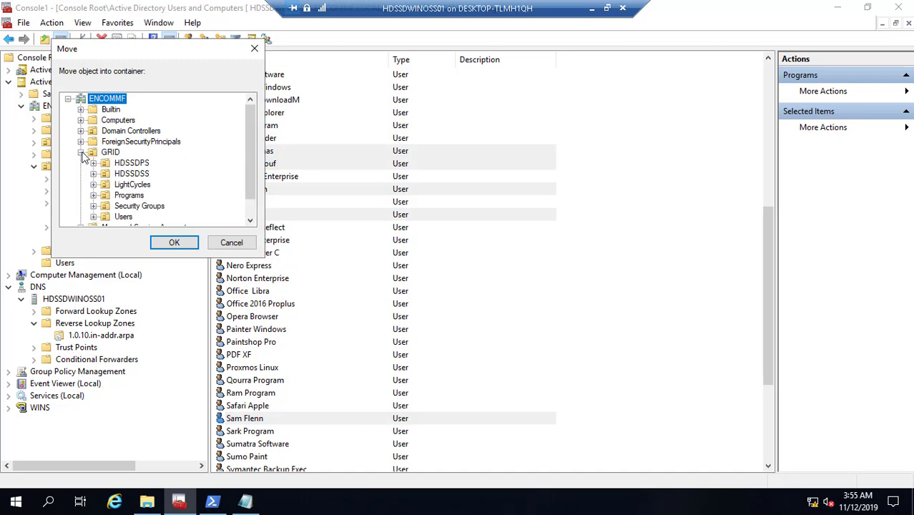
{"action": "left_click", "coordinate": [123, 217]}
{"action": "left_click", "coordinate": [188, 245]}
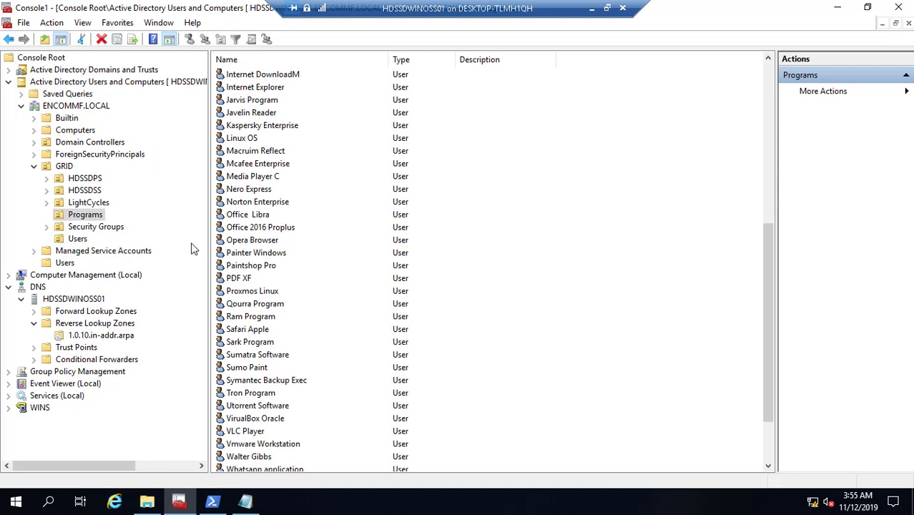
{"action": "left_click", "coordinate": [78, 239]}
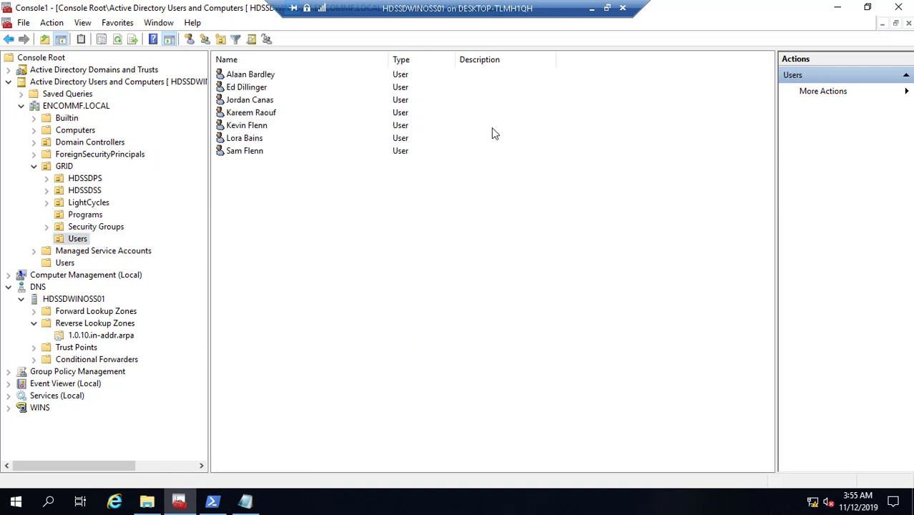
{"action": "left_click", "coordinate": [349, 65]}
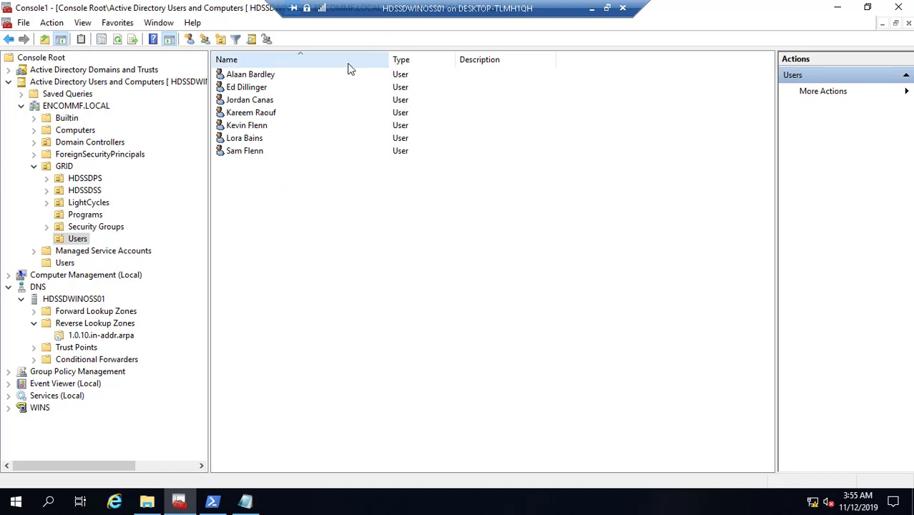
- Check each of the seven moved accounts against the dc_users.csv sheet, then bring up All Scripts
{"action": "left_click", "coordinate": [592, 12]}
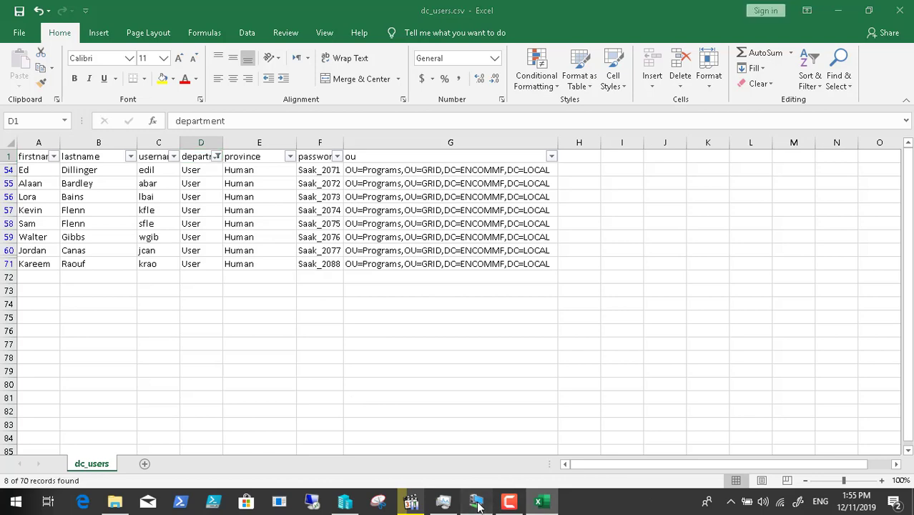
{"action": "left_click", "coordinate": [509, 502]}
{"action": "left_click", "coordinate": [267, 78]}
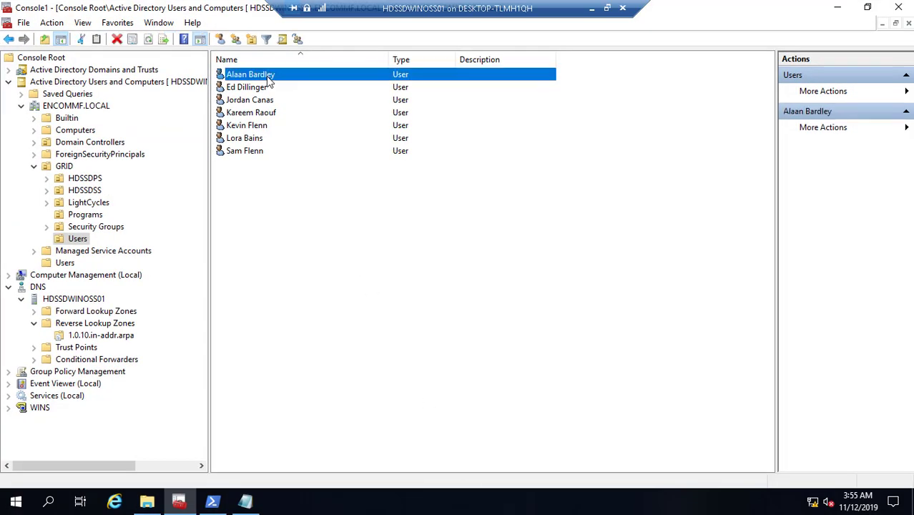
{"action": "left_click", "coordinate": [266, 87]}
{"action": "left_click", "coordinate": [269, 102]}
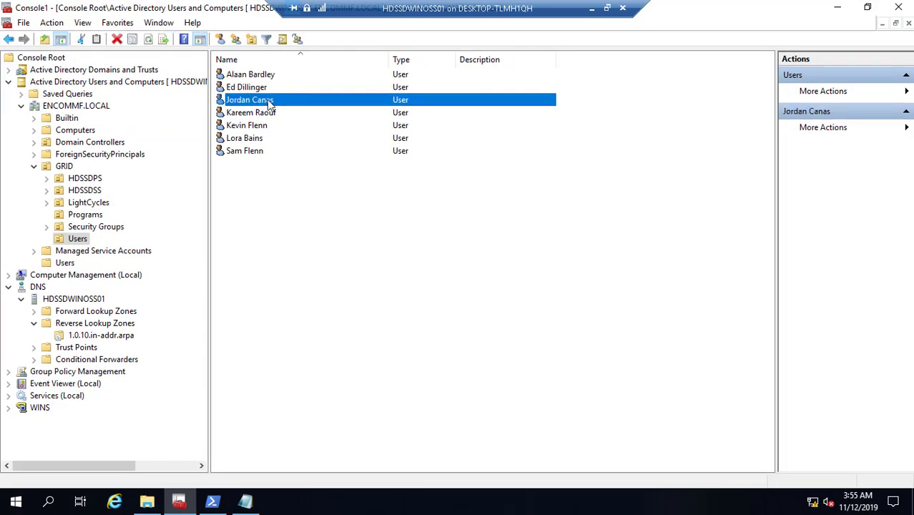
{"action": "left_click", "coordinate": [276, 114]}
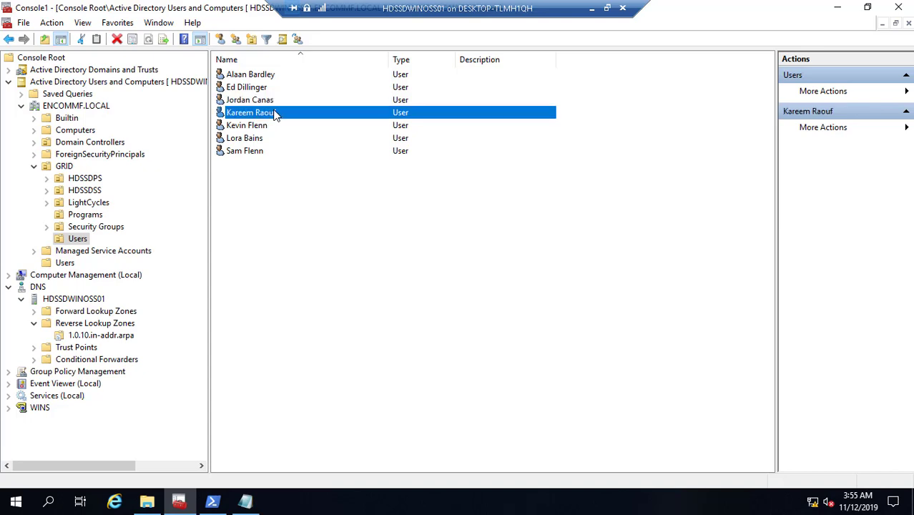
{"action": "left_click", "coordinate": [266, 128]}
{"action": "left_click", "coordinate": [260, 141]}
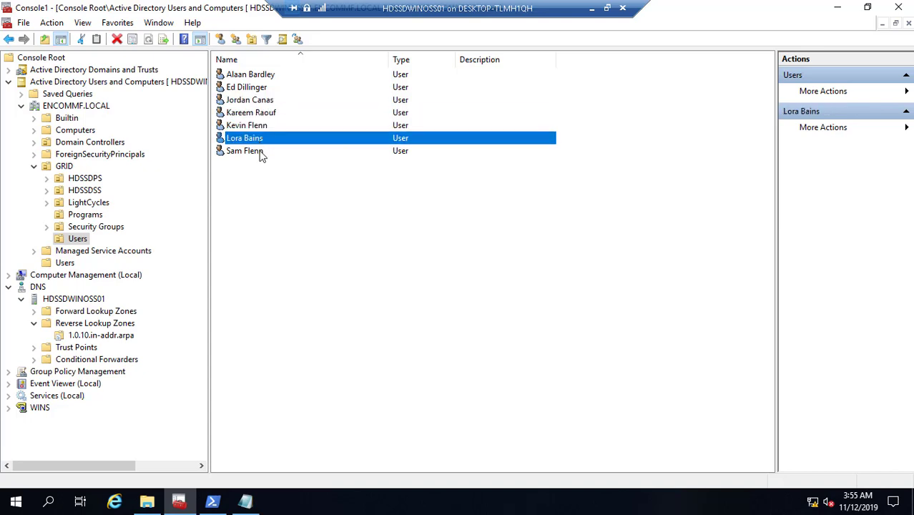
{"action": "left_click", "coordinate": [260, 153]}
{"action": "left_click", "coordinate": [86, 216]}
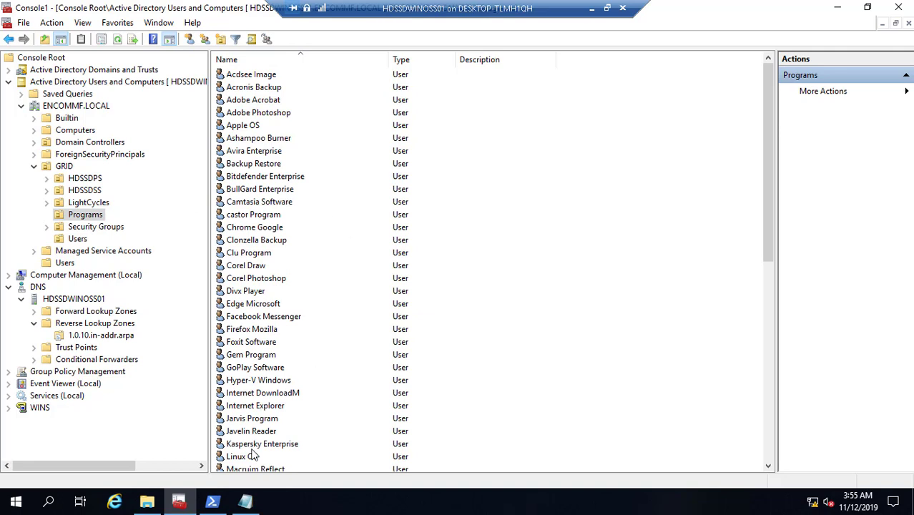
{"action": "left_click", "coordinate": [246, 502]}
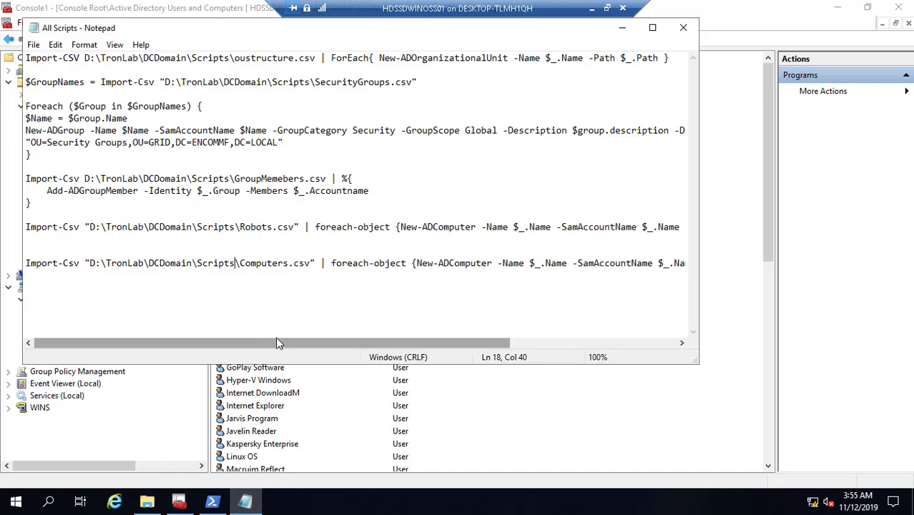
- Copy the $GroupNames/Foreach block from All Scripts and return to the host's dc_users.csv sheet
{"action": "left_click_drag", "start_coordinate": [31, 155], "coordinate": [21, 83]}
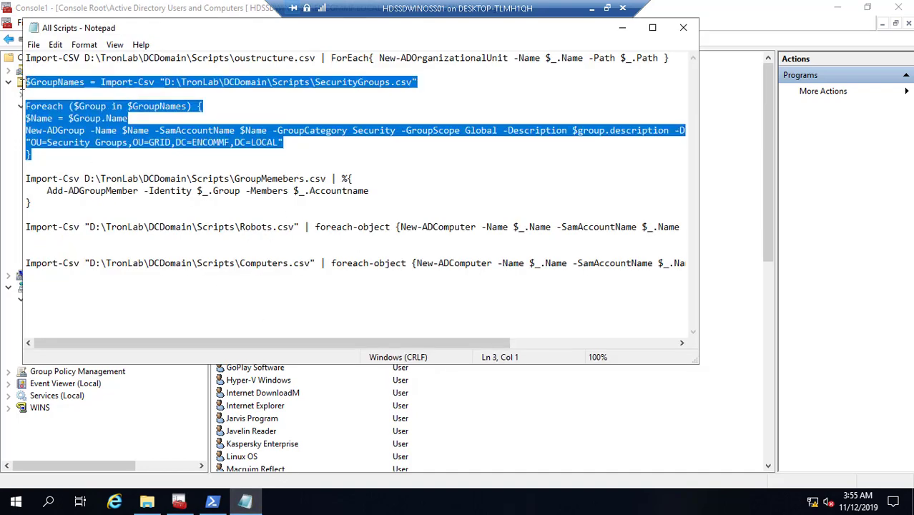
{"action": "right_click", "coordinate": [93, 81]}
{"action": "left_click", "coordinate": [137, 118]}
{"action": "left_click", "coordinate": [623, 28]}
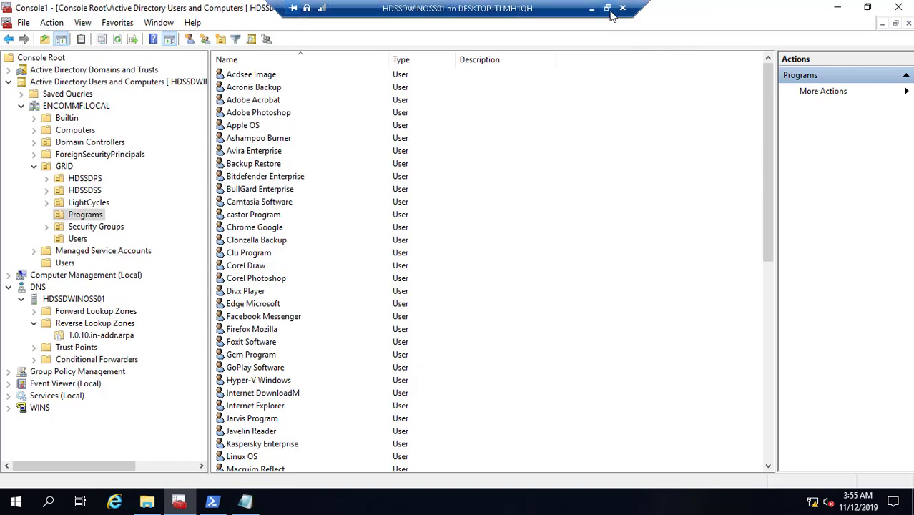
{"action": "left_click", "coordinate": [593, 10]}
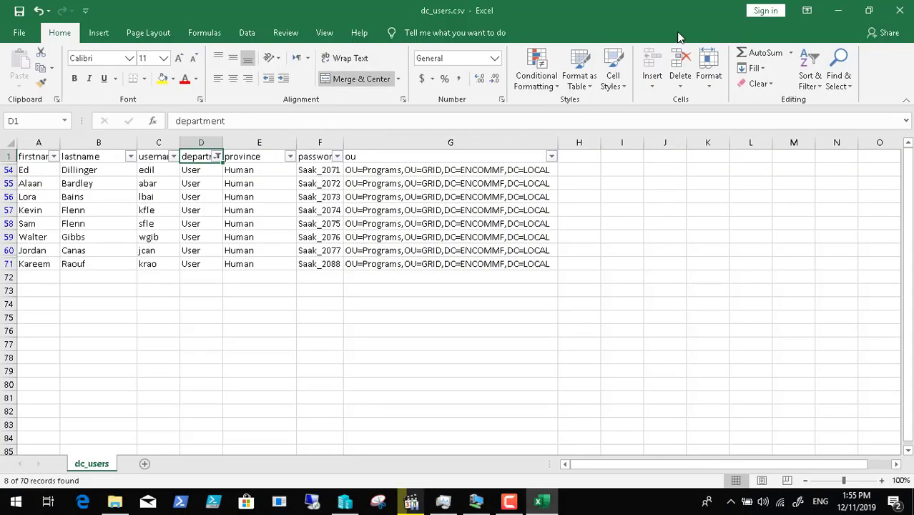
- Close dc_users.csv without saving and open SecurityGroups.csv from the DCDomain Scripts folder in Excel
{"action": "left_click", "coordinate": [901, 12]}
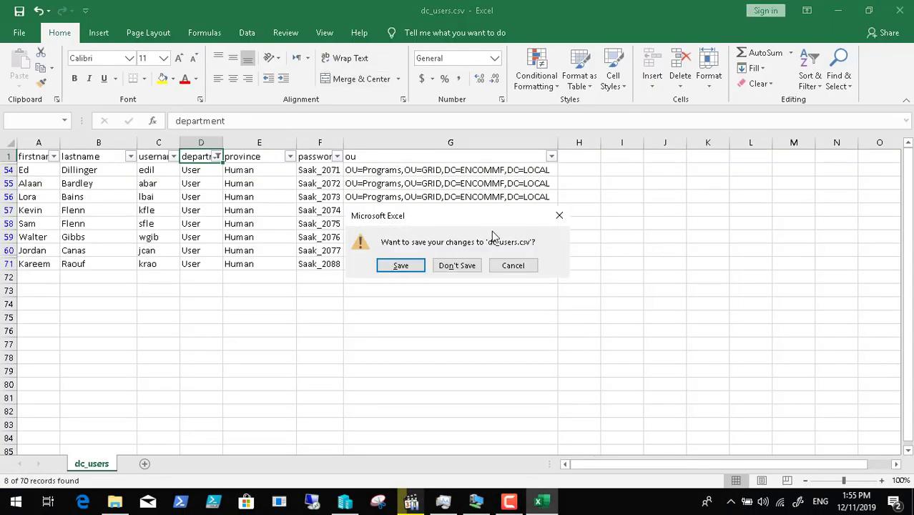
{"action": "left_click", "coordinate": [466, 268]}
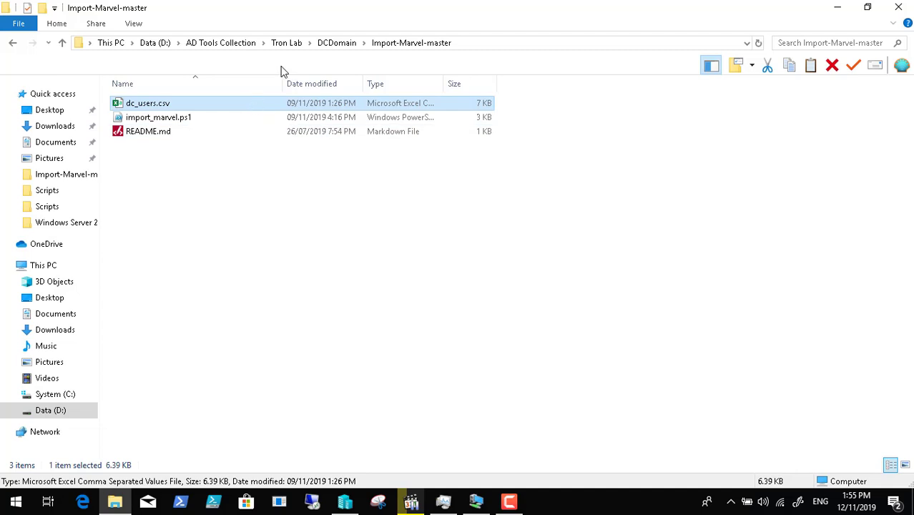
{"action": "left_click", "coordinate": [336, 43]}
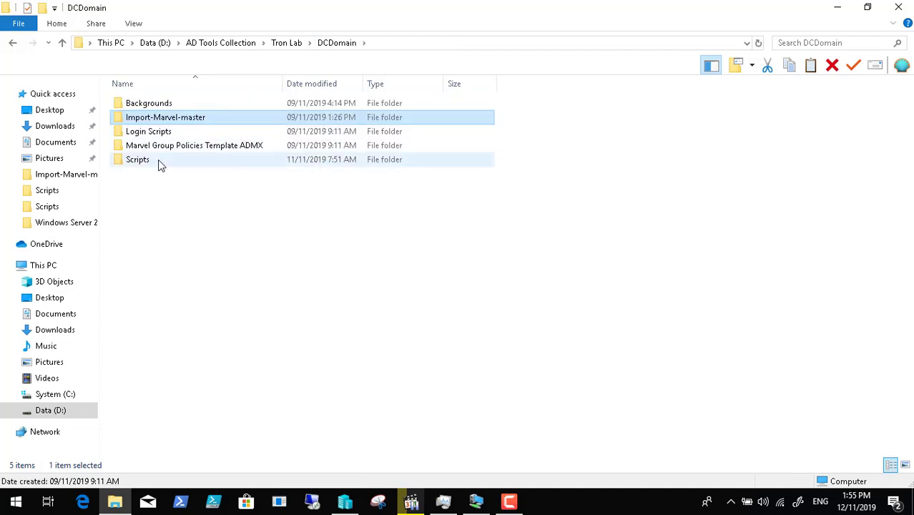
{"action": "left_click", "coordinate": [159, 163]}
{"action": "double_click", "coordinate": [161, 164]}
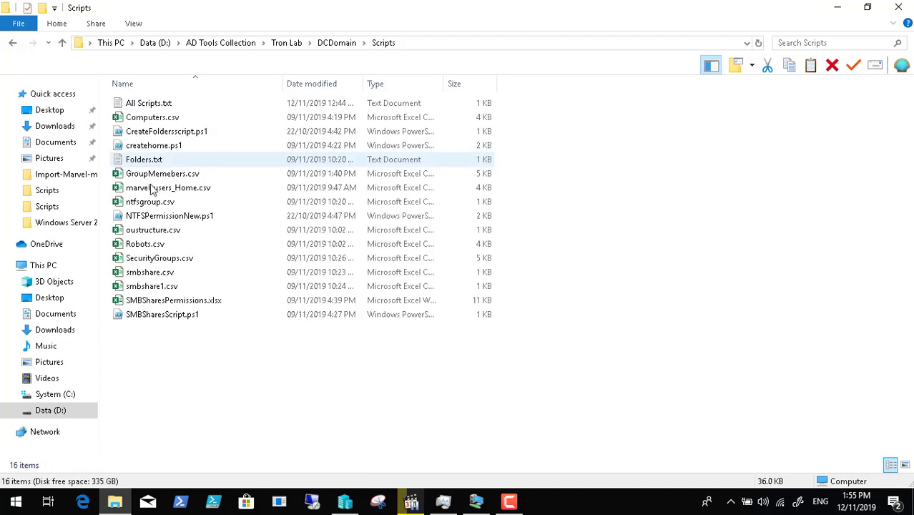
{"action": "left_click", "coordinate": [181, 262]}
{"action": "double_click", "coordinate": [181, 262]}
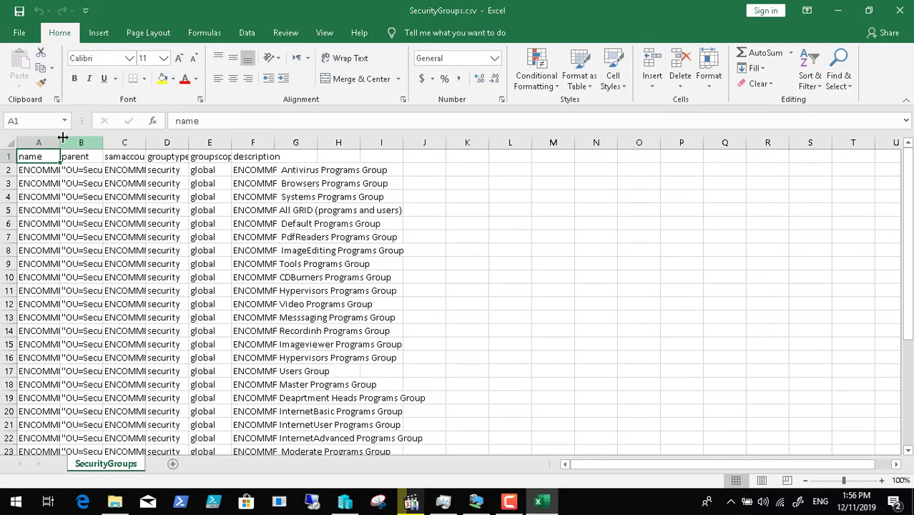
- AutoFit columns A–F of SecurityGroups.csv, review the 33 groups, and minimize Excel
{"action": "left_click_drag", "start_coordinate": [60, 143], "coordinate": [312, 149]}
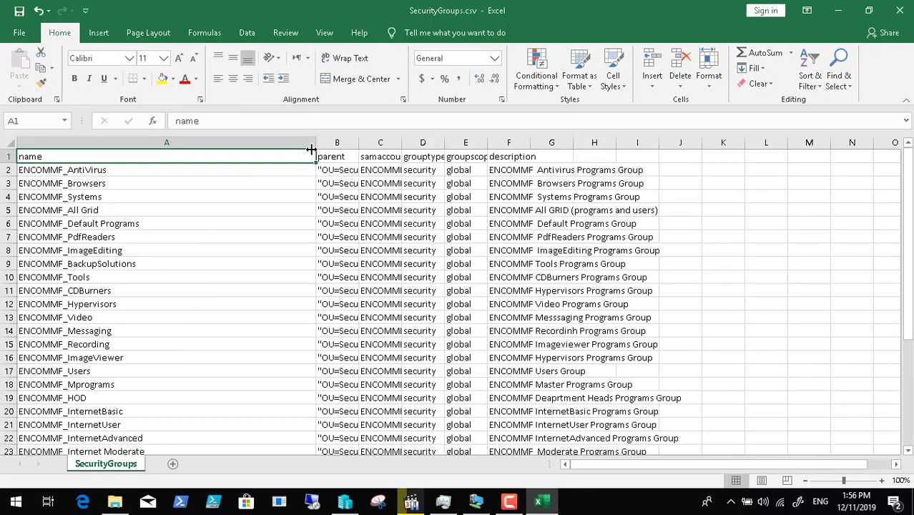
{"action": "key", "text": "ctrl+z"}
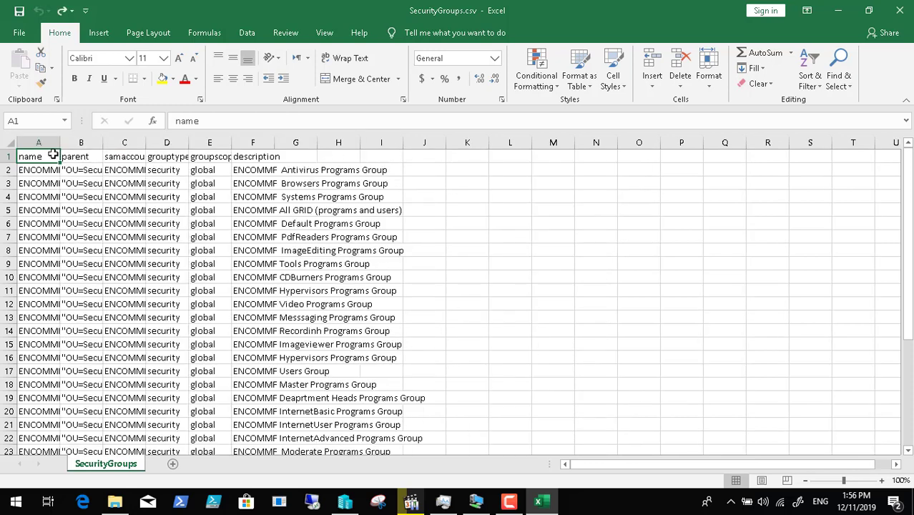
{"action": "left_click_drag", "start_coordinate": [39, 144], "coordinate": [272, 145]}
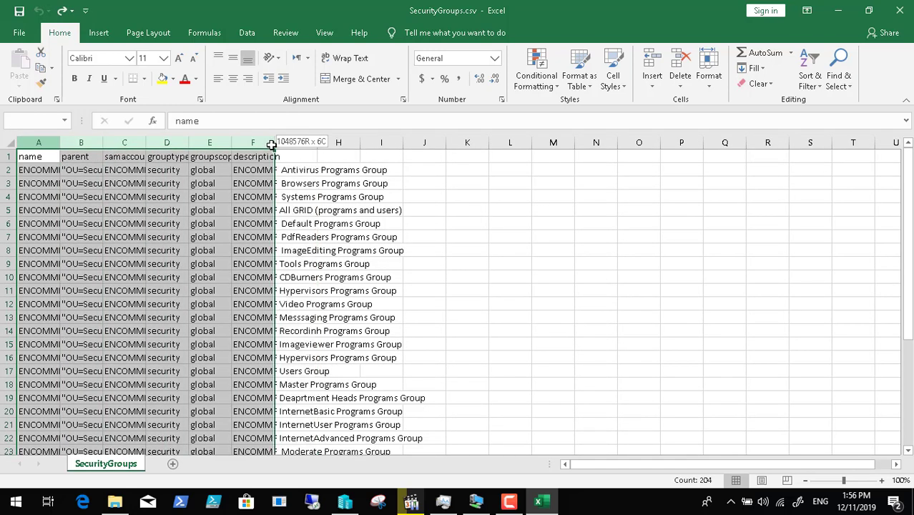
{"action": "double_click", "coordinate": [273, 143]}
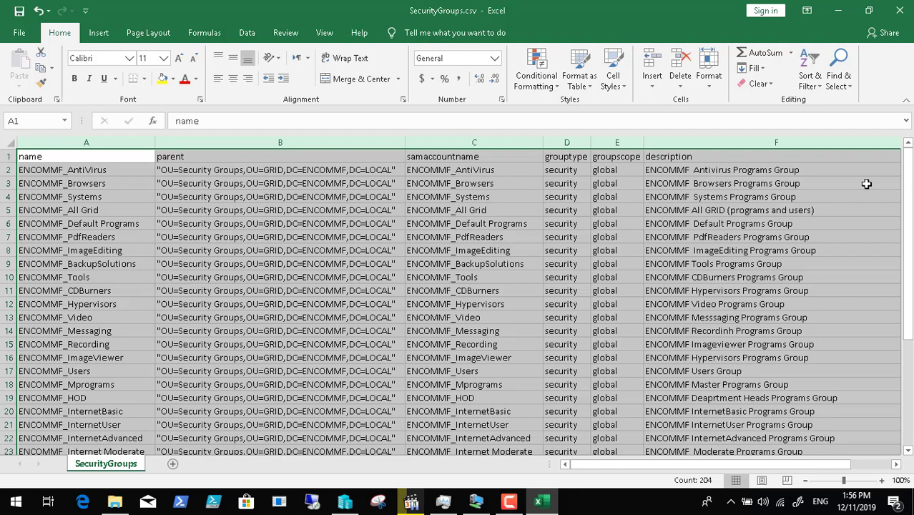
{"action": "left_click_drag", "start_coordinate": [907, 179], "coordinate": [908, 152]}
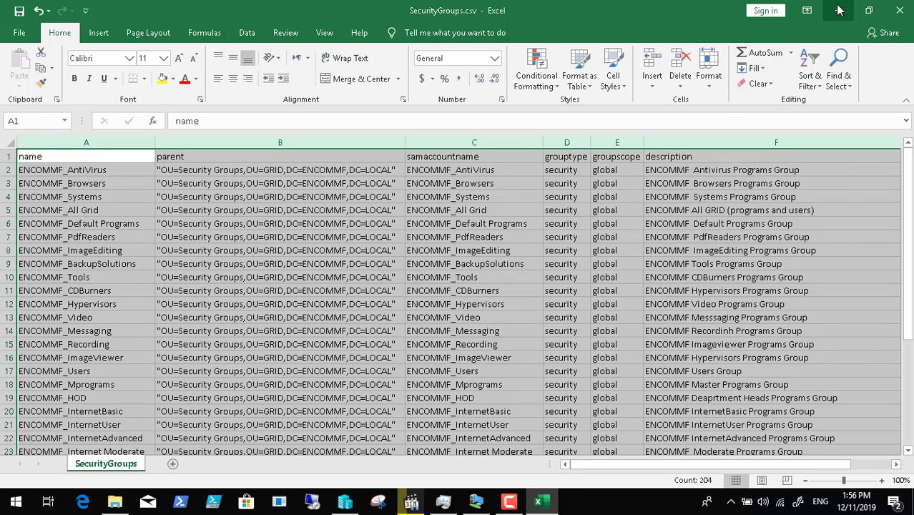
{"action": "left_click", "coordinate": [837, 10]}
- Copy the SecurityGroups.csv New-ADGroup block from All Scripts on the server, then minimize Notepad
{"action": "left_click", "coordinate": [476, 501]}
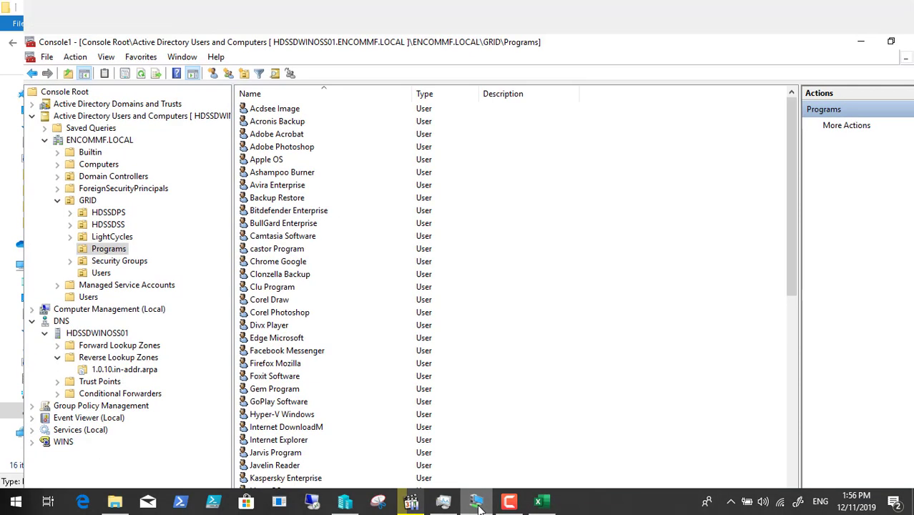
{"action": "left_click", "coordinate": [245, 501]}
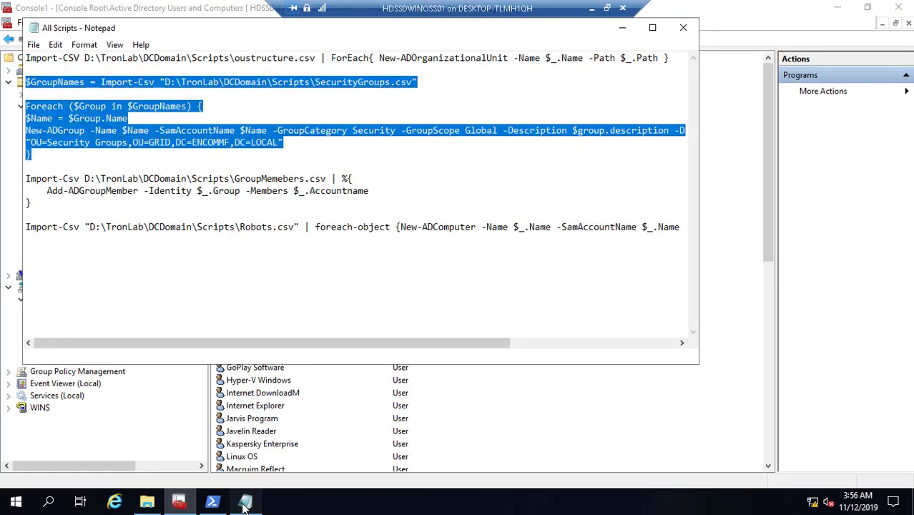
{"action": "right_click", "coordinate": [188, 143]}
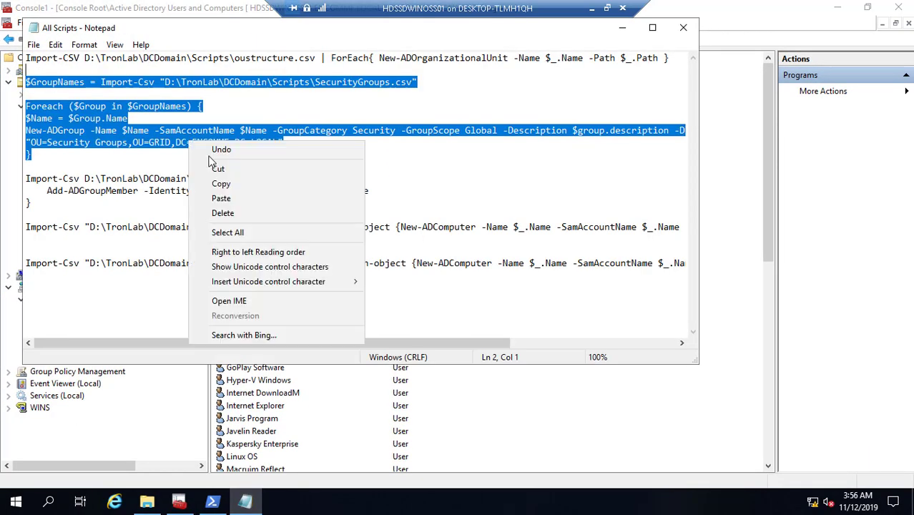
{"action": "left_click", "coordinate": [218, 179]}
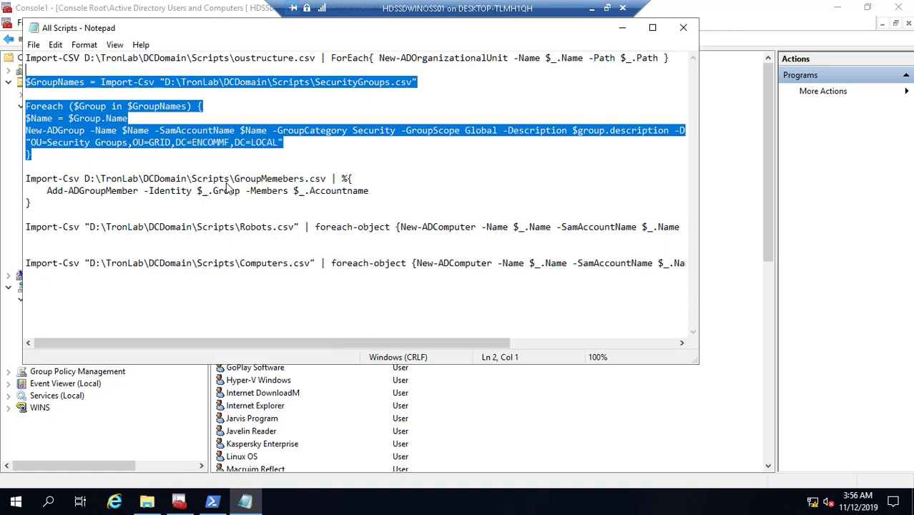
{"action": "left_click", "coordinate": [623, 29]}
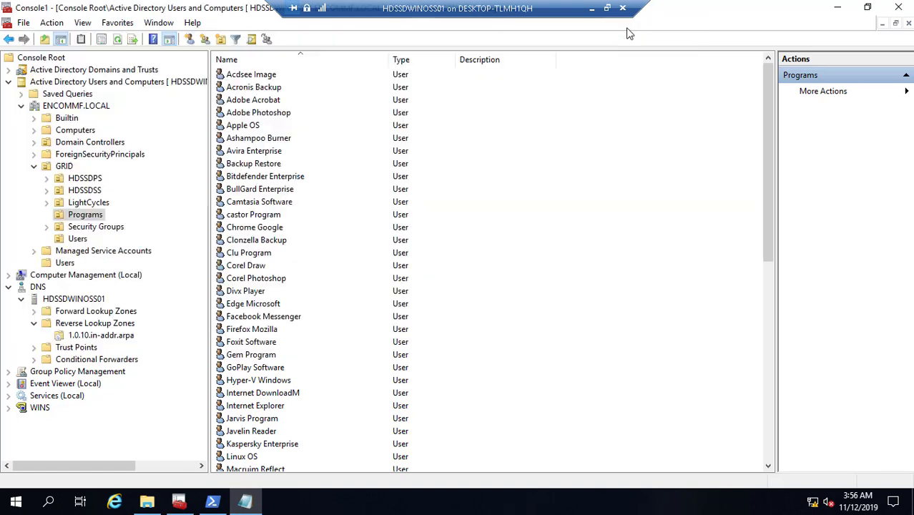
- Paste and run the New-ADGroup loop in PowerShell to create the security groups
{"action": "left_click", "coordinate": [213, 502]}
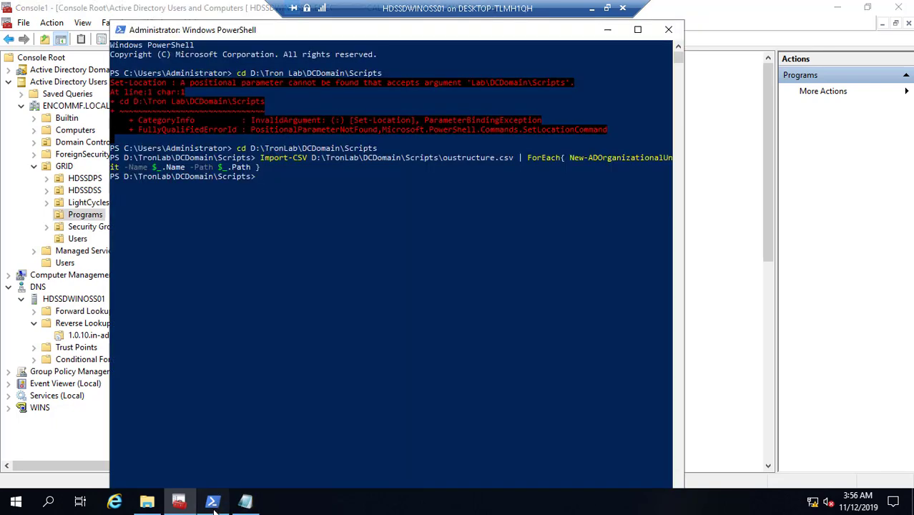
{"action": "right_click", "coordinate": [267, 177]}
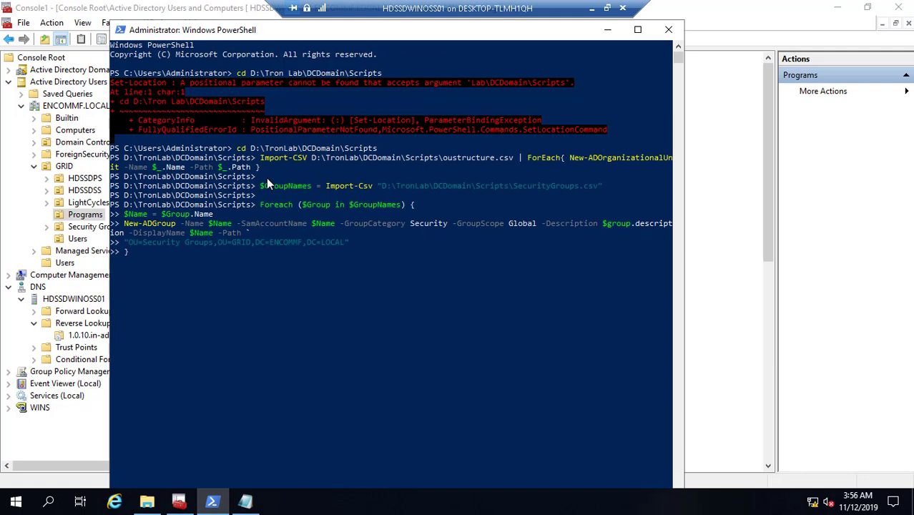
{"action": "key", "text": "Return"}
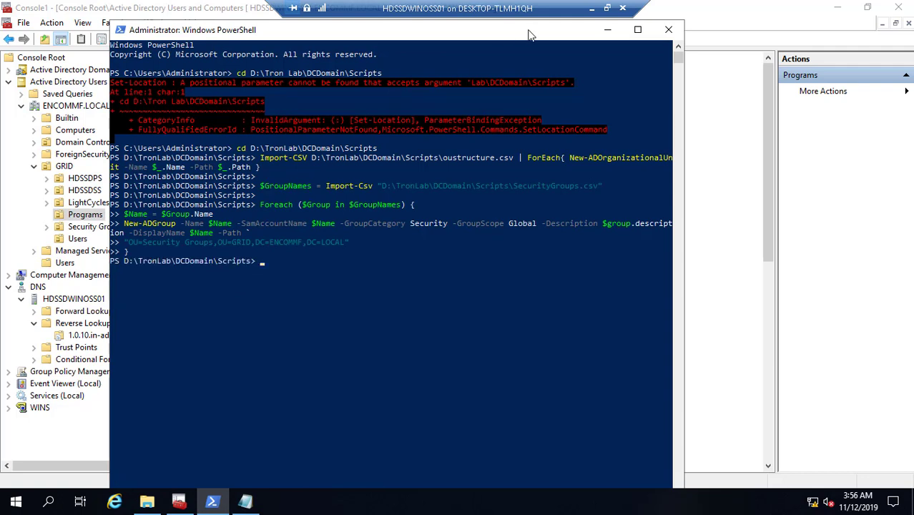
{"action": "left_click", "coordinate": [613, 32]}
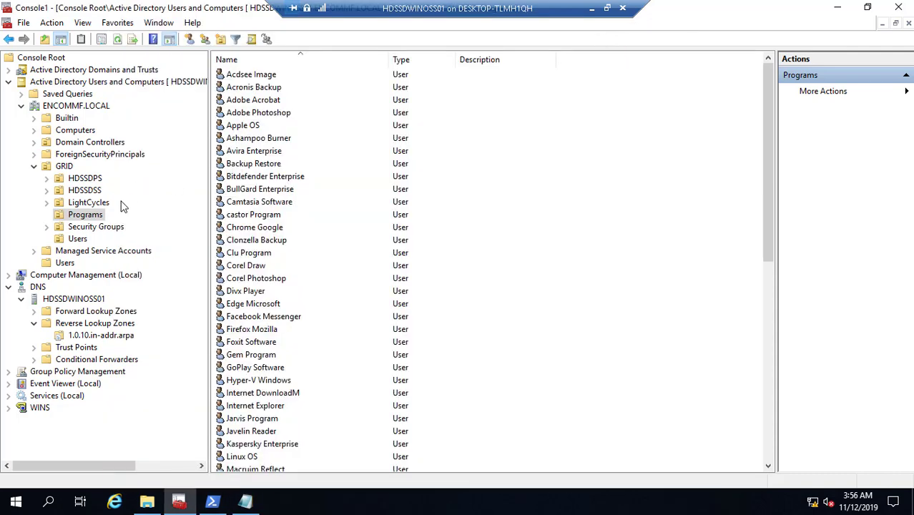
- Review the new ENCOMMF_ groups in the Security Groups OU with a wider Description column, then return to the host
{"action": "left_click", "coordinate": [112, 227]}
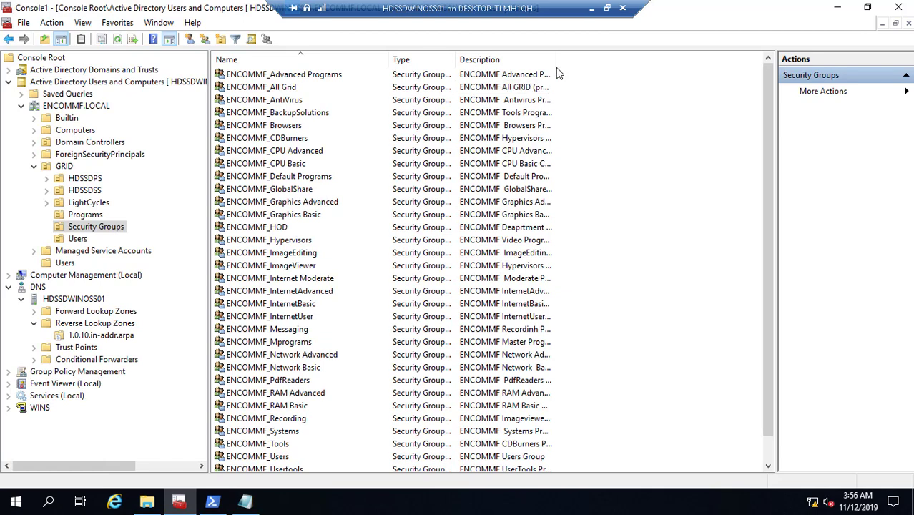
{"action": "left_click_drag", "start_coordinate": [556, 62], "coordinate": [691, 67]}
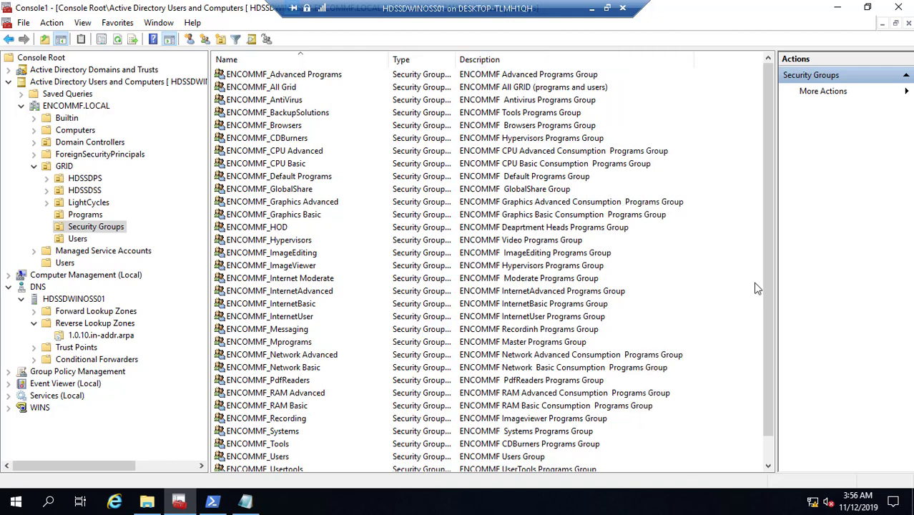
{"action": "left_click", "coordinate": [769, 449]}
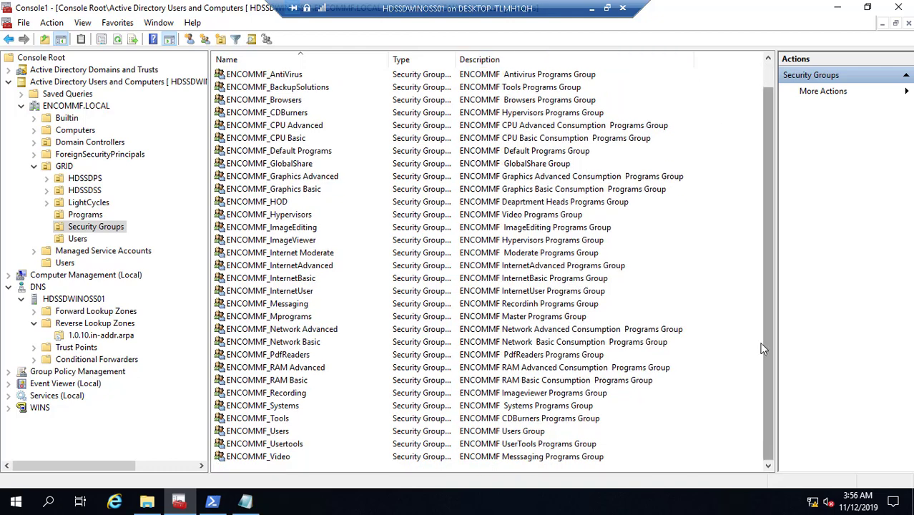
{"action": "left_click", "coordinate": [767, 79]}
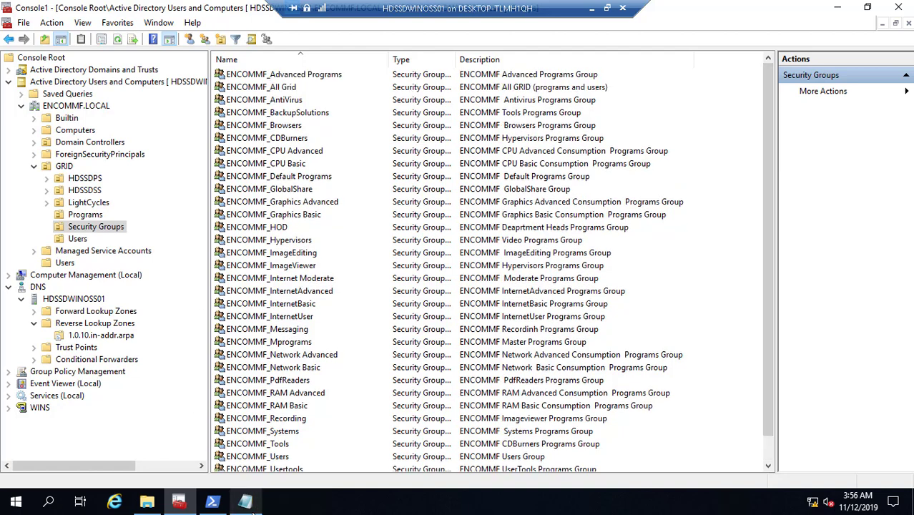
{"action": "left_click", "coordinate": [246, 501]}
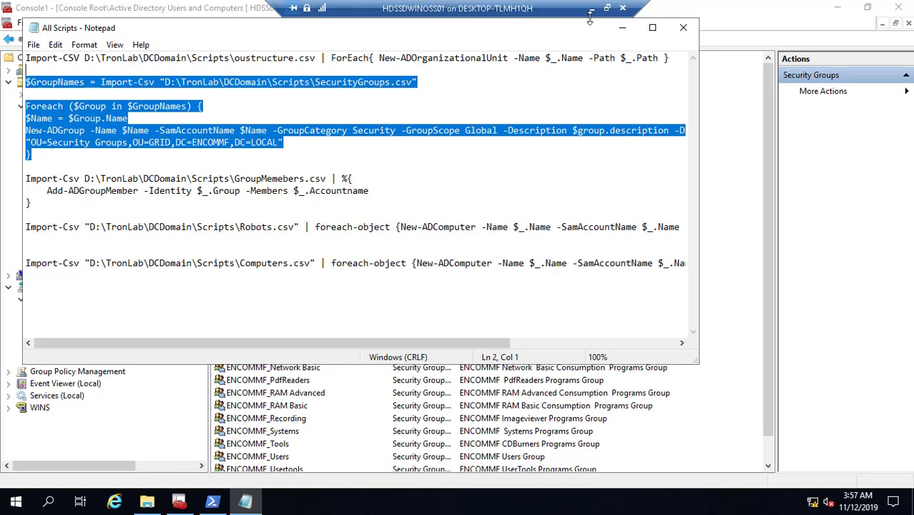
{"action": "left_click", "coordinate": [592, 8]}
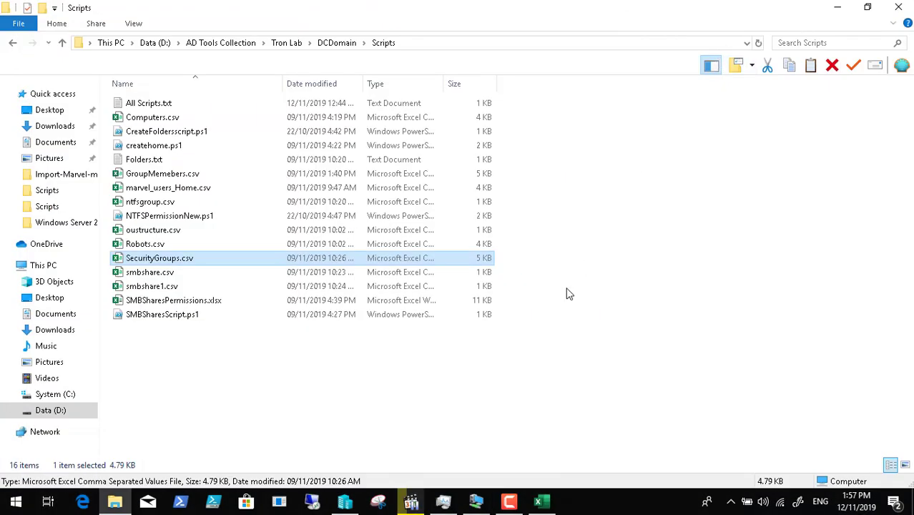
- Close SecurityGroups.csv without saving the column width changes
{"action": "left_click", "coordinate": [539, 501]}
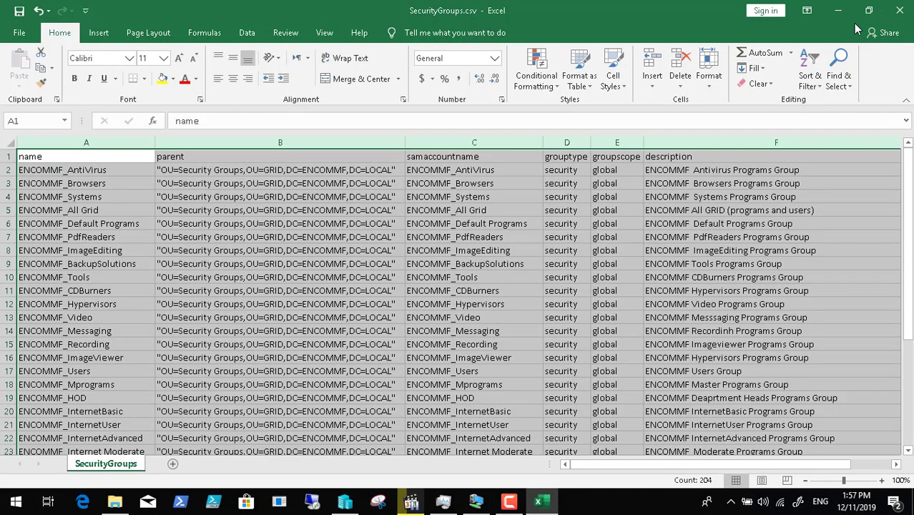
{"action": "left_click", "coordinate": [899, 10]}
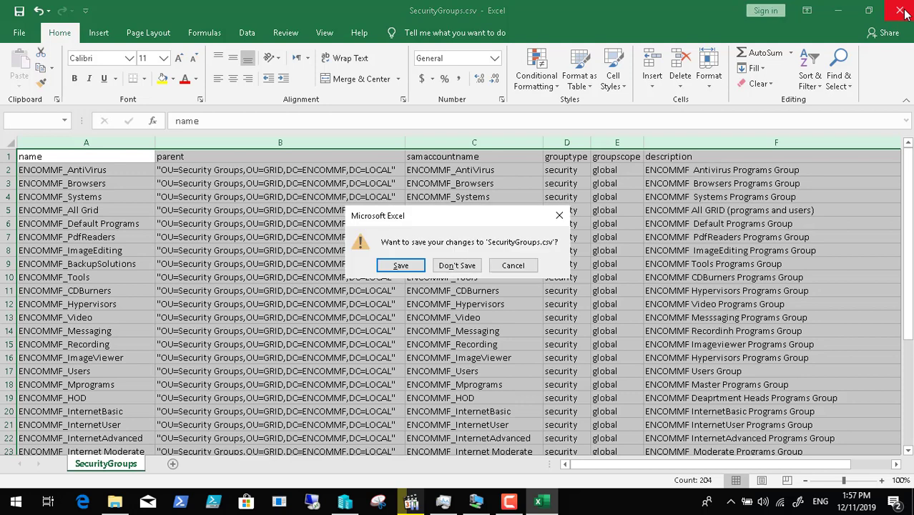
{"action": "left_click", "coordinate": [451, 271]}
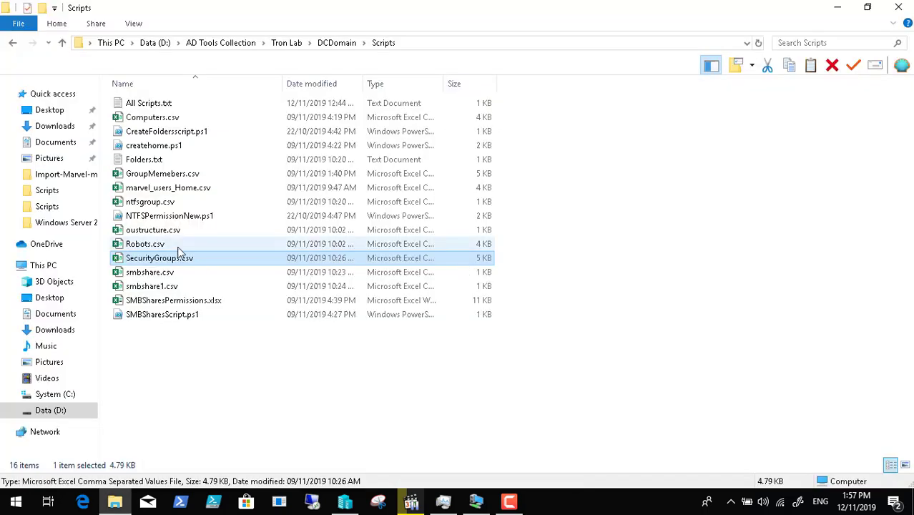
- Open GroupMemebers.csv, AutoFit columns A–B to review its 159 rows, close without saving, and return to the server
{"action": "left_click", "coordinate": [178, 176]}
{"action": "double_click", "coordinate": [178, 177]}
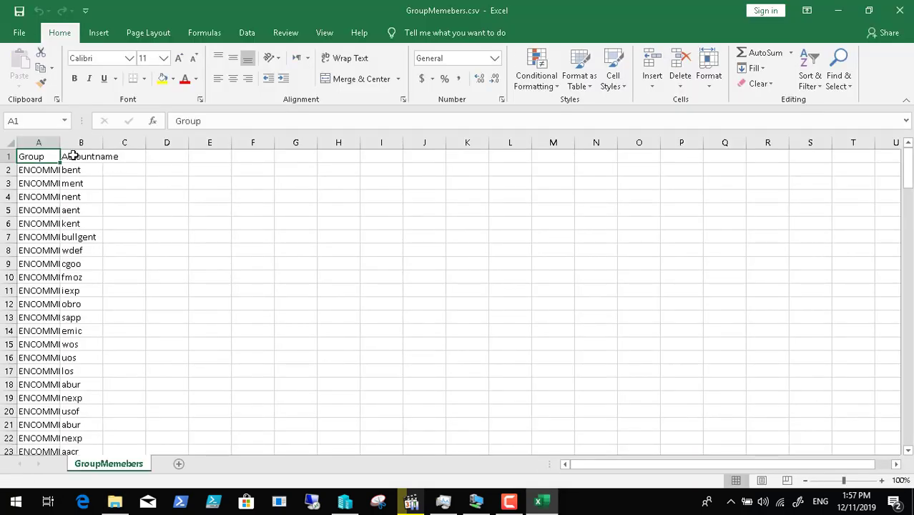
{"action": "left_click_drag", "start_coordinate": [40, 142], "coordinate": [78, 142]}
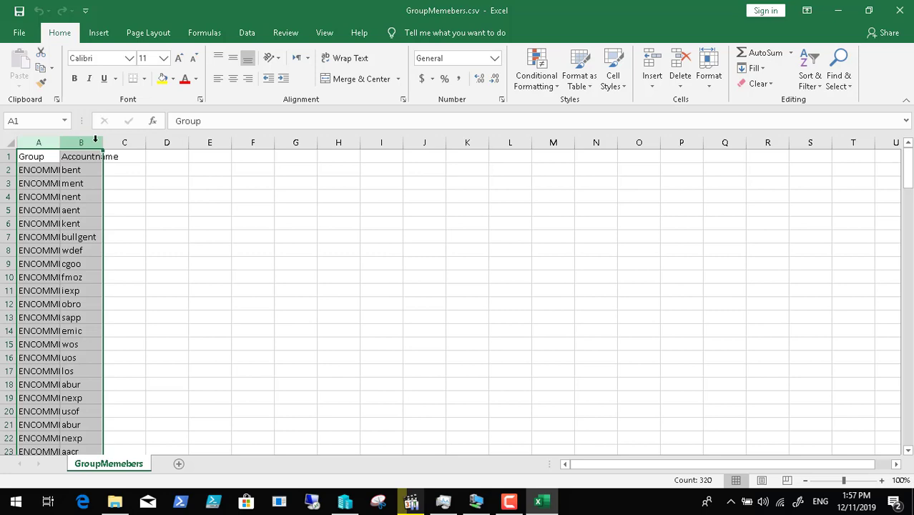
{"action": "double_click", "coordinate": [103, 142]}
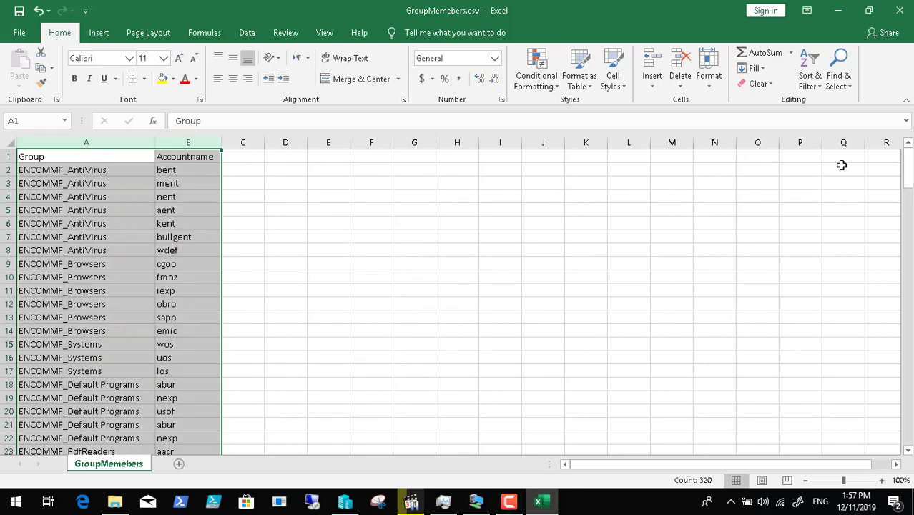
{"action": "left_click_drag", "start_coordinate": [908, 174], "coordinate": [907, 422]}
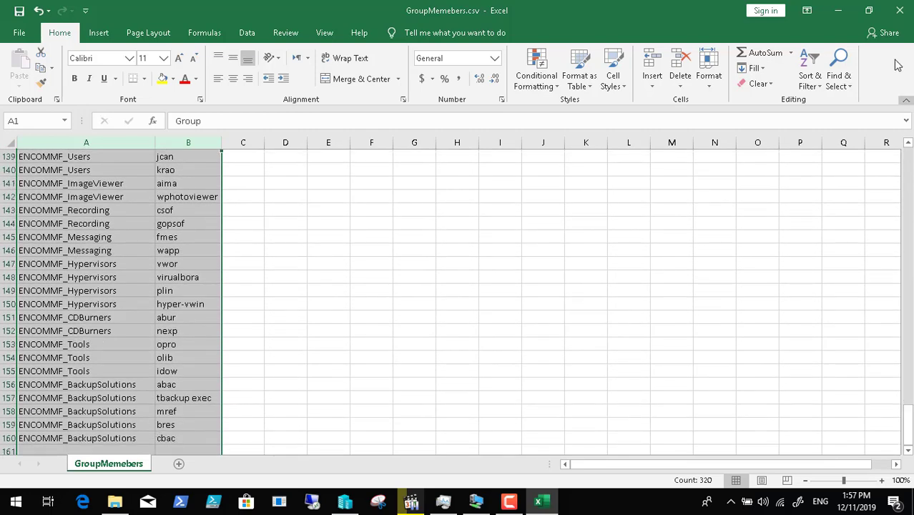
{"action": "left_click", "coordinate": [900, 10]}
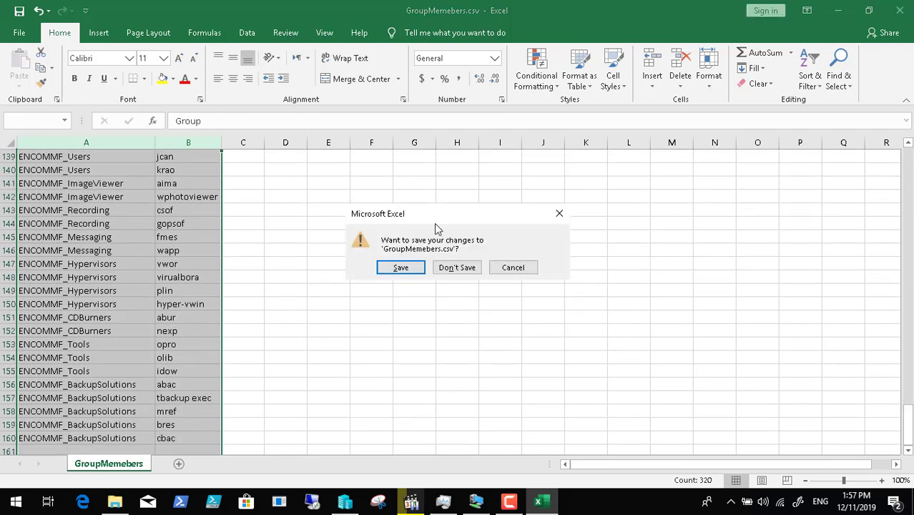
{"action": "left_click", "coordinate": [457, 268]}
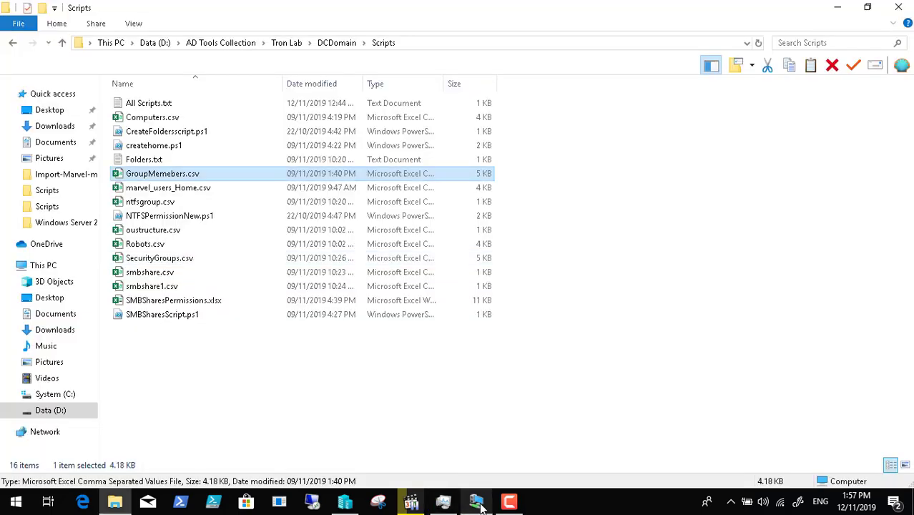
{"action": "left_click", "coordinate": [478, 503]}
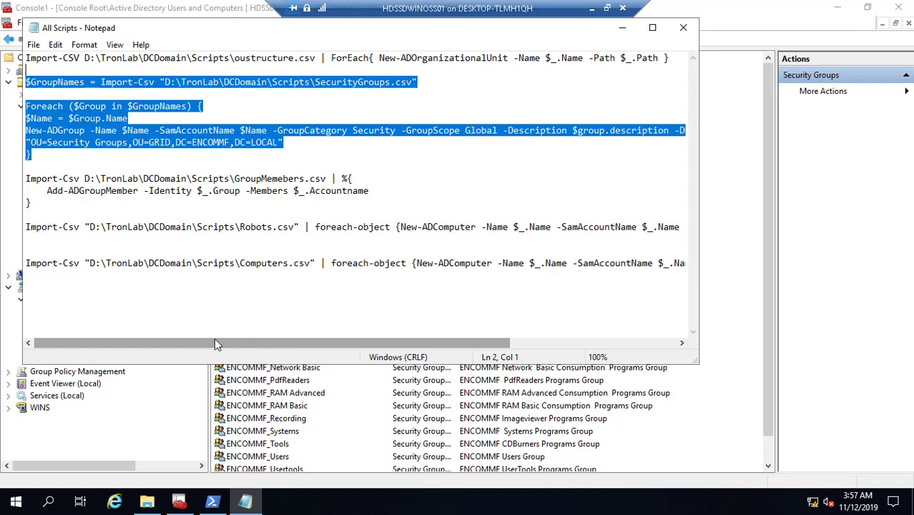
- Copy the Import-Csv/Add-ADGroupMember block for GroupMemebers.csv from All Scripts
{"action": "left_click_drag", "start_coordinate": [52, 206], "coordinate": [21, 179]}
{"action": "right_click", "coordinate": [89, 173]}
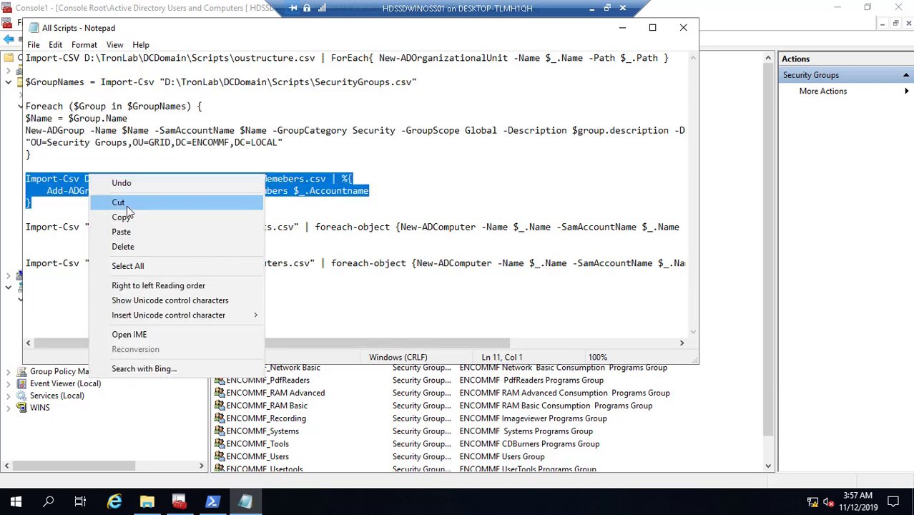
{"action": "left_click", "coordinate": [136, 220]}
- Paste and run the group membership loop in PowerShell, then minimize PowerShell and Notepad
{"action": "left_click", "coordinate": [212, 502]}
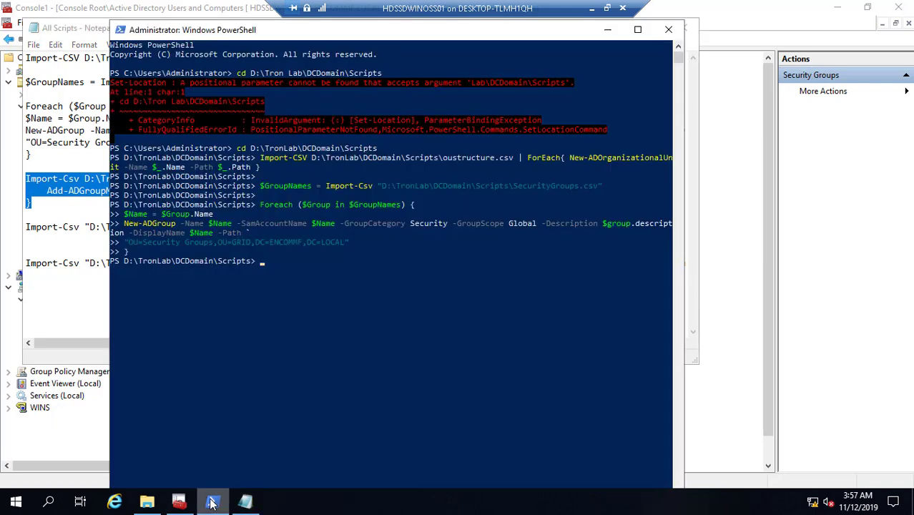
{"action": "right_click", "coordinate": [273, 259]}
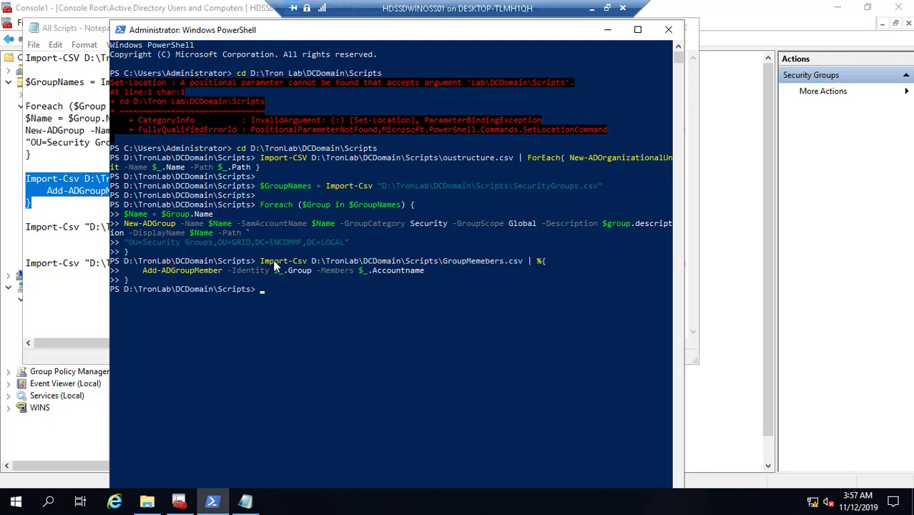
{"action": "left_click", "coordinate": [605, 34]}
{"action": "left_click", "coordinate": [617, 30]}
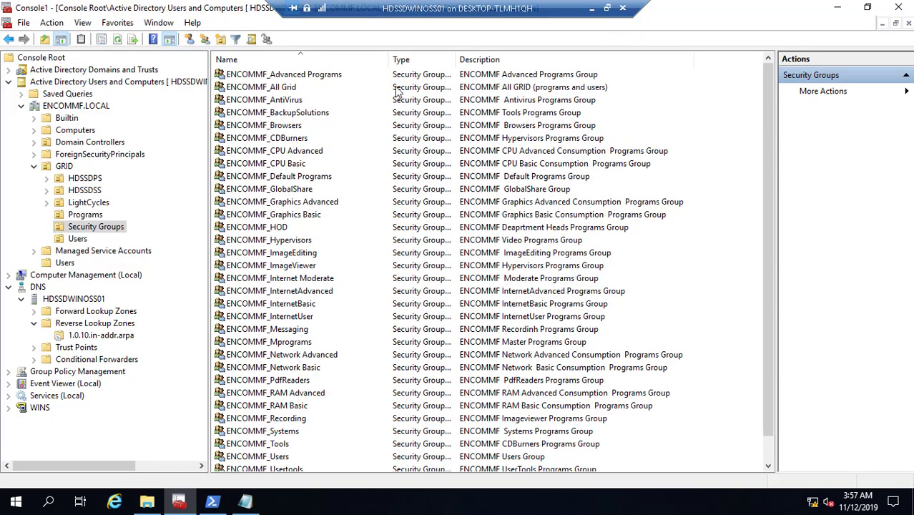
- Check the Members tab of ENCOMMF_Browsers for its six browser accounts, then bring back All Scripts
{"action": "left_click", "coordinate": [296, 128]}
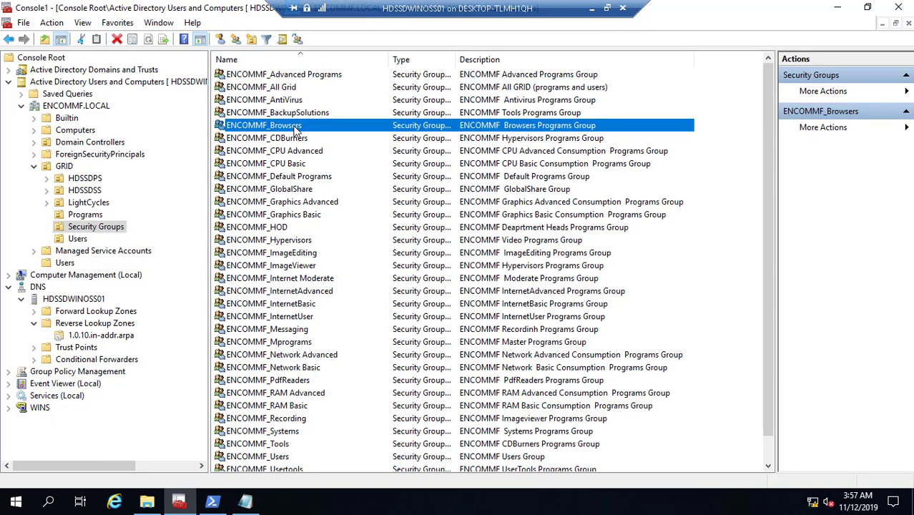
{"action": "double_click", "coordinate": [296, 127]}
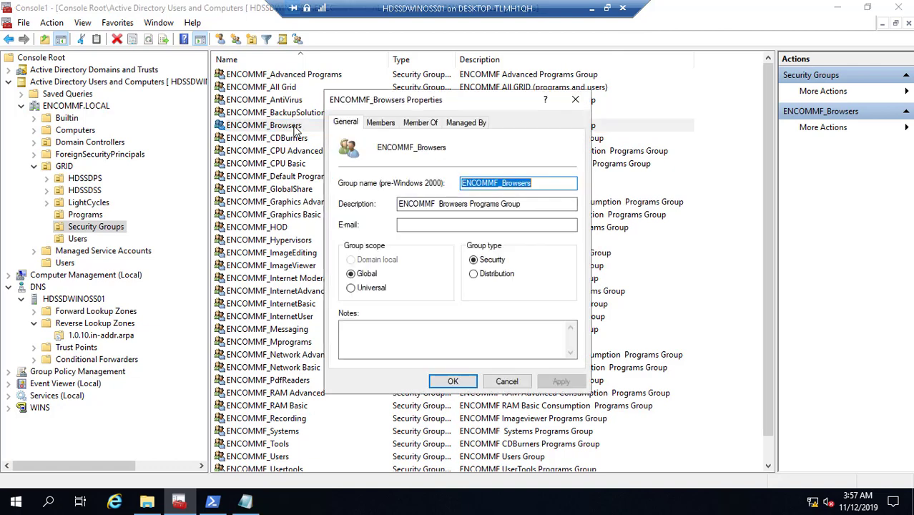
{"action": "left_click", "coordinate": [381, 122]}
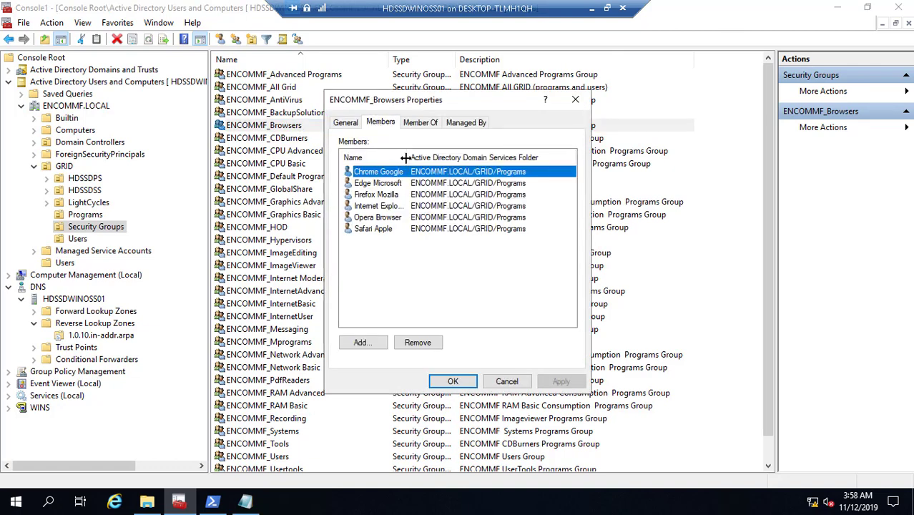
{"action": "left_click_drag", "start_coordinate": [423, 157], "coordinate": [437, 158]}
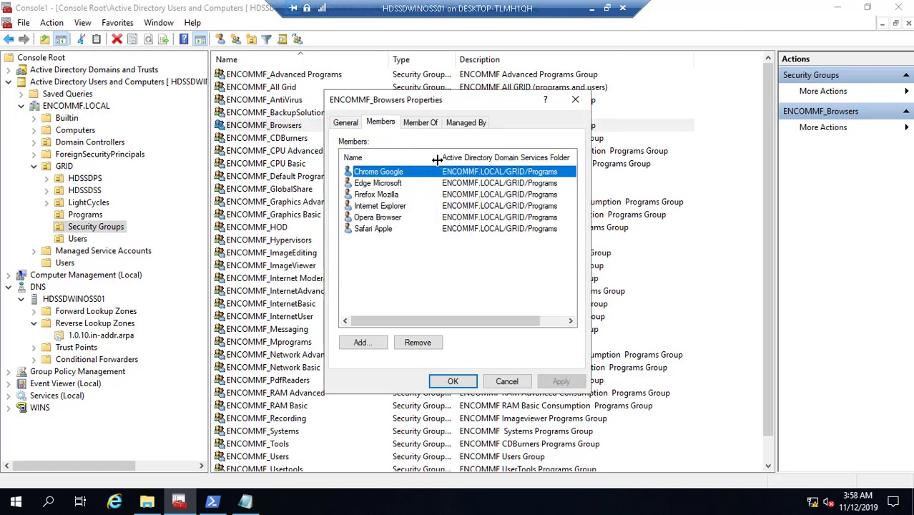
{"action": "left_click", "coordinate": [507, 382]}
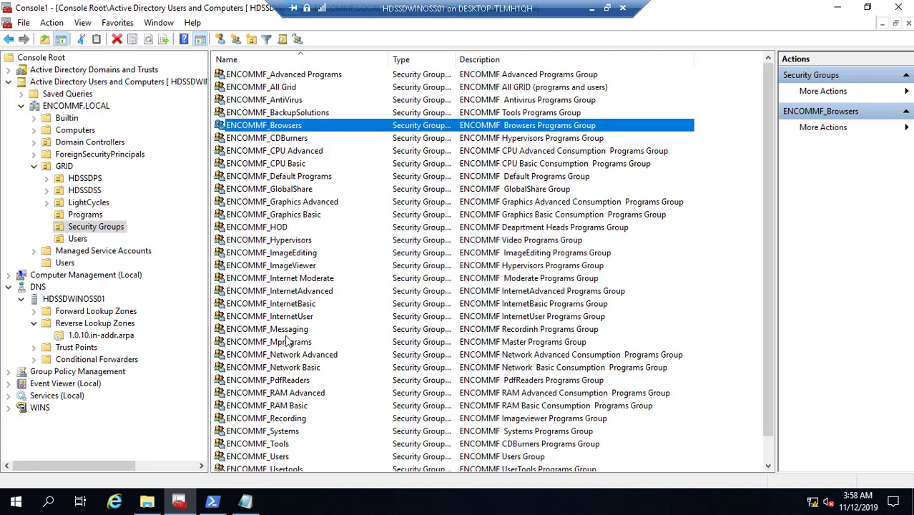
{"action": "left_click", "coordinate": [252, 505]}
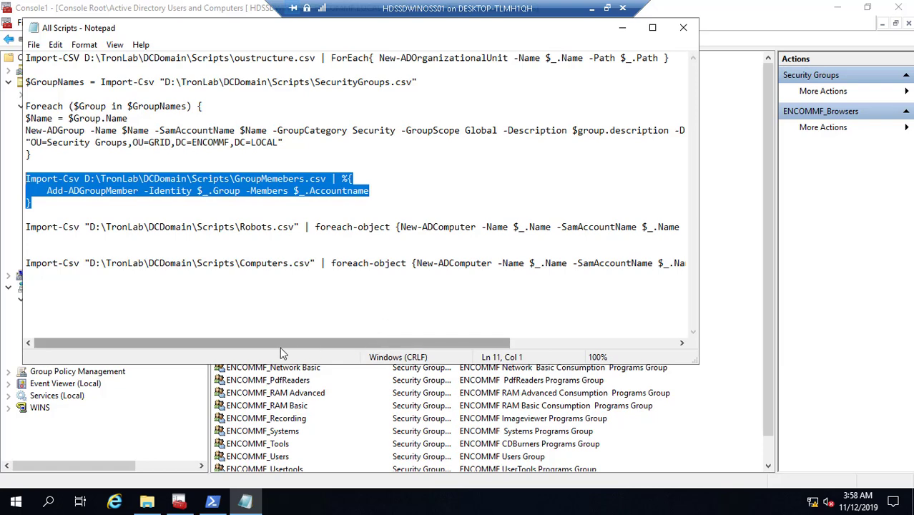
- Copy the Robots.csv New-ADComputer line from the All Scripts notes in Notepad
{"action": "left_click_drag", "start_coordinate": [26, 229], "coordinate": [172, 228]}
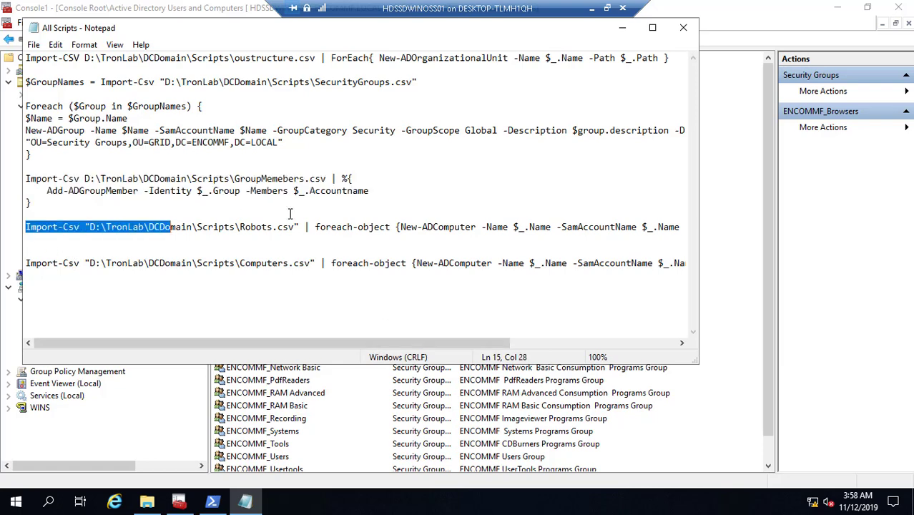
{"action": "left_click", "coordinate": [290, 209]}
{"action": "left_click", "coordinate": [688, 226], "text": "shift"}
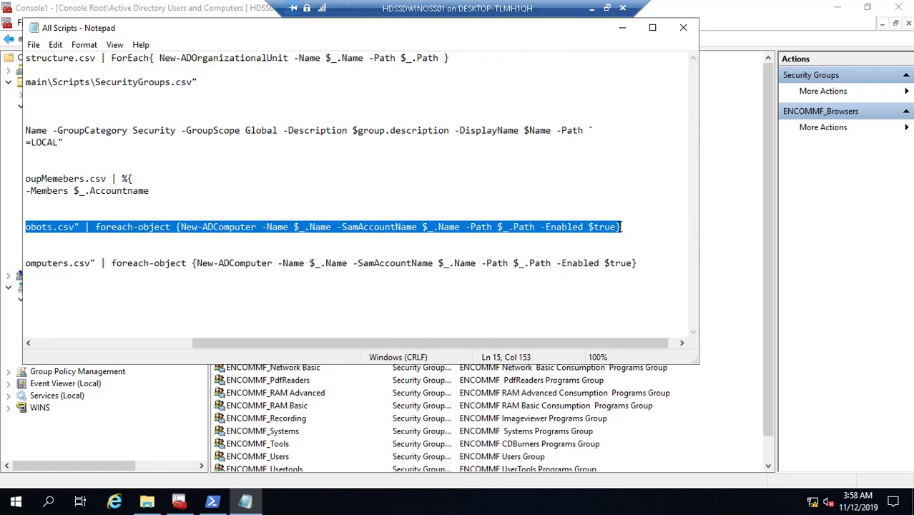
{"action": "right_click", "coordinate": [588, 227]}
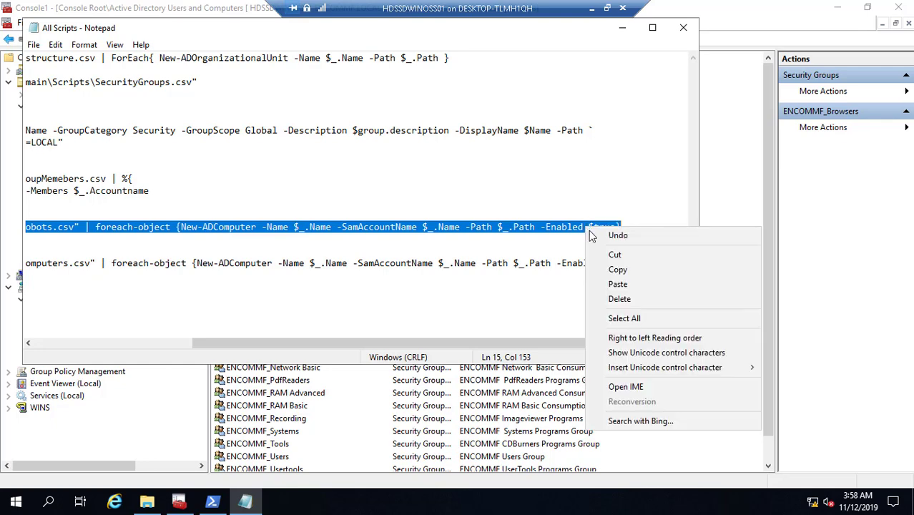
{"action": "left_click", "coordinate": [621, 268]}
- Exit the server session's full-screen view, keeping the All Scripts notes in front
{"action": "left_click", "coordinate": [622, 29]}
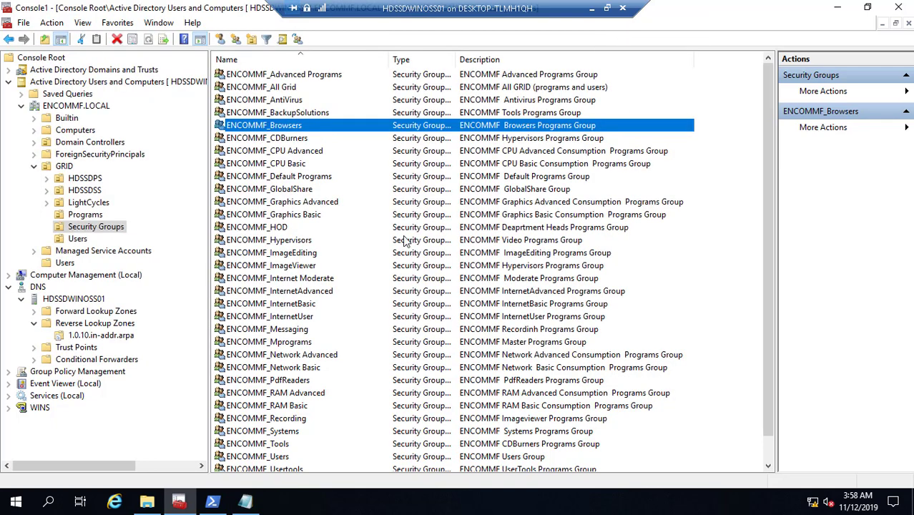
{"action": "left_click", "coordinate": [245, 502]}
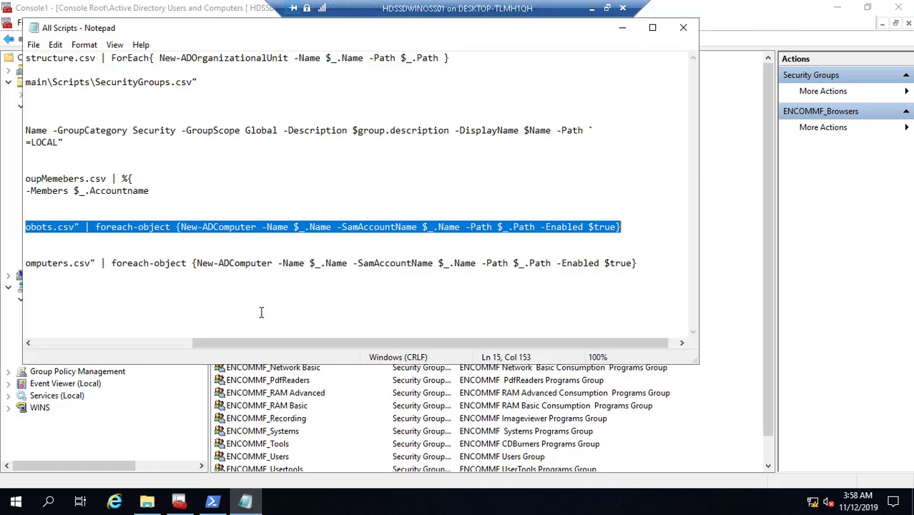
{"action": "left_click", "coordinate": [608, 7]}
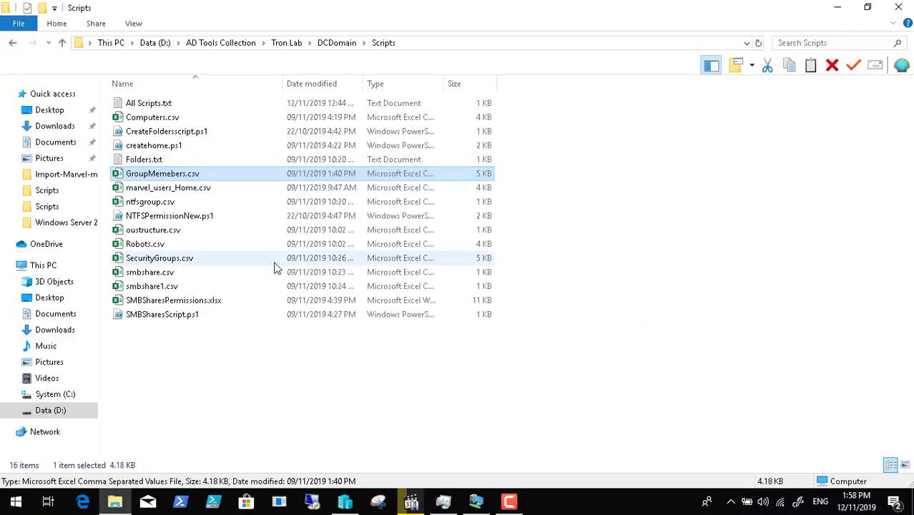
- Open Robots.csv from the Scripts folder in Excel and AutoFit columns A through G
{"action": "left_click", "coordinate": [179, 246]}
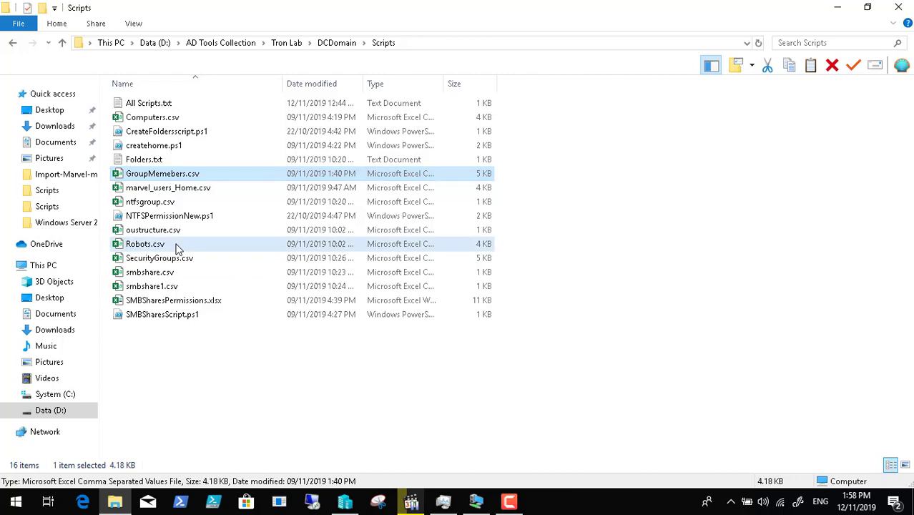
{"action": "double_click", "coordinate": [179, 247]}
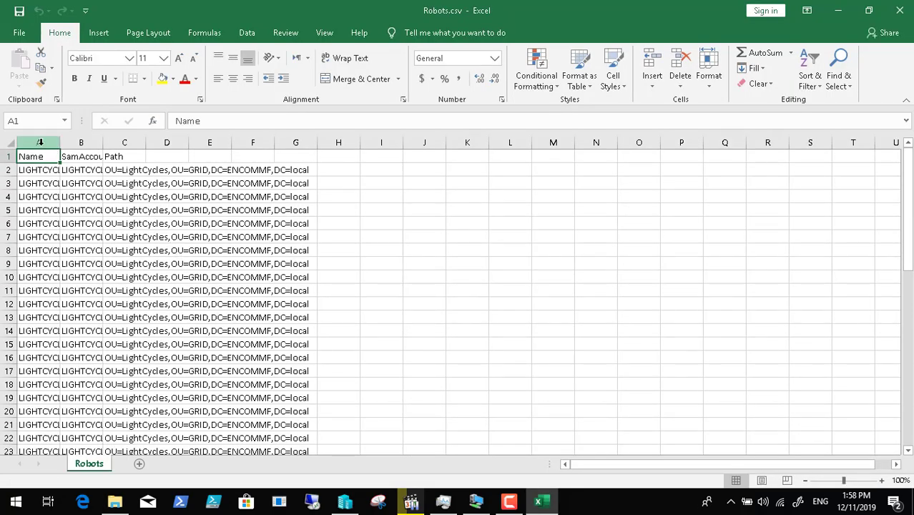
{"action": "left_click_drag", "start_coordinate": [40, 143], "coordinate": [313, 143]}
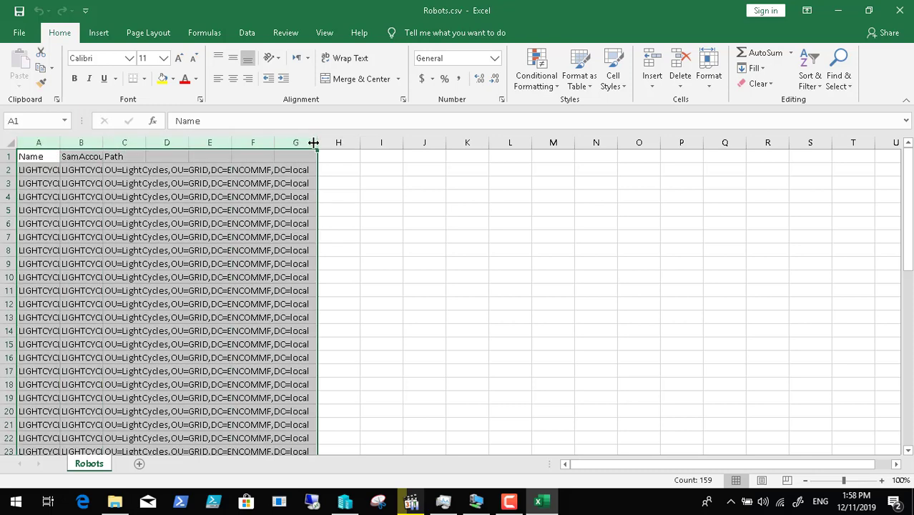
{"action": "double_click", "coordinate": [313, 142]}
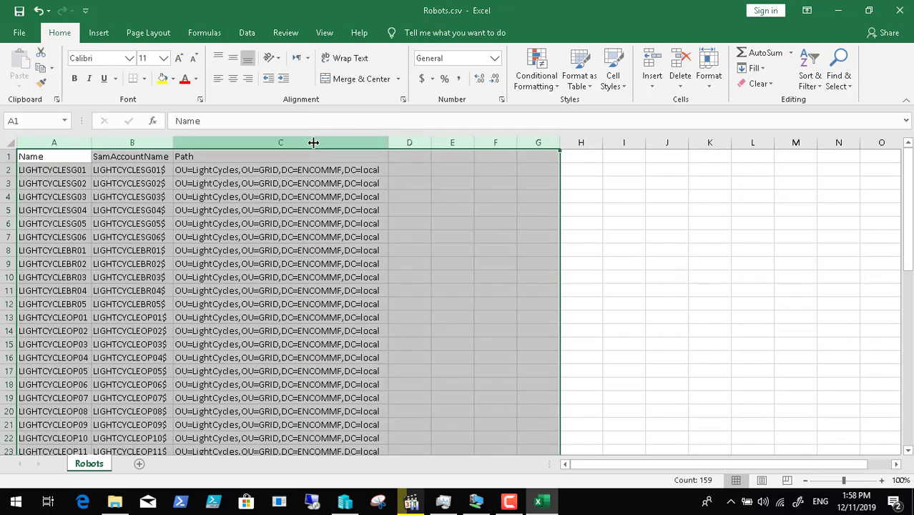
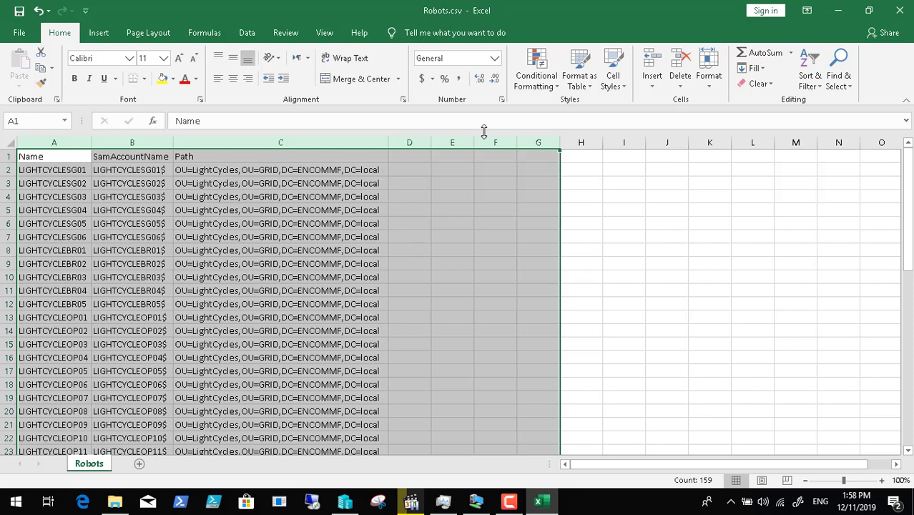
- Close the Robots.csv workbook in Excel, choosing Don't Save to discard its changes
{"action": "left_click", "coordinate": [838, 10]}
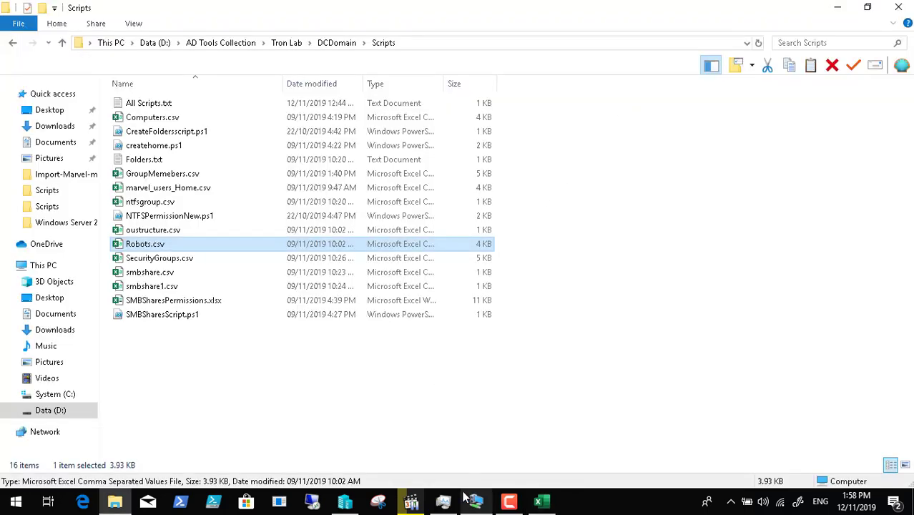
{"action": "left_click", "coordinate": [542, 502]}
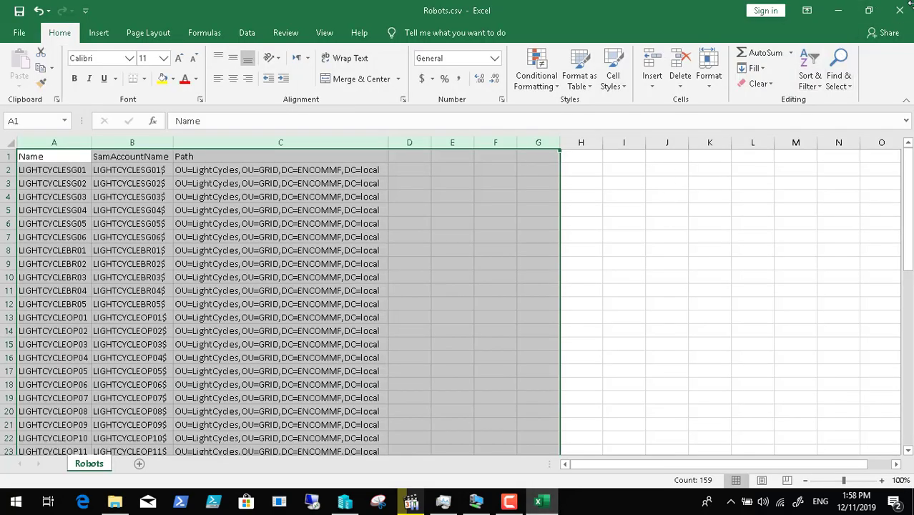
{"action": "left_click", "coordinate": [902, 9]}
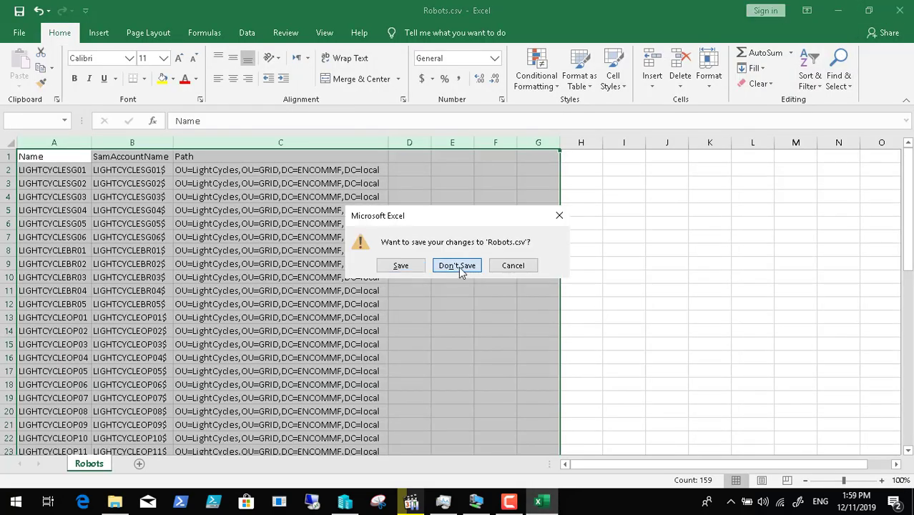
{"action": "left_click", "coordinate": [457, 265]}
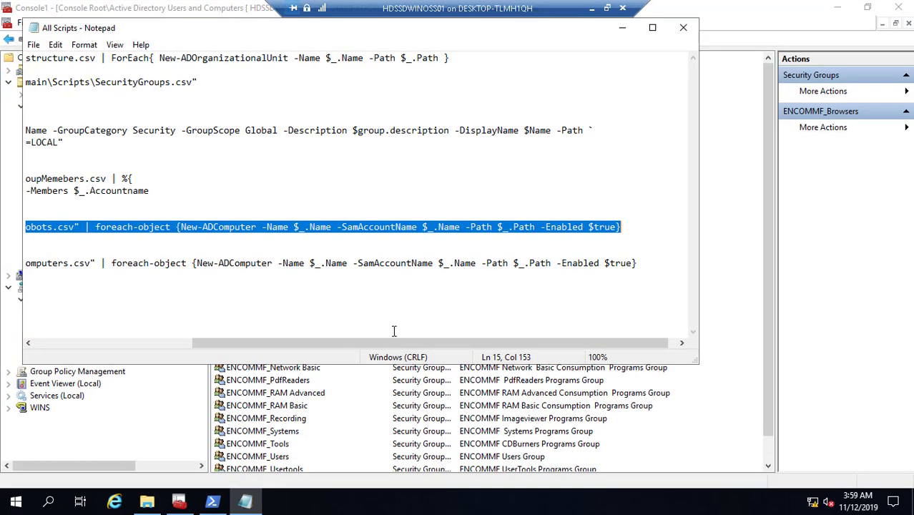
- Copy the Robots.csv New-ADComputer import line from Notepad and run it in PowerShell
{"action": "right_click", "coordinate": [325, 223]}
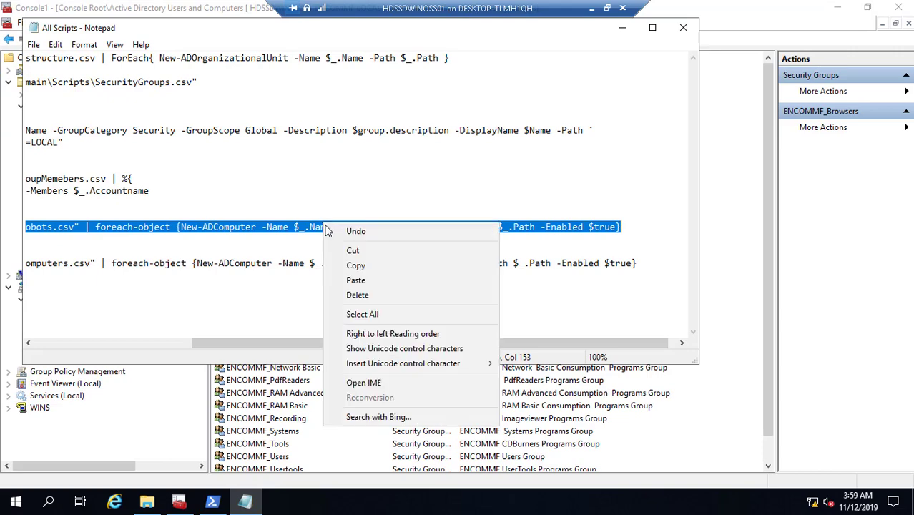
{"action": "left_click", "coordinate": [353, 261]}
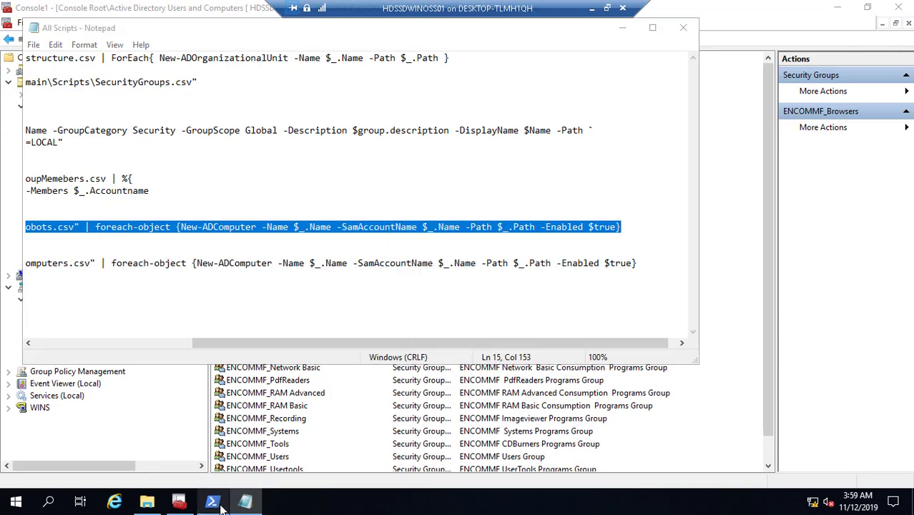
{"action": "left_click", "coordinate": [212, 501]}
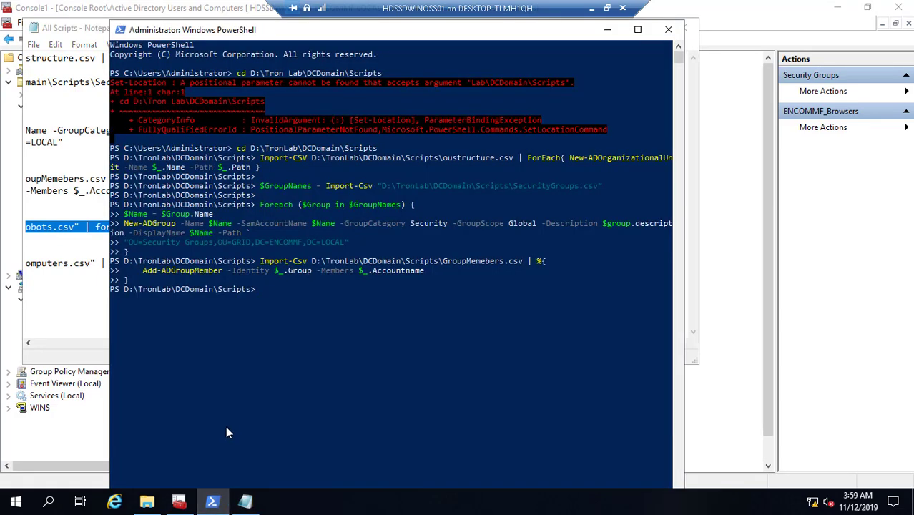
{"action": "right_click", "coordinate": [268, 292]}
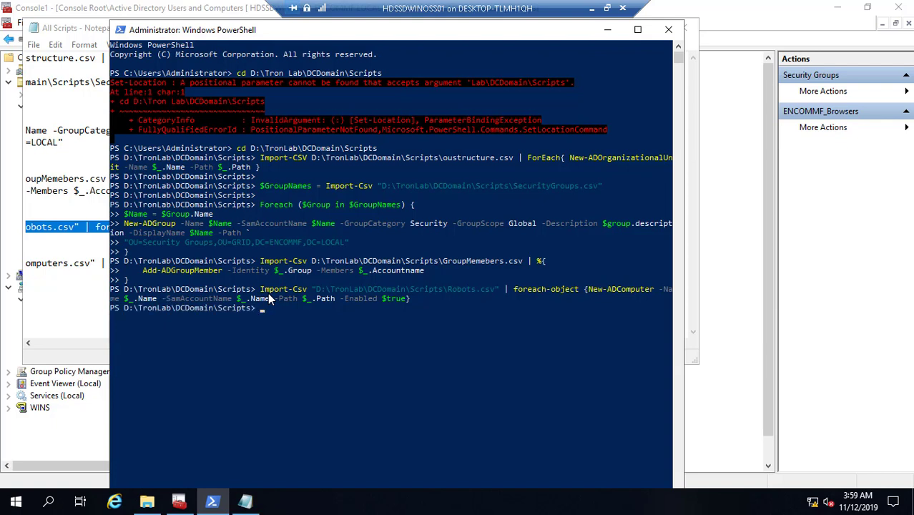
{"action": "left_click", "coordinate": [608, 29]}
{"action": "left_click", "coordinate": [622, 30]}
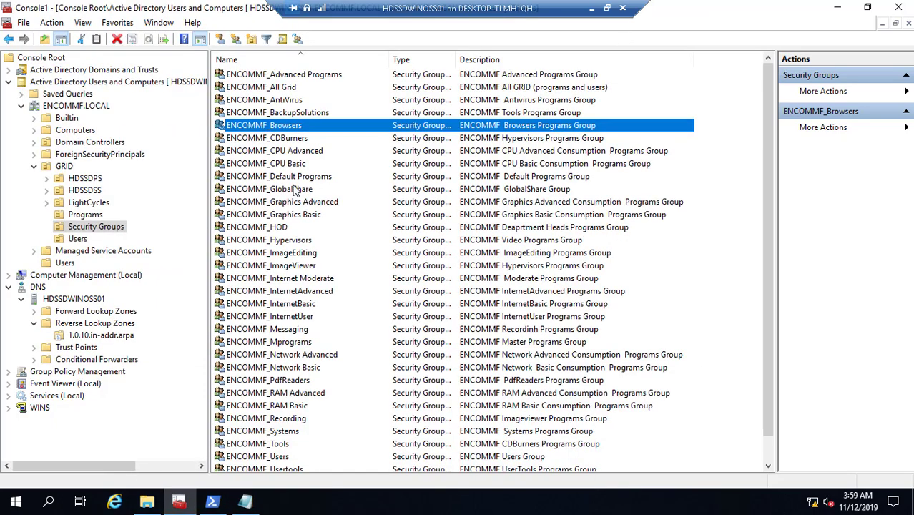
- Check the GRID LightCycles OU for the imported LIGHTCYCLE computers, then minimize the remote session
{"action": "left_click", "coordinate": [99, 204]}
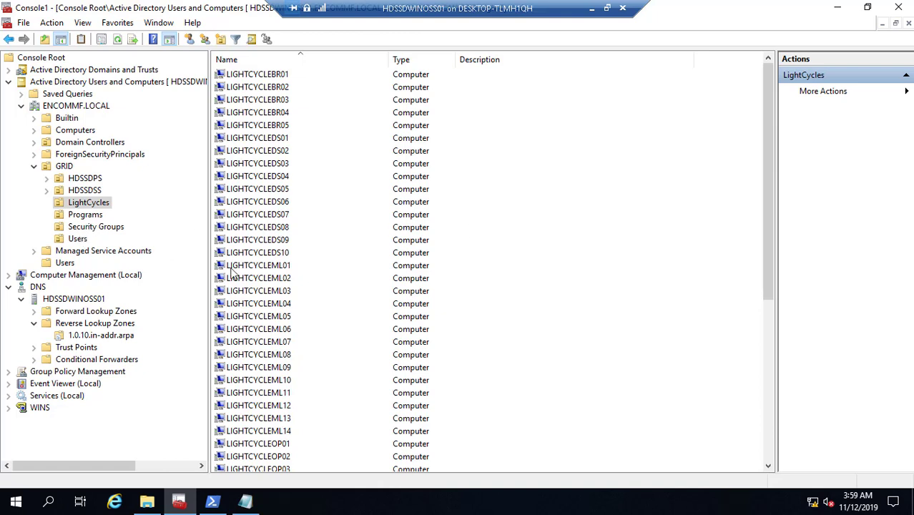
{"action": "left_click", "coordinate": [591, 8]}
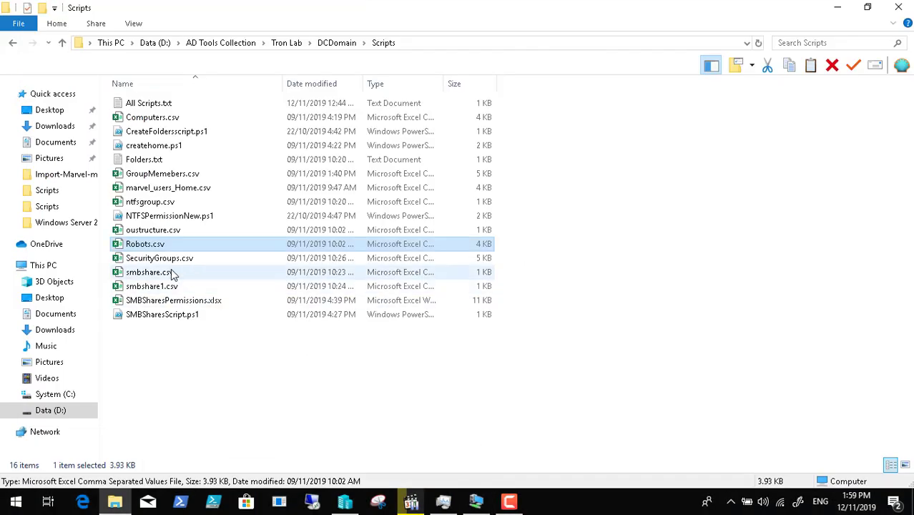
- Open Computers.csv, auto-fit columns A–D and scroll through the HDSSD computers and OU paths
{"action": "left_click", "coordinate": [163, 123]}
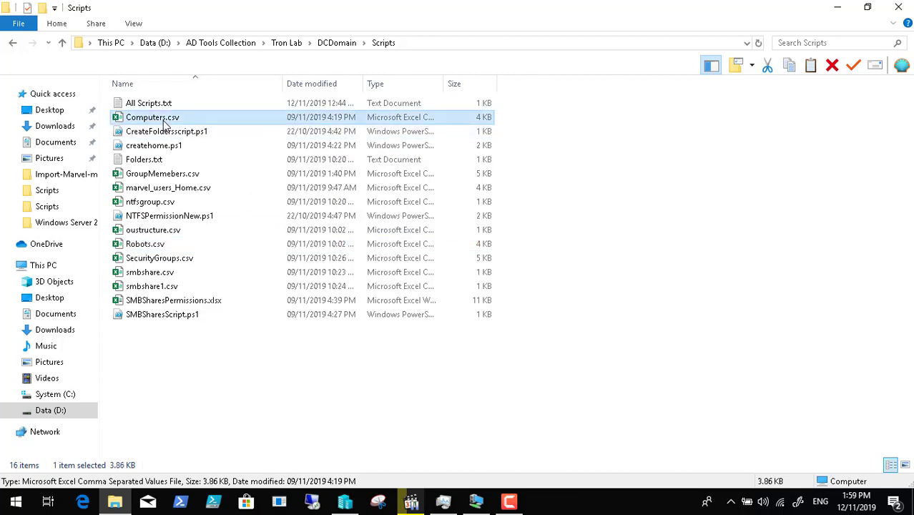
{"action": "double_click", "coordinate": [163, 122]}
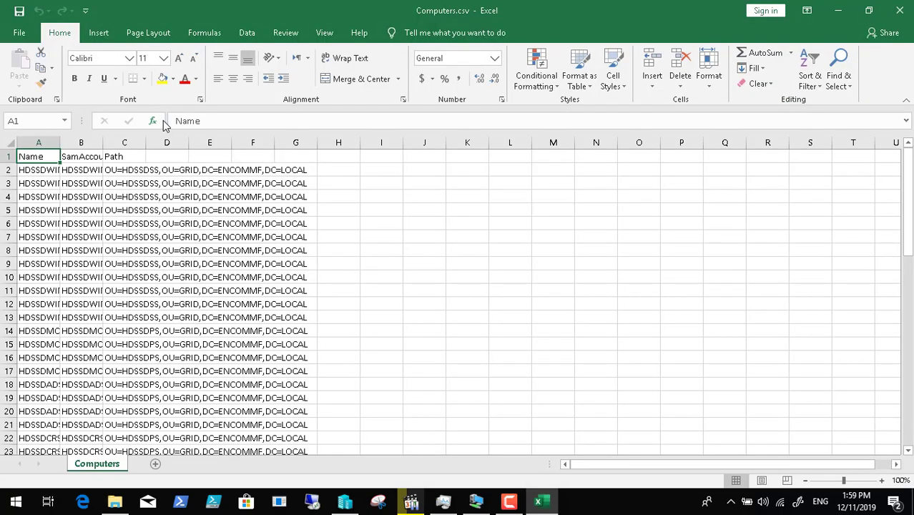
{"action": "left_click_drag", "start_coordinate": [46, 143], "coordinate": [187, 144]}
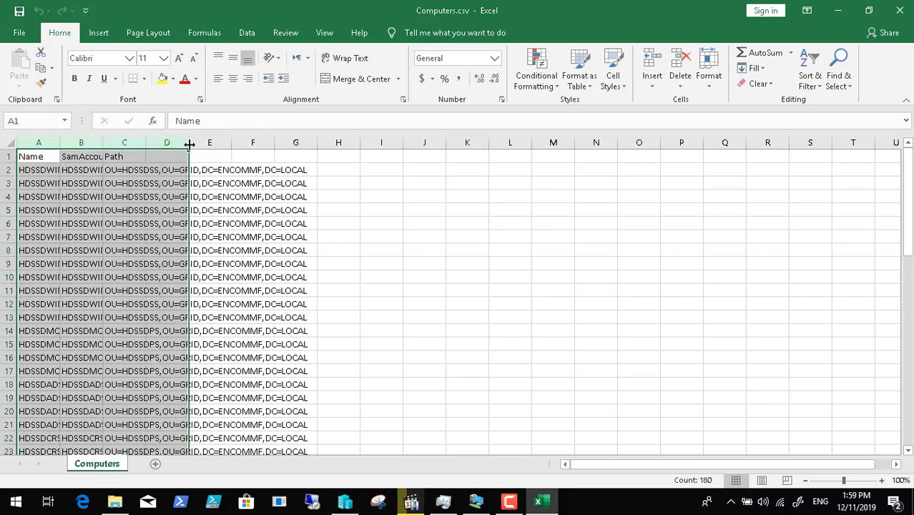
{"action": "double_click", "coordinate": [190, 144]}
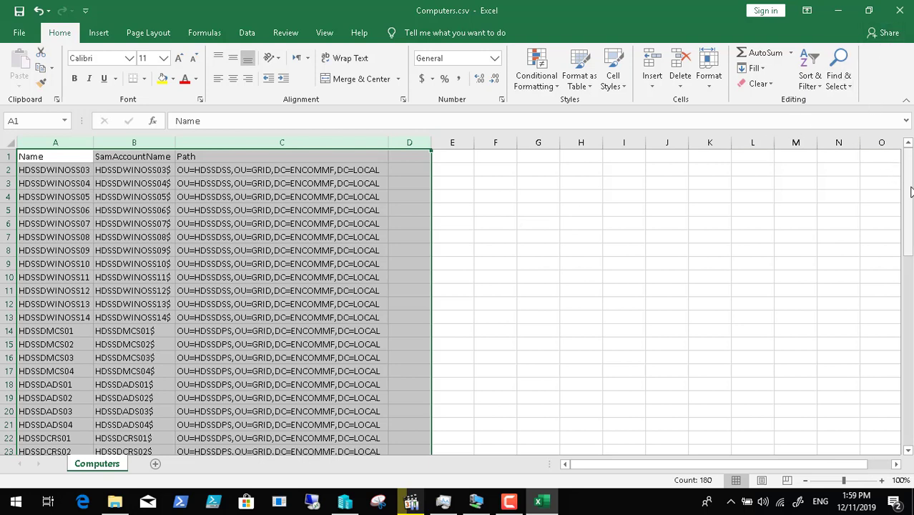
{"action": "left_click_drag", "start_coordinate": [911, 191], "coordinate": [911, 412]}
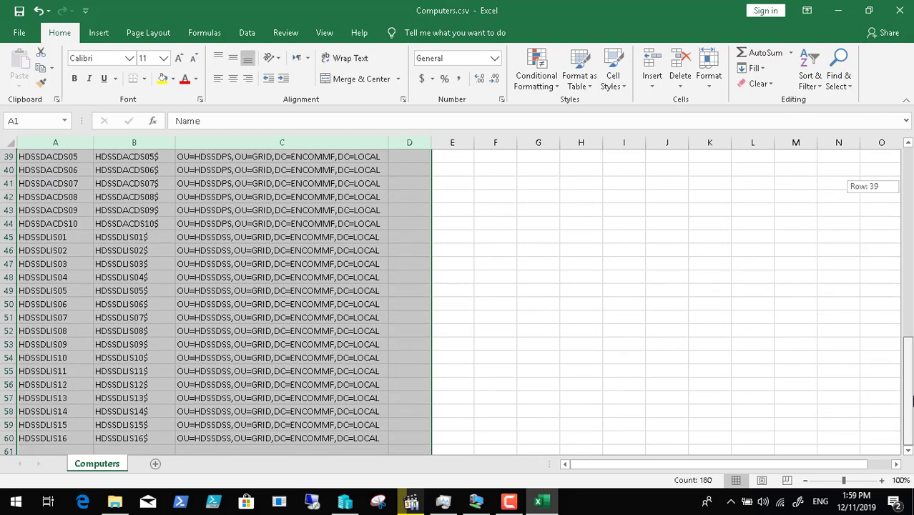
- Close Computers.csv without saving and bring the All Scripts notes up in the remote session
{"action": "left_click", "coordinate": [900, 10]}
{"action": "left_click", "coordinate": [458, 266]}
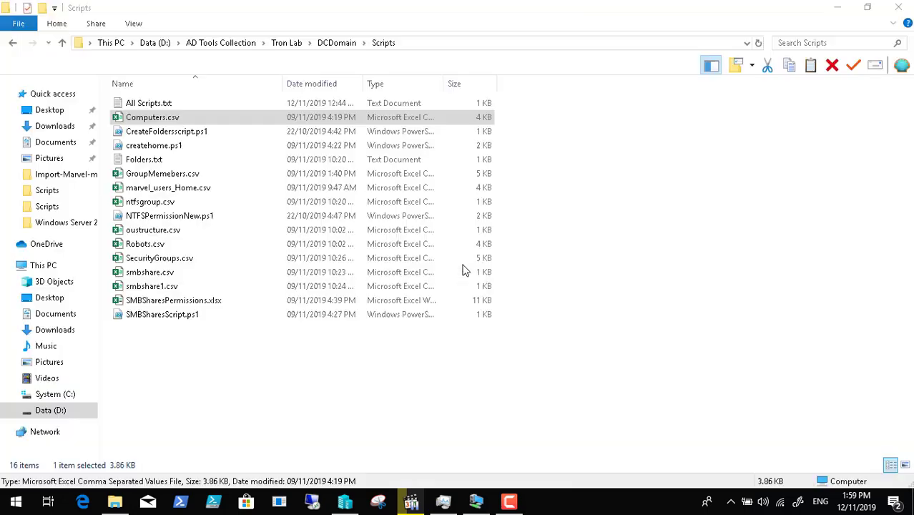
{"action": "left_click", "coordinate": [835, 8]}
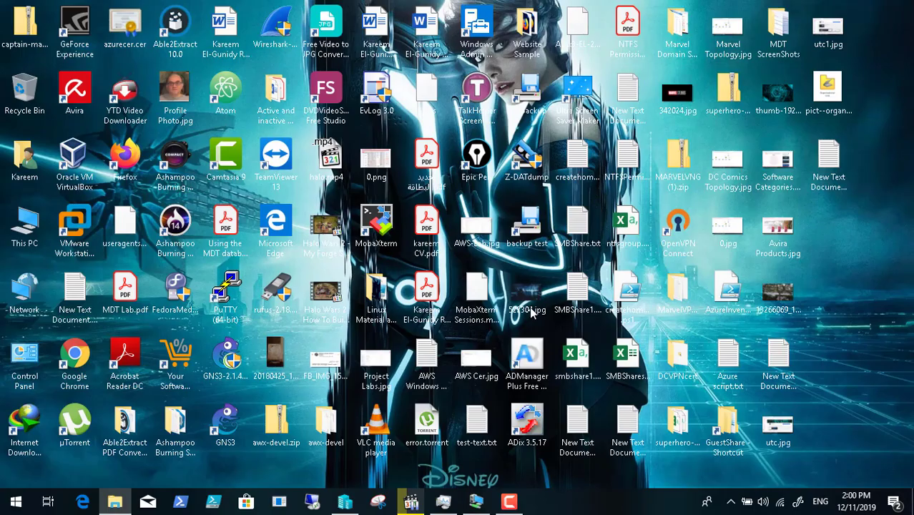
{"action": "left_click", "coordinate": [478, 501]}
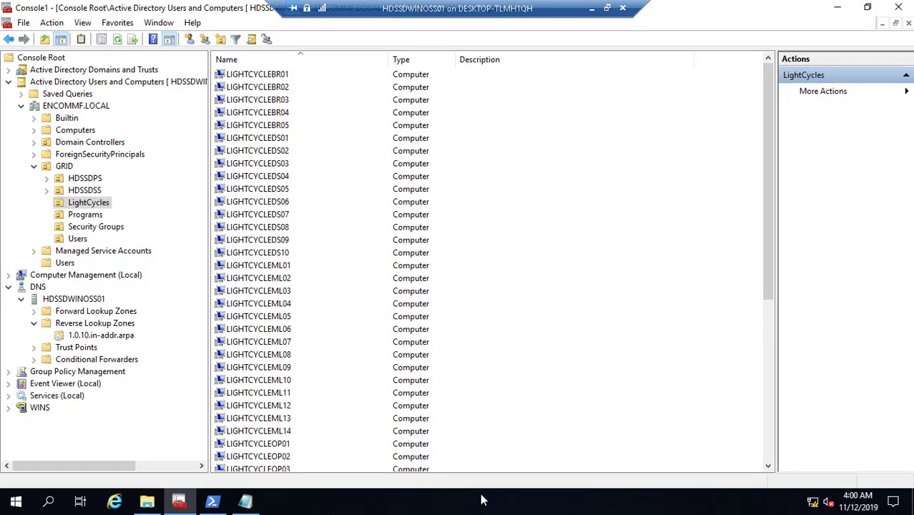
{"action": "left_click", "coordinate": [250, 503]}
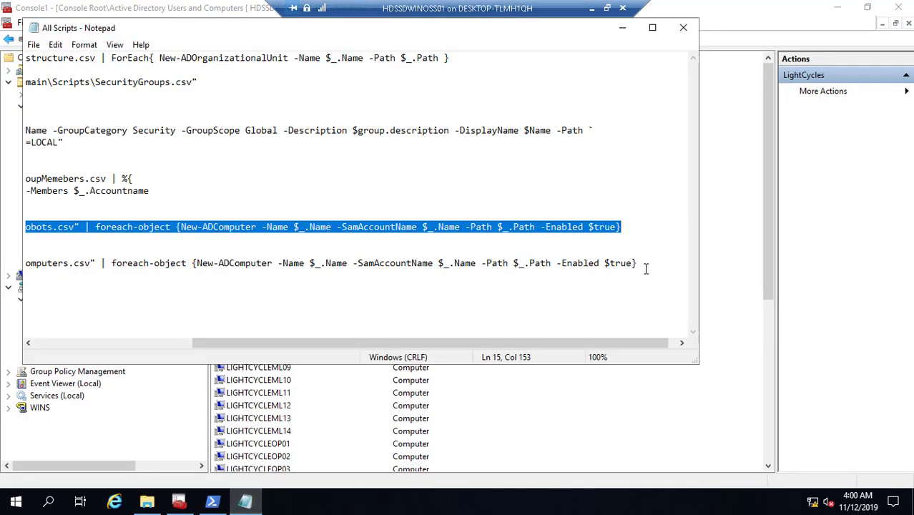
- Copy the Computers.csv New-ADComputer import line from Notepad and run it in PowerShell
{"action": "left_click_drag", "start_coordinate": [646, 269], "coordinate": [3, 286]}
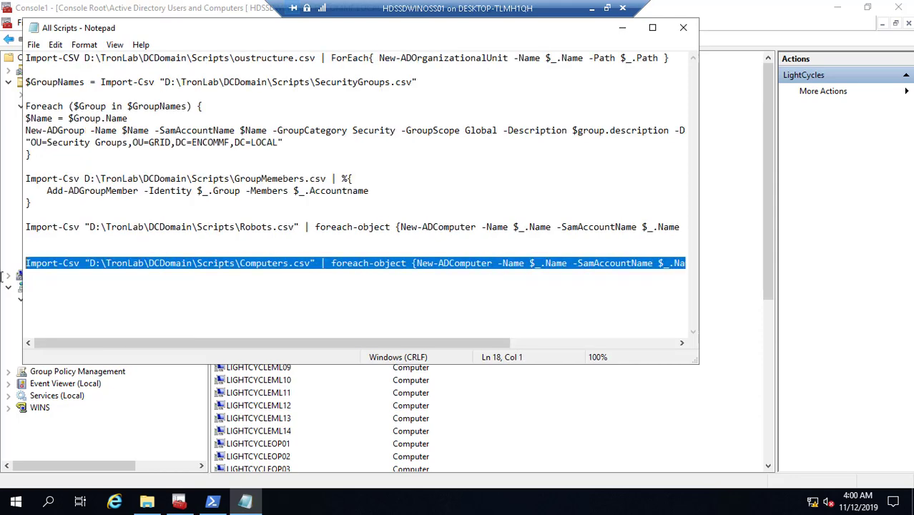
{"action": "right_click", "coordinate": [111, 264]}
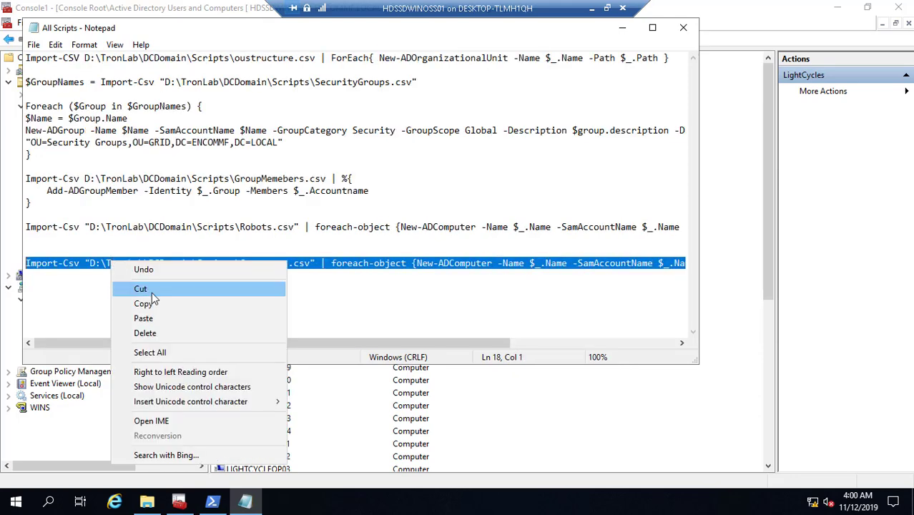
{"action": "left_click", "coordinate": [154, 304]}
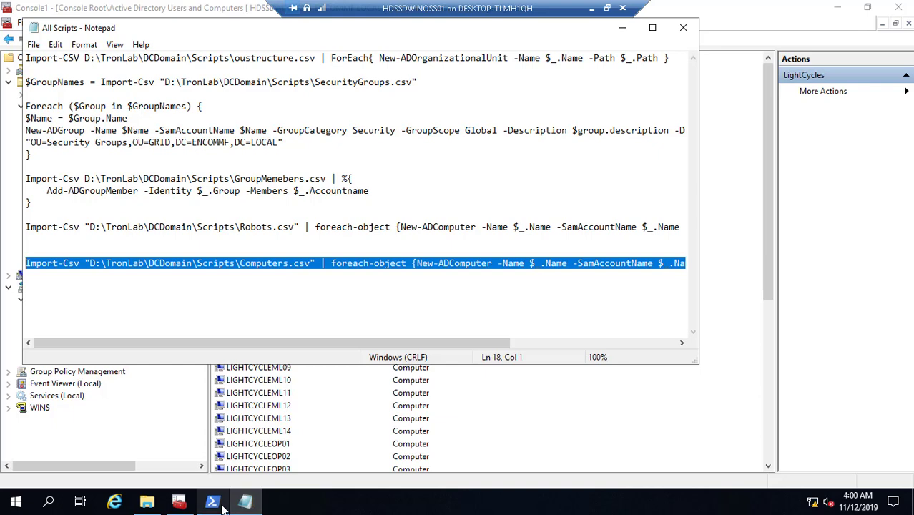
{"action": "left_click", "coordinate": [213, 501]}
{"action": "right_click", "coordinate": [266, 306]}
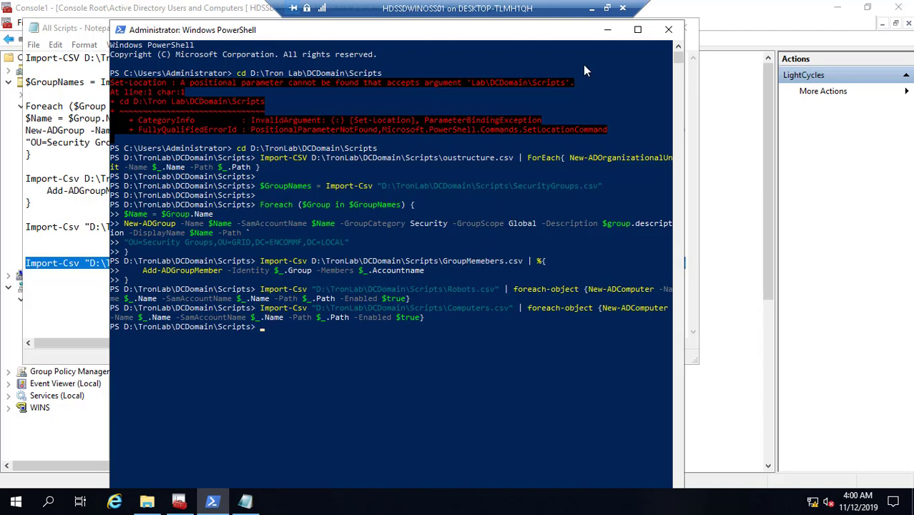
{"action": "left_click", "coordinate": [607, 30]}
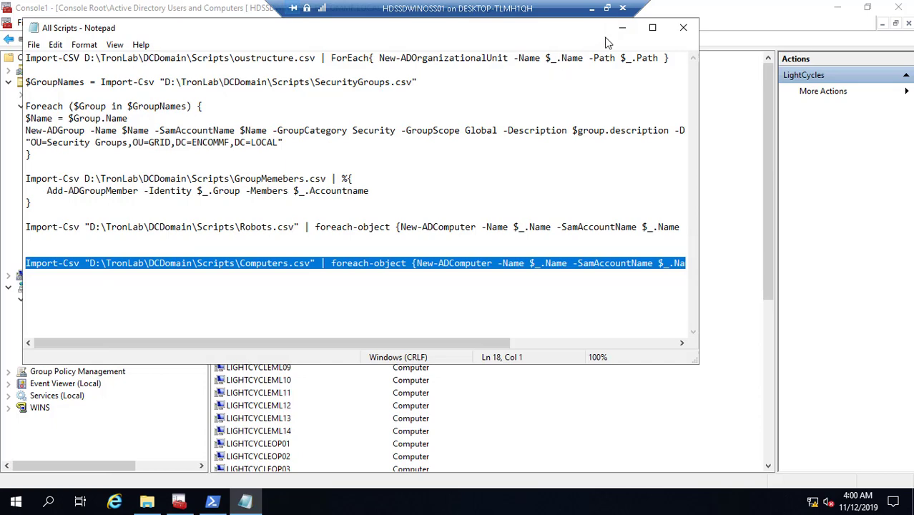
{"action": "left_click", "coordinate": [622, 28]}
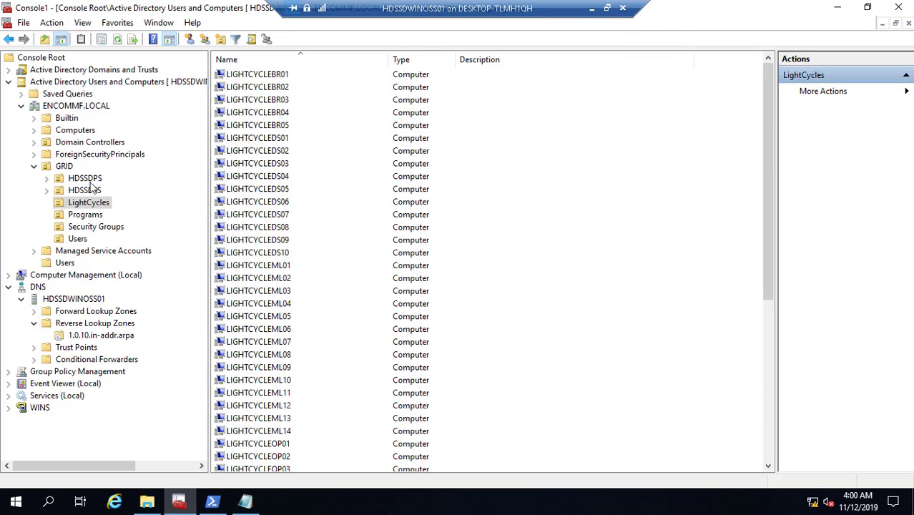
- Check the imported computers in the HDSSDPS and HDSSDSS OUs, then bring back the All Scripts notes
{"action": "left_click", "coordinate": [86, 179]}
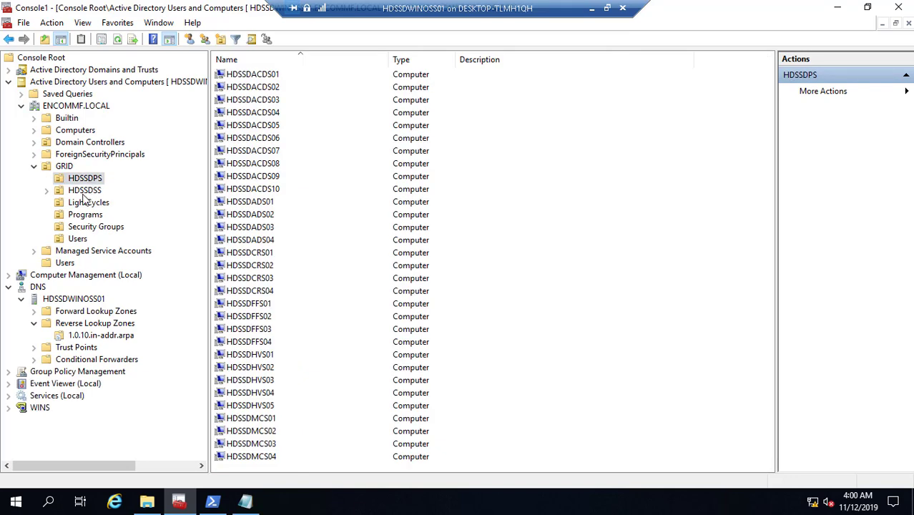
{"action": "left_click", "coordinate": [85, 191]}
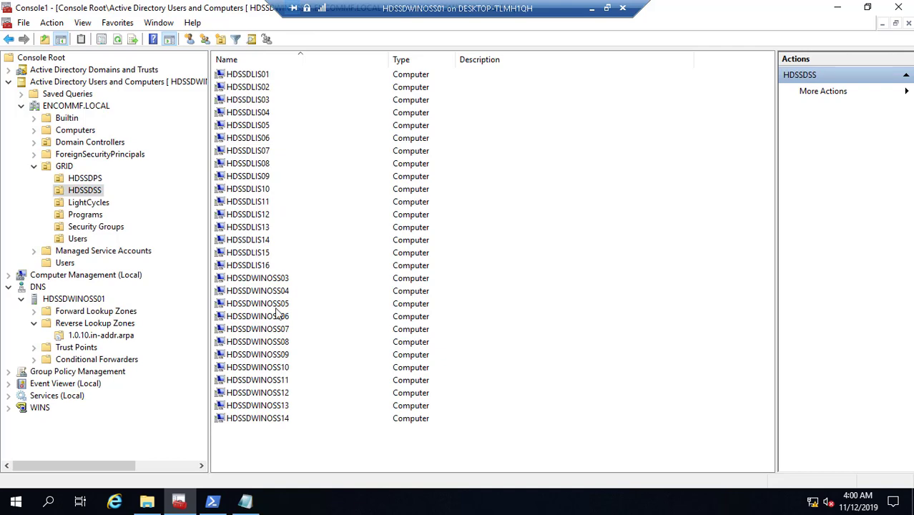
{"action": "left_click", "coordinate": [94, 179]}
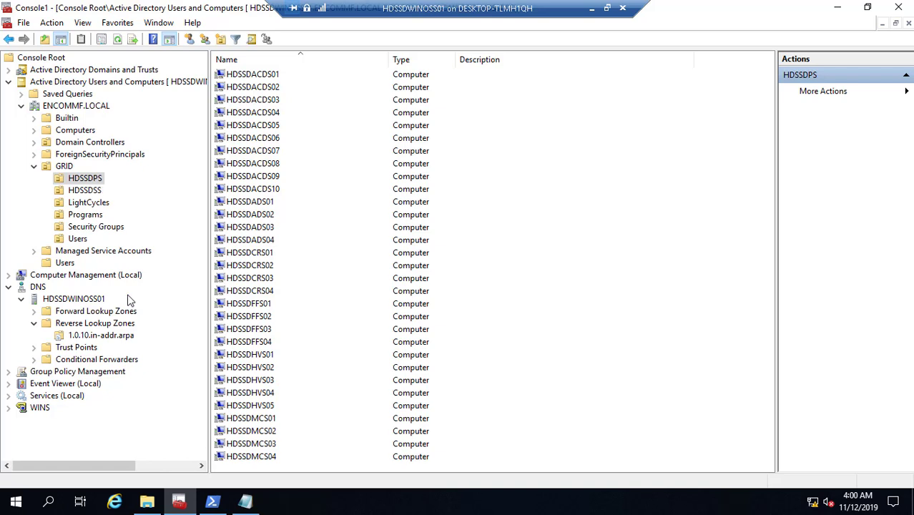
{"action": "left_click", "coordinate": [257, 504]}
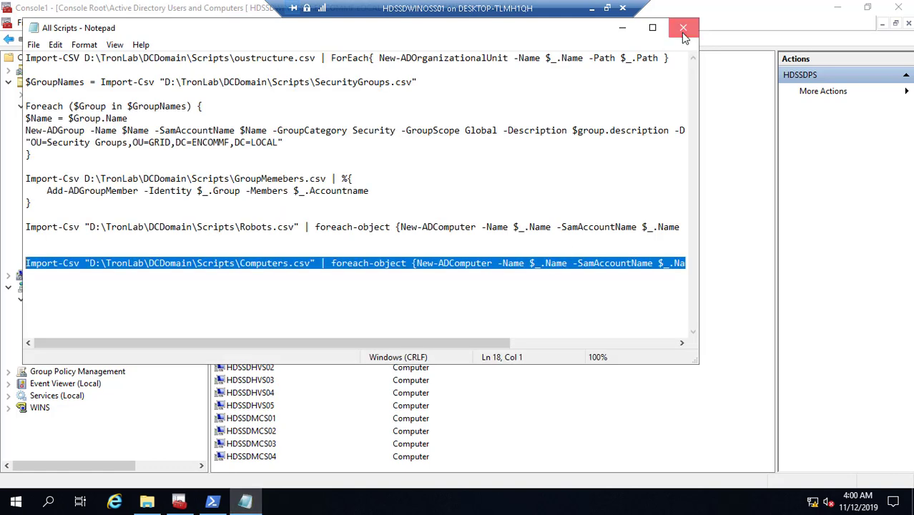
- Close the All Scripts Notepad window and the PowerShell console
{"action": "left_click", "coordinate": [684, 29]}
{"action": "left_click", "coordinate": [212, 503]}
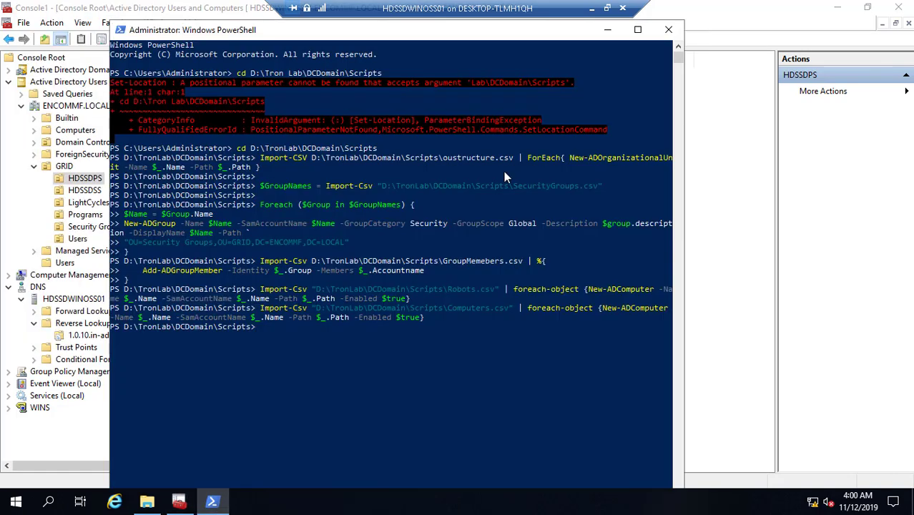
{"action": "key", "text": "Return"}
{"action": "key", "text": "Return"}
{"action": "key", "text": "Return"}
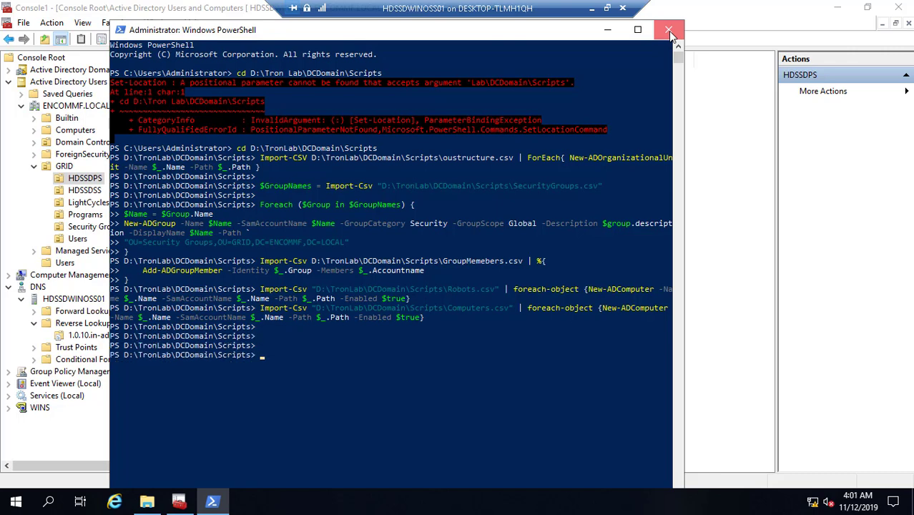
{"action": "key", "text": "alt+F4"}
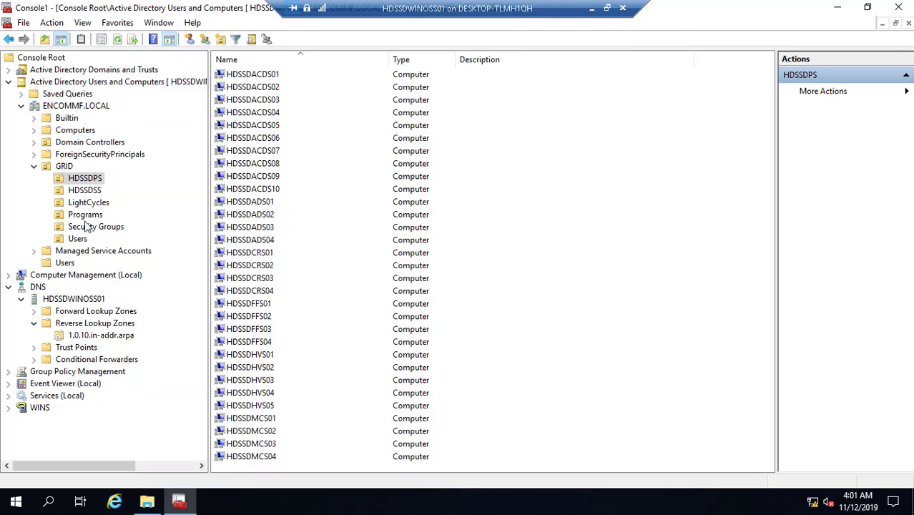
- Restore the Active Directory console and briefly open File Explorer on This PC before minimizing it
{"action": "left_click", "coordinate": [839, 8]}
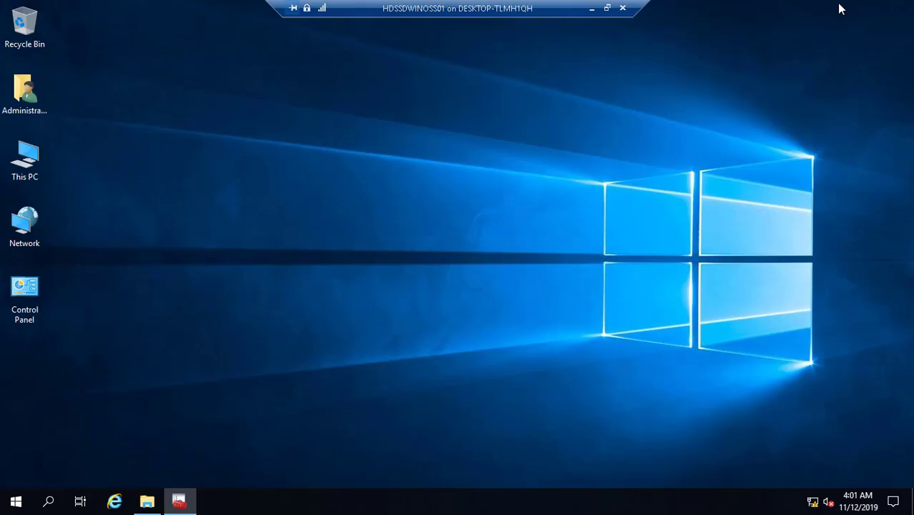
{"action": "left_click", "coordinate": [22, 174]}
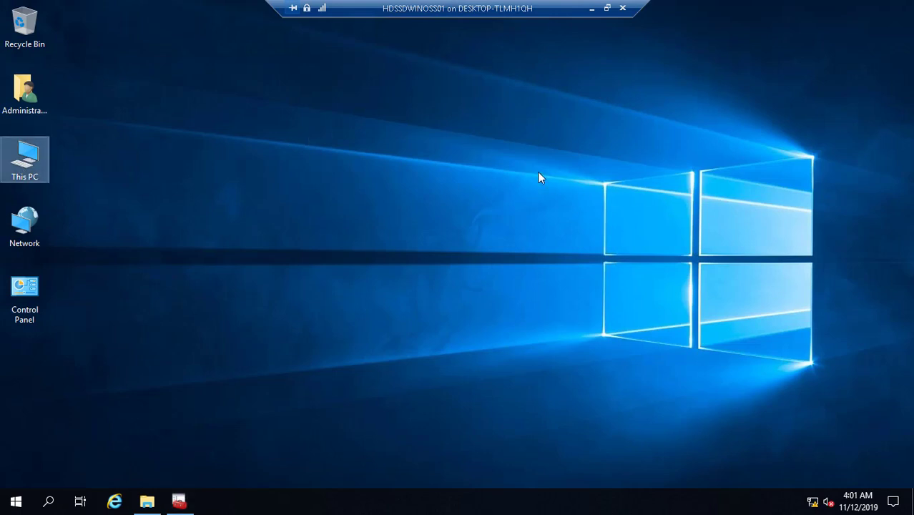
{"action": "left_click", "coordinate": [269, 149]}
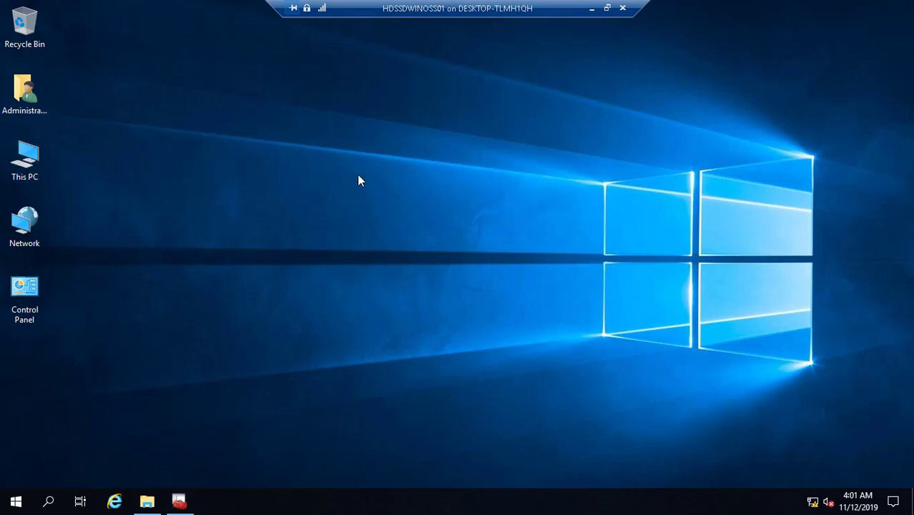
{"action": "left_click", "coordinate": [179, 501]}
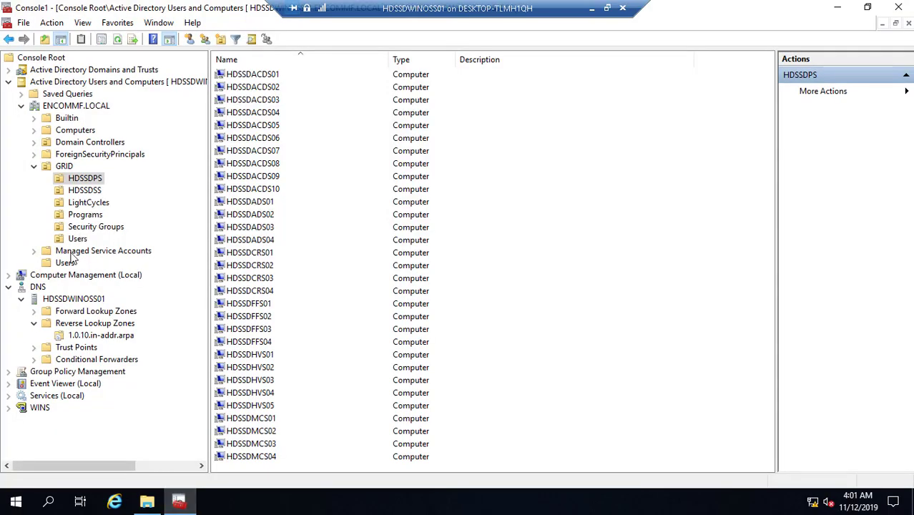
{"action": "key", "text": "super+e"}
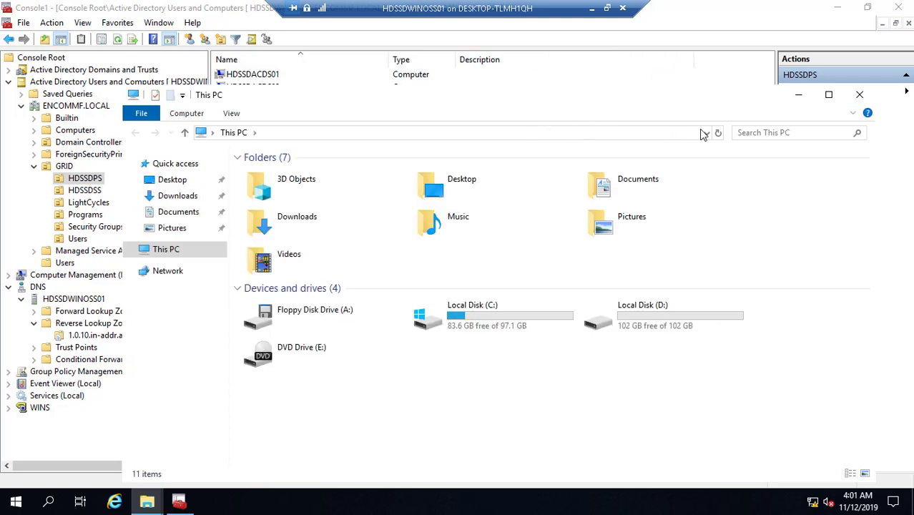
{"action": "left_click", "coordinate": [797, 97]}
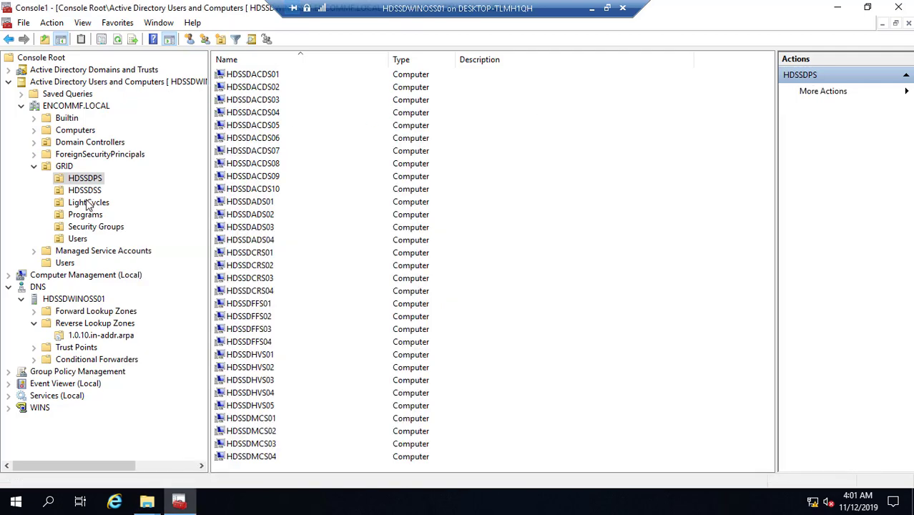
- In the Users container, open the Domain Admins group's properties and close them unchanged
{"action": "left_click", "coordinate": [65, 263]}
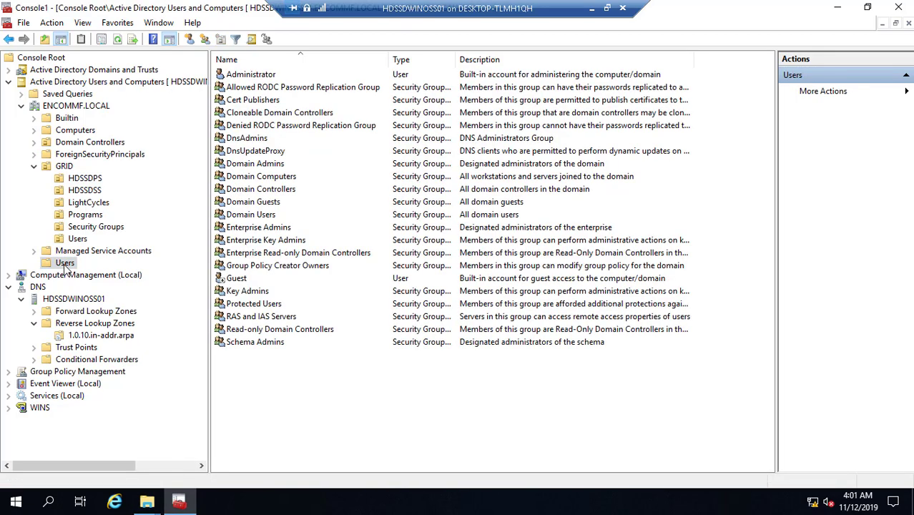
{"action": "double_click", "coordinate": [269, 165]}
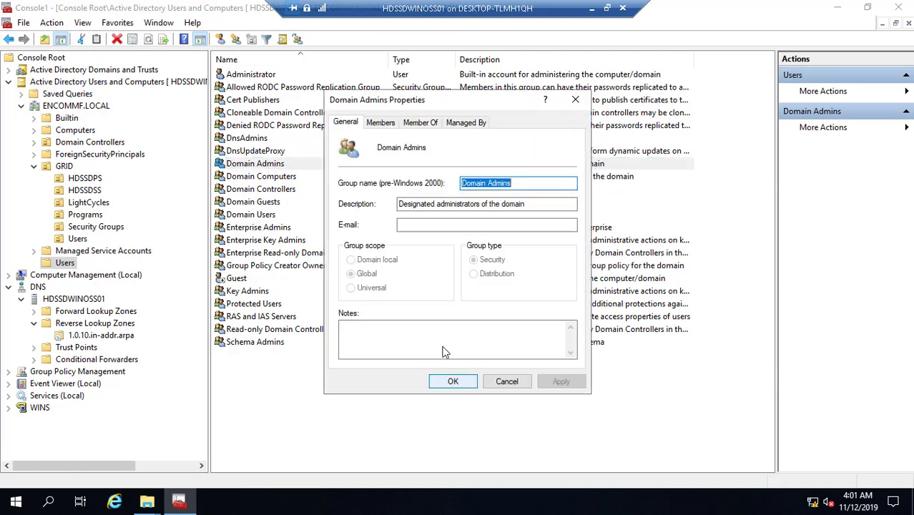
{"action": "left_click", "coordinate": [507, 382]}
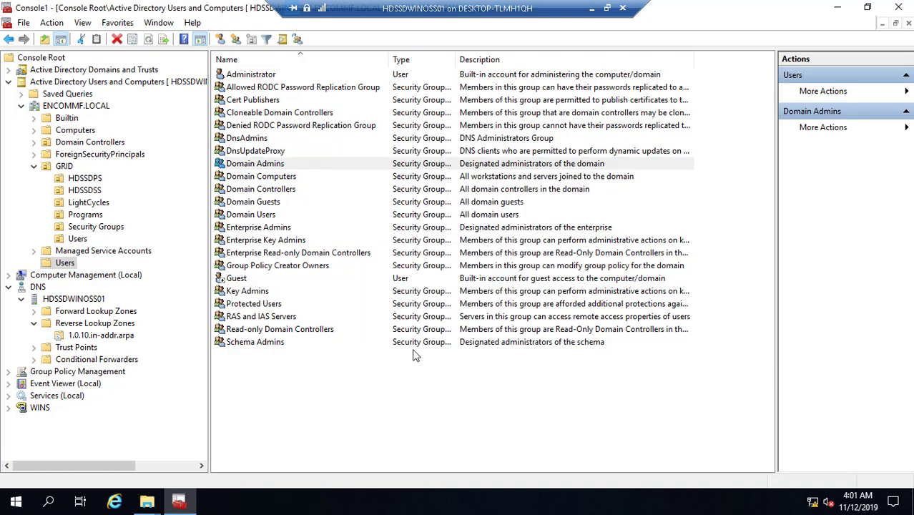
- Review the ENCOMMF_Users group's Members list under GRID Security Groups, closing it unchanged
{"action": "left_click", "coordinate": [113, 229]}
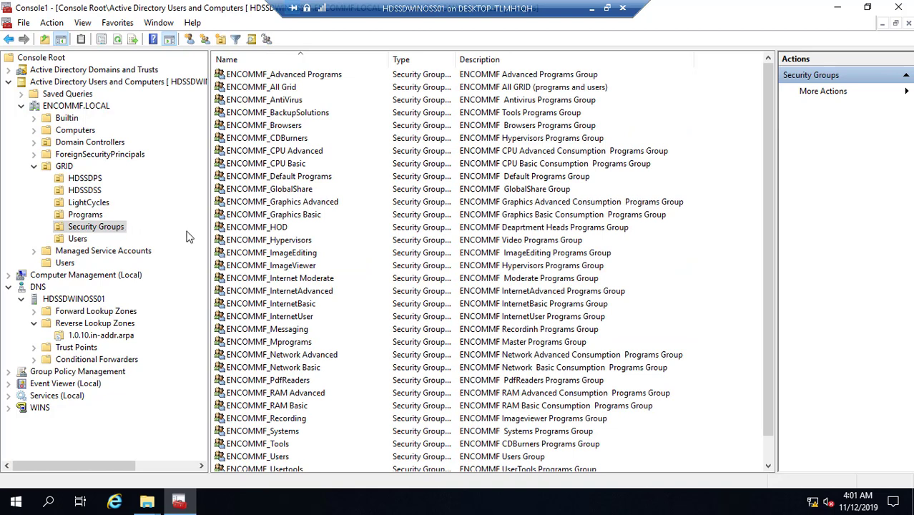
{"action": "left_click", "coordinate": [259, 458]}
{"action": "double_click", "coordinate": [259, 458]}
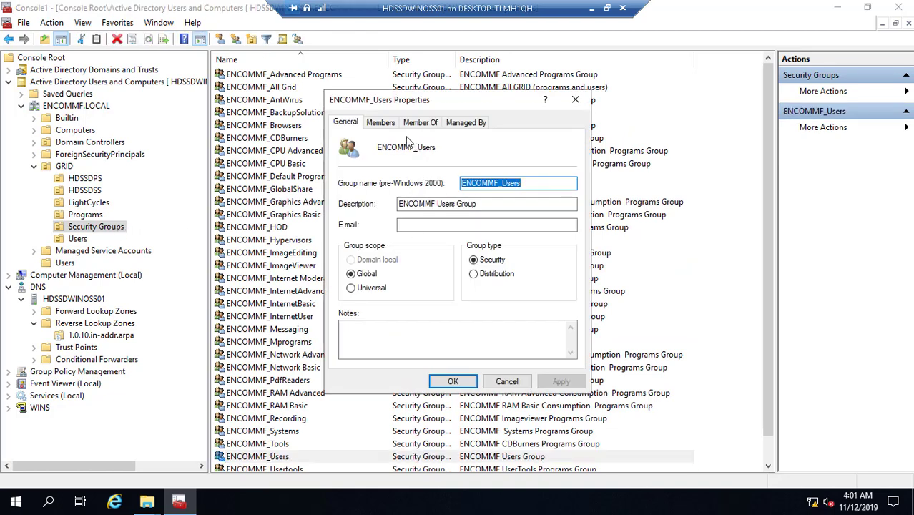
{"action": "left_click", "coordinate": [382, 123]}
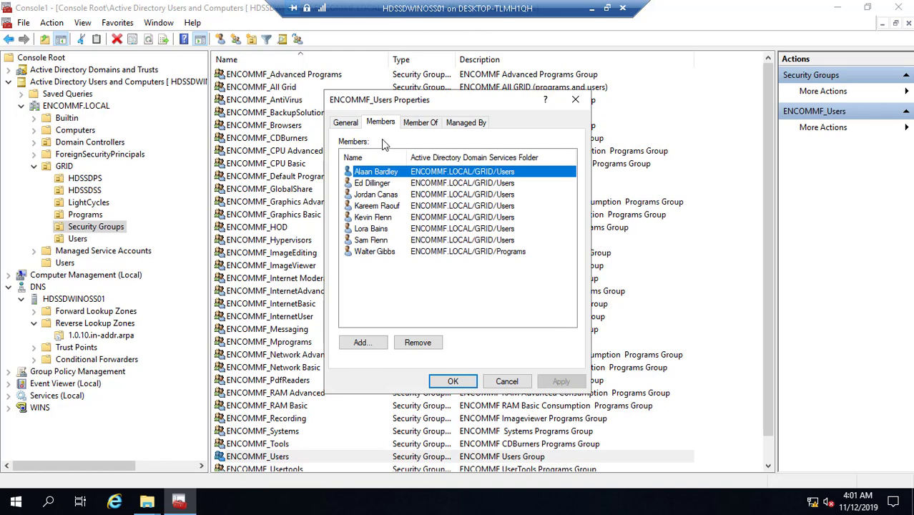
{"action": "left_click", "coordinate": [505, 382]}
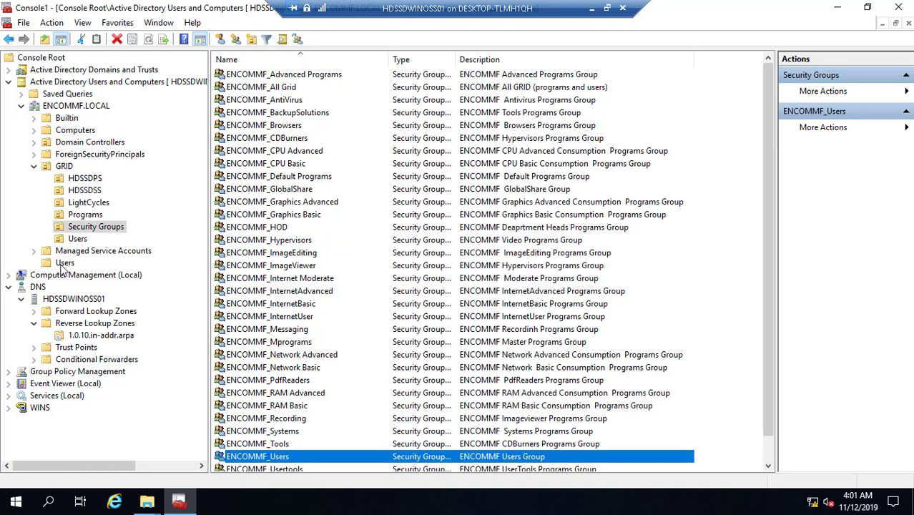
- Open the Domain Admins group's Members list and start adding a new member
{"action": "left_click", "coordinate": [64, 263]}
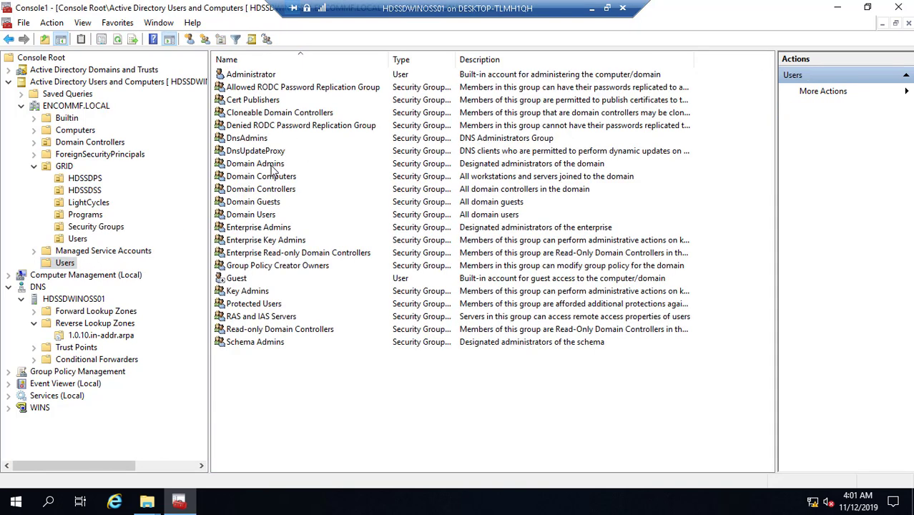
{"action": "double_click", "coordinate": [273, 166]}
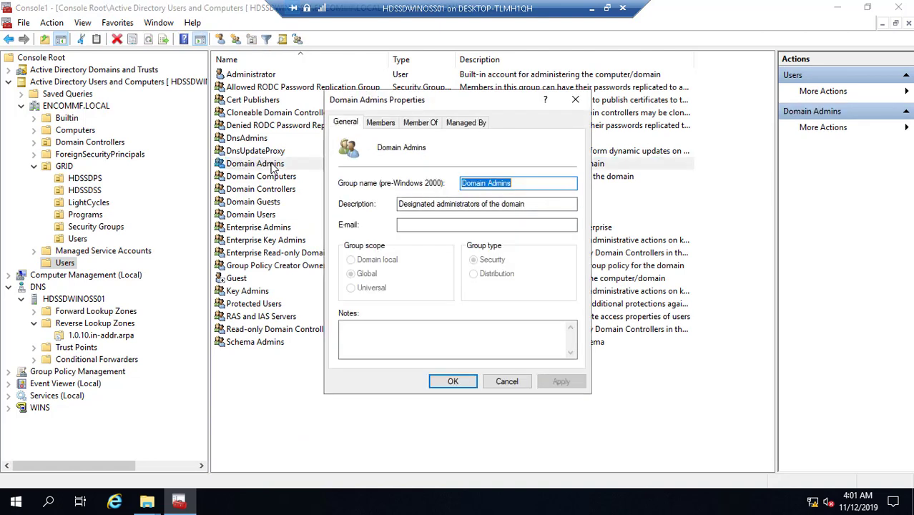
{"action": "left_click", "coordinate": [385, 126]}
{"action": "left_click", "coordinate": [363, 344]}
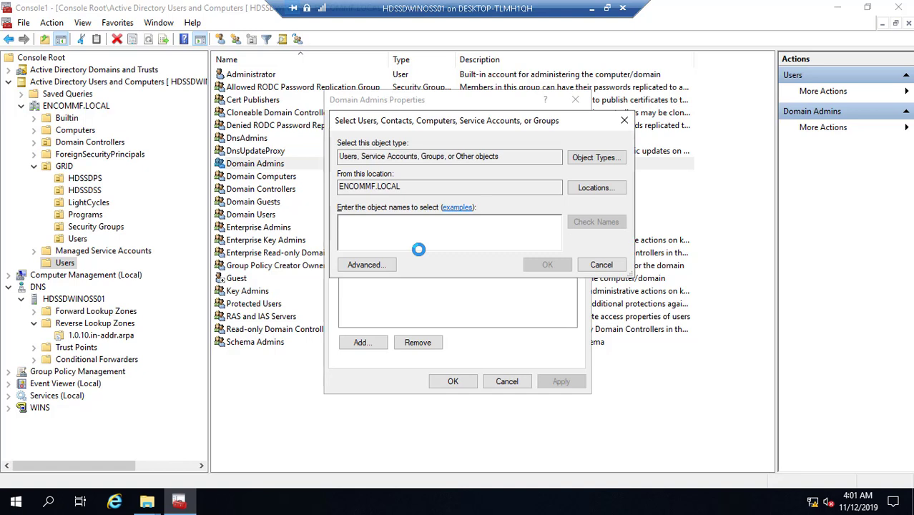
- Resolve the entered name to ENCOMMF_Users and apply it as a Domain Admins member
{"action": "type", "text": "EnCOMM"}
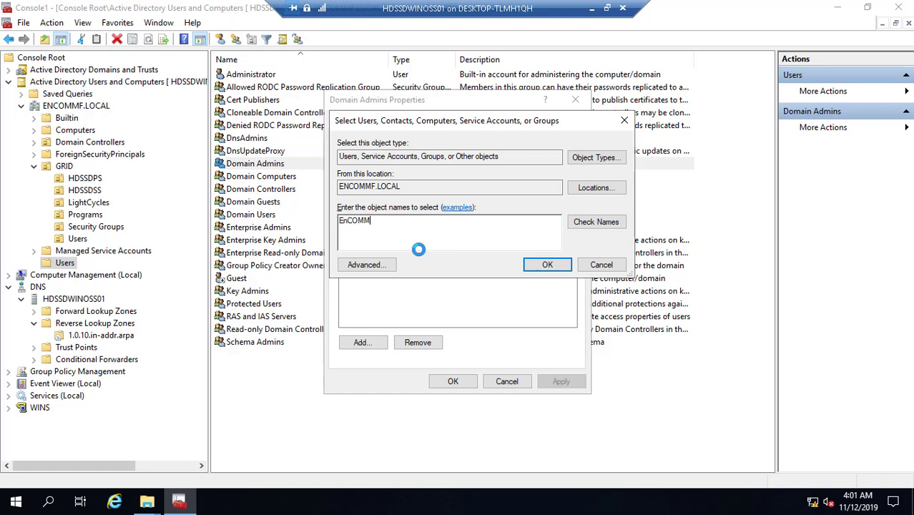
{"action": "key", "text": "BackSpace"}
{"action": "key", "text": "BackSpace"}
{"action": "key", "text": "BackSpace"}
{"action": "left_click", "coordinate": [591, 224]}
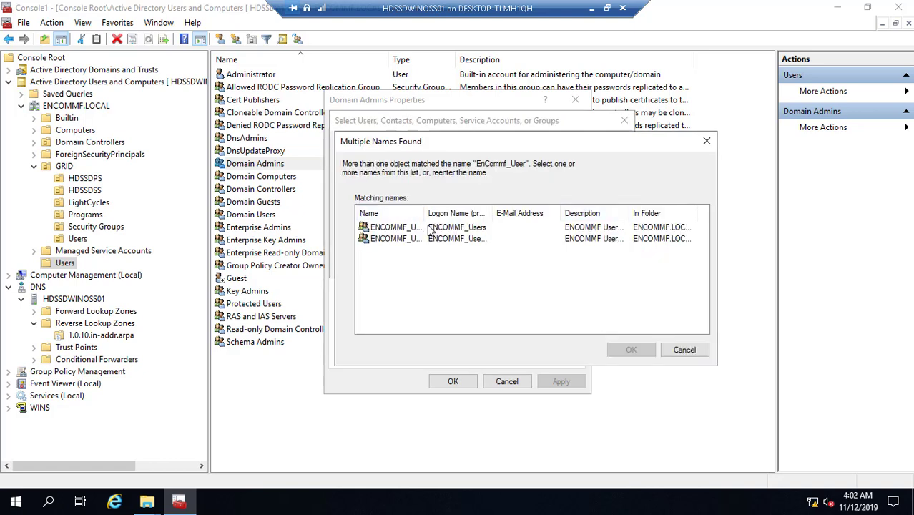
{"action": "left_click_drag", "start_coordinate": [422, 217], "coordinate": [477, 217]}
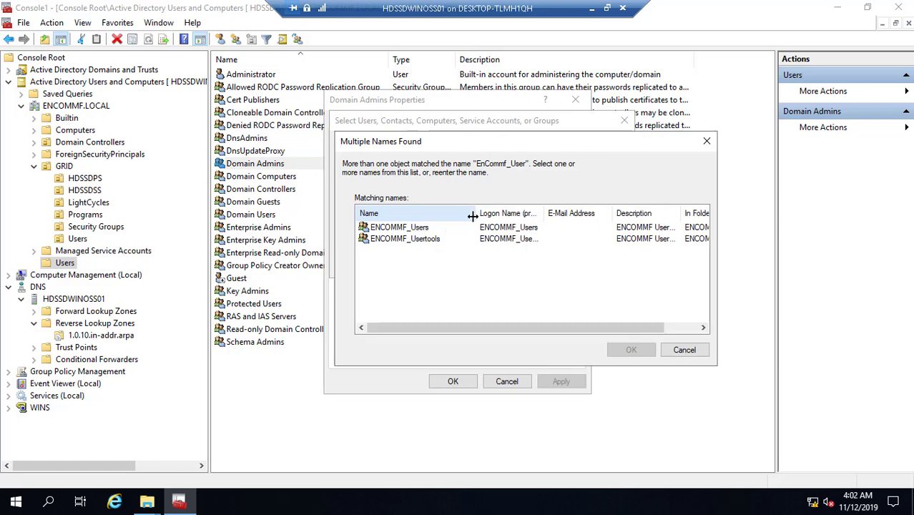
{"action": "left_click", "coordinate": [400, 228]}
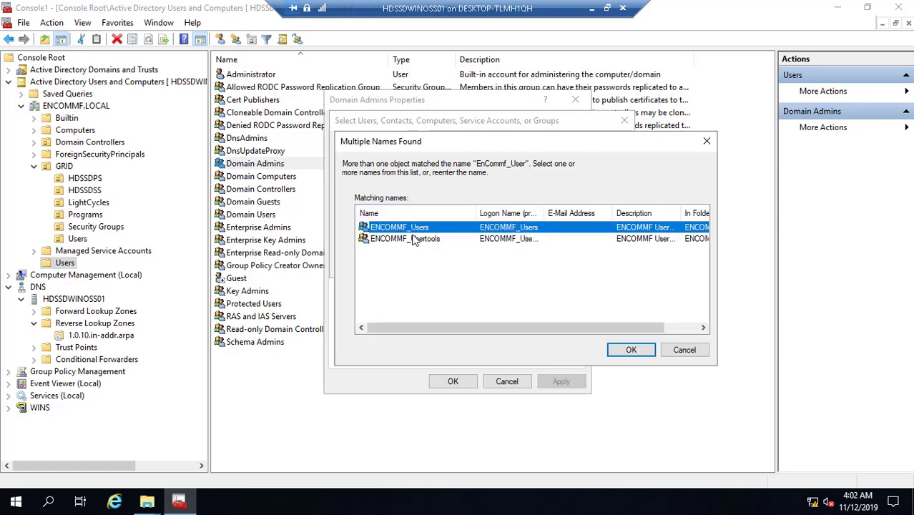
{"action": "left_click", "coordinate": [632, 350]}
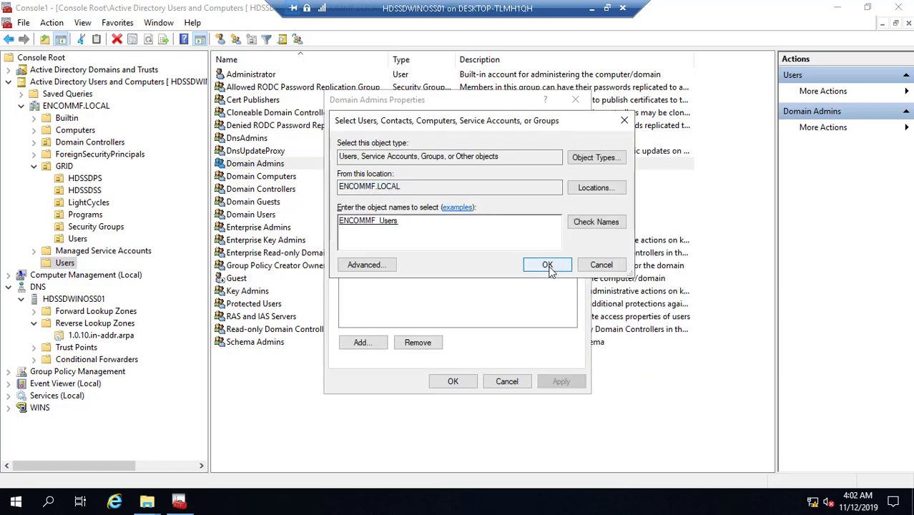
{"action": "left_click", "coordinate": [549, 265]}
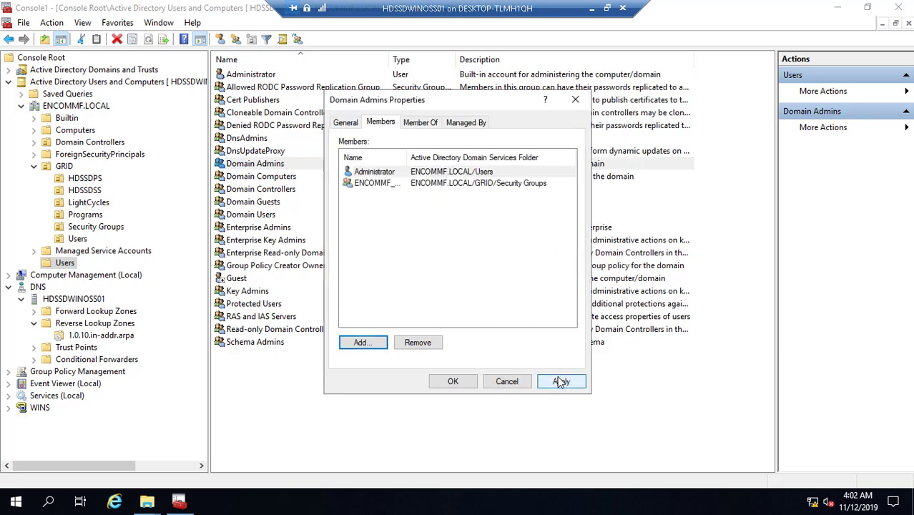
{"action": "left_click", "coordinate": [561, 381]}
{"action": "left_click", "coordinate": [455, 382]}
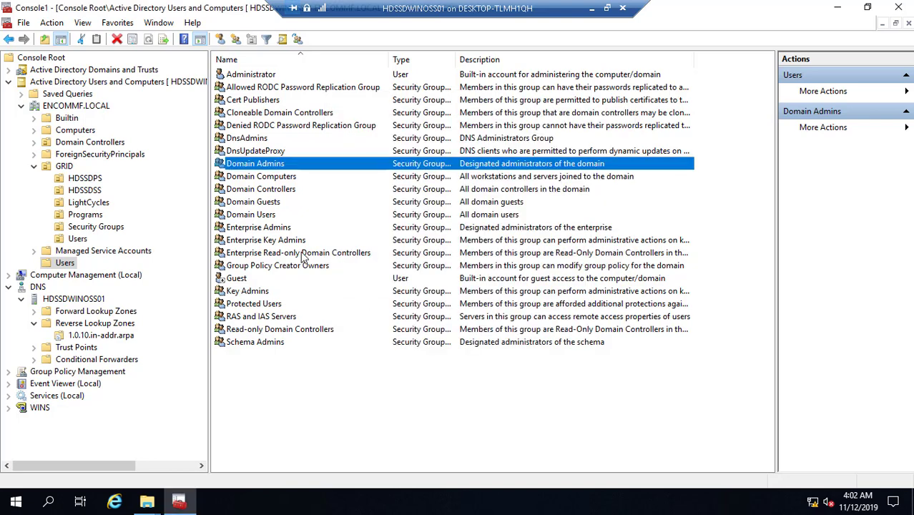
- Open the Enterprise Admins group's Members list and enter ENCOMMF_ as a new member
{"action": "double_click", "coordinate": [263, 229]}
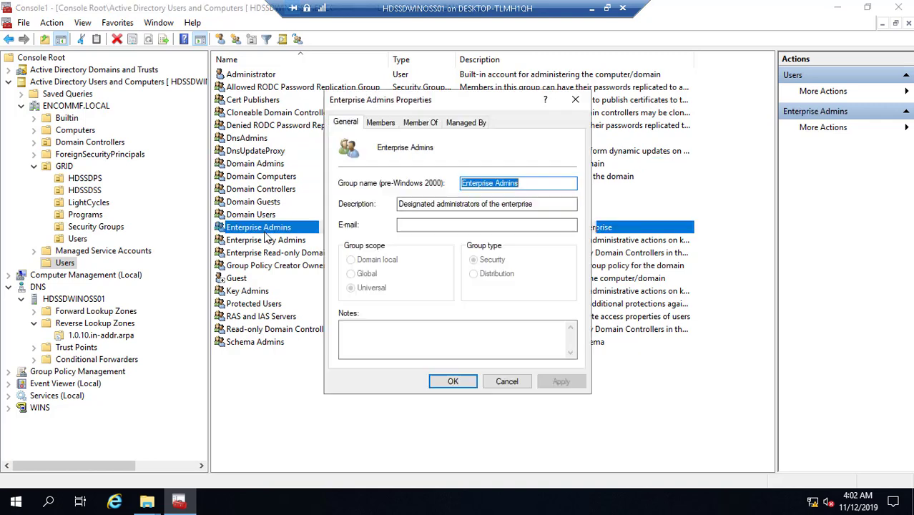
{"action": "left_click", "coordinate": [383, 125]}
{"action": "left_click", "coordinate": [363, 342]}
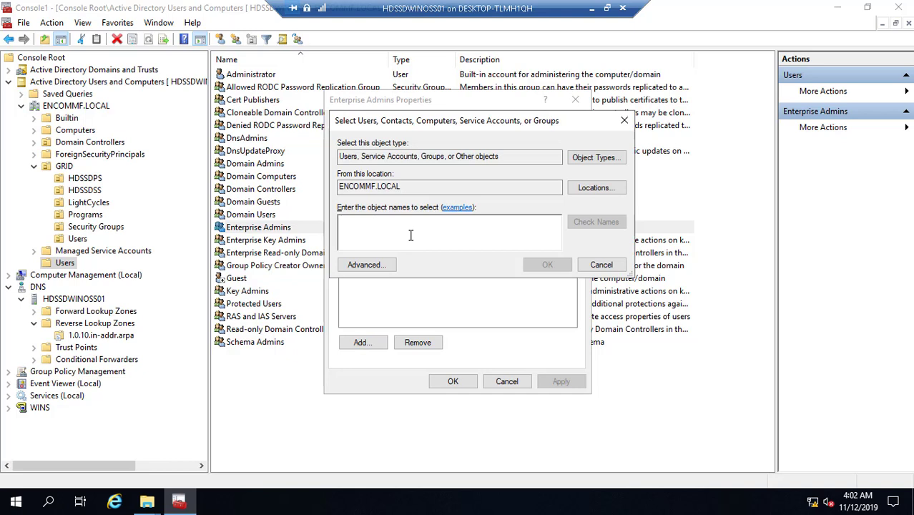
{"action": "type", "text": "E"}
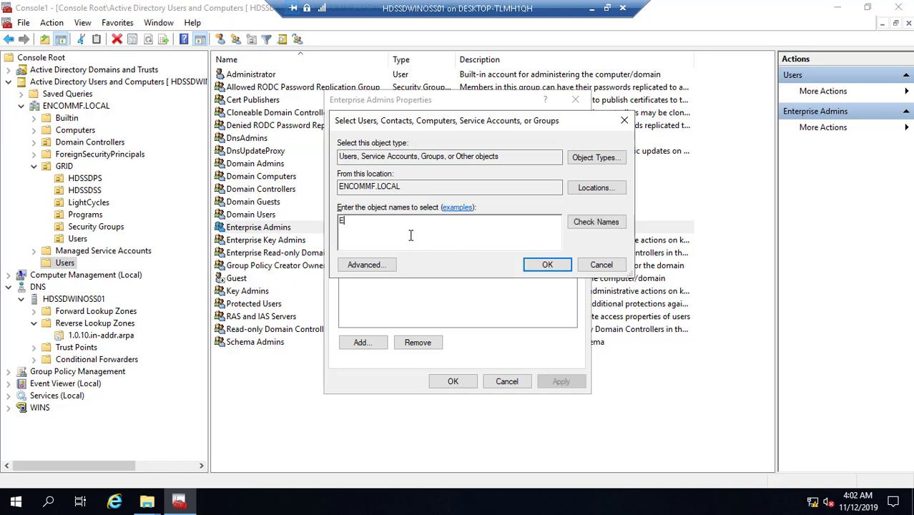
{"action": "type", "text": "NCOMMF_User"}
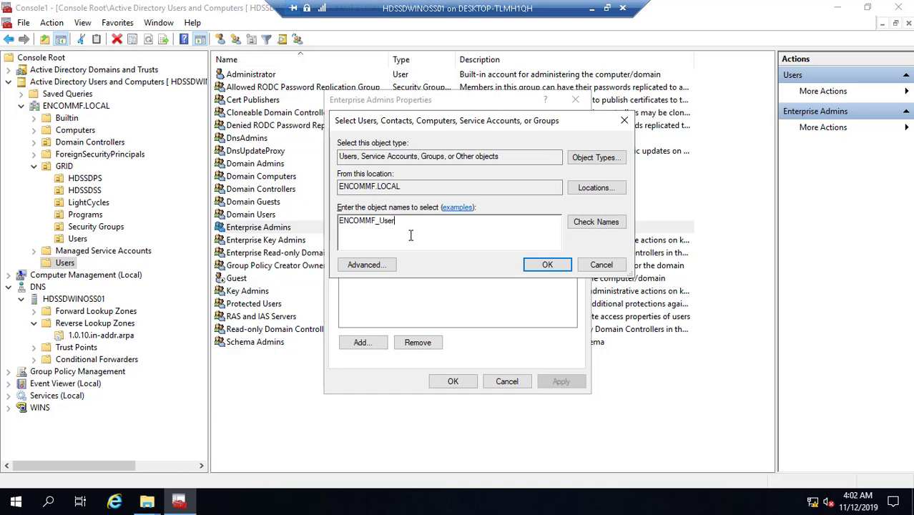
- Resolve the name to ENCOMMF_Users, add it to Enterprise Admins, and apply the change
{"action": "left_click", "coordinate": [594, 223]}
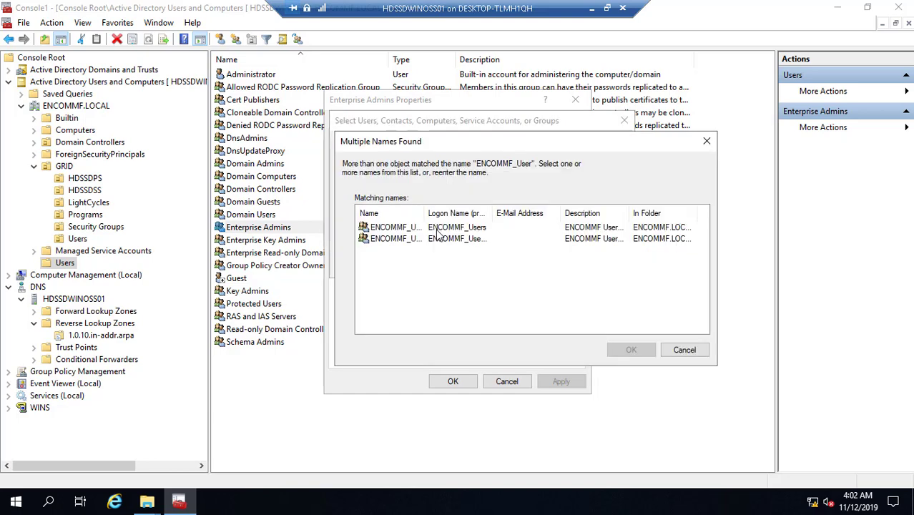
{"action": "left_click", "coordinate": [399, 229]}
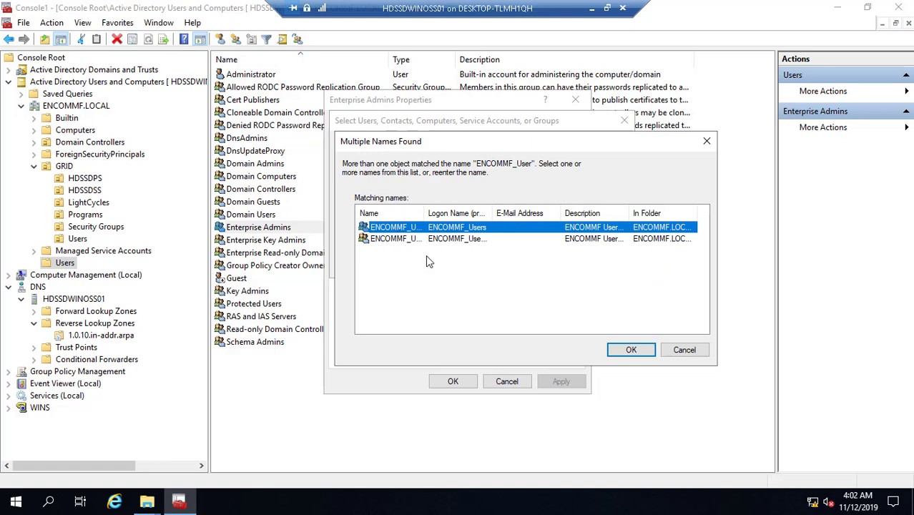
{"action": "left_click", "coordinate": [396, 240]}
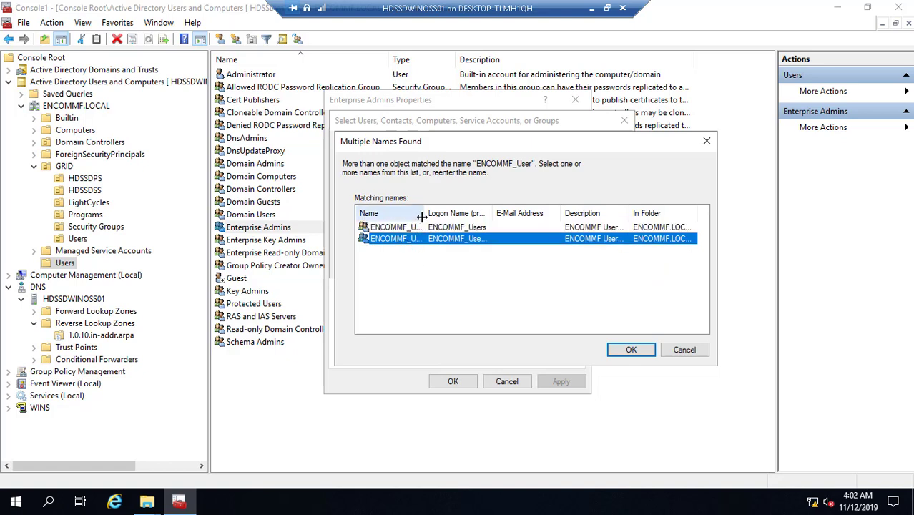
{"action": "left_click_drag", "start_coordinate": [423, 216], "coordinate": [469, 213]}
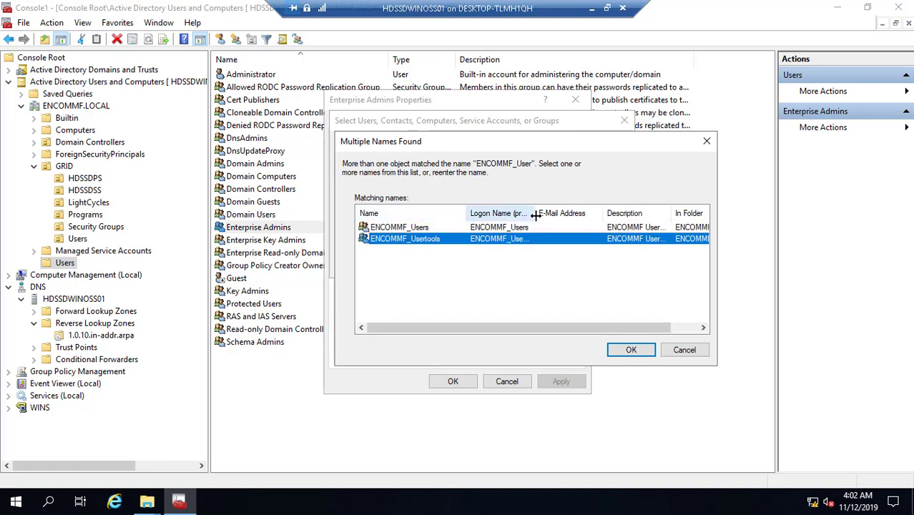
{"action": "left_click_drag", "start_coordinate": [536, 214], "coordinate": [577, 213]}
{"action": "left_click", "coordinate": [412, 226]}
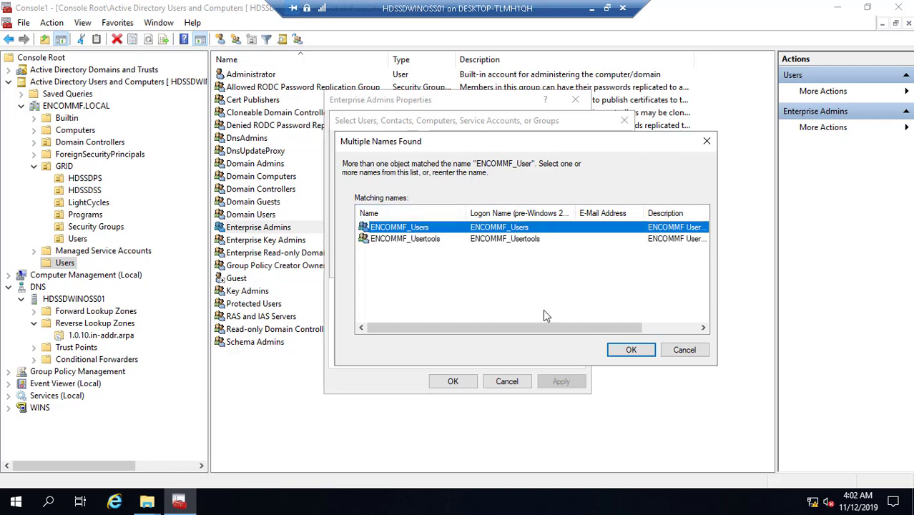
{"action": "left_click", "coordinate": [619, 351]}
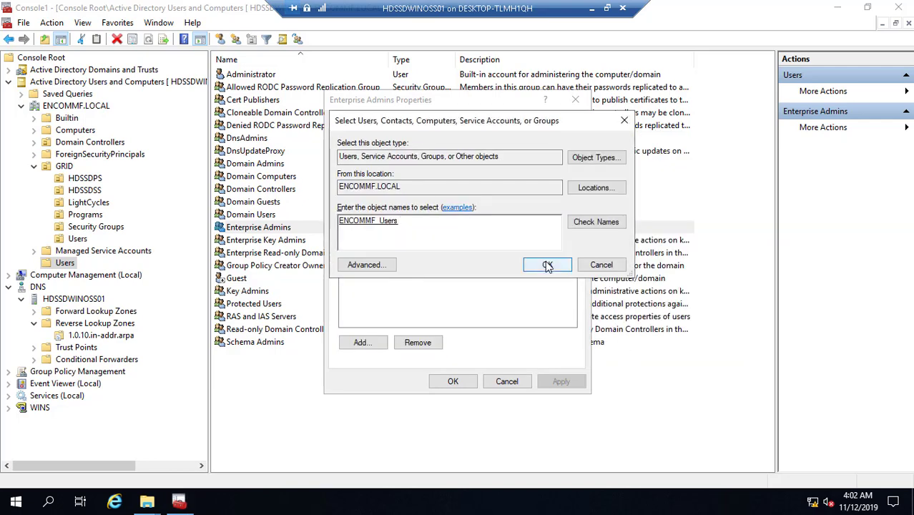
{"action": "left_click", "coordinate": [548, 265]}
{"action": "left_click", "coordinate": [547, 380]}
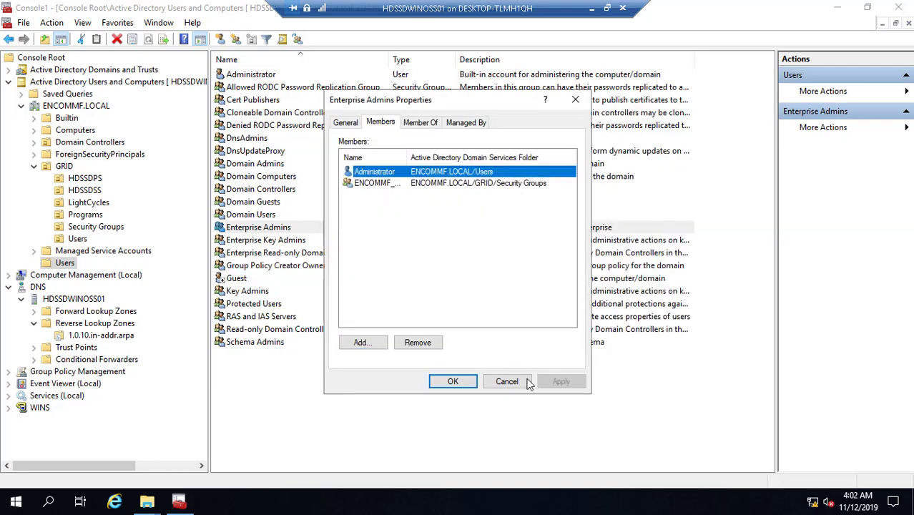
{"action": "left_click", "coordinate": [462, 382]}
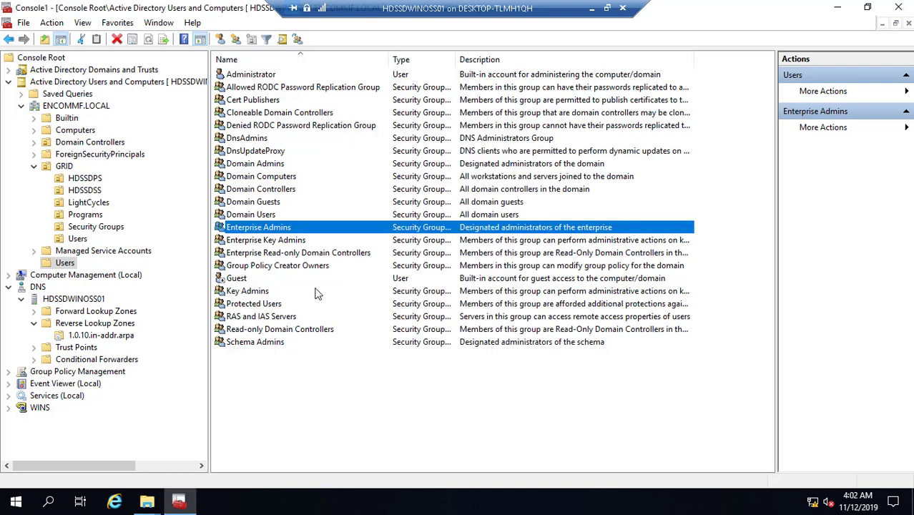
- Make ENCOMMF_Users a member of the Schema Admins group and apply the change
{"action": "double_click", "coordinate": [265, 343]}
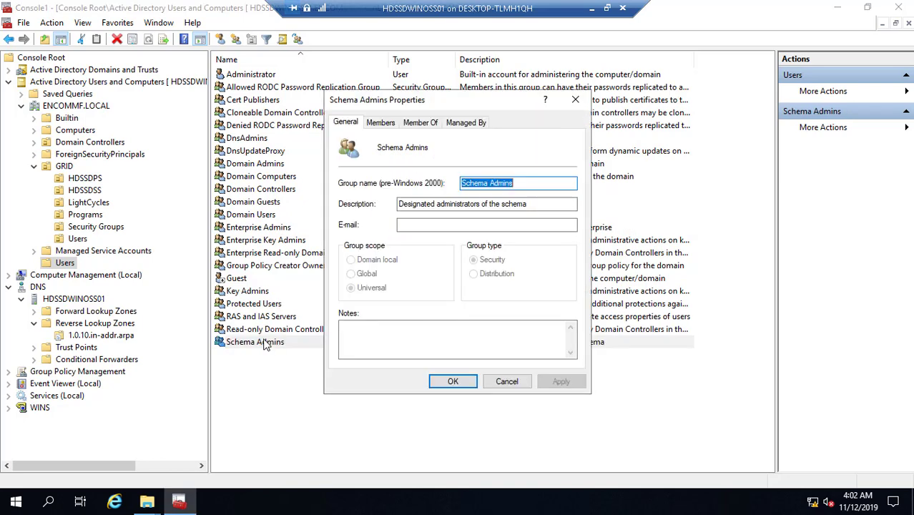
{"action": "left_click", "coordinate": [382, 123]}
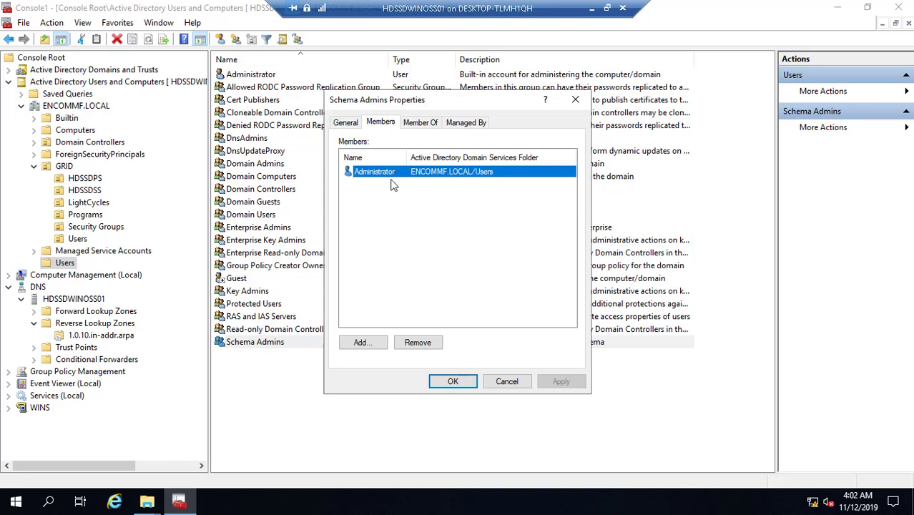
{"action": "left_click", "coordinate": [368, 345]}
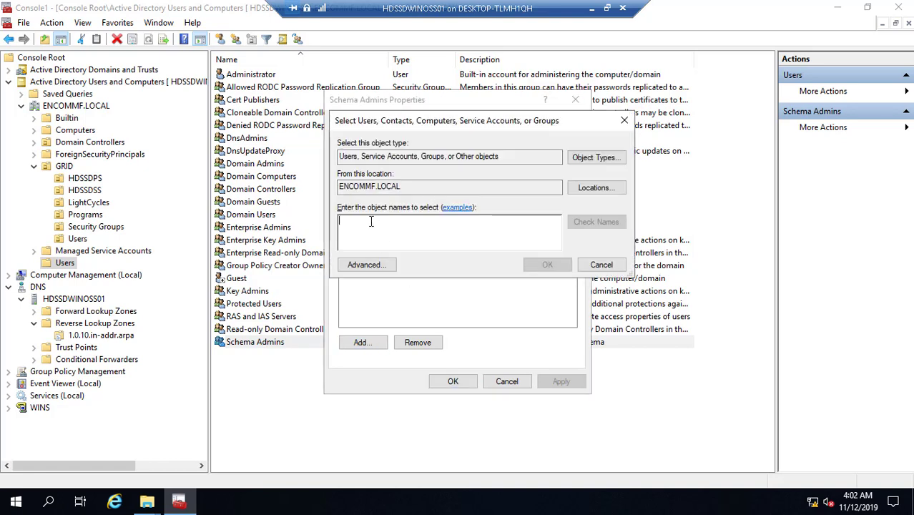
{"action": "type", "text": "ENCOMMF_Users"}
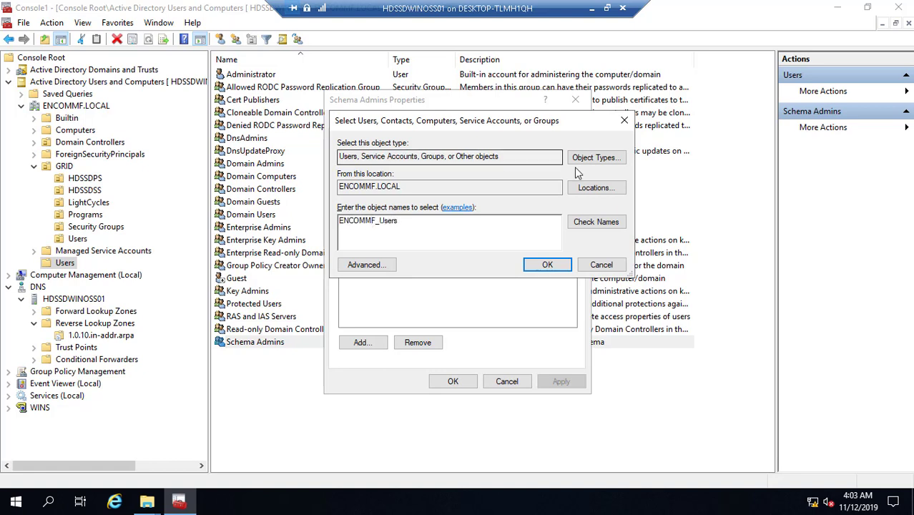
{"action": "left_click", "coordinate": [596, 221]}
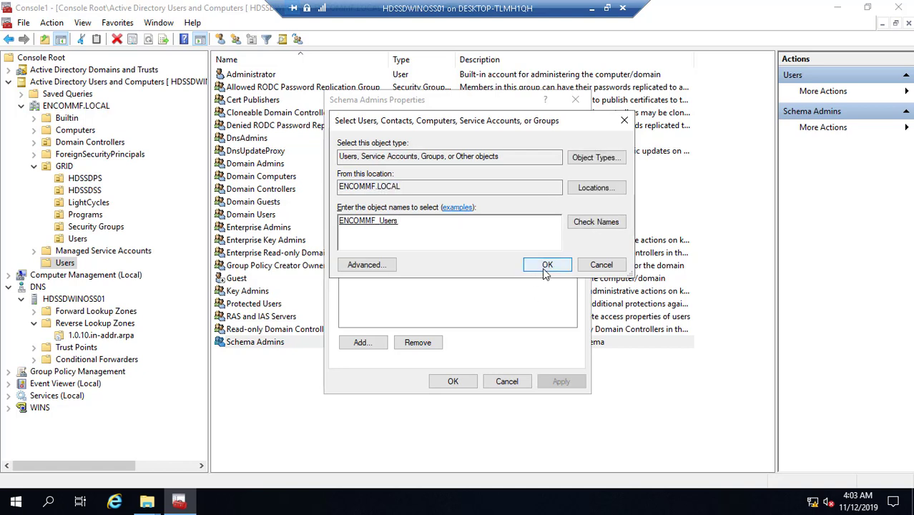
{"action": "left_click", "coordinate": [547, 265]}
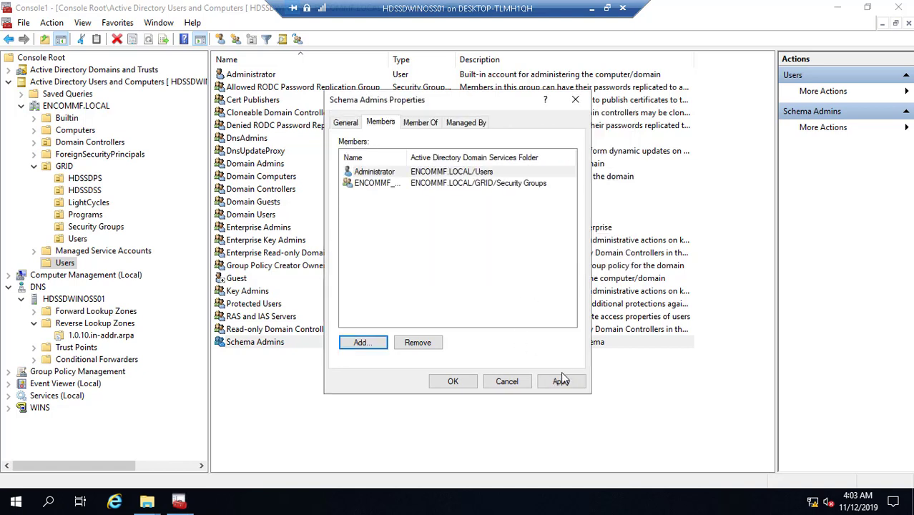
{"action": "left_click", "coordinate": [563, 382]}
{"action": "left_click", "coordinate": [451, 382]}
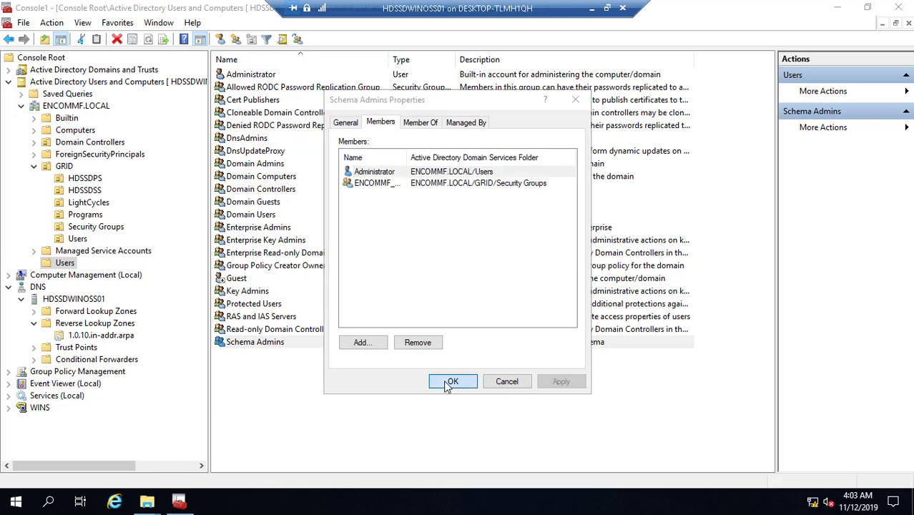
- Browse the ENCOMMF.LOCAL Builtin container and widen the Name column to read the group names
{"action": "left_click", "coordinate": [66, 107]}
{"action": "left_click", "coordinate": [66, 118]}
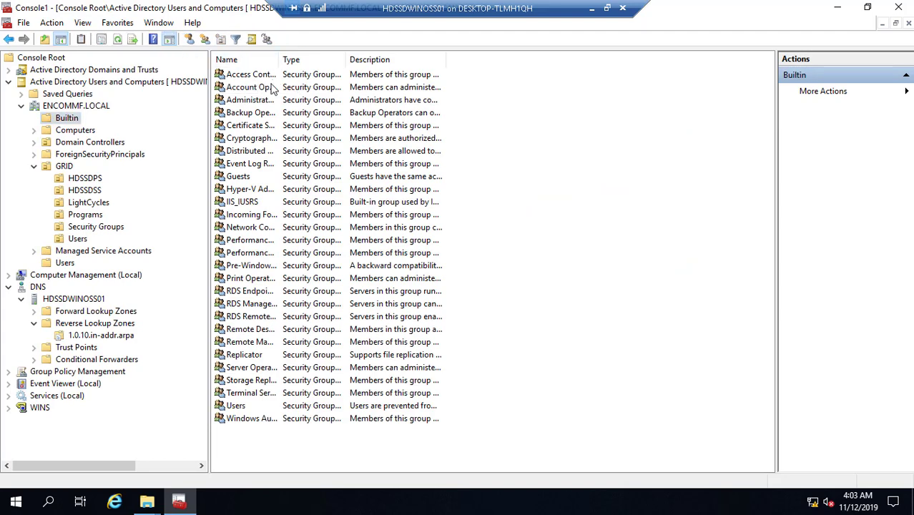
{"action": "left_click_drag", "start_coordinate": [278, 60], "coordinate": [349, 60]}
- Add ENCOMMF_Users to the Administrators group, then list the Programs and GRID Users OU accounts
{"action": "left_click", "coordinate": [268, 101]}
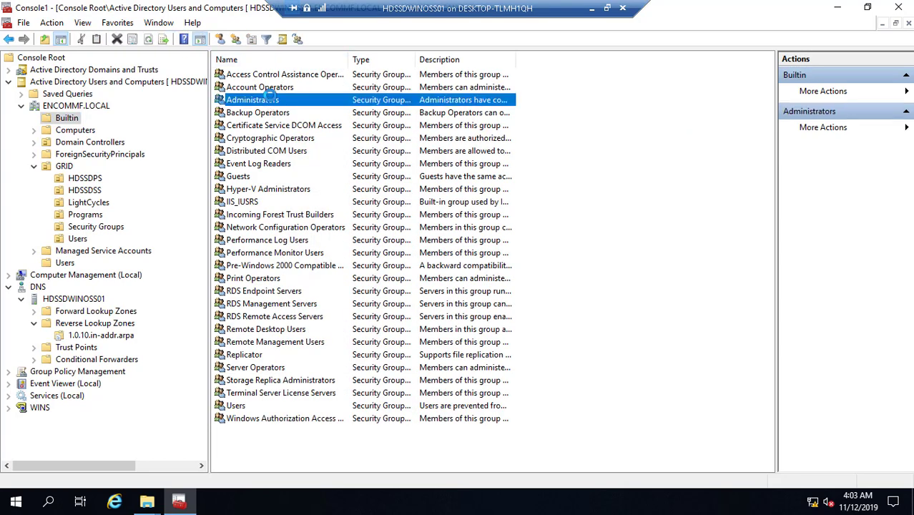
{"action": "double_click", "coordinate": [307, 99]}
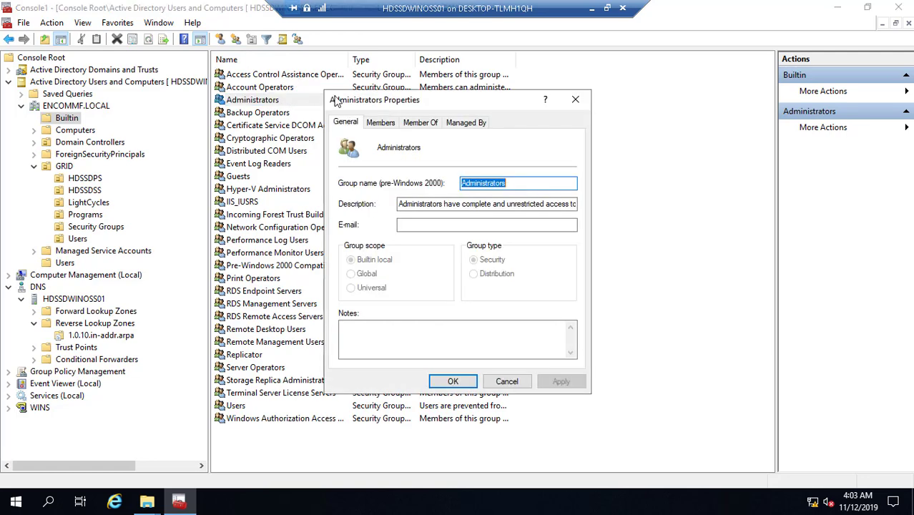
{"action": "left_click", "coordinate": [378, 123]}
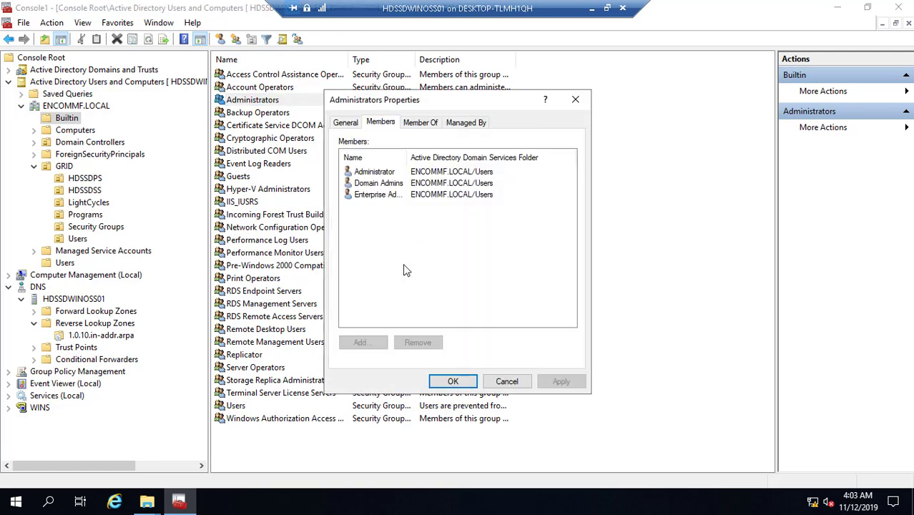
{"action": "left_click", "coordinate": [378, 343]}
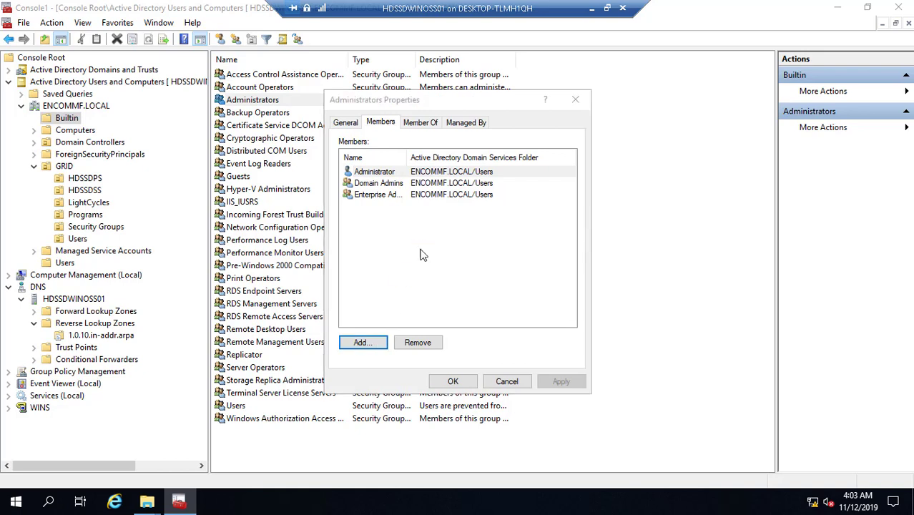
{"action": "type", "text": "E"}
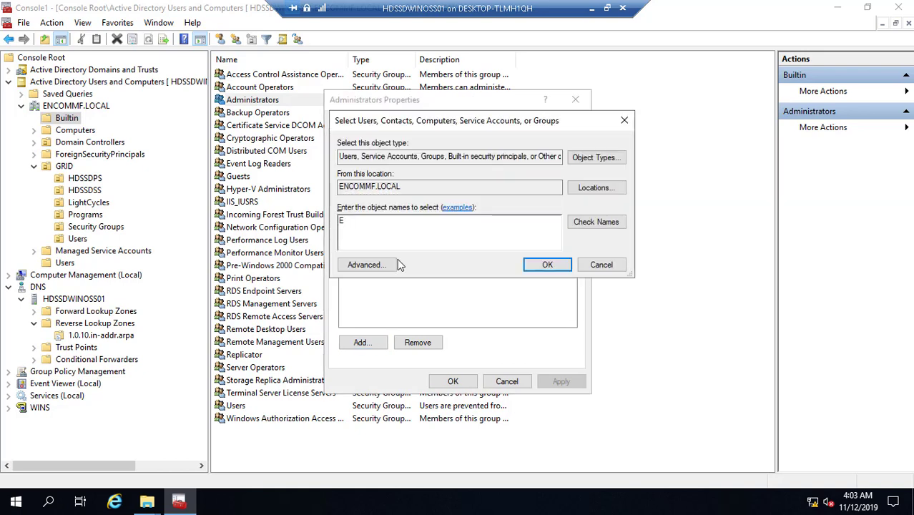
{"action": "type", "text": "NCOMMF_USers"}
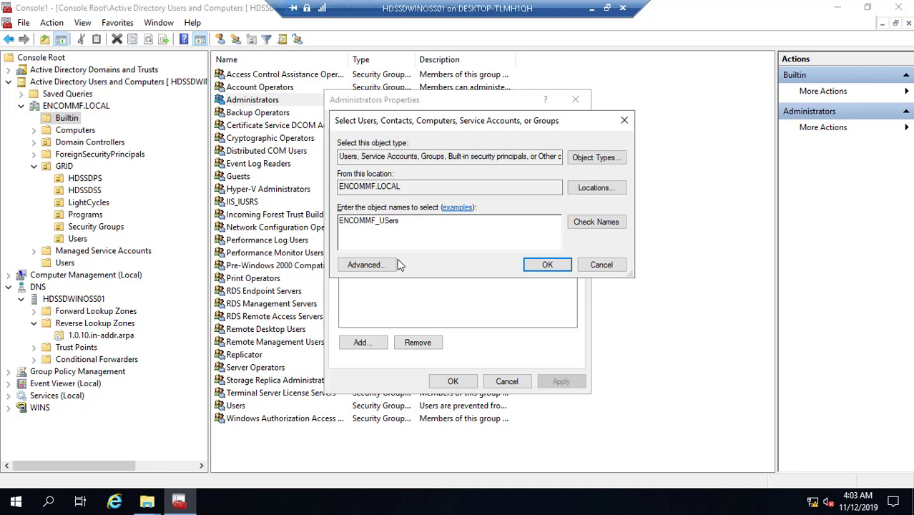
{"action": "left_click", "coordinate": [598, 223]}
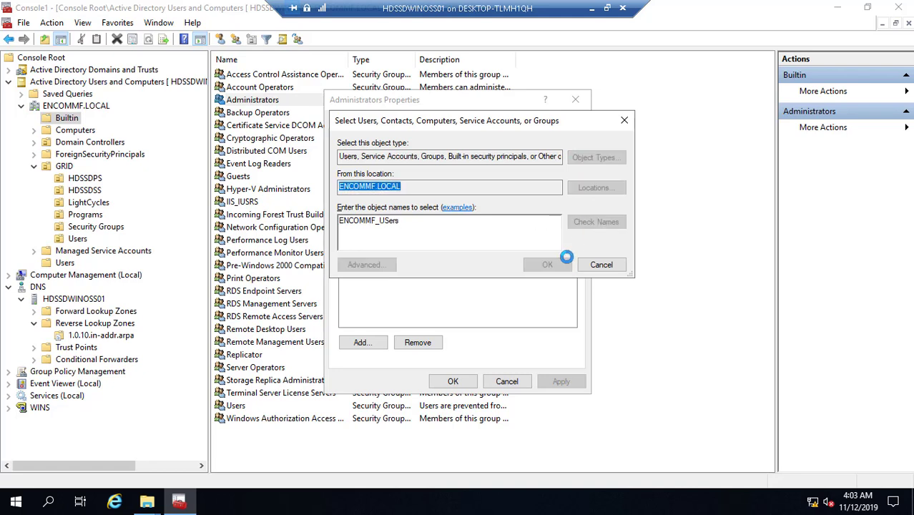
{"action": "left_click", "coordinate": [547, 265]}
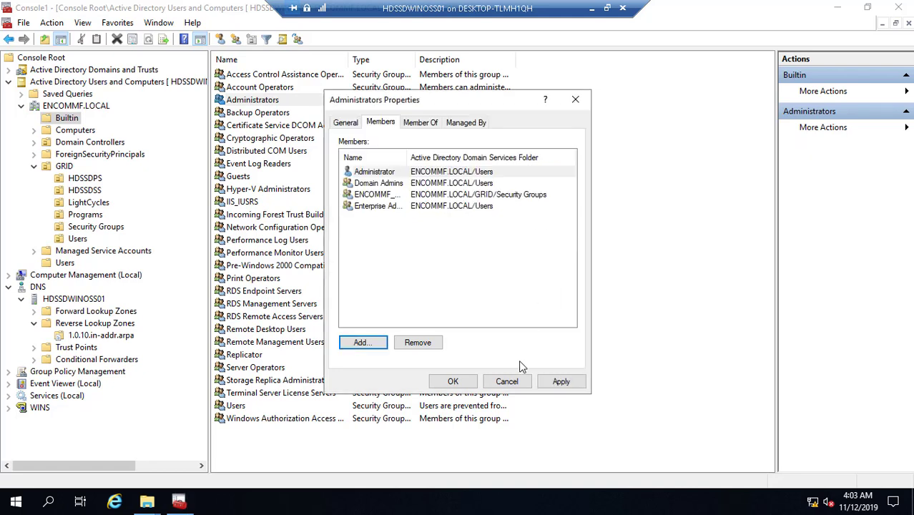
{"action": "left_click", "coordinate": [562, 382]}
{"action": "left_click", "coordinate": [454, 383]}
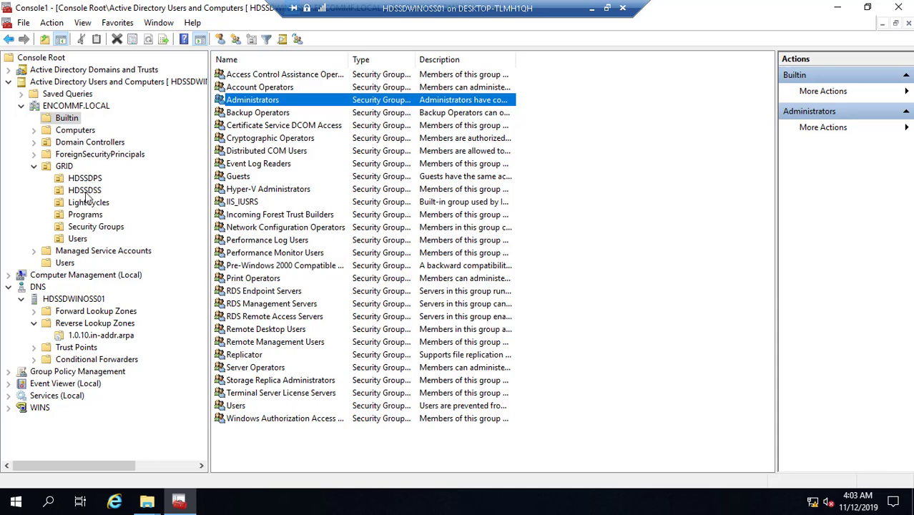
{"action": "left_click", "coordinate": [92, 216]}
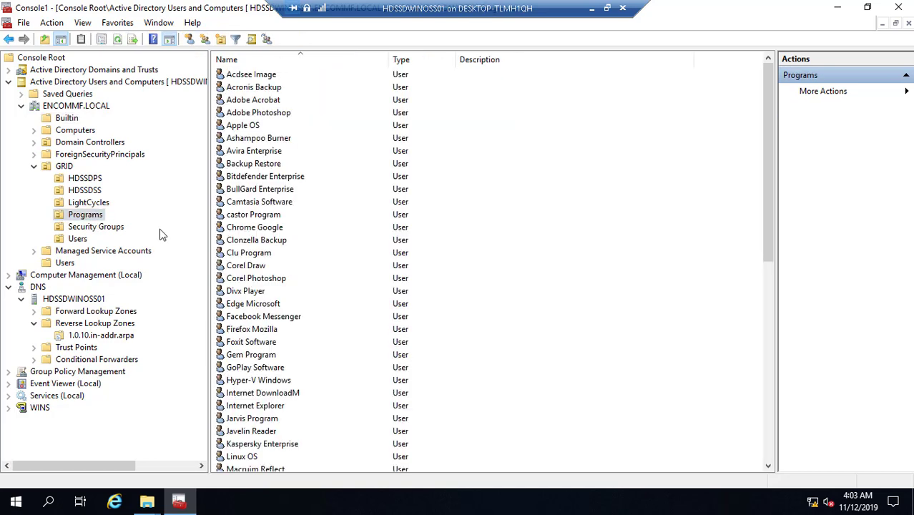
{"action": "left_click", "coordinate": [78, 241]}
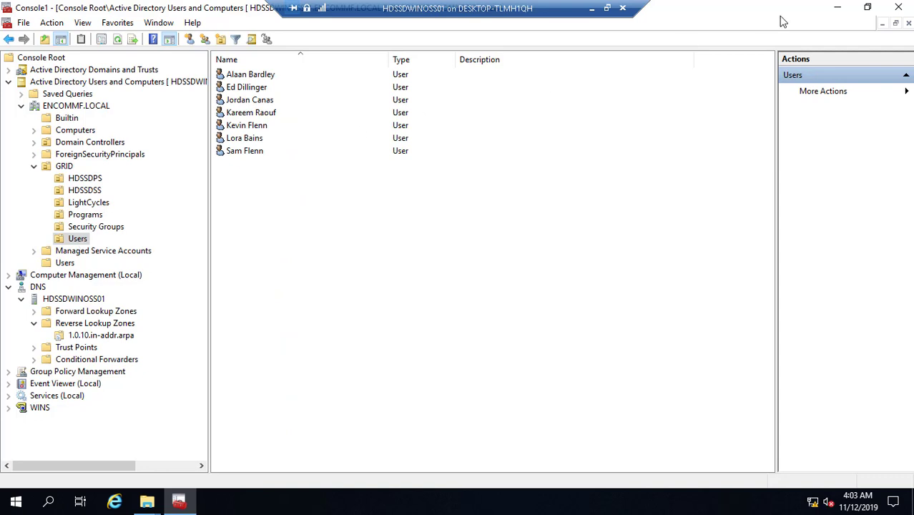
- Minimize the console, close the Import-Marvel-master Explorer window and bring back This PC
{"action": "left_click", "coordinate": [839, 10]}
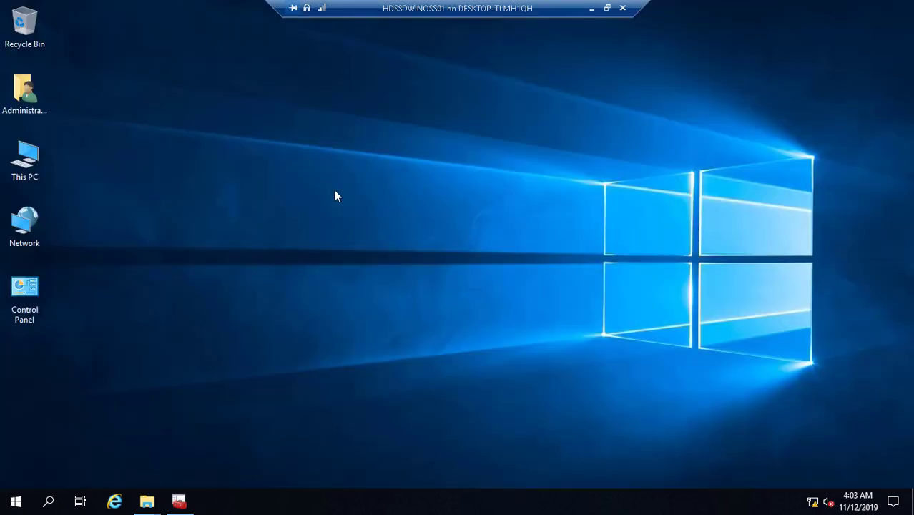
{"action": "left_click", "coordinate": [147, 501]}
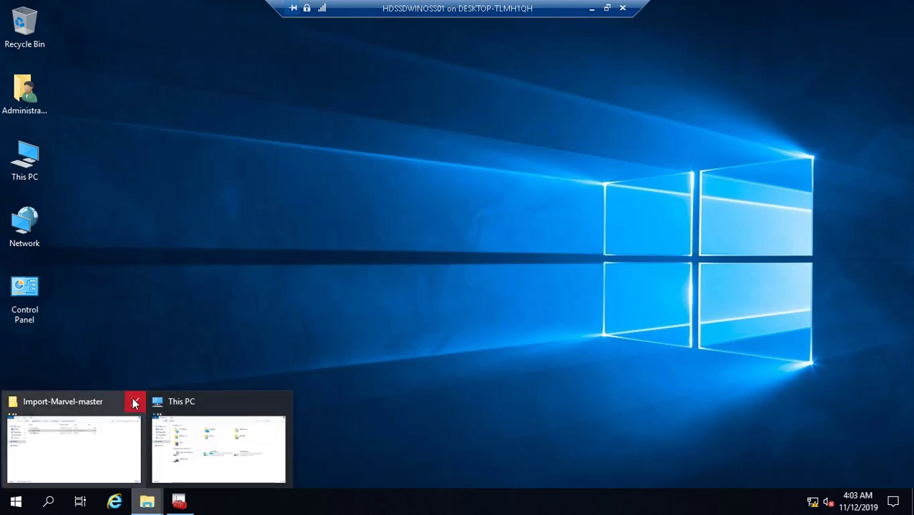
{"action": "left_click", "coordinate": [134, 404]}
{"action": "left_click", "coordinate": [153, 448]}
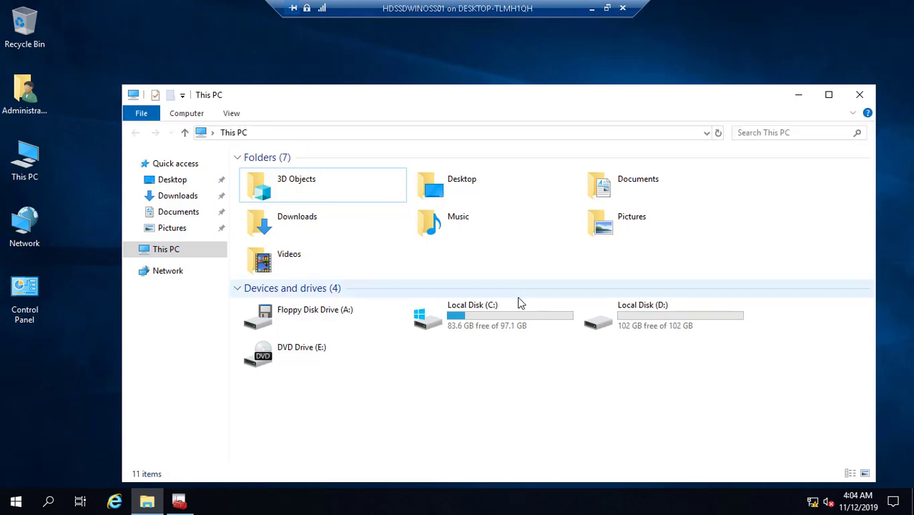
- Go to D:\TronLab\DCDomain and open the Backgrounds folder's Properties
{"action": "left_click", "coordinate": [611, 316]}
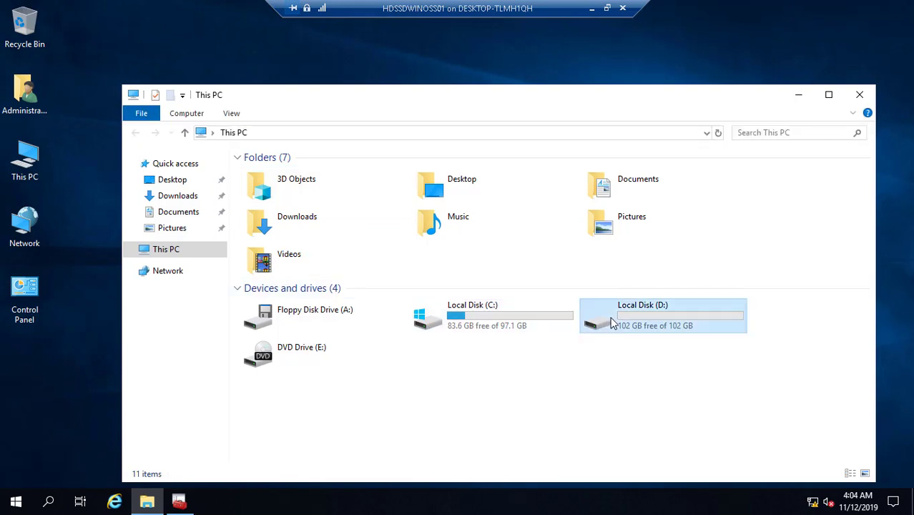
{"action": "key", "text": "Return"}
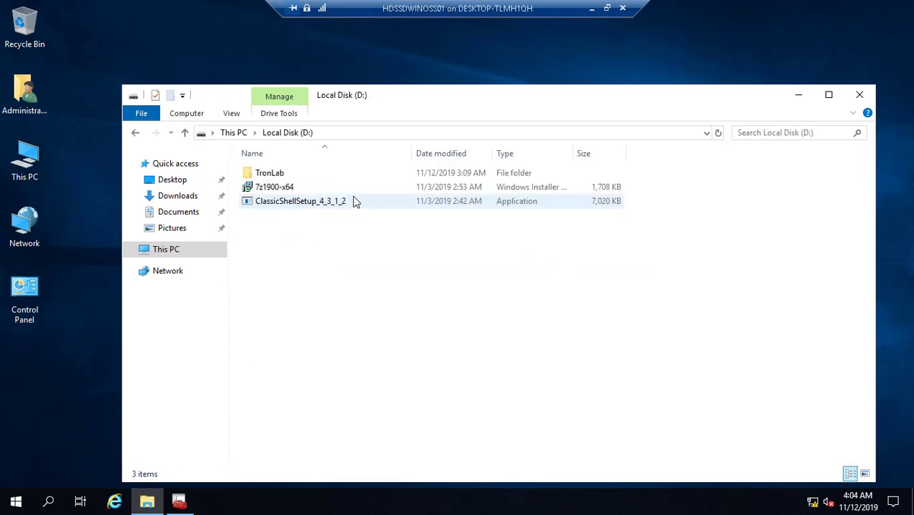
{"action": "double_click", "coordinate": [276, 175]}
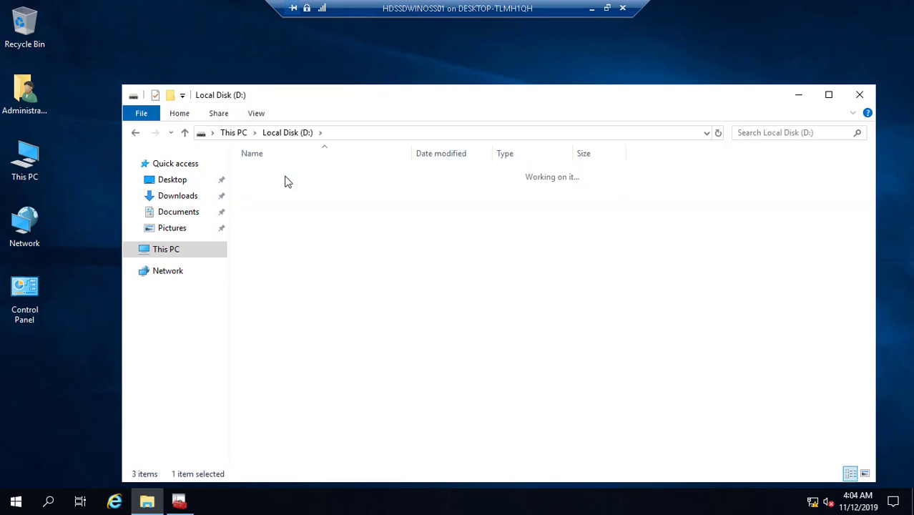
{"action": "double_click", "coordinate": [276, 176]}
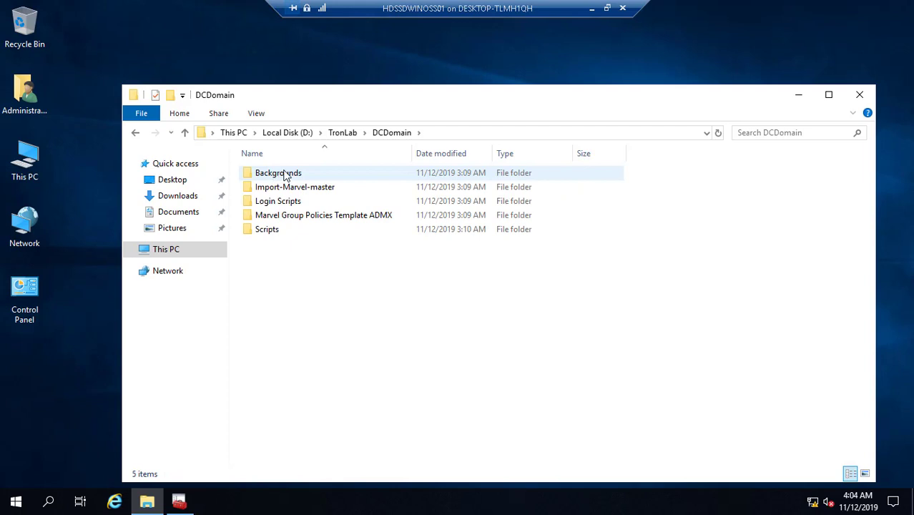
{"action": "left_click", "coordinate": [284, 175]}
{"action": "right_click", "coordinate": [285, 175]}
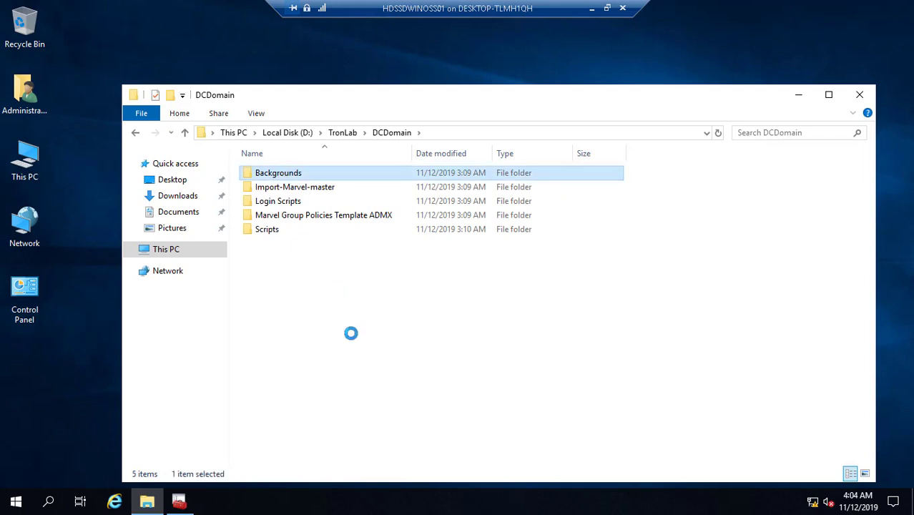
{"action": "left_click", "coordinate": [370, 442]}
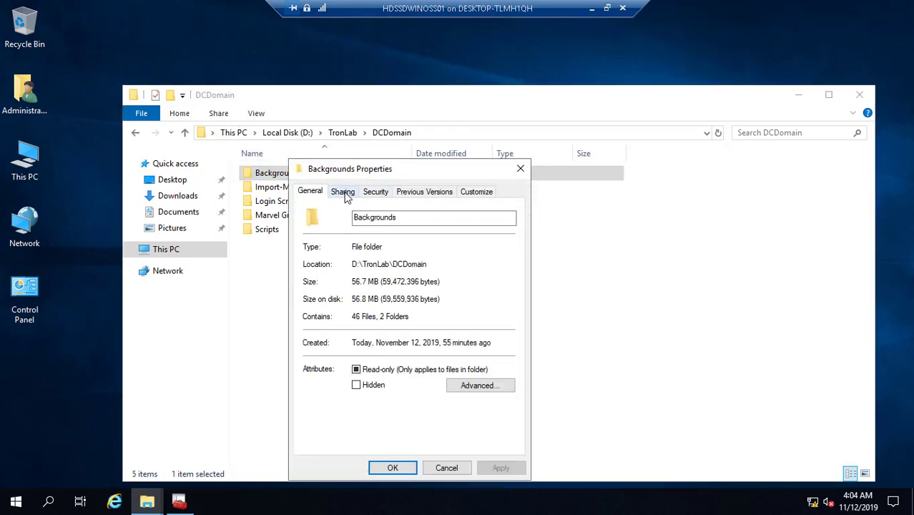
- Turn on Advanced Sharing for Backgrounds and remove Everyone from the share permissions
{"action": "left_click", "coordinate": [345, 194]}
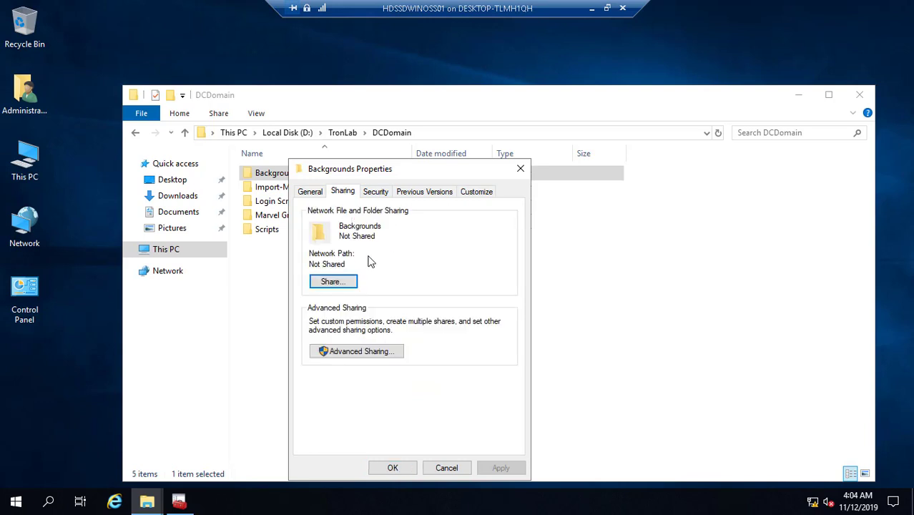
{"action": "left_click", "coordinate": [375, 354]}
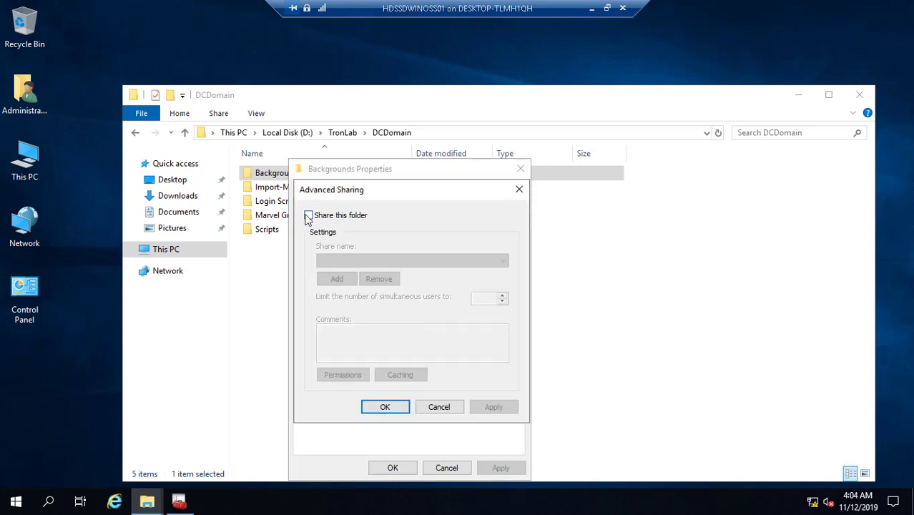
{"action": "left_click", "coordinate": [309, 215]}
{"action": "left_click", "coordinate": [343, 376]}
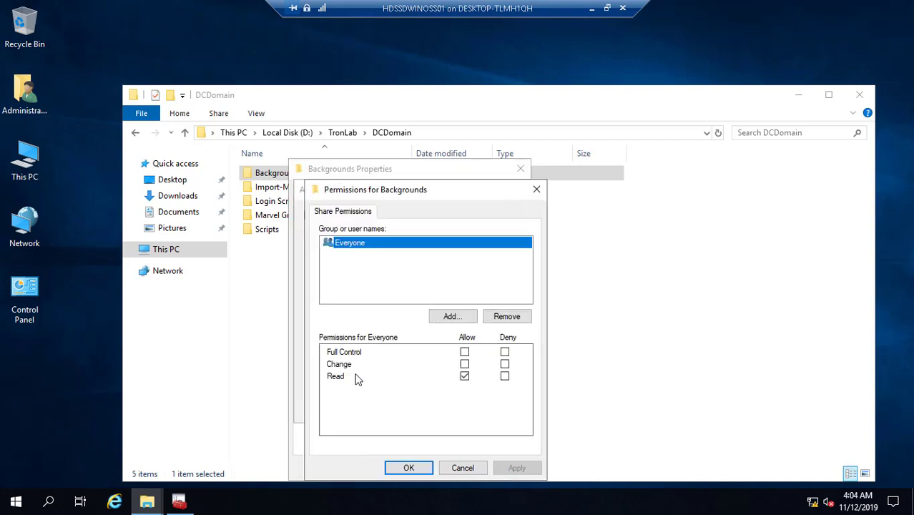
{"action": "left_click", "coordinate": [492, 317]}
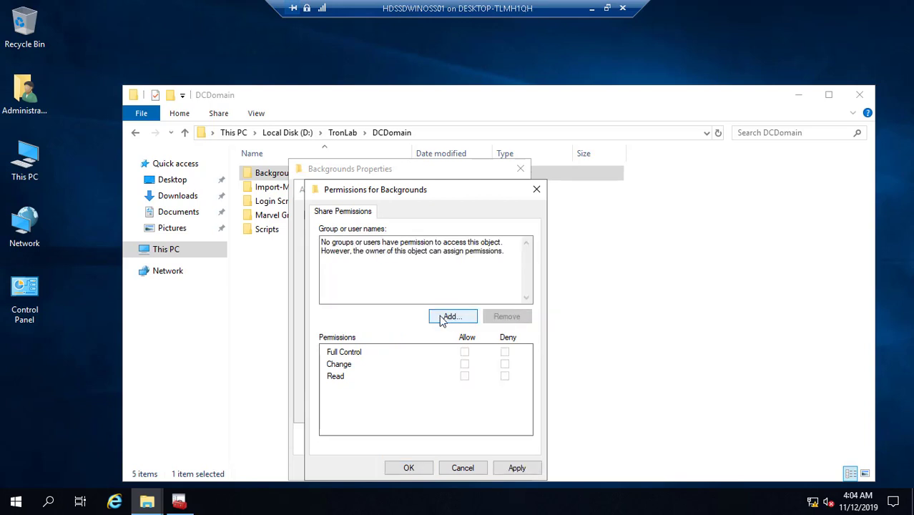
- Add Domain Users and ENCOMMF_All Grid to the share permissions
{"action": "left_click", "coordinate": [450, 317]}
{"action": "type", "text": "Domain"}
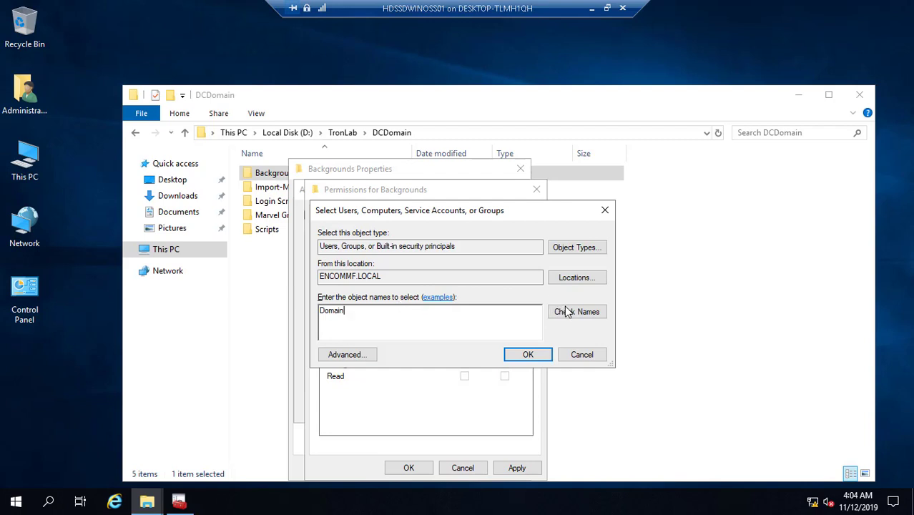
{"action": "left_click", "coordinate": [565, 312]}
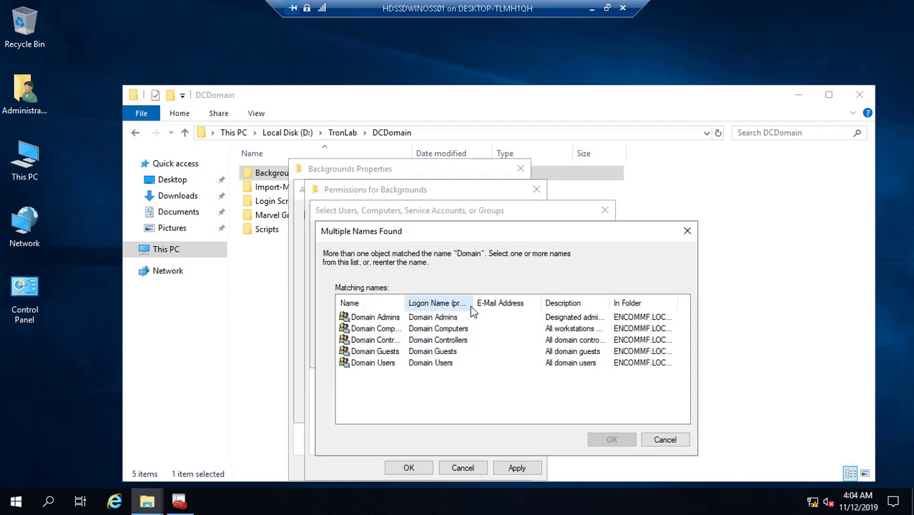
{"action": "left_click_drag", "start_coordinate": [408, 306], "coordinate": [439, 304]}
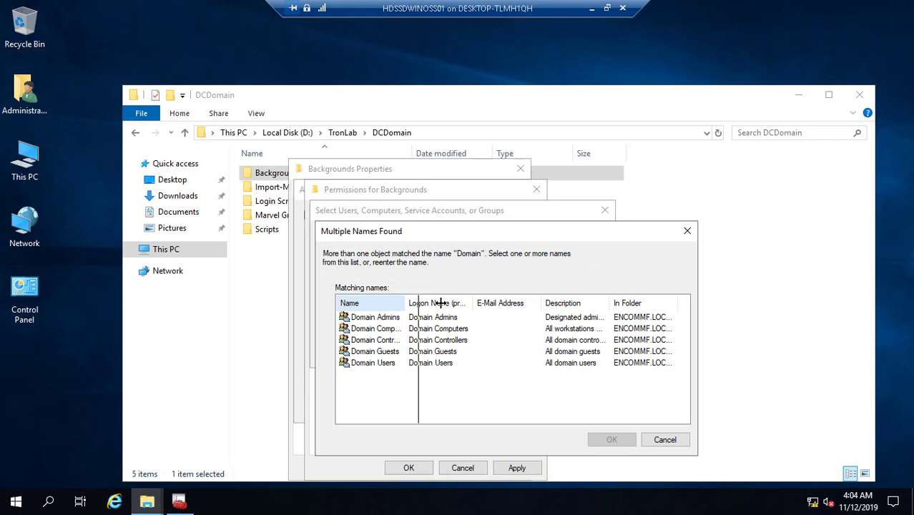
{"action": "left_click", "coordinate": [390, 365]}
{"action": "left_click", "coordinate": [611, 441]}
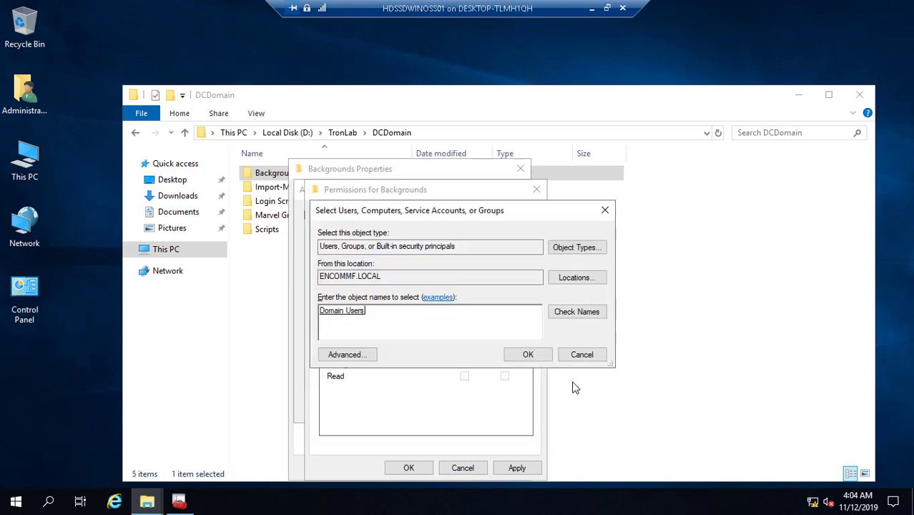
{"action": "left_click", "coordinate": [531, 356]}
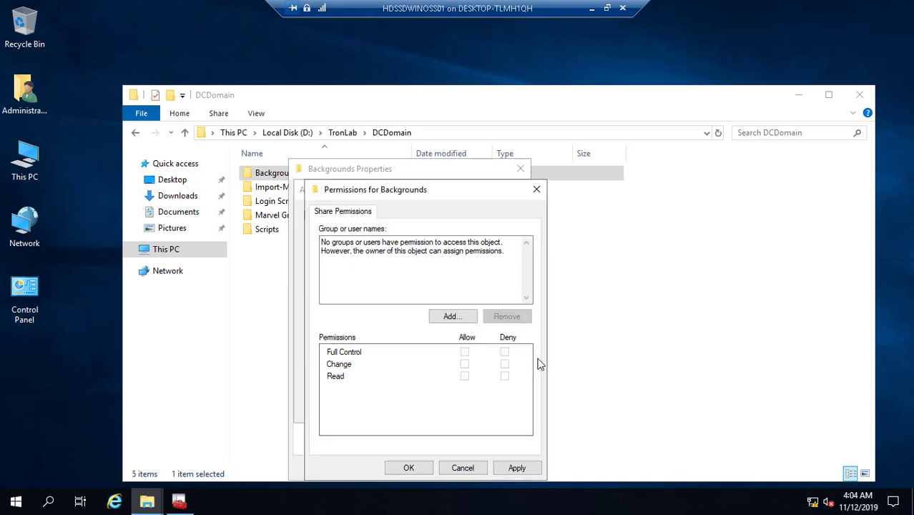
{"action": "left_click", "coordinate": [458, 316]}
{"action": "type", "text": "ENCOMMF"}
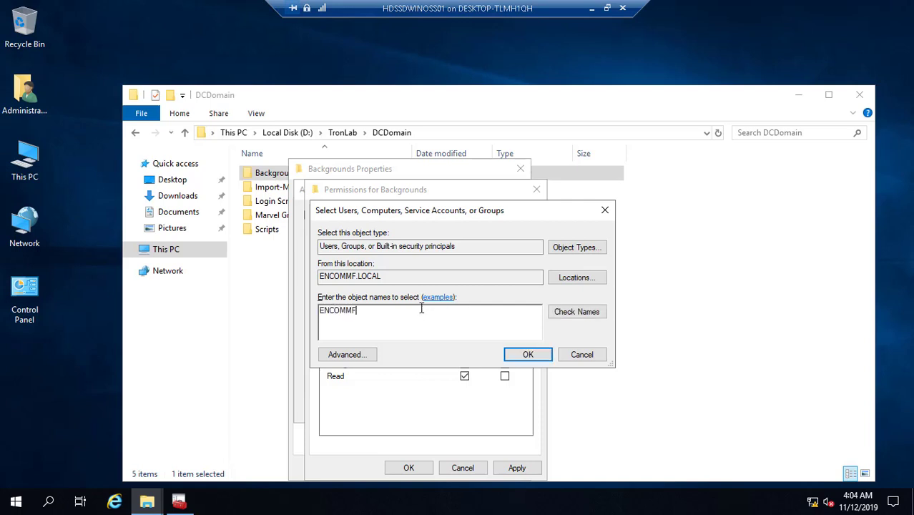
{"action": "type", "text": "_All Grid"}
{"action": "left_click", "coordinate": [527, 354]}
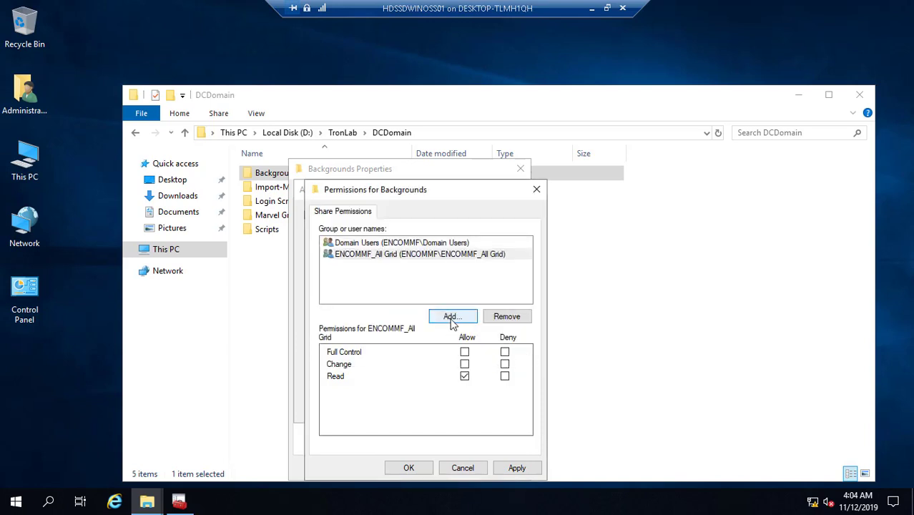
- Add ENCOMMF_Users with Full Control to the share and apply the sharing settings
{"action": "left_click", "coordinate": [451, 318]}
{"action": "type", "text": "ENCOMMF_USERS"}
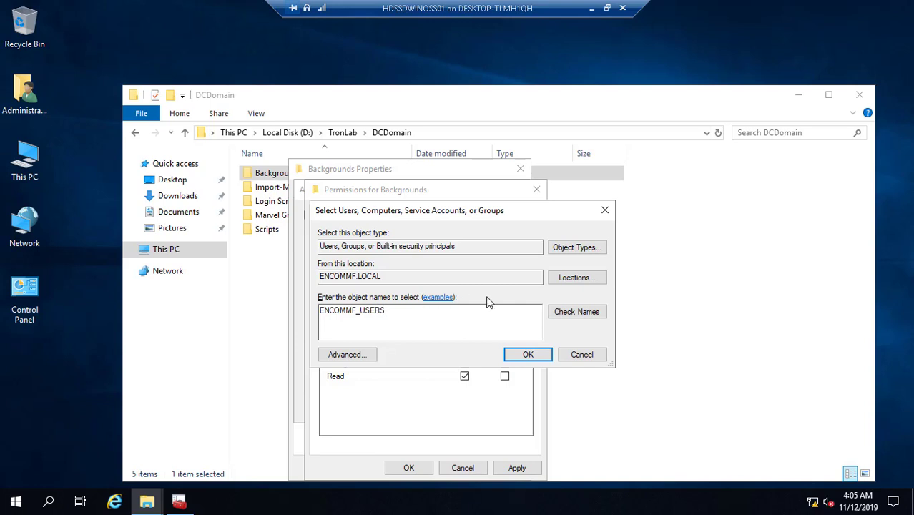
{"action": "left_click", "coordinate": [573, 319]}
{"action": "left_click", "coordinate": [530, 354]}
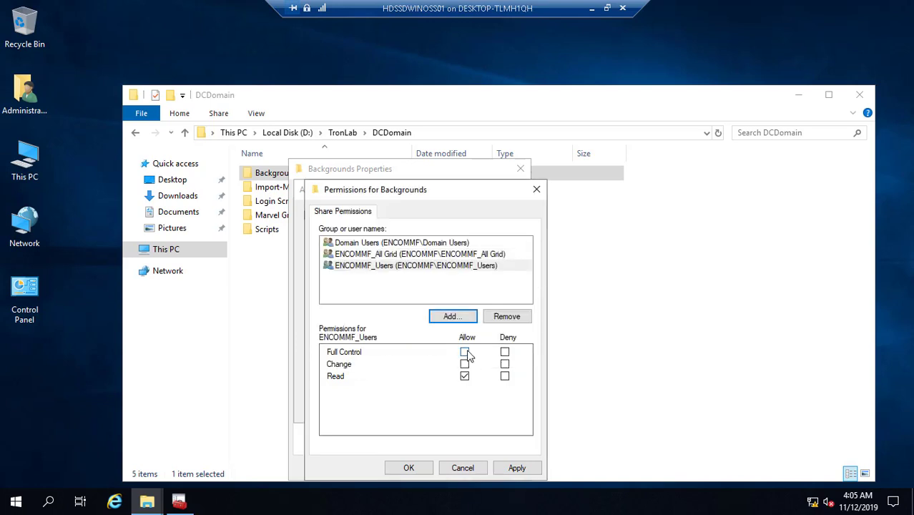
{"action": "left_click", "coordinate": [465, 352]}
{"action": "left_click", "coordinate": [517, 468]}
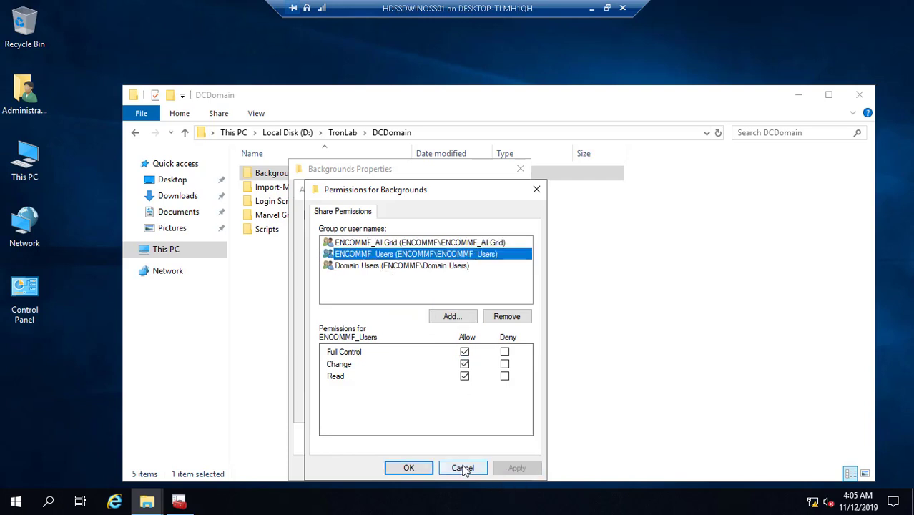
{"action": "left_click", "coordinate": [414, 469]}
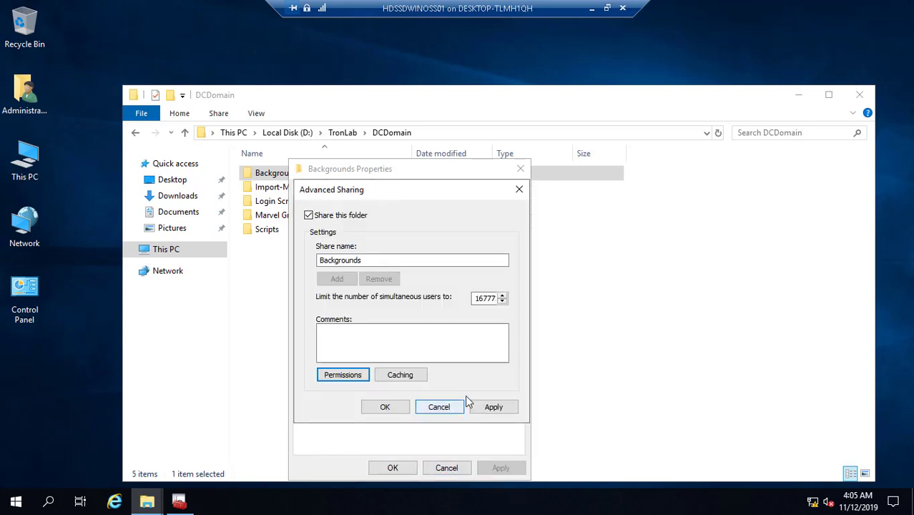
{"action": "left_click", "coordinate": [494, 407]}
{"action": "left_click", "coordinate": [405, 407]}
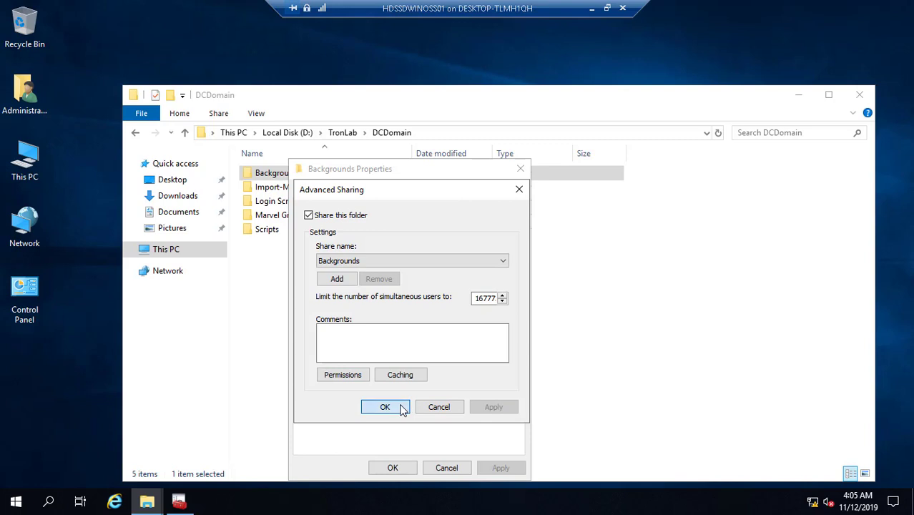
{"action": "left_click", "coordinate": [378, 195]}
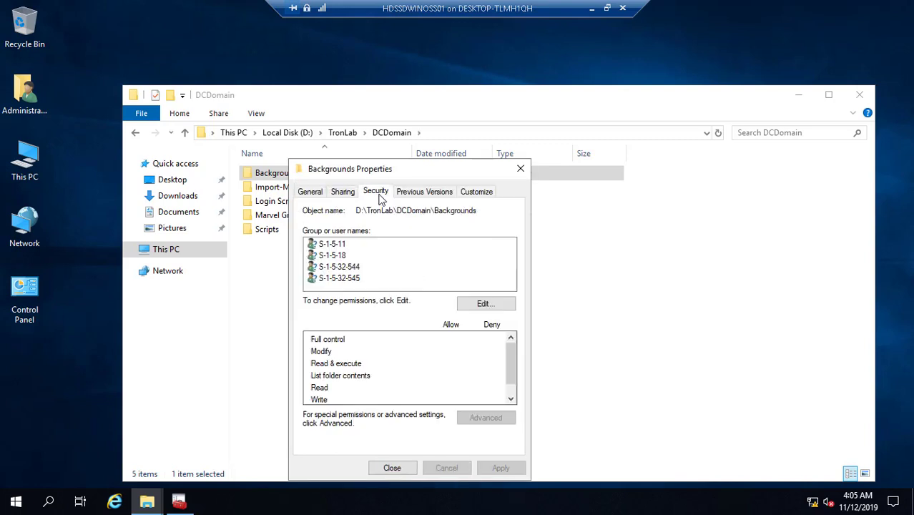
- Add ENCOMMF_All Grid, ENCOMMF_Users and Domain Users to the folder's security permissions
{"action": "left_click", "coordinate": [492, 304]}
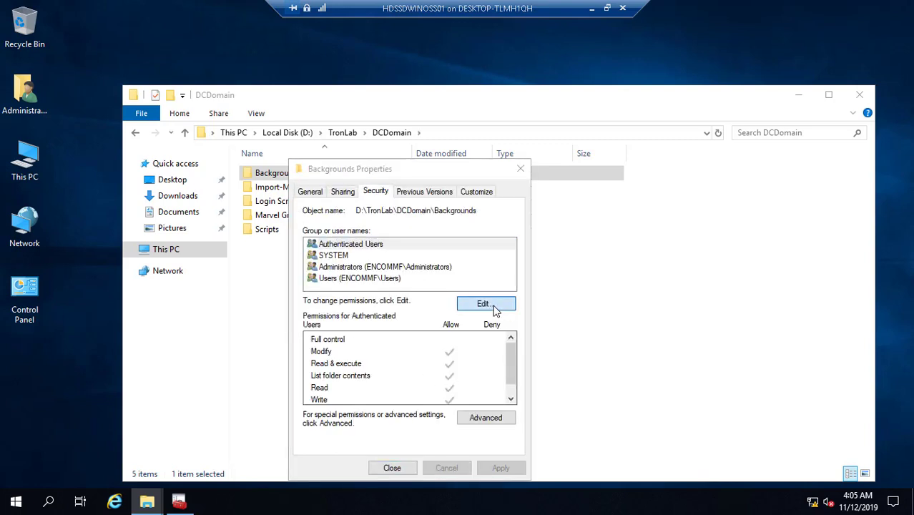
{"action": "left_click", "coordinate": [460, 343]}
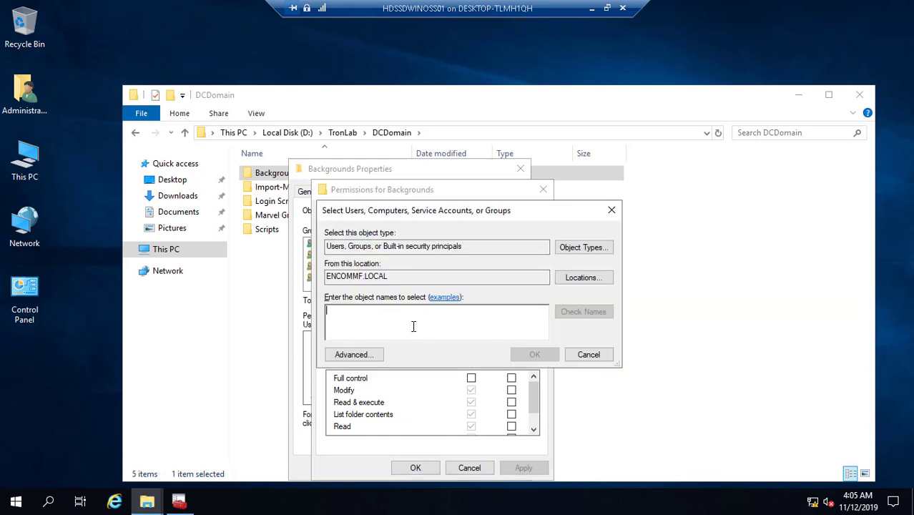
{"action": "type", "text": "ENCOMMF_ALL"}
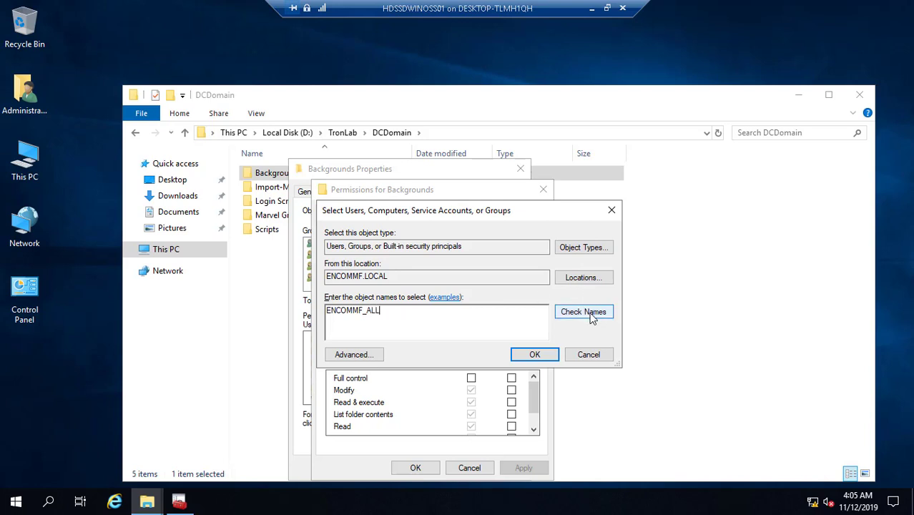
{"action": "left_click", "coordinate": [592, 317]}
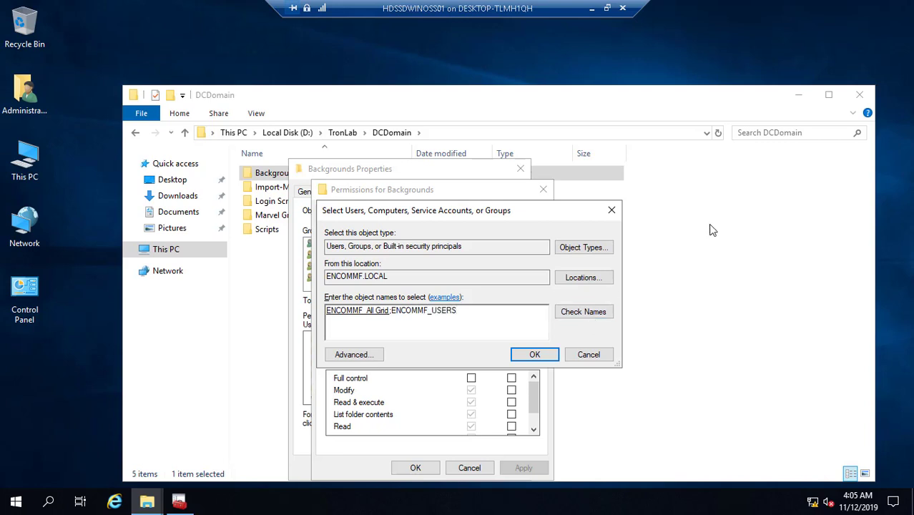
{"action": "left_click", "coordinate": [591, 316]}
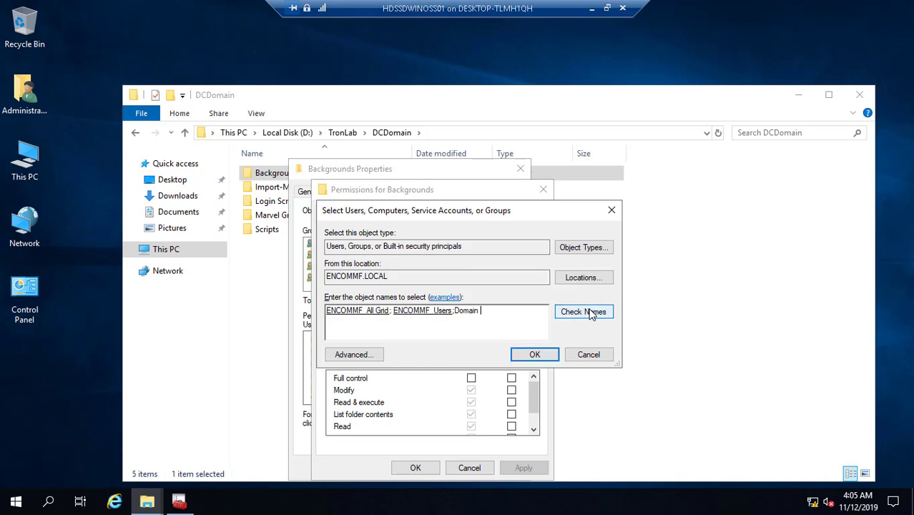
{"action": "left_click", "coordinate": [592, 314]}
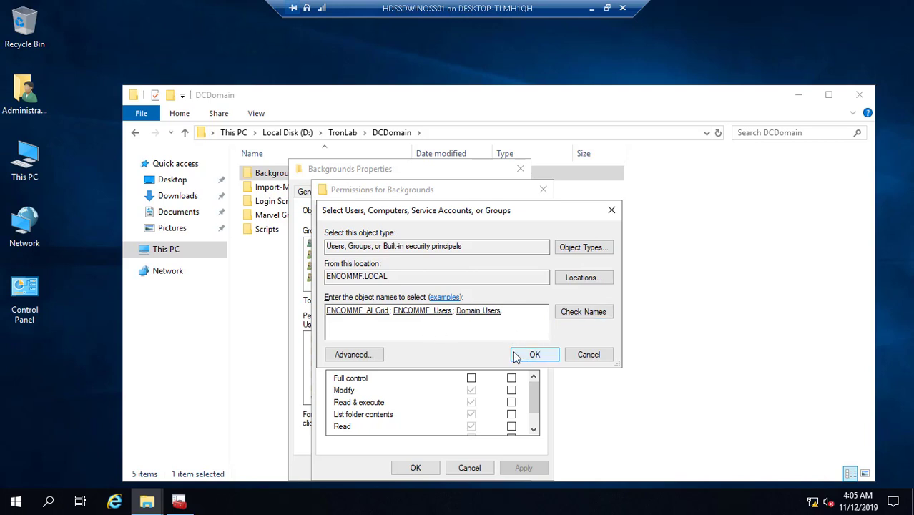
{"action": "left_click", "coordinate": [536, 355]}
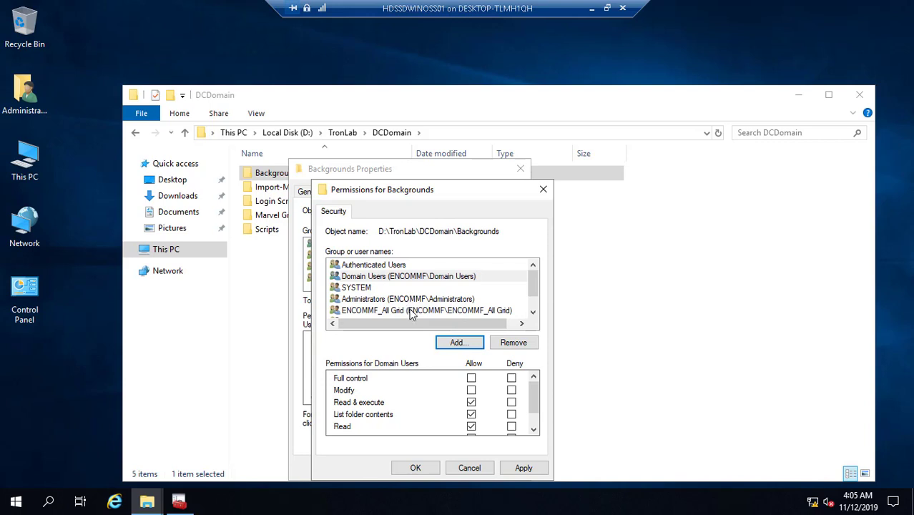
- Grant ENCOMMF_Users Full control on the folder, leaving Users unchanged, and apply
{"action": "left_click", "coordinate": [412, 310]}
{"action": "left_click", "coordinate": [534, 312]}
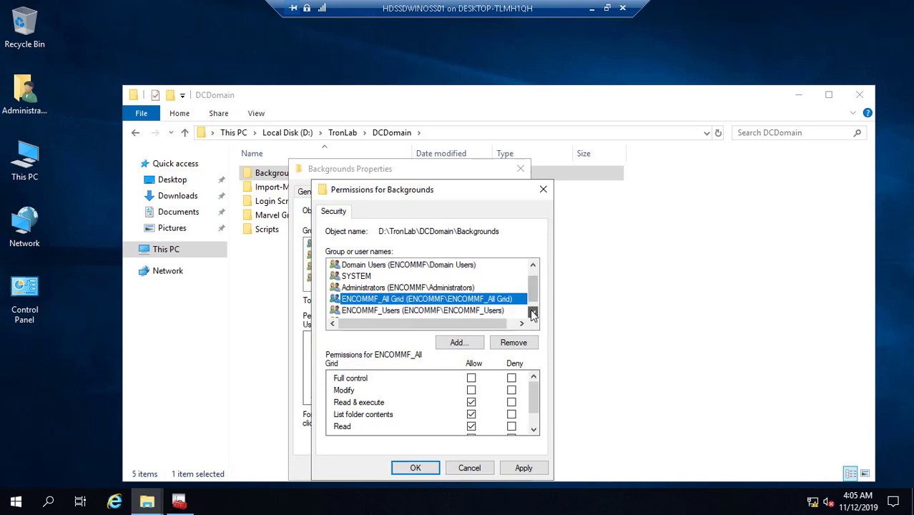
{"action": "left_click", "coordinate": [465, 316]}
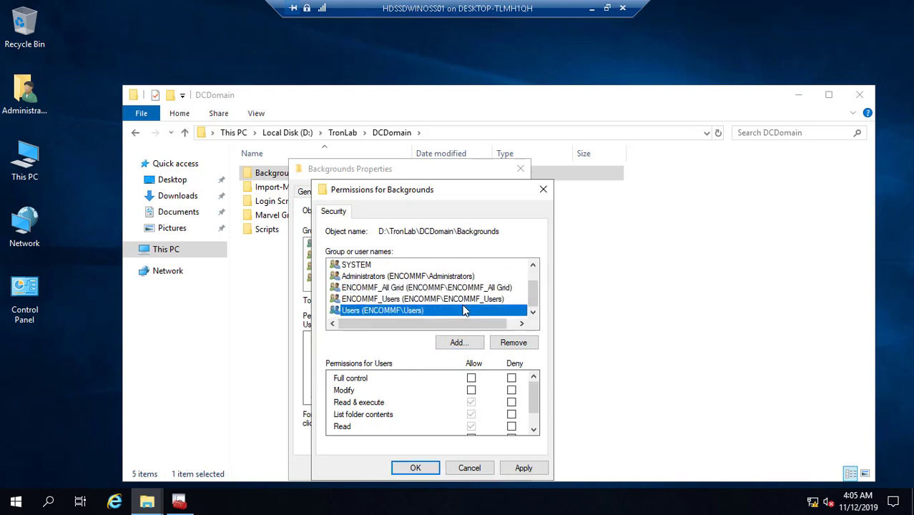
{"action": "left_click", "coordinate": [471, 378]}
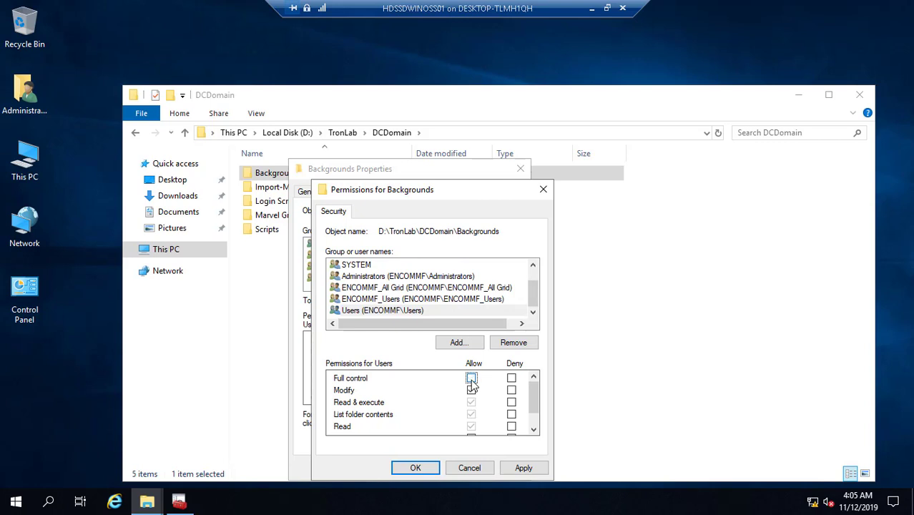
{"action": "left_click", "coordinate": [472, 390]}
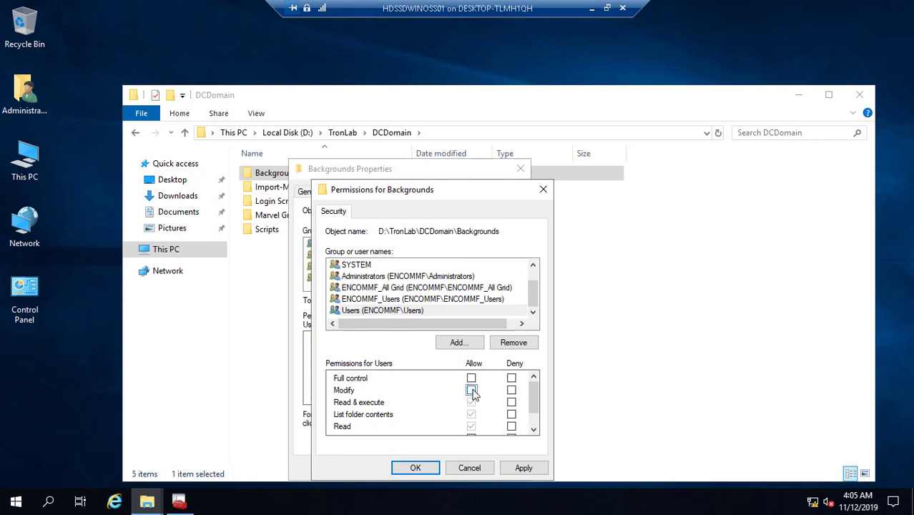
{"action": "left_click", "coordinate": [449, 300]}
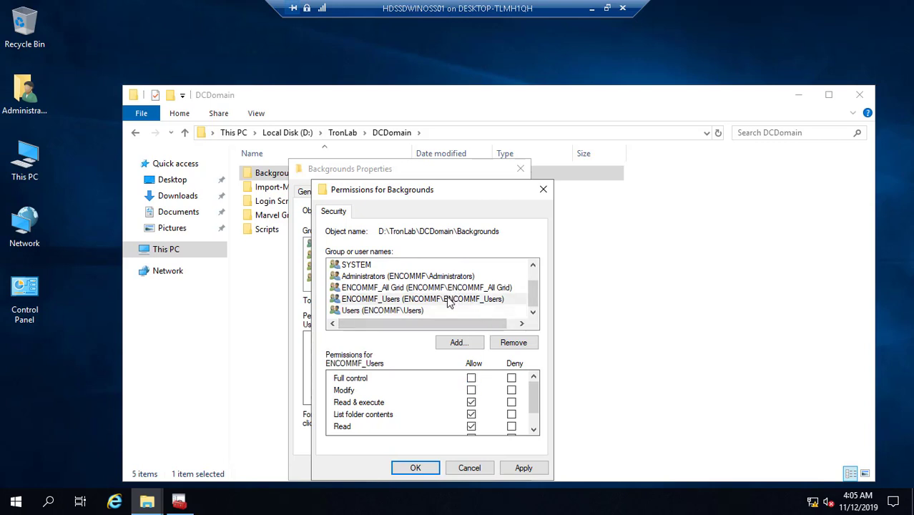
{"action": "left_click", "coordinate": [472, 379]}
{"action": "left_click", "coordinate": [525, 468]}
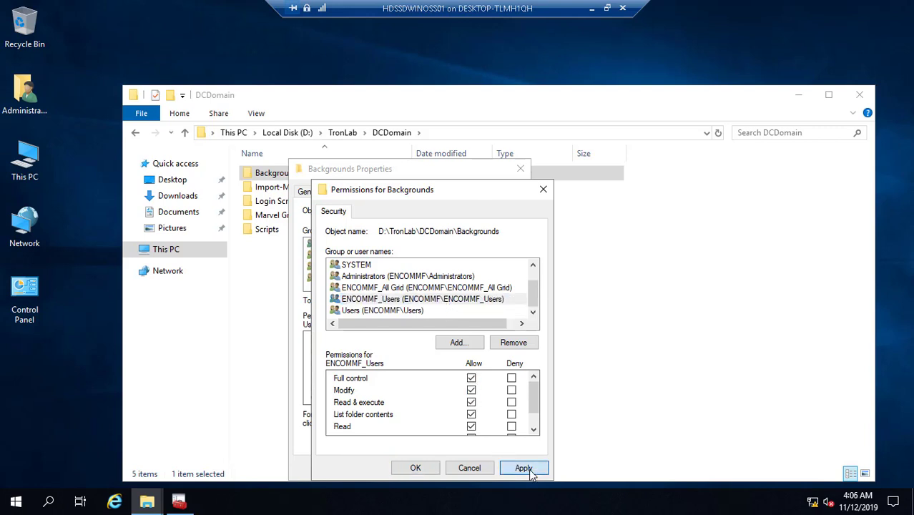
{"action": "left_click", "coordinate": [416, 468]}
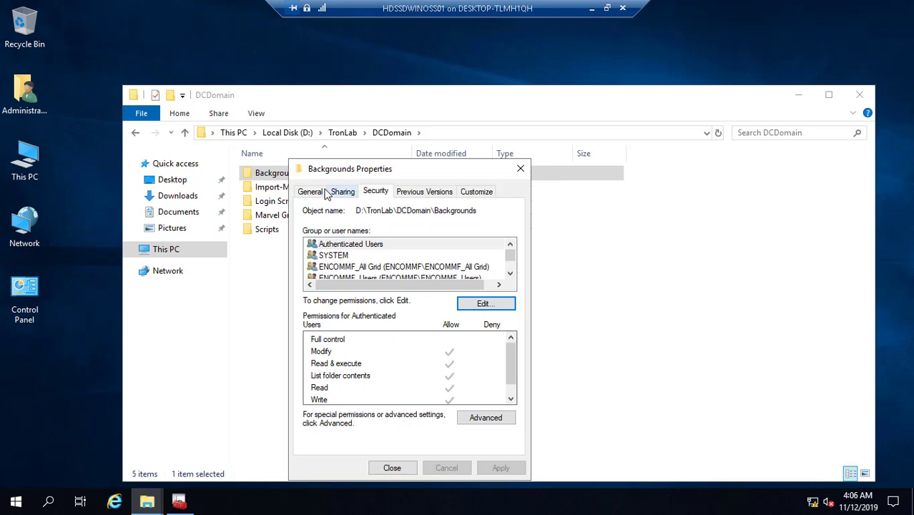
- Review the Backgrounds share permissions, then open the folder to view its contents and close Explorer
{"action": "left_click", "coordinate": [341, 193]}
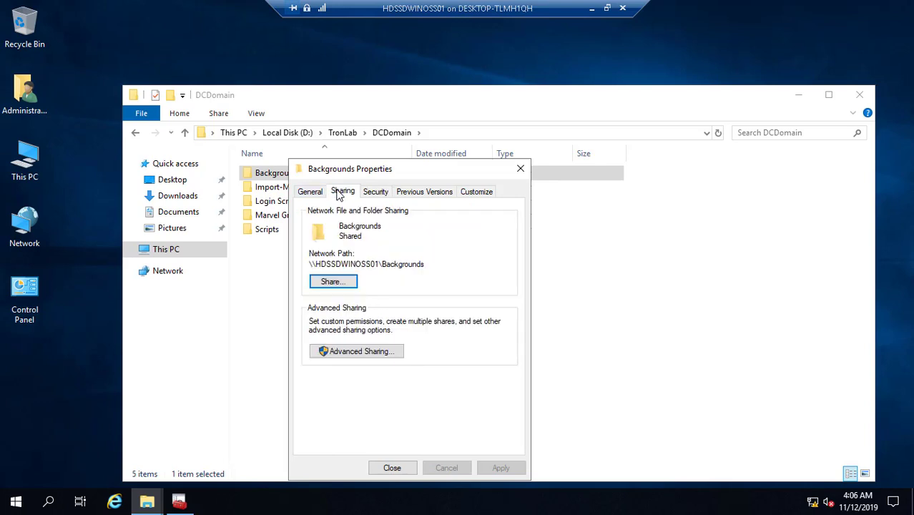
{"action": "left_click", "coordinate": [383, 351]}
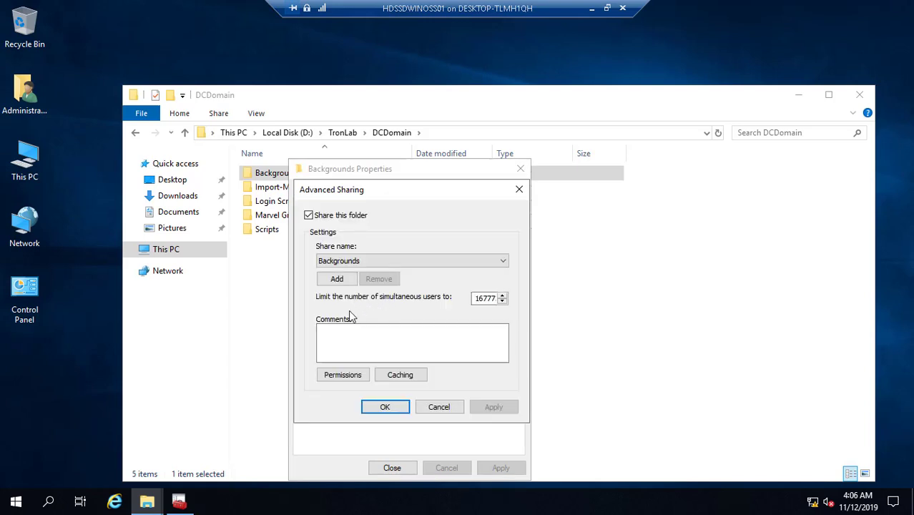
{"action": "left_click", "coordinate": [350, 375]}
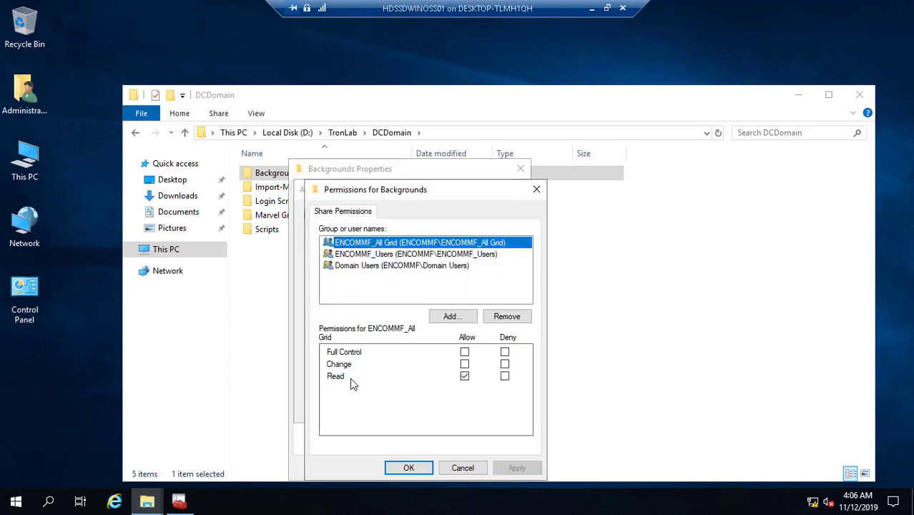
{"action": "left_click", "coordinate": [467, 468]}
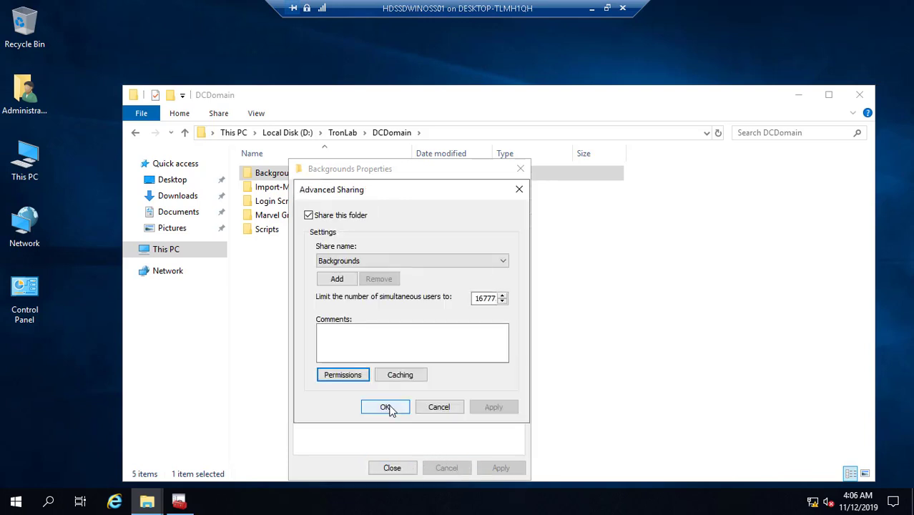
{"action": "left_click", "coordinate": [386, 407]}
{"action": "left_click", "coordinate": [392, 469]}
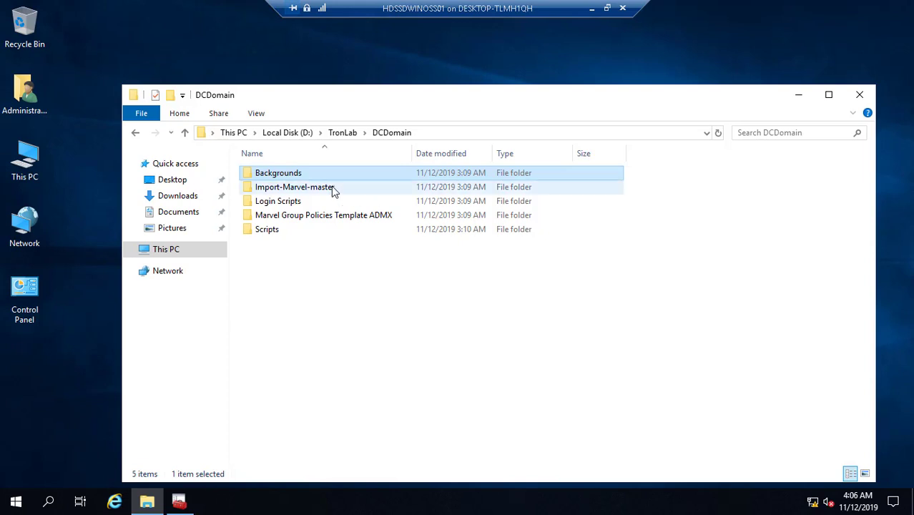
{"action": "double_click", "coordinate": [294, 180]}
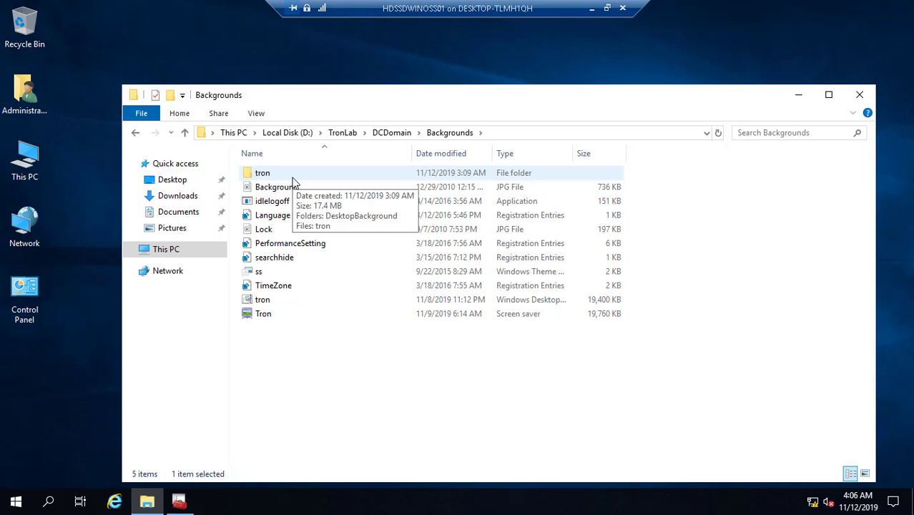
{"action": "left_click", "coordinate": [859, 96]}
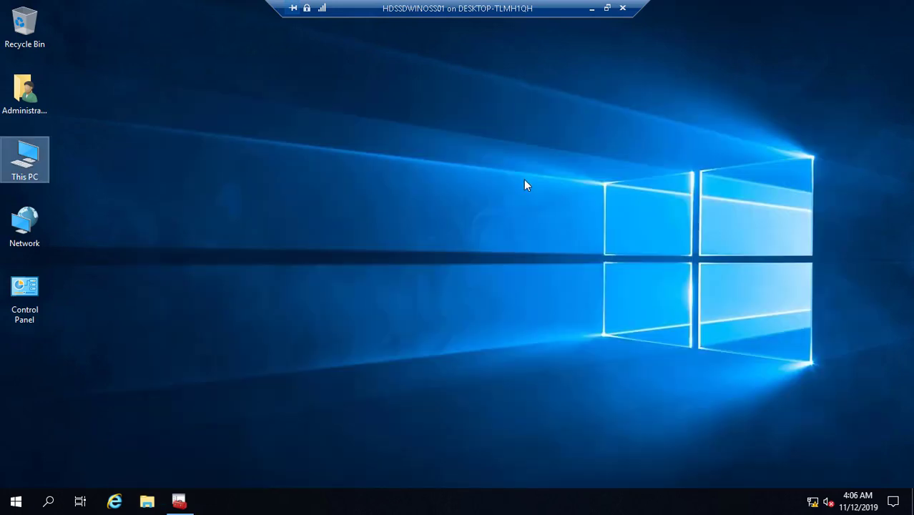
- Save the Active Directory console on the Desktop under the name GRID Controller
{"action": "left_click", "coordinate": [179, 501]}
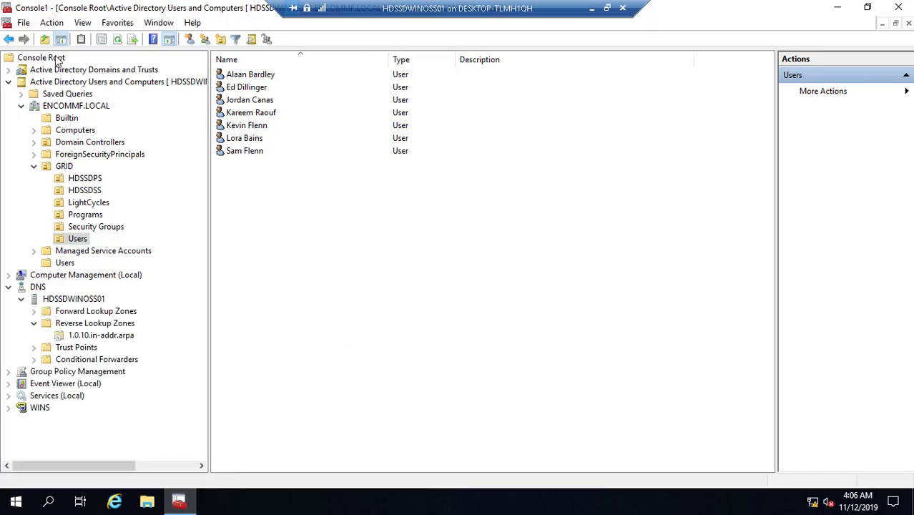
{"action": "left_click", "coordinate": [23, 22]}
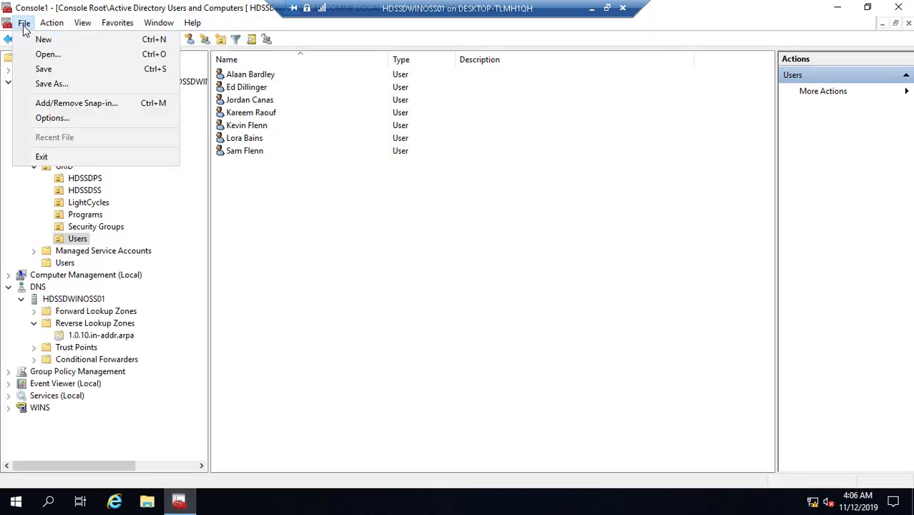
{"action": "left_click", "coordinate": [69, 87]}
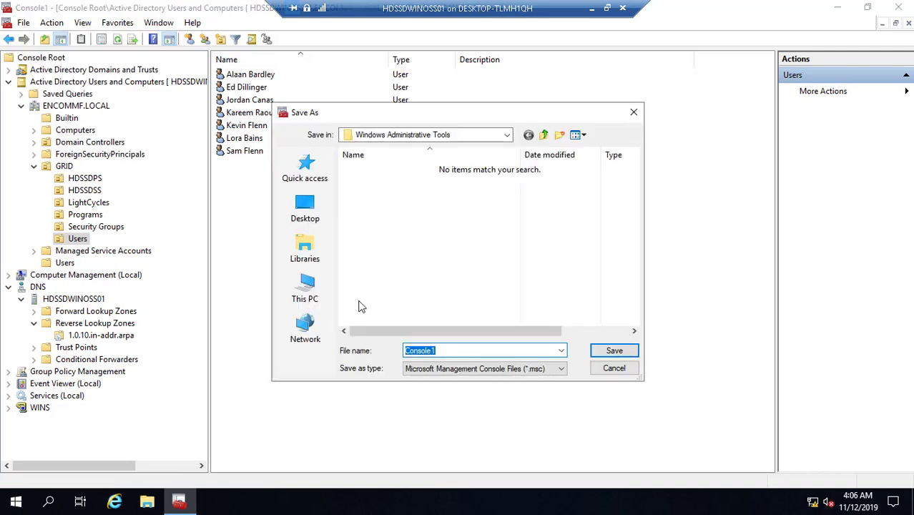
{"action": "left_click", "coordinate": [312, 215]}
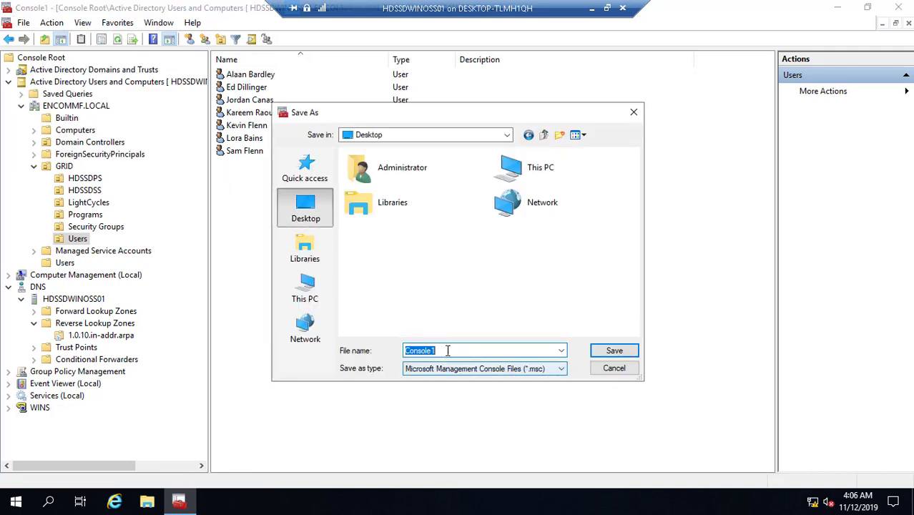
{"action": "key", "text": "BackSpace"}
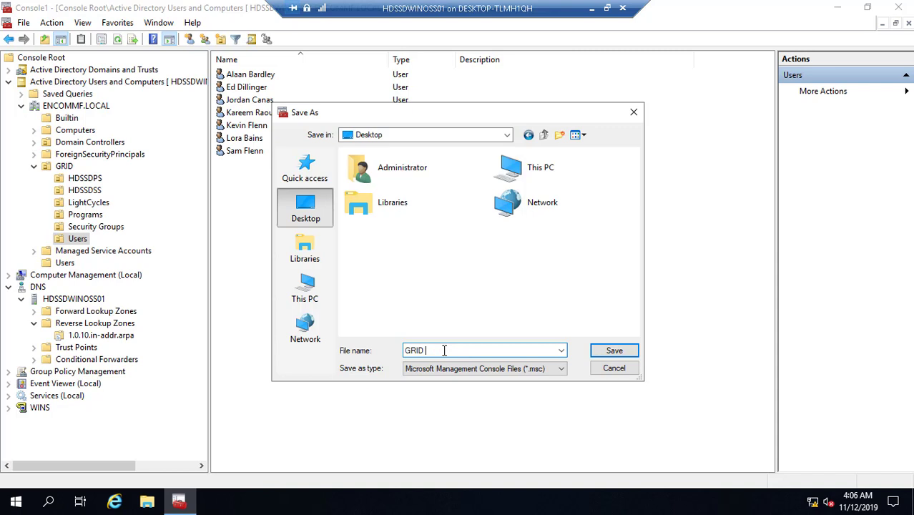
{"action": "type", "text": "COntrolle"}
{"action": "key", "text": "BackSpace"}
{"action": "key", "text": "BackSpace"}
{"action": "key", "text": "BackSpace"}
{"action": "key", "text": "BackSpace"}
{"action": "key", "text": "BackSpace"}
{"action": "key", "text": "BackSpace"}
{"action": "key", "text": "BackSpace"}
{"action": "key", "text": "BackSpace"}
{"action": "key", "text": "BackSpace"}
{"action": "type", "text": "ontroller"}
{"action": "left_click", "coordinate": [612, 352]}
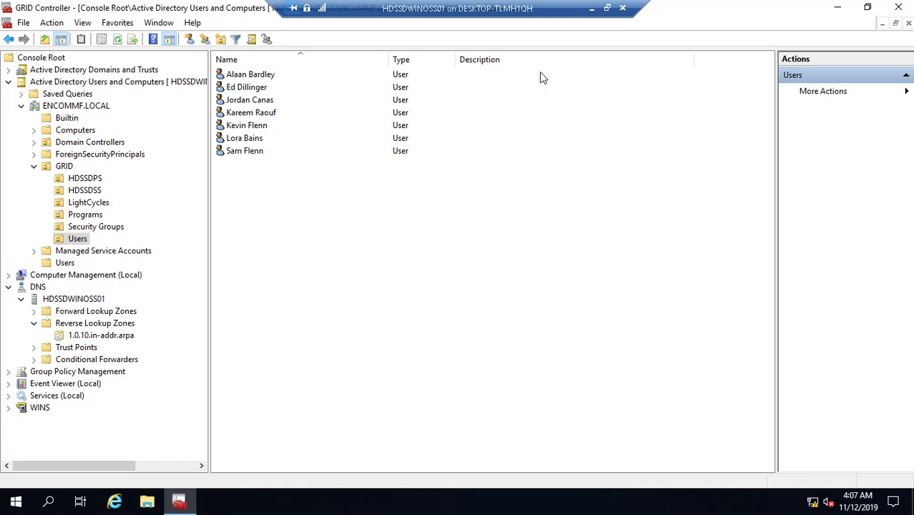
- Close the GRID Controller console and restart the server
{"action": "left_click", "coordinate": [898, 7]}
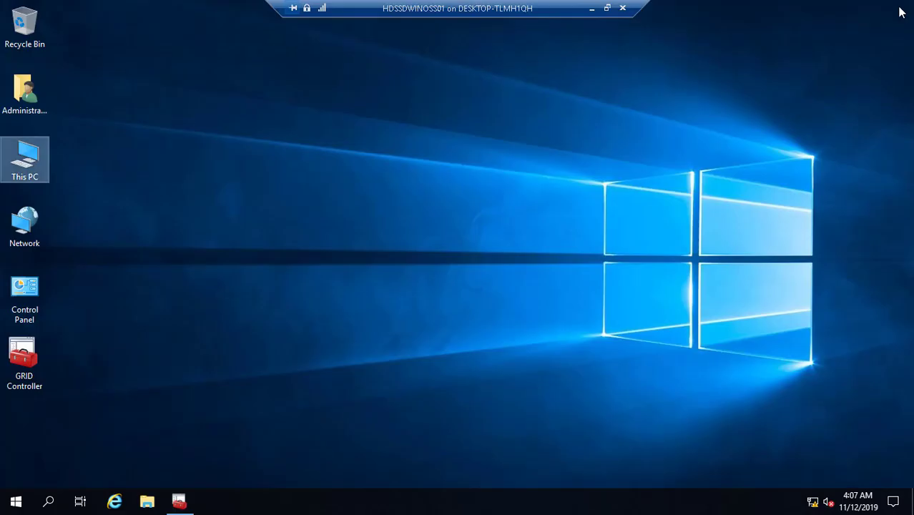
{"action": "left_click", "coordinate": [16, 505]}
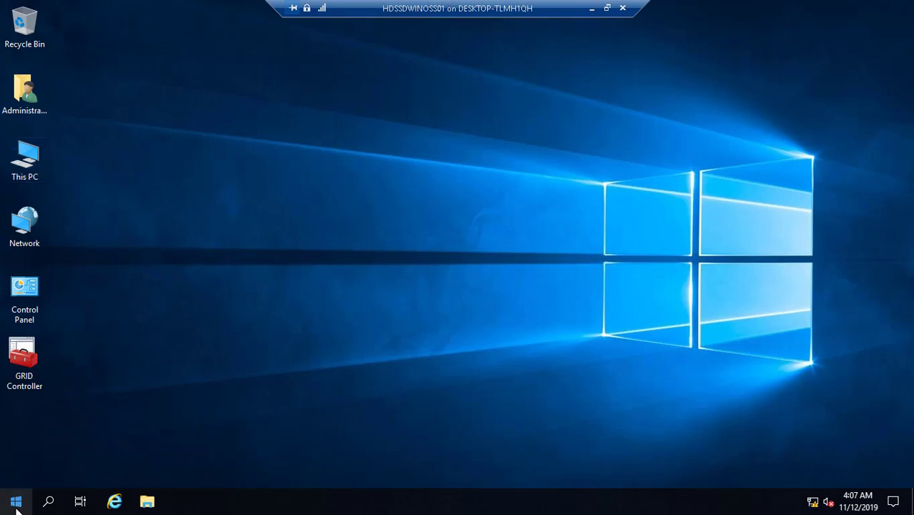
{"action": "left_click", "coordinate": [17, 505]}
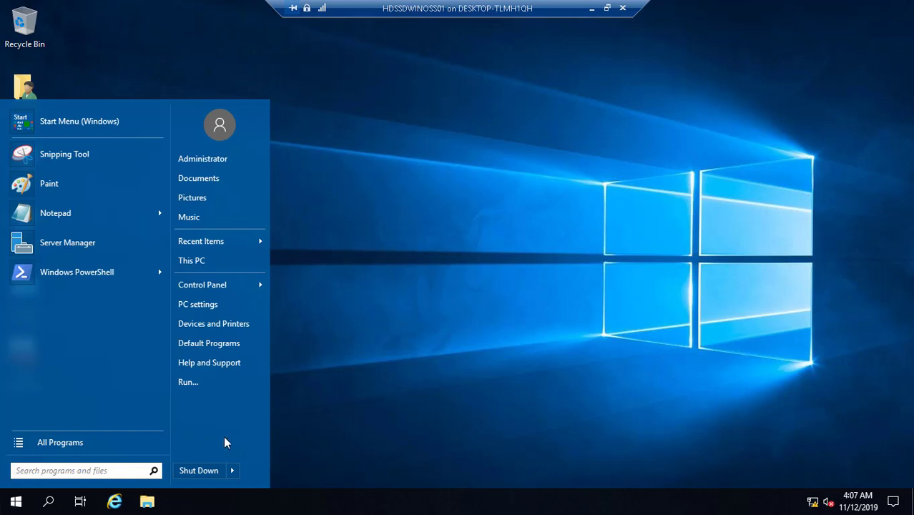
{"action": "mouse_move", "coordinate": [238, 478]}
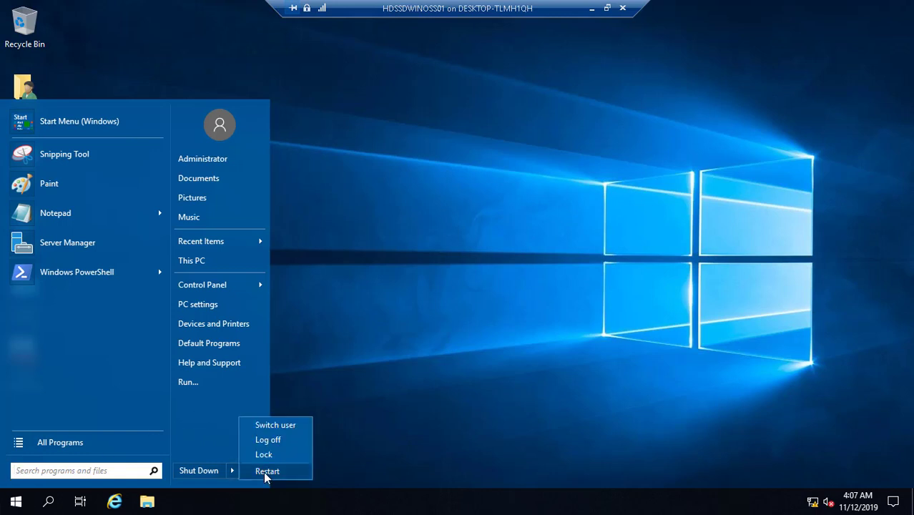
{"action": "left_click", "coordinate": [264, 472]}
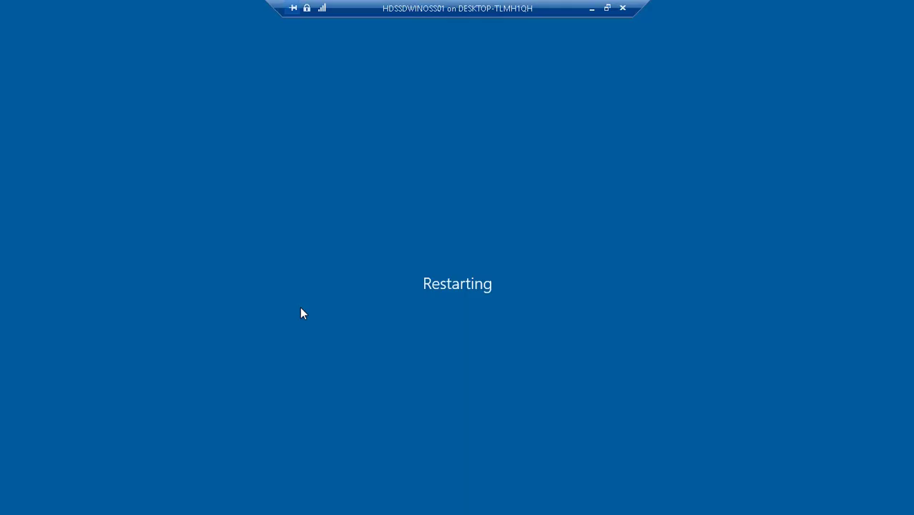
- Minimize the server session and pause the screen recording during the restart
{"action": "left_click", "coordinate": [592, 8]}
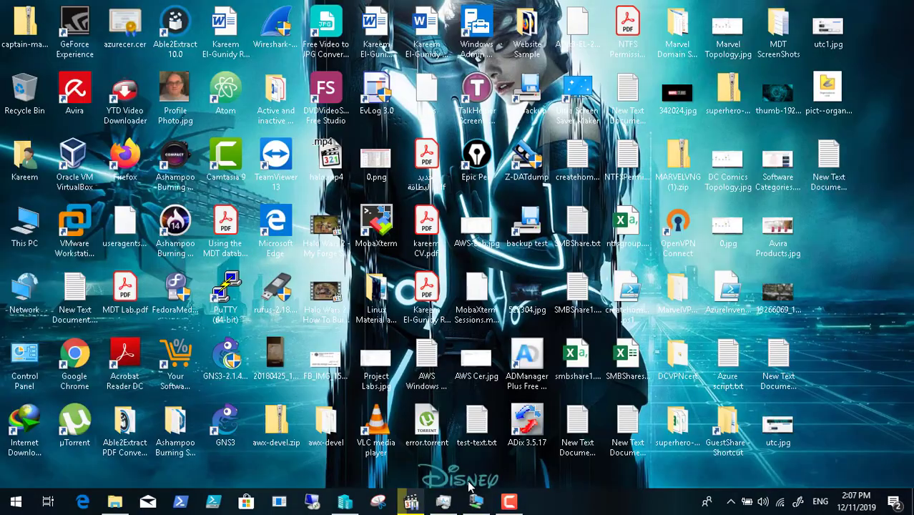
{"action": "left_click", "coordinate": [509, 503]}
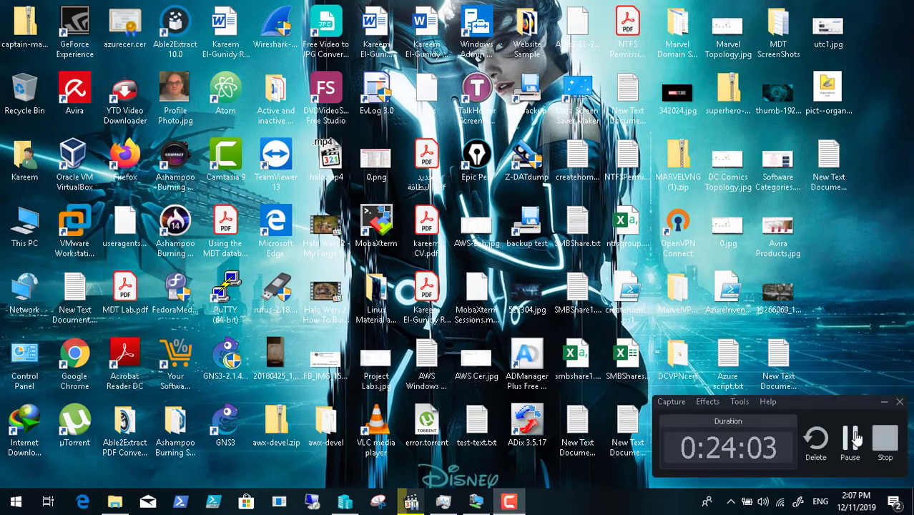
{"action": "left_click", "coordinate": [853, 442]}
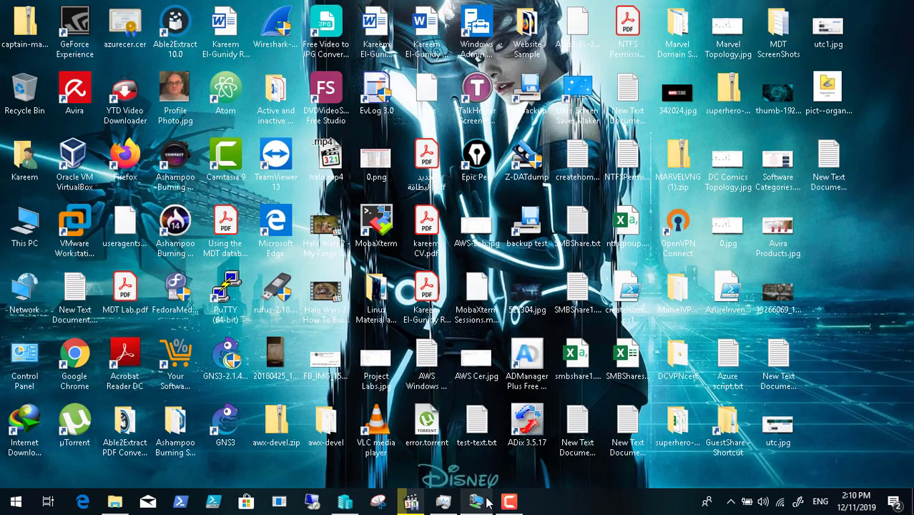
- Send Ctrl+Alt+Delete to the server and return the connection to full screen
{"action": "left_click", "coordinate": [478, 503]}
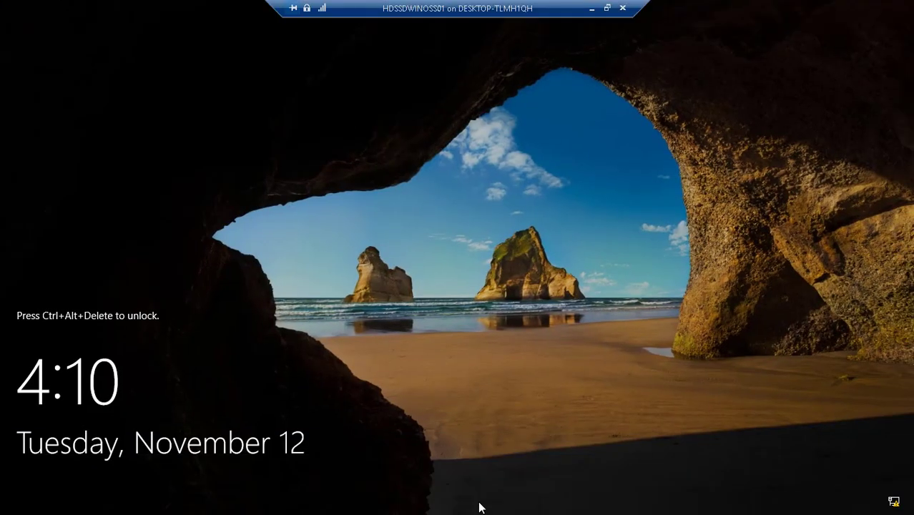
{"action": "left_click", "coordinate": [608, 9]}
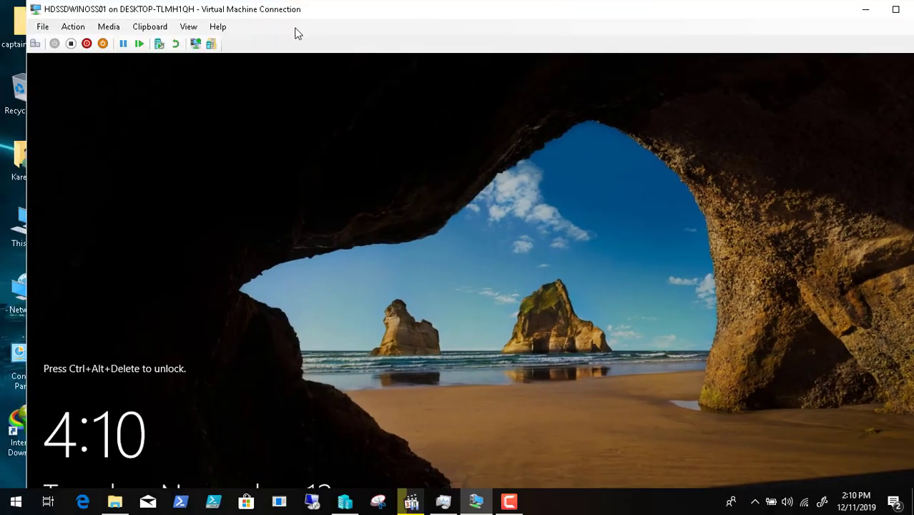
{"action": "left_click", "coordinate": [35, 43]}
{"action": "left_click", "coordinate": [188, 26]}
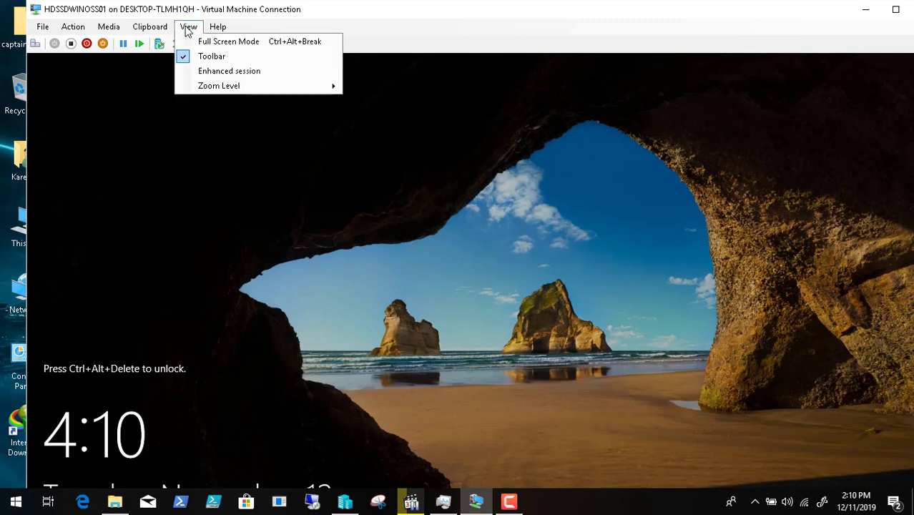
{"action": "left_click", "coordinate": [207, 42]}
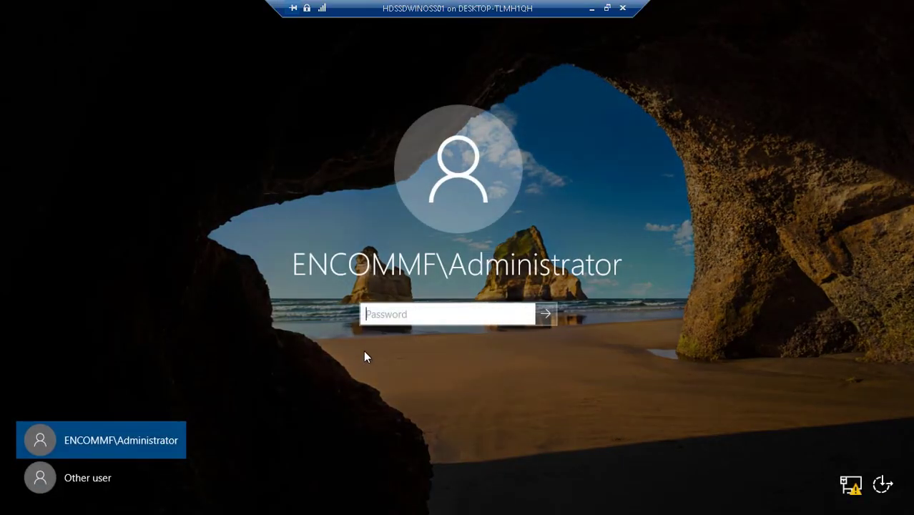
- Sign in as ENCOMMF\Administrator with its password, after briefly starting an Other user sign-in
{"action": "left_click", "coordinate": [385, 320]}
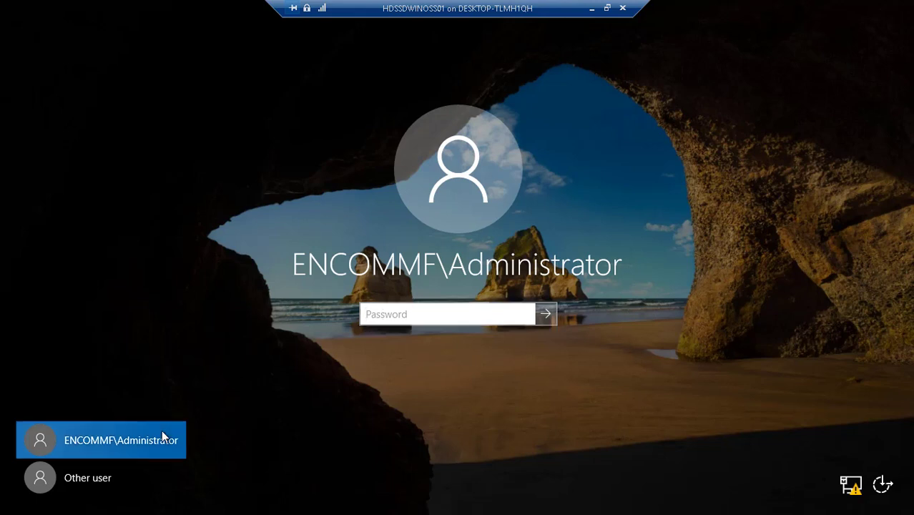
{"action": "left_click", "coordinate": [408, 317]}
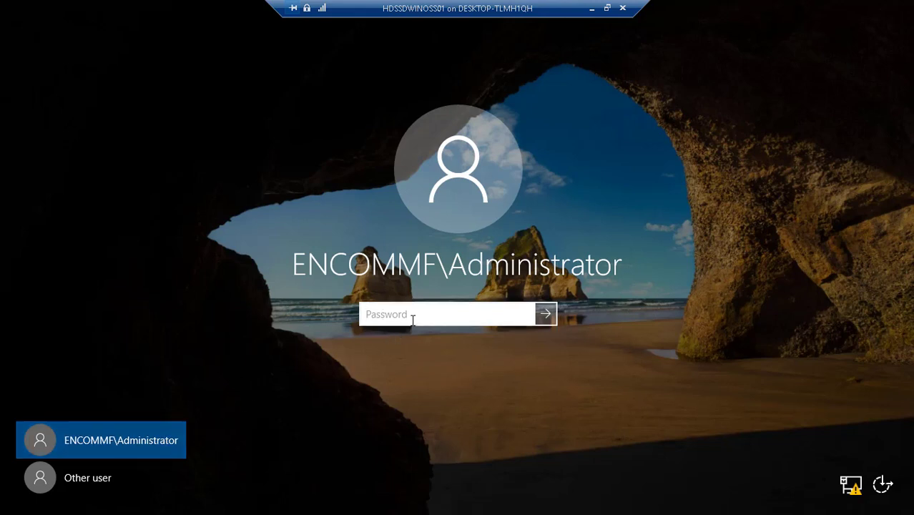
{"action": "left_click", "coordinate": [88, 478]}
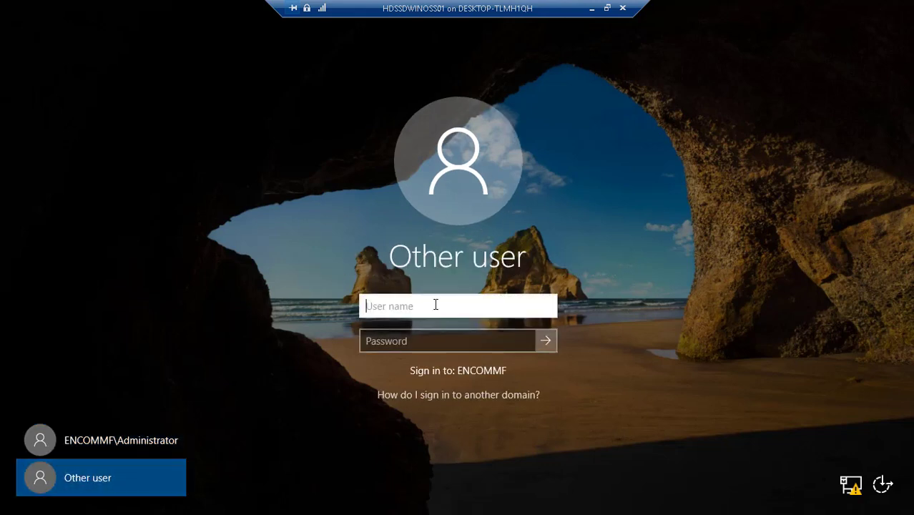
{"action": "key", "text": "Tab"}
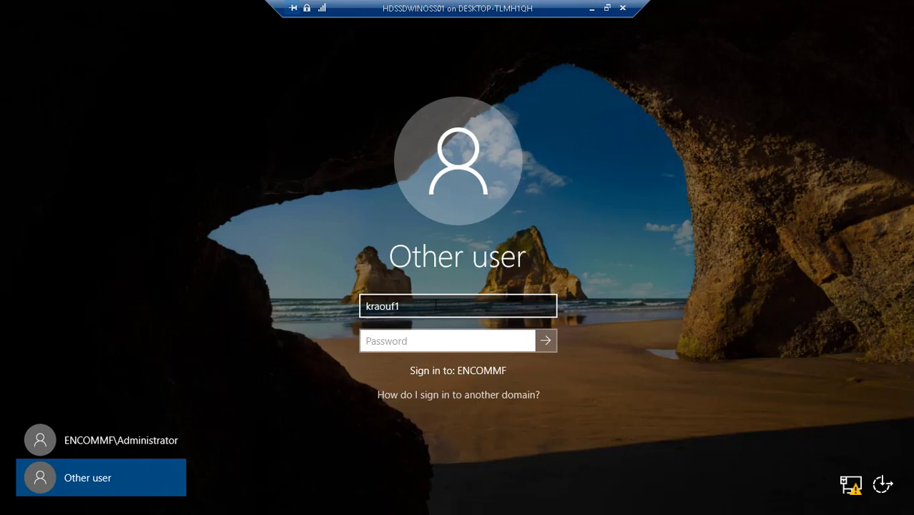
{"action": "left_click", "coordinate": [157, 434]}
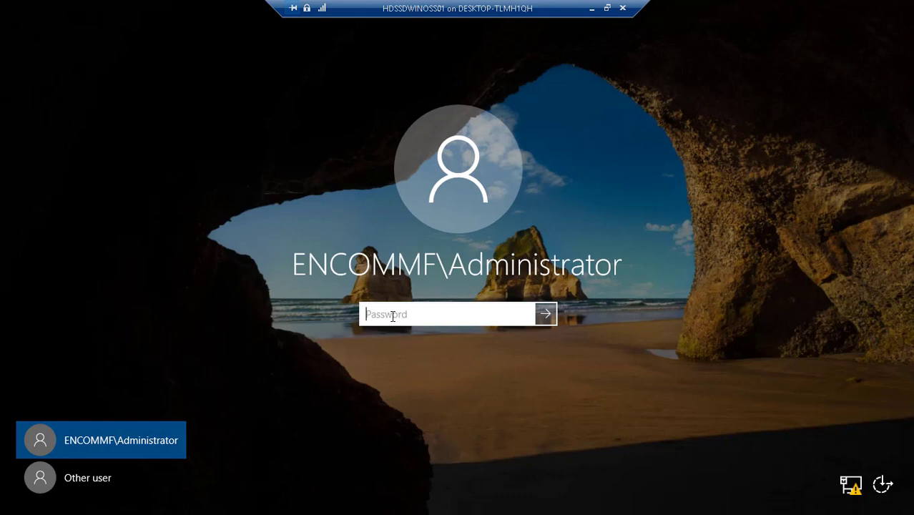
{"action": "type", "text": "••••••••••"}
{"action": "key", "text": "Return"}
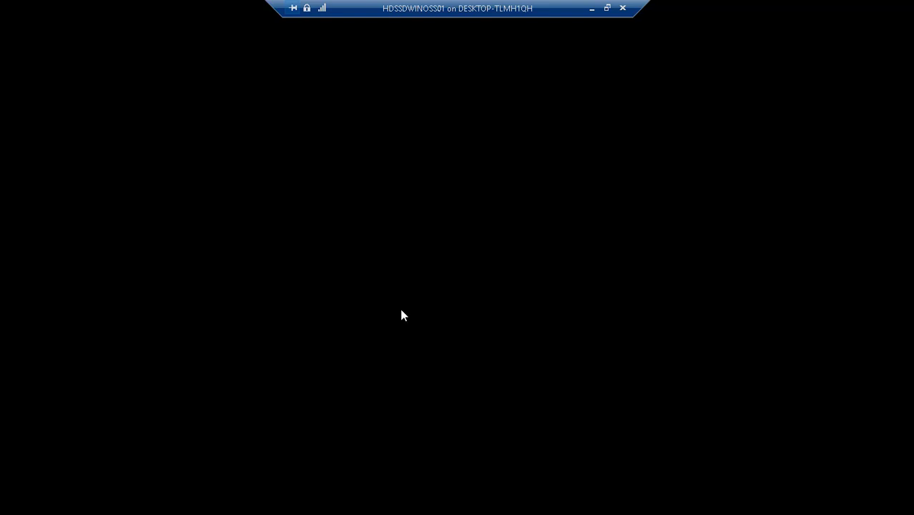
- Minimize the server session and pause the screen recording
{"action": "left_click", "coordinate": [592, 8]}
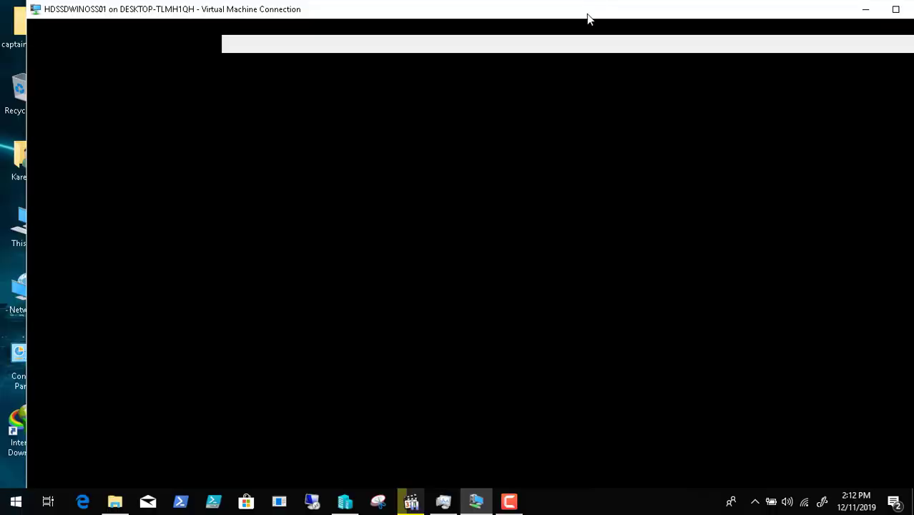
{"action": "left_click", "coordinate": [502, 505]}
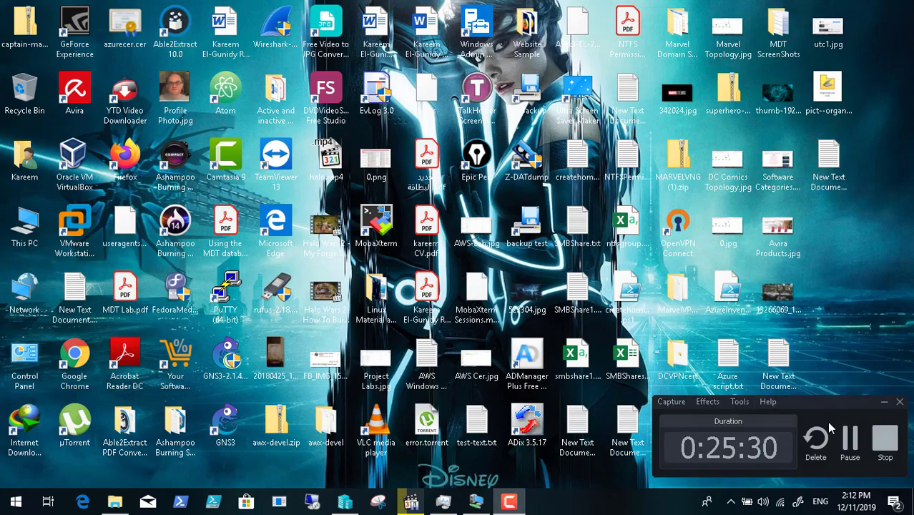
{"action": "left_click", "coordinate": [851, 438]}
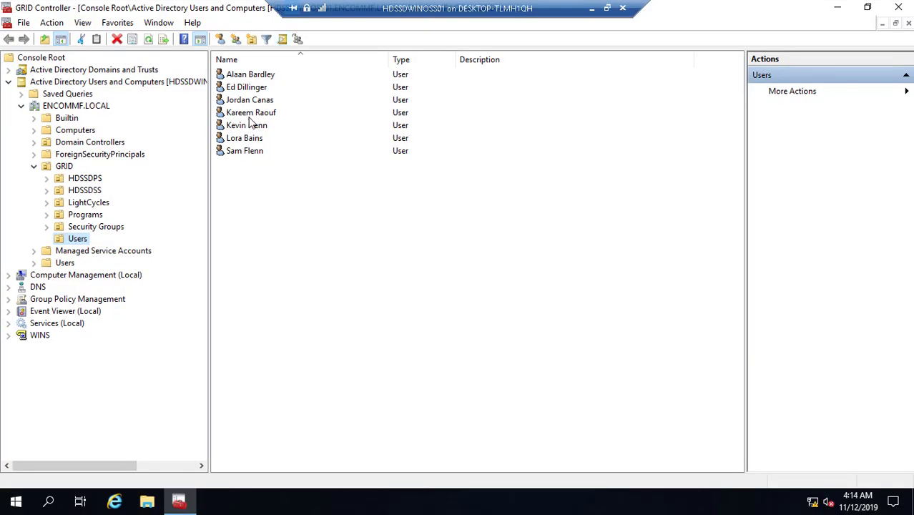
- Reset the test user's password with 'User must change password at next logon' cleared, then open Programs
{"action": "left_click", "coordinate": [249, 116]}
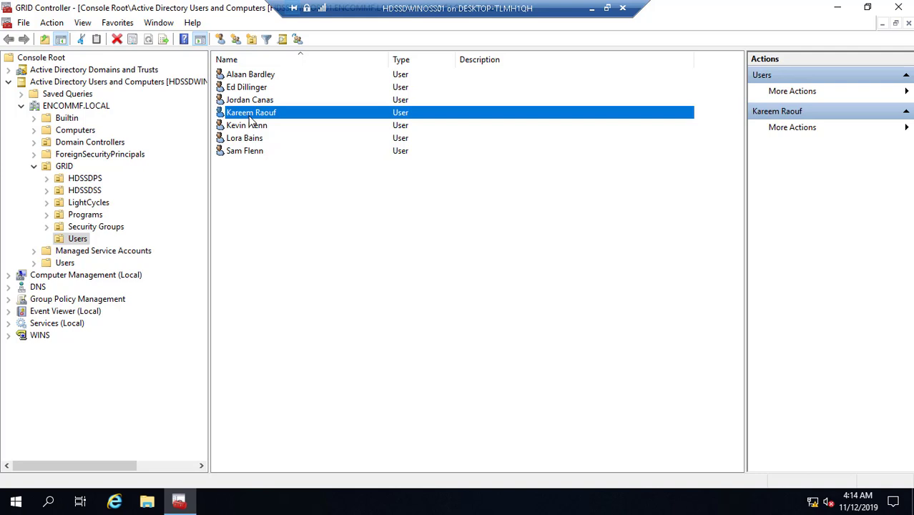
{"action": "right_click", "coordinate": [249, 120]}
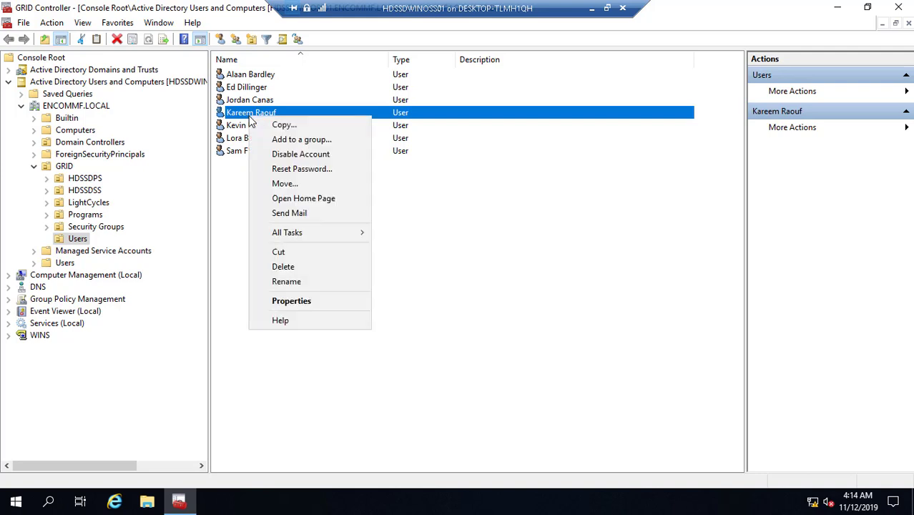
{"action": "left_click", "coordinate": [301, 171]}
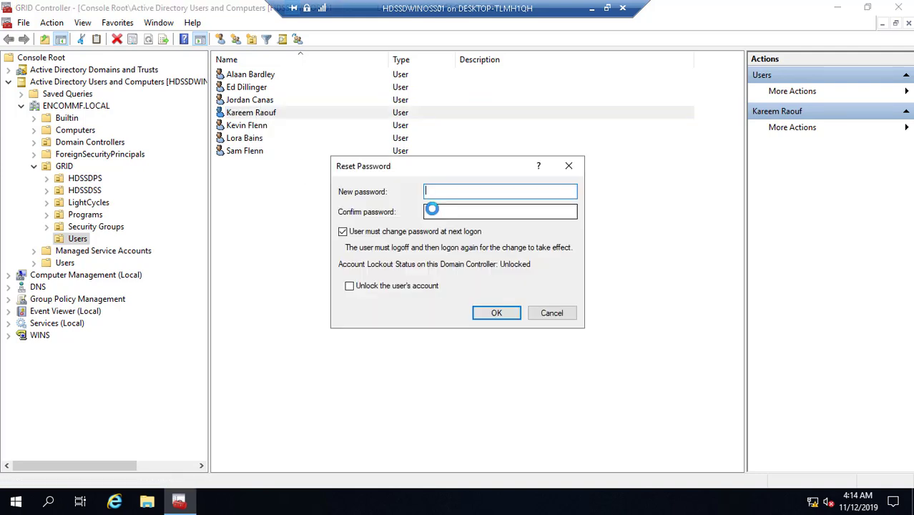
{"action": "left_click", "coordinate": [369, 232]}
{"action": "left_click", "coordinate": [433, 192]}
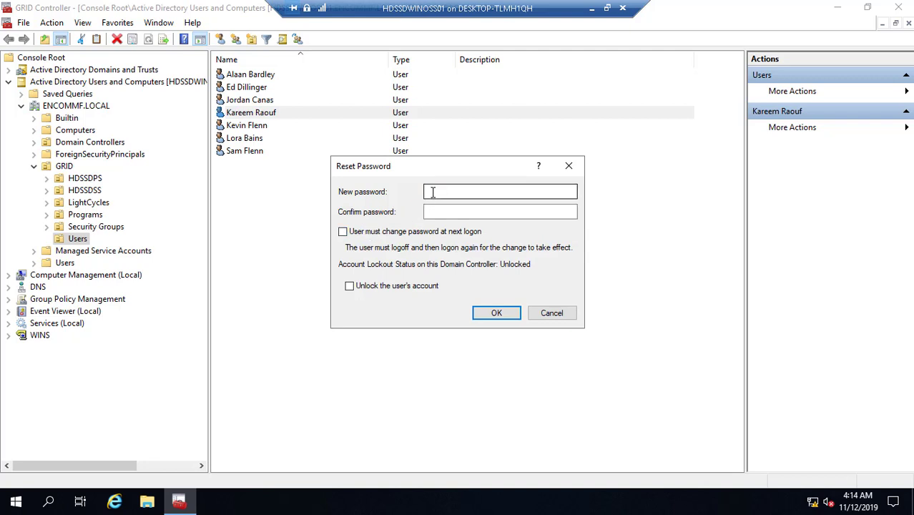
{"action": "type", "text": "•"}
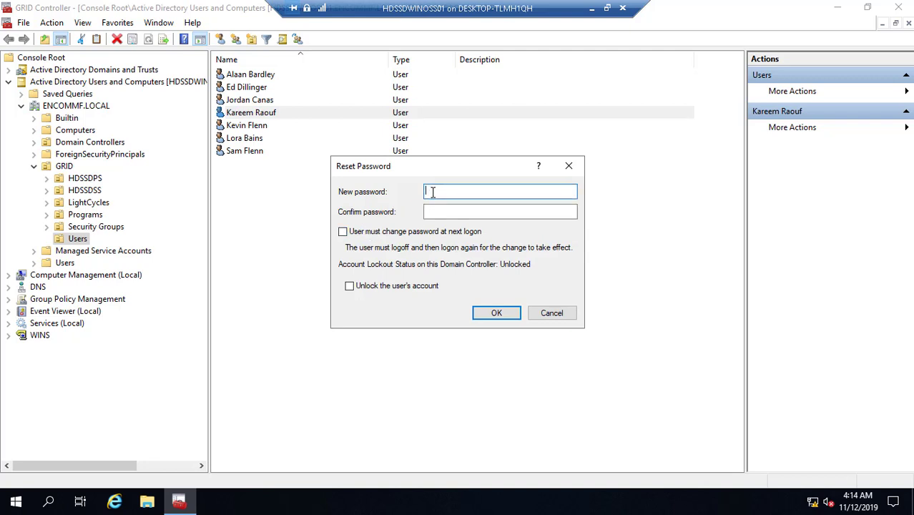
{"action": "type", "text": "•••••••••"}
{"action": "key", "text": "Tab"}
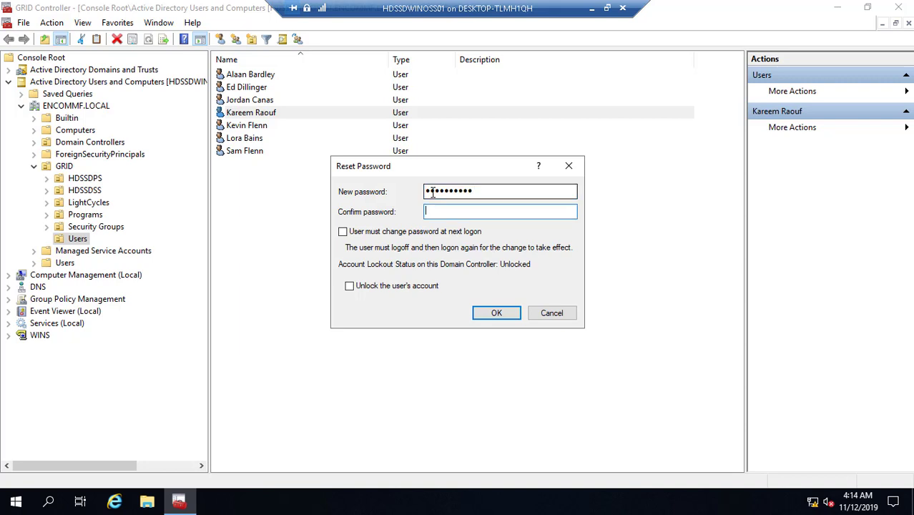
{"action": "type", "text": "••••••••••"}
{"action": "left_click", "coordinate": [496, 315]}
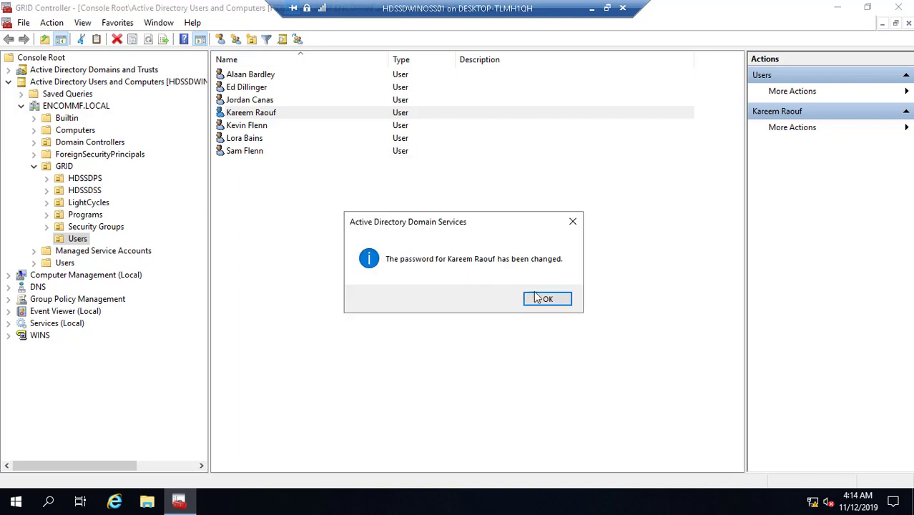
{"action": "left_click", "coordinate": [548, 300]}
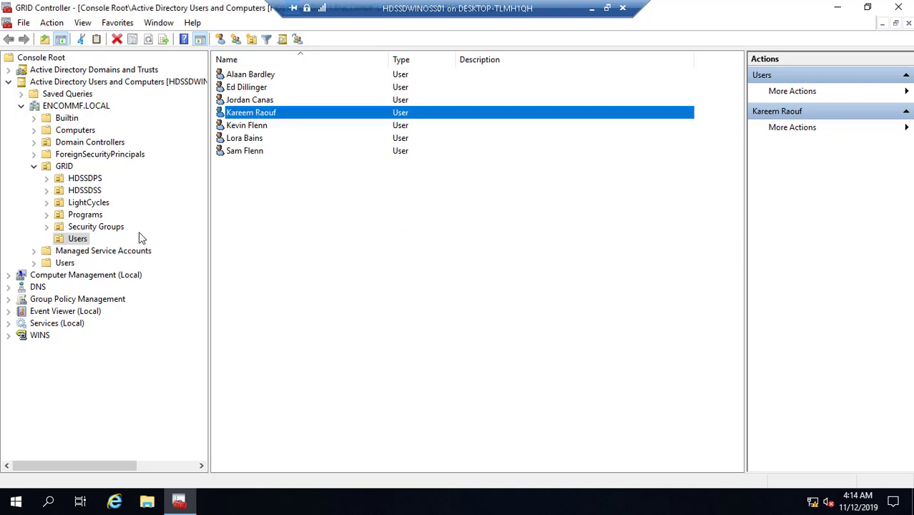
{"action": "left_click", "coordinate": [92, 215]}
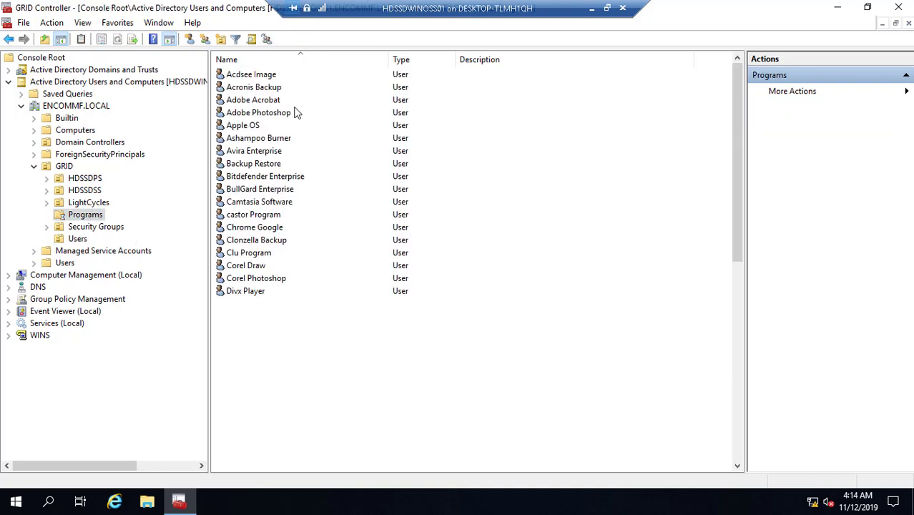
- Select all Programs OU accounts and enable Logon script in their shared Profile properties
{"action": "left_click", "coordinate": [266, 78]}
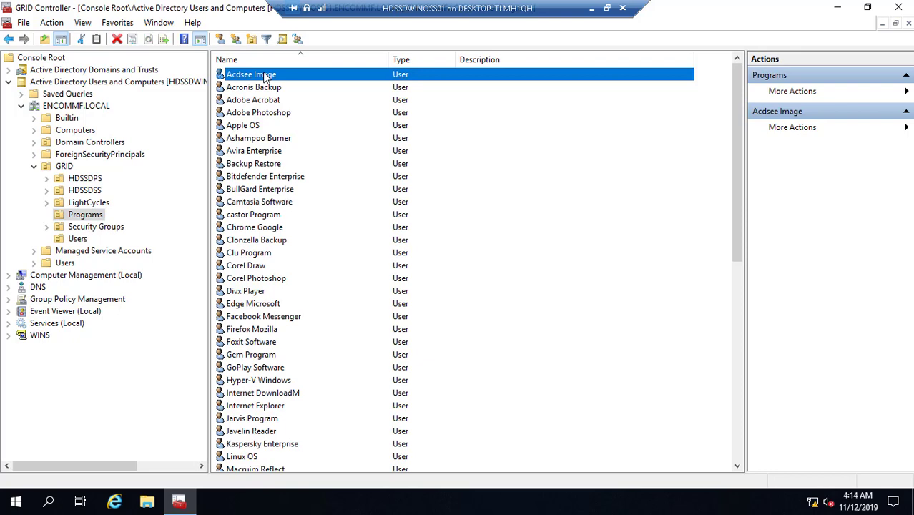
{"action": "key", "text": "ctrl+a"}
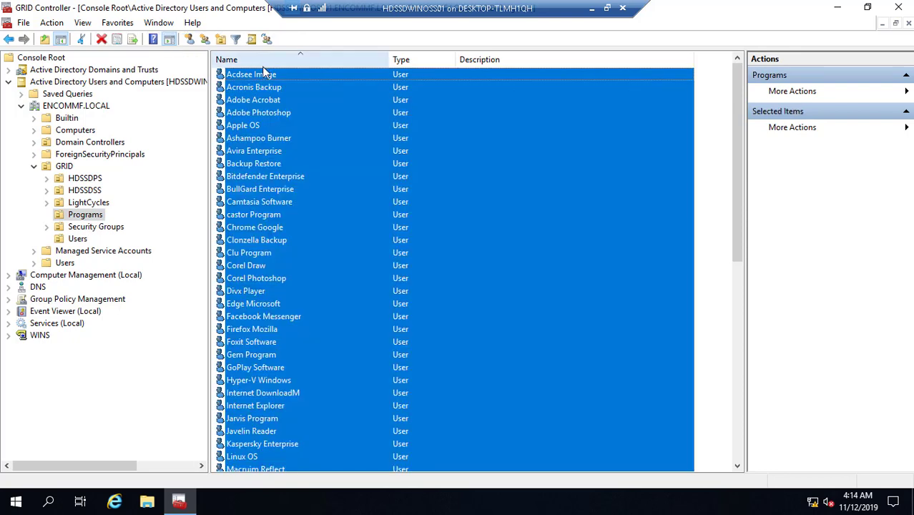
{"action": "right_click", "coordinate": [265, 77]}
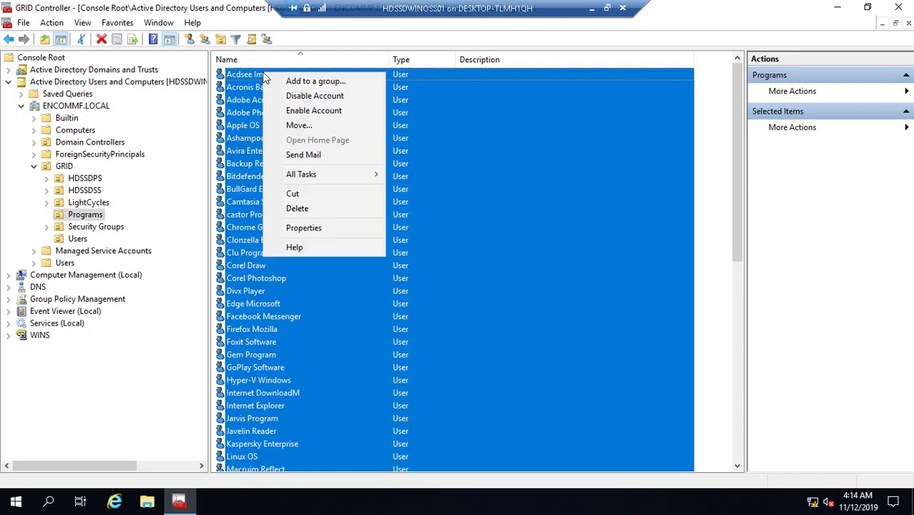
{"action": "left_click", "coordinate": [340, 228]}
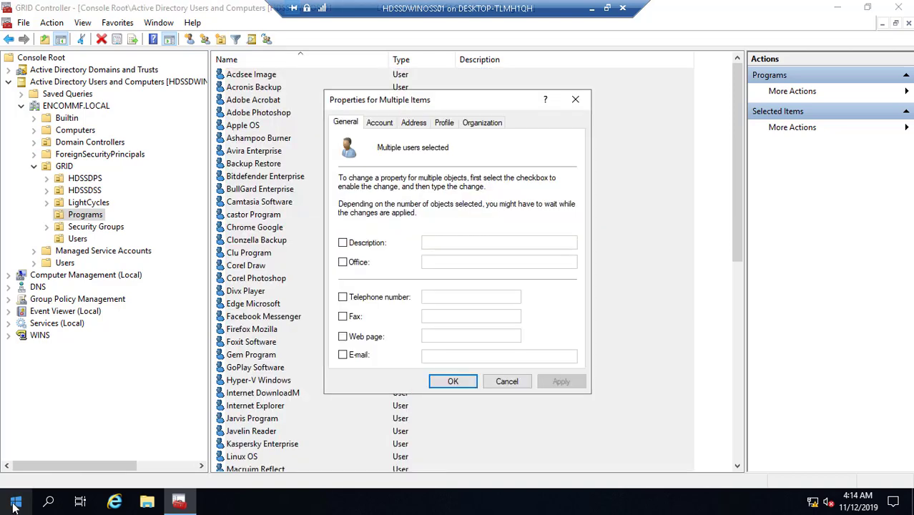
{"action": "left_click", "coordinate": [443, 126]}
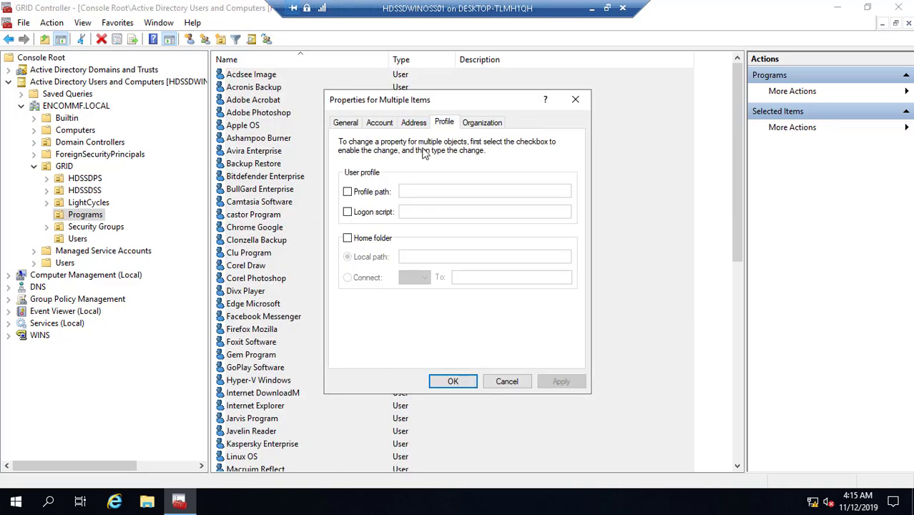
{"action": "left_click", "coordinate": [360, 217]}
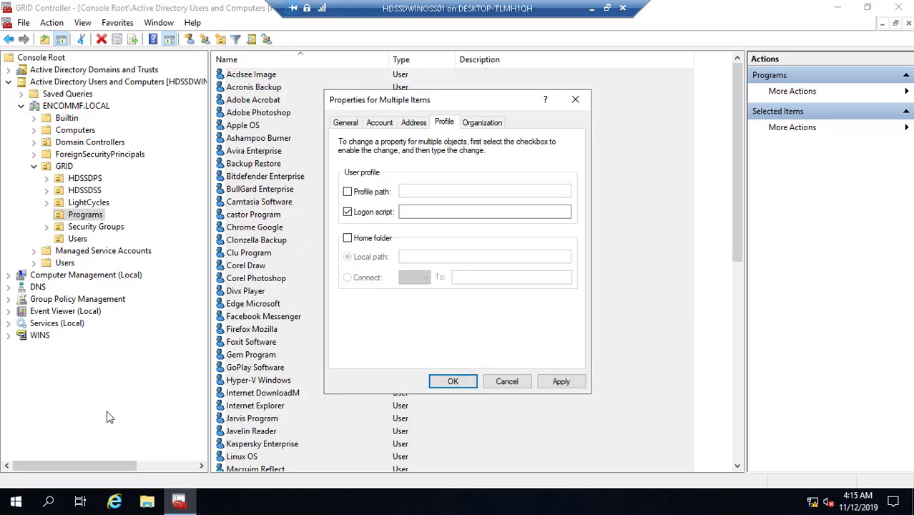
- Dismiss the Start context menu and open the Start menu instead
{"action": "right_click", "coordinate": [14, 504]}
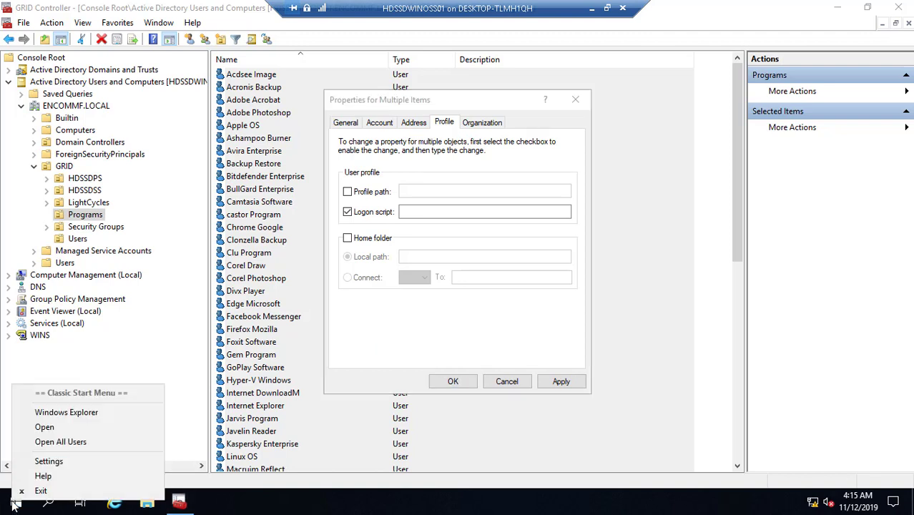
{"action": "key", "text": "Escape"}
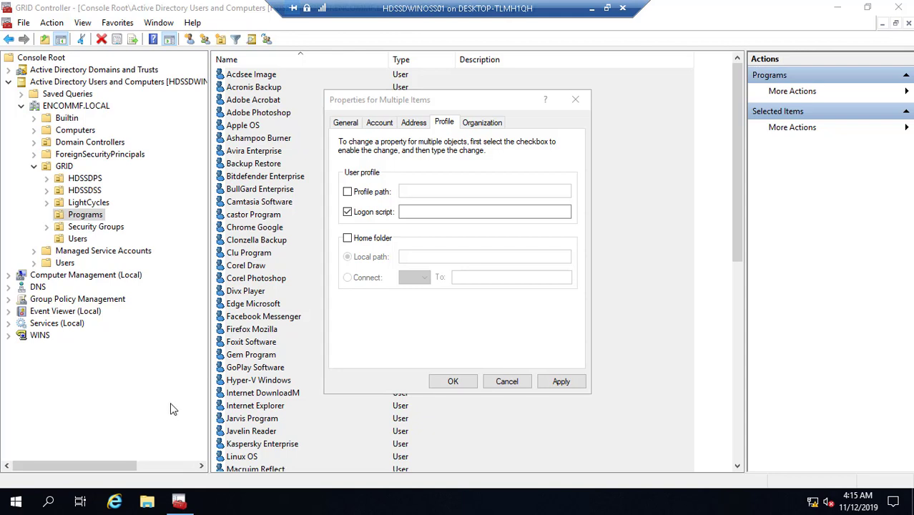
{"action": "left_click", "coordinate": [15, 505]}
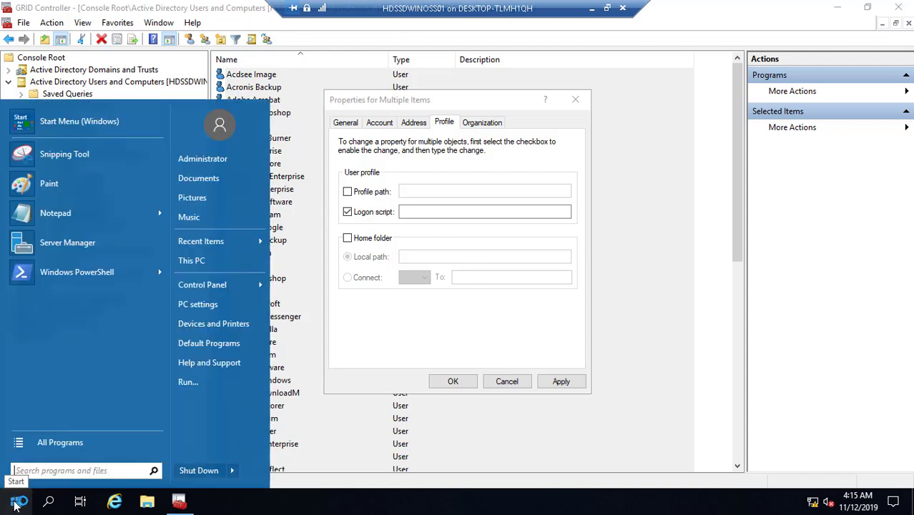
- Browse \\encommf.local\ to the SYSVOL > ENCOMMF.LOCAL > scripts folder
{"action": "left_click", "coordinate": [199, 385]}
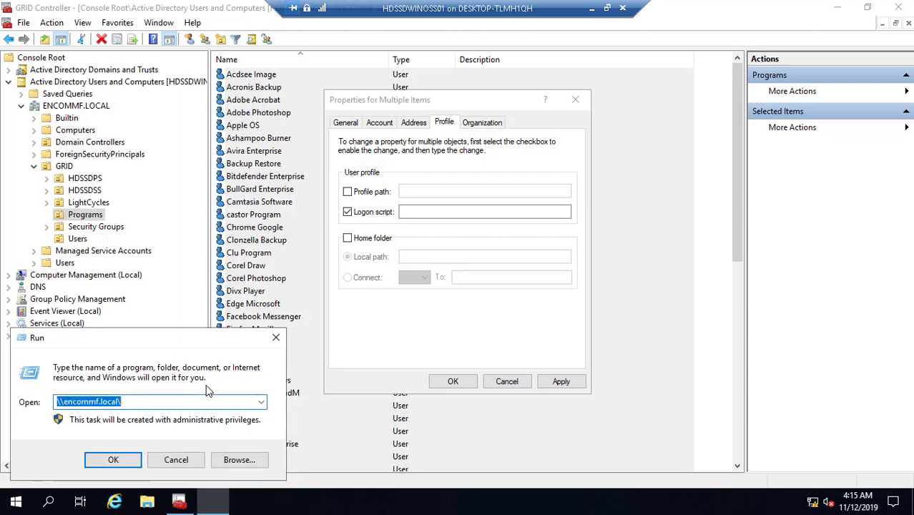
{"action": "left_click", "coordinate": [113, 460]}
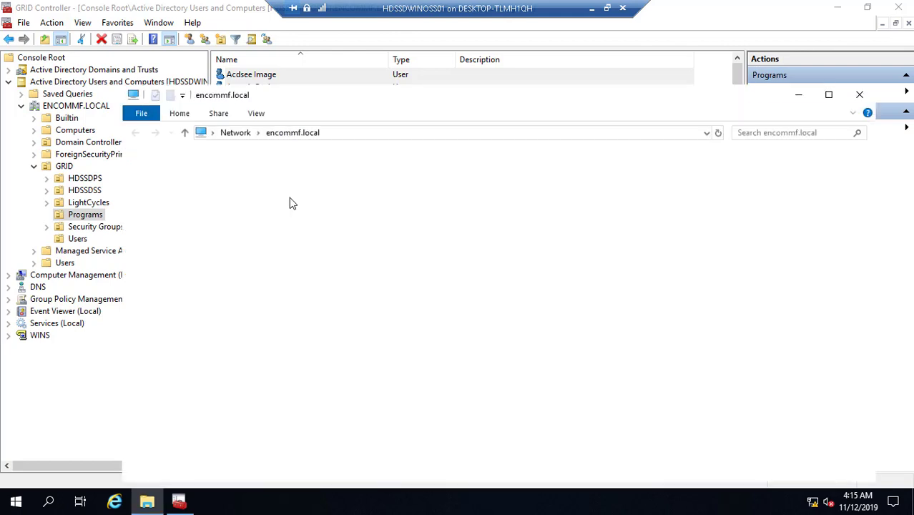
{"action": "left_click", "coordinate": [257, 116]}
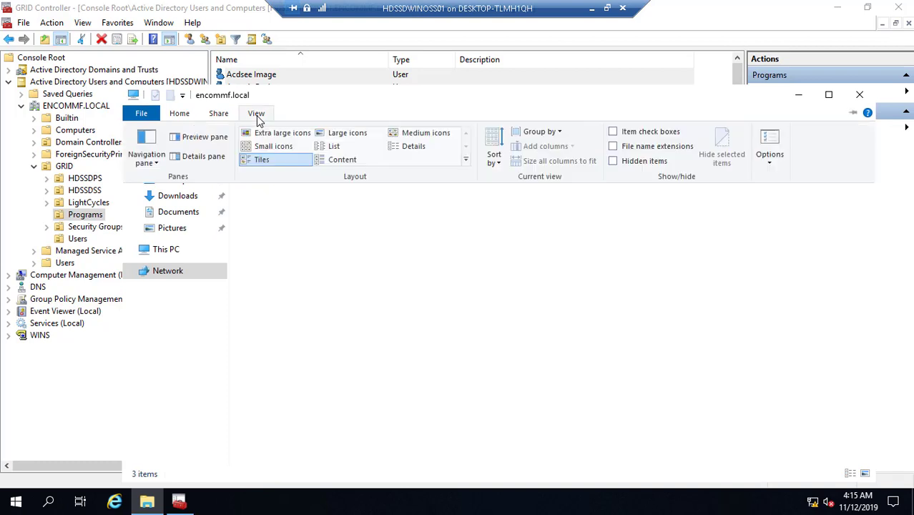
{"action": "left_click", "coordinate": [614, 146]}
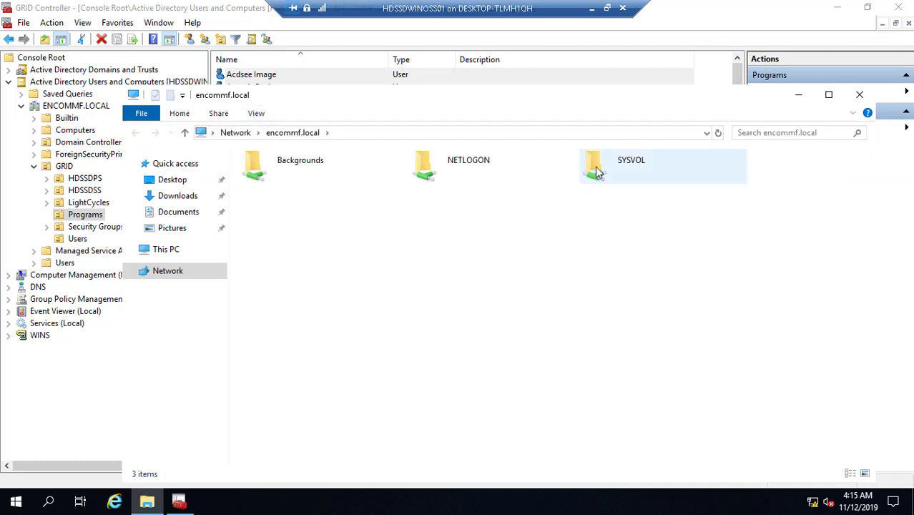
{"action": "left_click", "coordinate": [603, 173]}
{"action": "double_click", "coordinate": [603, 173]}
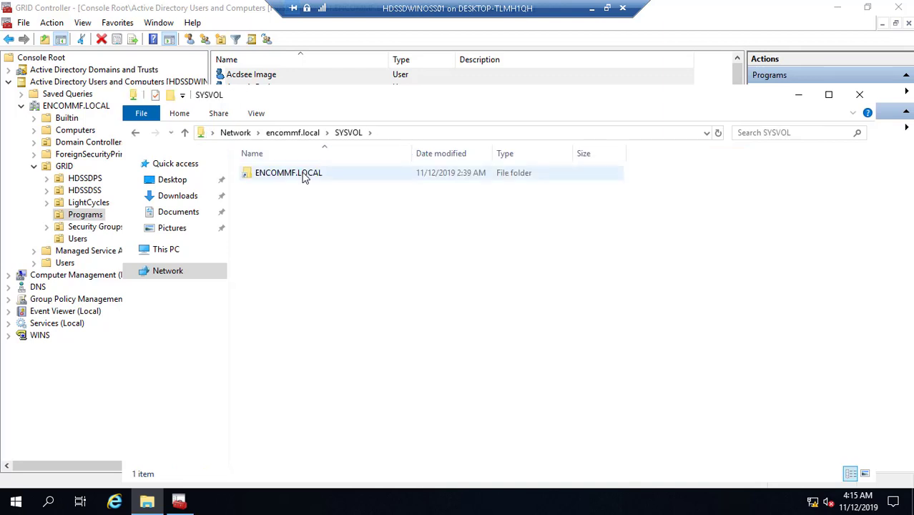
{"action": "left_click", "coordinate": [304, 178]}
{"action": "double_click", "coordinate": [304, 178]}
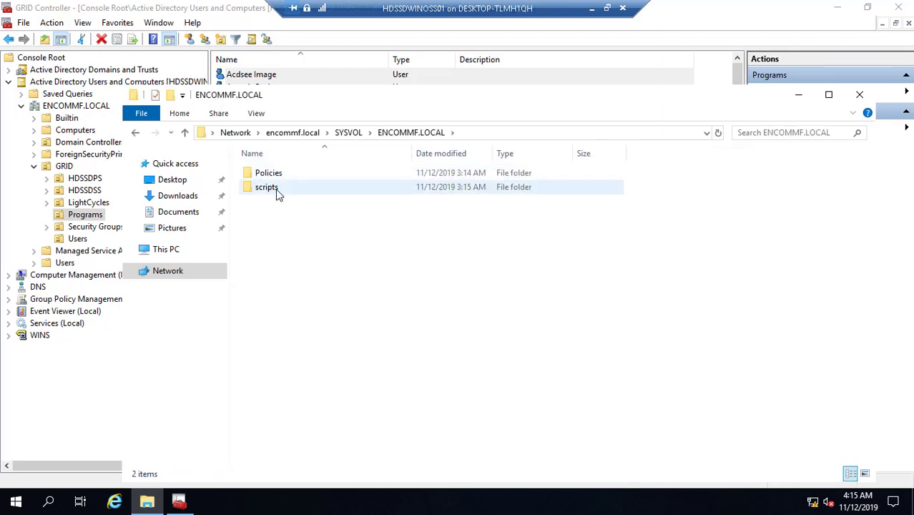
{"action": "left_click", "coordinate": [279, 194]}
- Copy the full file name MyComputer.bat from its rename box
{"action": "left_click", "coordinate": [306, 174]}
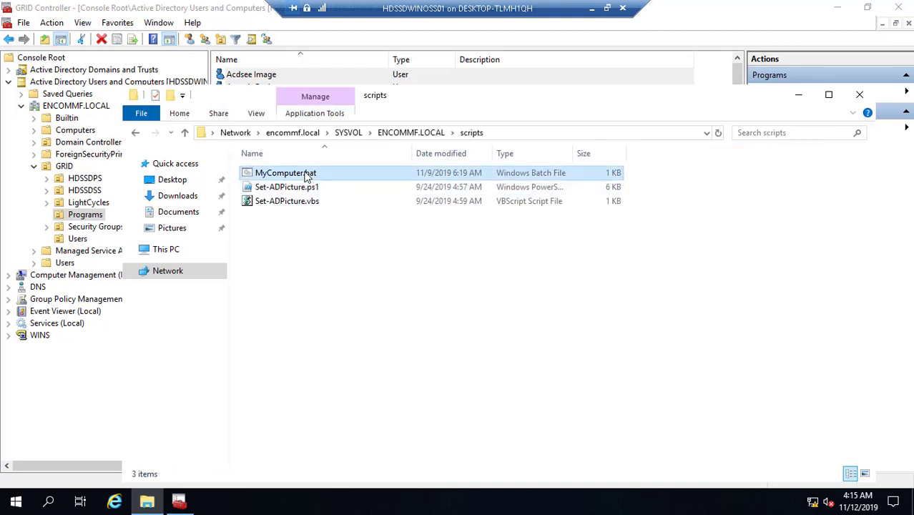
{"action": "right_click", "coordinate": [306, 176]}
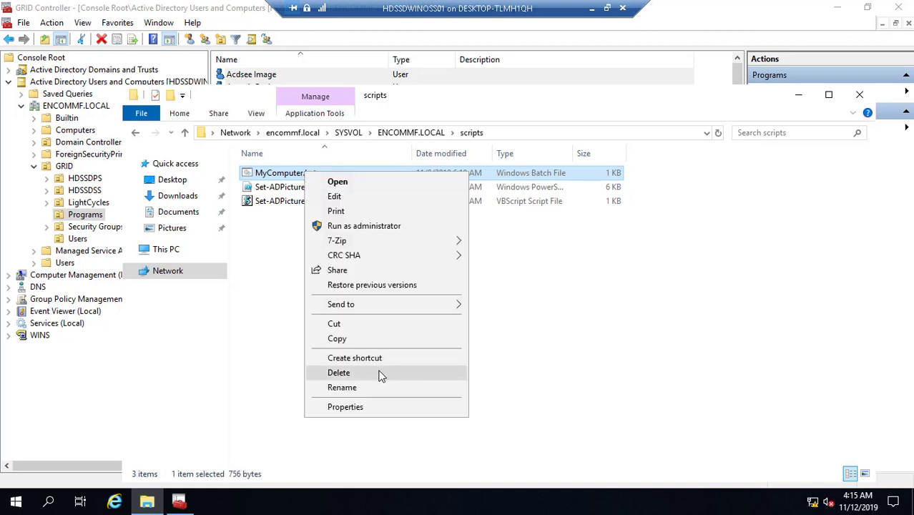
{"action": "left_click", "coordinate": [380, 392]}
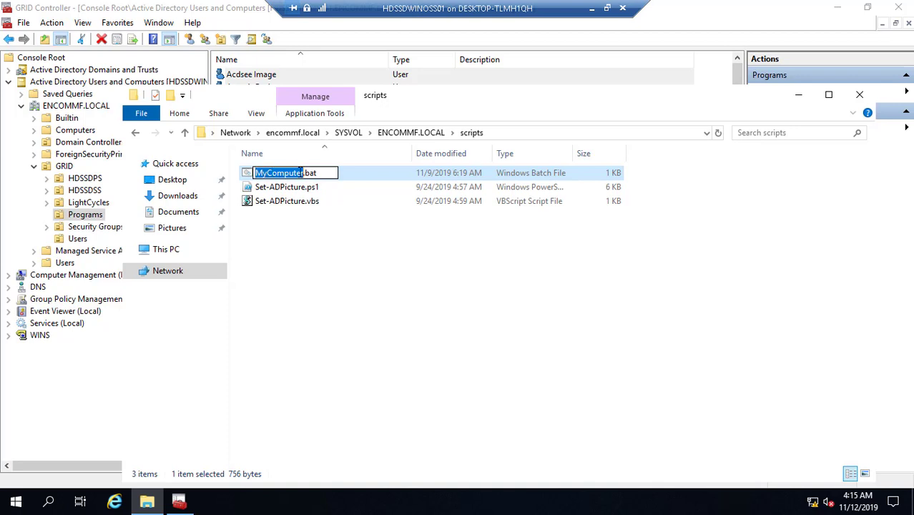
{"action": "left_click", "coordinate": [323, 171]}
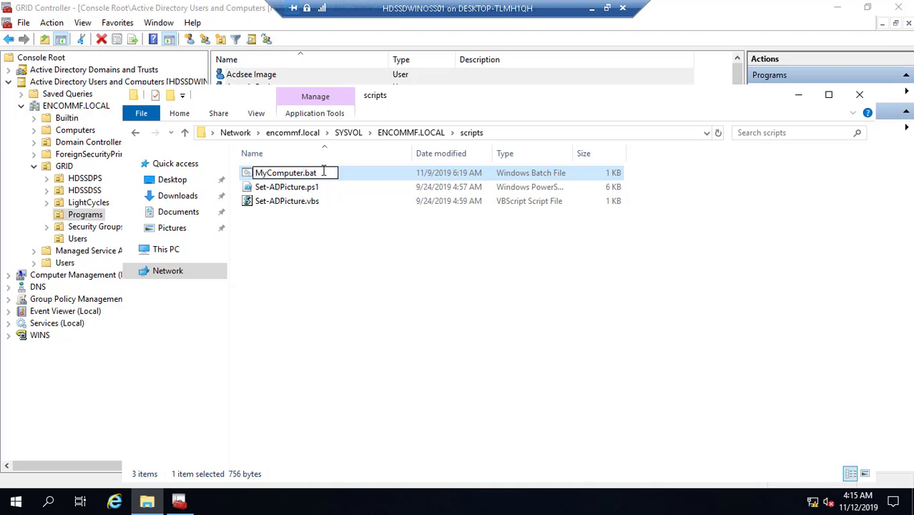
{"action": "left_click_drag", "start_coordinate": [324, 172], "coordinate": [247, 173]}
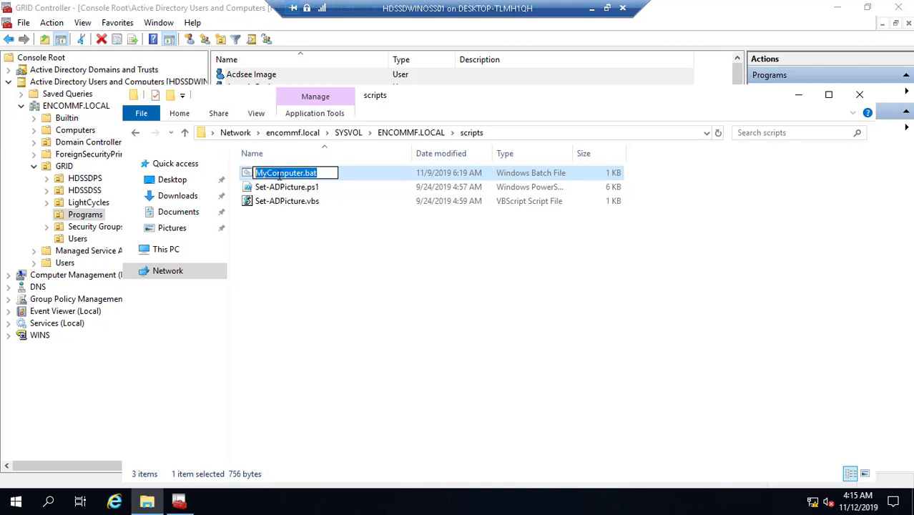
{"action": "right_click", "coordinate": [278, 174]}
{"action": "left_click", "coordinate": [315, 218]}
- Paste MyComputer.bat as the Programs users' logon script and apply it
{"action": "left_click", "coordinate": [860, 94]}
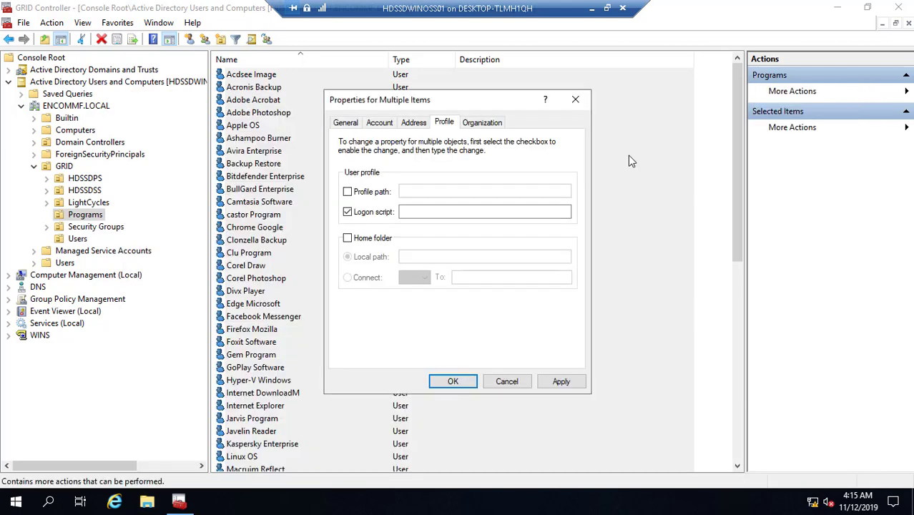
{"action": "left_click", "coordinate": [440, 211]}
{"action": "key", "text": "ctrl+v"}
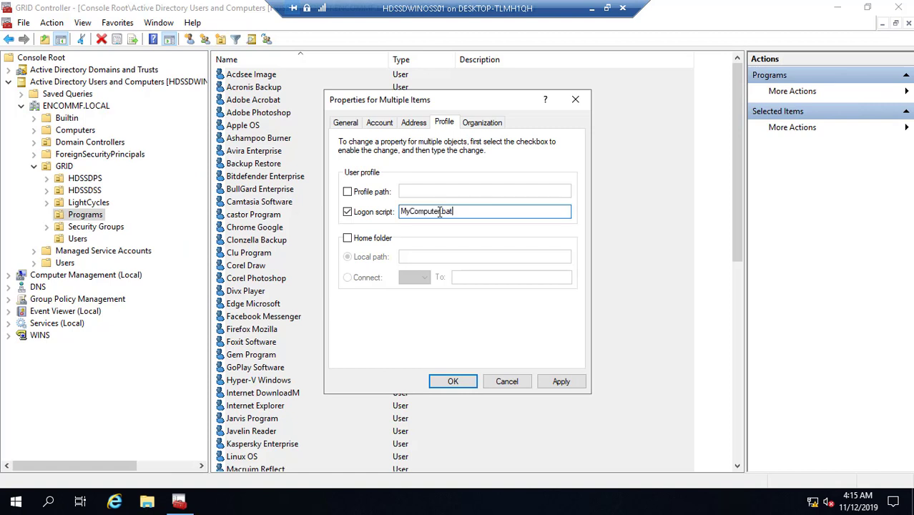
{"action": "left_click", "coordinate": [561, 382]}
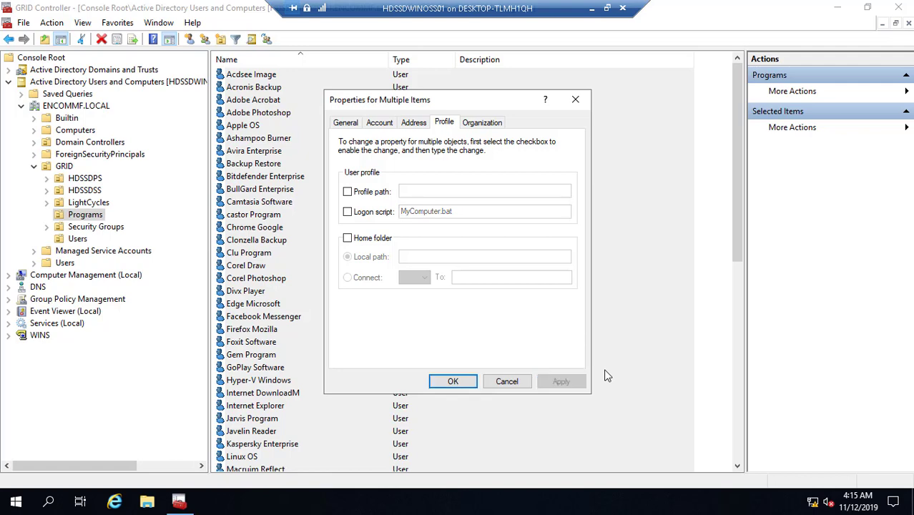
{"action": "left_click", "coordinate": [451, 381]}
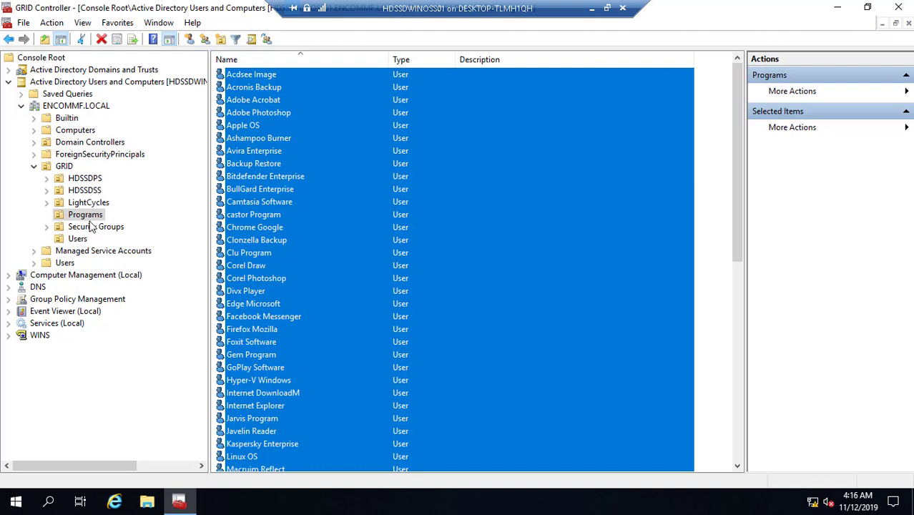
- Give all seven GRID Users accounts the MyComputer.bat logon script, then close the console
{"action": "left_click", "coordinate": [80, 240]}
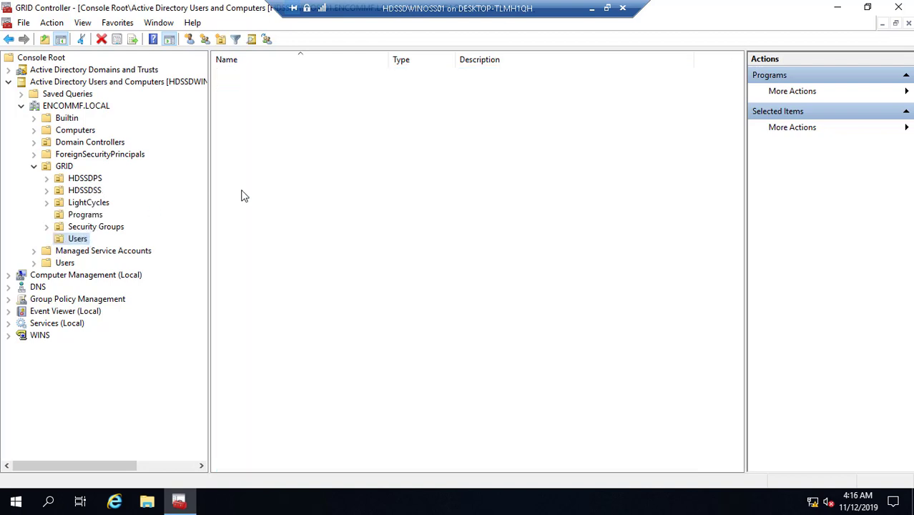
{"action": "left_click", "coordinate": [262, 79]}
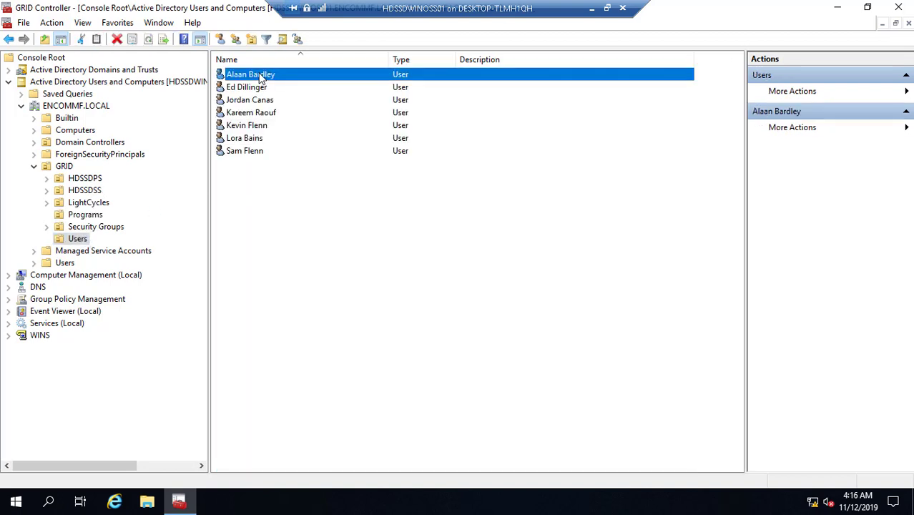
{"action": "key", "text": "ctrl+a"}
{"action": "right_click", "coordinate": [260, 75]}
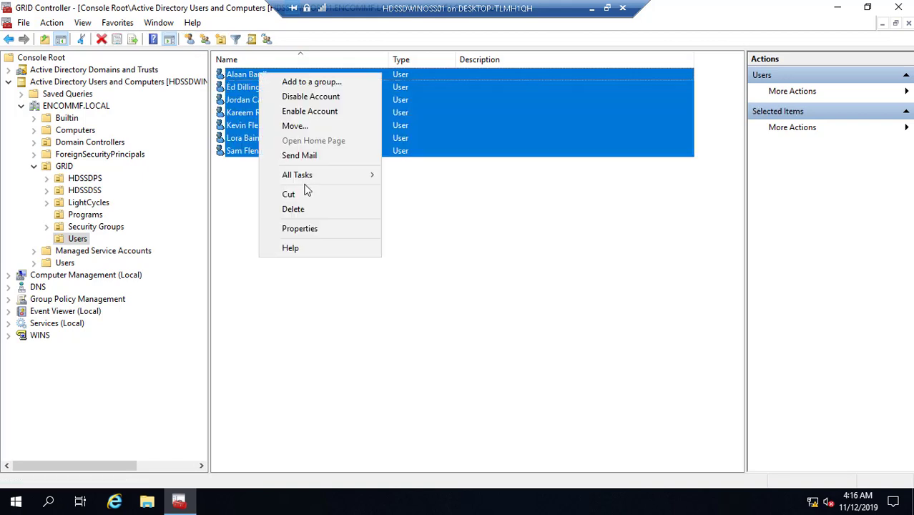
{"action": "left_click", "coordinate": [318, 228]}
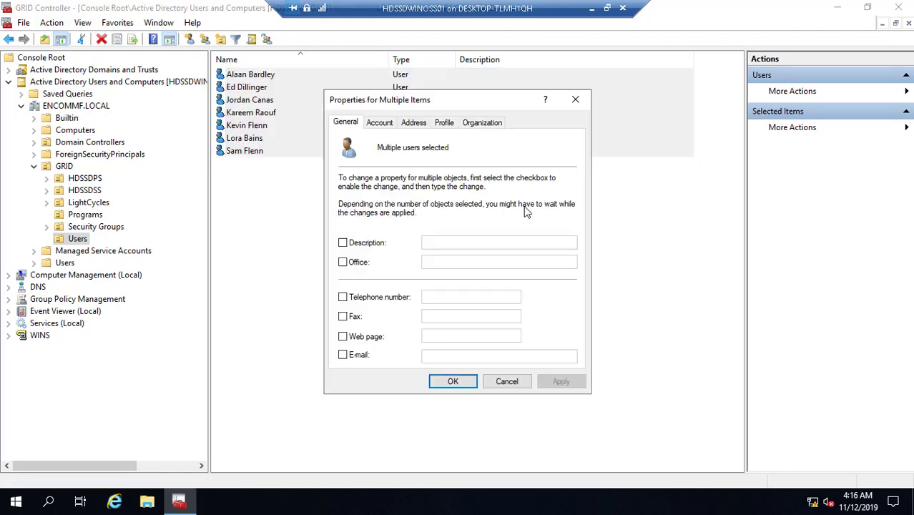
{"action": "left_click", "coordinate": [445, 123]}
{"action": "left_click", "coordinate": [373, 212]}
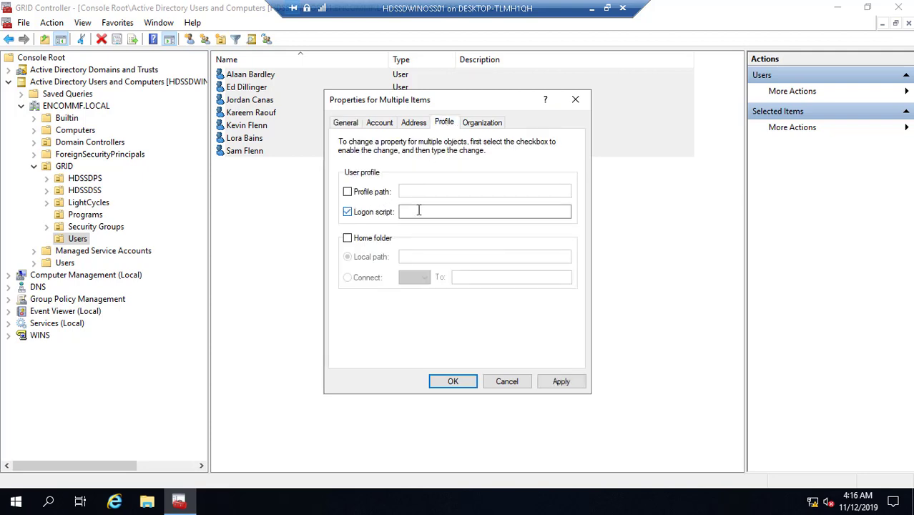
{"action": "left_click", "coordinate": [419, 212]}
{"action": "key", "text": "ctrl+v"}
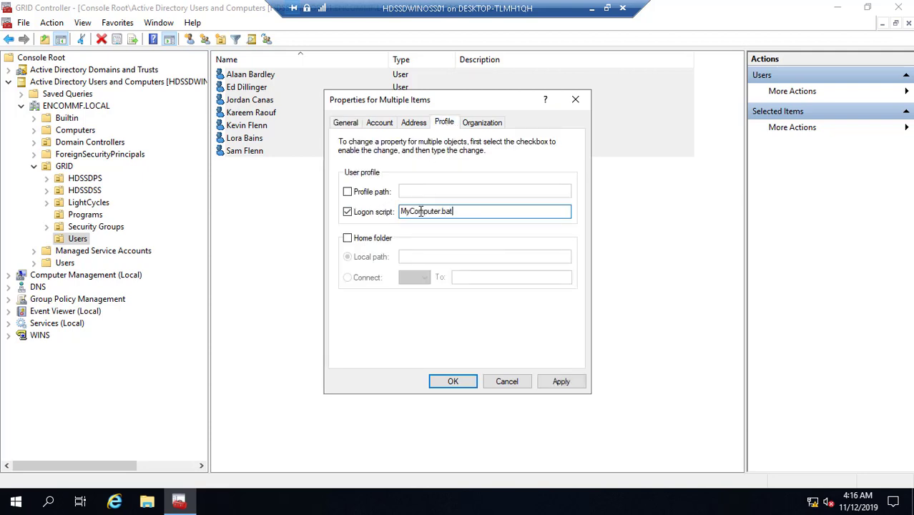
{"action": "left_click", "coordinate": [560, 384]}
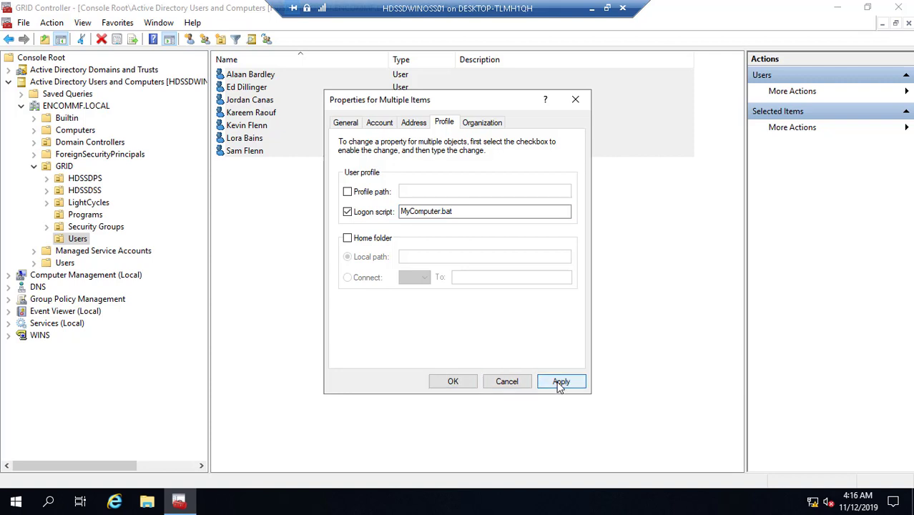
{"action": "left_click", "coordinate": [457, 383]}
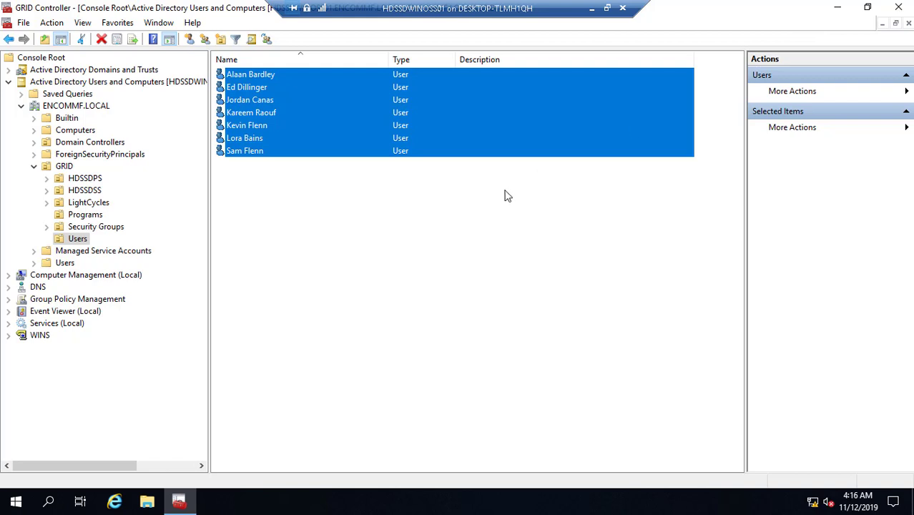
{"action": "key", "text": "alt+F4"}
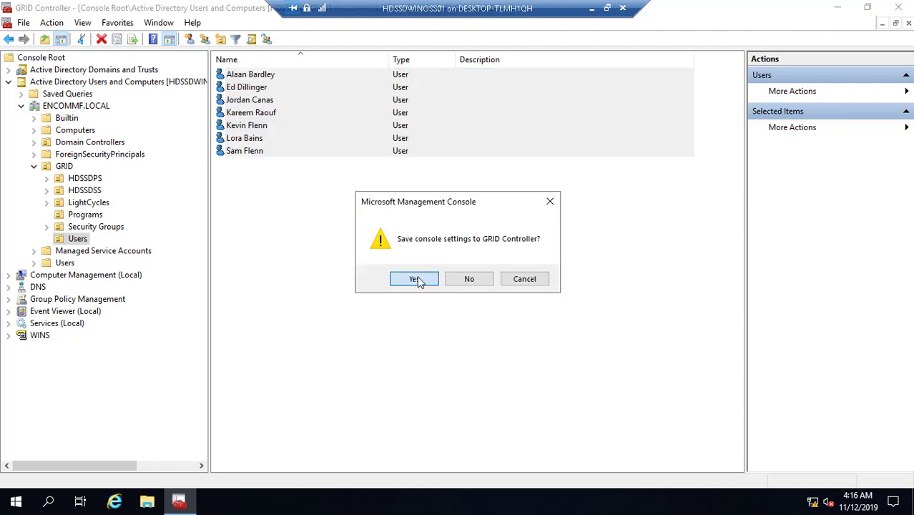
- Save the console settings and restart the server from the Start power options
{"action": "left_click", "coordinate": [415, 279]}
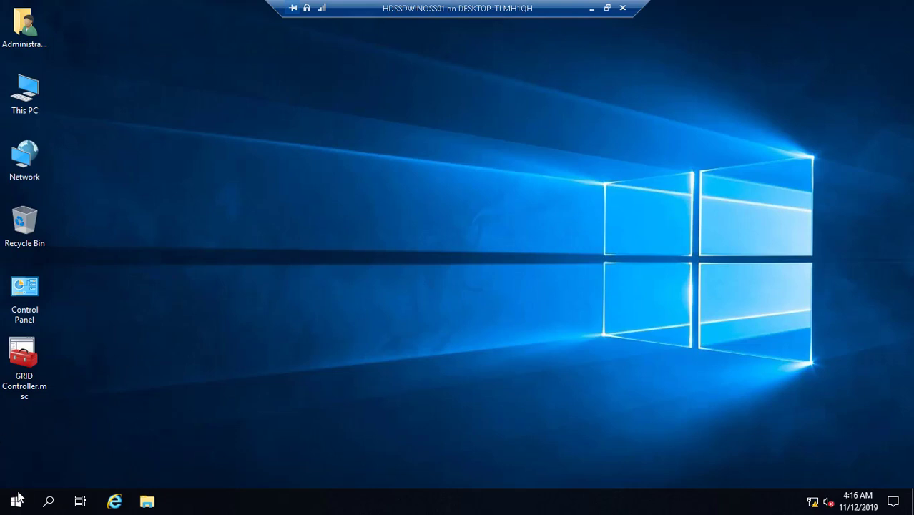
{"action": "left_click", "coordinate": [17, 499]}
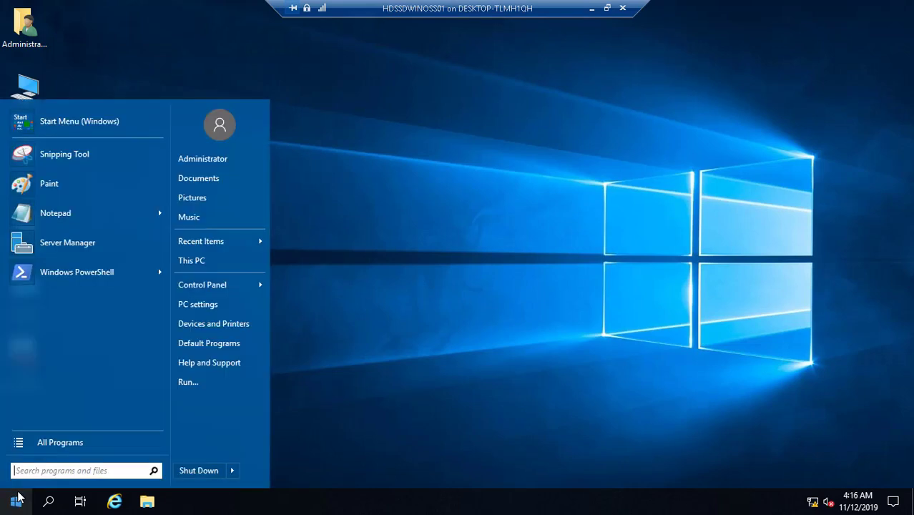
{"action": "left_click", "coordinate": [234, 472]}
{"action": "left_click", "coordinate": [284, 473]}
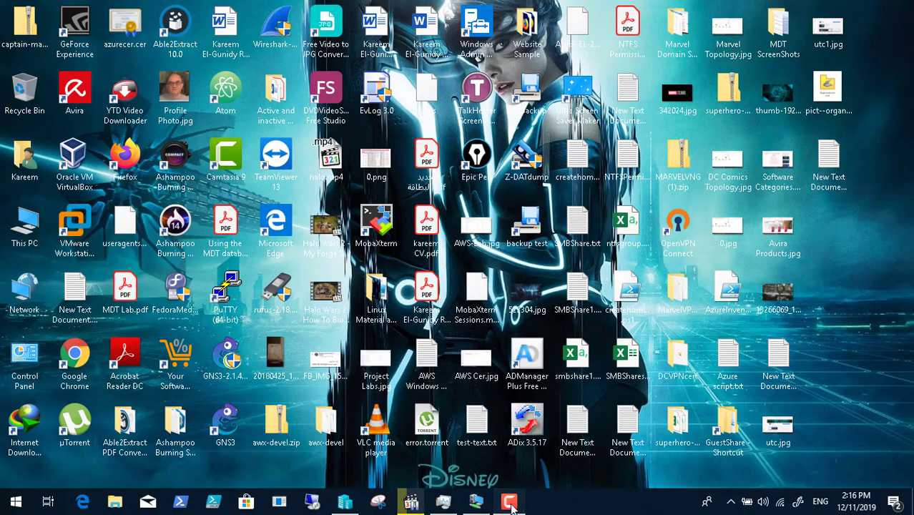
- Restore the virtual machine window and switch it to Full Screen Mode
{"action": "left_click", "coordinate": [509, 503]}
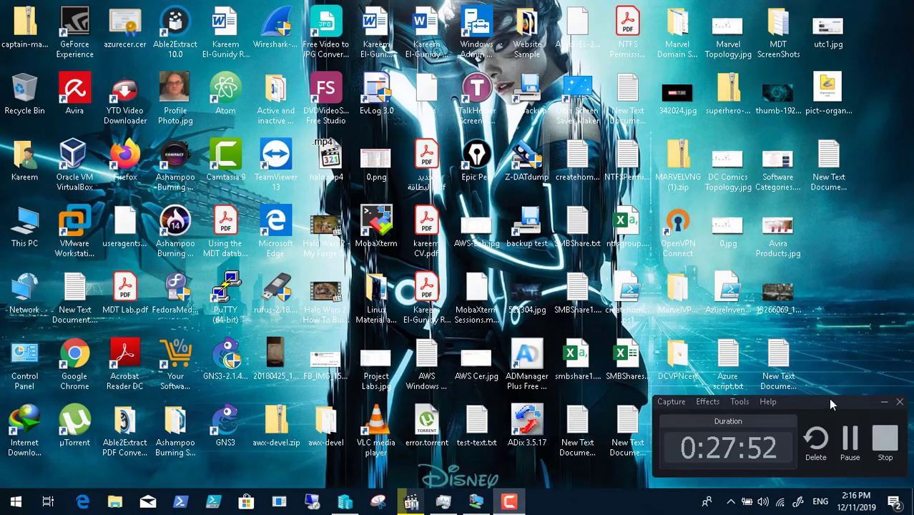
{"action": "left_click", "coordinate": [851, 436]}
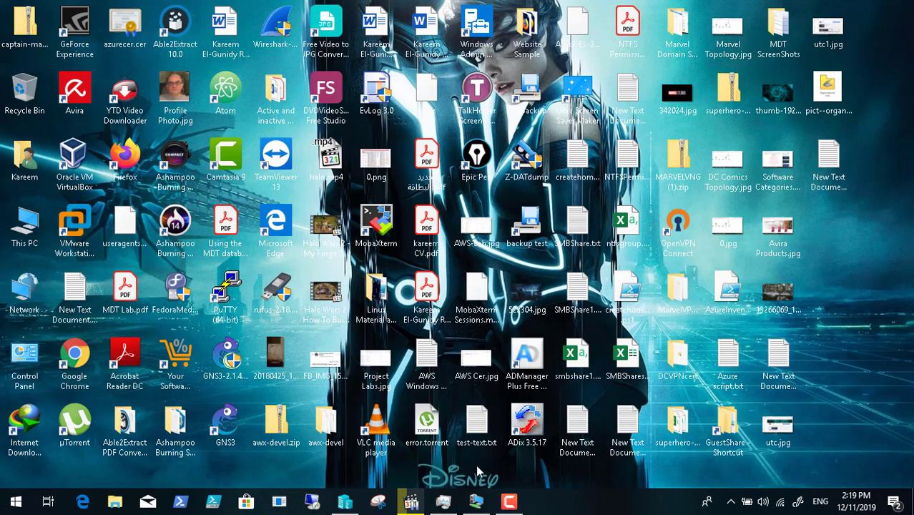
{"action": "left_click", "coordinate": [477, 503]}
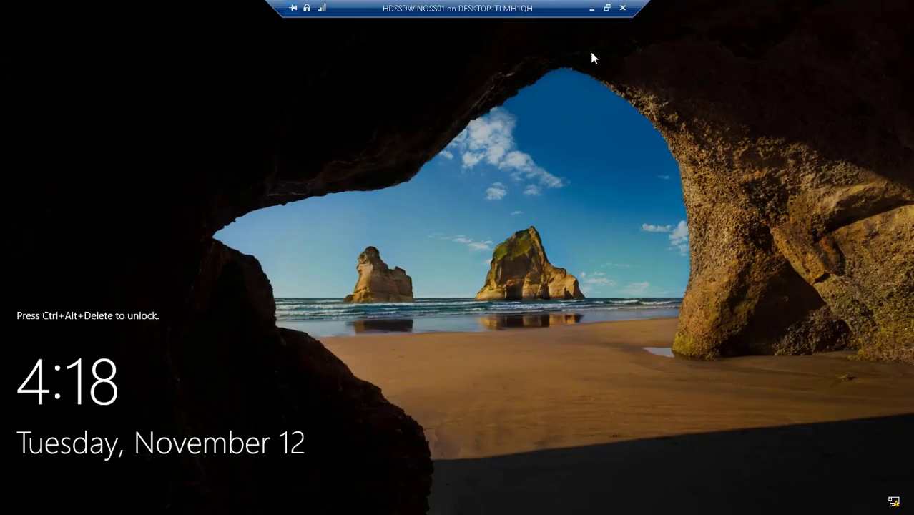
{"action": "left_click", "coordinate": [607, 8]}
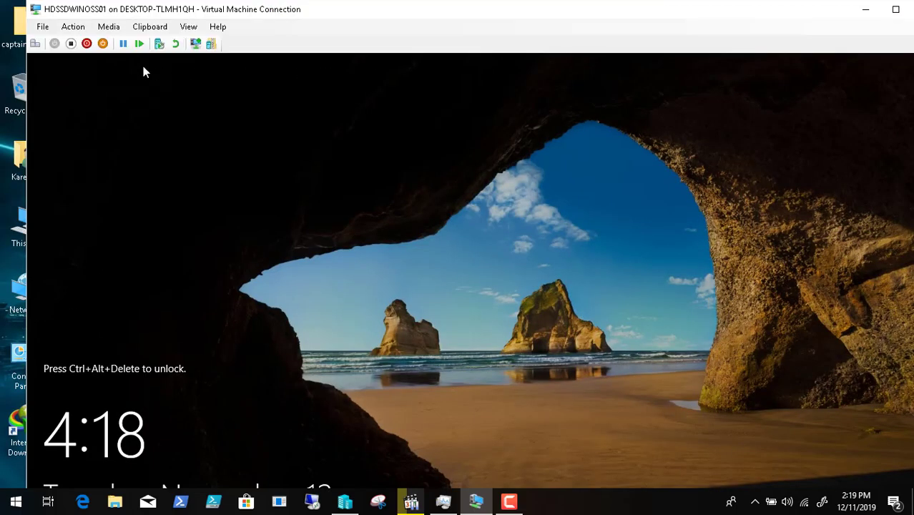
{"action": "left_click", "coordinate": [188, 27]}
{"action": "left_click", "coordinate": [200, 41]}
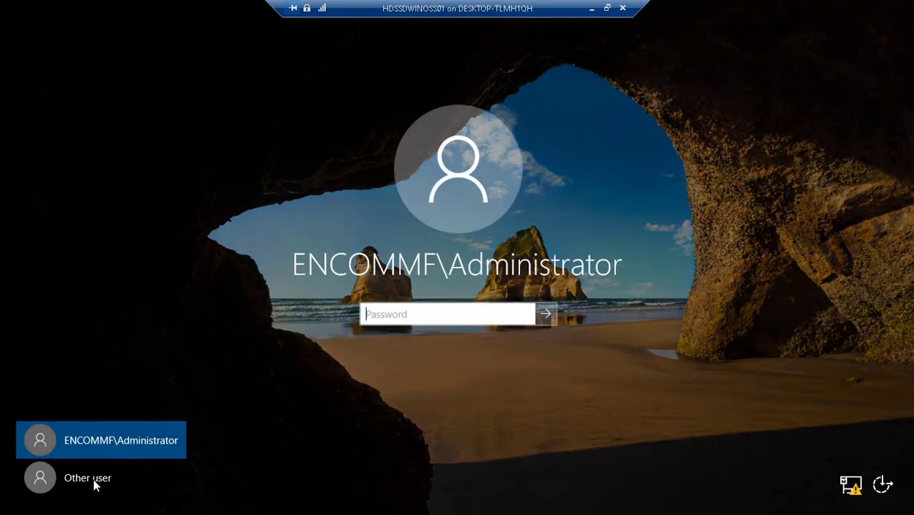
- Attempt an Other user sign-in with the test user's name and password; dismiss the rejection
{"action": "left_click", "coordinate": [94, 480]}
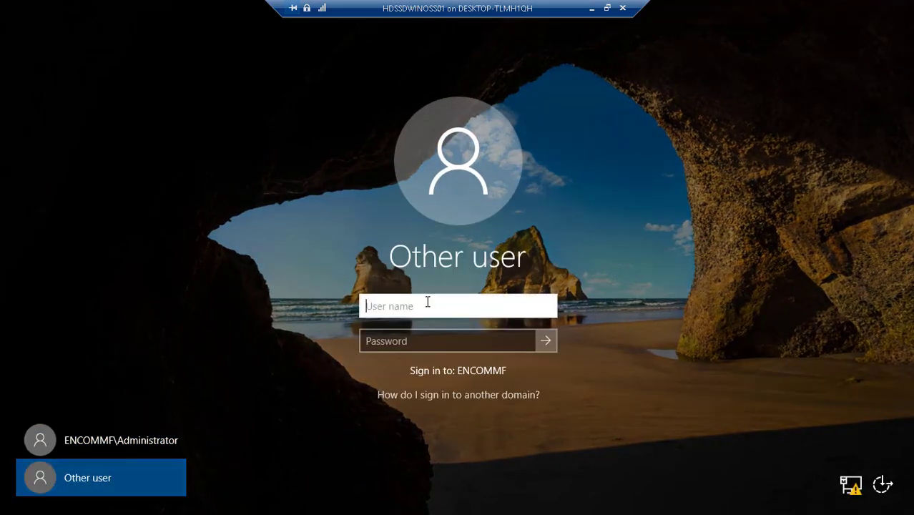
{"action": "key", "text": "Tab"}
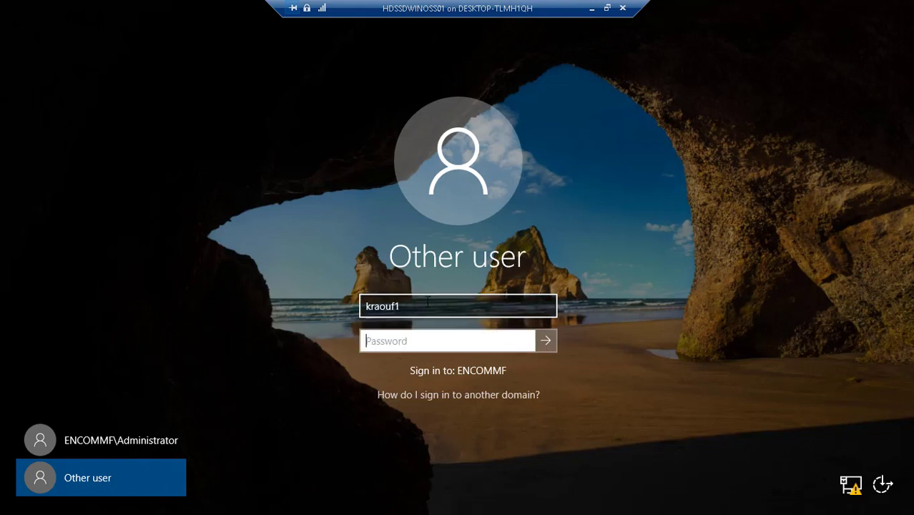
{"action": "type", "text": "••••••••••"}
{"action": "key", "text": "Return"}
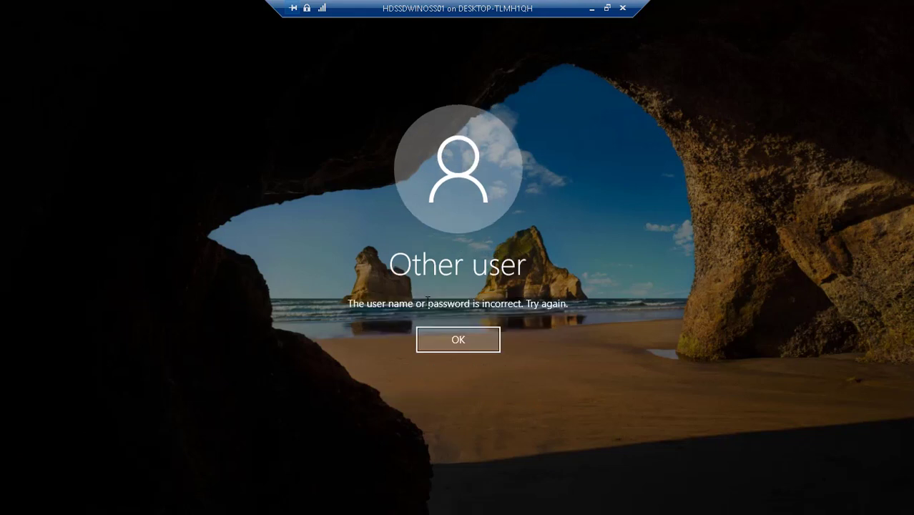
{"action": "key", "text": "Return"}
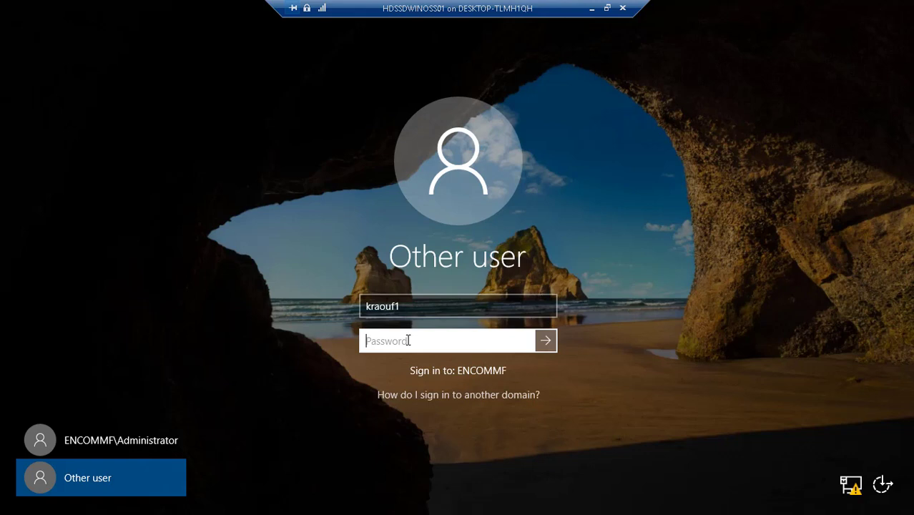
- Retry the password, dismiss the second error, and erase the user name
{"action": "type", "text": "••••••••••"}
{"action": "key", "text": "Return"}
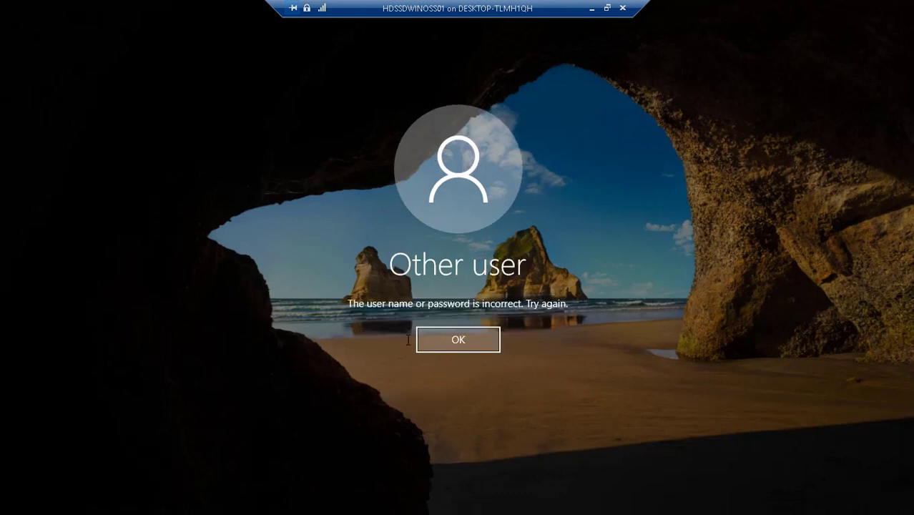
{"action": "key", "text": "Return"}
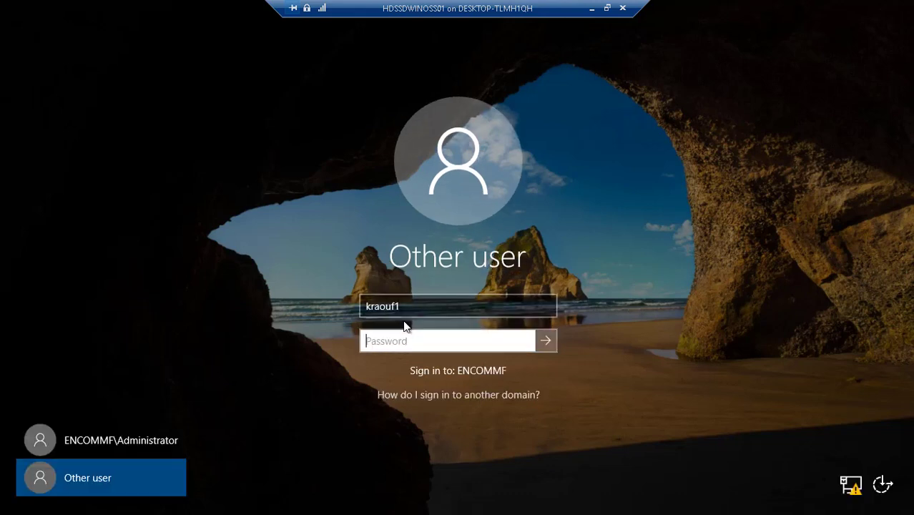
{"action": "left_click", "coordinate": [409, 306]}
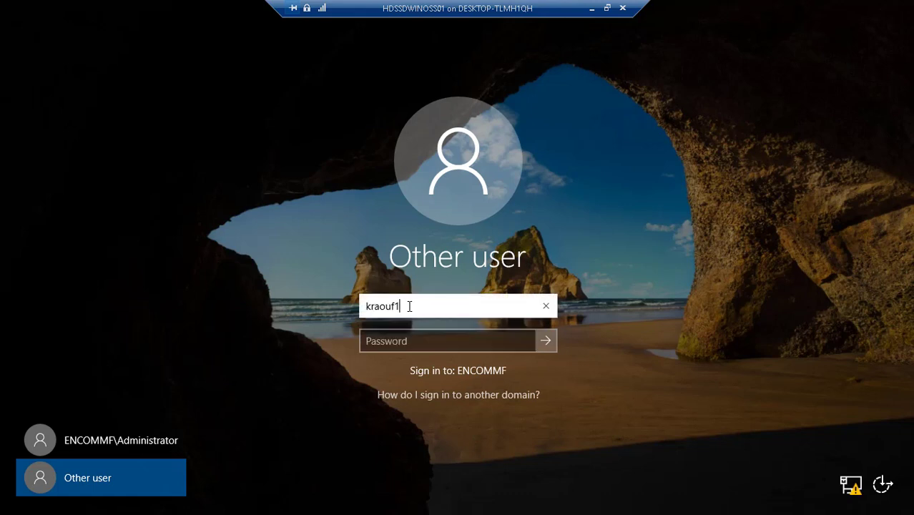
{"action": "key", "text": "BackSpace"}
{"action": "key", "text": "BackSpace"}
{"action": "key", "text": "BackSpace"}
{"action": "key", "text": "BackSpace"}
{"action": "key", "text": "BackSpace"}
{"action": "key", "text": "BackSpace"}
{"action": "key", "text": "BackSpace"}
- Sign in as ENCOMMF\Administrator with the account password
{"action": "left_click", "coordinate": [140, 440]}
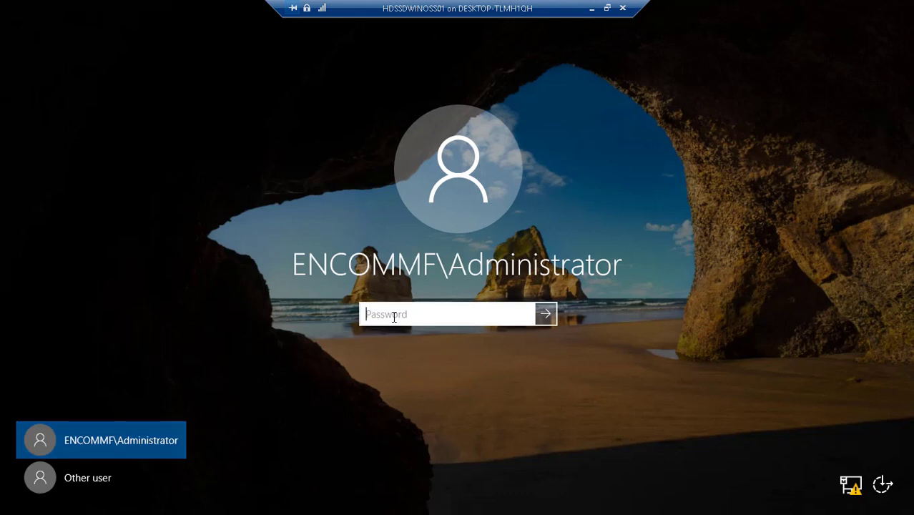
{"action": "type", "text": "*********"}
{"action": "key", "text": "Return"}
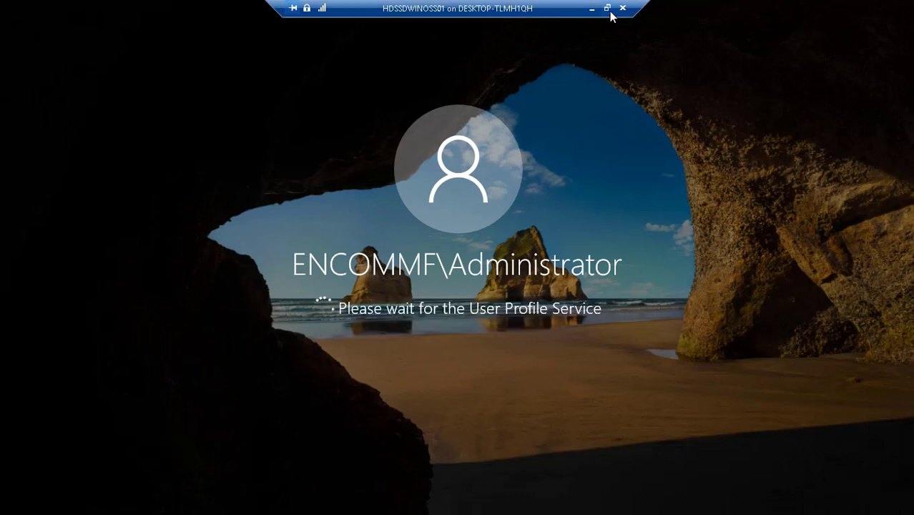
- Send Ctrl+Alt+Delete to the VM, return to Full Screen Mode, and pick Other user
{"action": "left_click", "coordinate": [592, 8]}
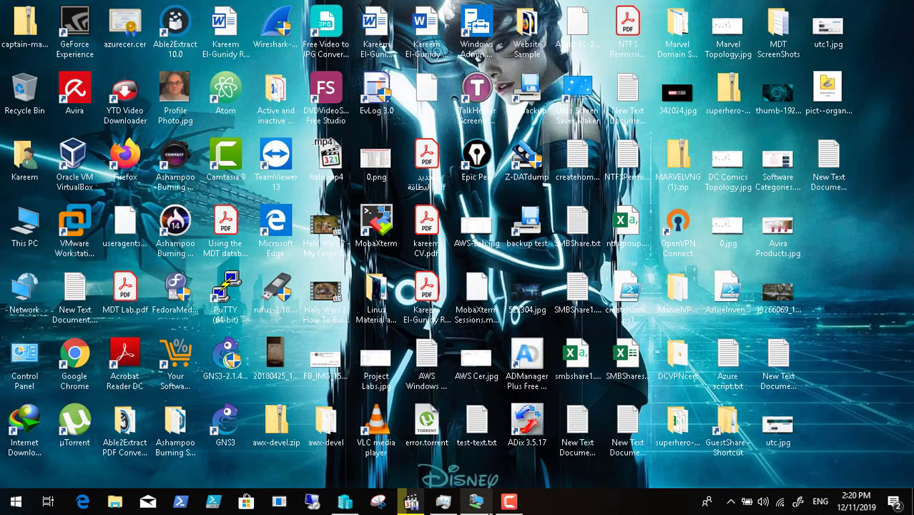
{"action": "left_click", "coordinate": [517, 505]}
{"action": "left_click", "coordinate": [480, 502]}
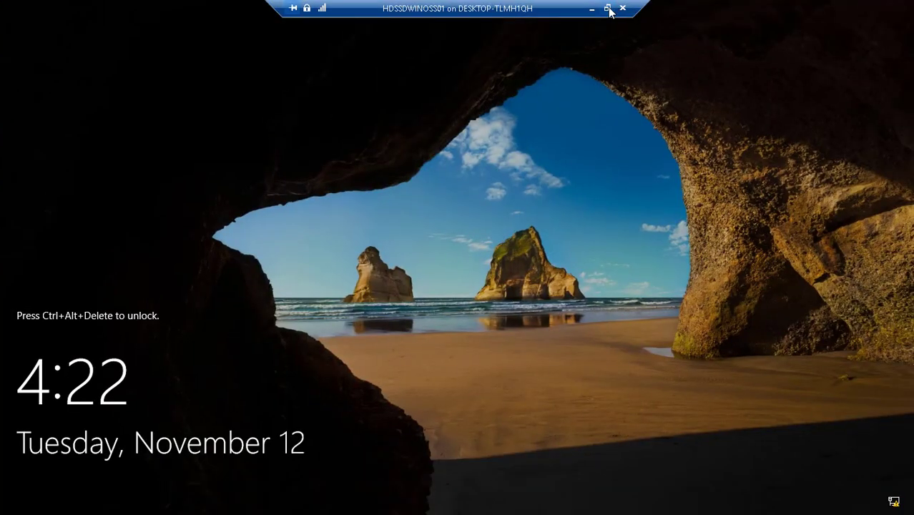
{"action": "left_click", "coordinate": [608, 7]}
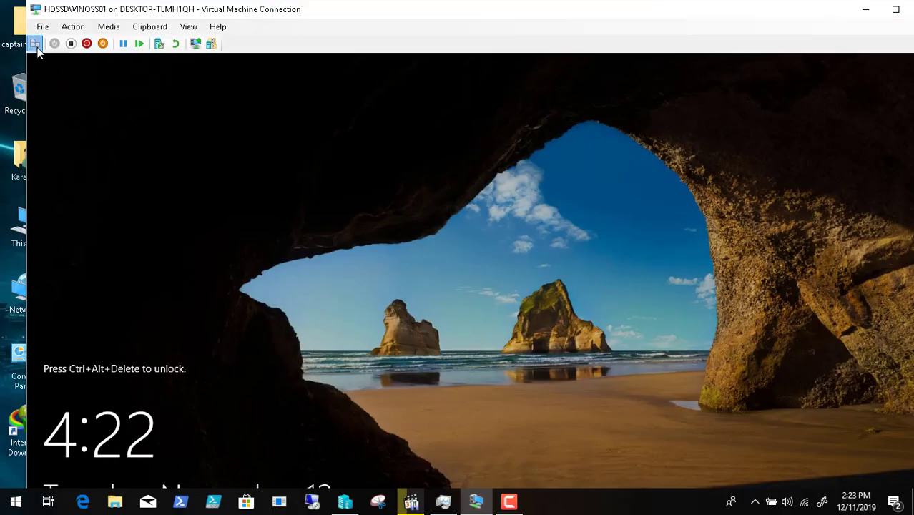
{"action": "left_click", "coordinate": [34, 44]}
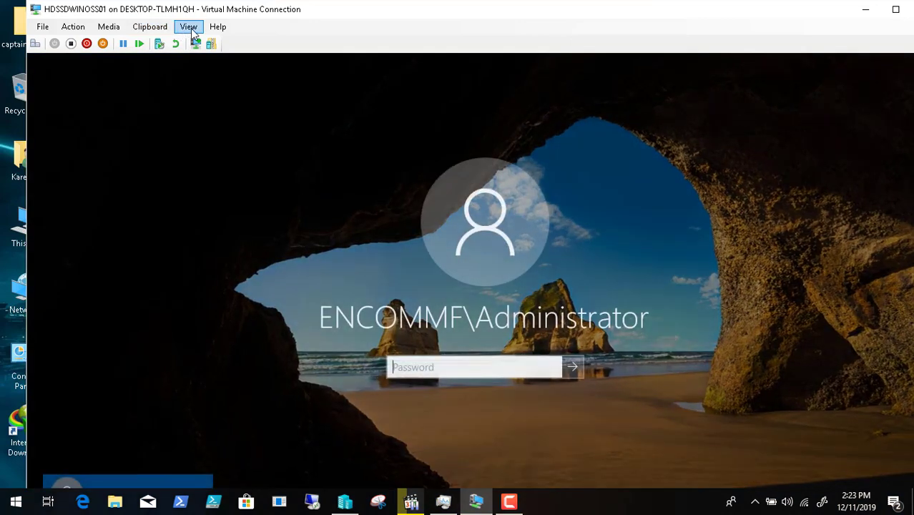
{"action": "left_click", "coordinate": [188, 26]}
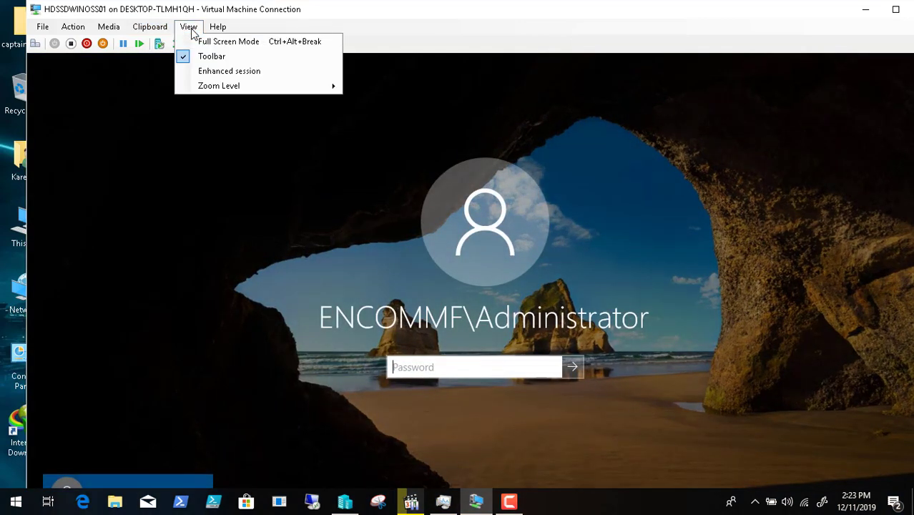
{"action": "left_click", "coordinate": [202, 38]}
{"action": "left_click", "coordinate": [84, 482]}
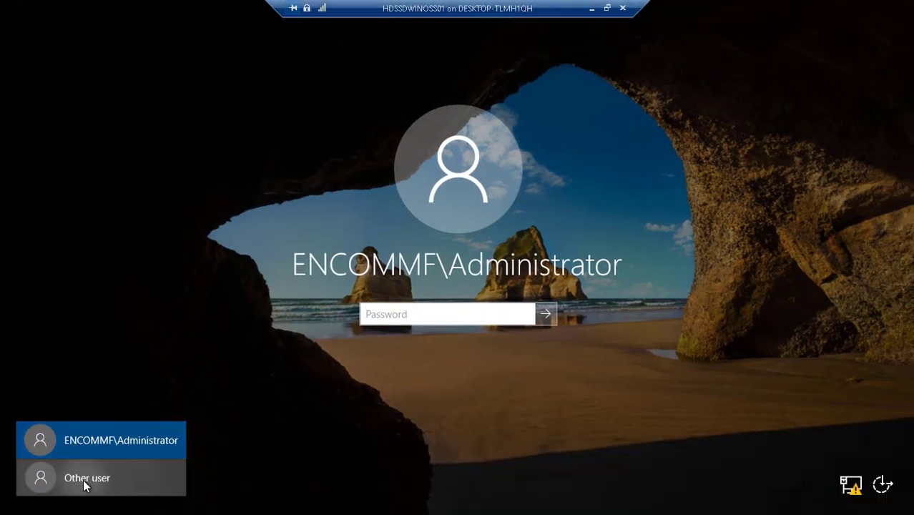
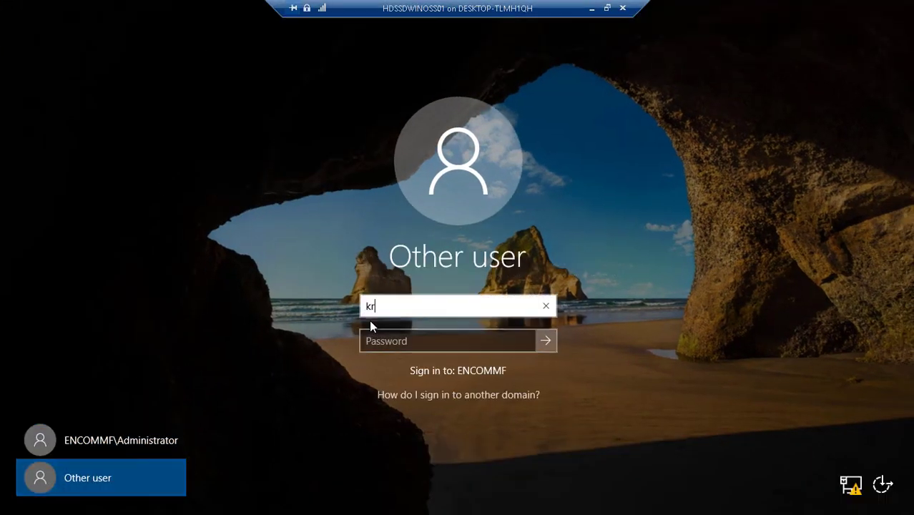
- Enter the test user's domain user name and password and sign in
{"action": "key", "text": "Tab"}
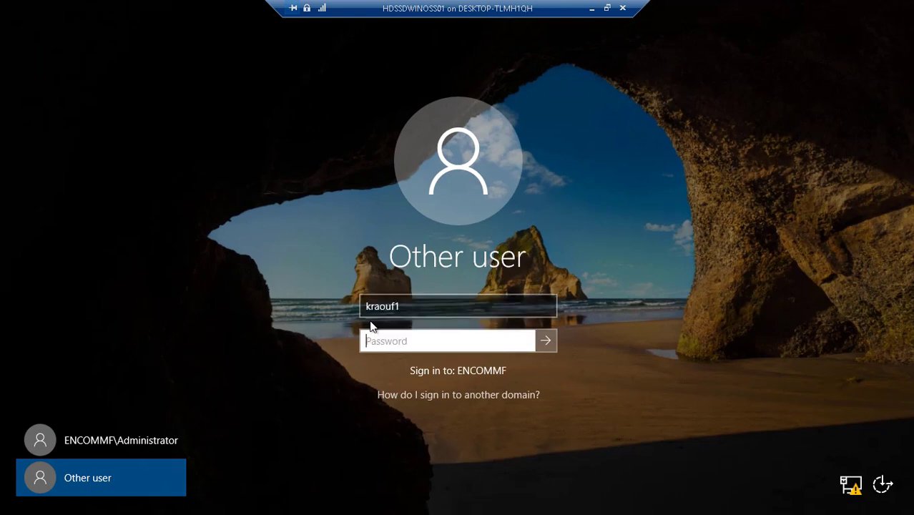
{"action": "type", "text": "**********"}
{"action": "key", "text": "Return"}
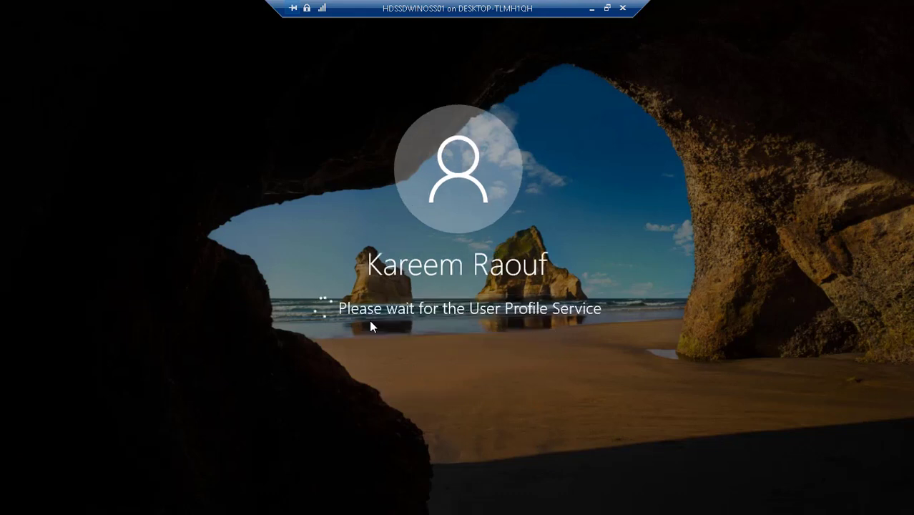
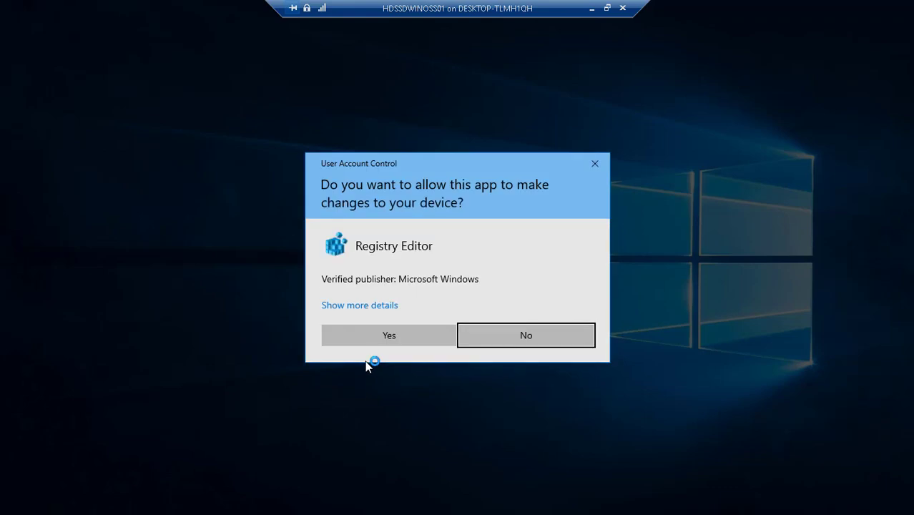
- Approve all four Registry Editor User Account Control prompts so the desktop loads
{"action": "left_click", "coordinate": [369, 338]}
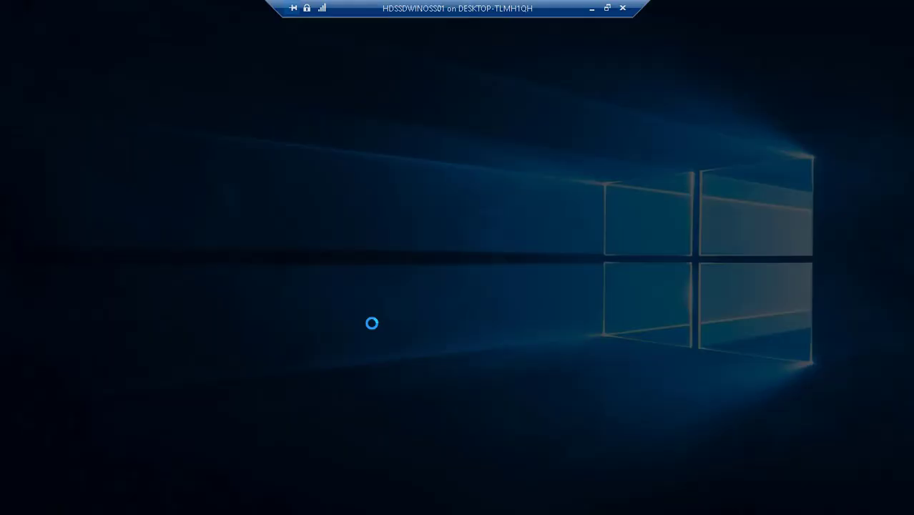
{"action": "left_click", "coordinate": [396, 334]}
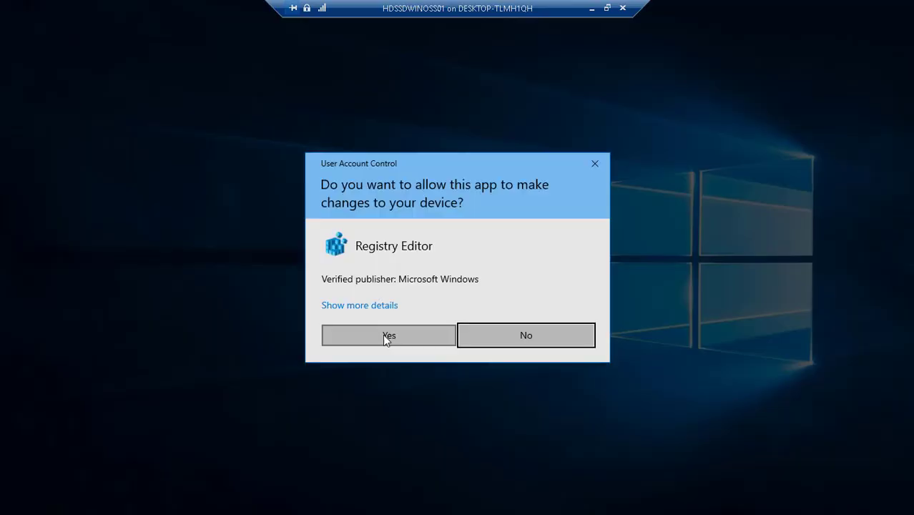
{"action": "left_click", "coordinate": [381, 337]}
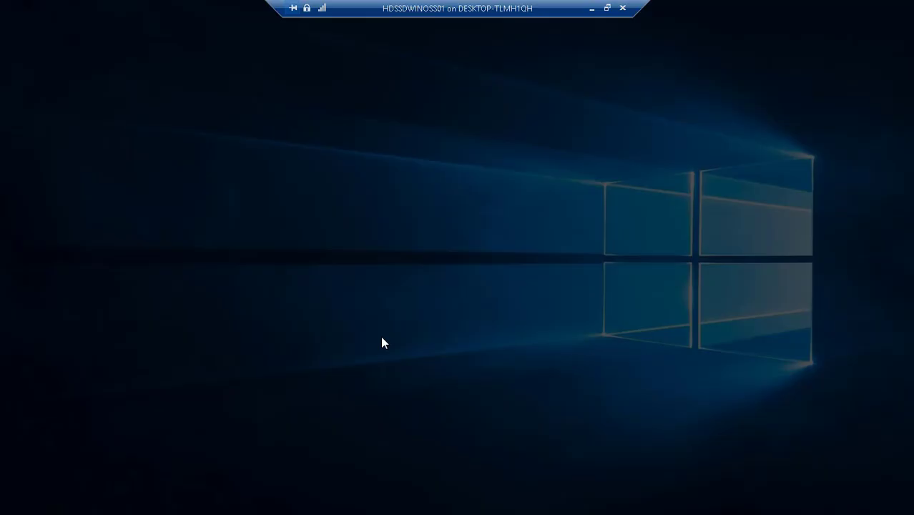
{"action": "left_click", "coordinate": [382, 338]}
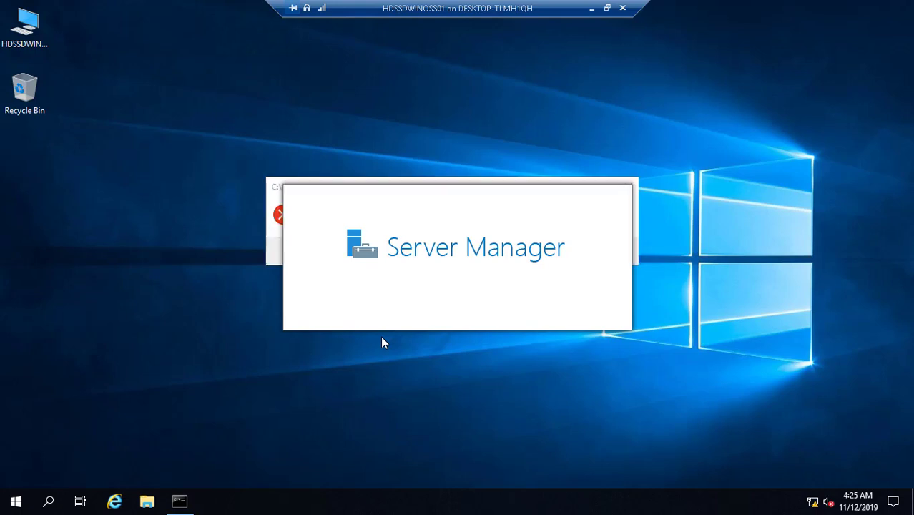
- Dismiss the idlelogoff.exe not-found error and the Windows Admin Center message
{"action": "left_click", "coordinate": [278, 192]}
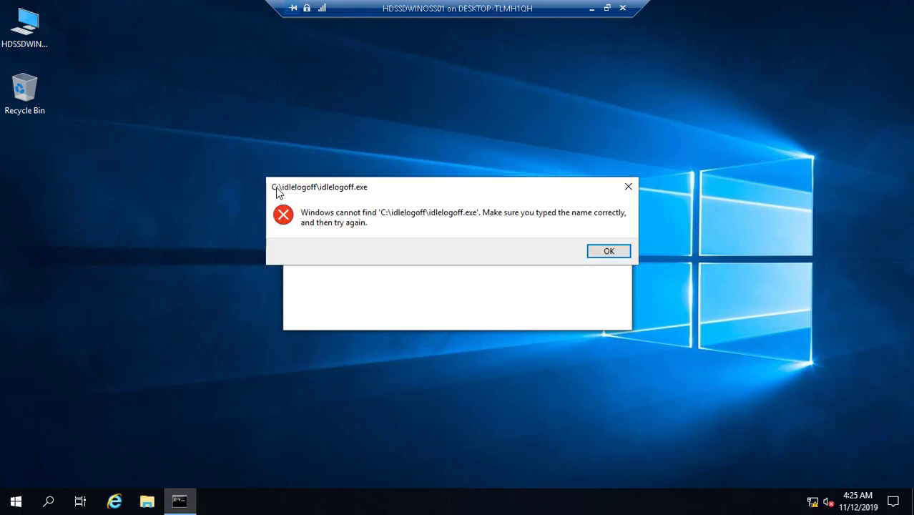
{"action": "left_click", "coordinate": [608, 251]}
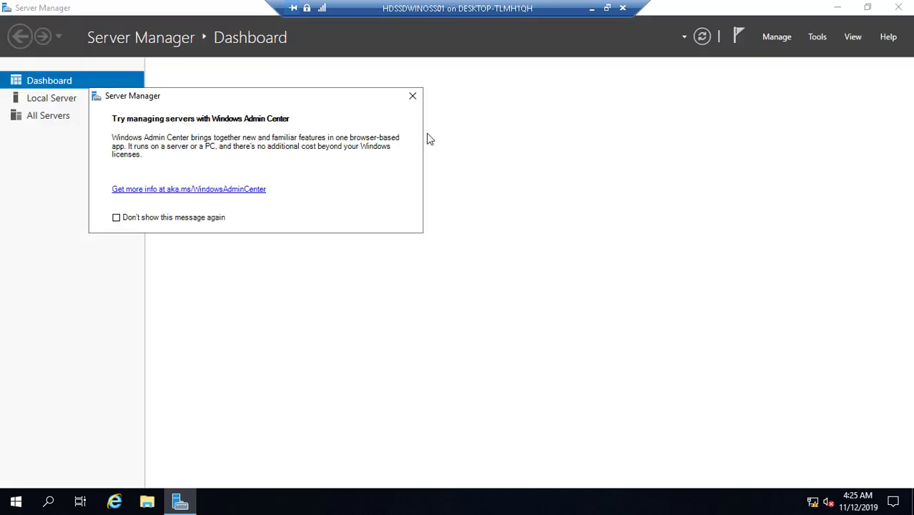
{"action": "left_click", "coordinate": [414, 100]}
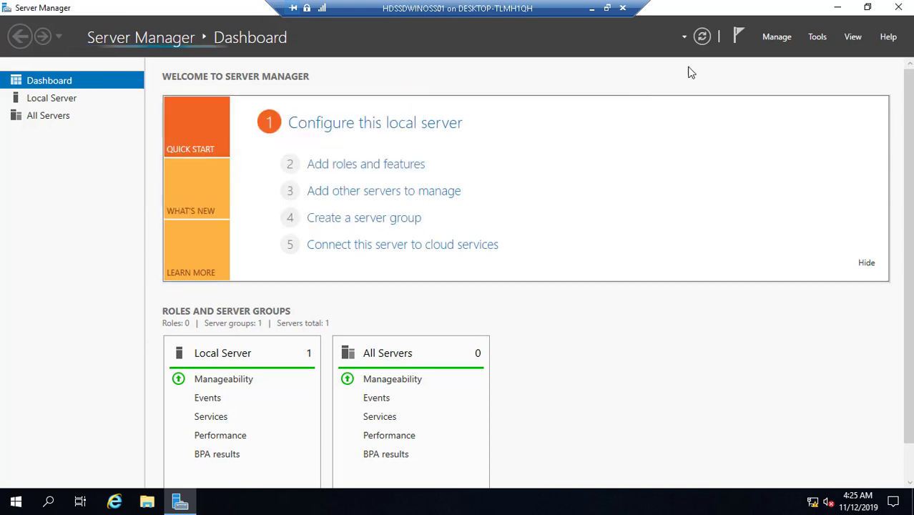
- Tick 'Do not start Server Manager automatically at logon' in Server Manager Properties, then close Server Manager
{"action": "left_click", "coordinate": [777, 37]}
{"action": "left_click", "coordinate": [805, 121]}
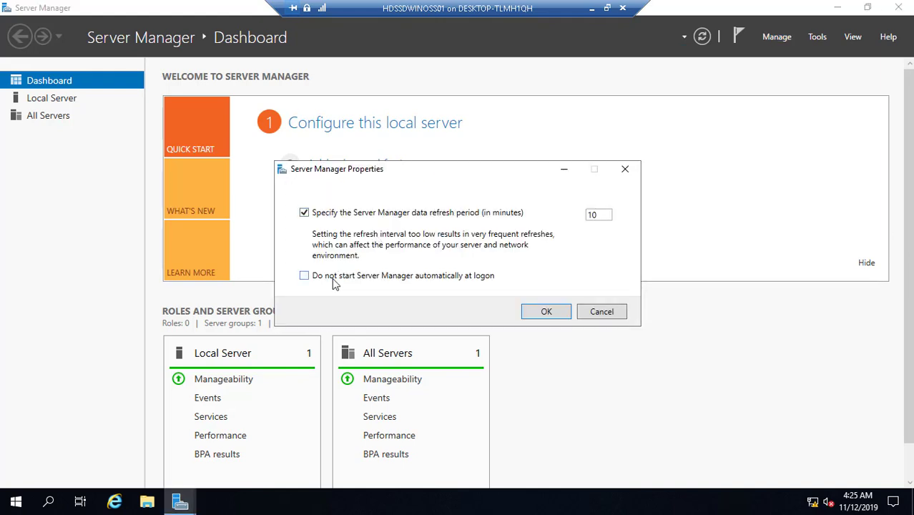
{"action": "left_click", "coordinate": [334, 278]}
{"action": "left_click", "coordinate": [546, 311]}
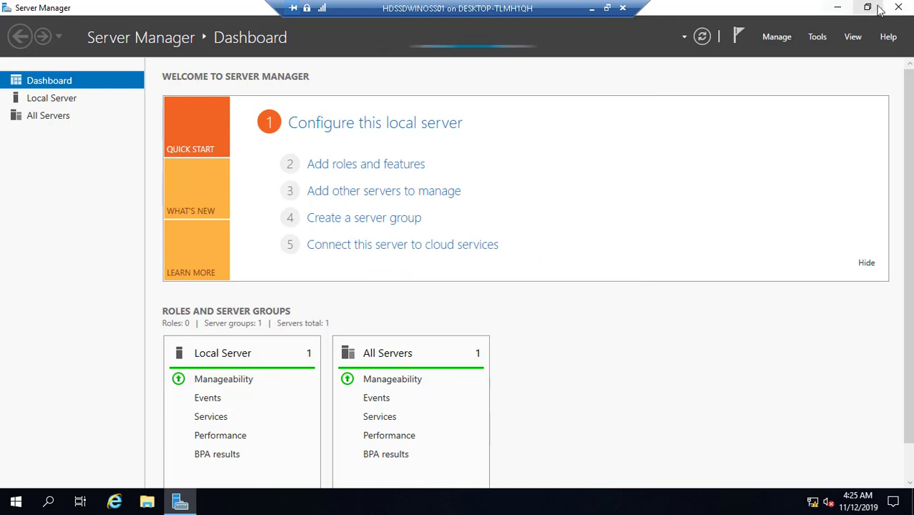
{"action": "left_click", "coordinate": [900, 9]}
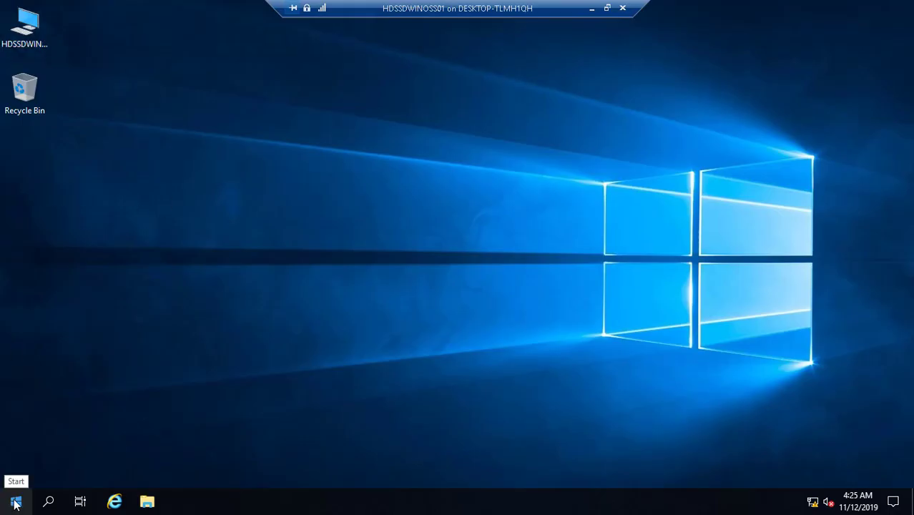
- Accept the Classic Start Menu settings, then open HDSSDWINOSS01 from its desktop icon
{"action": "left_click", "coordinate": [16, 504]}
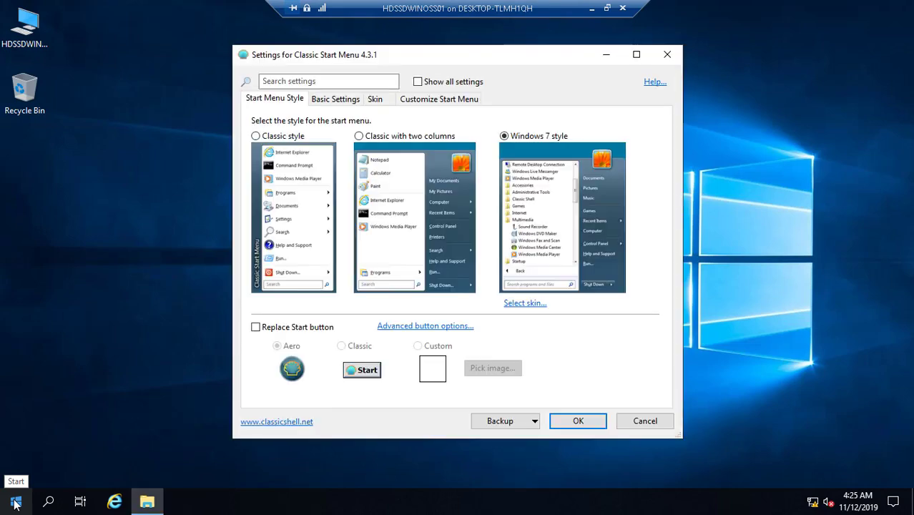
{"action": "left_click", "coordinate": [578, 422]}
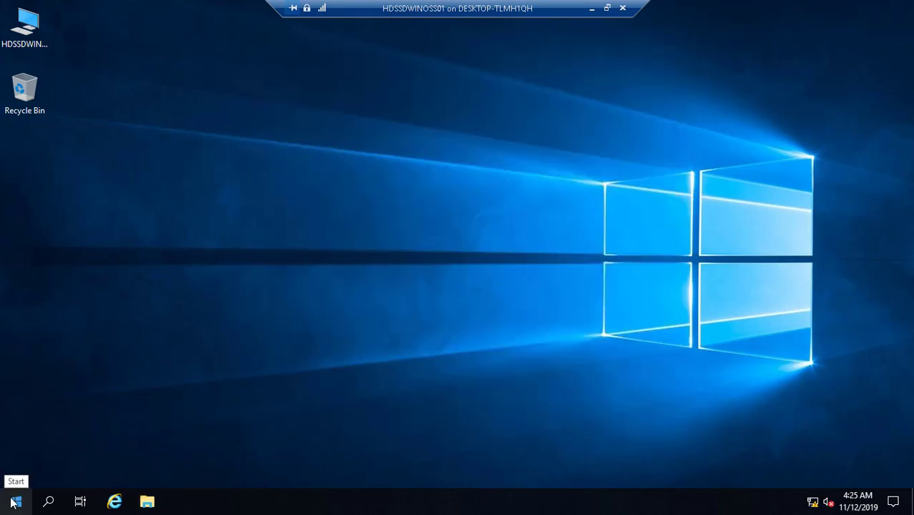
{"action": "key", "text": "super"}
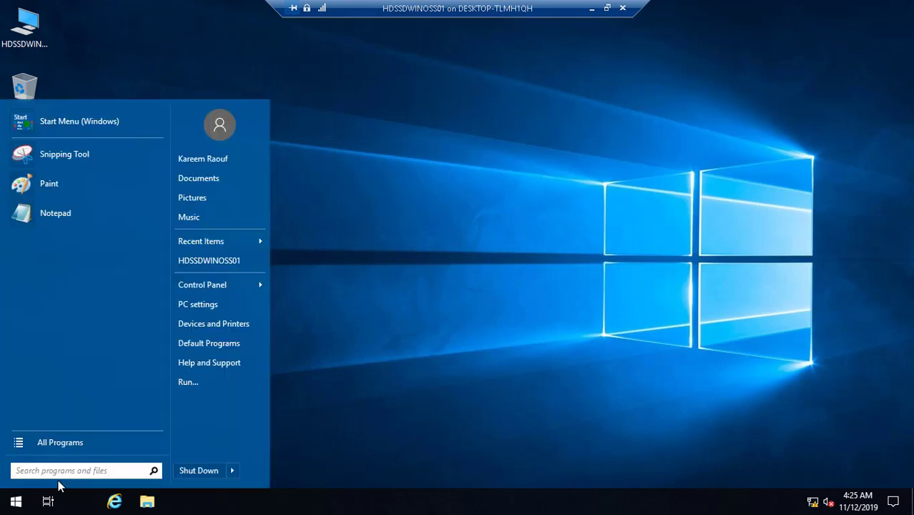
{"action": "left_click", "coordinate": [439, 303]}
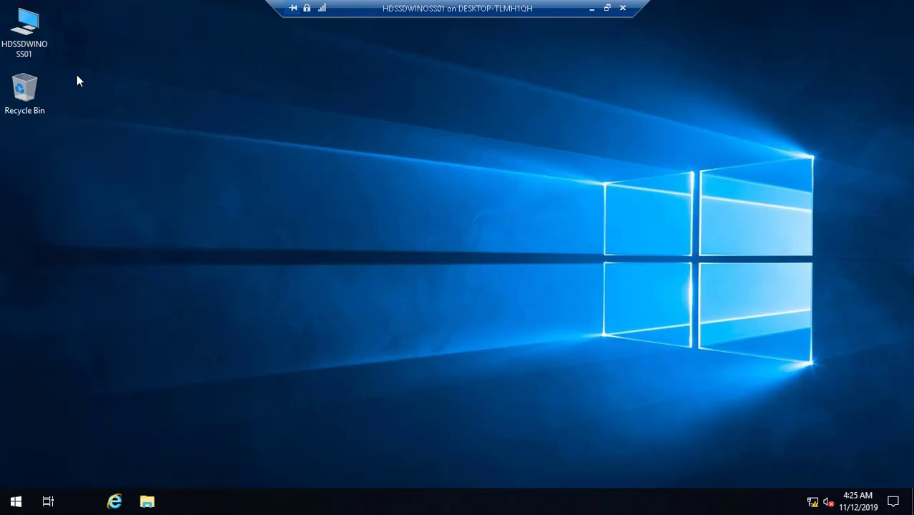
{"action": "double_click", "coordinate": [28, 33]}
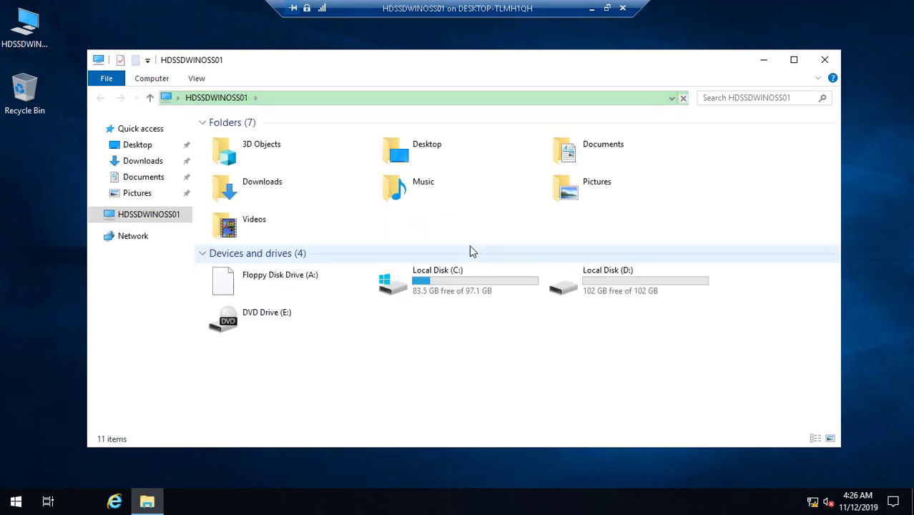
- Browse to D:\TronLab\DCDomain\Backgrounds and copy the idlelogoff application
{"action": "left_click", "coordinate": [573, 286]}
{"action": "double_click", "coordinate": [573, 286]}
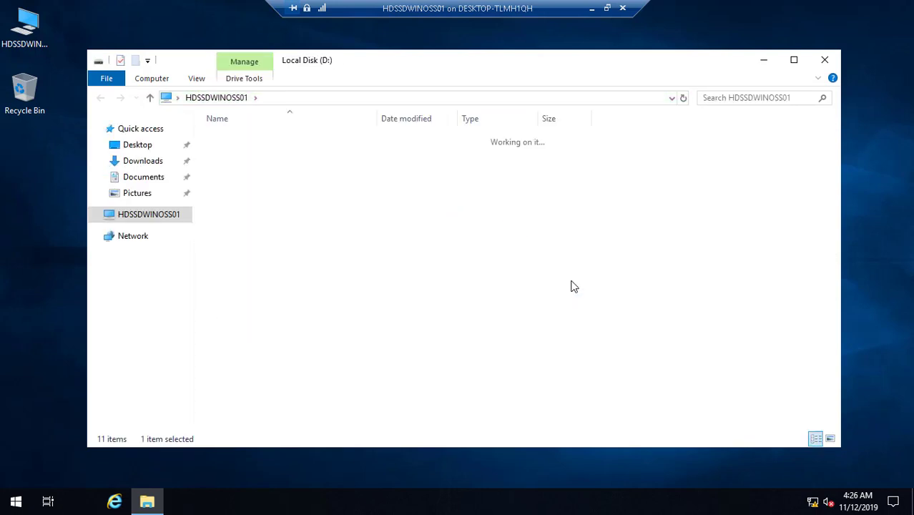
{"action": "double_click", "coordinate": [247, 139]}
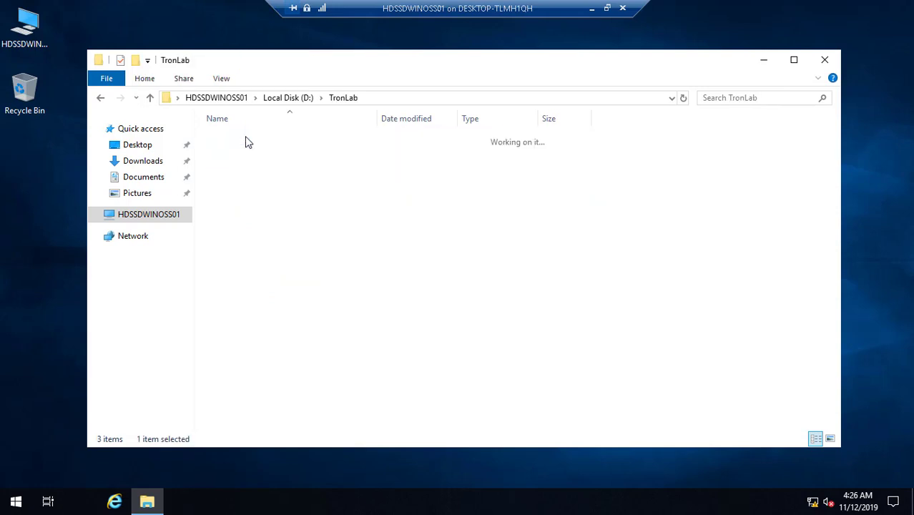
{"action": "double_click", "coordinate": [256, 143]}
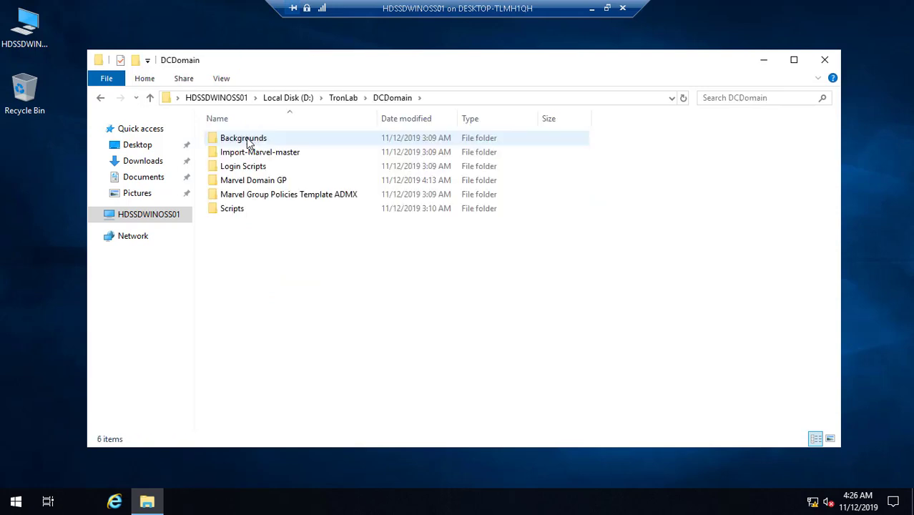
{"action": "double_click", "coordinate": [250, 140]}
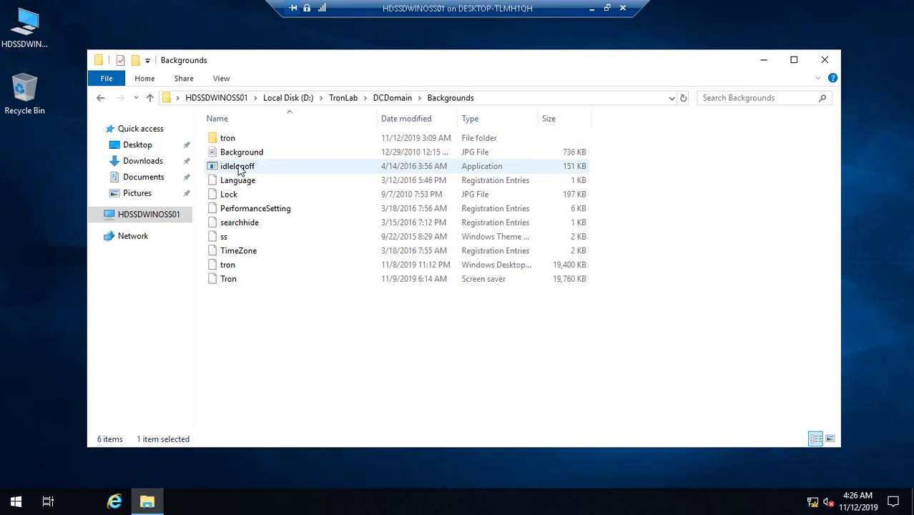
{"action": "left_click", "coordinate": [239, 170]}
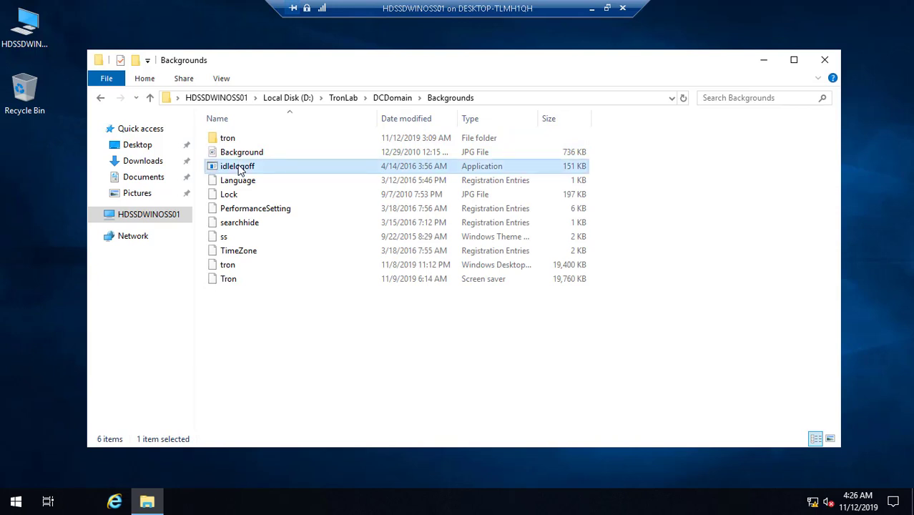
{"action": "right_click", "coordinate": [240, 169]}
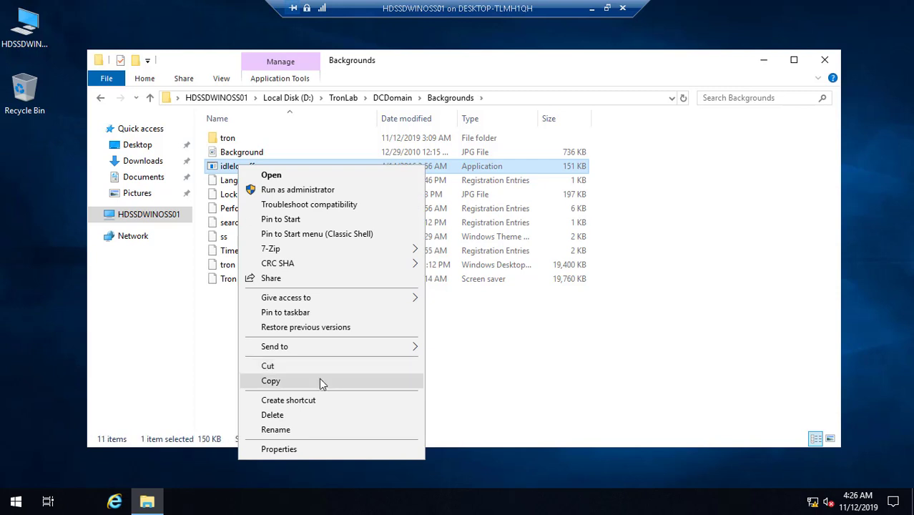
{"action": "left_click", "coordinate": [321, 384]}
- Paste idlelogoff into the root of Local Disk (C:), granting administrator permission
{"action": "left_click", "coordinate": [148, 215]}
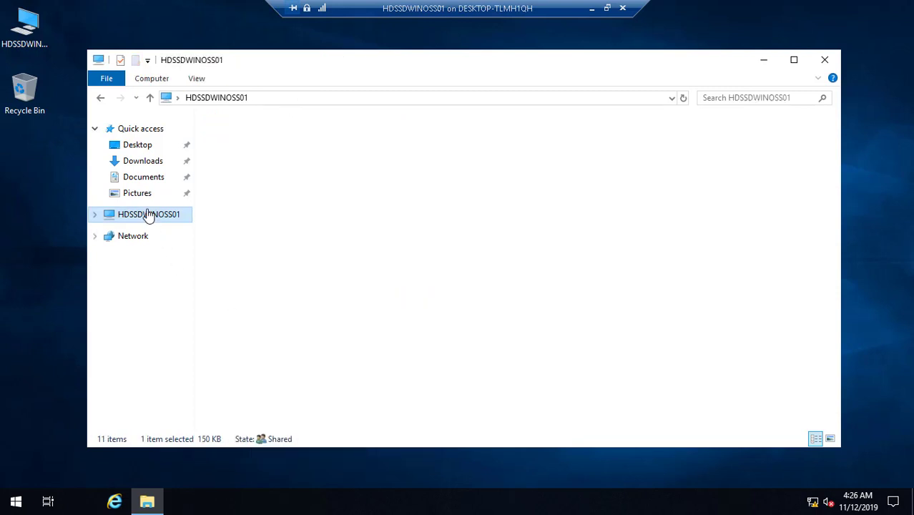
{"action": "left_click", "coordinate": [419, 290]}
{"action": "double_click", "coordinate": [419, 290]}
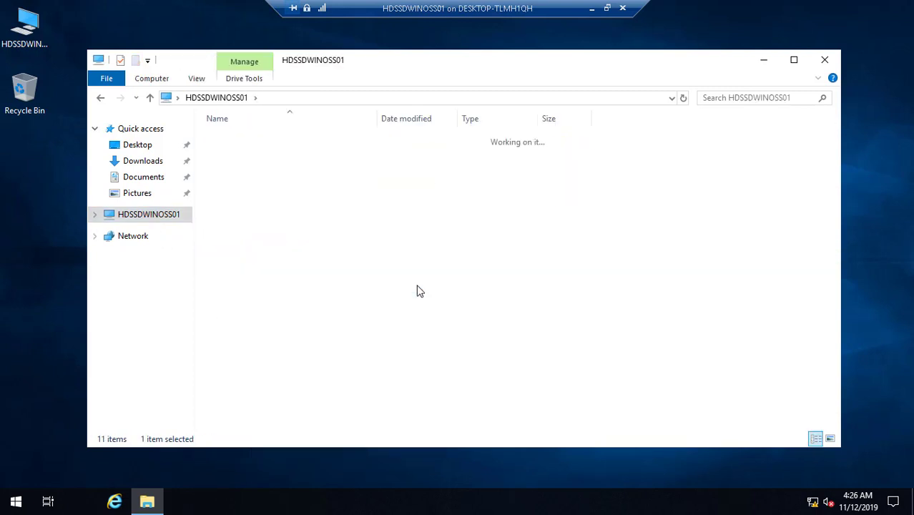
{"action": "right_click", "coordinate": [333, 282]}
{"action": "left_click", "coordinate": [365, 350]}
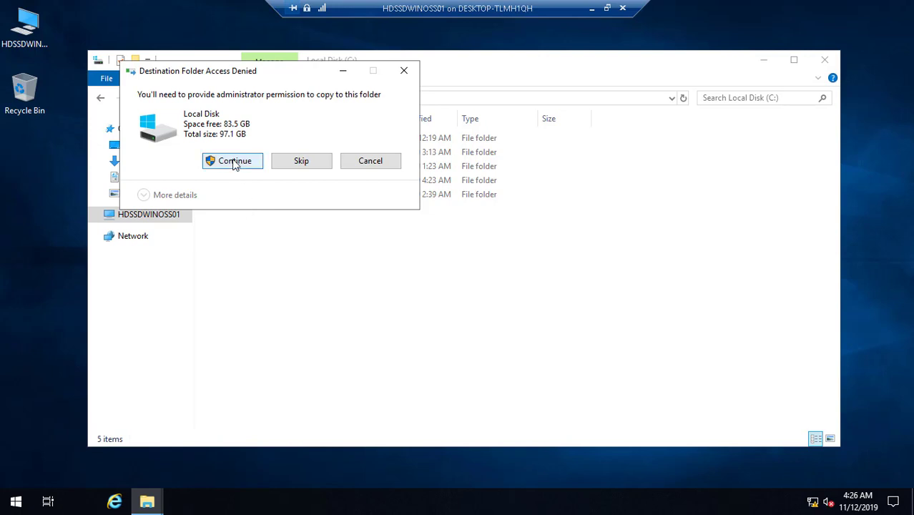
{"action": "left_click", "coordinate": [234, 162]}
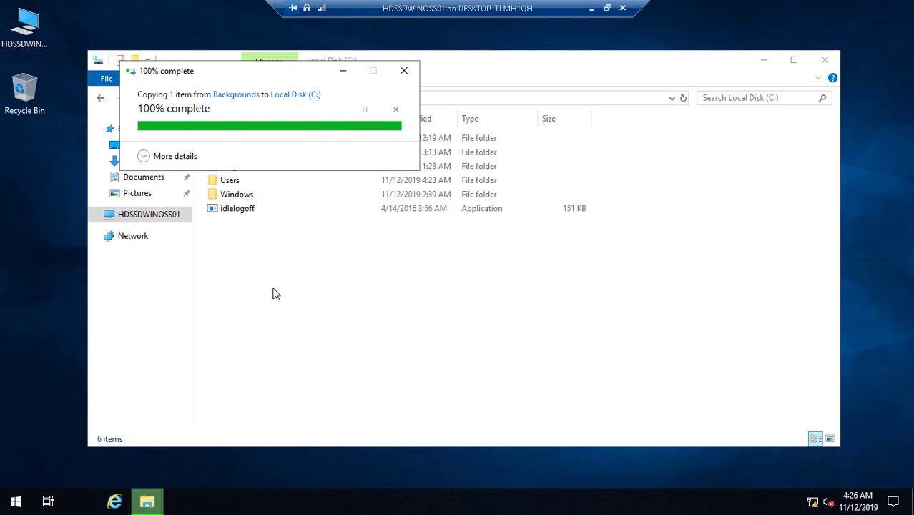
- Copy the text 'idlelogoff' from the copied file's name, leaving the name unchanged
{"action": "right_click", "coordinate": [244, 268]}
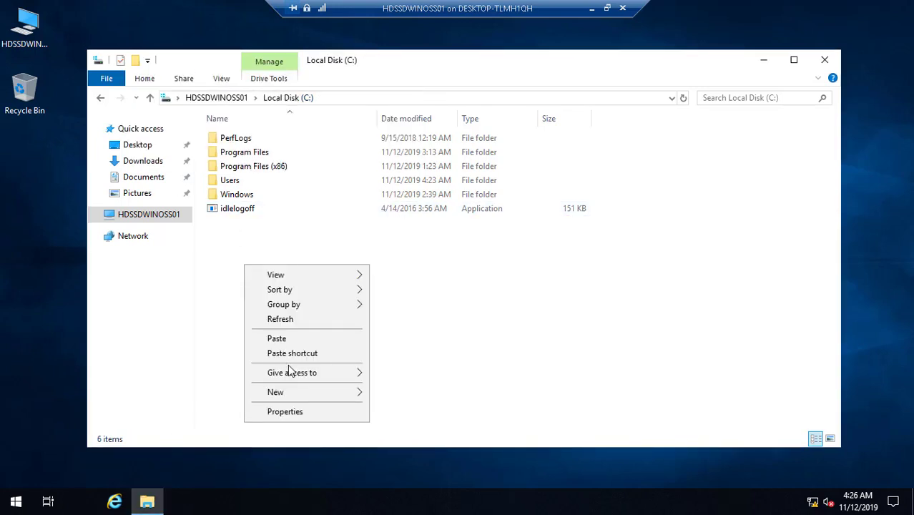
{"action": "mouse_move", "coordinate": [349, 395]}
{"action": "left_click", "coordinate": [394, 396]}
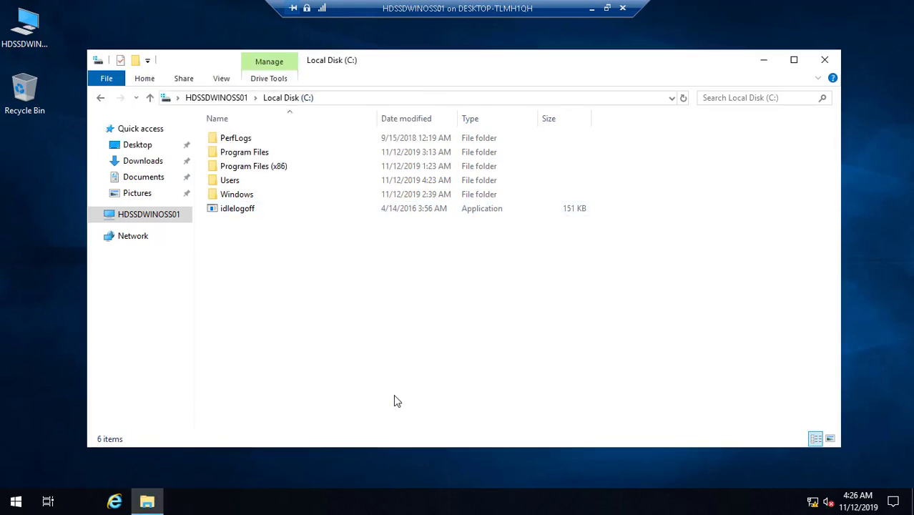
{"action": "right_click", "coordinate": [308, 389]}
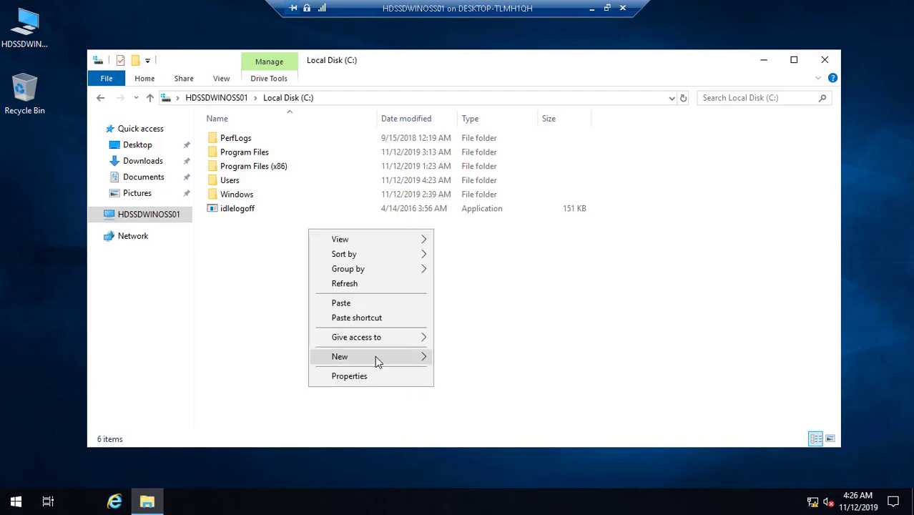
{"action": "right_click", "coordinate": [229, 208]}
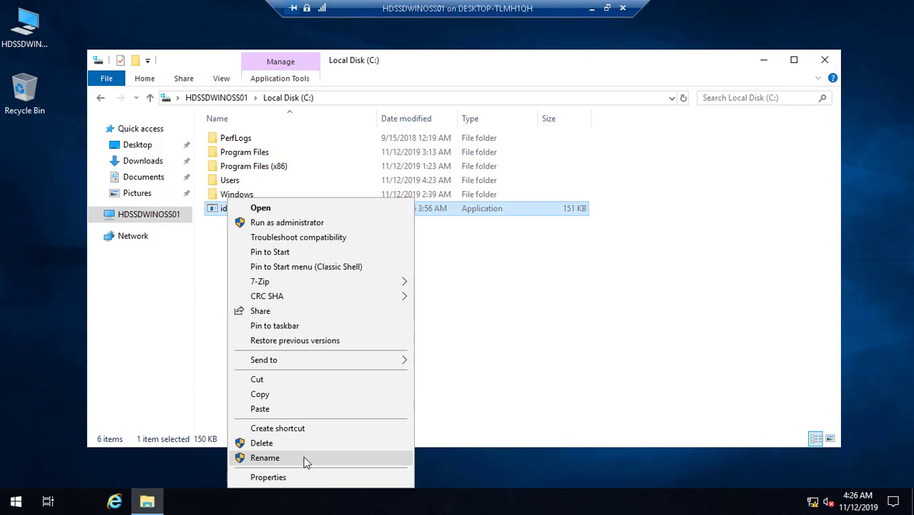
{"action": "left_click", "coordinate": [305, 460]}
{"action": "right_click", "coordinate": [242, 210]}
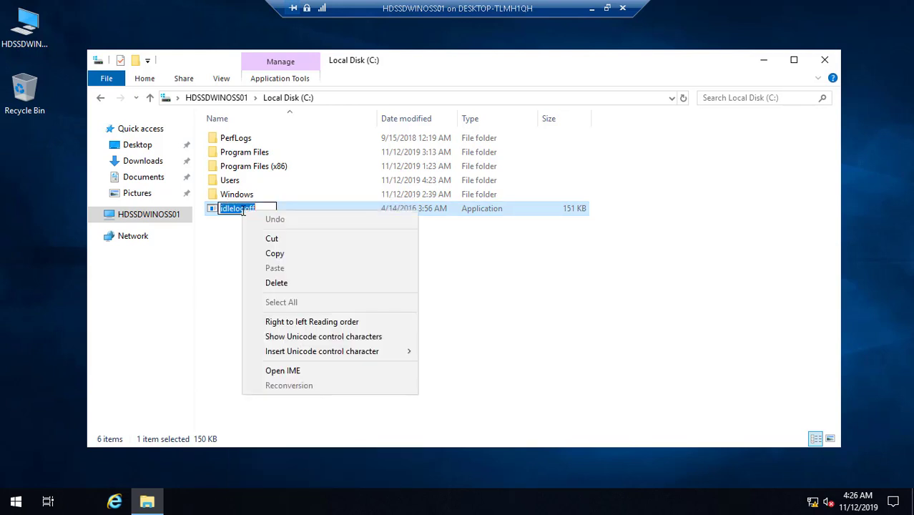
{"action": "left_click", "coordinate": [274, 259]}
{"action": "right_click", "coordinate": [230, 265]}
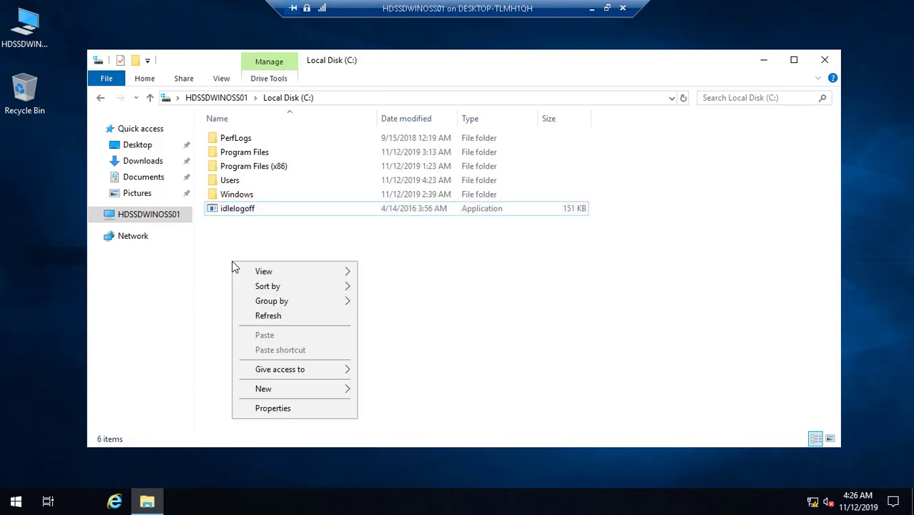
- Create a new folder on C: named idlelogoff
{"action": "mouse_move", "coordinate": [323, 391]}
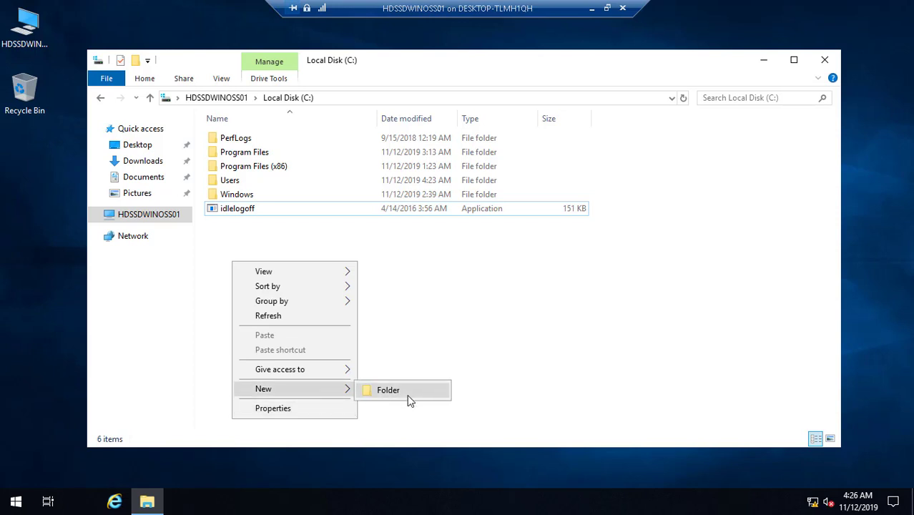
{"action": "left_click", "coordinate": [414, 398]}
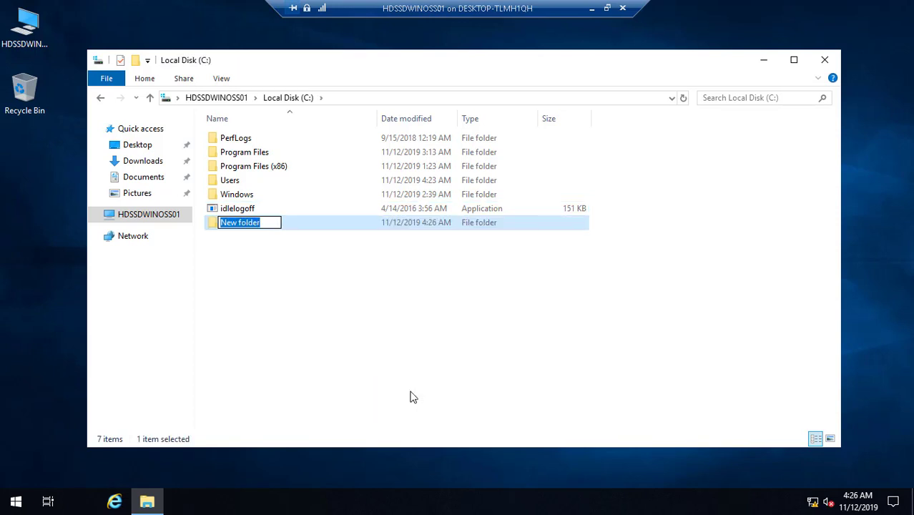
{"action": "key", "text": "BackSpace"}
{"action": "key", "text": "ctrl+v"}
{"action": "key", "text": "Return"}
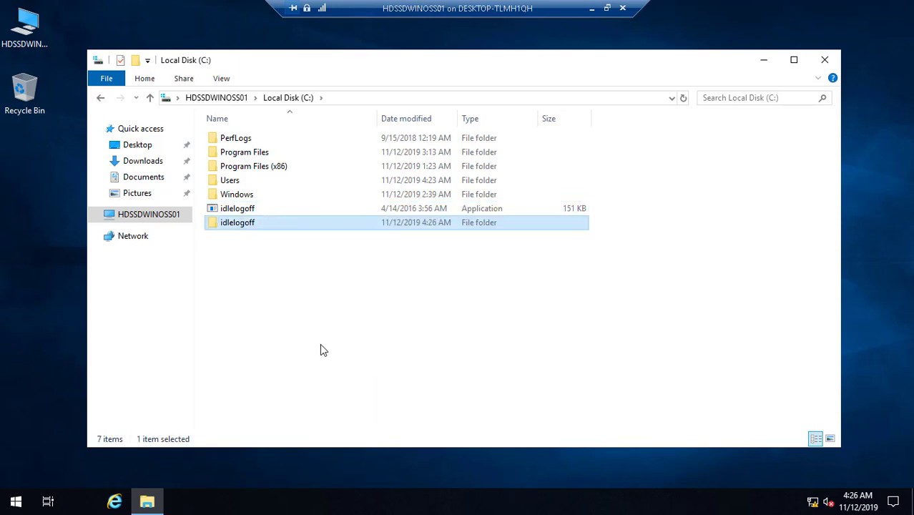
- Move the idlelogoff application into the idlelogoff folder with administrator approval
{"action": "left_click", "coordinate": [321, 350]}
{"action": "left_click_drag", "start_coordinate": [245, 212], "coordinate": [246, 227]}
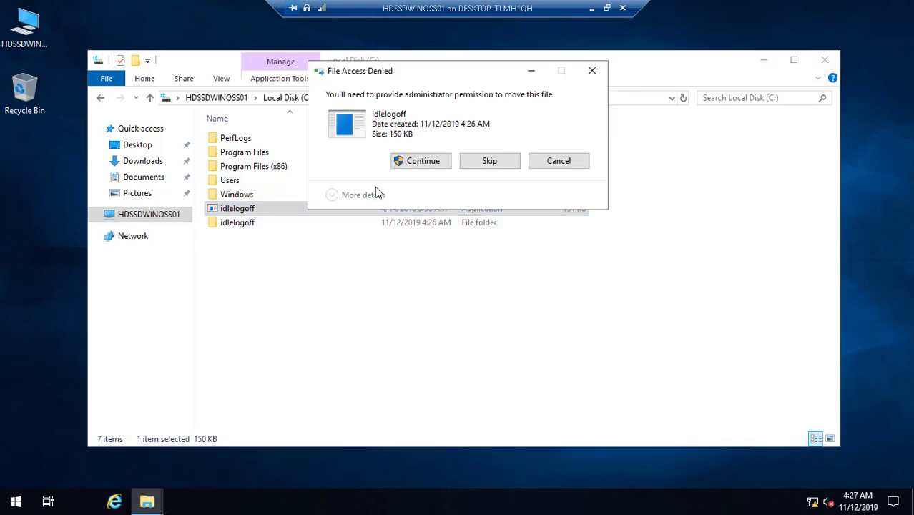
{"action": "left_click", "coordinate": [428, 162]}
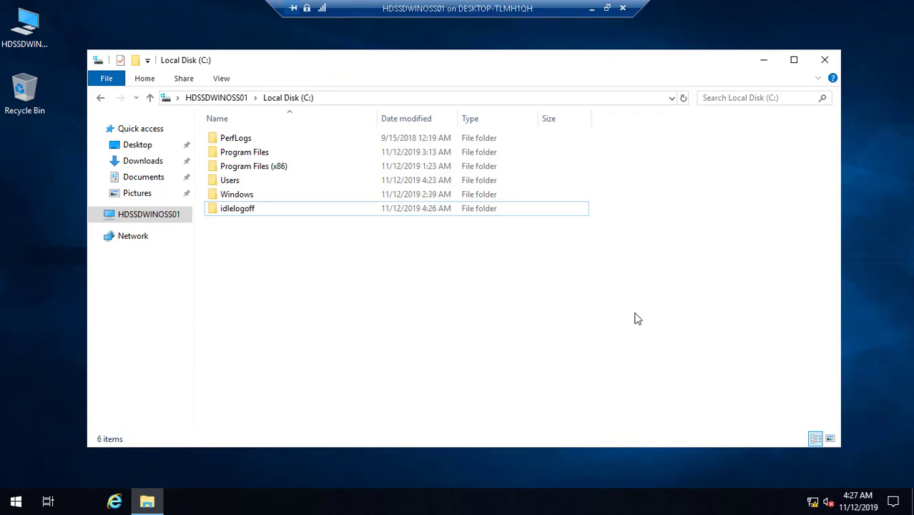
- Open C:\Users\Administrator\Desktop, granting access, and copy the GRID Controller console file
{"action": "double_click", "coordinate": [236, 181]}
{"action": "left_click", "coordinate": [237, 139]}
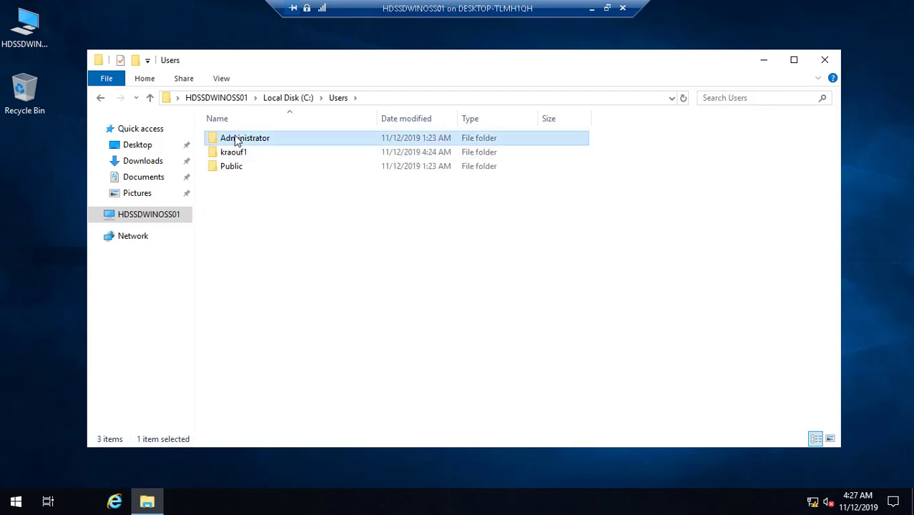
{"action": "double_click", "coordinate": [236, 140]}
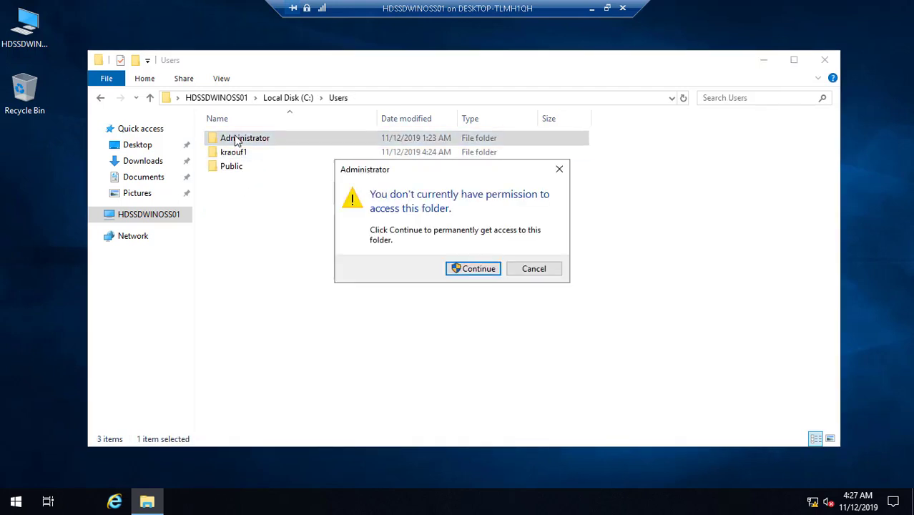
{"action": "left_click", "coordinate": [464, 272]}
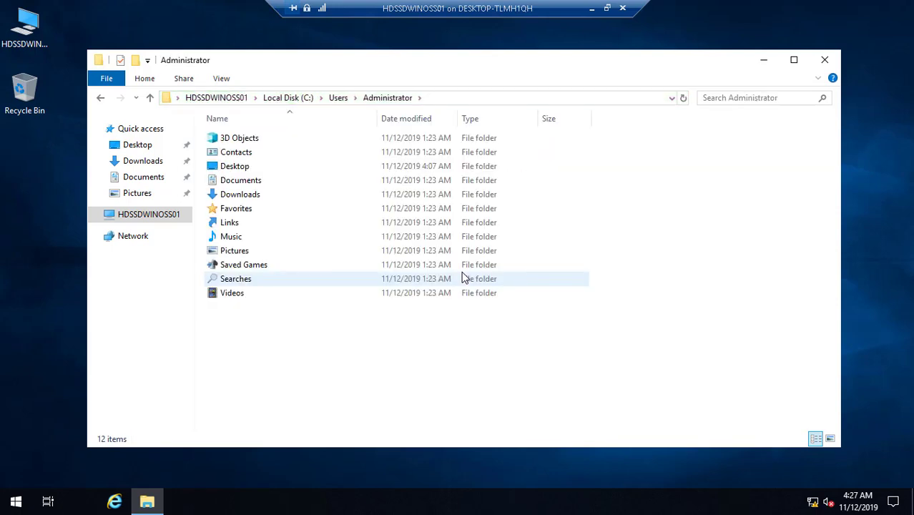
{"action": "double_click", "coordinate": [232, 169]}
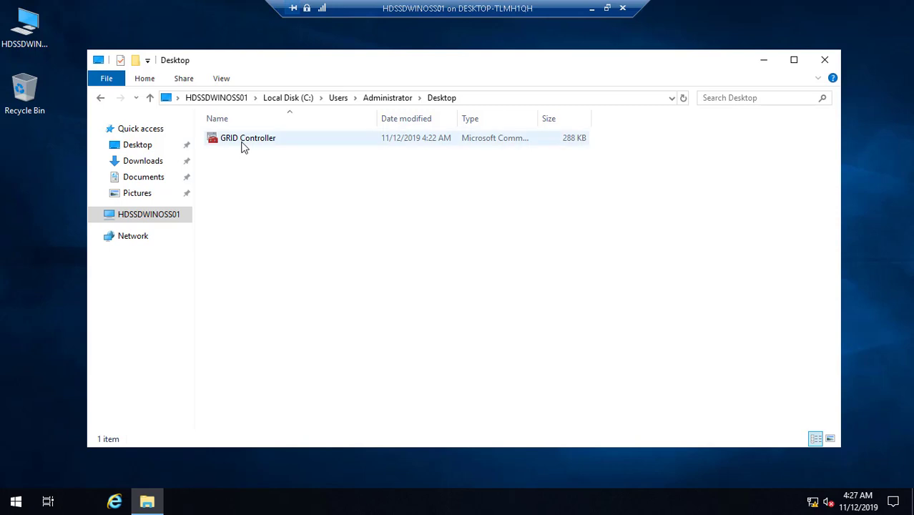
{"action": "left_click", "coordinate": [243, 147]}
{"action": "right_click", "coordinate": [244, 147]}
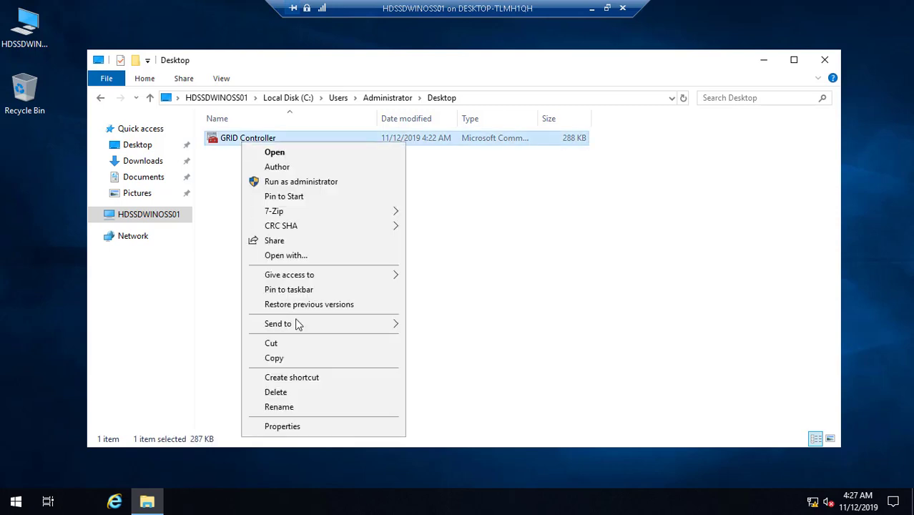
{"action": "left_click", "coordinate": [297, 360]}
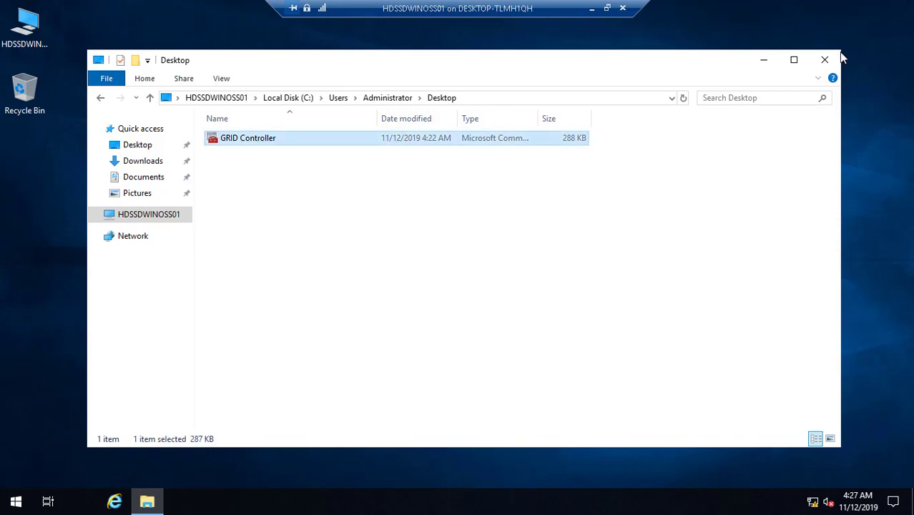
- Close File Explorer and paste GRID Controller onto the server desktop
{"action": "left_click", "coordinate": [824, 61]}
{"action": "right_click", "coordinate": [128, 163]}
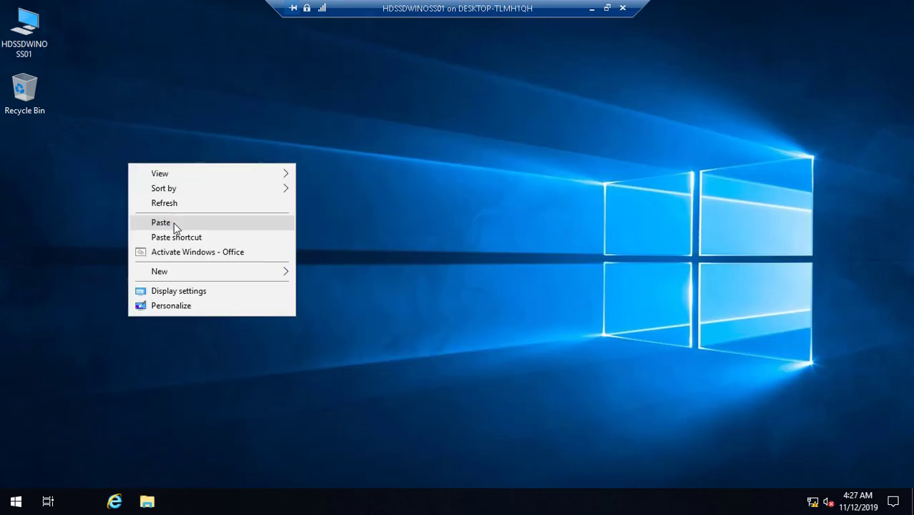
{"action": "left_click", "coordinate": [176, 224]}
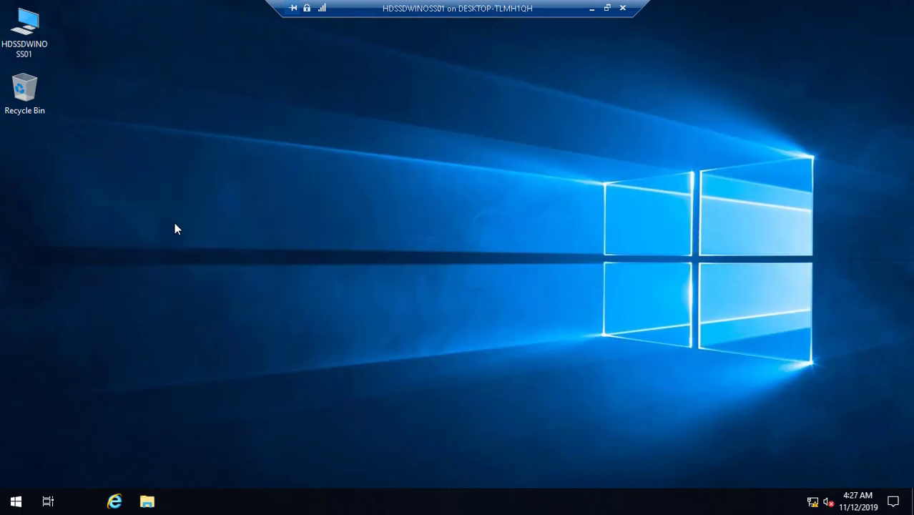
- Check the Camtasia recorder, return to the server session, and drag GRID Controller beneath Recycle Bin
{"action": "left_click", "coordinate": [590, 8]}
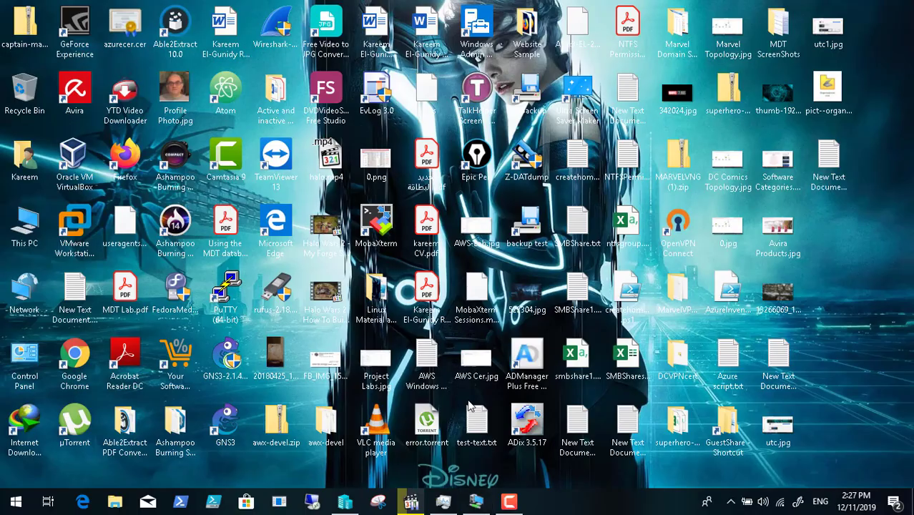
{"action": "left_click", "coordinate": [509, 501]}
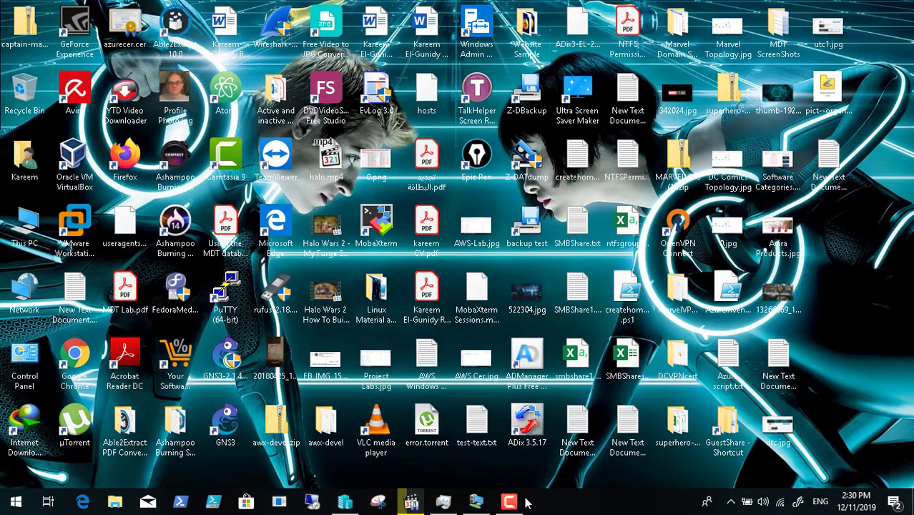
{"action": "left_click", "coordinate": [476, 501]}
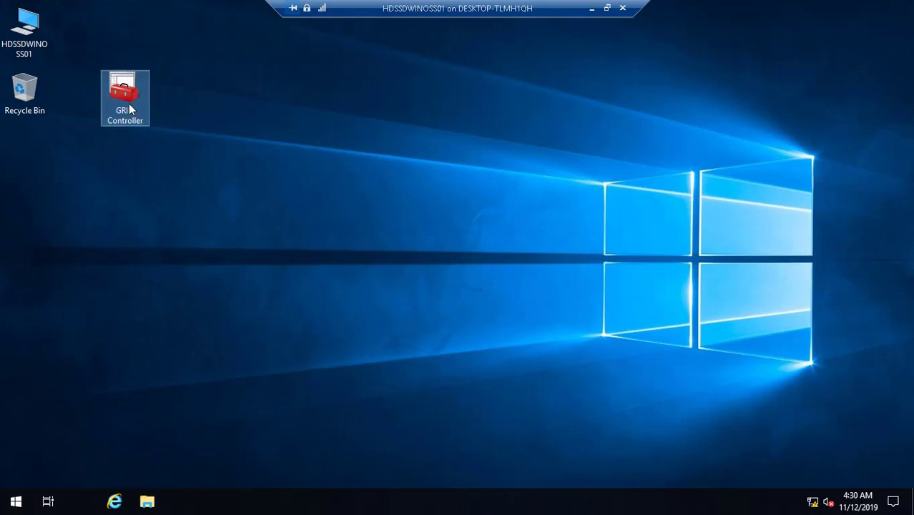
{"action": "left_click_drag", "start_coordinate": [129, 103], "coordinate": [38, 168]}
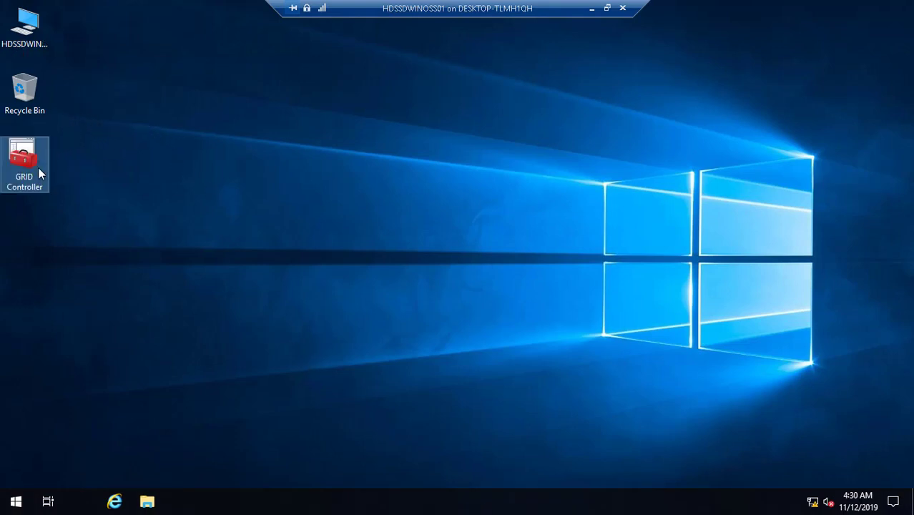
- Choose Restart from the Start menu's shut down options
{"action": "left_click", "coordinate": [16, 501]}
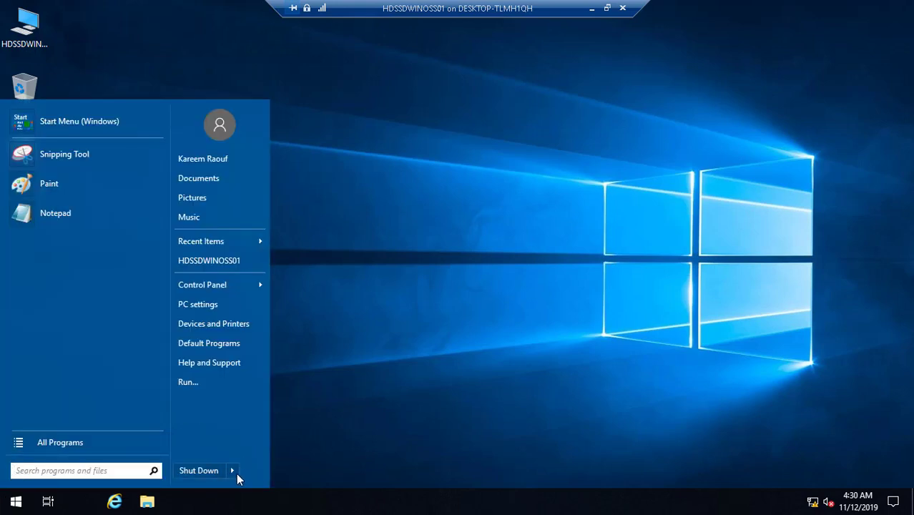
{"action": "left_click", "coordinate": [236, 473]}
{"action": "left_click", "coordinate": [265, 472]}
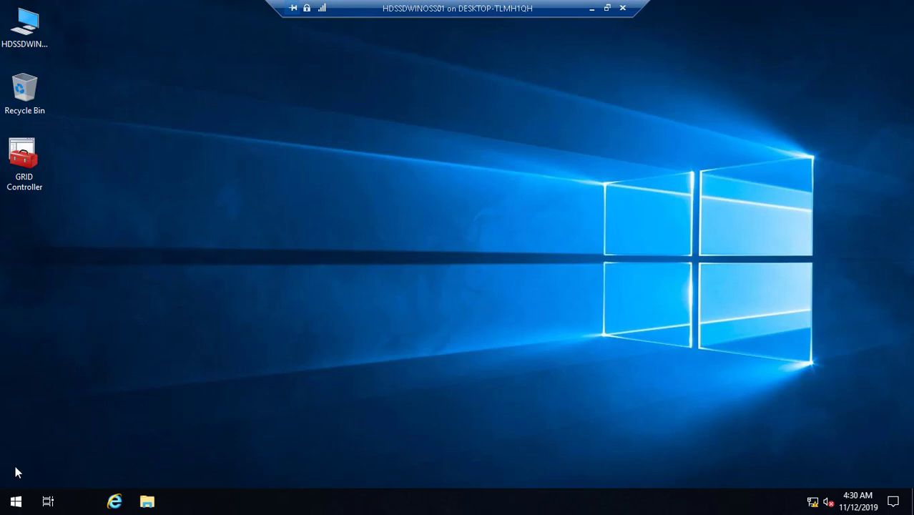
- In Classic Start Menu settings with all settings shown, enable 'Right click opens Win+X menu' on Controls
{"action": "right_click", "coordinate": [16, 504]}
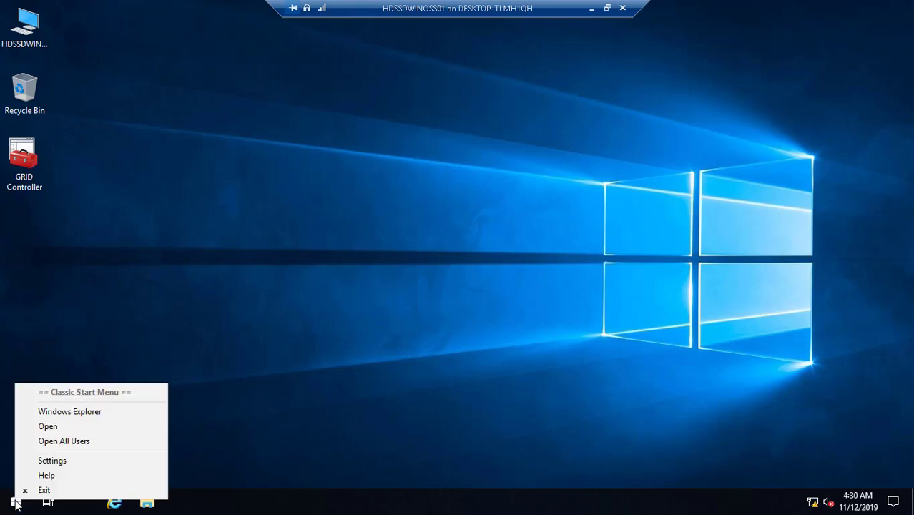
{"action": "left_click", "coordinate": [53, 462]}
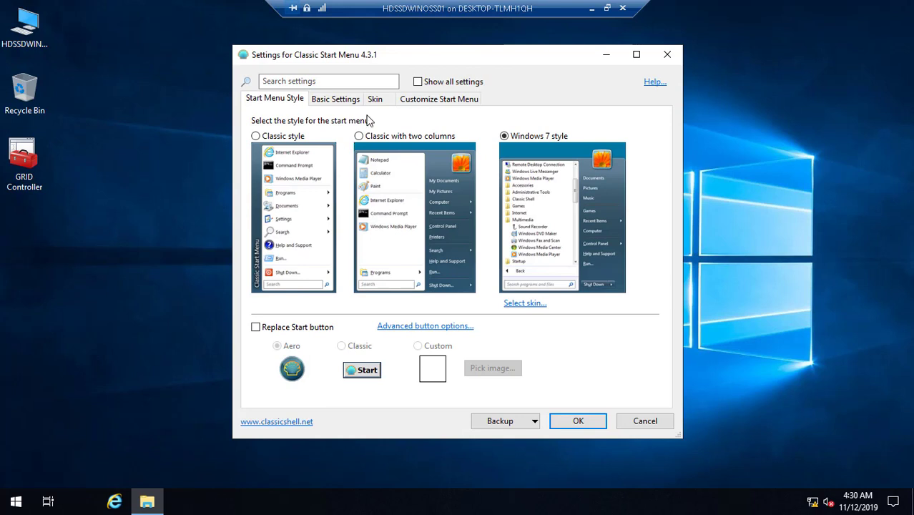
{"action": "left_click", "coordinate": [418, 82]}
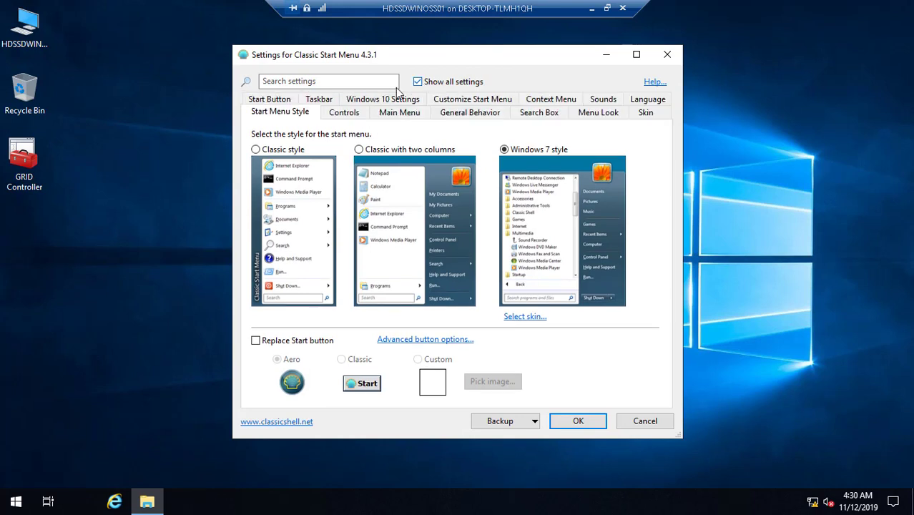
{"action": "left_click", "coordinate": [351, 119]}
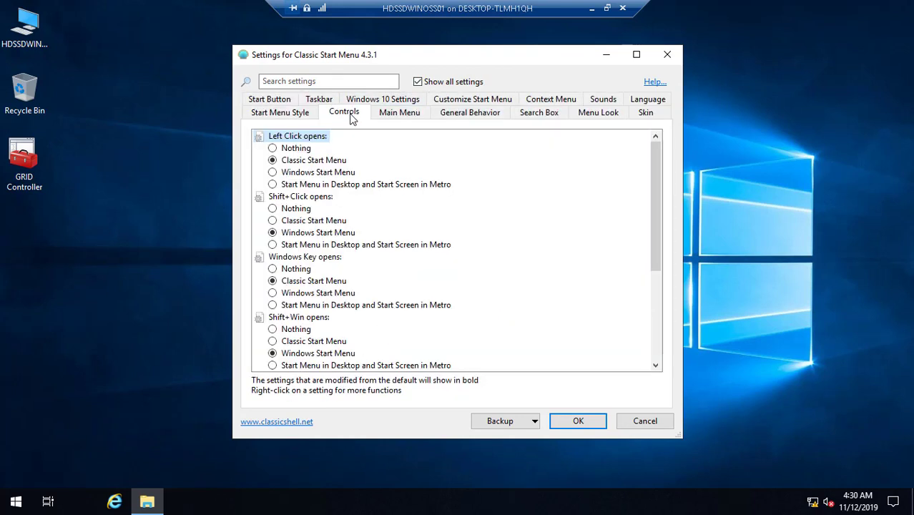
{"action": "scroll", "coordinate": [655, 352], "scroll_direction": "down", "scroll_amount": 5}
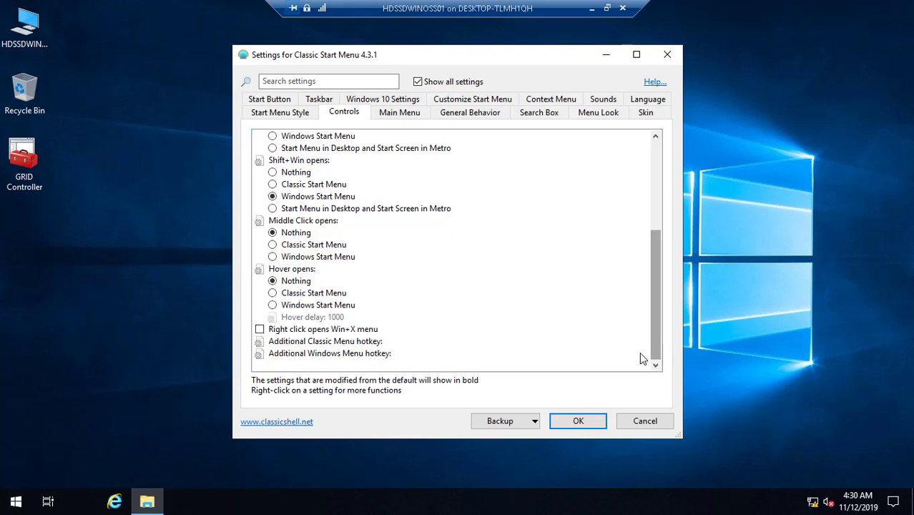
{"action": "left_click", "coordinate": [259, 329]}
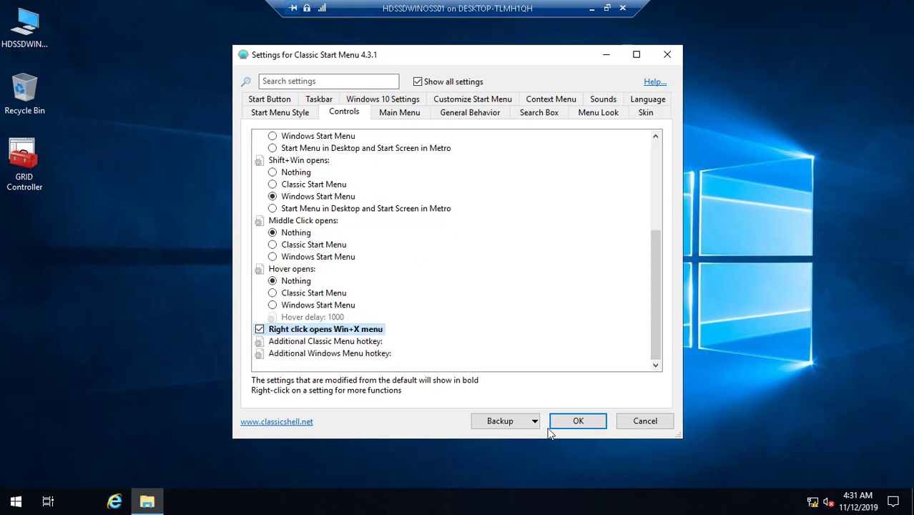
{"action": "left_click", "coordinate": [579, 421]}
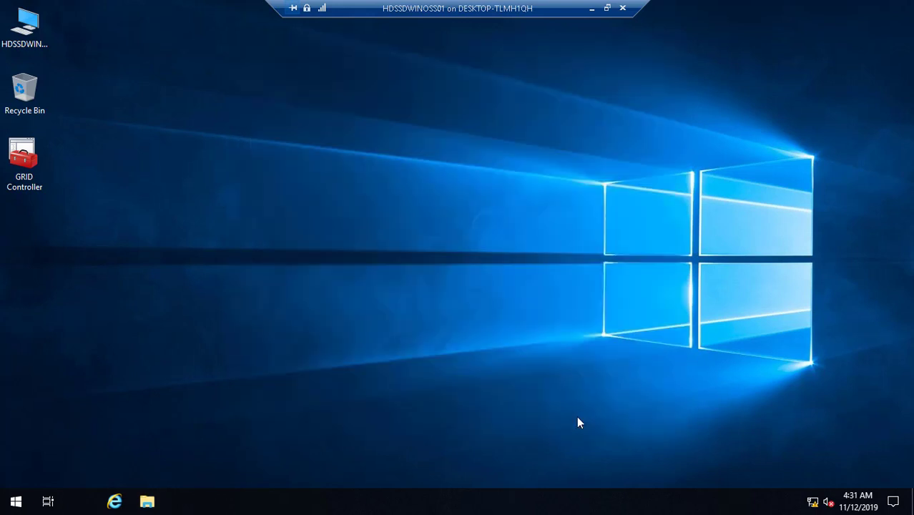
- Restart the server from the Win+X menu with reason Other (Unplanned), then minimize the remote session
{"action": "right_click", "coordinate": [20, 504]}
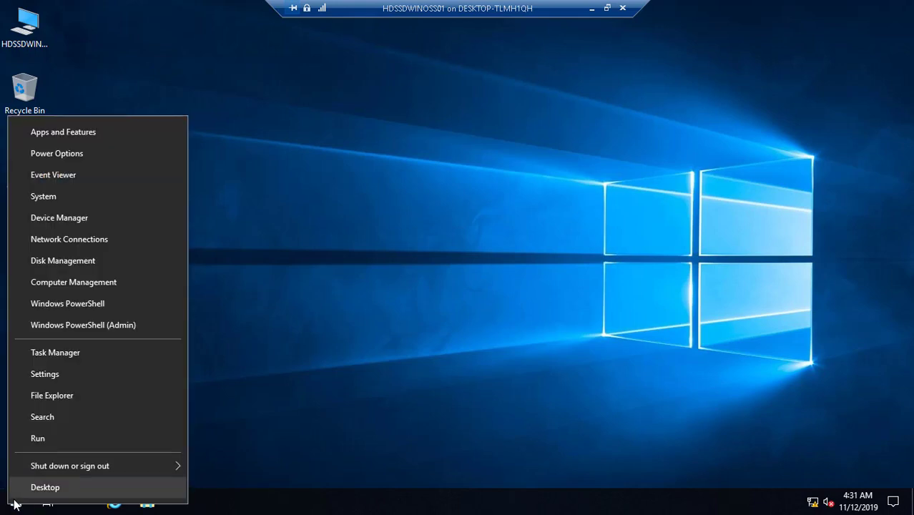
{"action": "mouse_move", "coordinate": [88, 464]}
{"action": "left_click", "coordinate": [220, 464]}
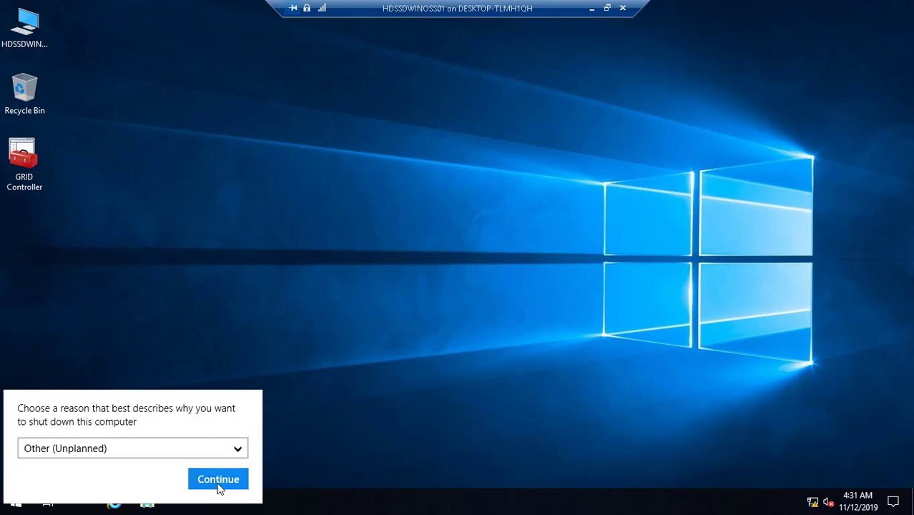
{"action": "left_click", "coordinate": [220, 484]}
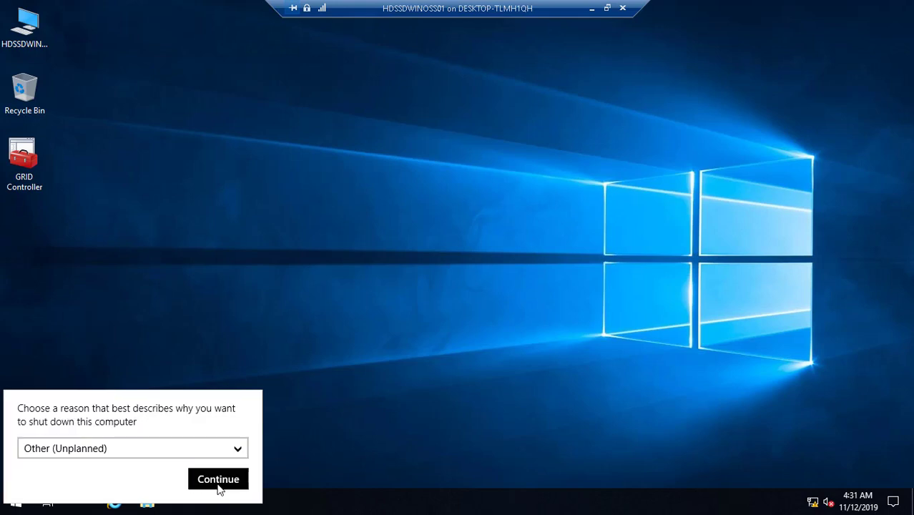
{"action": "left_click", "coordinate": [592, 9]}
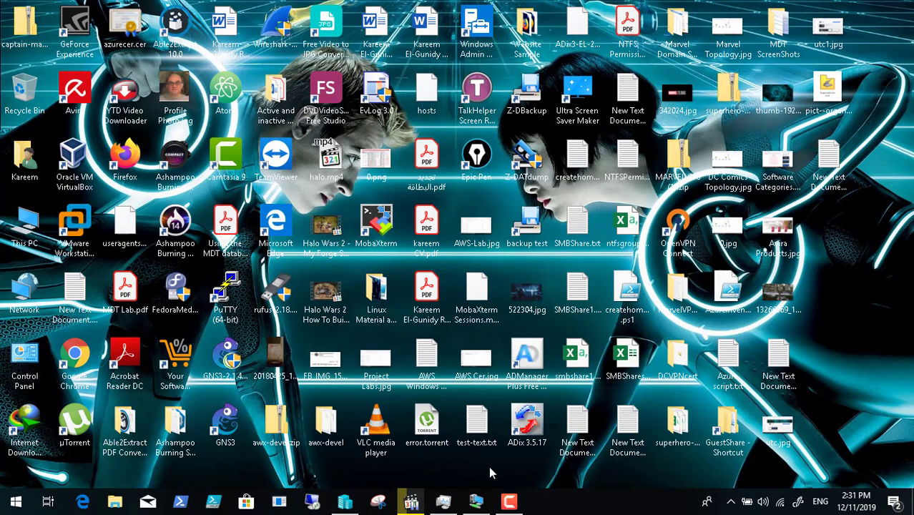
- Pause the screen recording and bring the remote server session back
{"action": "left_click", "coordinate": [509, 501]}
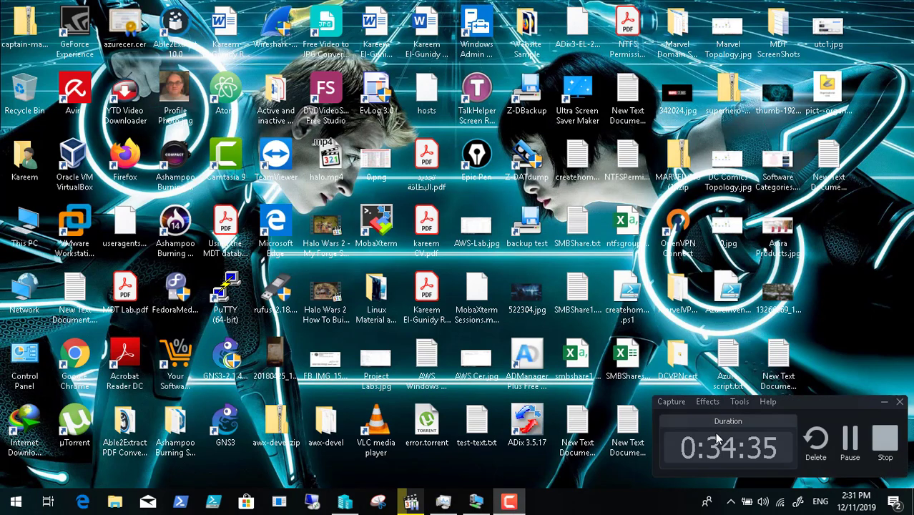
{"action": "left_click", "coordinate": [850, 439]}
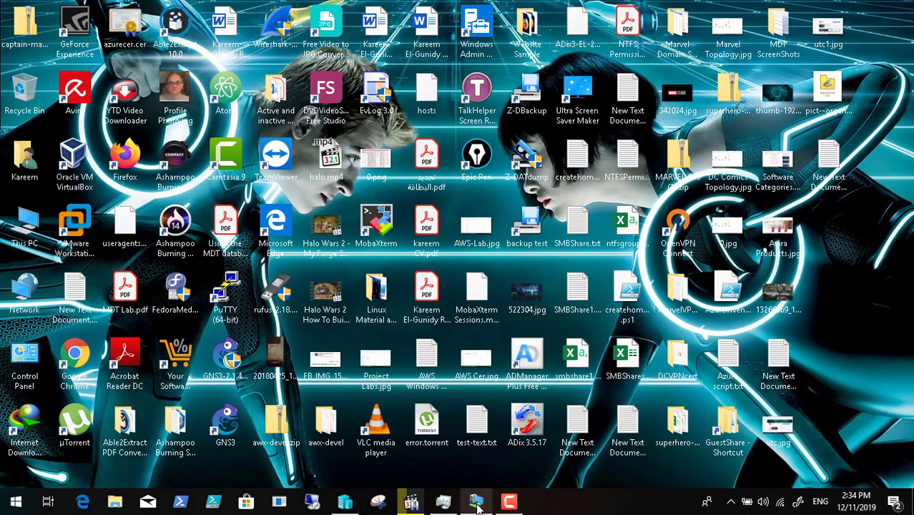
{"action": "left_click", "coordinate": [476, 501]}
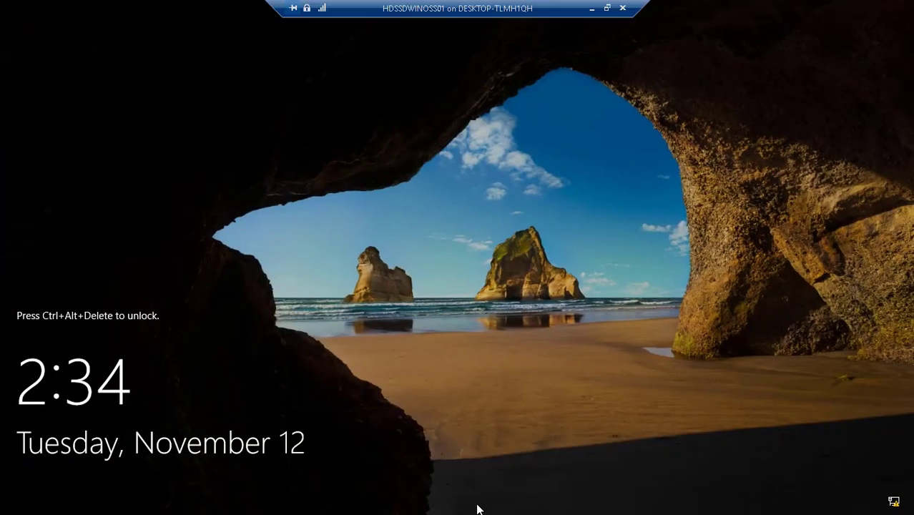
- Switch the VM connection to an enhanced session and return it to Full Screen Mode
{"action": "left_click", "coordinate": [607, 8]}
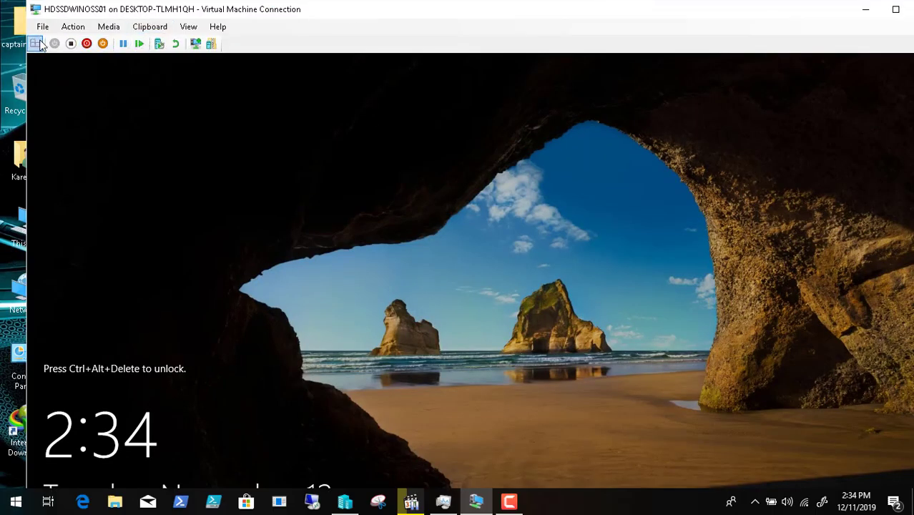
{"action": "left_click", "coordinate": [211, 43]}
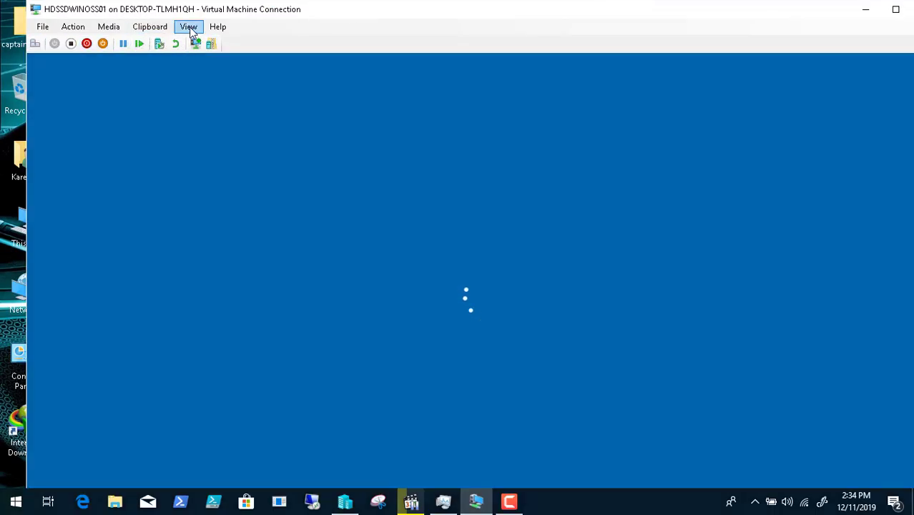
{"action": "left_click", "coordinate": [189, 26]}
{"action": "left_click", "coordinate": [227, 42]}
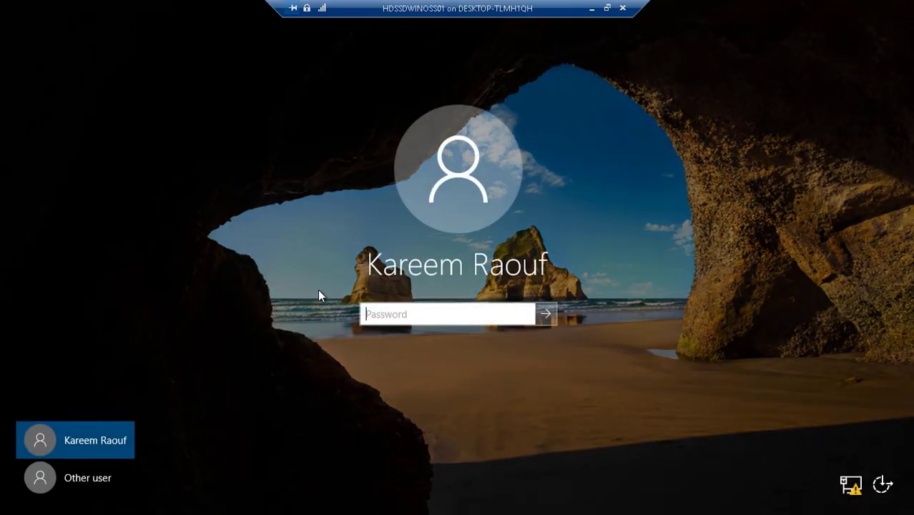
- Sign back in to HDSSDWINOSS01 with the account password
{"action": "type", "text": "p"}
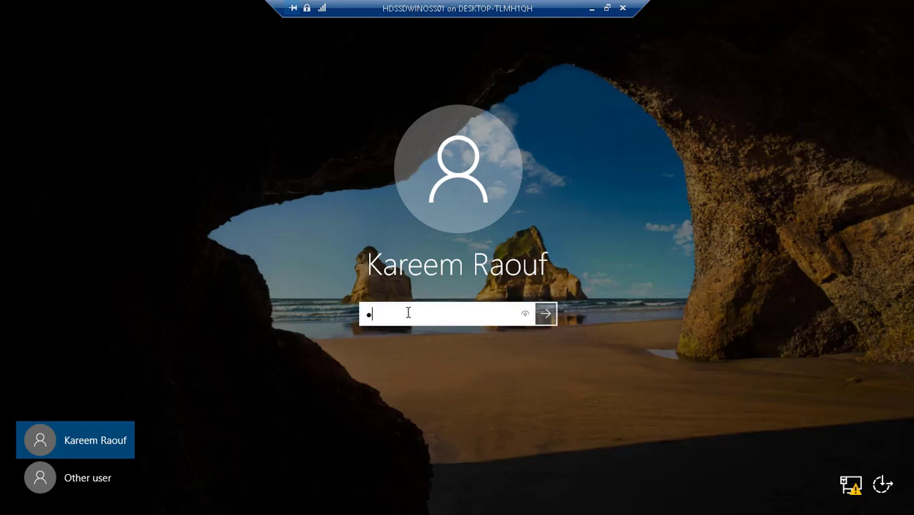
{"action": "type", "text": "assword12"}
{"action": "key", "text": "Return"}
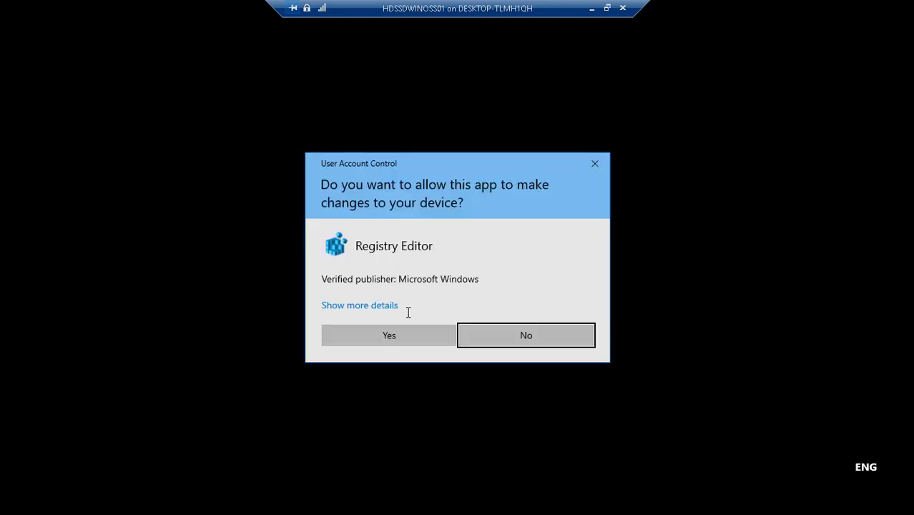
- Allow Registry Editor to make changes on each User Account Control prompt until the desktop loads
{"action": "left_click", "coordinate": [339, 341]}
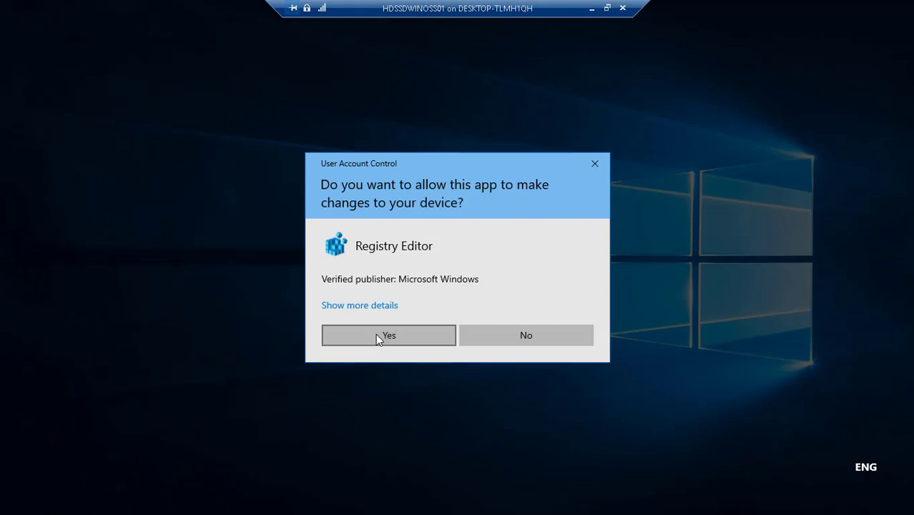
{"action": "left_click", "coordinate": [377, 336]}
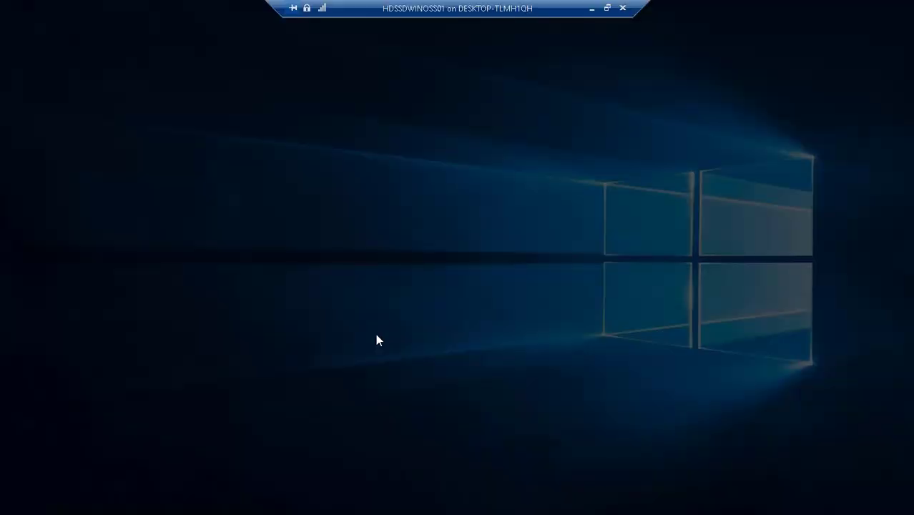
{"action": "left_click", "coordinate": [386, 335]}
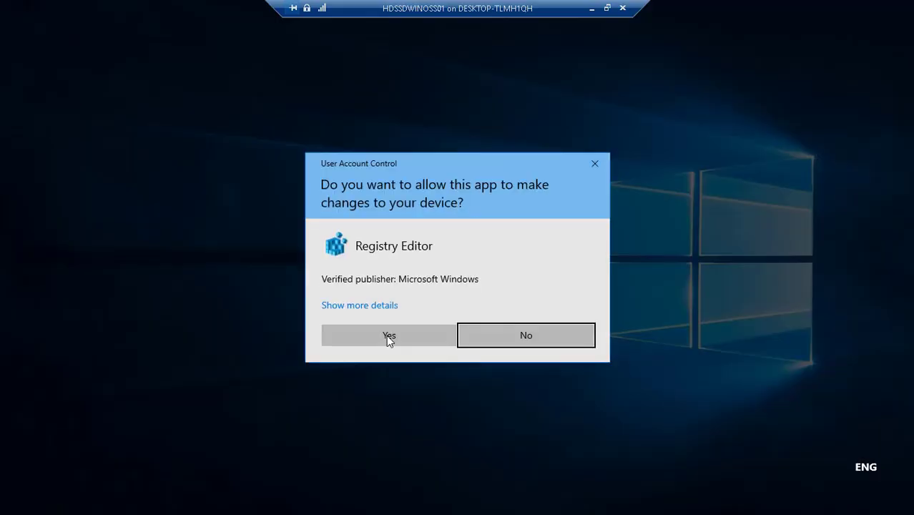
{"action": "left_click", "coordinate": [387, 335]}
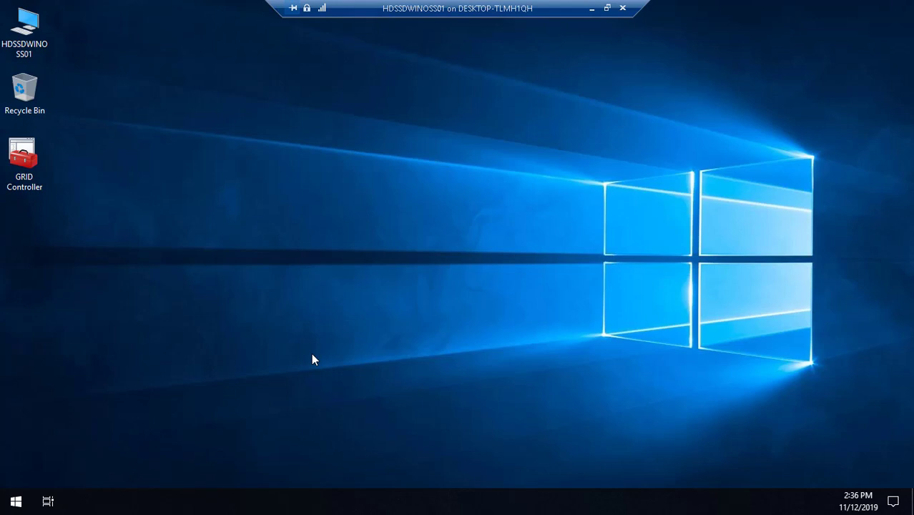
- Open This PC from the desktop and browse into Local Disk (D:)
{"action": "left_click", "coordinate": [30, 35]}
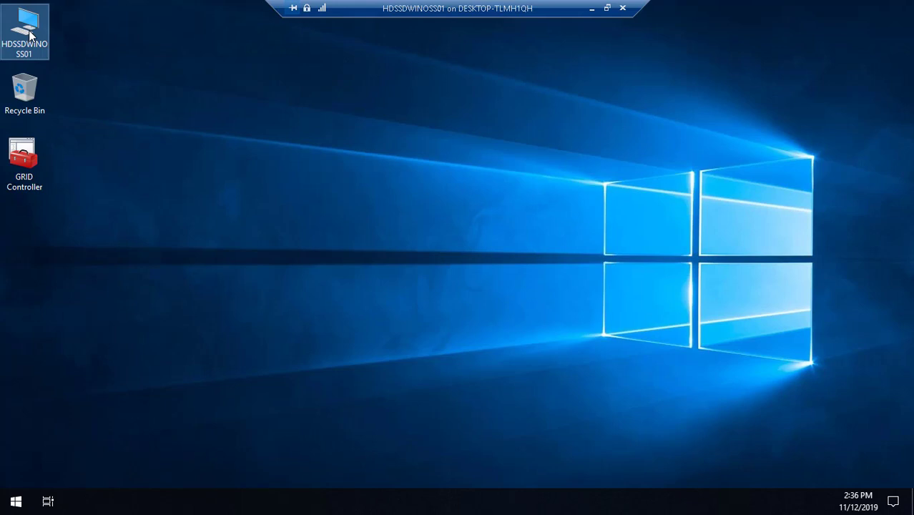
{"action": "double_click", "coordinate": [30, 34]}
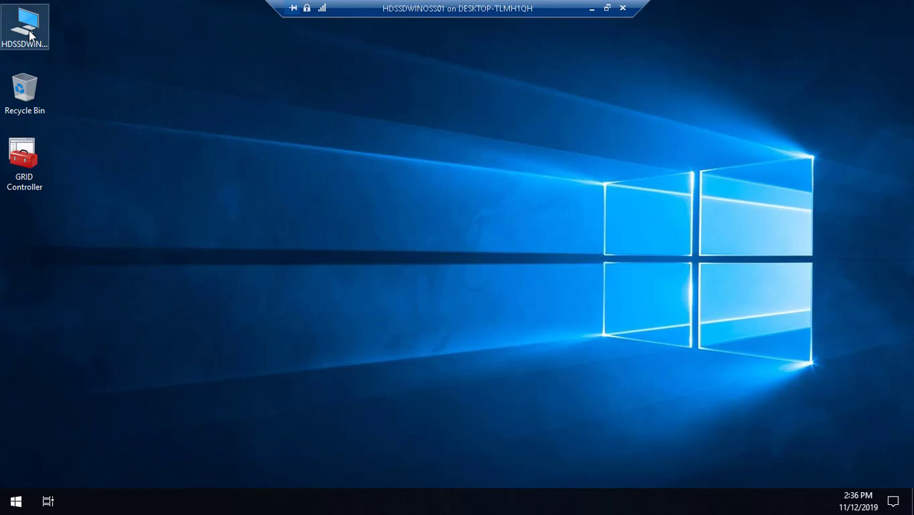
{"action": "double_click", "coordinate": [27, 29]}
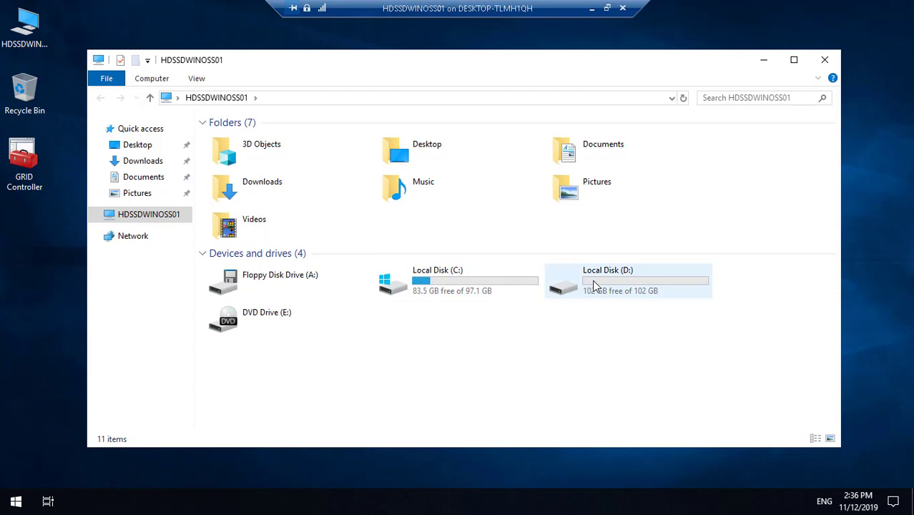
{"action": "left_click", "coordinate": [570, 289]}
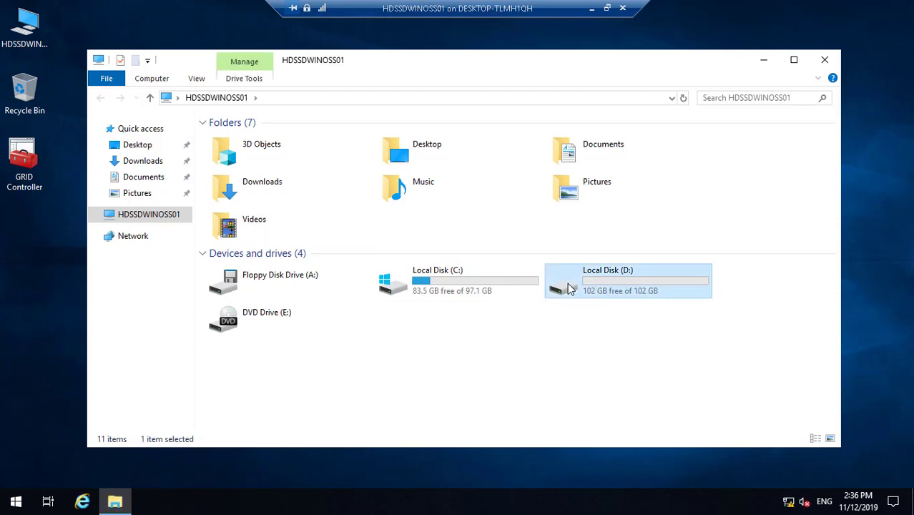
{"action": "double_click", "coordinate": [571, 288]}
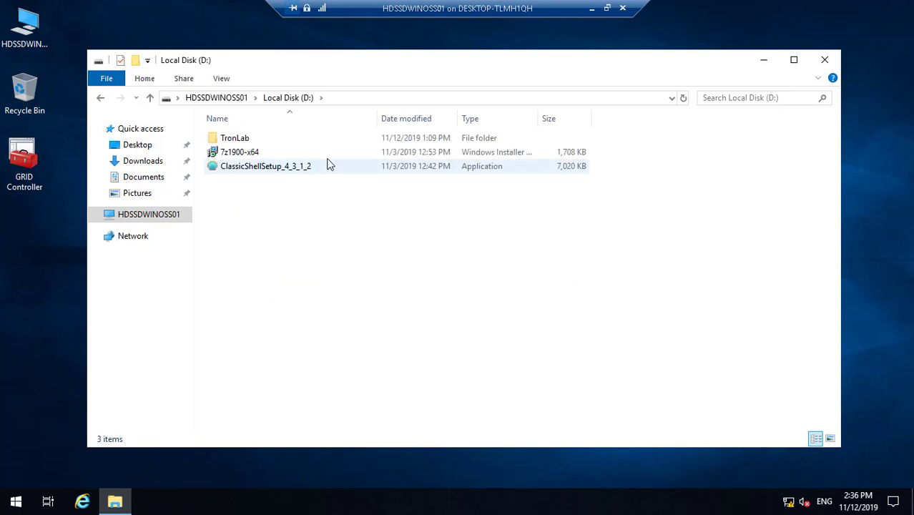
- Open TronLab > DCDomain > Marvel Domain GP, then minimise the folder window
{"action": "double_click", "coordinate": [255, 142]}
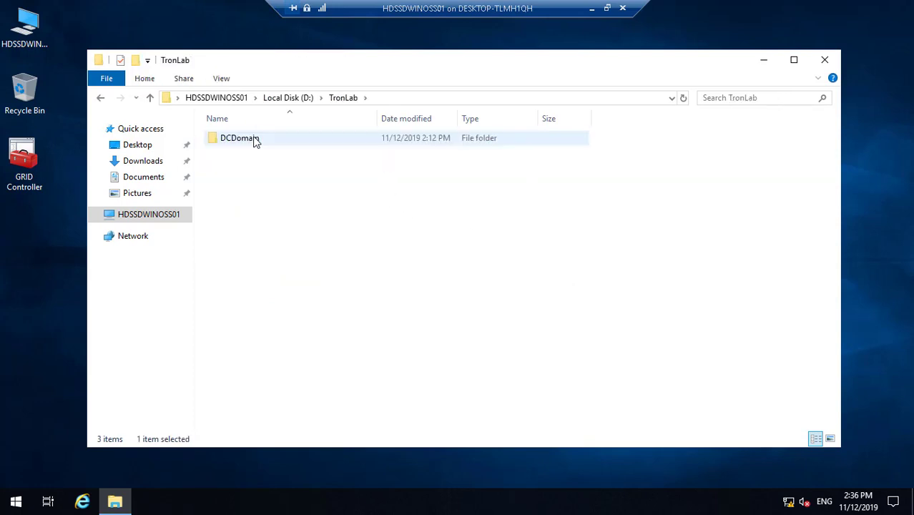
{"action": "left_click", "coordinate": [253, 143]}
{"action": "double_click", "coordinate": [253, 143]}
{"action": "left_click", "coordinate": [253, 143]}
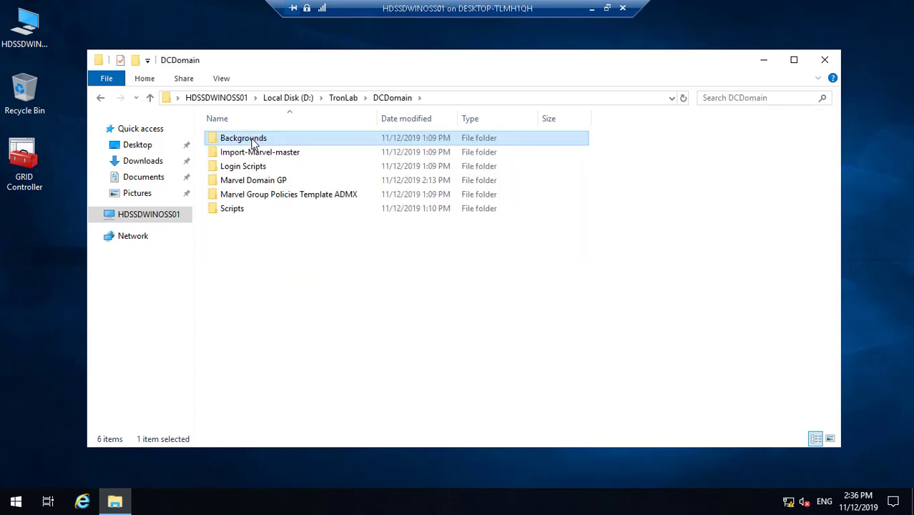
{"action": "left_click", "coordinate": [266, 184]}
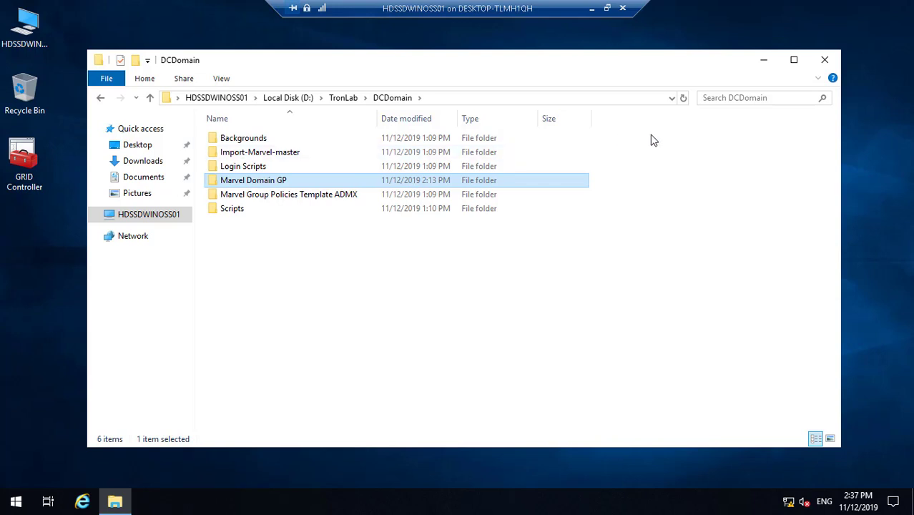
{"action": "double_click", "coordinate": [286, 180]}
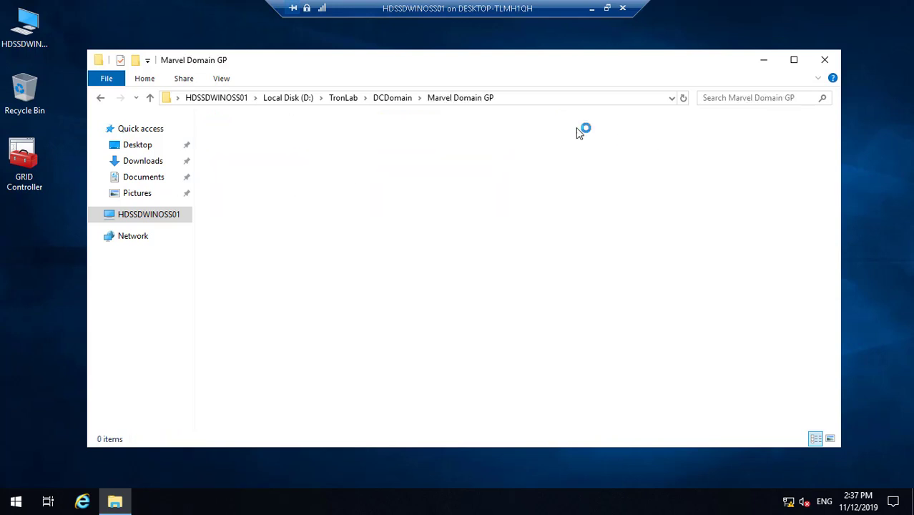
{"action": "left_click", "coordinate": [764, 63]}
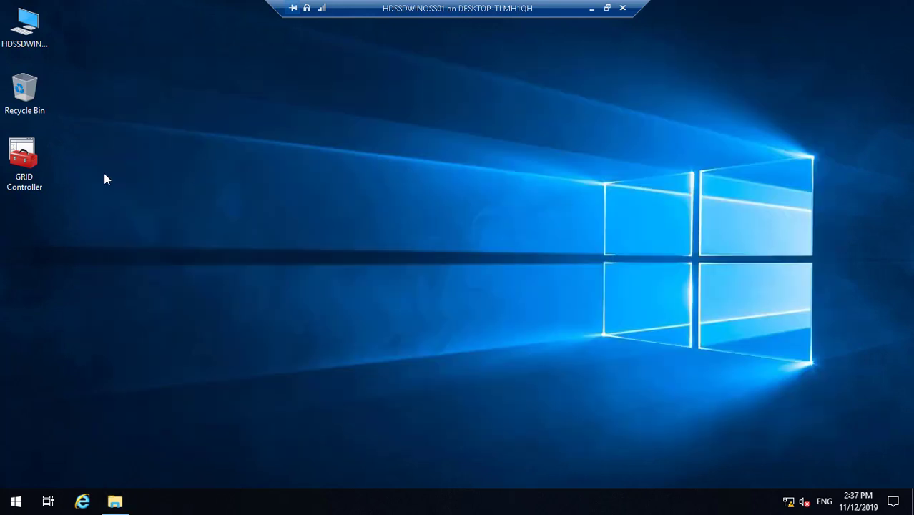
{"action": "left_click", "coordinate": [30, 164]}
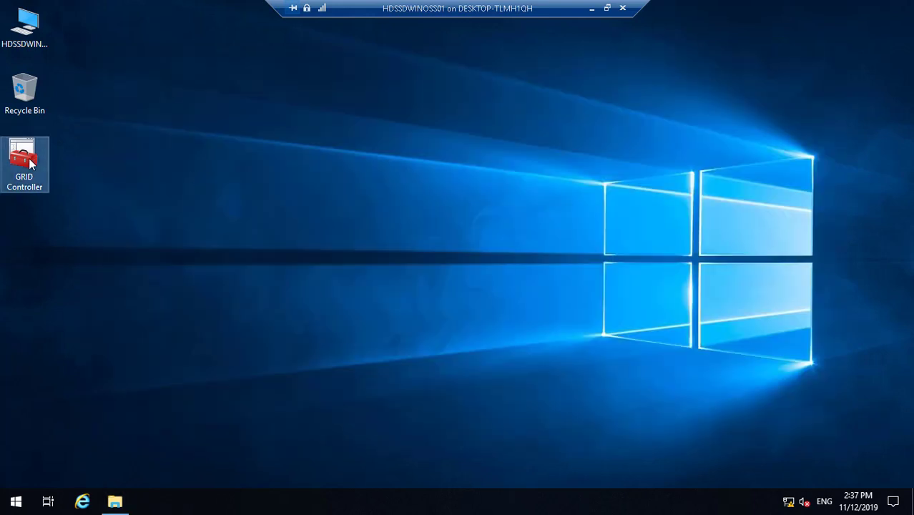
- Launch GRID Controller and copy the 'Advance Users Group Policy' file name from Marvel Domain GP
{"action": "double_click", "coordinate": [30, 163]}
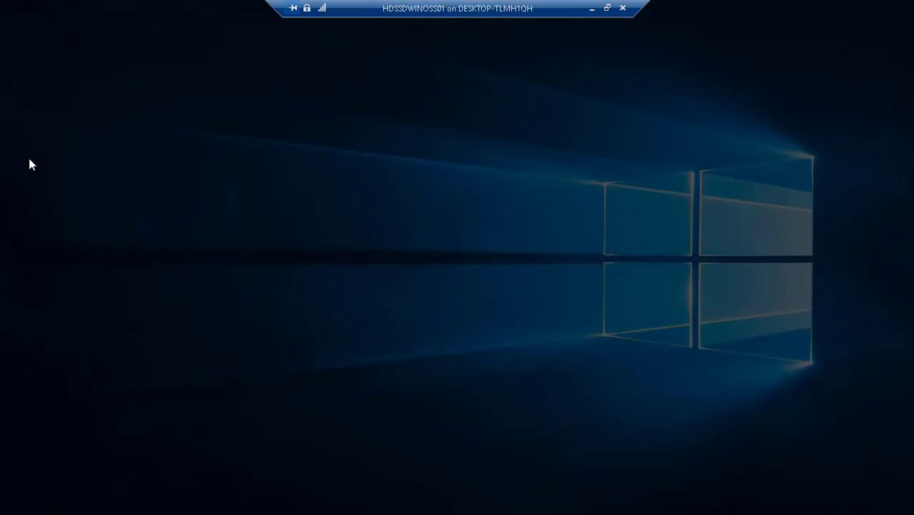
{"action": "left_click", "coordinate": [372, 344]}
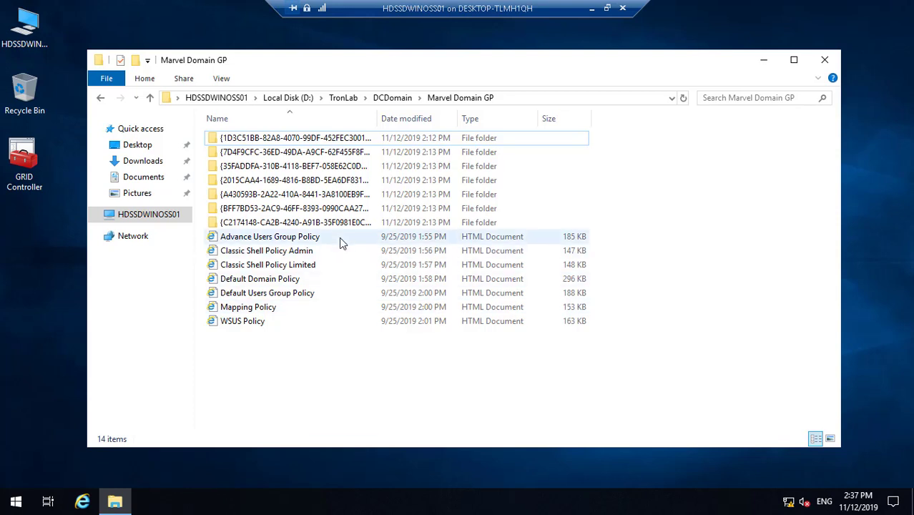
{"action": "left_click", "coordinate": [311, 242]}
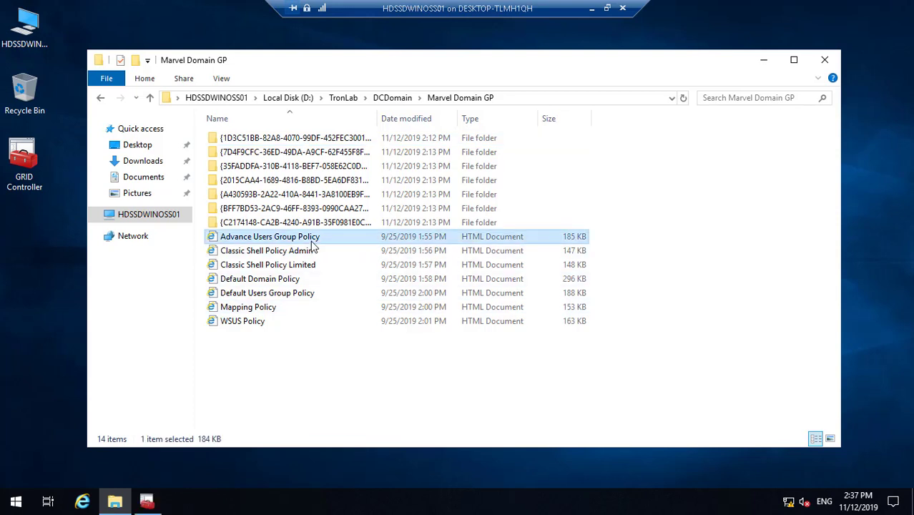
{"action": "right_click", "coordinate": [313, 245]}
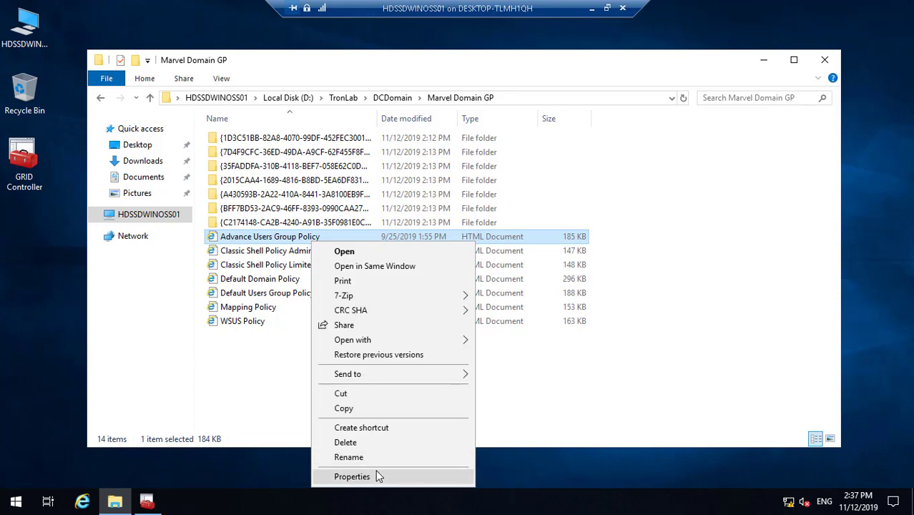
{"action": "left_click", "coordinate": [348, 458]}
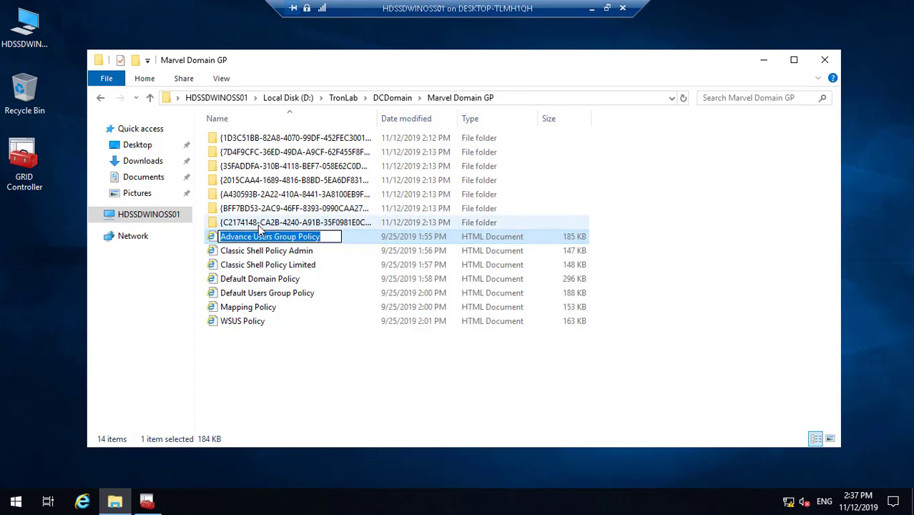
{"action": "right_click", "coordinate": [262, 241]}
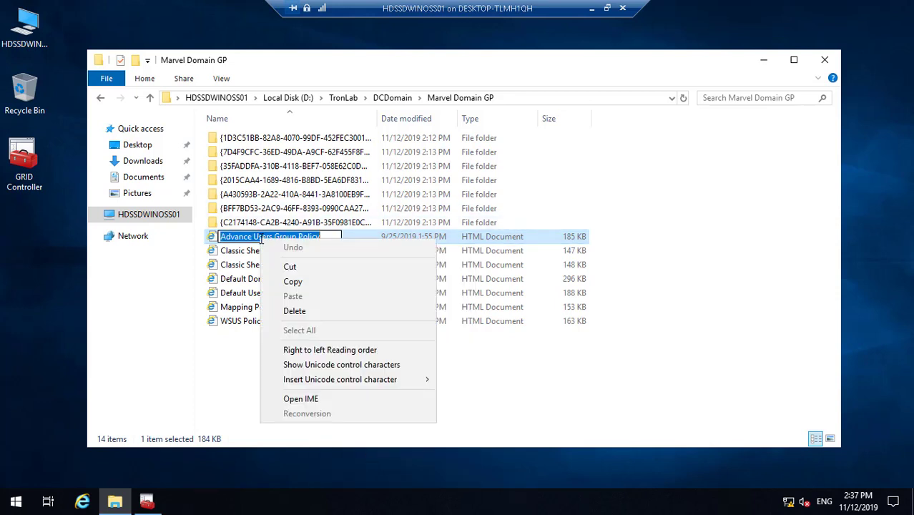
{"action": "left_click", "coordinate": [292, 282]}
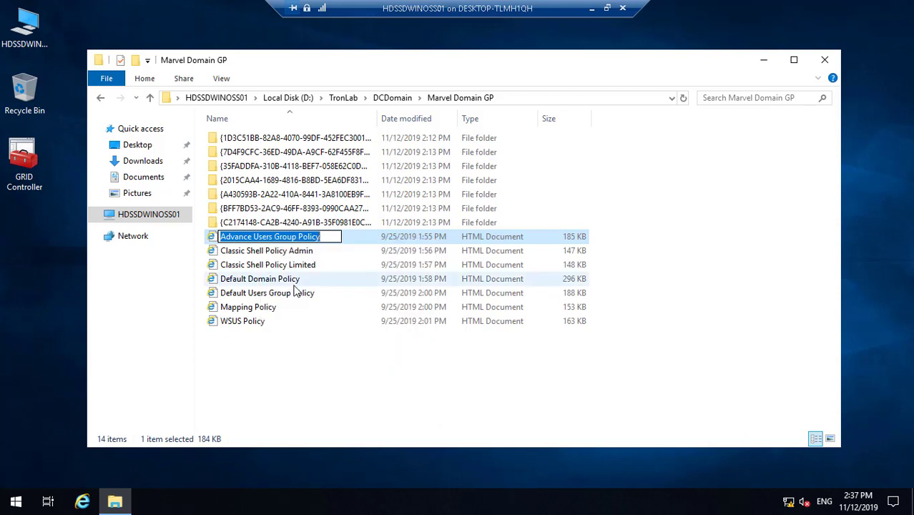
{"action": "left_click", "coordinate": [763, 59]}
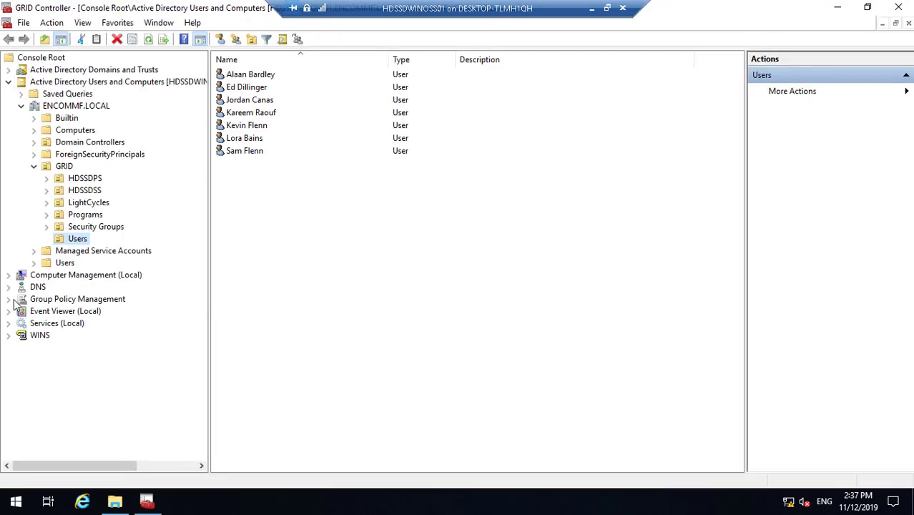
- Expand ENCOMMF.LOCAL to Group Policy Objects and create the 'Advance Users Group Policy' GPO
{"action": "left_click", "coordinate": [7, 300]}
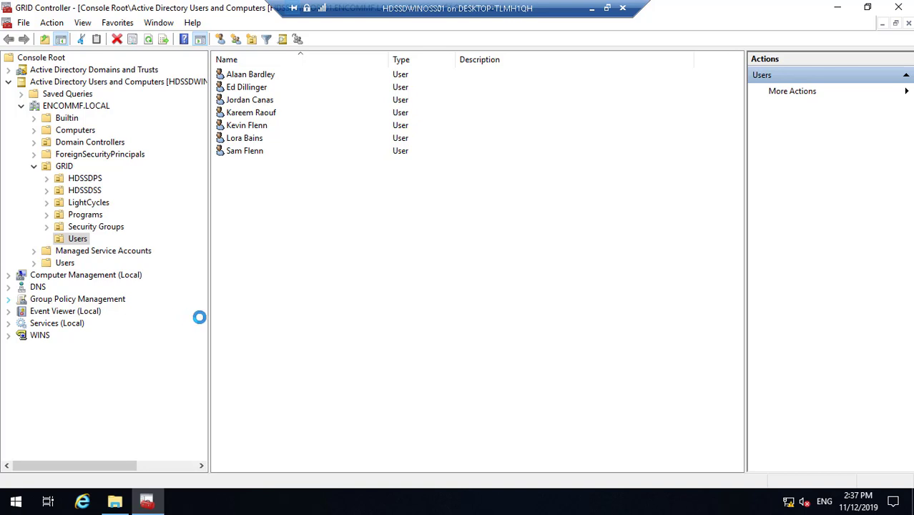
{"action": "left_click_drag", "start_coordinate": [211, 326], "coordinate": [296, 321]}
{"action": "left_click", "coordinate": [22, 313]}
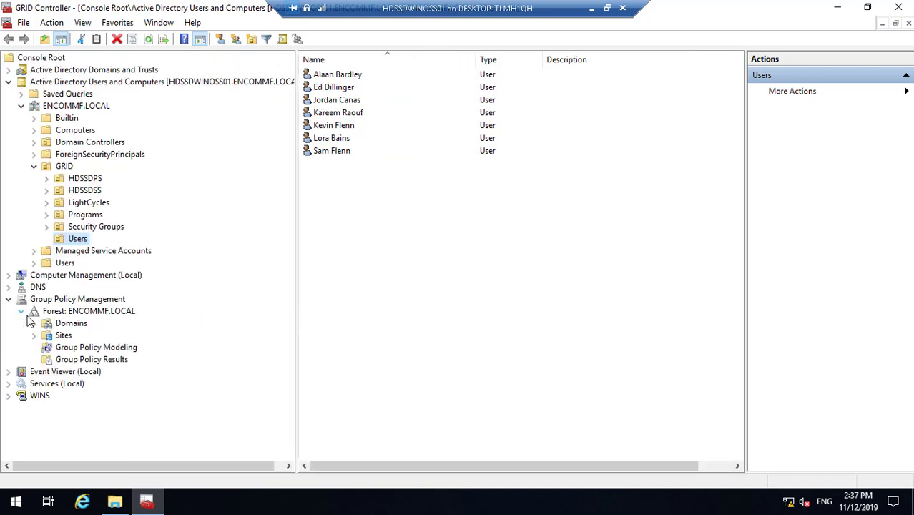
{"action": "left_click", "coordinate": [34, 323]}
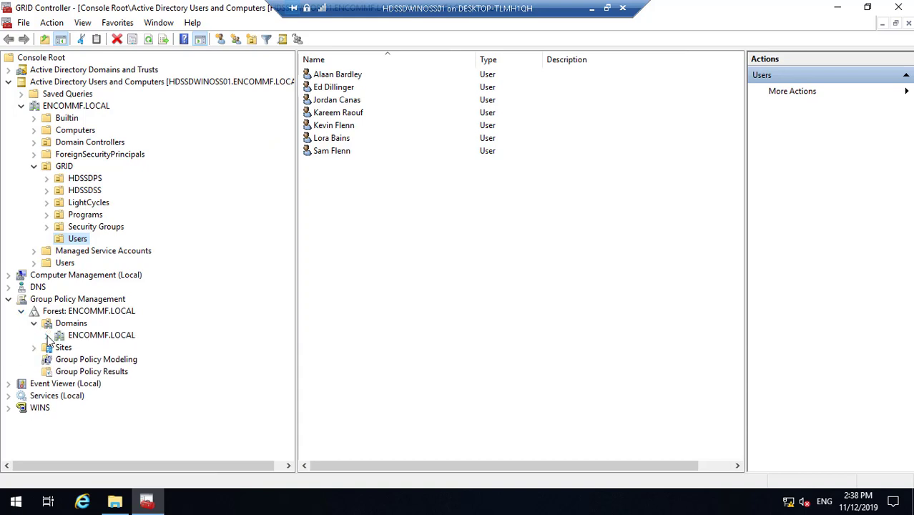
{"action": "left_click", "coordinate": [46, 336]}
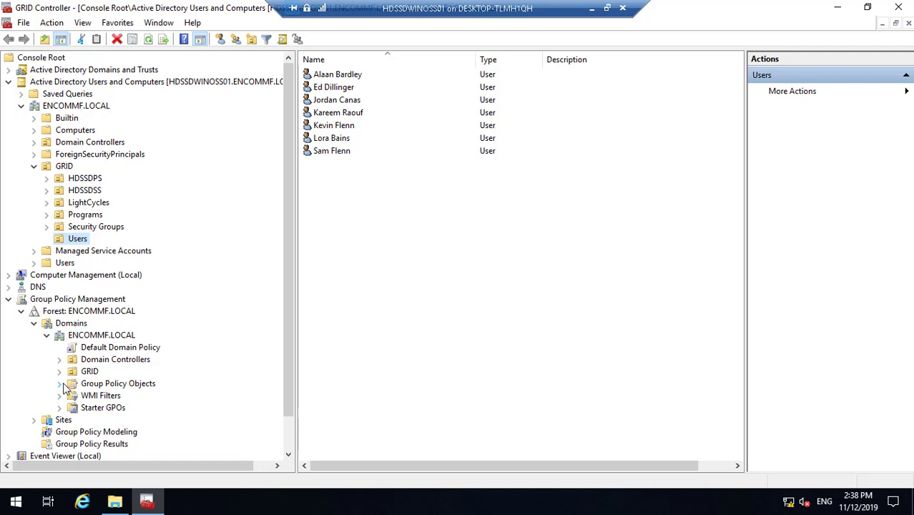
{"action": "left_click", "coordinate": [60, 384]}
{"action": "right_click", "coordinate": [123, 387]}
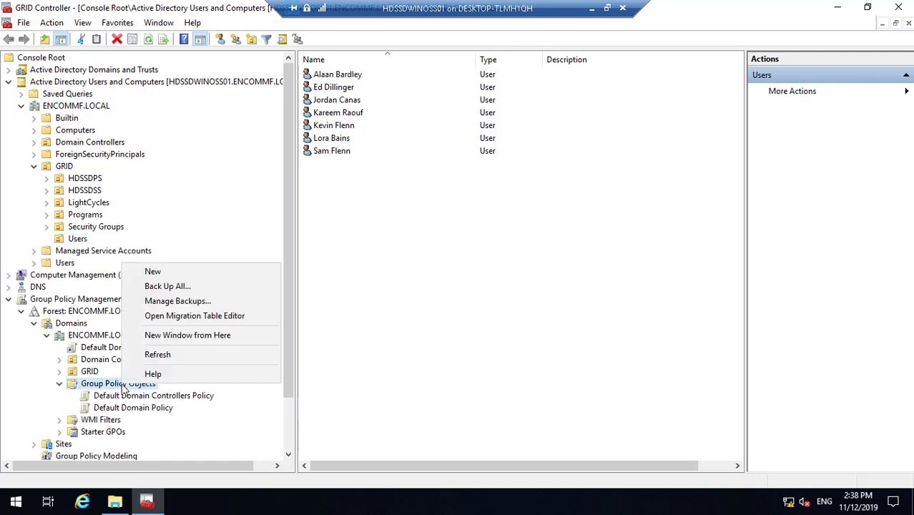
{"action": "left_click", "coordinate": [184, 273]}
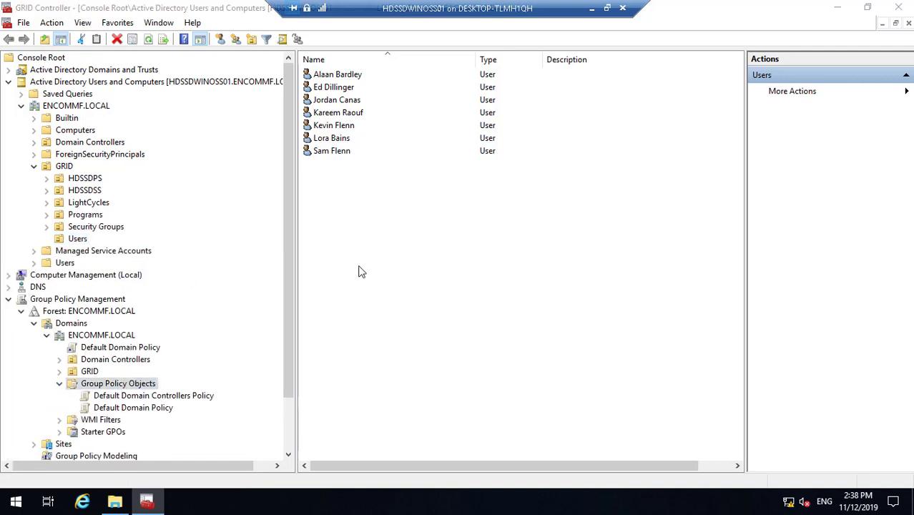
{"action": "key", "text": "BackSpace"}
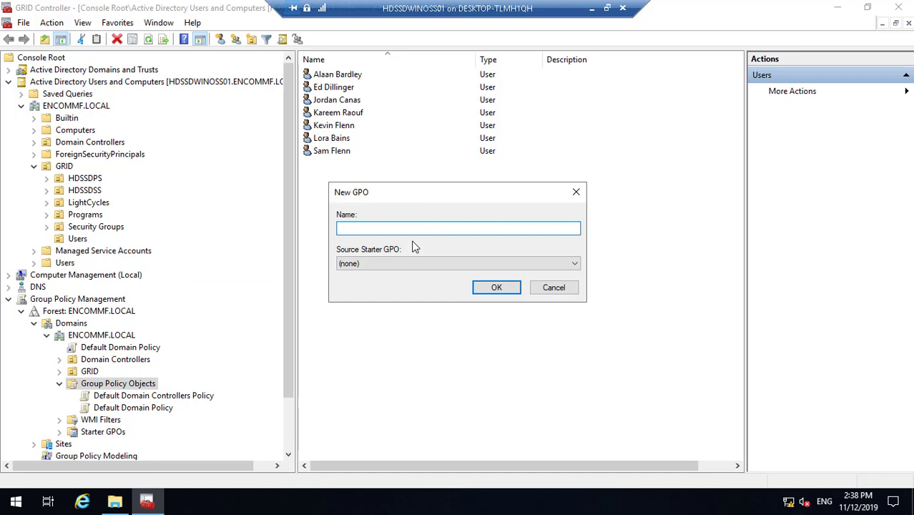
{"action": "key", "text": "ctrl+v"}
{"action": "left_click", "coordinate": [497, 287]}
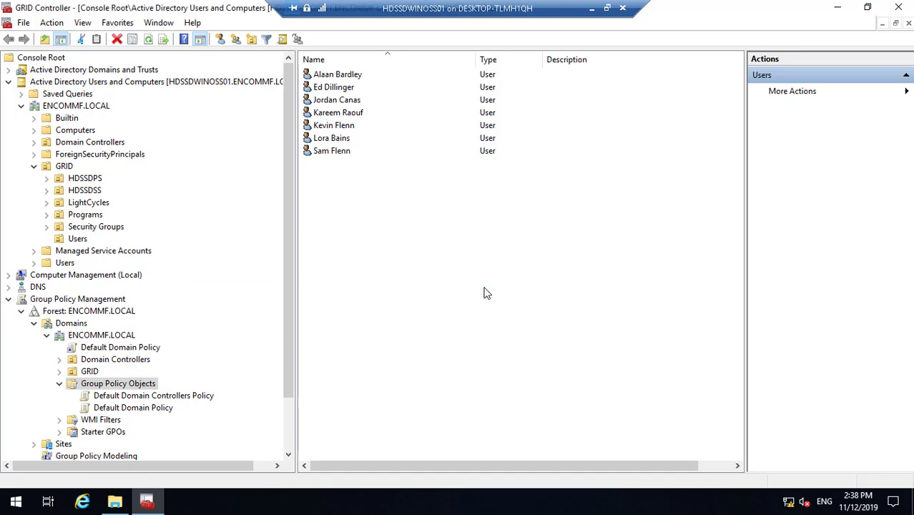
- Create a new GPO named 'Classic Shell Policy Admin'
{"action": "left_click", "coordinate": [115, 501]}
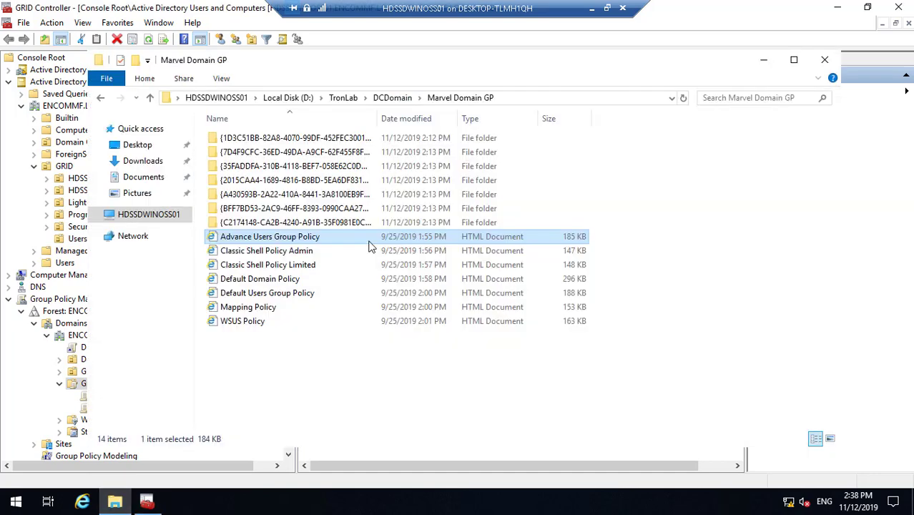
{"action": "right_click", "coordinate": [301, 254]}
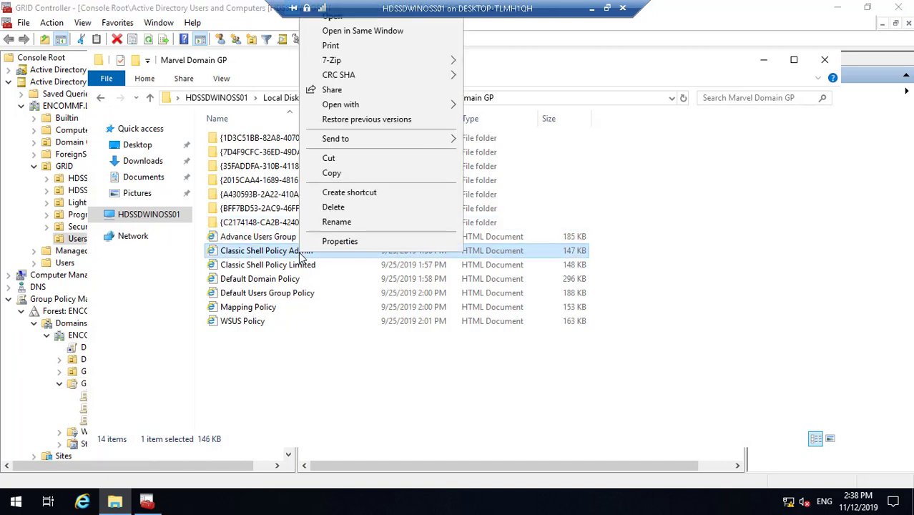
{"action": "left_click", "coordinate": [341, 223]}
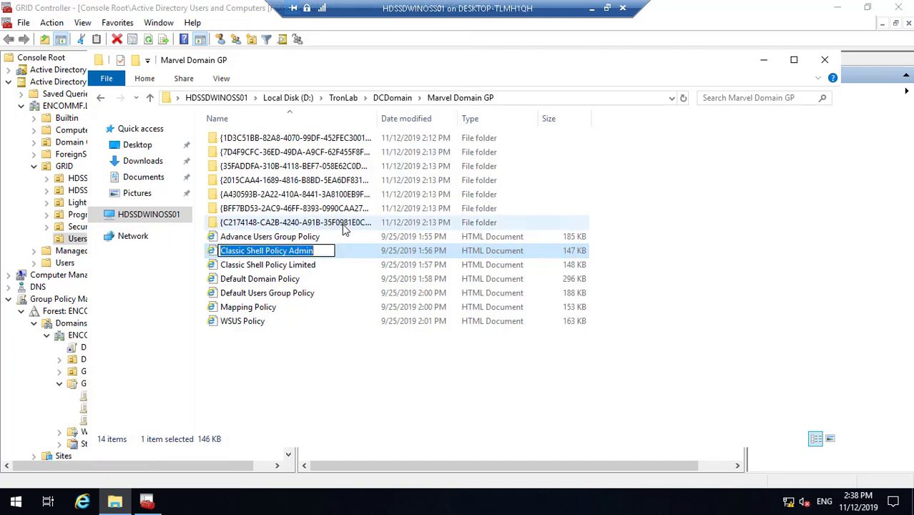
{"action": "left_click", "coordinate": [763, 63]}
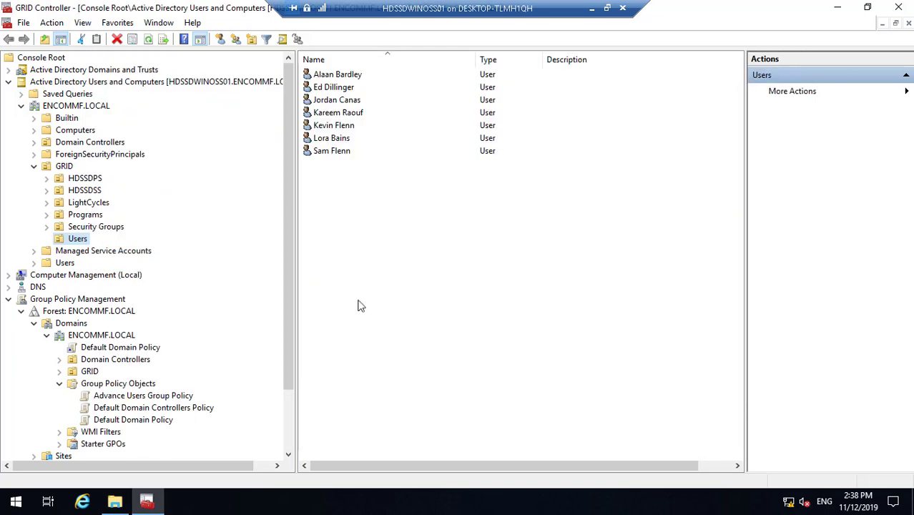
{"action": "right_click", "coordinate": [138, 387]}
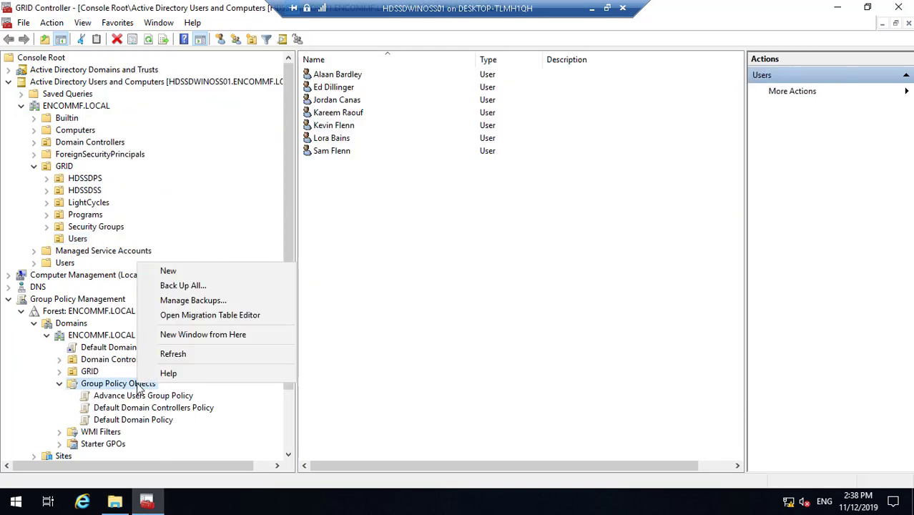
{"action": "left_click", "coordinate": [202, 274]}
{"action": "type", "text": "Classic Shell Policy Admin"}
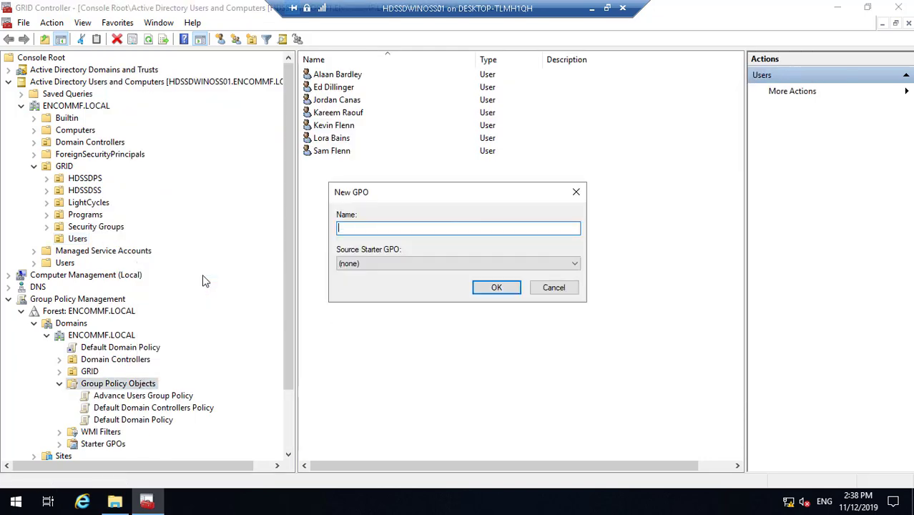
{"action": "left_click", "coordinate": [494, 287]}
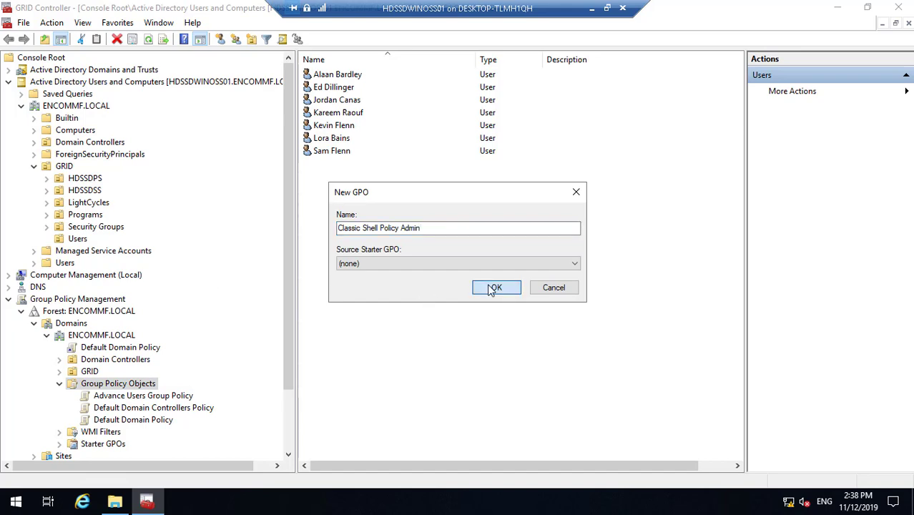
- Copy the 'Classic Shell Policy Limited' file name and create a GPO with that name
{"action": "left_click", "coordinate": [121, 503]}
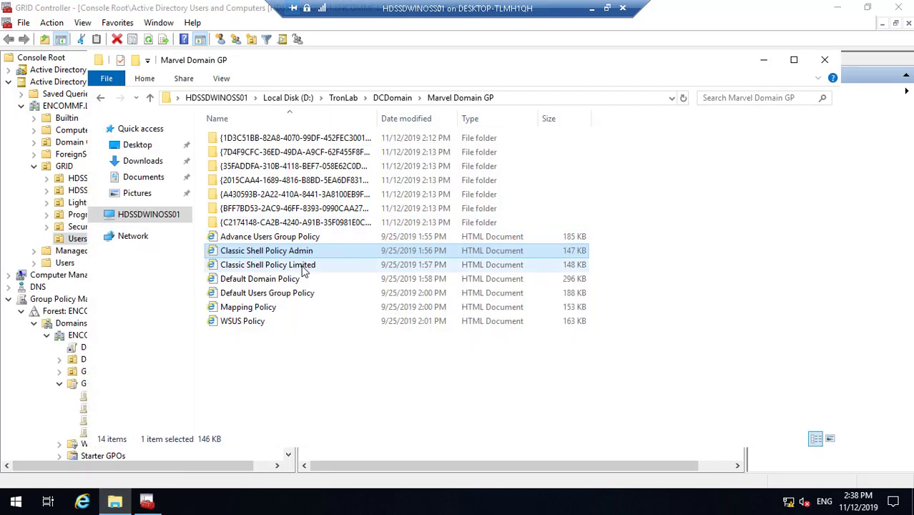
{"action": "right_click", "coordinate": [304, 269]}
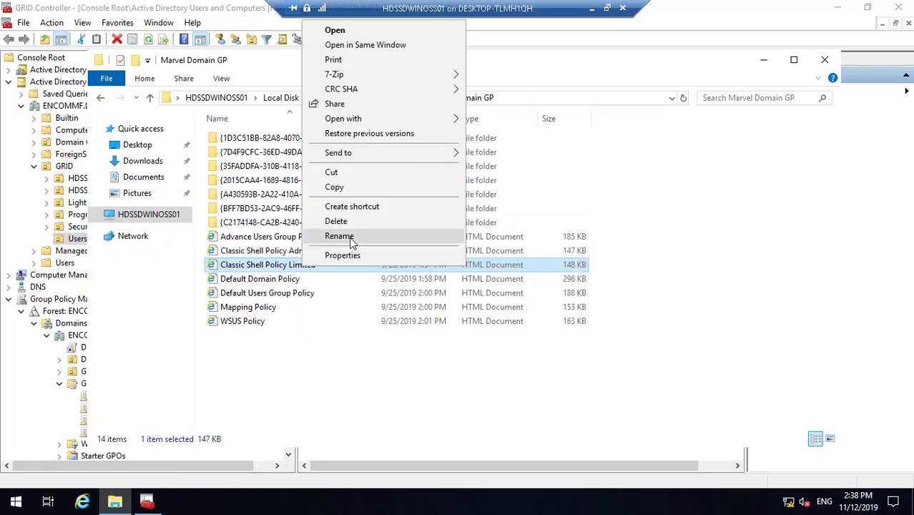
{"action": "left_click", "coordinate": [339, 236]}
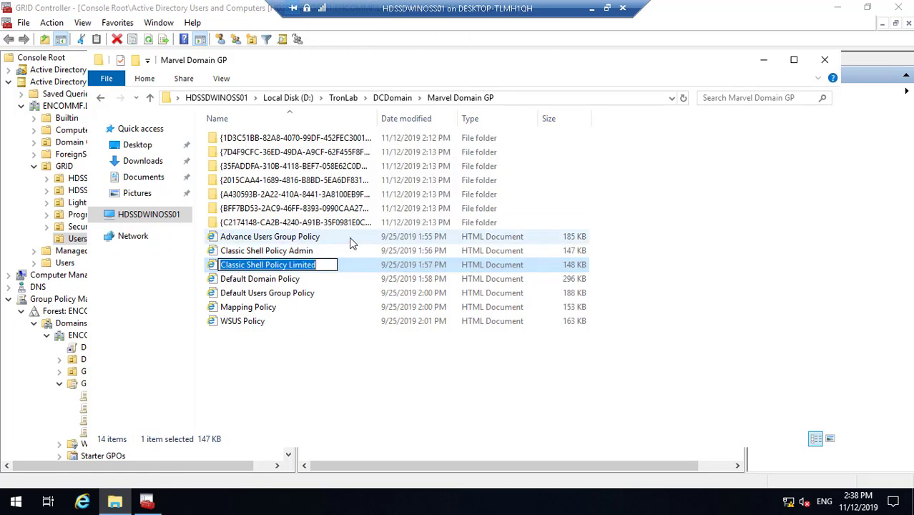
{"action": "left_click", "coordinate": [764, 60]}
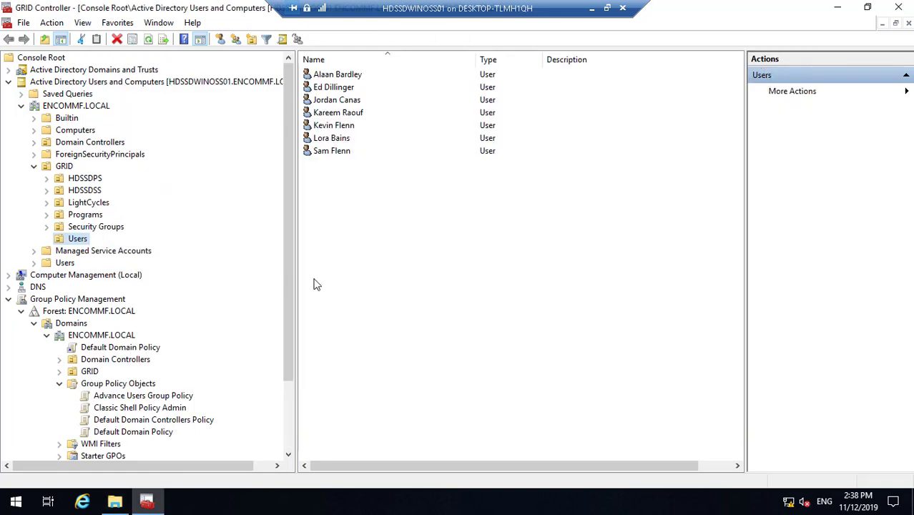
{"action": "right_click", "coordinate": [144, 387]}
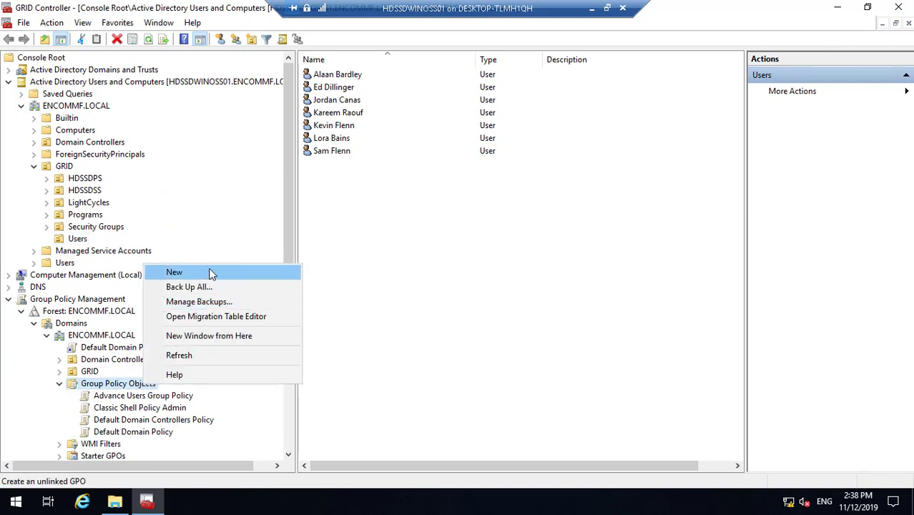
{"action": "left_click", "coordinate": [175, 272]}
{"action": "key", "text": "BackSpace"}
{"action": "type", "text": "Classic Shell Policy Limited"}
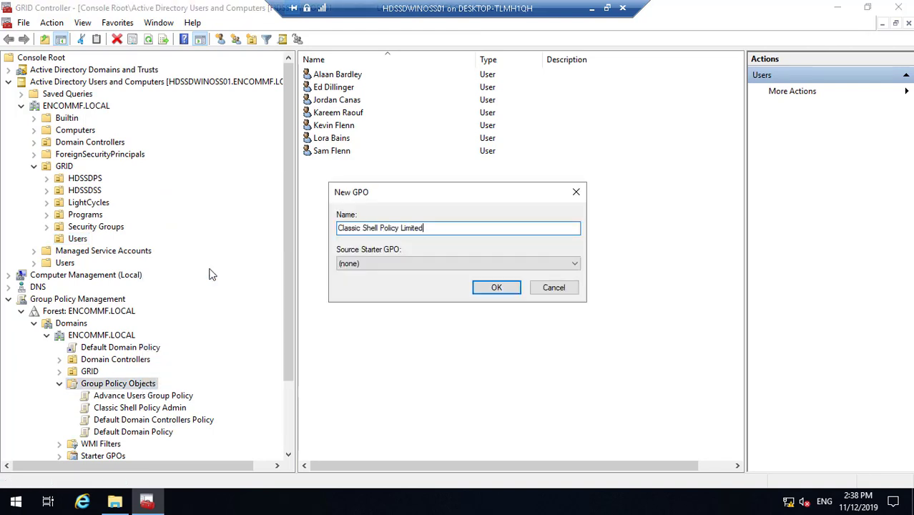
{"action": "left_click", "coordinate": [498, 288]}
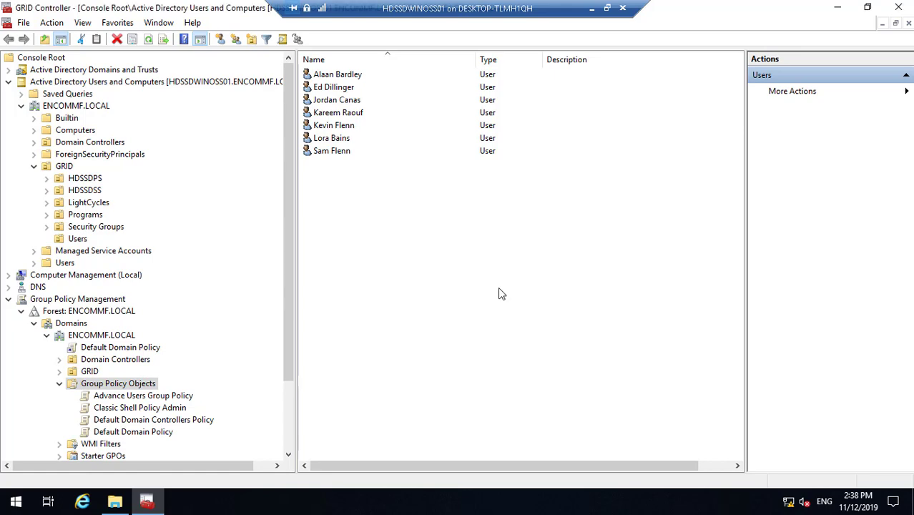
- Copy the 'Default Users Group Policy' file name and create a GPO with that name
{"action": "left_click", "coordinate": [116, 503]}
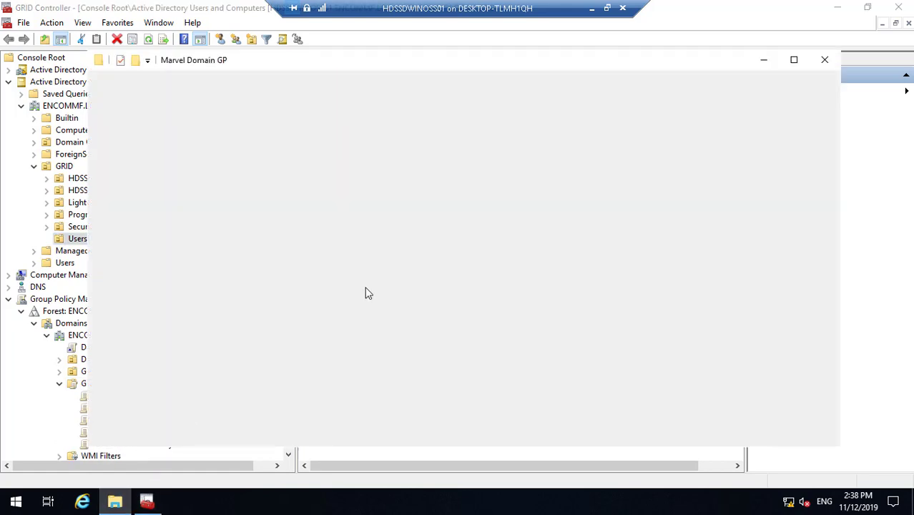
{"action": "left_click", "coordinate": [272, 285]}
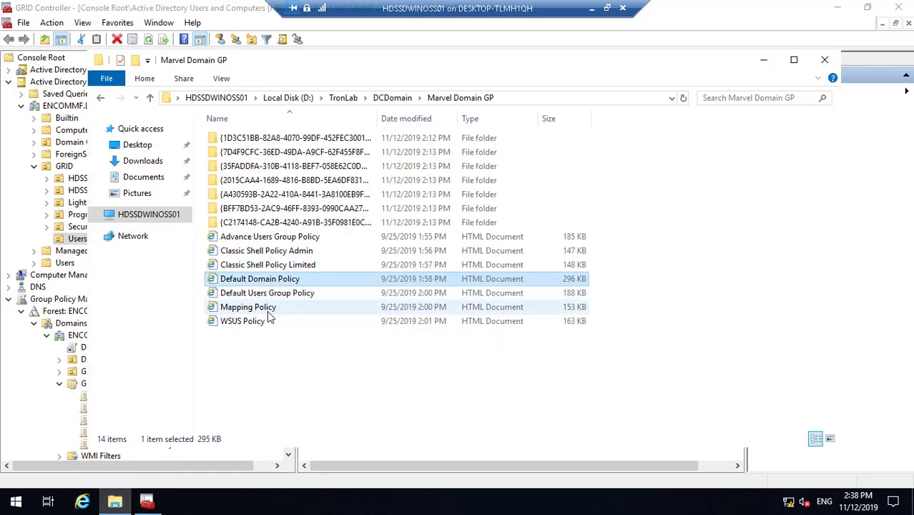
{"action": "right_click", "coordinate": [269, 309]}
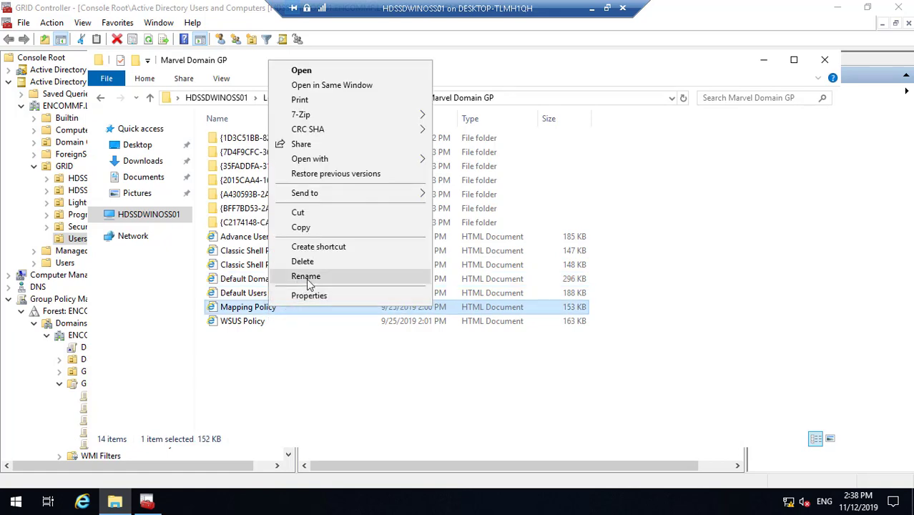
{"action": "left_click", "coordinate": [243, 294]}
{"action": "right_click", "coordinate": [242, 293]}
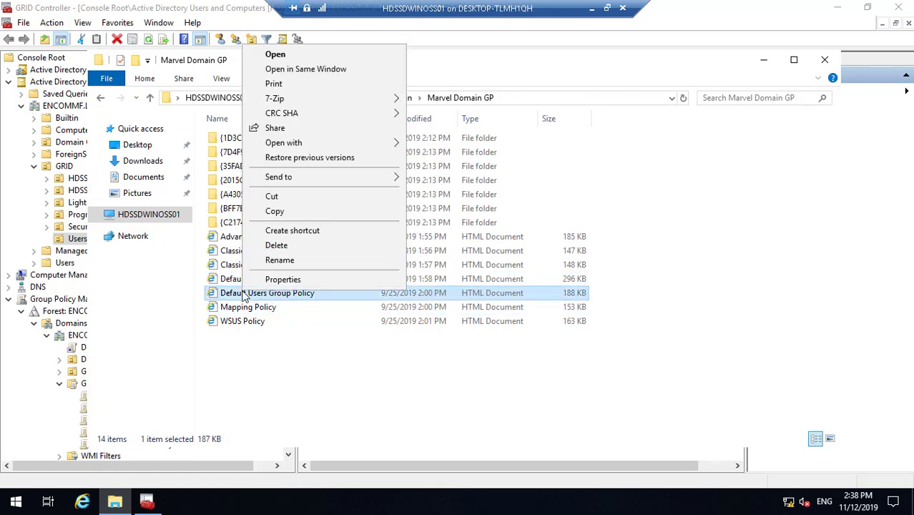
{"action": "left_click", "coordinate": [289, 262]}
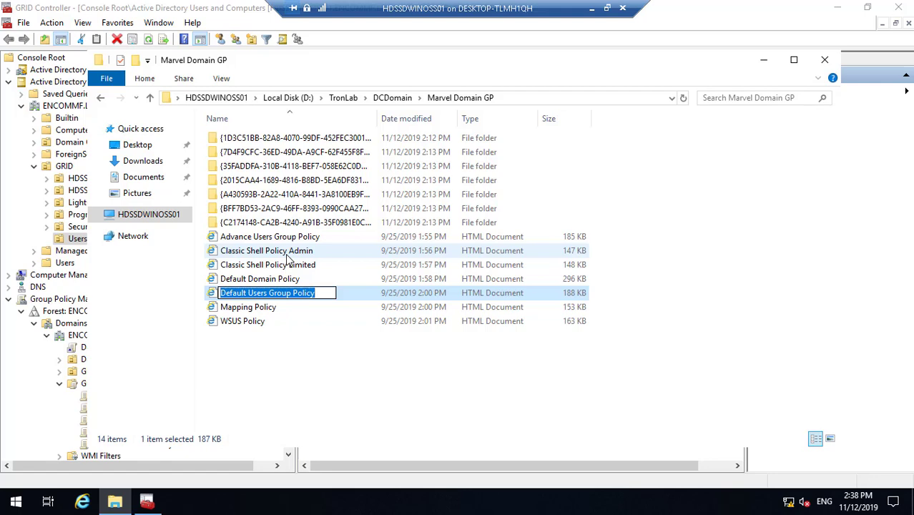
{"action": "left_click", "coordinate": [768, 64]}
{"action": "right_click", "coordinate": [126, 387]}
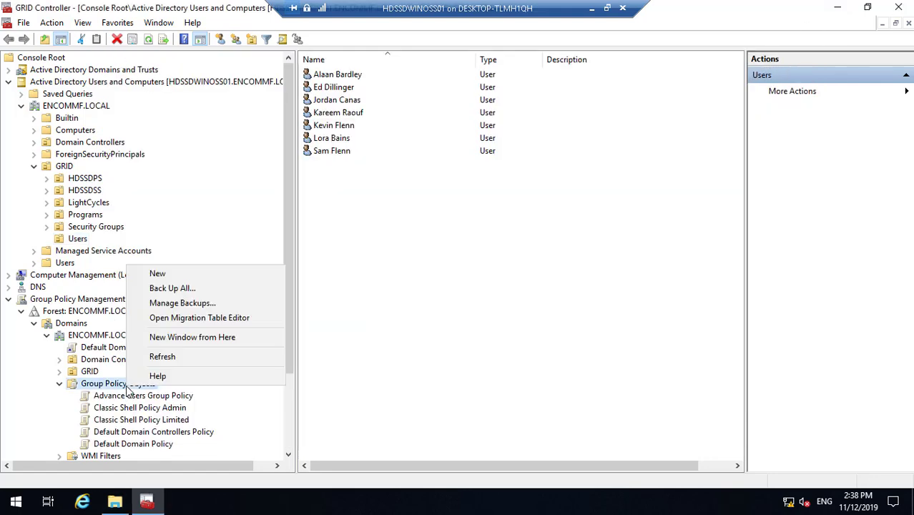
{"action": "left_click", "coordinate": [181, 277]}
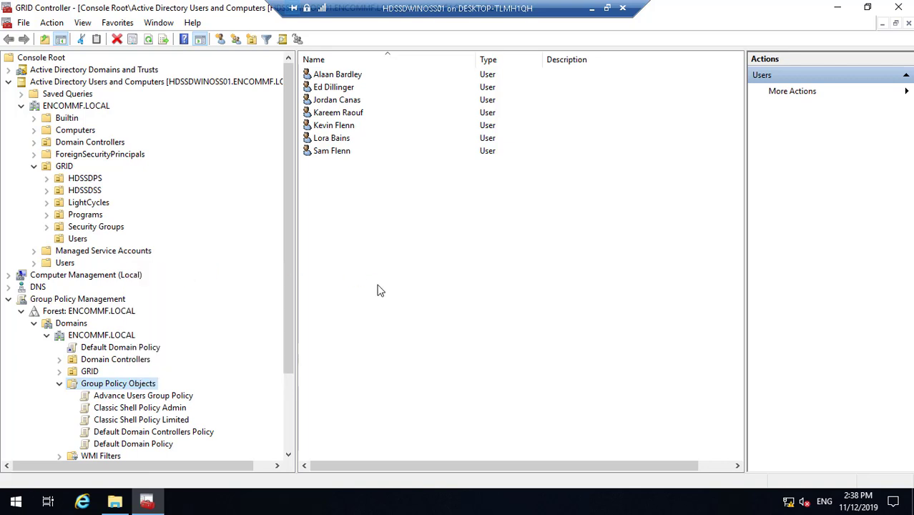
{"action": "key", "text": "BackSpace"}
{"action": "type", "text": "Default Users Group Policy"}
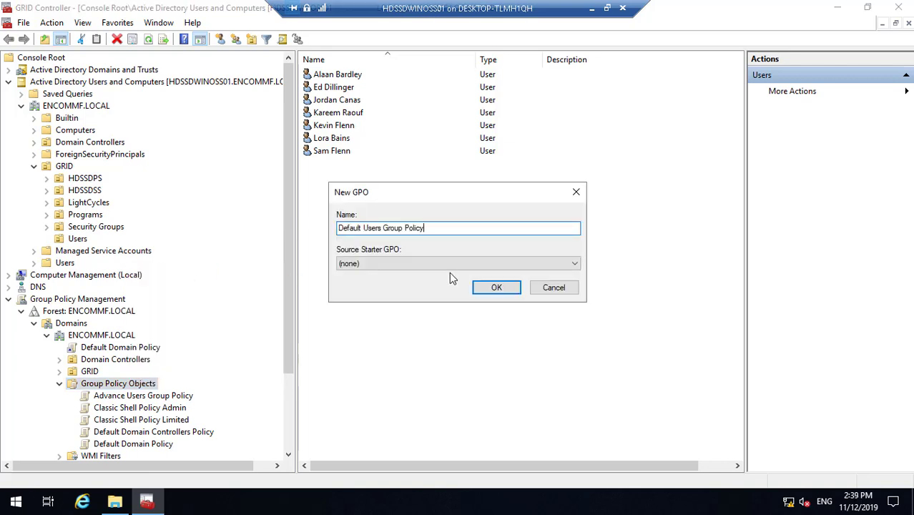
{"action": "left_click", "coordinate": [501, 289]}
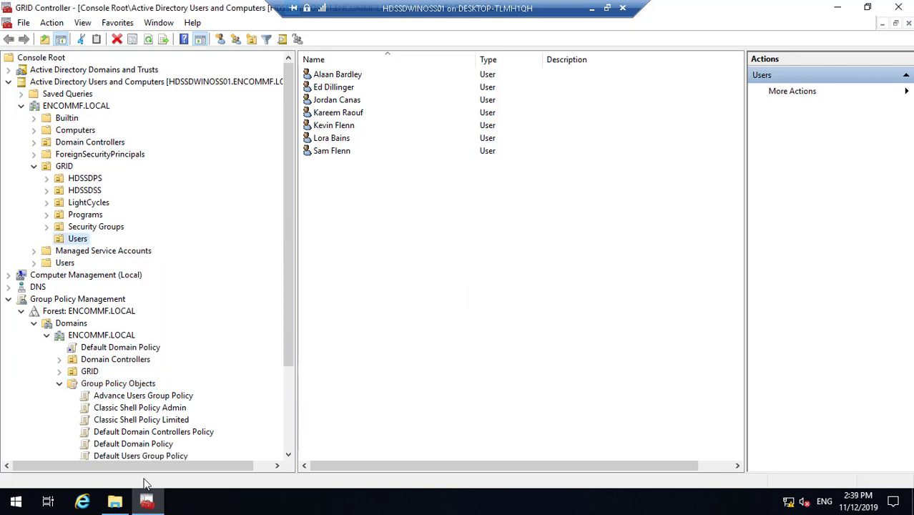
- Copy the 'Mapping Policy' file name and create the Mapping Policy GPO
{"action": "left_click", "coordinate": [114, 503]}
{"action": "left_click", "coordinate": [315, 293]}
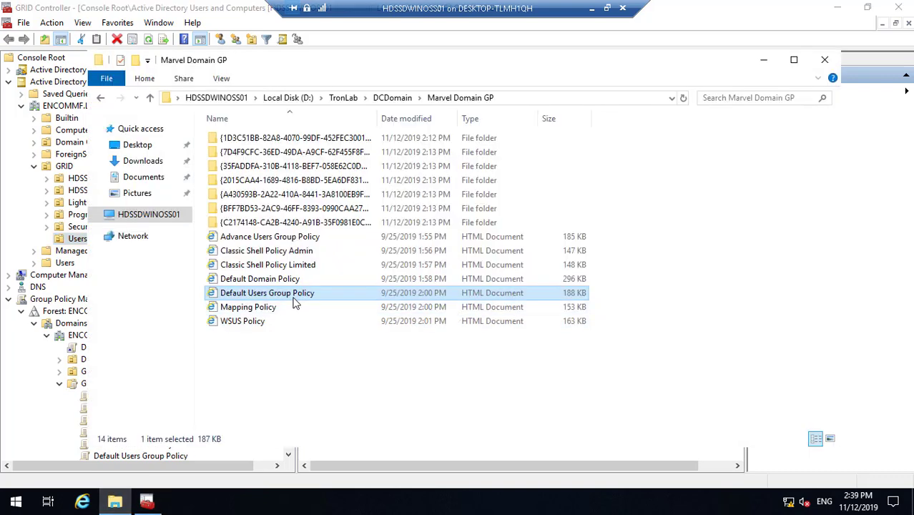
{"action": "right_click", "coordinate": [263, 309]}
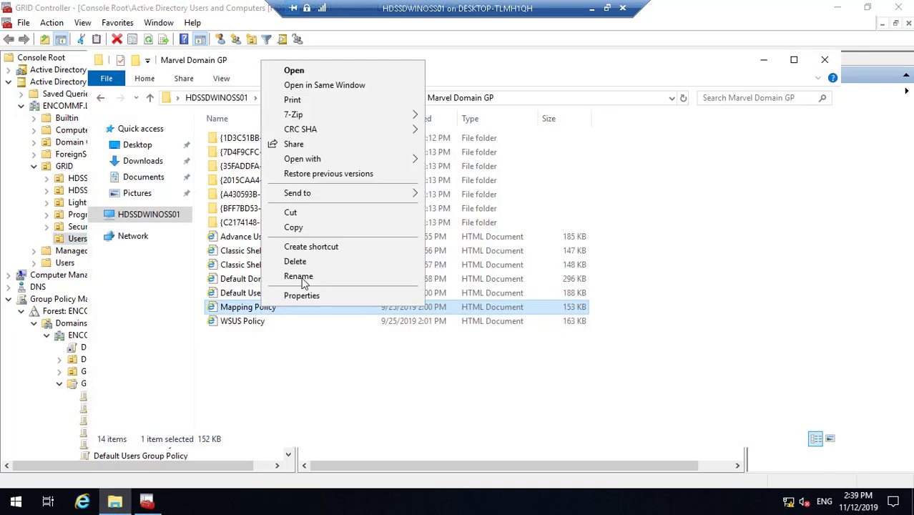
{"action": "left_click", "coordinate": [301, 276]}
{"action": "key", "text": "ctrl+c"}
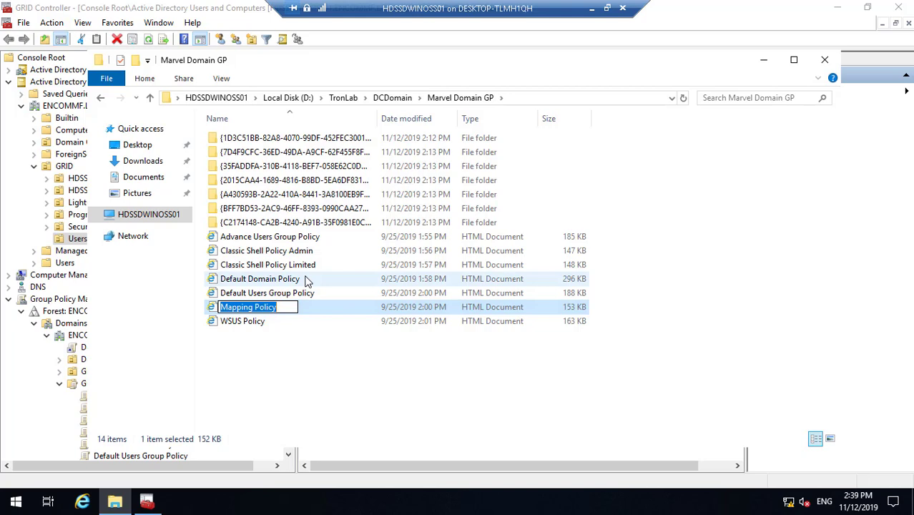
{"action": "left_click", "coordinate": [763, 60]}
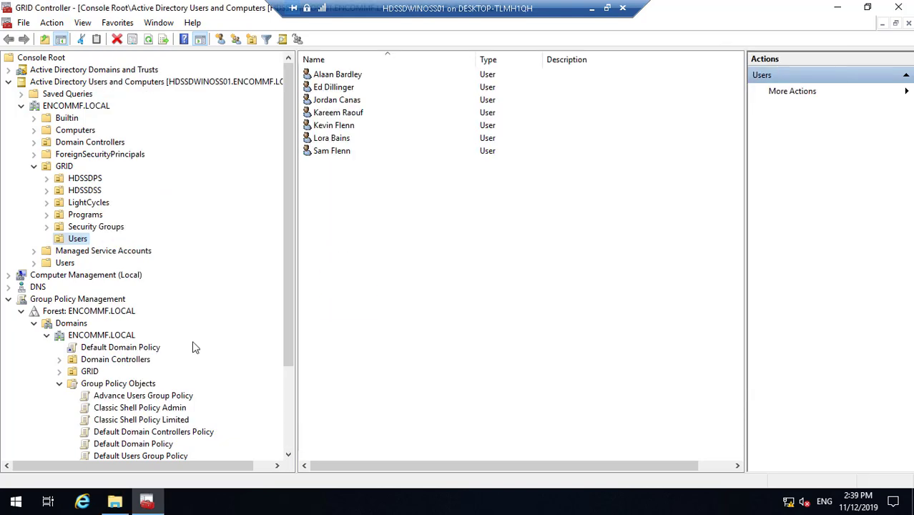
{"action": "right_click", "coordinate": [132, 386]}
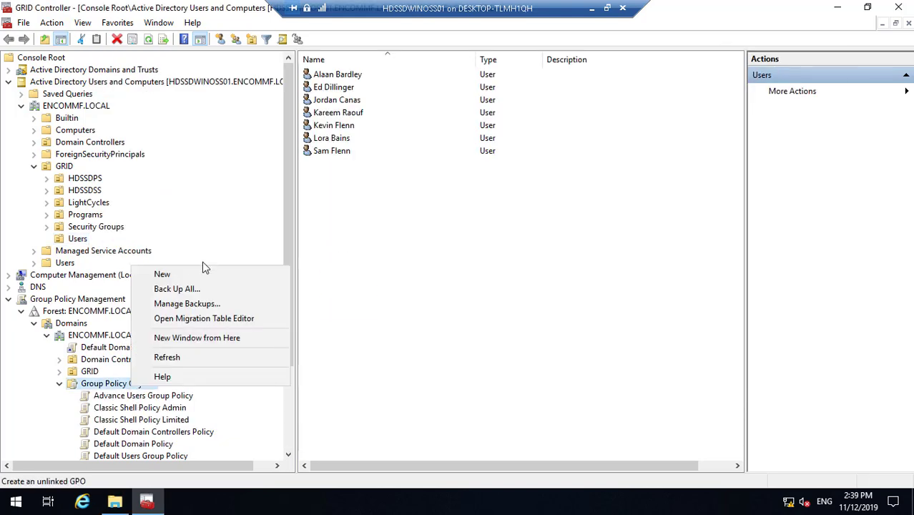
{"action": "left_click", "coordinate": [199, 273]}
{"action": "key", "text": "BackSpace"}
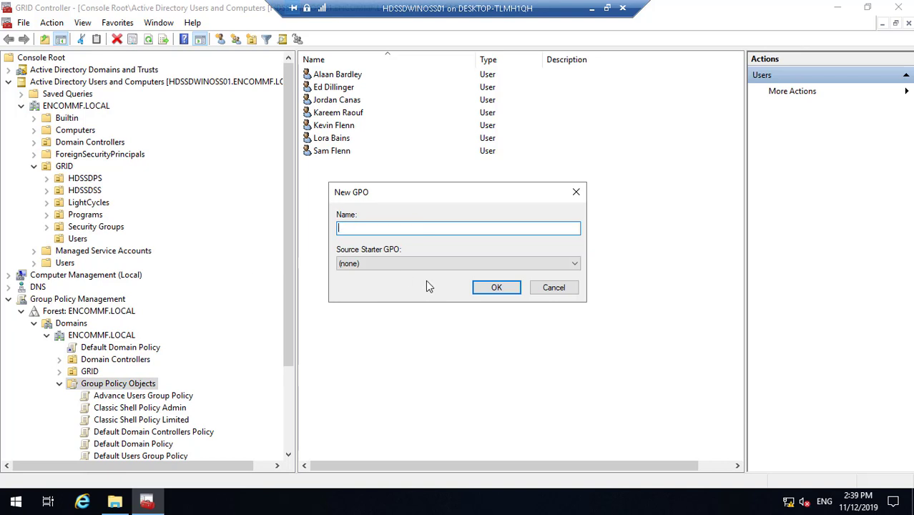
{"action": "key", "text": "ctrl+v"}
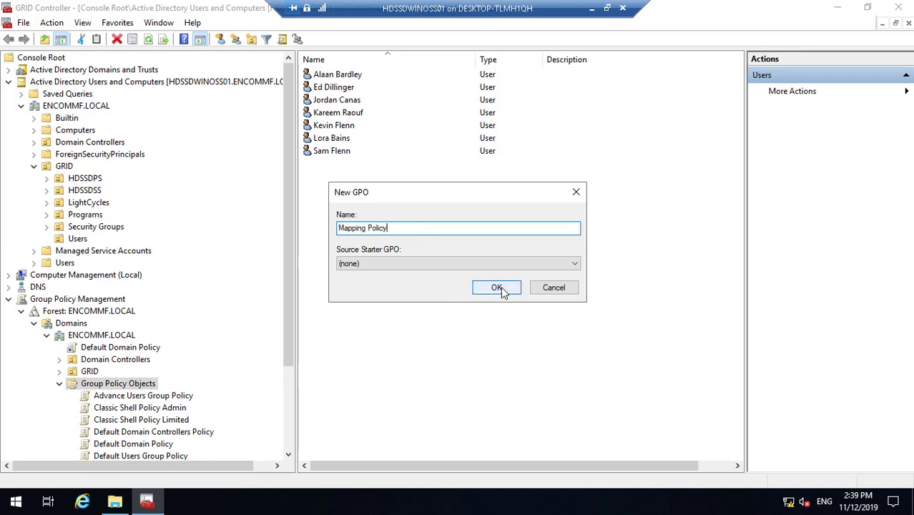
{"action": "left_click", "coordinate": [496, 287]}
{"action": "left_click", "coordinate": [291, 440]}
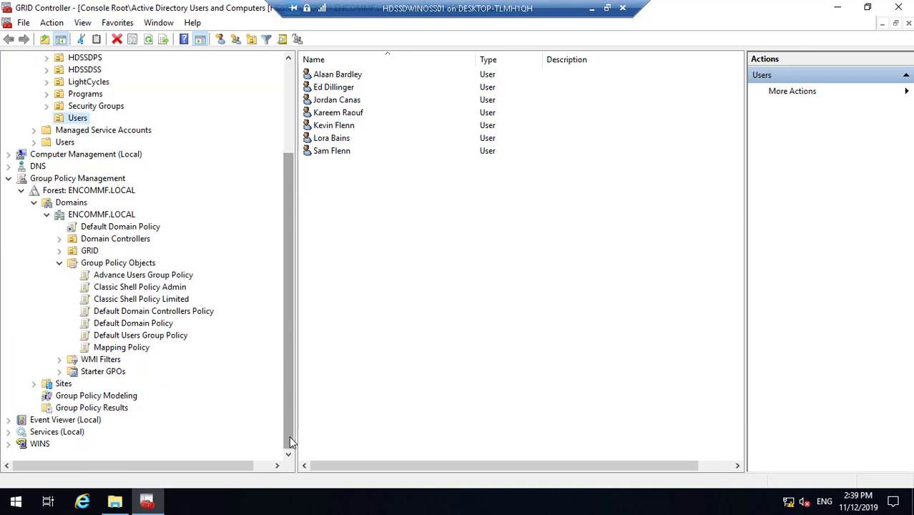
- Check the WSUS Policy file name and create a GPO named 'WSUS Policy'
{"action": "left_click", "coordinate": [115, 502]}
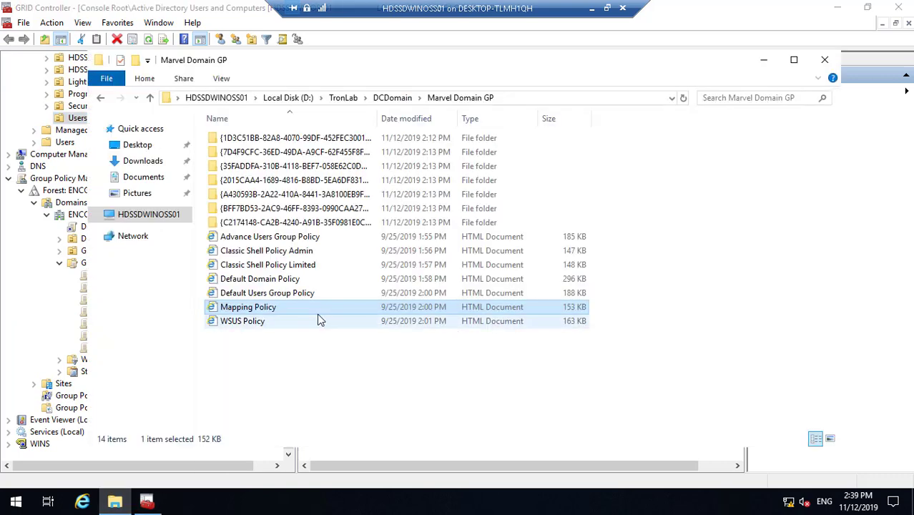
{"action": "left_click", "coordinate": [255, 325]}
{"action": "right_click", "coordinate": [255, 325]}
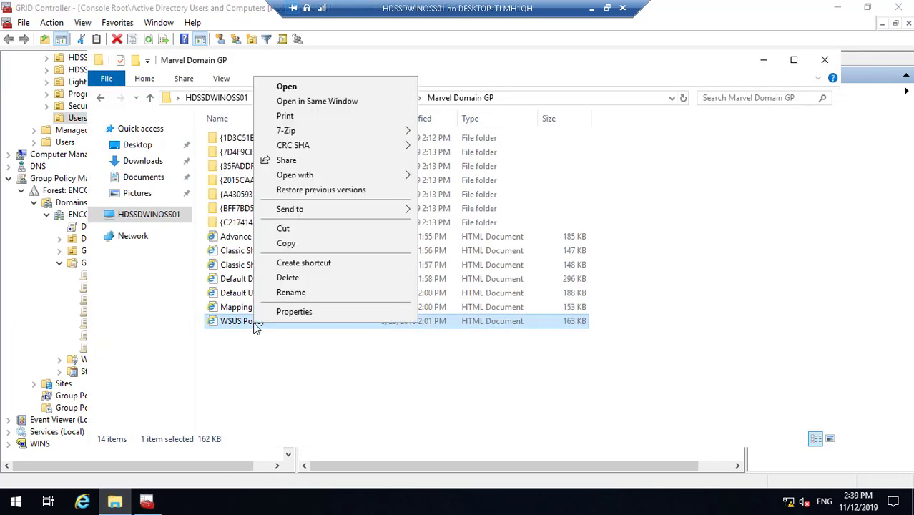
{"action": "left_click", "coordinate": [256, 291]}
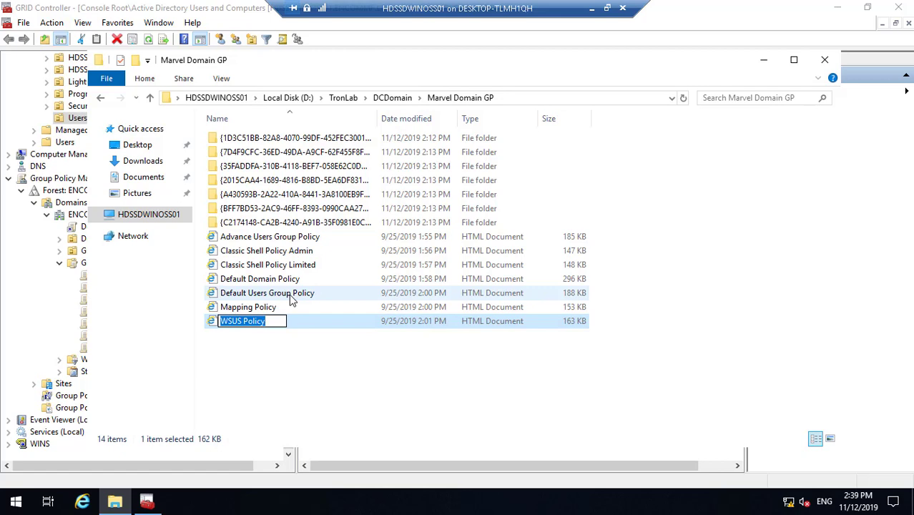
{"action": "left_click", "coordinate": [763, 59]}
{"action": "right_click", "coordinate": [136, 264]}
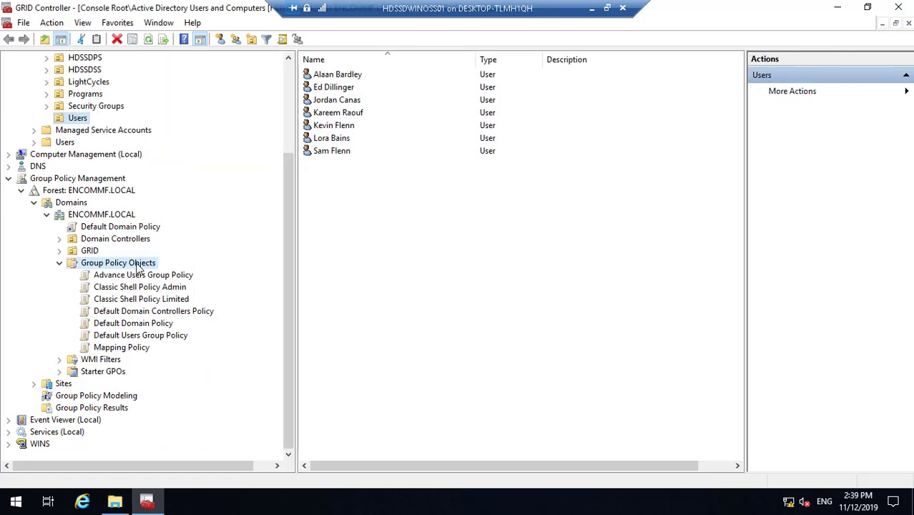
{"action": "left_click", "coordinate": [162, 269]}
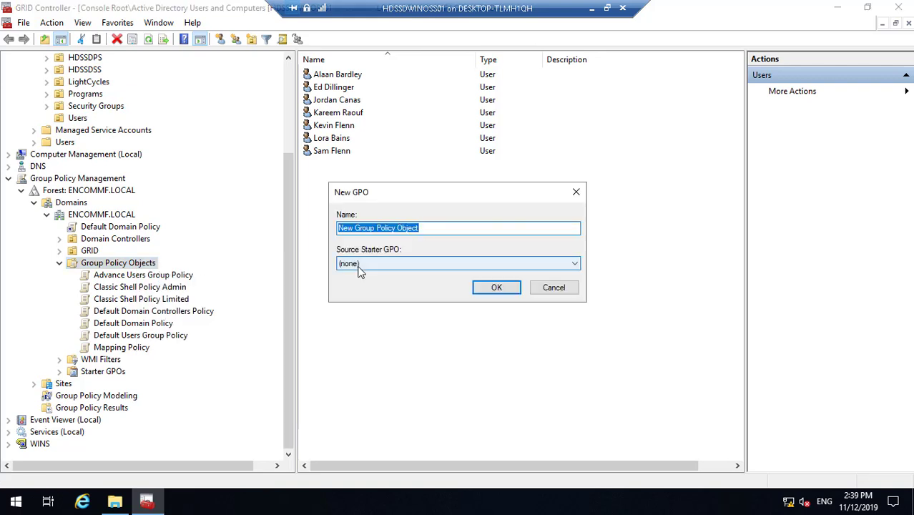
{"action": "type", "text": "WSUS Policy"}
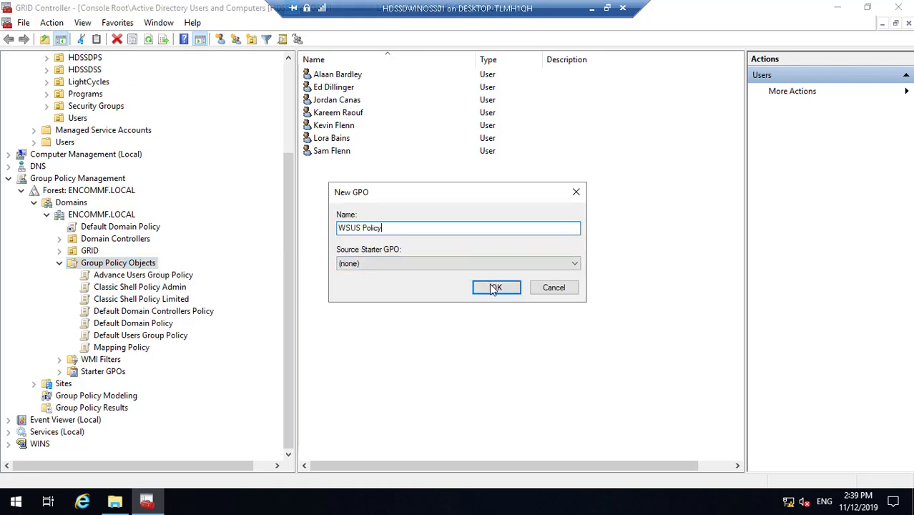
{"action": "left_click", "coordinate": [497, 288]}
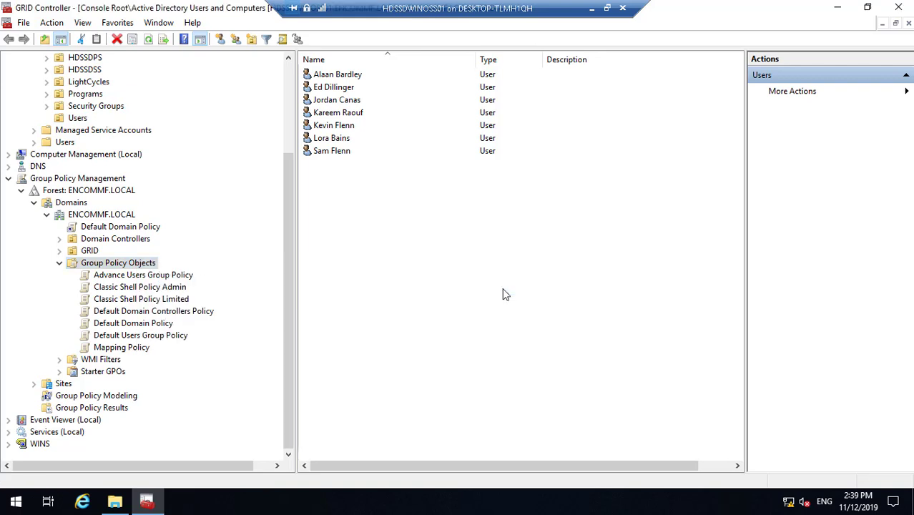
{"action": "left_click", "coordinate": [174, 279]}
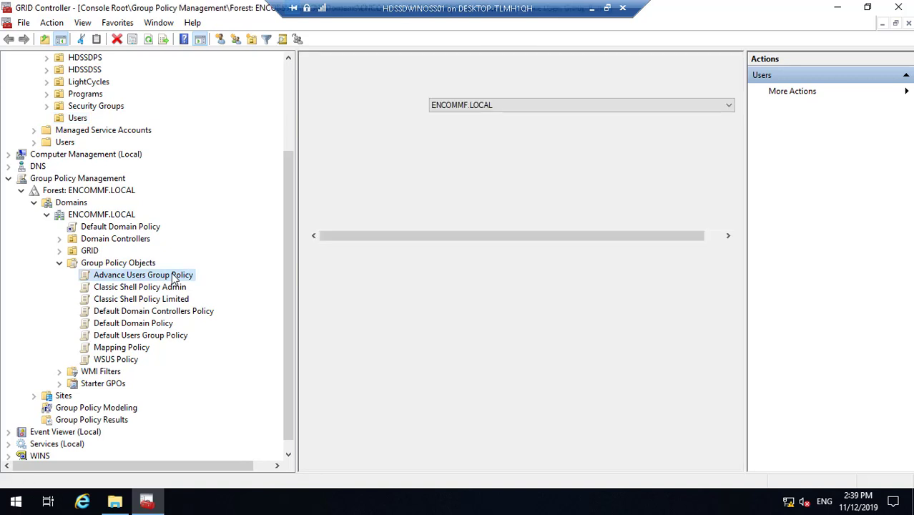
- View Advance Users Group Policy's scope, then minimize the remote session to the local desktop
{"action": "right_click", "coordinate": [208, 275]}
{"action": "left_click", "coordinate": [243, 302]}
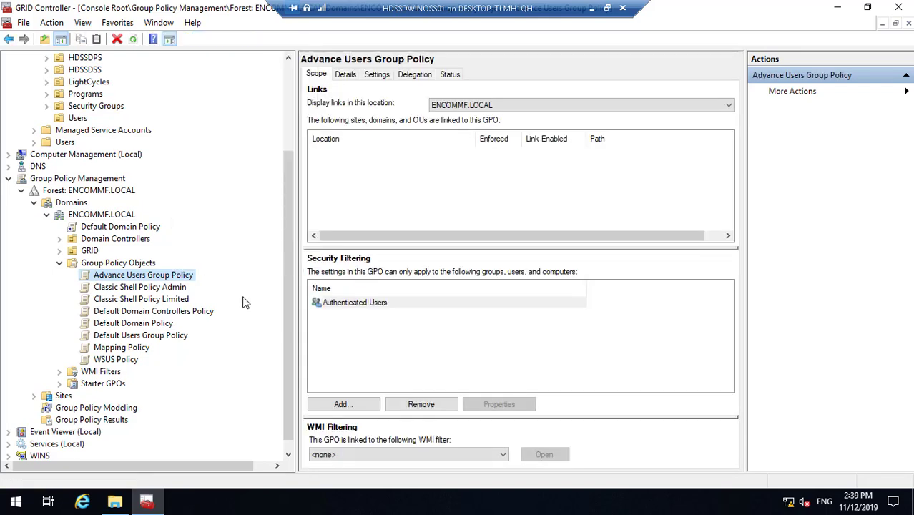
{"action": "left_click", "coordinate": [592, 10]}
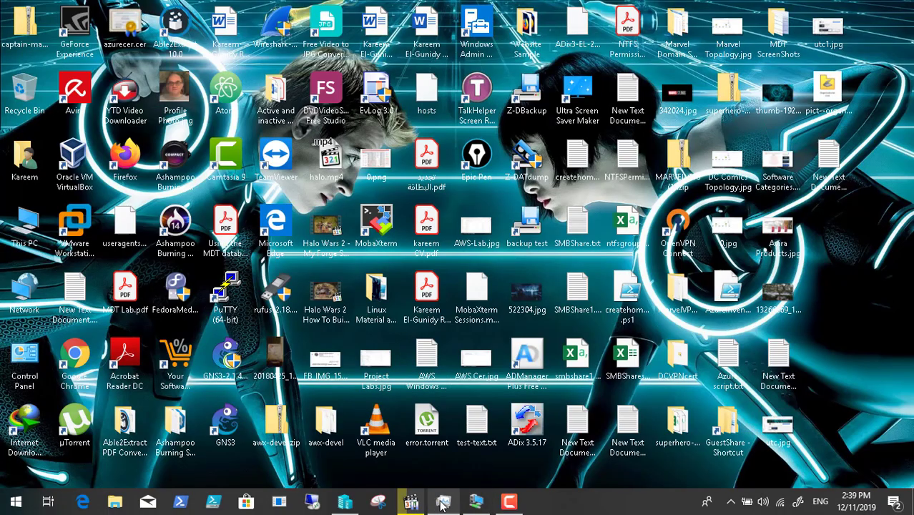
- Return the server VM to full screen and unlock it with the account password
{"action": "left_click", "coordinate": [509, 504]}
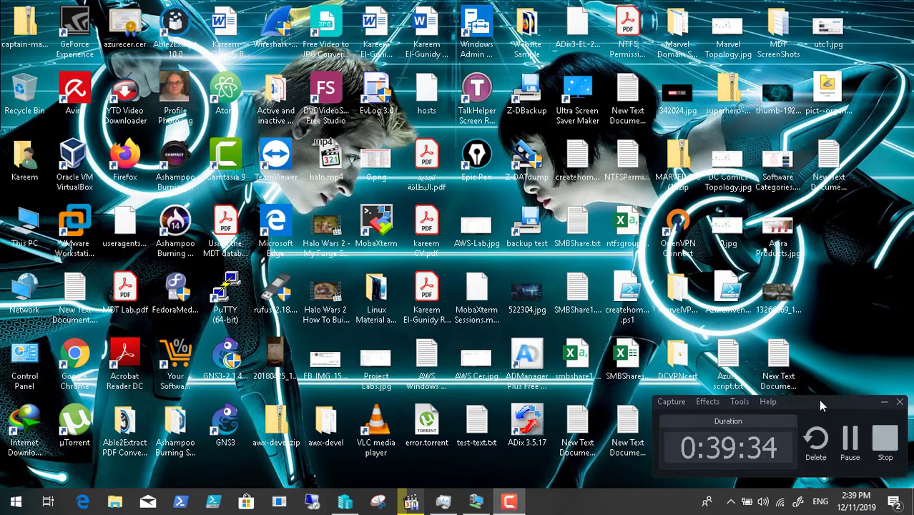
{"action": "left_click", "coordinate": [850, 442]}
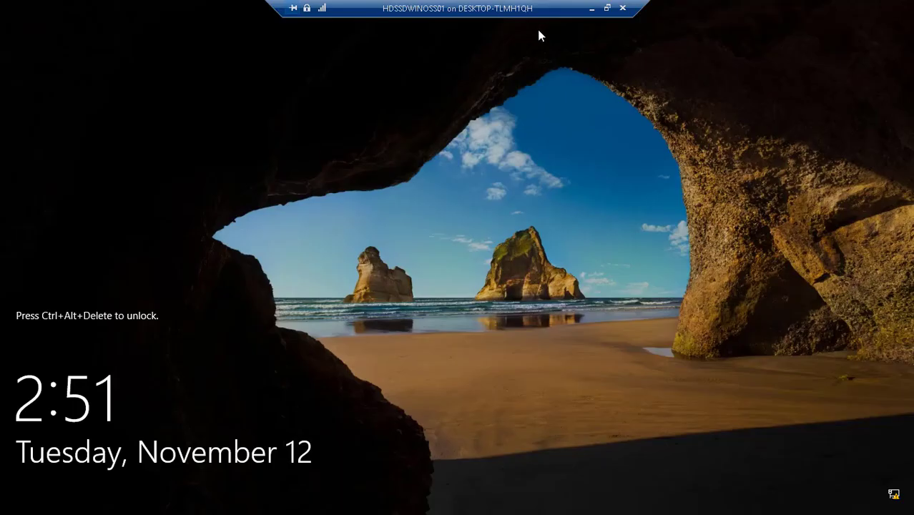
{"action": "left_click", "coordinate": [609, 8]}
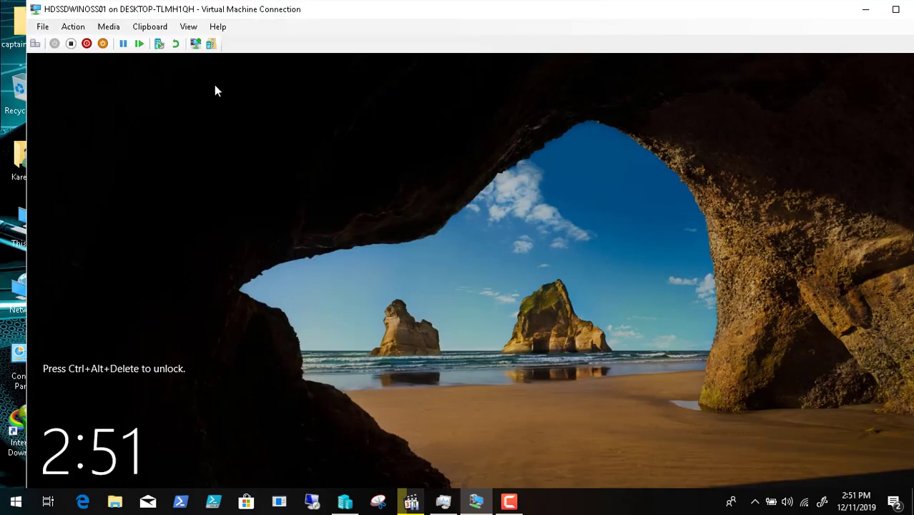
{"action": "left_click", "coordinate": [33, 44]}
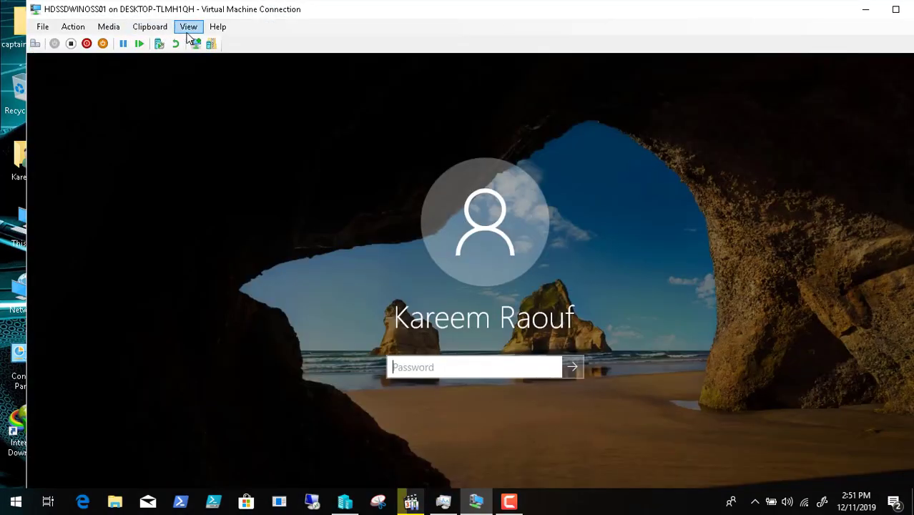
{"action": "left_click", "coordinate": [189, 28]}
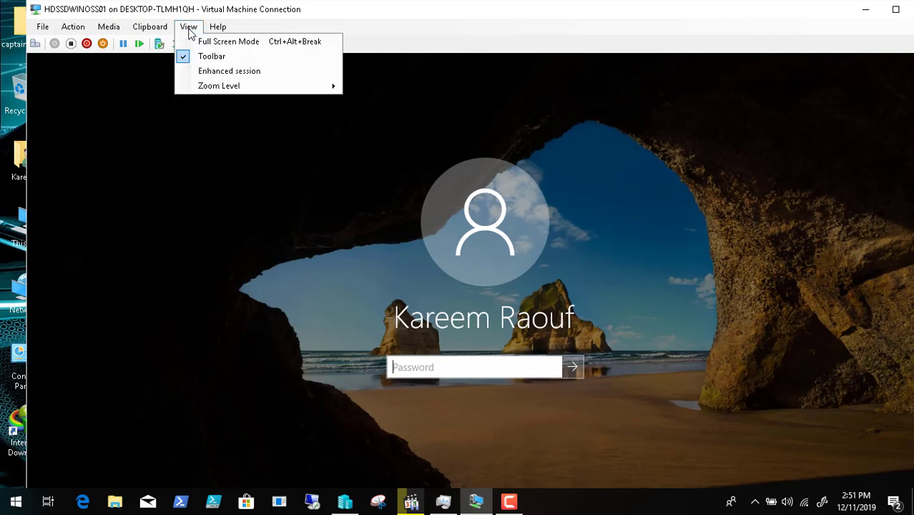
{"action": "left_click", "coordinate": [214, 41]}
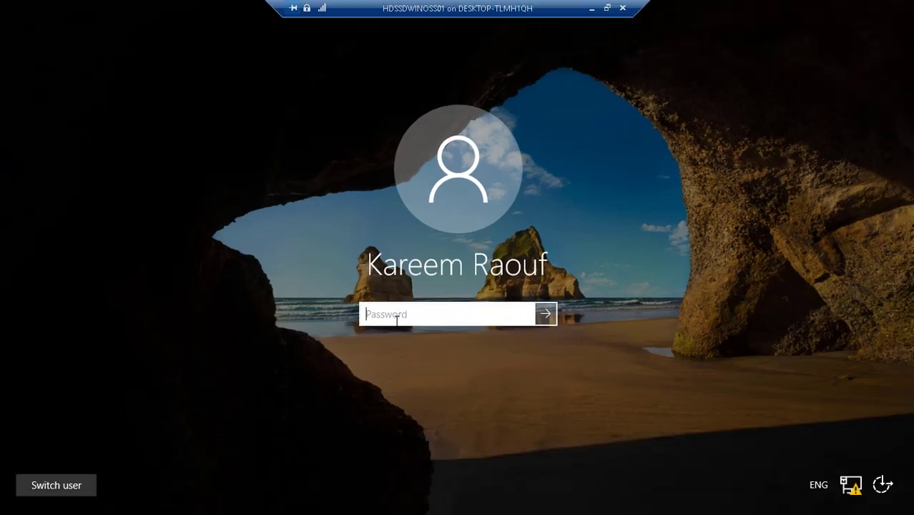
{"action": "type", "text": "•••••••••"}
{"action": "key", "text": "Return"}
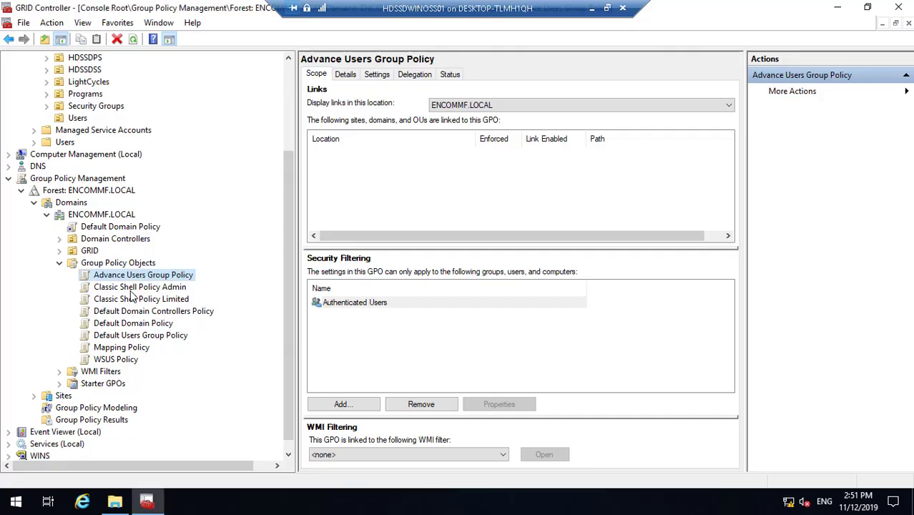
- Start the Import Settings wizard for Advance Users Group Policy
{"action": "right_click", "coordinate": [153, 281]}
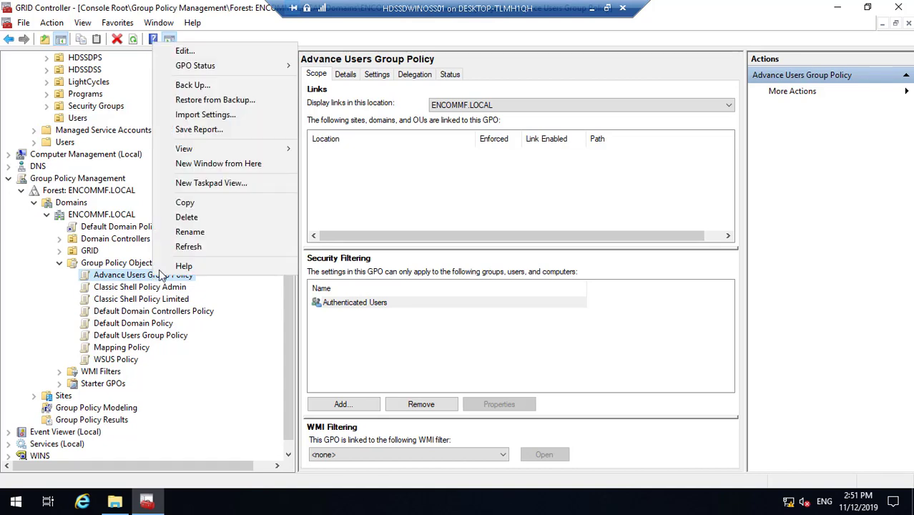
{"action": "left_click", "coordinate": [241, 119]}
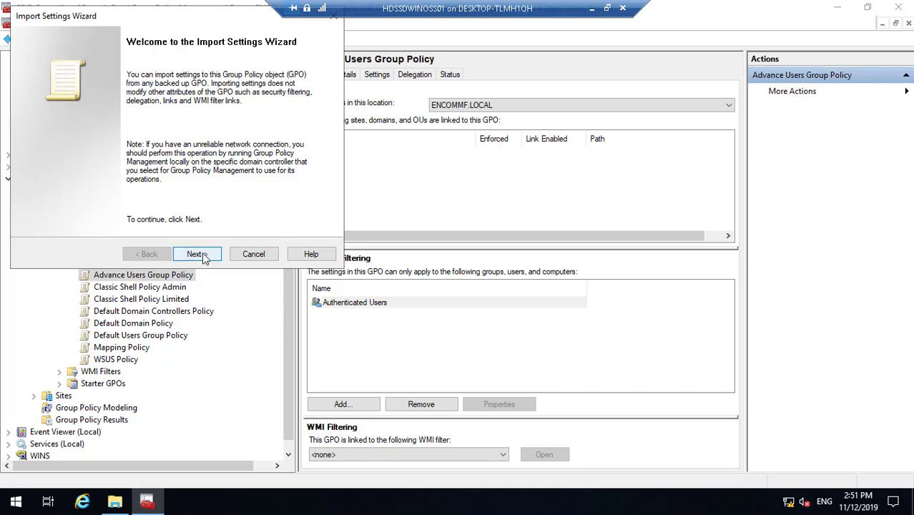
{"action": "left_click", "coordinate": [200, 255]}
{"action": "left_click", "coordinate": [203, 258]}
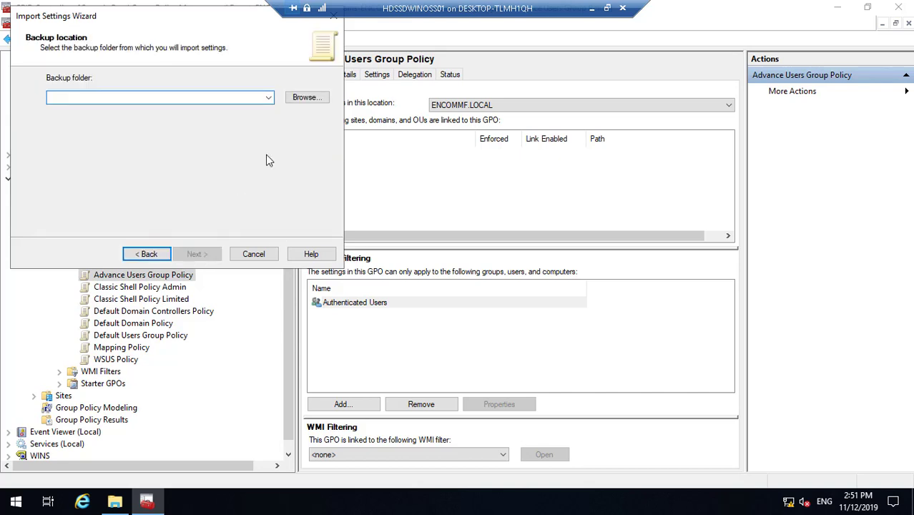
- Import from the D:\TronLab\DCDomain\Marvel Domain GP backup and close the successful report
{"action": "left_click", "coordinate": [306, 98]}
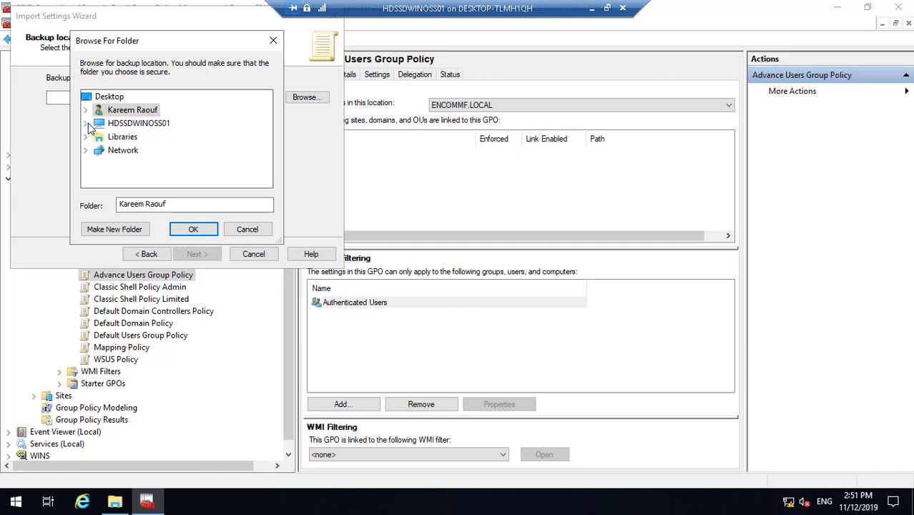
{"action": "left_click", "coordinate": [88, 124]}
{"action": "scroll", "coordinate": [146, 149], "scroll_direction": "down", "scroll_amount": 2}
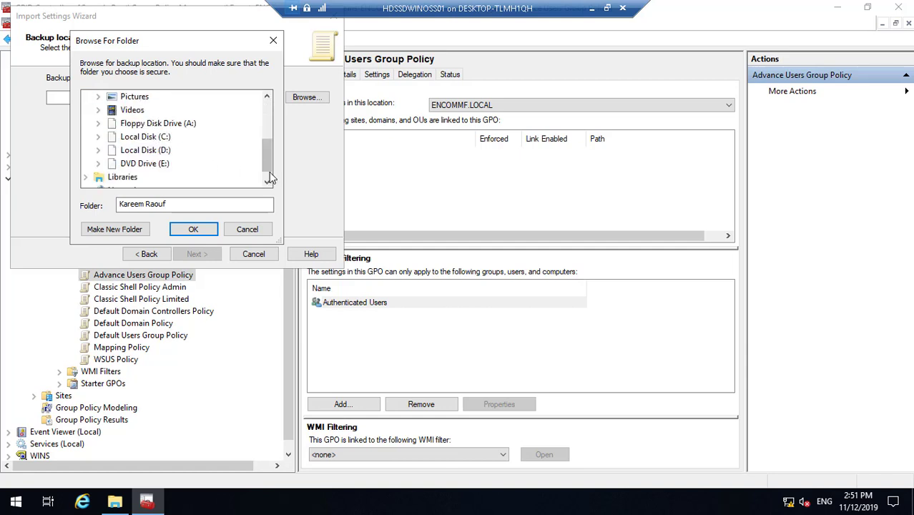
{"action": "left_click", "coordinate": [98, 150]}
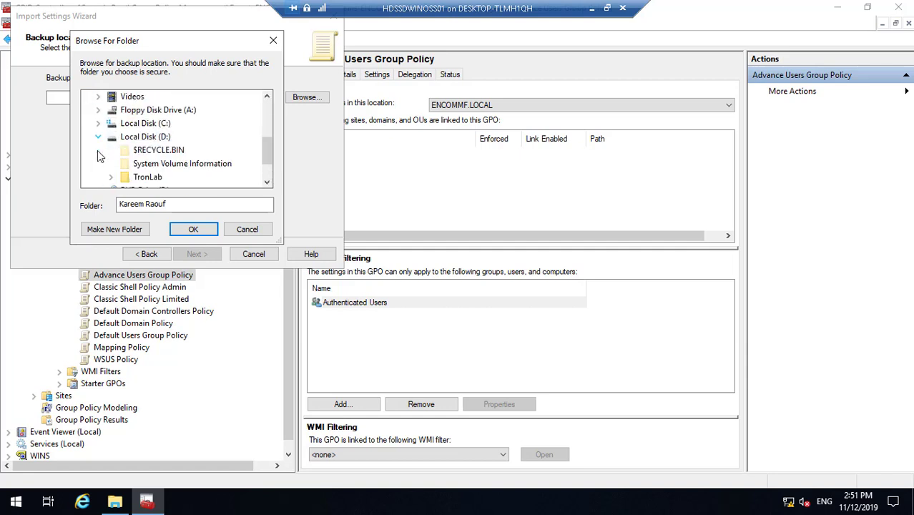
{"action": "left_click", "coordinate": [112, 179]}
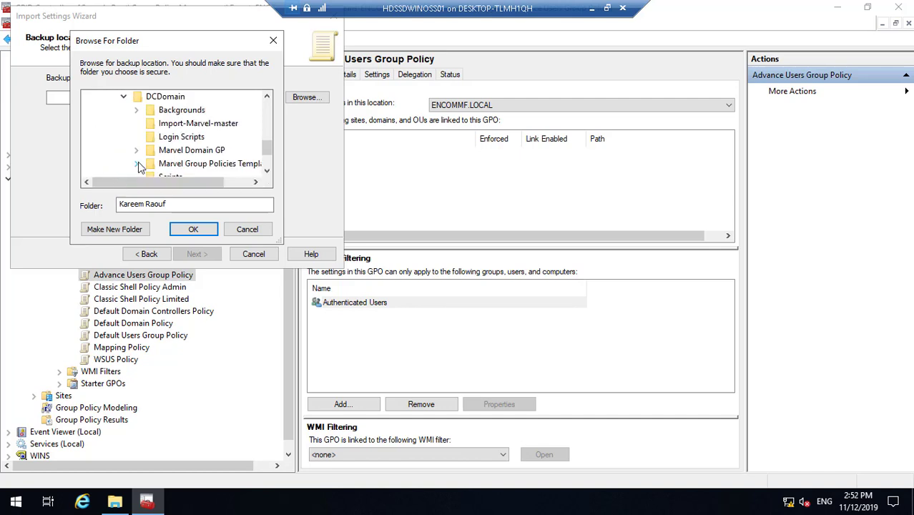
{"action": "left_click", "coordinate": [187, 152]}
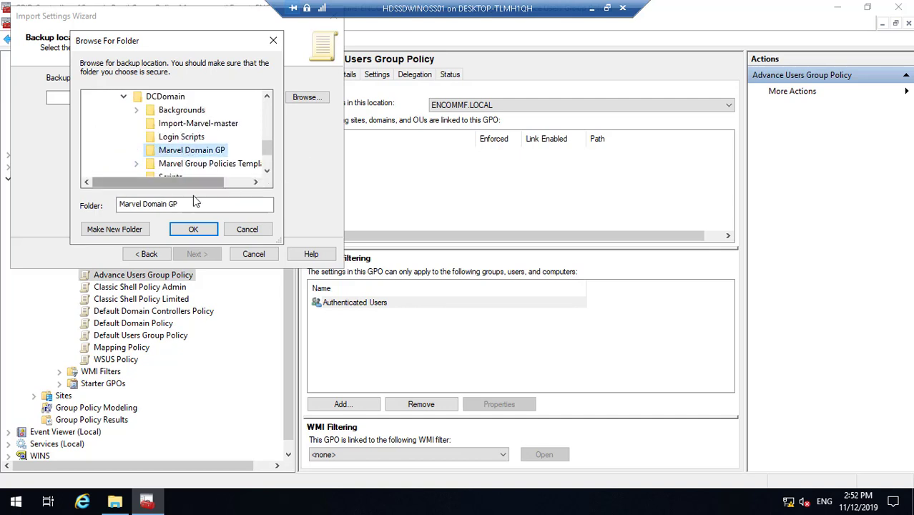
{"action": "left_click", "coordinate": [199, 229]}
{"action": "left_click", "coordinate": [197, 254]}
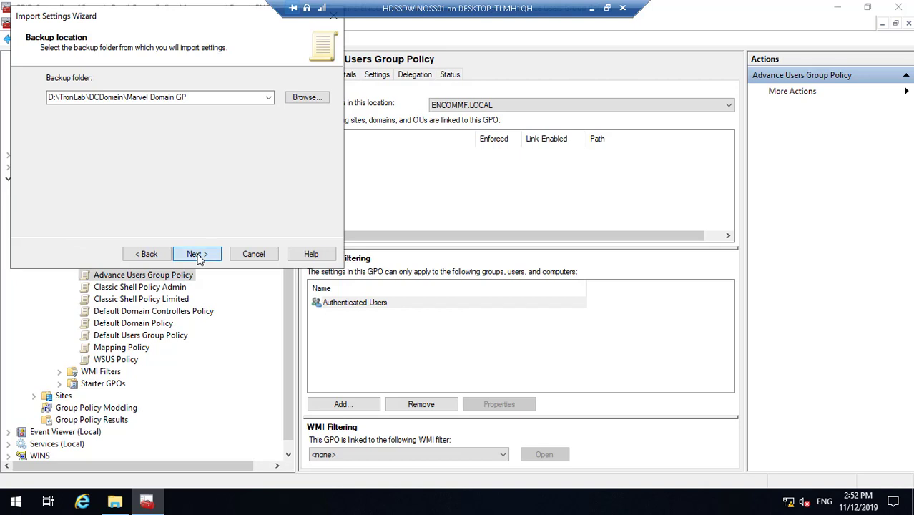
{"action": "left_click", "coordinate": [196, 255]}
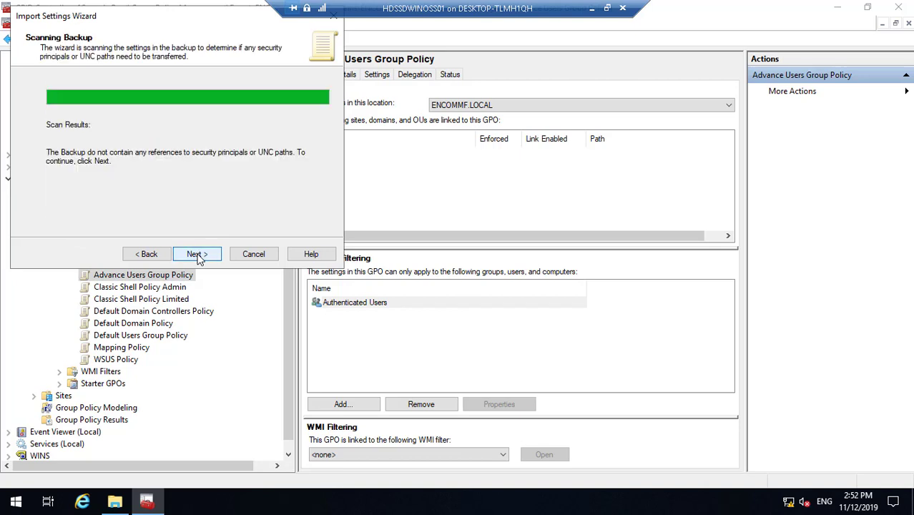
{"action": "left_click", "coordinate": [197, 255]}
{"action": "left_click", "coordinate": [198, 255]}
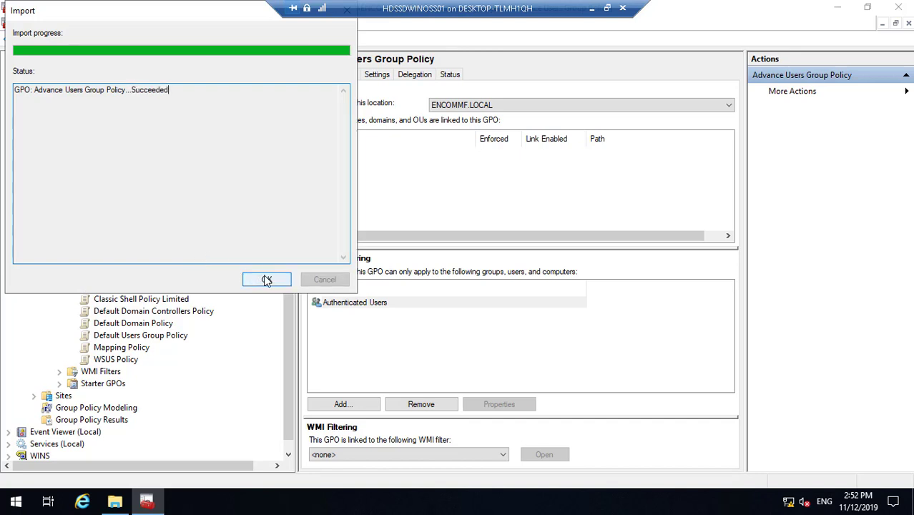
{"action": "left_click", "coordinate": [266, 280]}
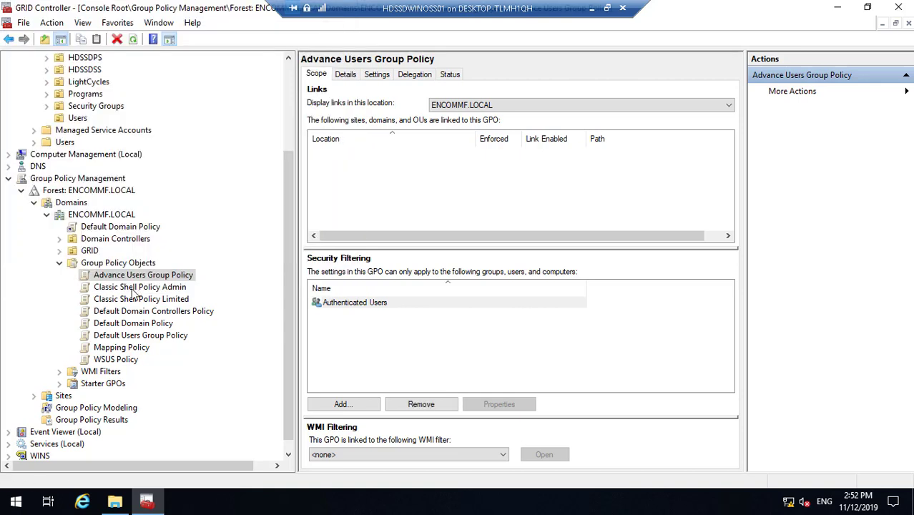
- Import the Classic Shell Policy Admin backup into the Classic Shell Policy Admin GPO
{"action": "right_click", "coordinate": [132, 289]}
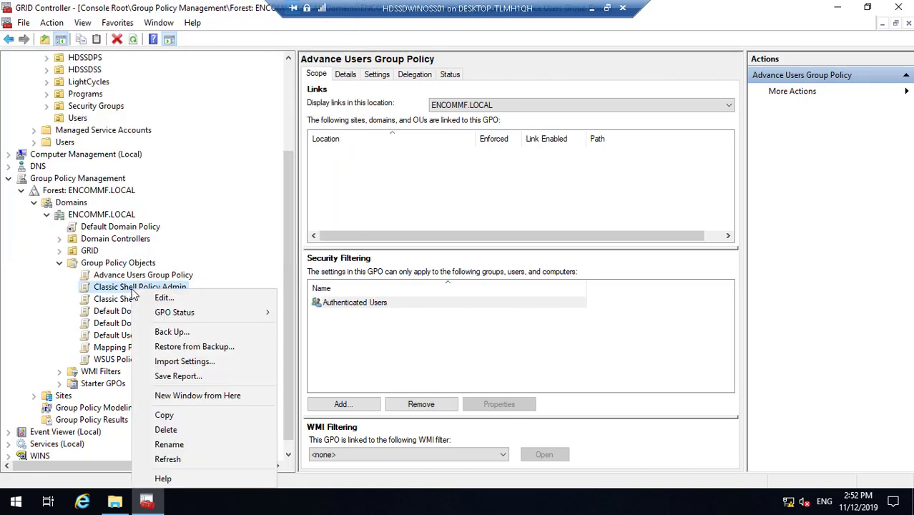
{"action": "left_click", "coordinate": [184, 362]}
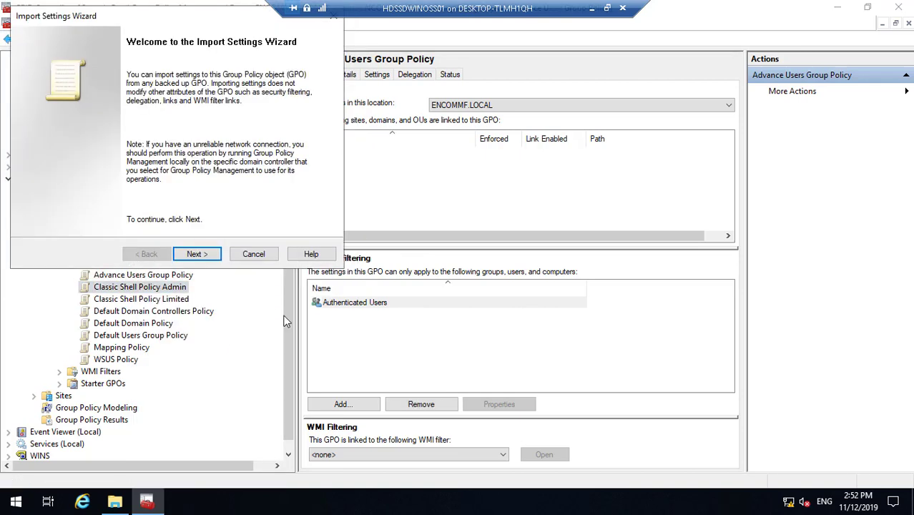
{"action": "left_click", "coordinate": [203, 258]}
{"action": "left_click", "coordinate": [204, 257]}
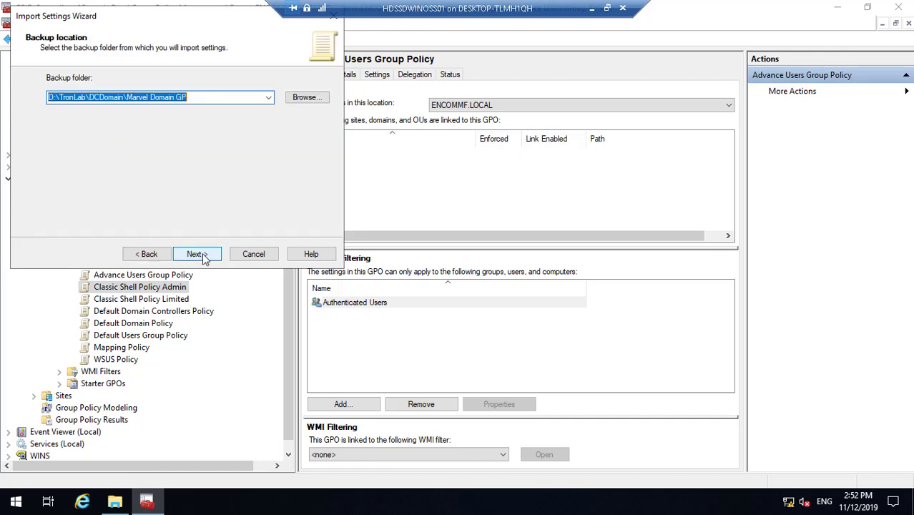
{"action": "left_click", "coordinate": [203, 258]}
{"action": "left_click", "coordinate": [131, 125]}
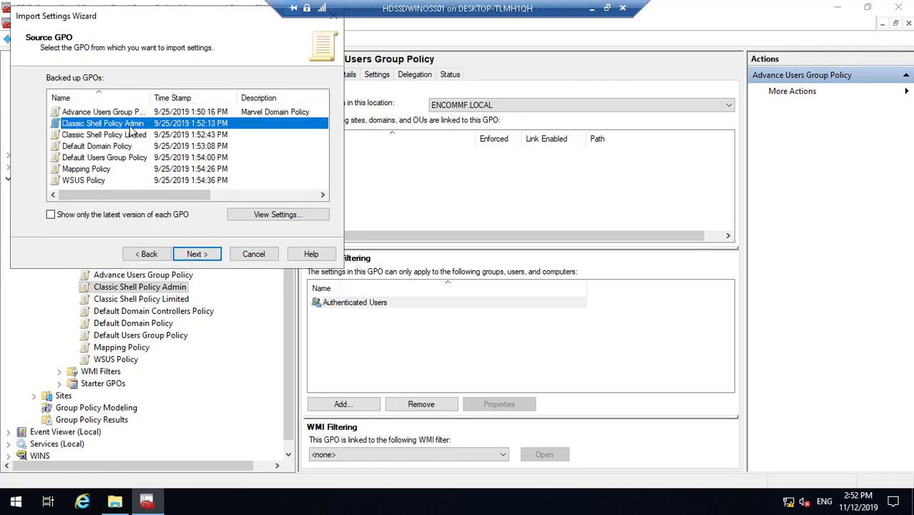
{"action": "left_click", "coordinate": [200, 256]}
{"action": "left_click", "coordinate": [200, 256]}
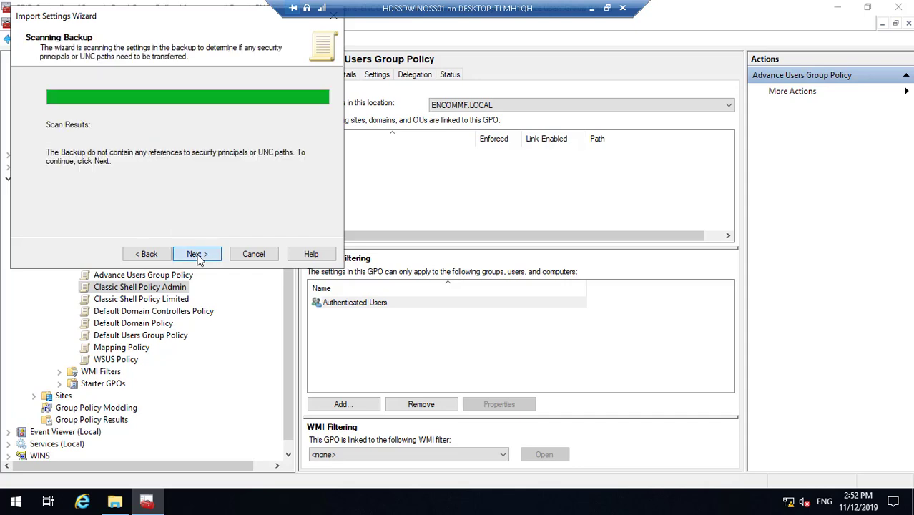
{"action": "left_click", "coordinate": [198, 255]}
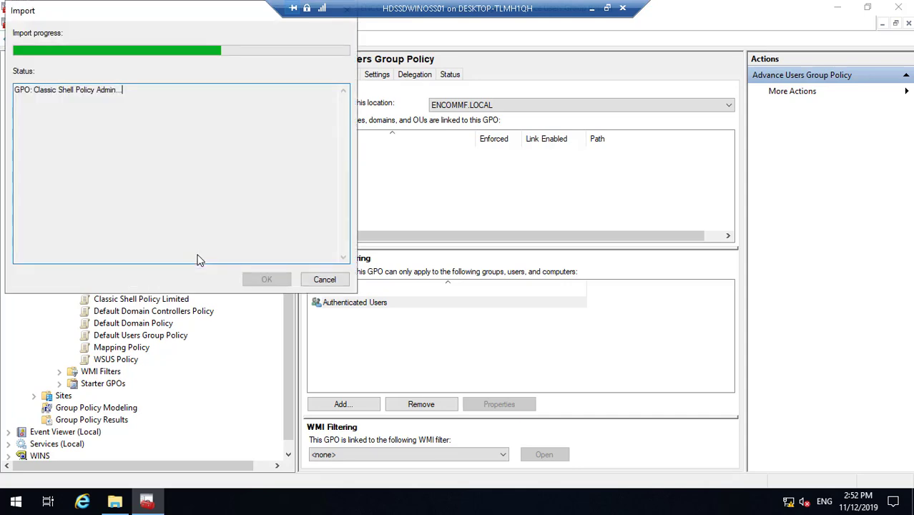
{"action": "left_click", "coordinate": [267, 280]}
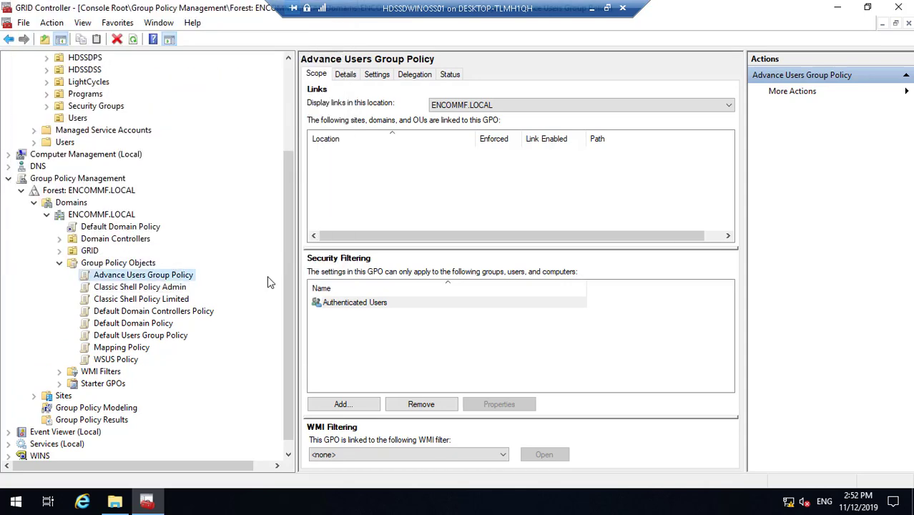
- Import the Classic Shell Policy Limited backup into its matching GPO, then select Default Domain Policy
{"action": "left_click", "coordinate": [188, 300]}
{"action": "right_click", "coordinate": [189, 300]}
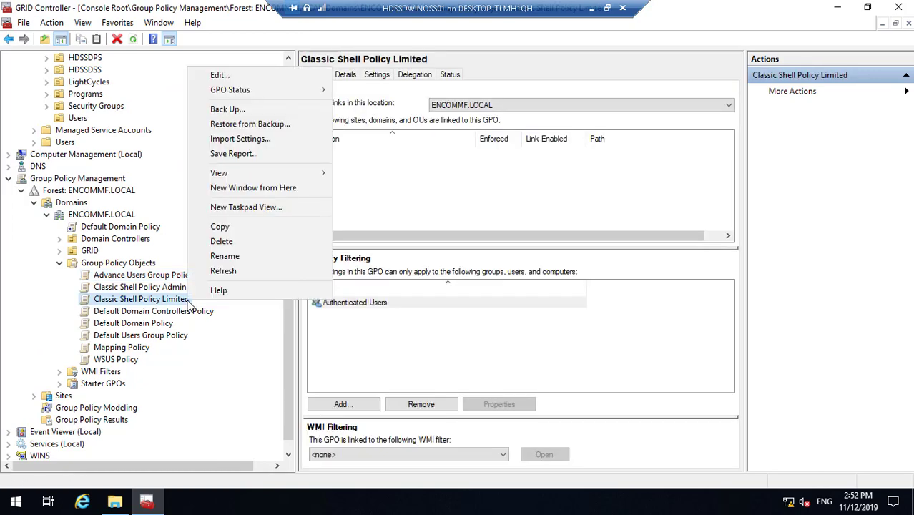
{"action": "left_click", "coordinate": [243, 141]}
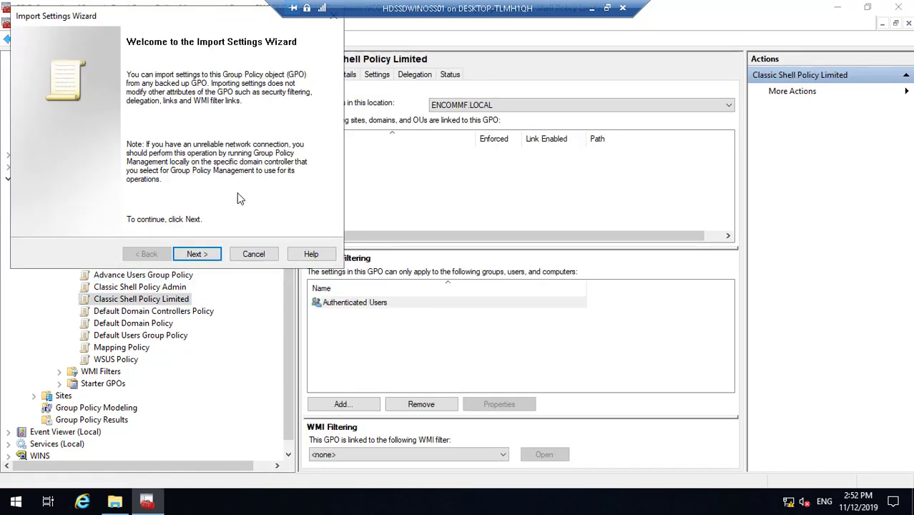
{"action": "left_click", "coordinate": [209, 254]}
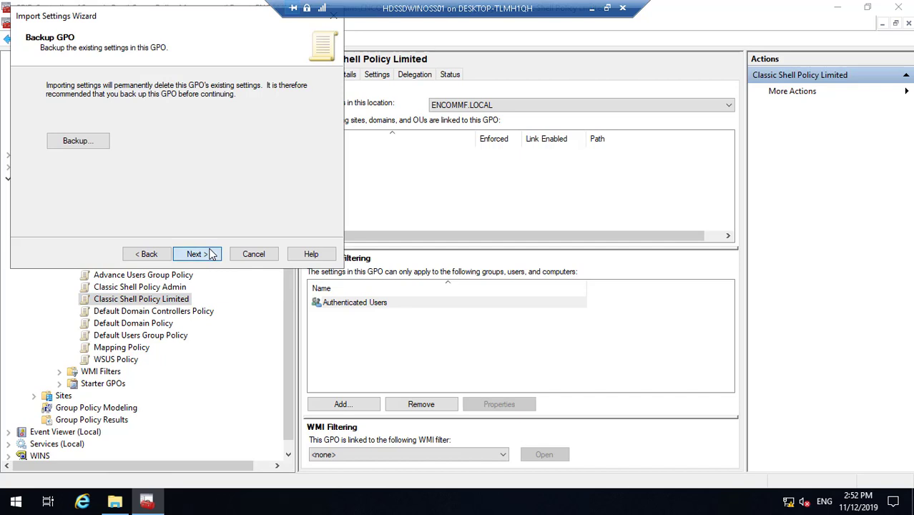
{"action": "left_click", "coordinate": [210, 254]}
{"action": "left_click", "coordinate": [210, 254]}
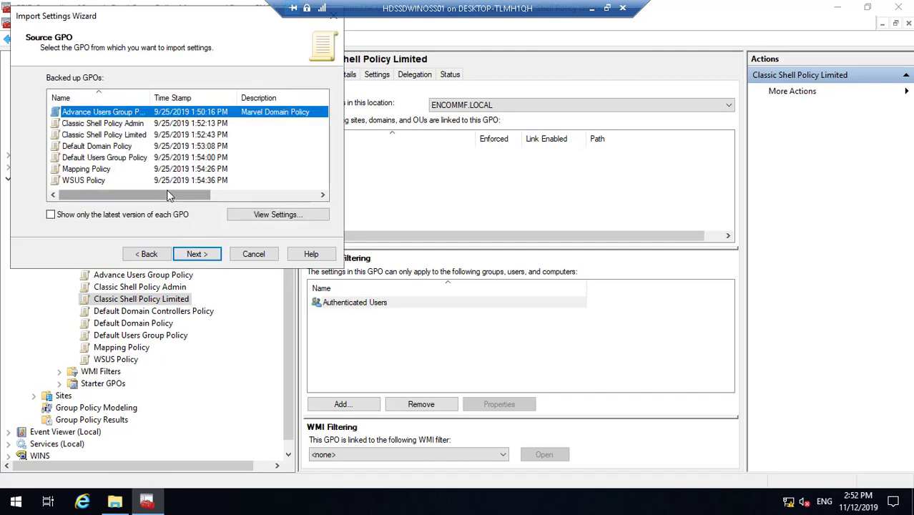
{"action": "left_click", "coordinate": [132, 138]}
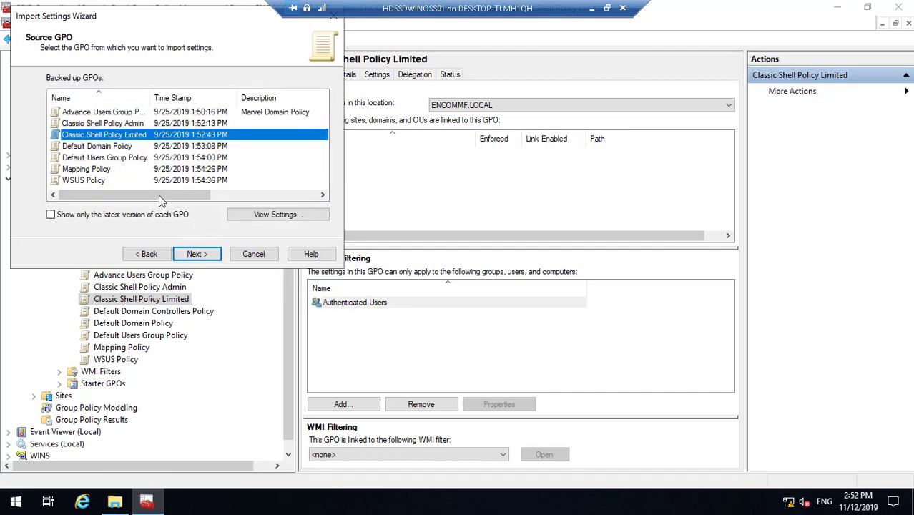
{"action": "left_click", "coordinate": [199, 256]}
{"action": "left_click", "coordinate": [197, 255]}
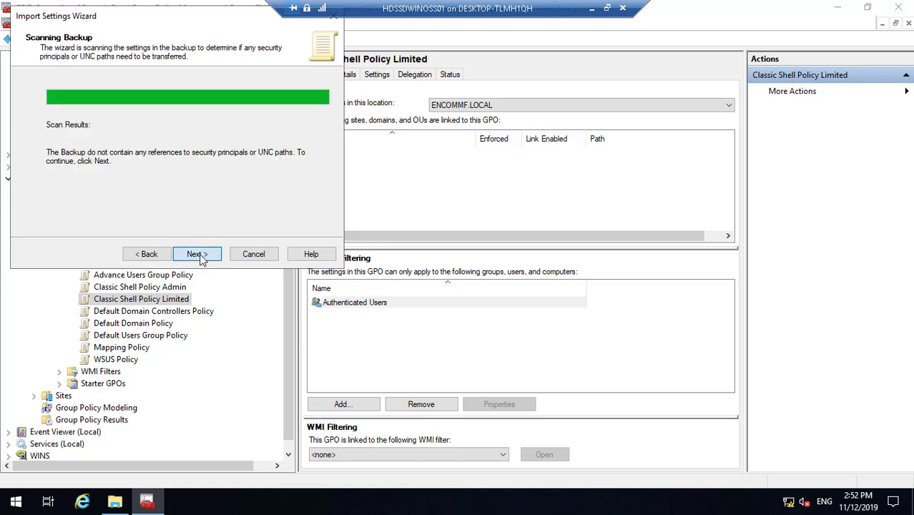
{"action": "left_click", "coordinate": [197, 255]}
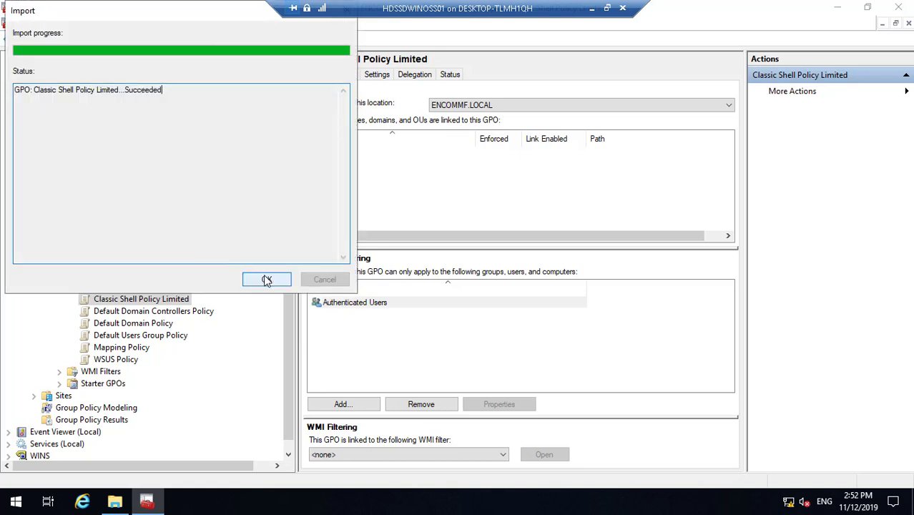
{"action": "left_click", "coordinate": [264, 280]}
{"action": "left_click", "coordinate": [159, 325]}
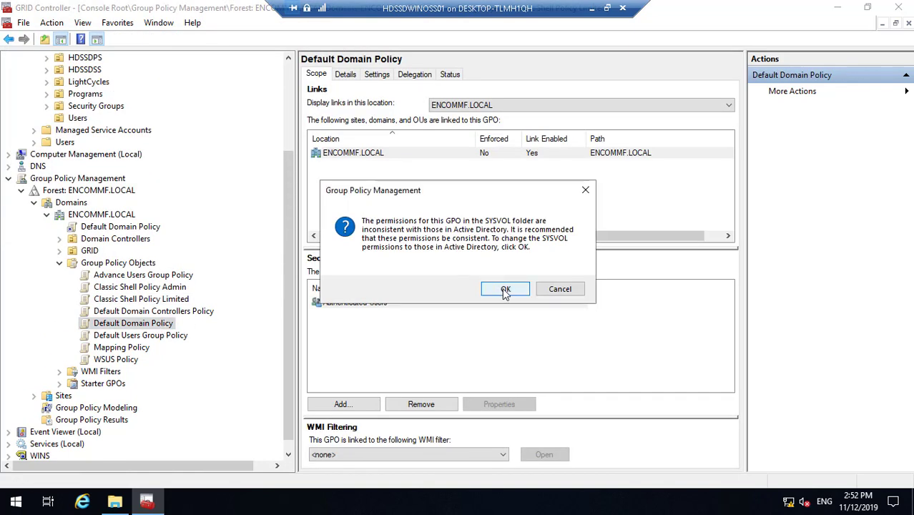
- Sync SYSVOL permissions with Active Directory and start importing settings into Default Domain Policy with the prefilled backup folder
{"action": "left_click", "coordinate": [503, 288]}
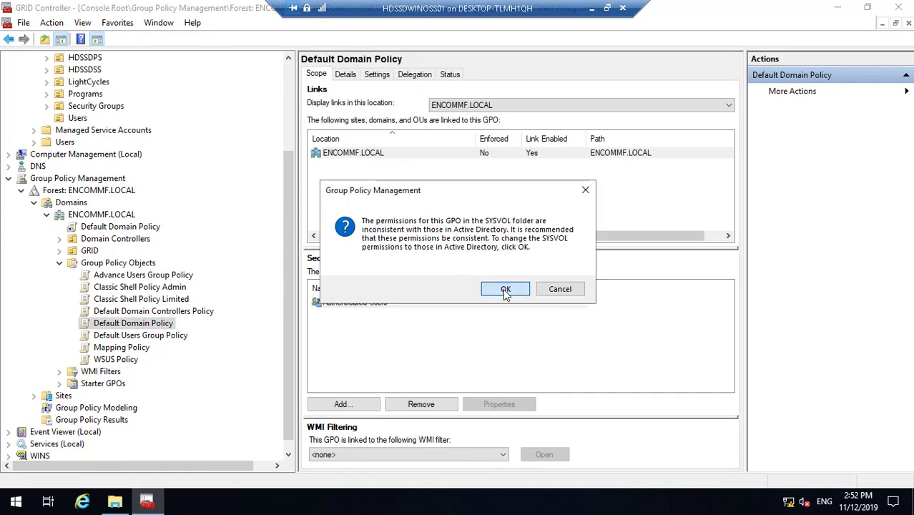
{"action": "right_click", "coordinate": [164, 326]}
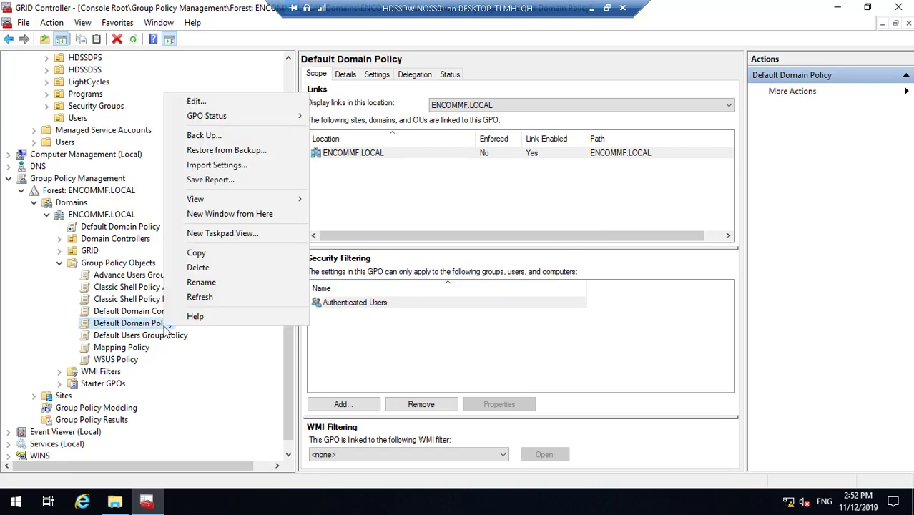
{"action": "left_click", "coordinate": [217, 166]}
{"action": "left_click", "coordinate": [199, 254]}
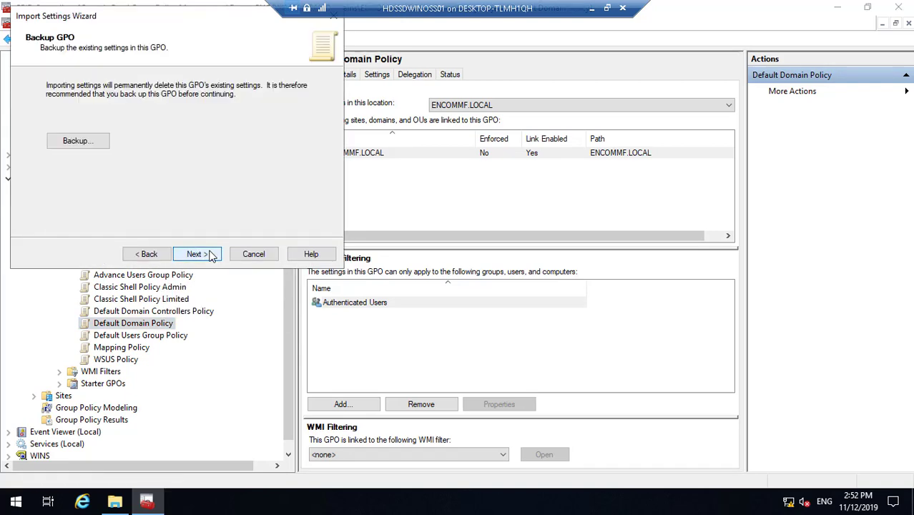
{"action": "left_click", "coordinate": [211, 254]}
{"action": "left_click", "coordinate": [210, 255]}
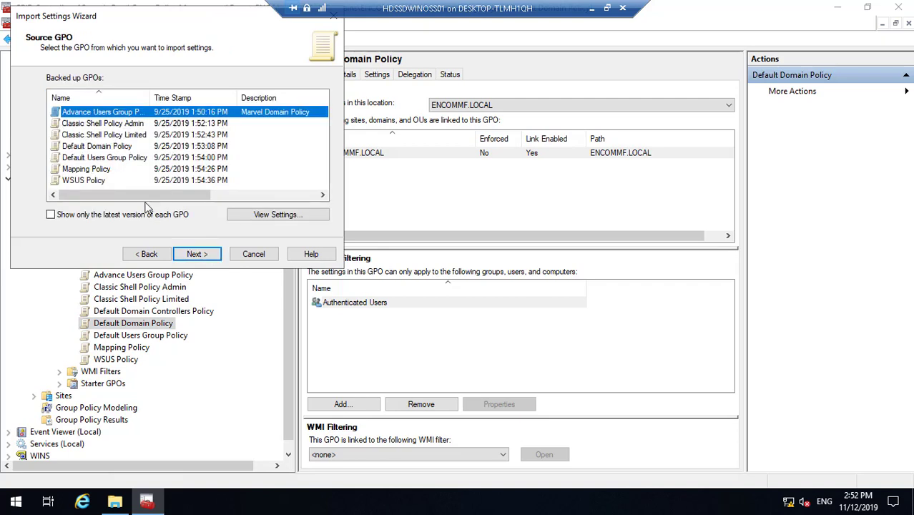
- Import the Default Domain Policy backup with references copied identically and dismiss the warnings report
{"action": "left_click", "coordinate": [113, 147]}
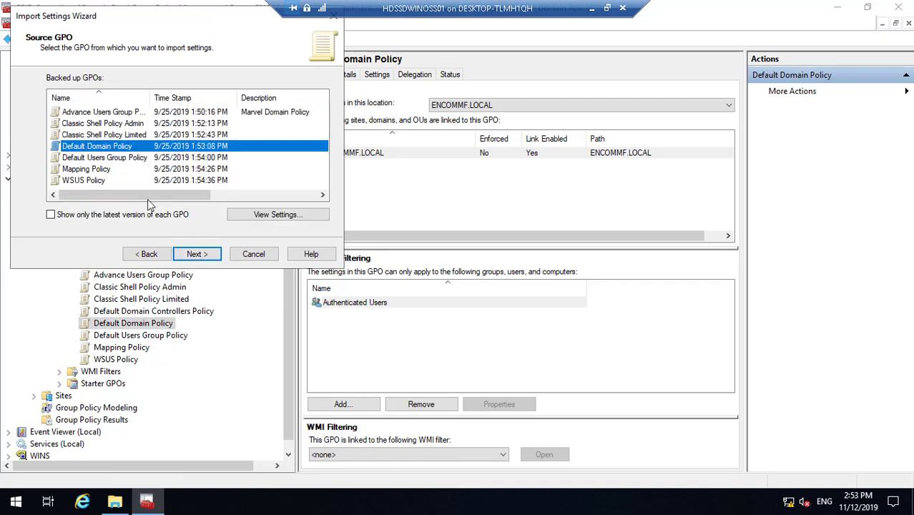
{"action": "left_click", "coordinate": [200, 257]}
{"action": "left_click", "coordinate": [200, 259]}
{"action": "left_click", "coordinate": [200, 259]}
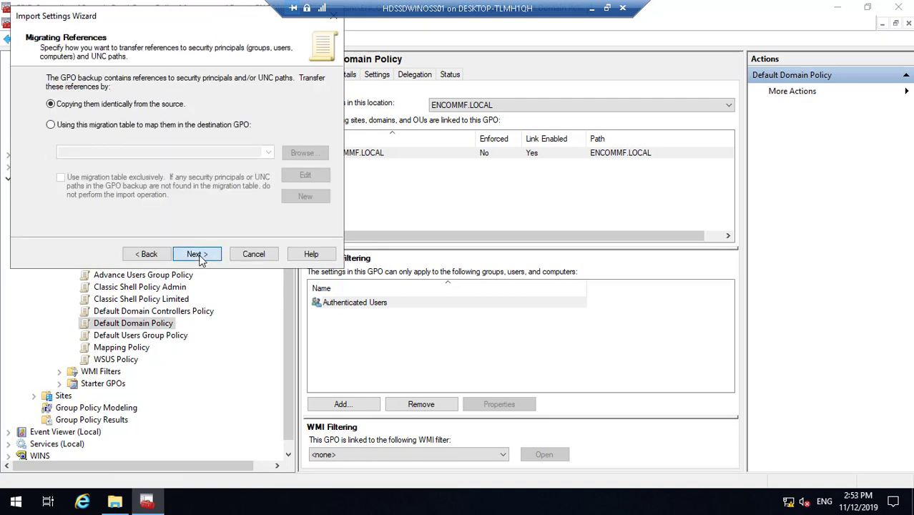
{"action": "left_click", "coordinate": [200, 259]}
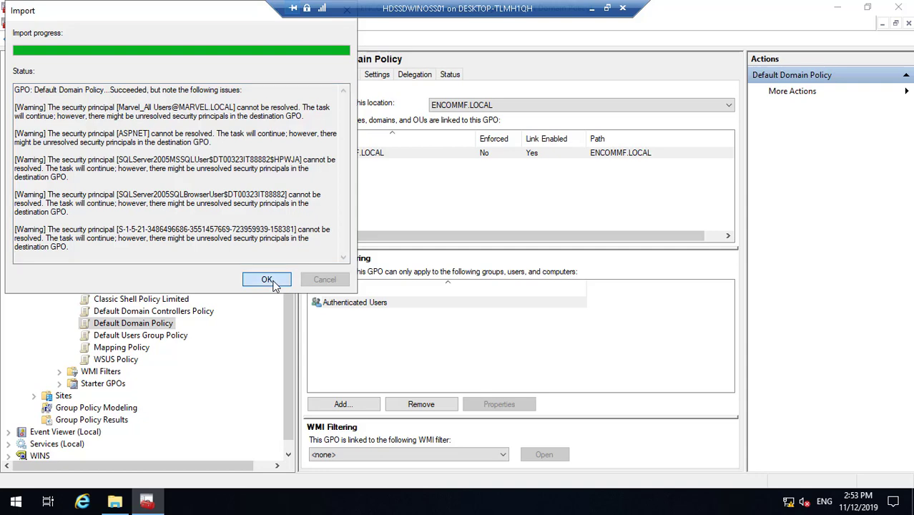
{"action": "left_click", "coordinate": [267, 281]}
{"action": "left_click", "coordinate": [122, 349]}
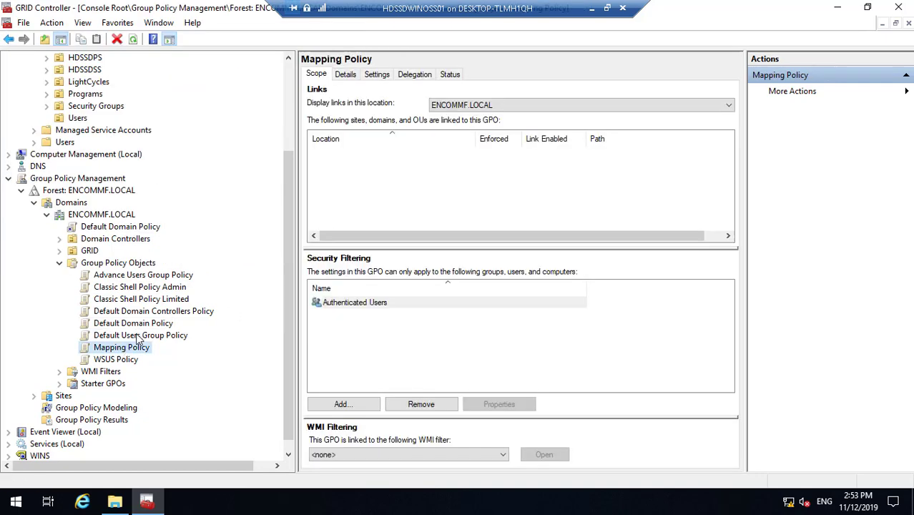
- Import the Default Users Group Policy backup into Default Users Group Policy
{"action": "right_click", "coordinate": [138, 336]}
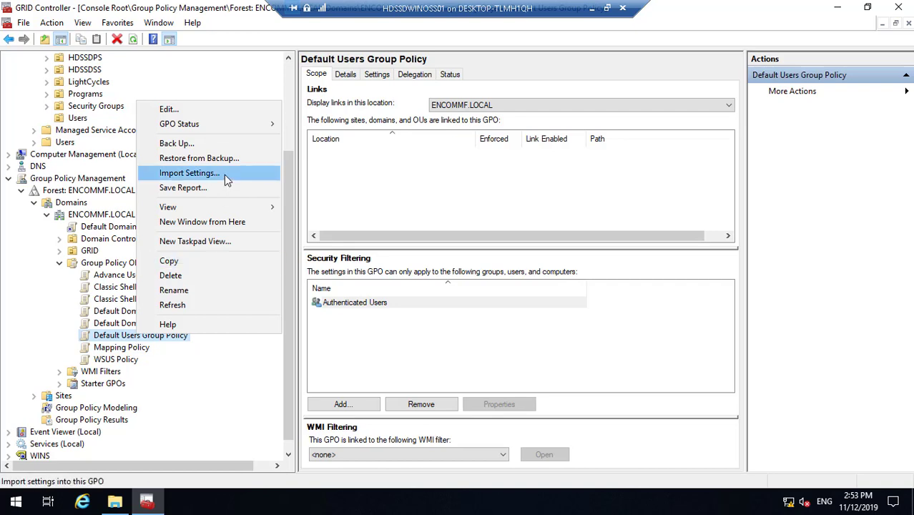
{"action": "left_click", "coordinate": [189, 173]}
{"action": "left_click", "coordinate": [197, 254]}
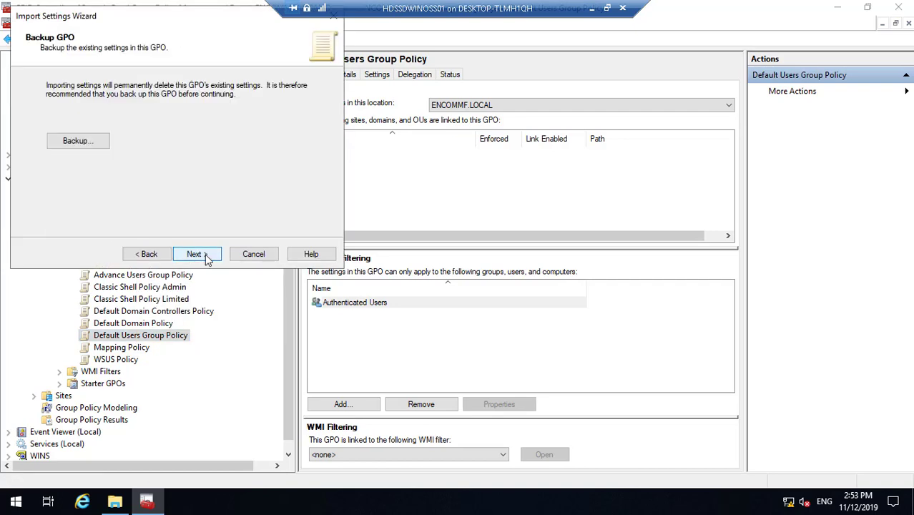
{"action": "left_click", "coordinate": [197, 254]}
{"action": "left_click", "coordinate": [197, 255]}
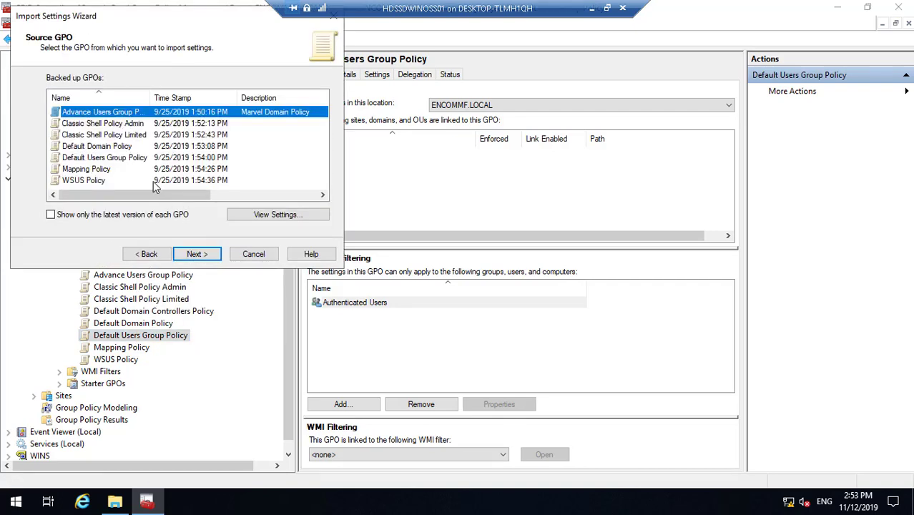
{"action": "left_click", "coordinate": [111, 158]}
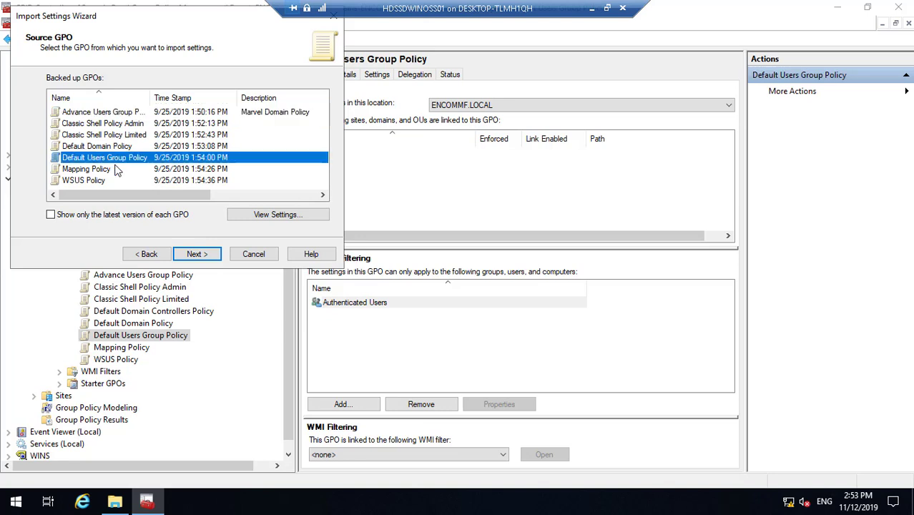
{"action": "left_click", "coordinate": [196, 255]}
{"action": "left_click", "coordinate": [199, 254]}
{"action": "left_click", "coordinate": [202, 255]}
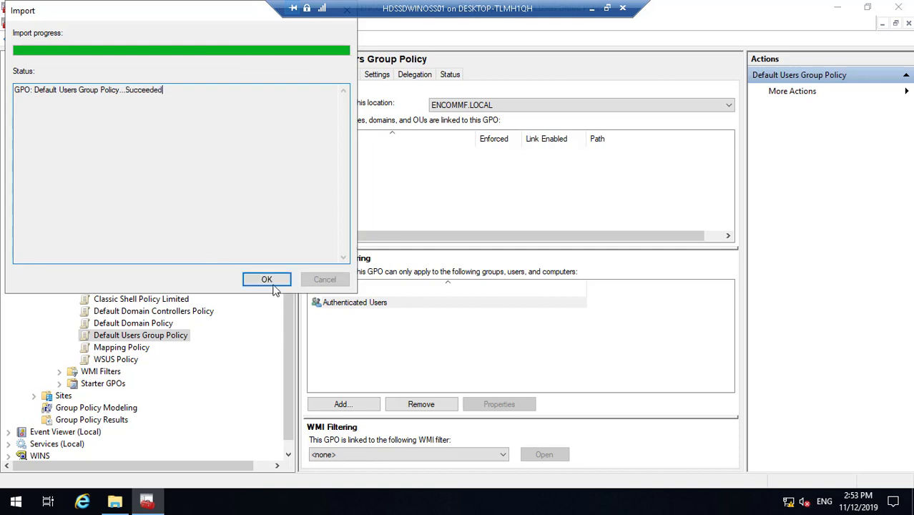
{"action": "left_click", "coordinate": [266, 282]}
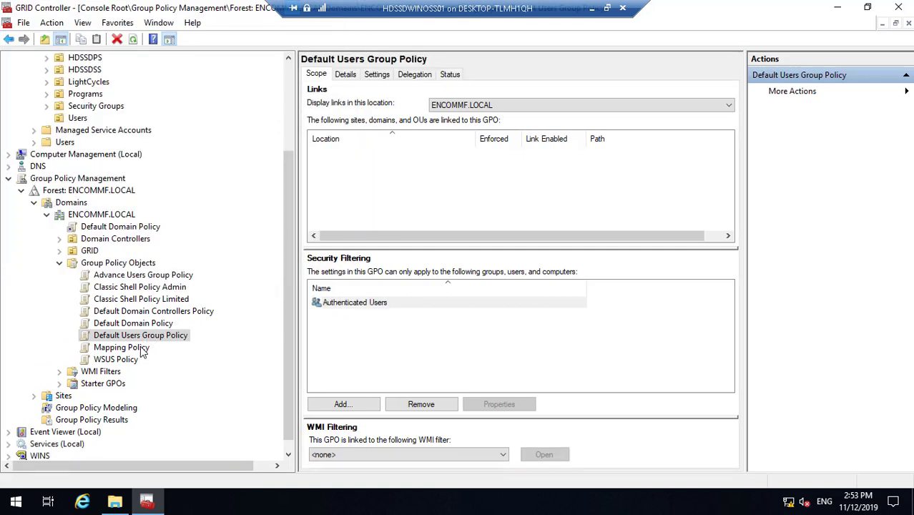
- Import the Mapping Policy backup into the Mapping Policy GPO
{"action": "left_click", "coordinate": [141, 348]}
{"action": "right_click", "coordinate": [142, 349]}
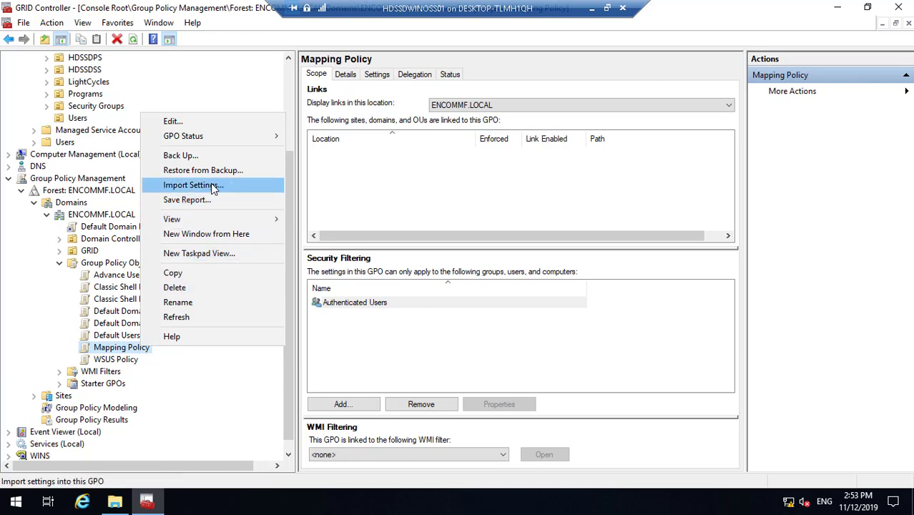
{"action": "left_click", "coordinate": [213, 188]}
{"action": "left_click", "coordinate": [206, 256]}
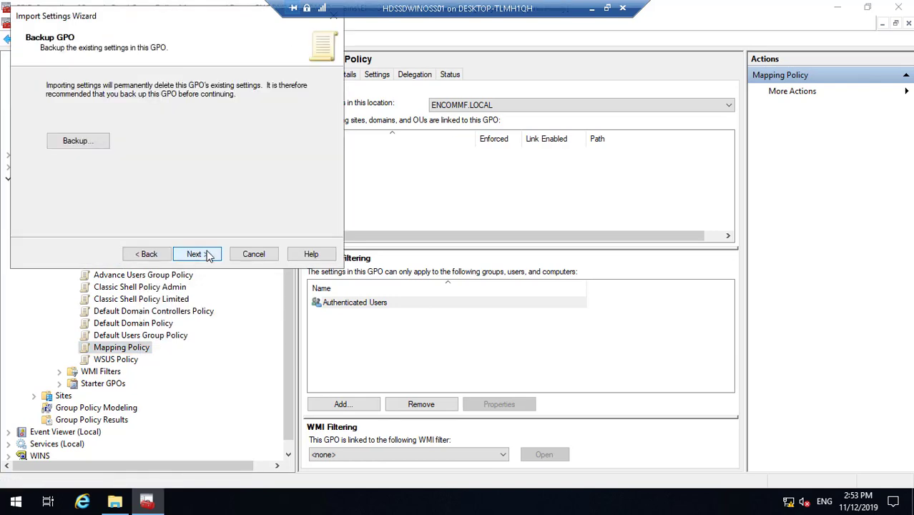
{"action": "left_click", "coordinate": [207, 254]}
{"action": "left_click", "coordinate": [207, 255]}
{"action": "left_click", "coordinate": [207, 255]}
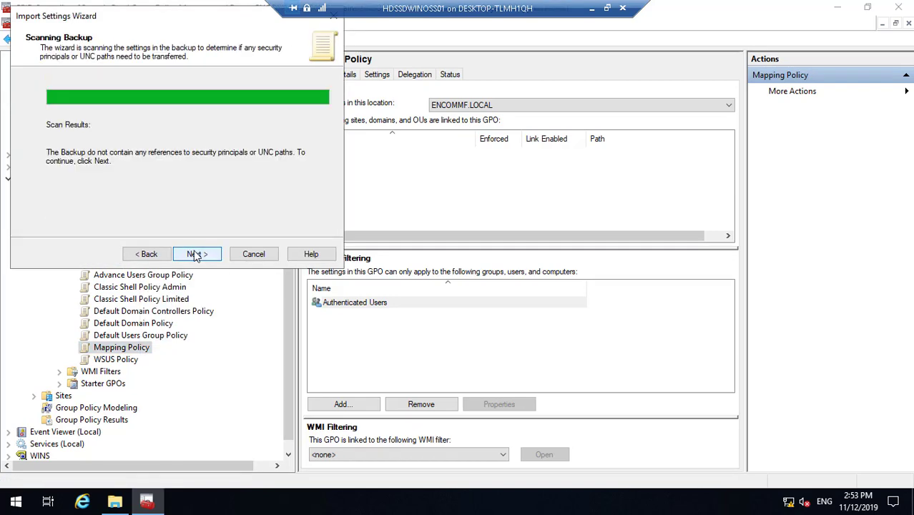
{"action": "left_click", "coordinate": [146, 254]}
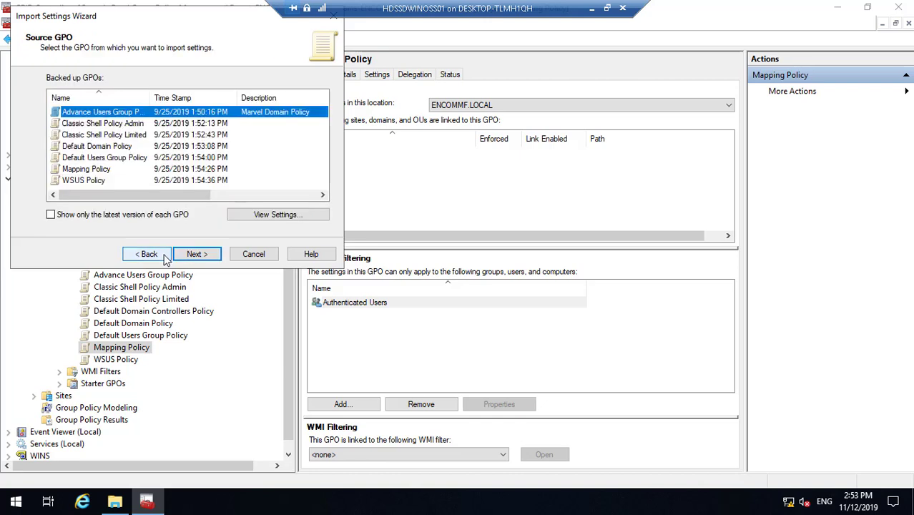
{"action": "left_click", "coordinate": [101, 170]}
{"action": "left_click", "coordinate": [200, 255]}
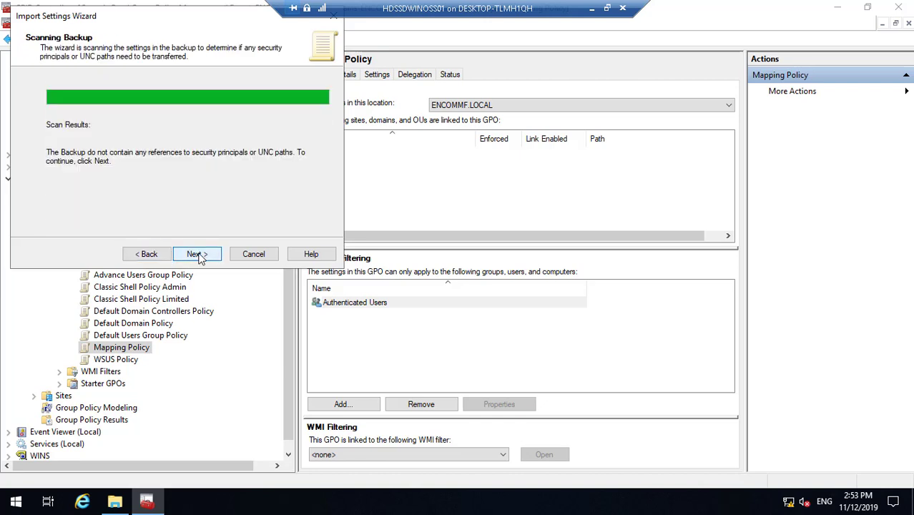
{"action": "left_click", "coordinate": [200, 255]}
{"action": "left_click", "coordinate": [197, 255]}
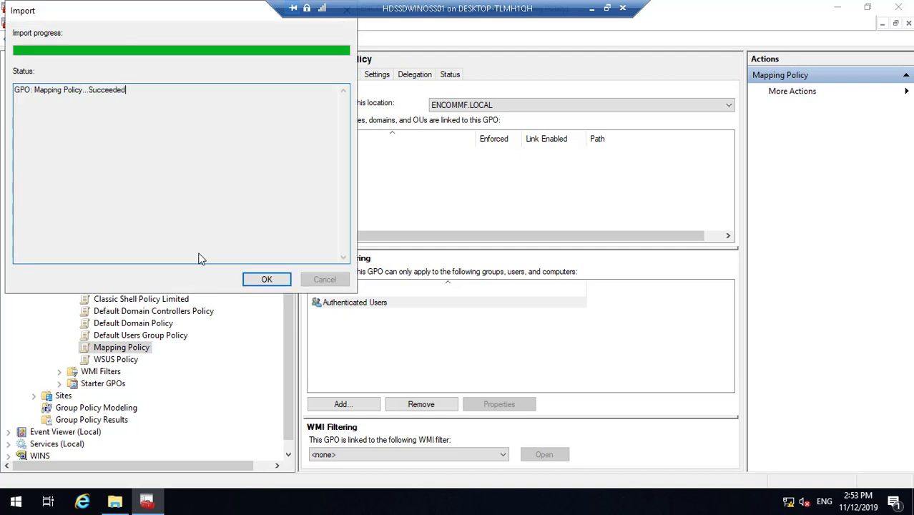
{"action": "left_click", "coordinate": [269, 281]}
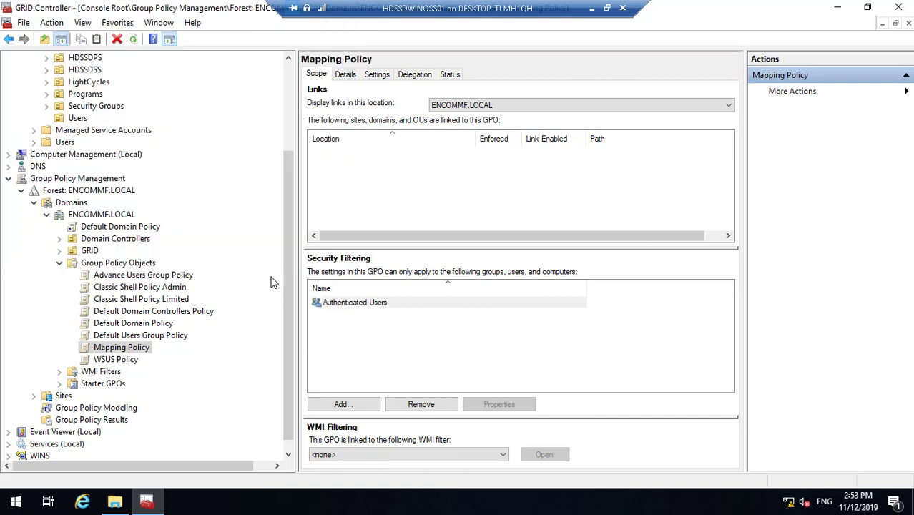
- Begin importing settings into WSUS Policy without backing up its current settings
{"action": "left_click", "coordinate": [116, 360]}
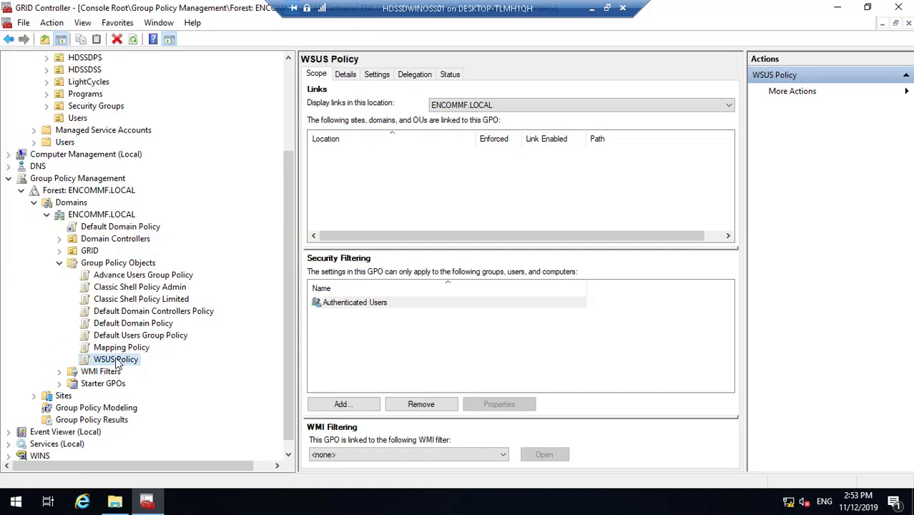
{"action": "right_click", "coordinate": [117, 357]}
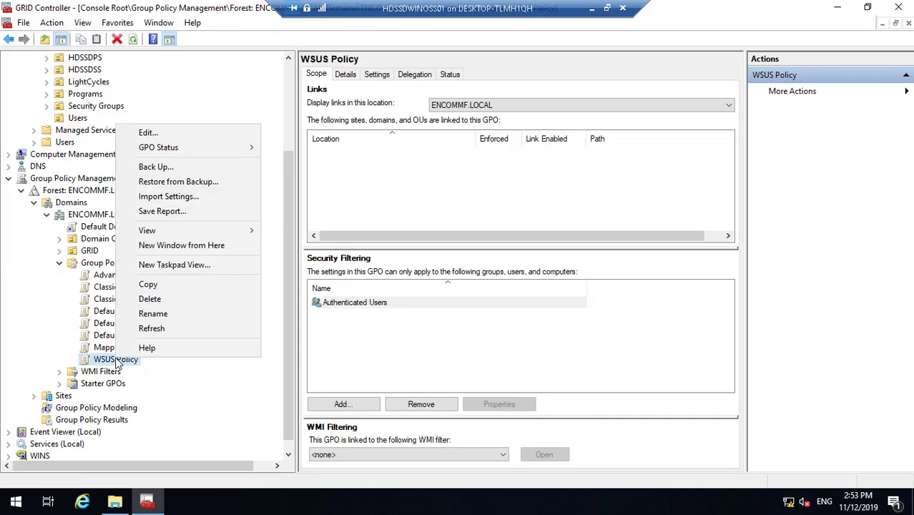
{"action": "left_click", "coordinate": [201, 202]}
{"action": "left_click", "coordinate": [201, 255]}
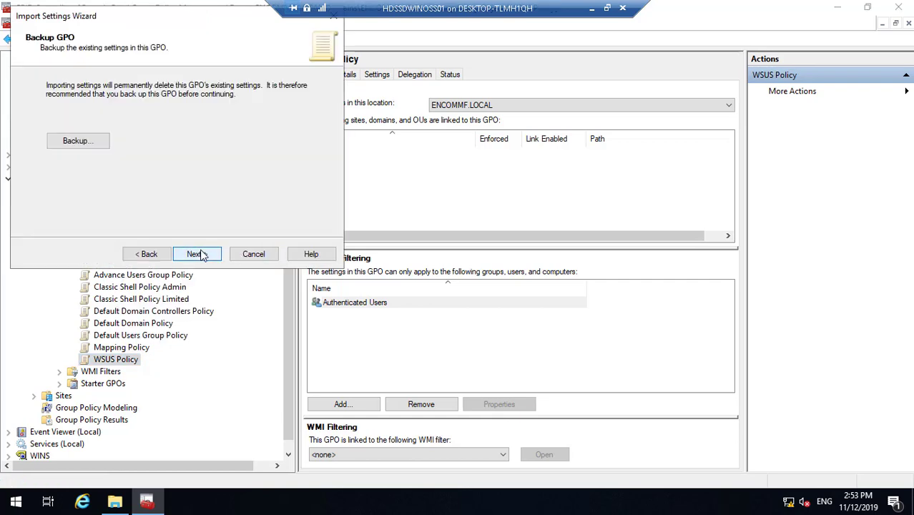
{"action": "left_click", "coordinate": [199, 255]}
{"action": "left_click", "coordinate": [199, 255]}
{"action": "left_click", "coordinate": [199, 255]}
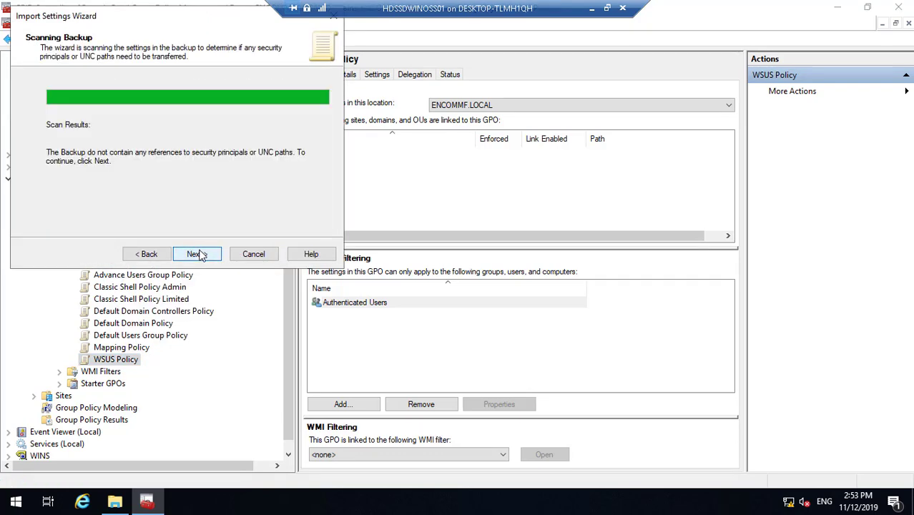
- Select the WSUS Policy backup, keep references copied identically, and run the import
{"action": "left_click", "coordinate": [147, 255]}
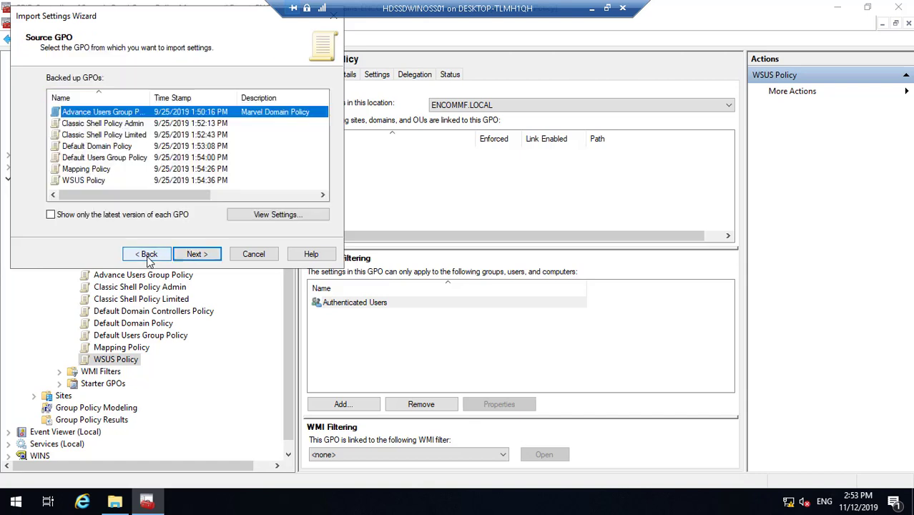
{"action": "left_click", "coordinate": [84, 180]}
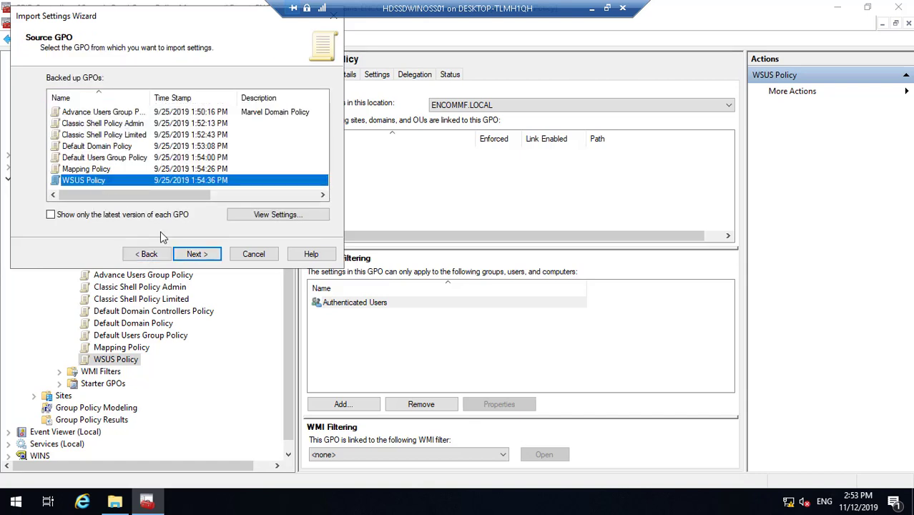
{"action": "left_click", "coordinate": [193, 254]}
{"action": "left_click", "coordinate": [210, 258]}
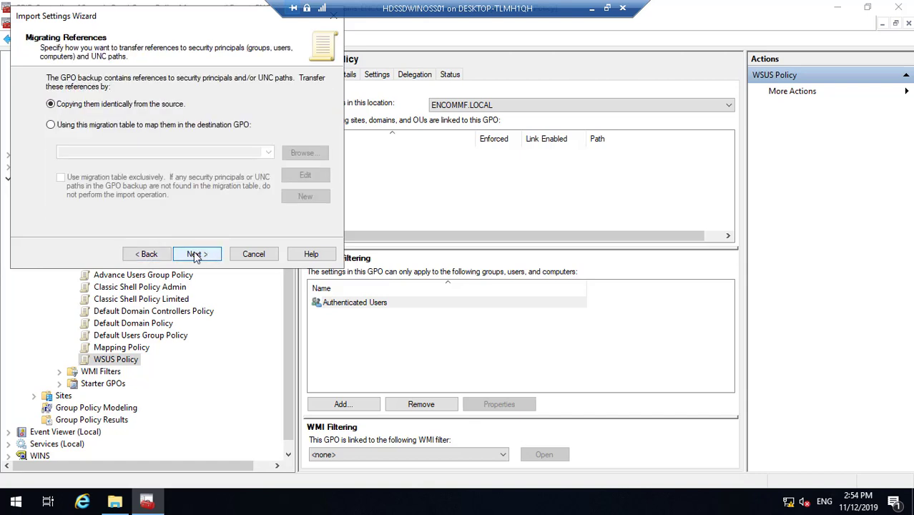
{"action": "left_click", "coordinate": [195, 255]}
{"action": "left_click", "coordinate": [197, 255]}
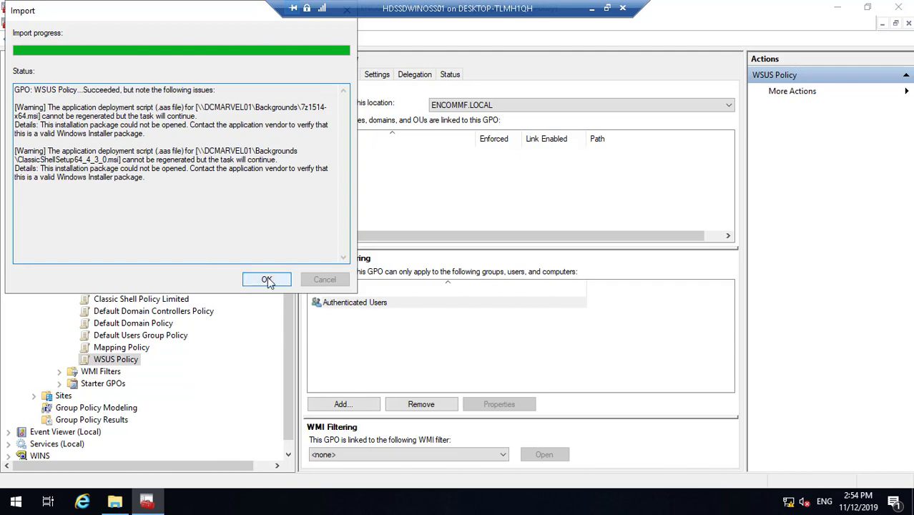
{"action": "left_click", "coordinate": [269, 280]}
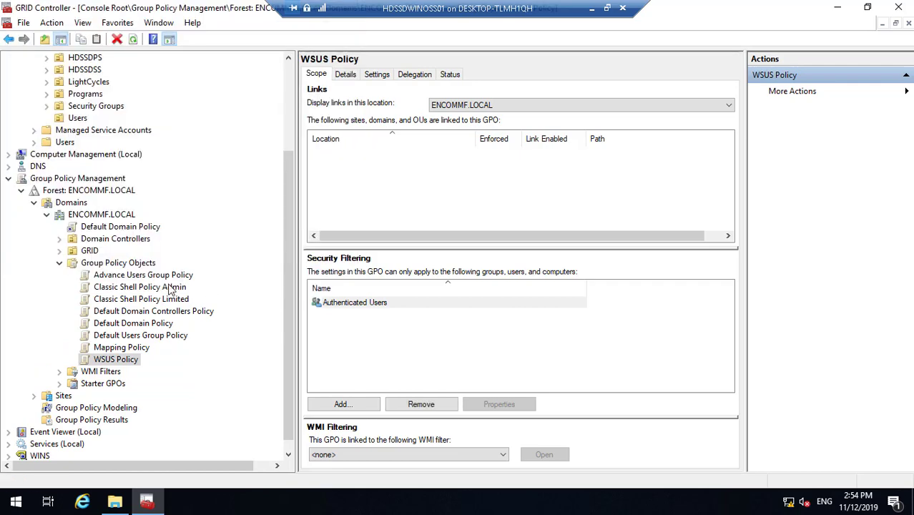
- Link Advance Users Group Policy to GRID/Programs and Classic Shell Policy Admin to GRID/Users
{"action": "left_click", "coordinate": [162, 276]}
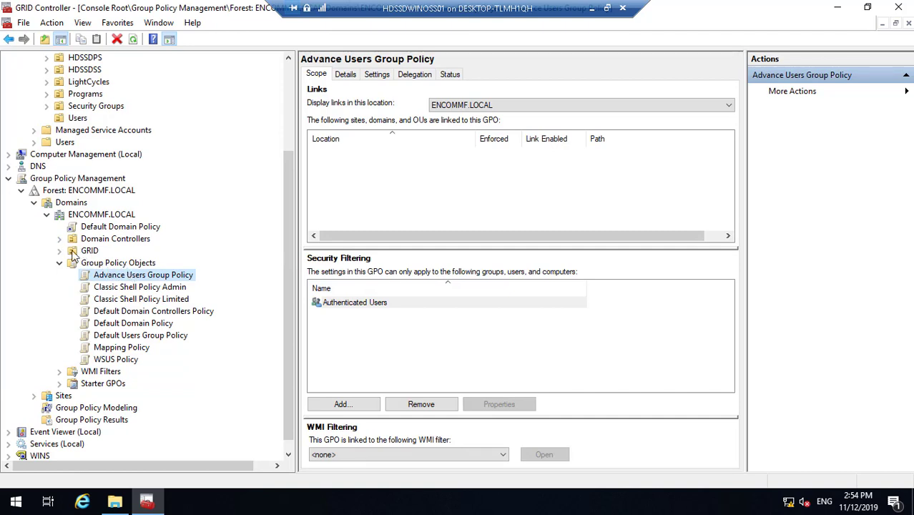
{"action": "left_click", "coordinate": [60, 251]}
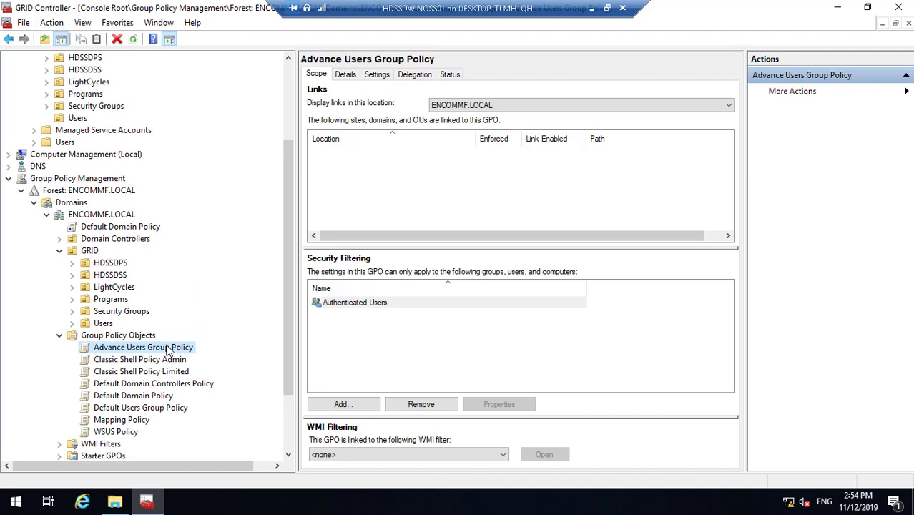
{"action": "left_click_drag", "start_coordinate": [167, 348], "coordinate": [124, 304]}
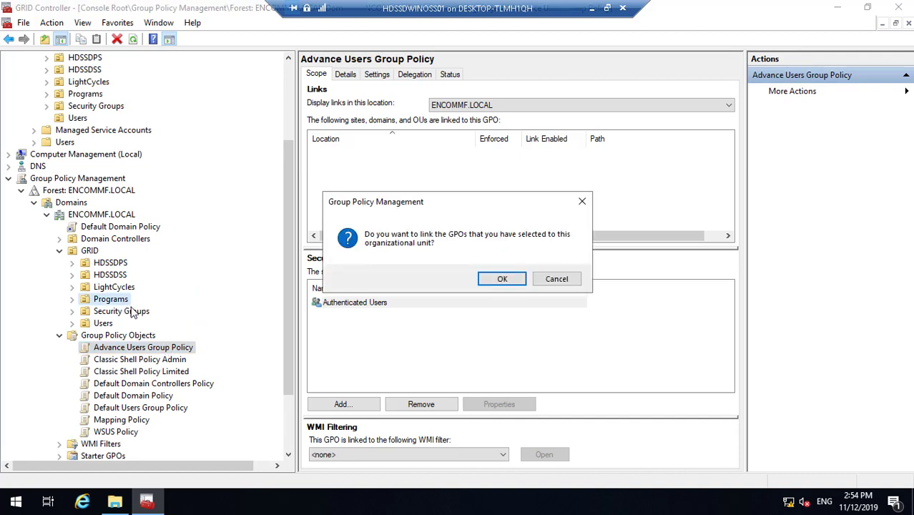
{"action": "left_click", "coordinate": [504, 279]}
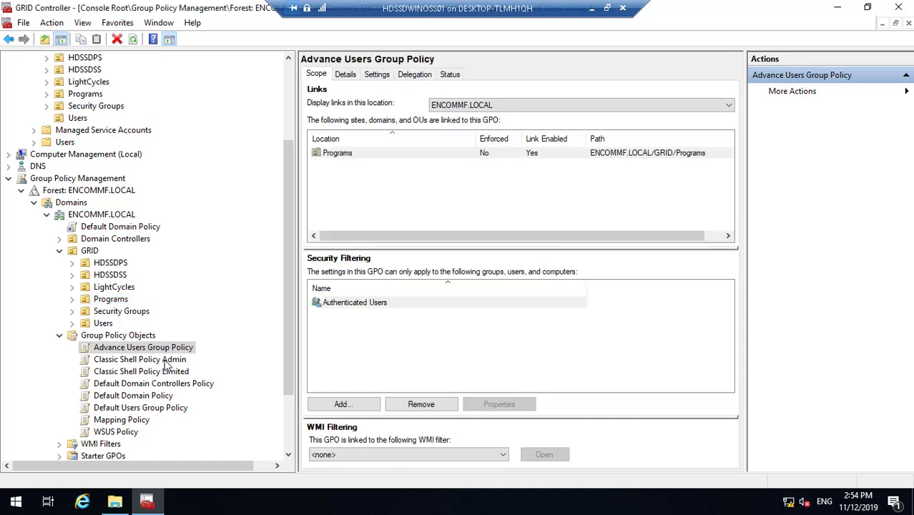
{"action": "left_click", "coordinate": [165, 361]}
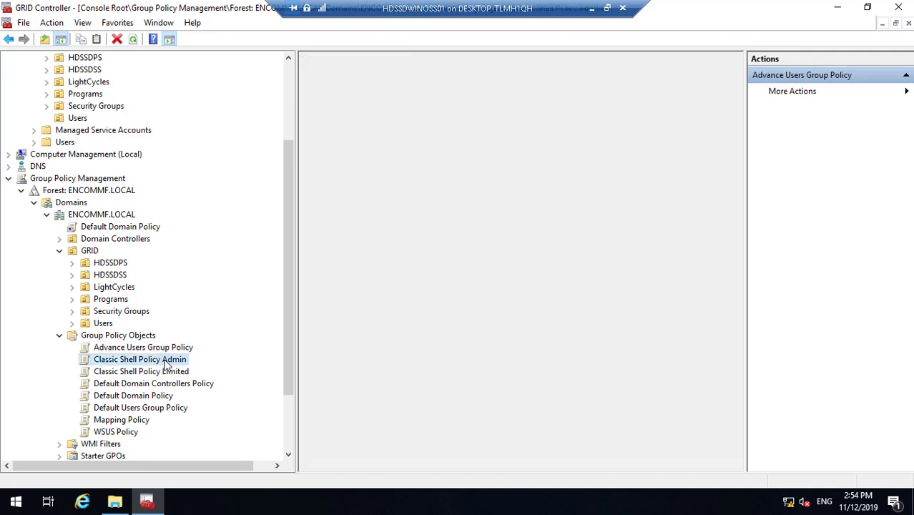
{"action": "left_click_drag", "start_coordinate": [165, 363], "coordinate": [107, 326]}
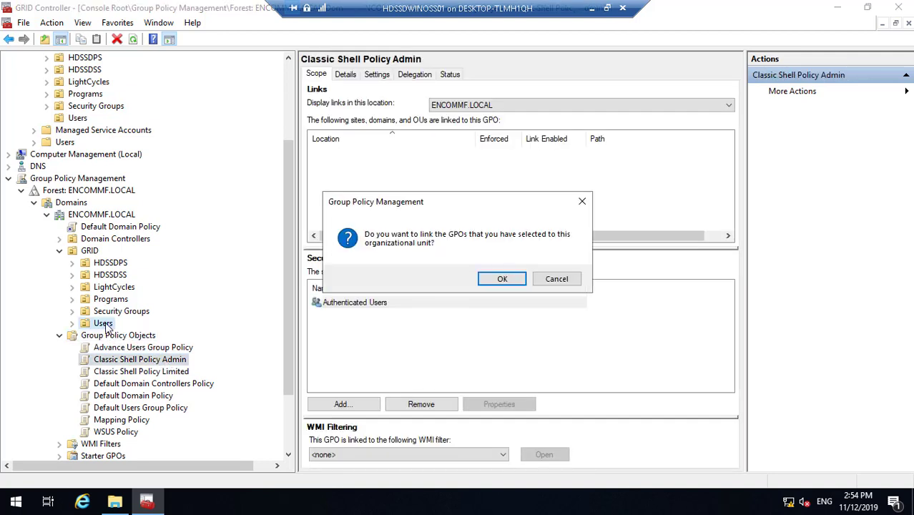
{"action": "left_click", "coordinate": [502, 278]}
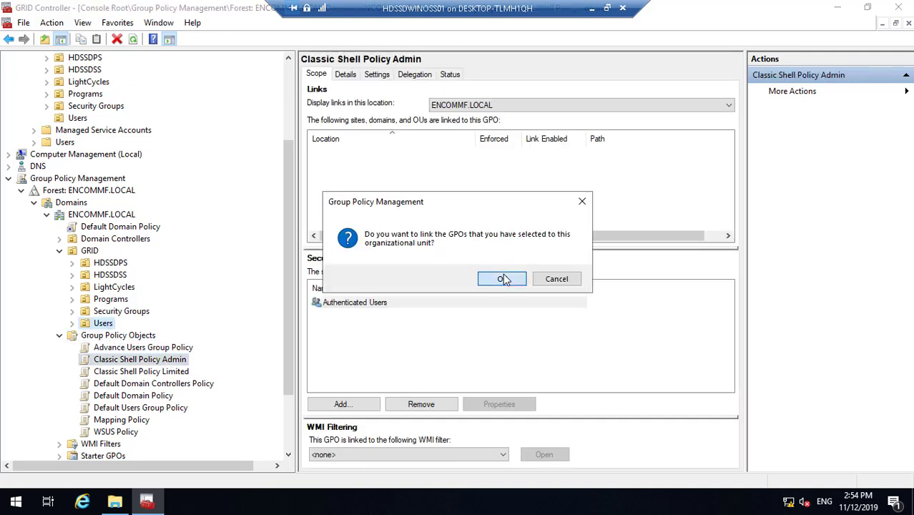
- Link Classic Shell Policy Limited and Default Users Group Policy to Programs, and Mapping Policy to HDSSDPS
{"action": "left_click", "coordinate": [179, 373]}
{"action": "left_click_drag", "start_coordinate": [180, 375], "coordinate": [122, 301]}
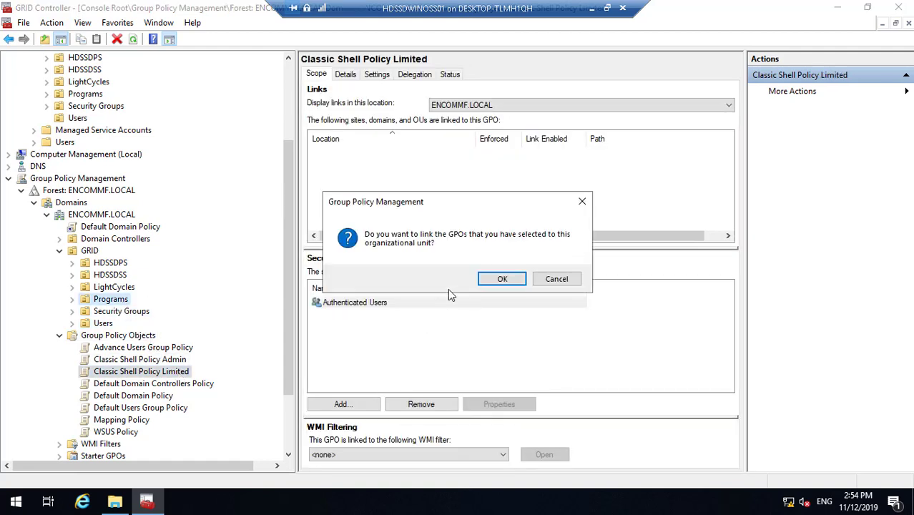
{"action": "left_click", "coordinate": [503, 279]}
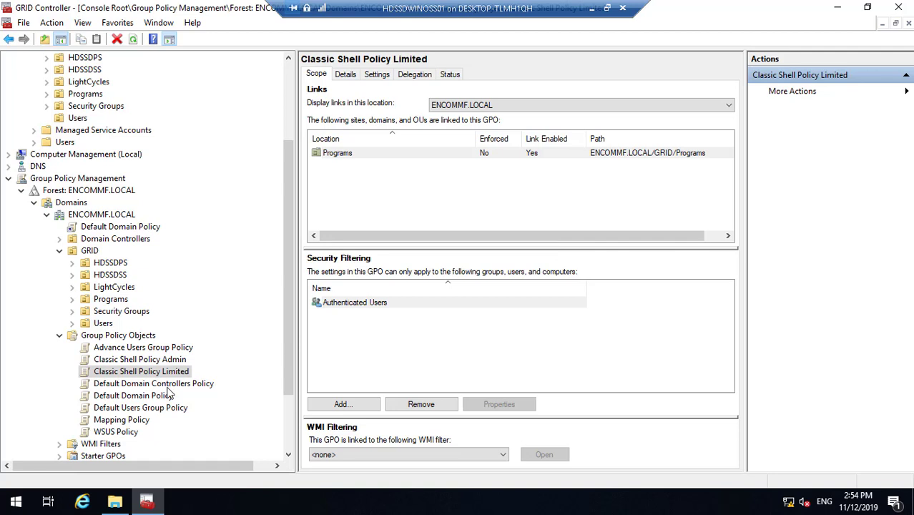
{"action": "left_click", "coordinate": [172, 410]}
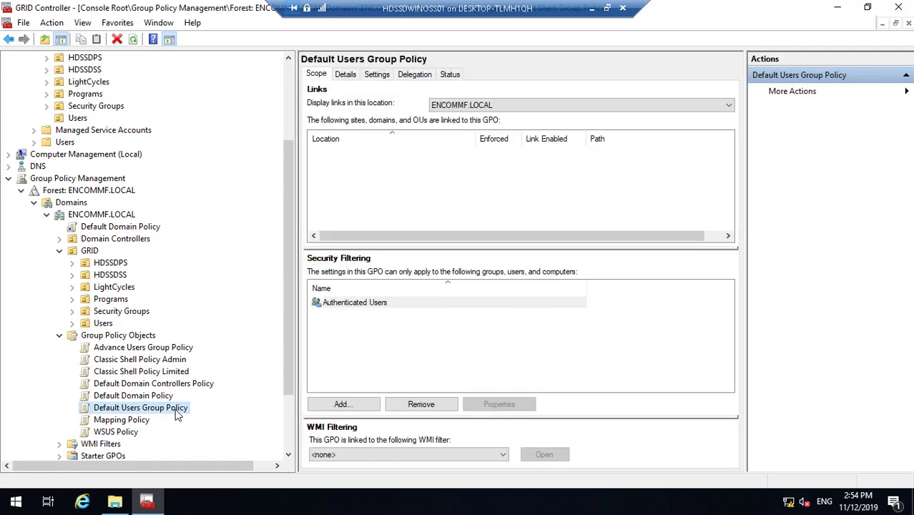
{"action": "left_click_drag", "start_coordinate": [175, 412], "coordinate": [127, 300]}
{"action": "left_click", "coordinate": [500, 280]}
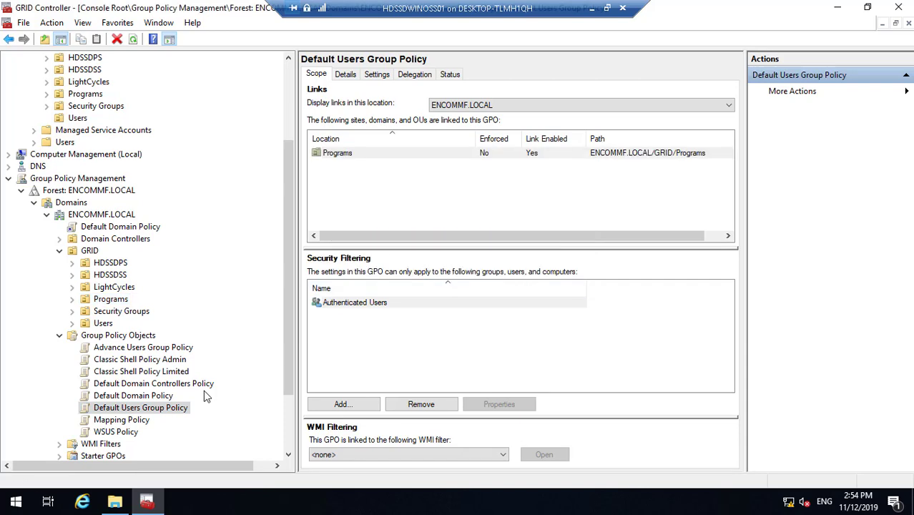
{"action": "left_click", "coordinate": [139, 419]}
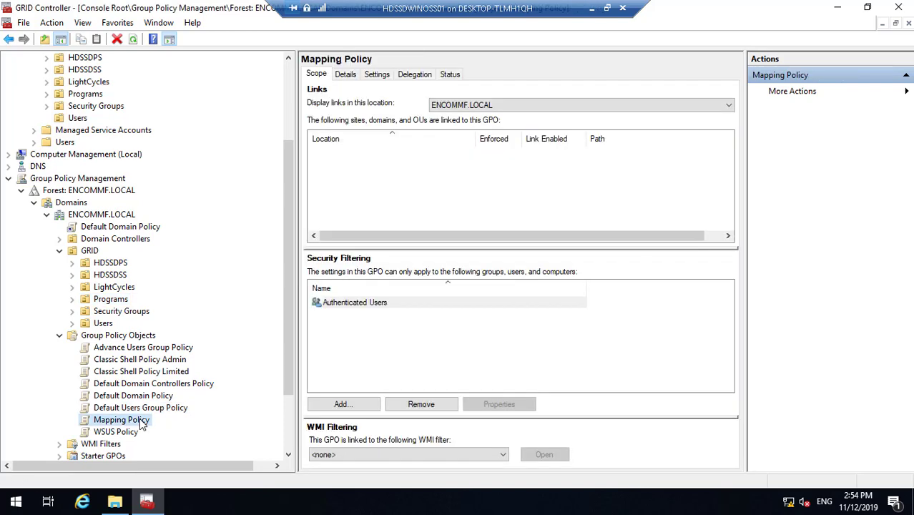
{"action": "left_click_drag", "start_coordinate": [139, 419], "coordinate": [127, 264]}
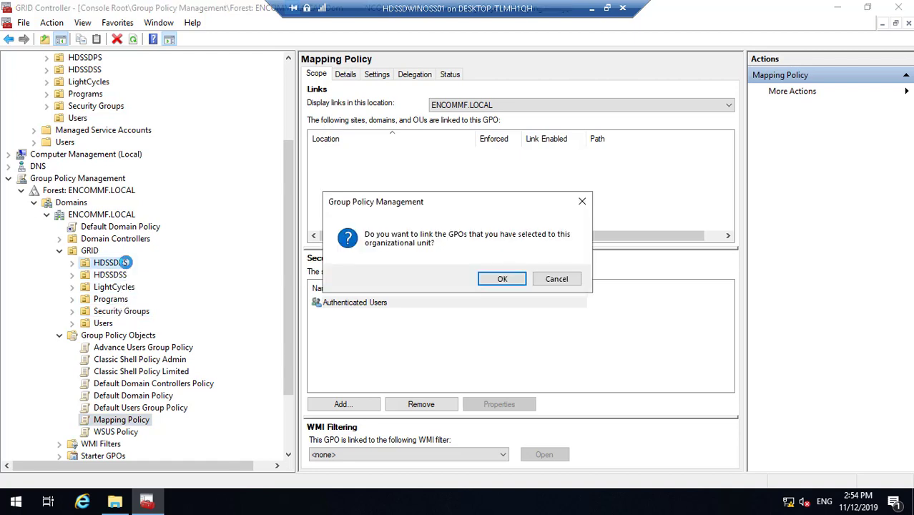
{"action": "left_click", "coordinate": [503, 280]}
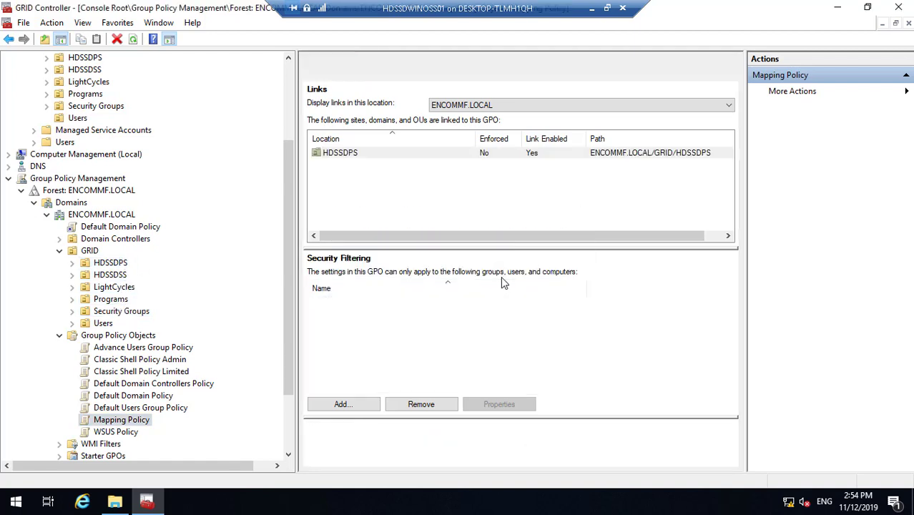
{"action": "left_click", "coordinate": [131, 434]}
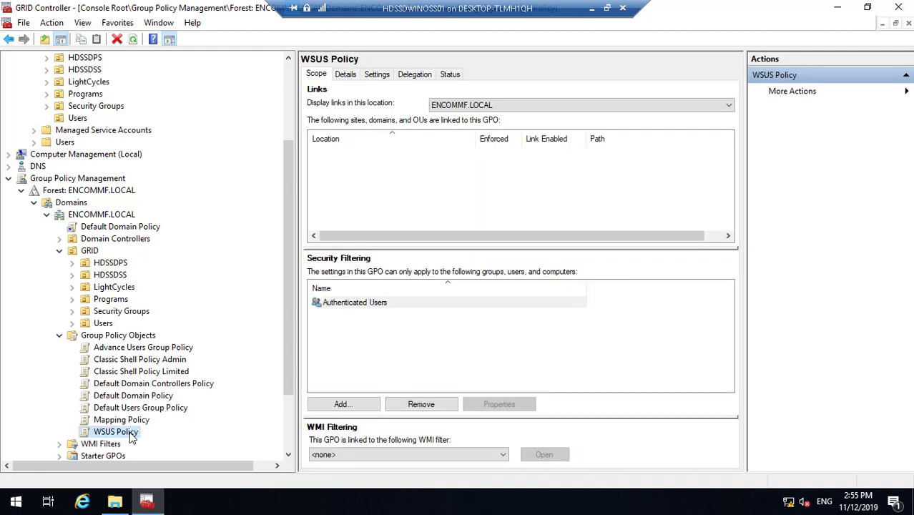
- Delete the Mapping Policy link from the HDSSDPS unit
{"action": "left_click", "coordinate": [73, 264]}
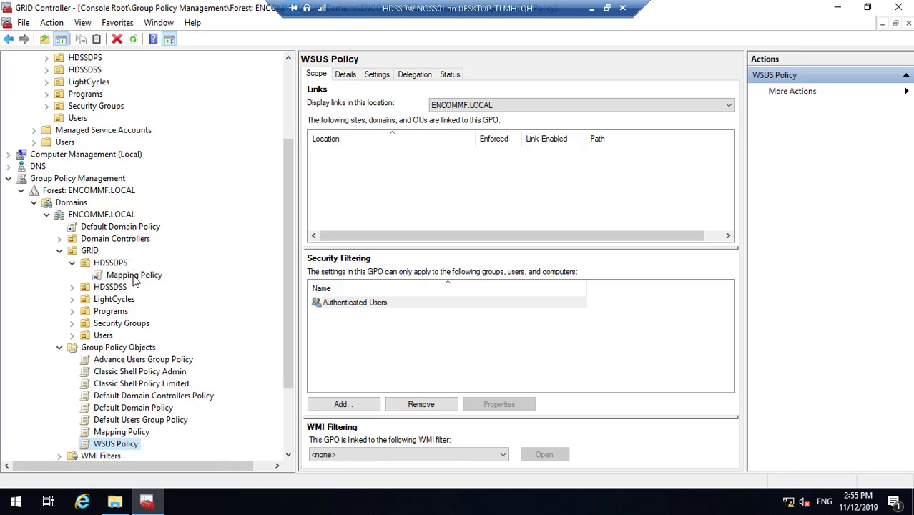
{"action": "left_click", "coordinate": [133, 277]}
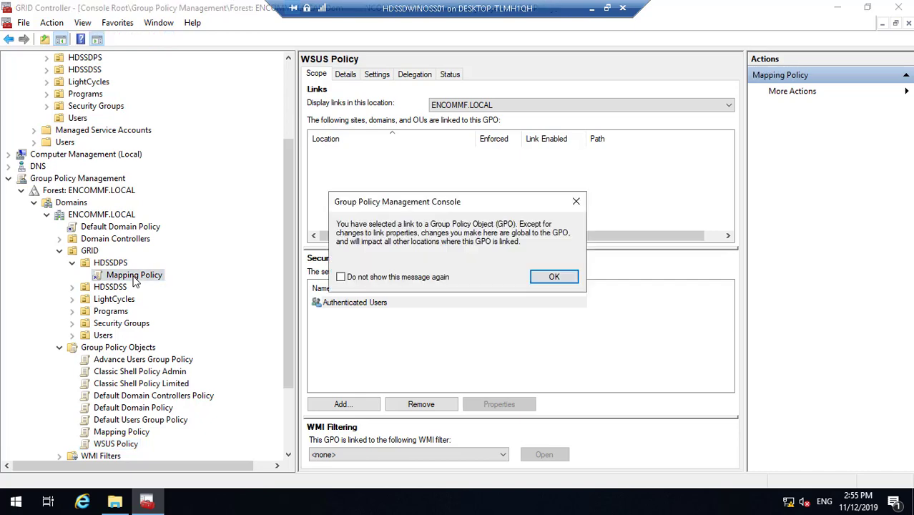
{"action": "left_click", "coordinate": [562, 277]}
{"action": "right_click", "coordinate": [148, 279]}
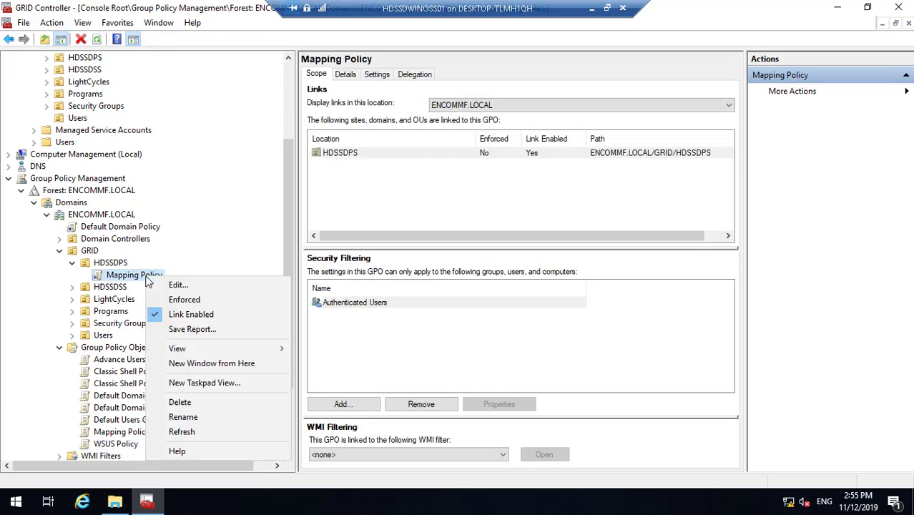
{"action": "left_click", "coordinate": [207, 397]}
{"action": "left_click", "coordinate": [472, 279]}
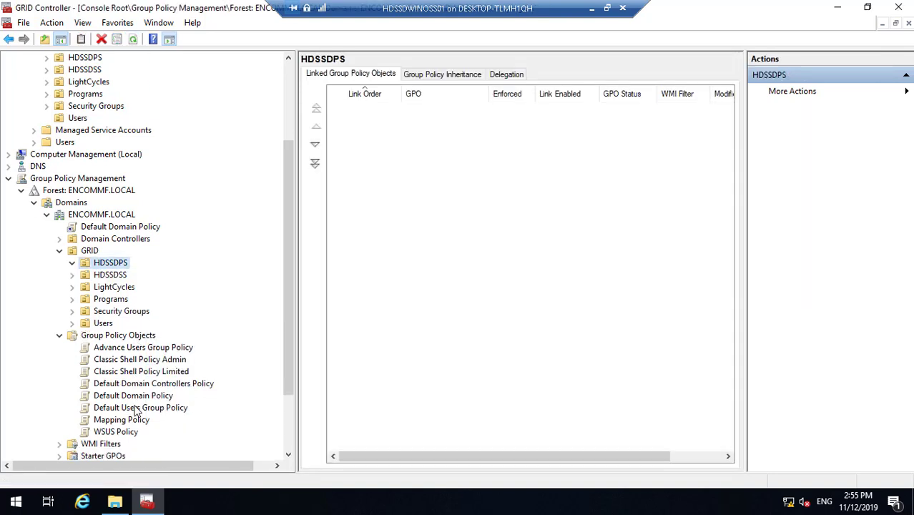
- Link Mapping Policy to ENCOMMF.LOCAL and WSUS Policy to HDSSDPS
{"action": "left_click_drag", "start_coordinate": [131, 422], "coordinate": [120, 216]}
{"action": "left_click", "coordinate": [485, 280]}
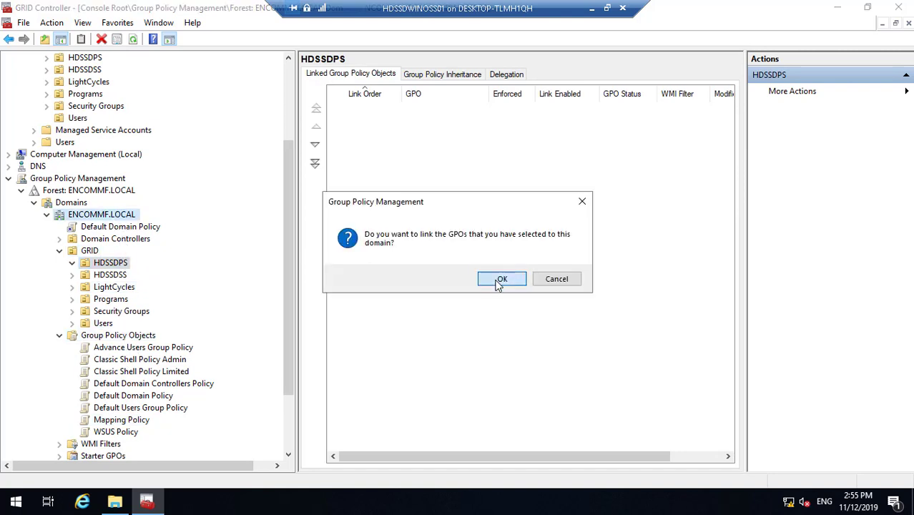
{"action": "left_click", "coordinate": [126, 447]}
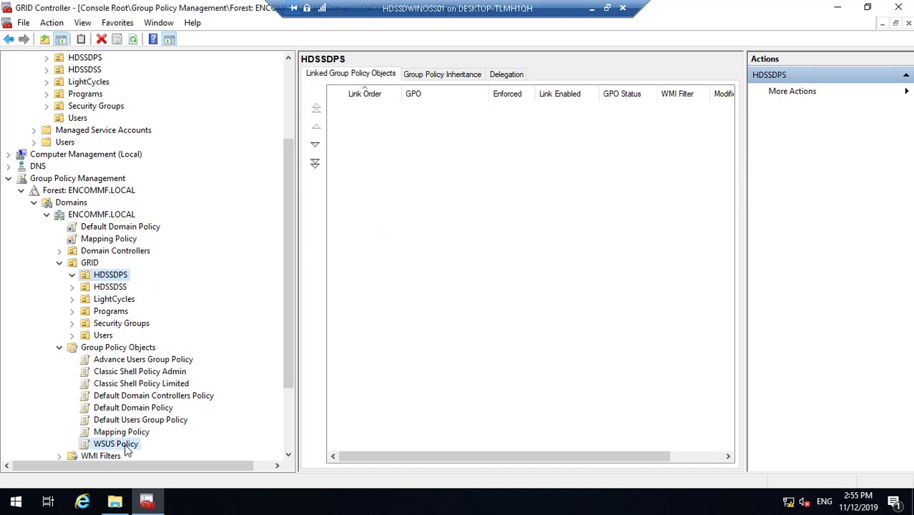
{"action": "left_click_drag", "start_coordinate": [126, 447], "coordinate": [120, 277]}
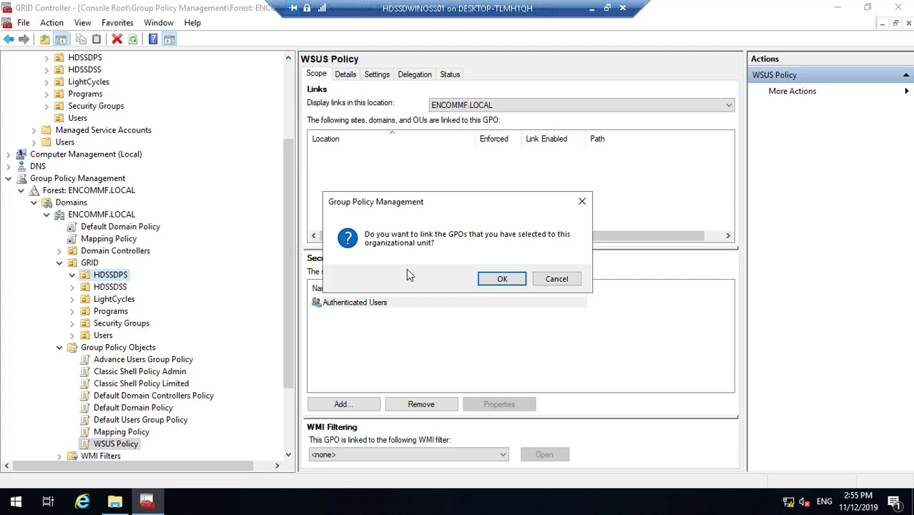
{"action": "left_click", "coordinate": [480, 278]}
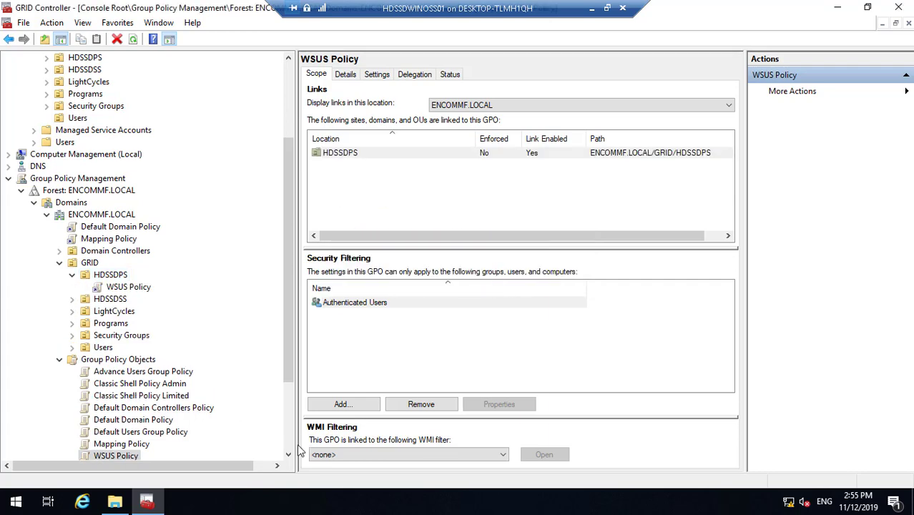
{"action": "scroll", "coordinate": [288, 455], "scroll_direction": "down", "scroll_amount": 2}
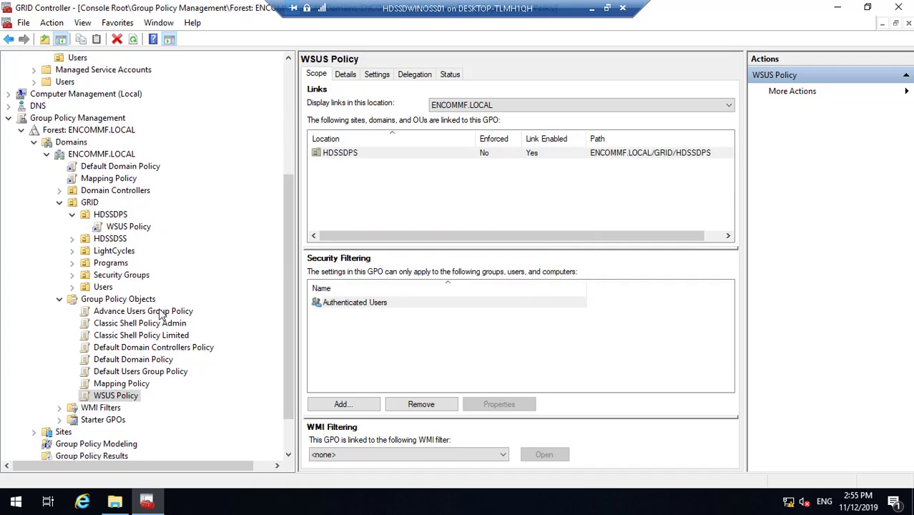
- Remove Authenticated Users from Advance Users Group Policy's security filtering
{"action": "left_click", "coordinate": [161, 313]}
{"action": "left_click", "coordinate": [392, 302]}
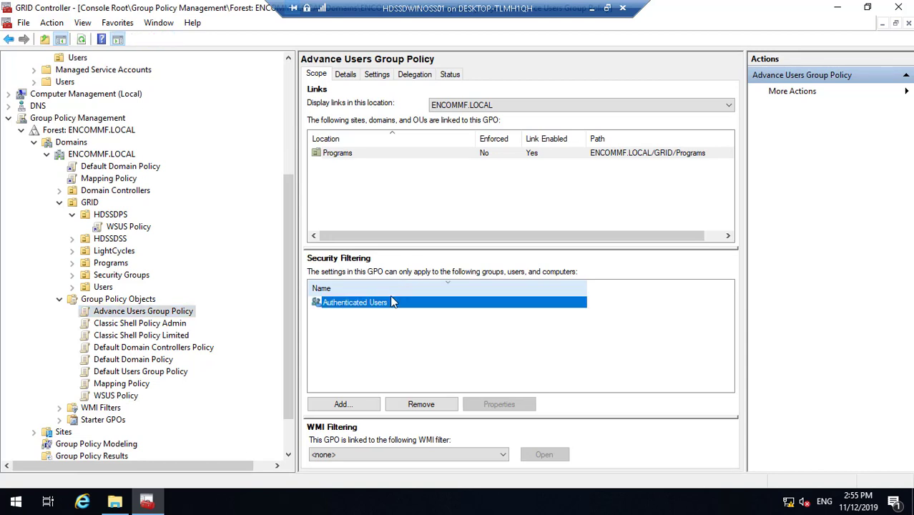
{"action": "left_click", "coordinate": [423, 404]}
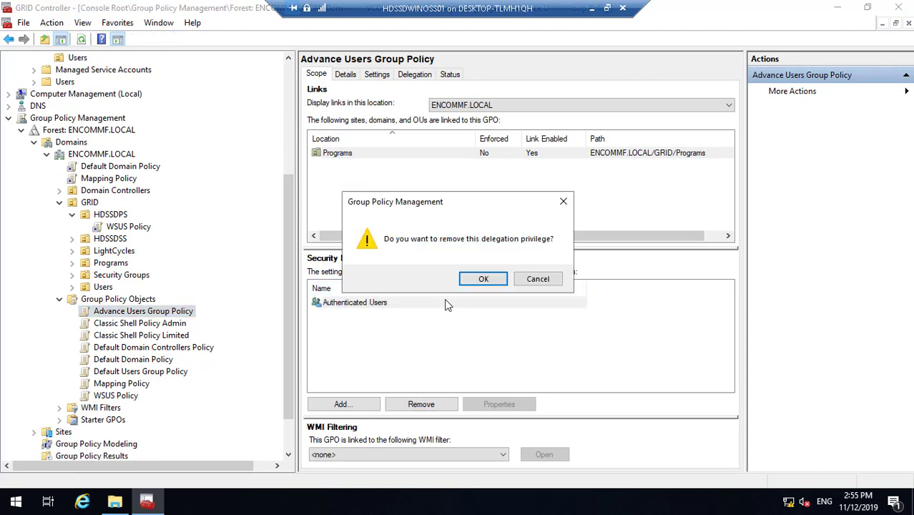
{"action": "left_click", "coordinate": [480, 280]}
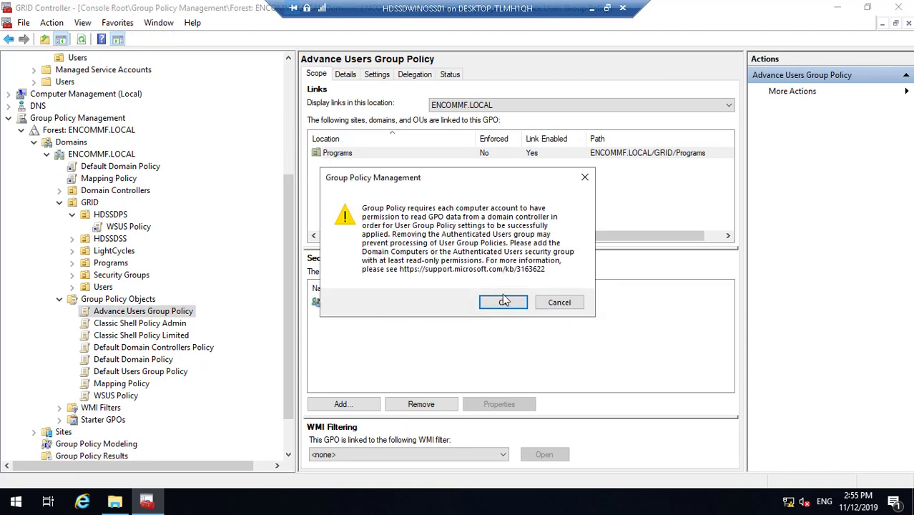
{"action": "left_click", "coordinate": [504, 301]}
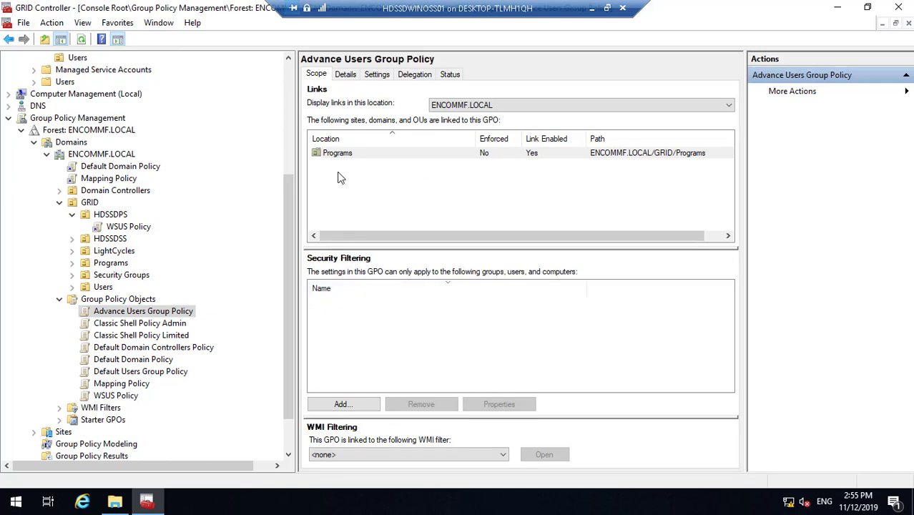
- Add ENCOMMF_Advanced Programs to Advance Users Group Policy's security filtering
{"action": "left_click", "coordinate": [344, 404]}
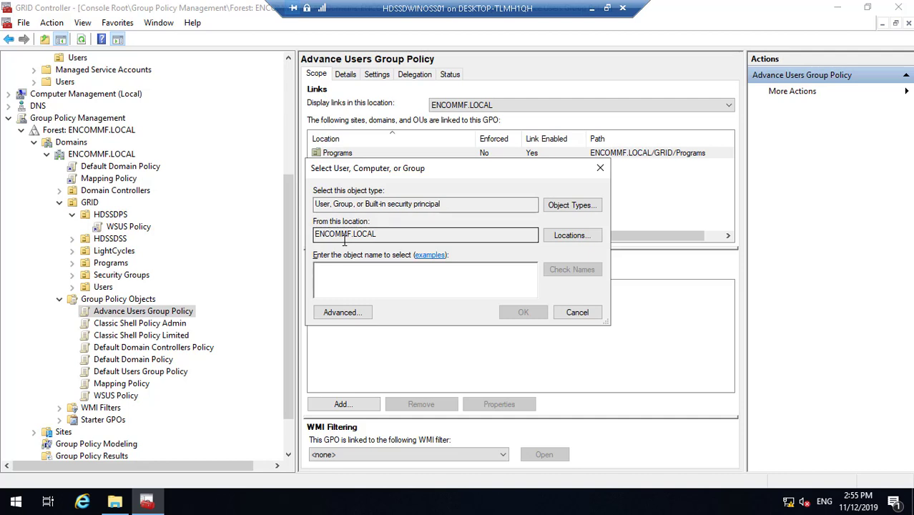
{"action": "type", "text": "ENCOMMF_A"}
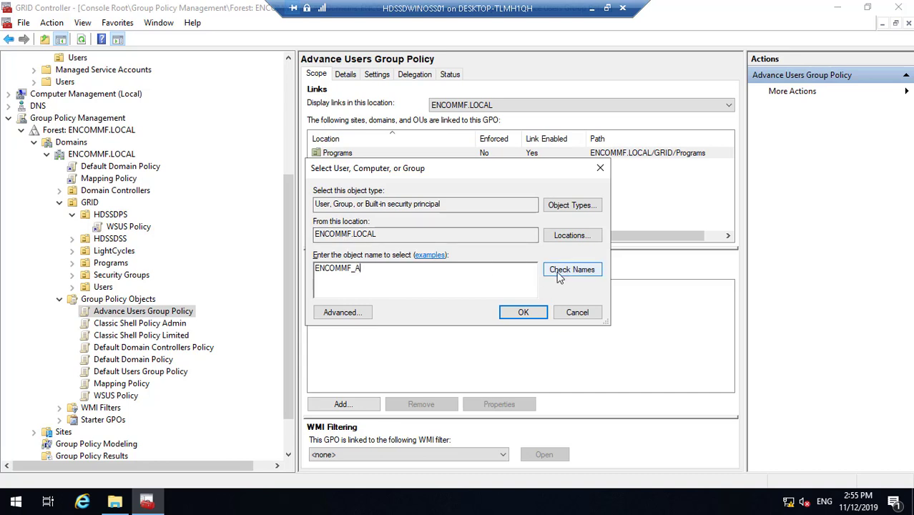
{"action": "left_click", "coordinate": [587, 271]}
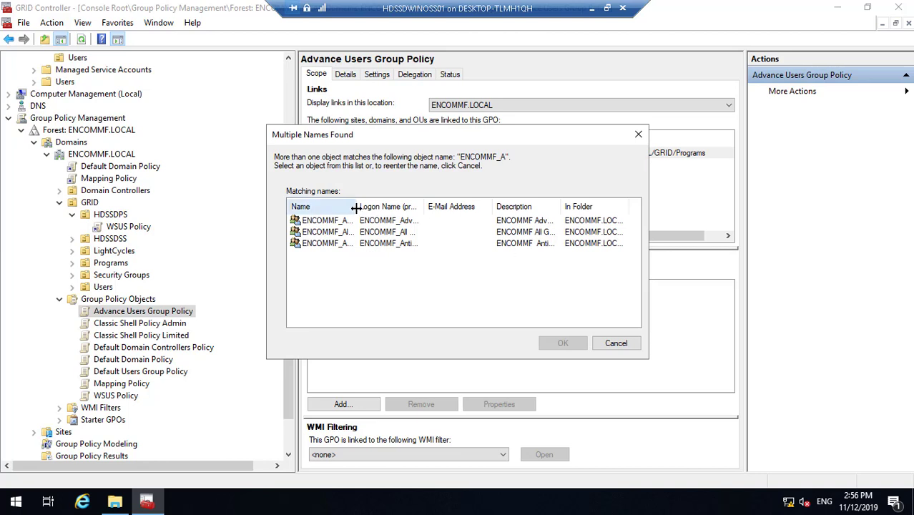
{"action": "left_click_drag", "start_coordinate": [356, 207], "coordinate": [470, 206]}
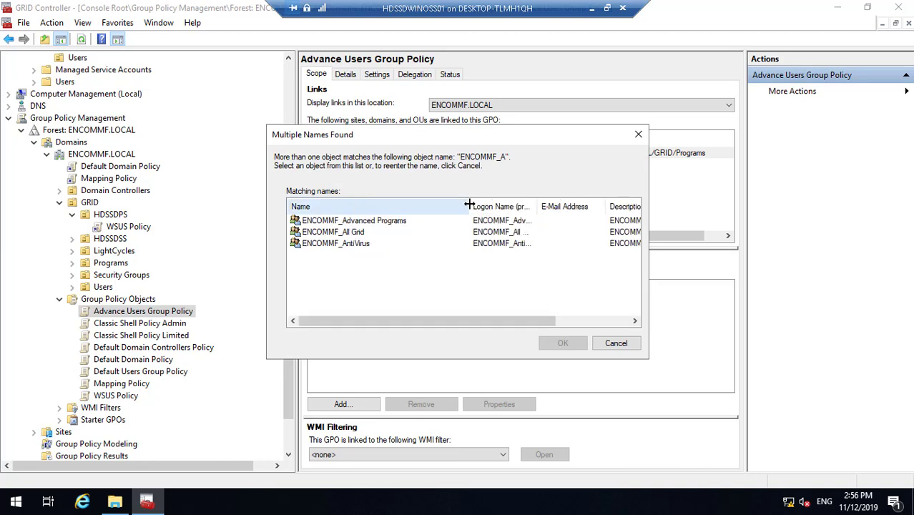
{"action": "left_click", "coordinate": [405, 224]}
{"action": "left_click", "coordinate": [555, 343]}
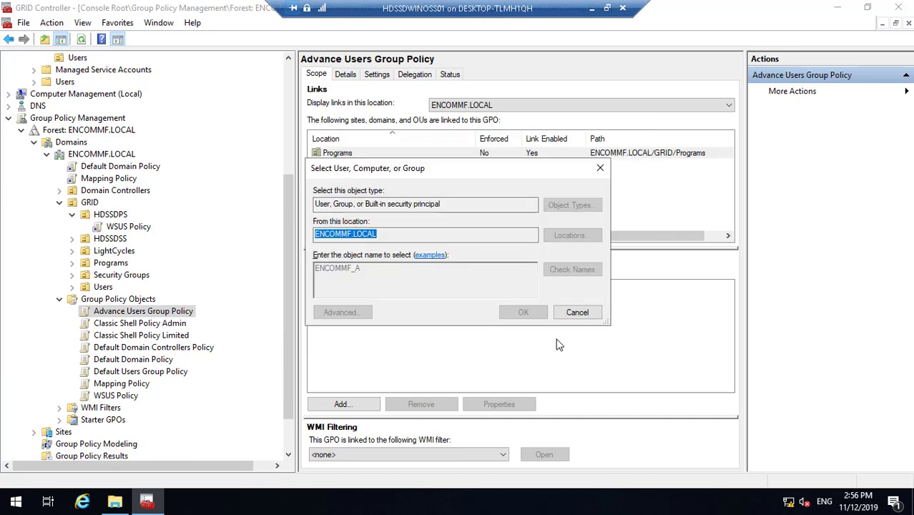
{"action": "left_click", "coordinate": [525, 314]}
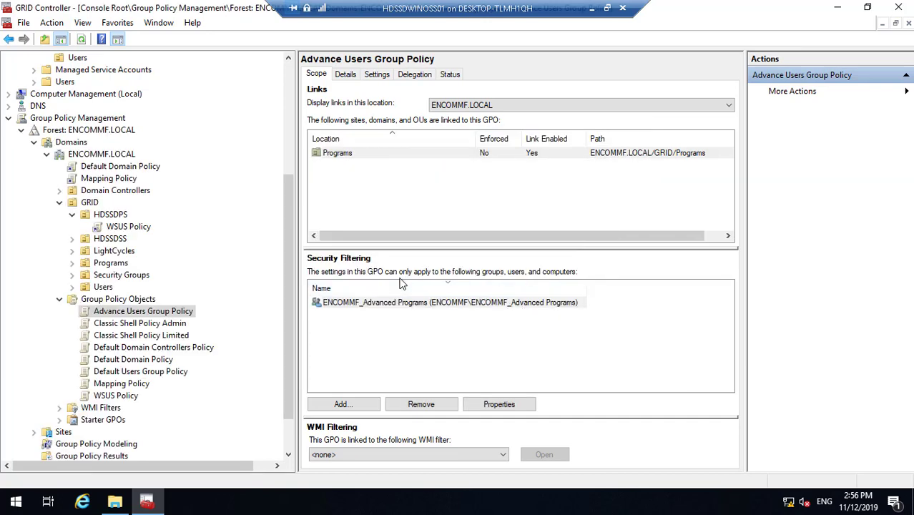
- Grant Domain Computers Read permission on Advance Users Group Policy's delegation
{"action": "left_click", "coordinate": [415, 75]}
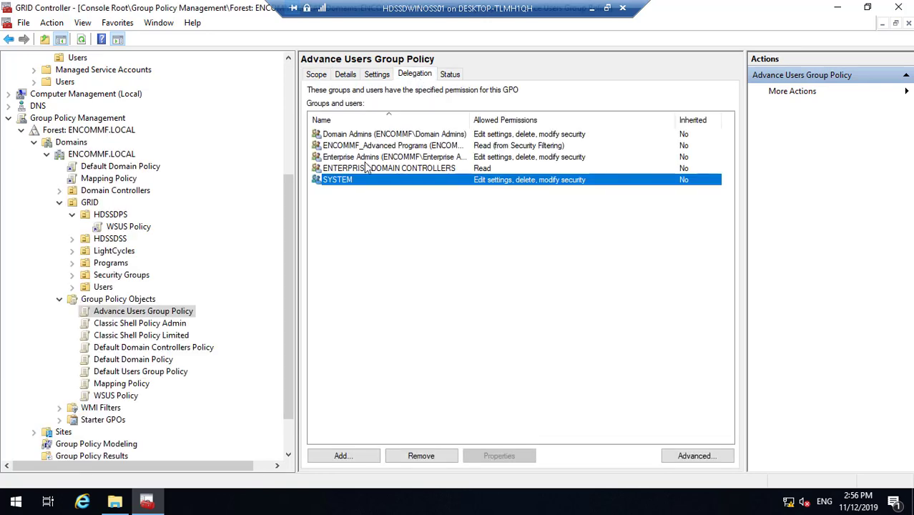
{"action": "left_click", "coordinate": [341, 455]}
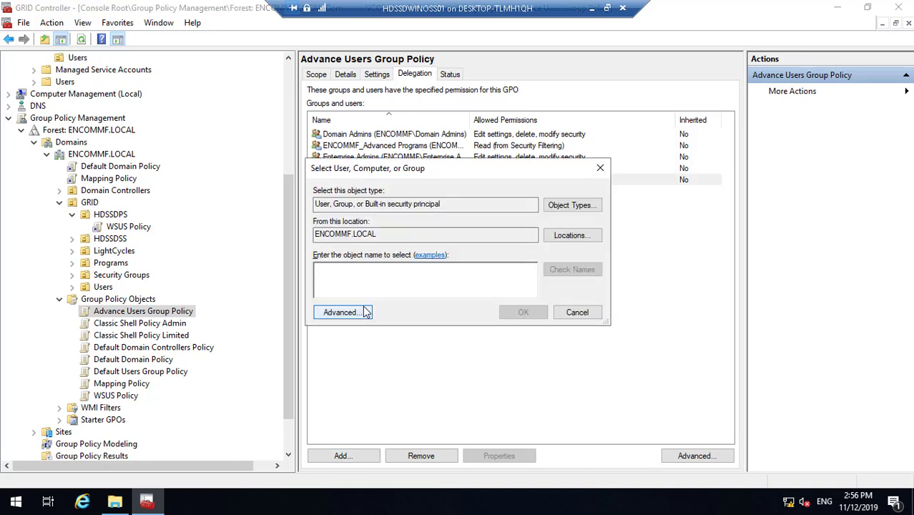
{"action": "type", "text": "Do"}
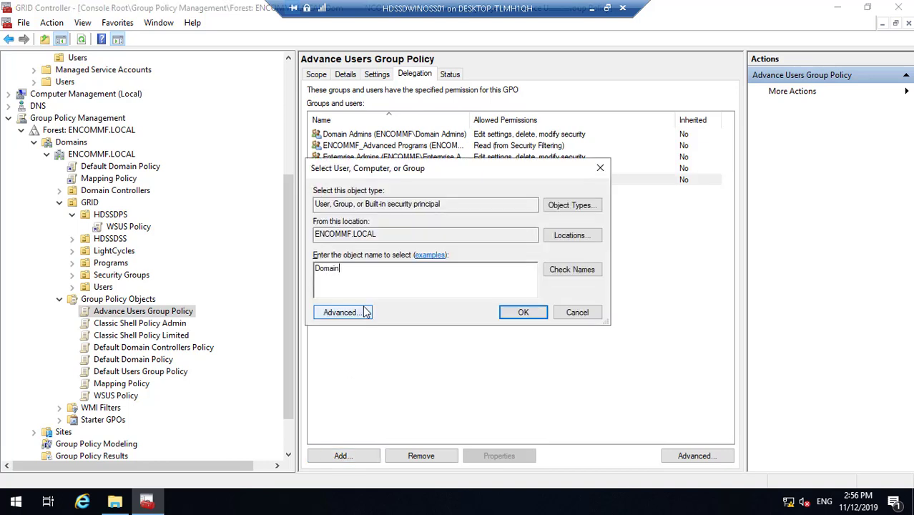
{"action": "type", "text": "main"}
{"action": "left_click", "coordinate": [576, 274]}
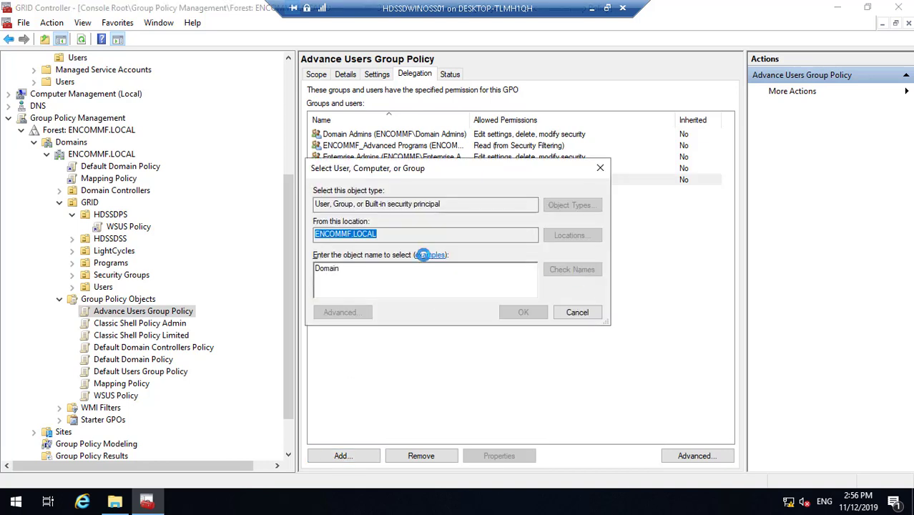
{"action": "left_click", "coordinate": [347, 232]}
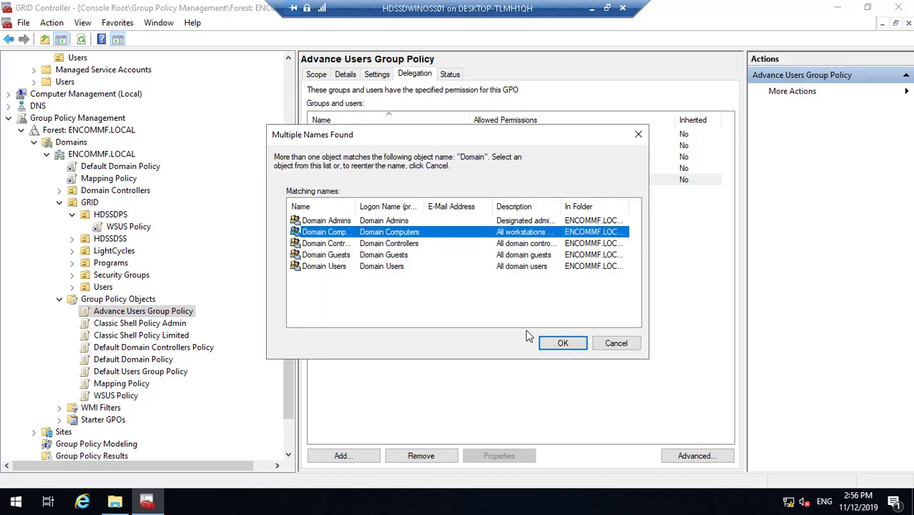
{"action": "left_click", "coordinate": [559, 343]}
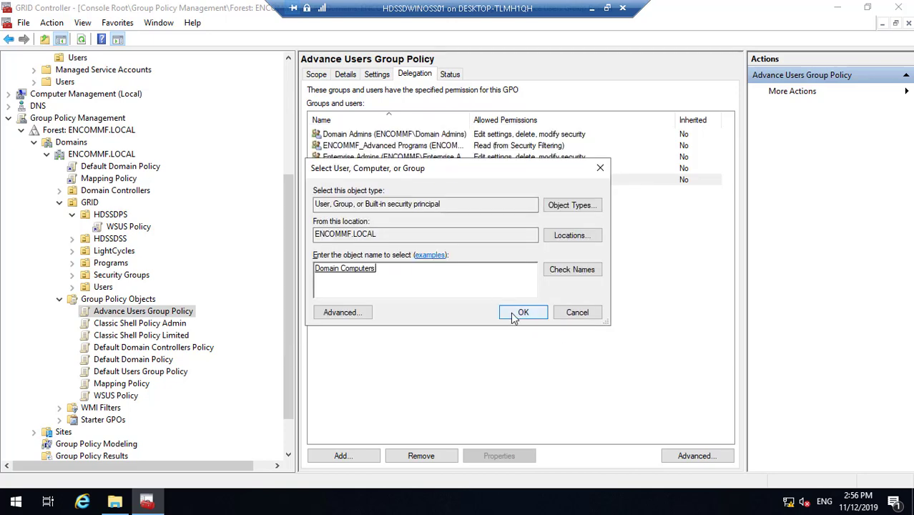
{"action": "left_click", "coordinate": [514, 316]}
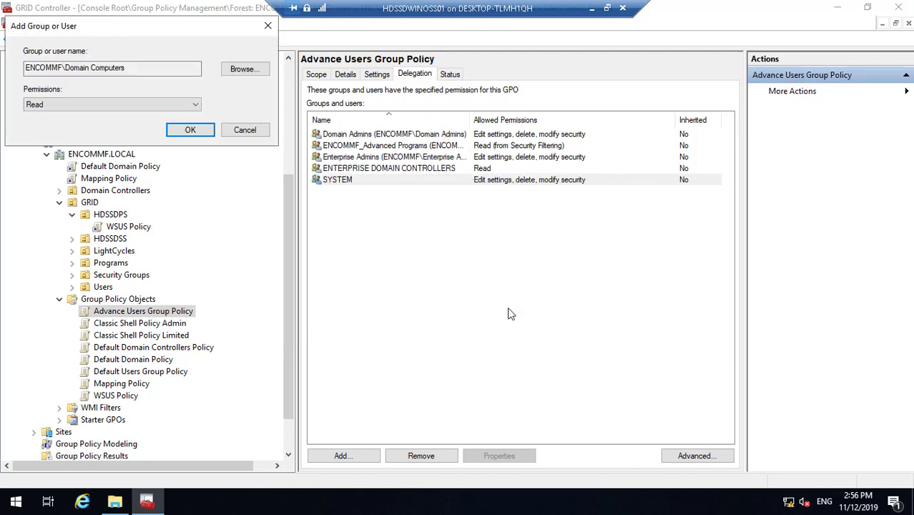
{"action": "left_click", "coordinate": [190, 131]}
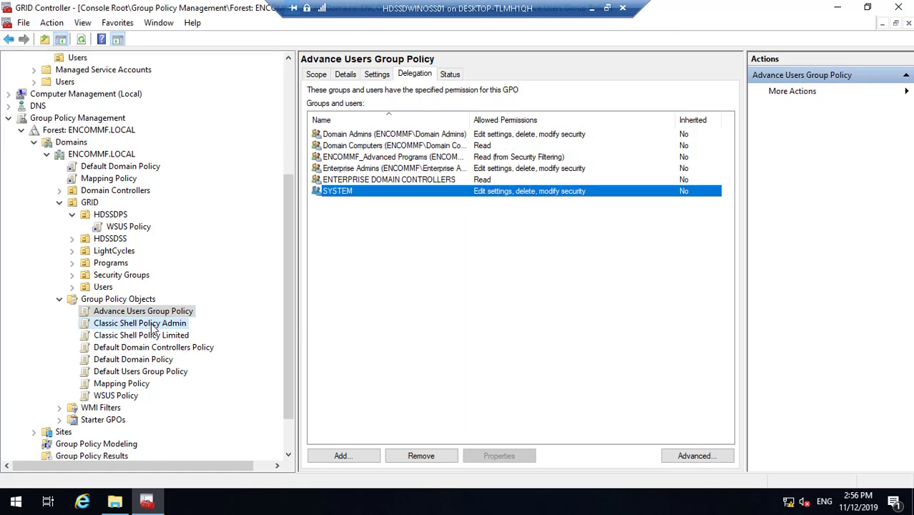
{"action": "left_click", "coordinate": [153, 325]}
- Review the Classic Shell, Default Domain Controllers and Default Domain Policy scopes, syncing SYSVOL permissions
{"action": "left_click", "coordinate": [156, 335]}
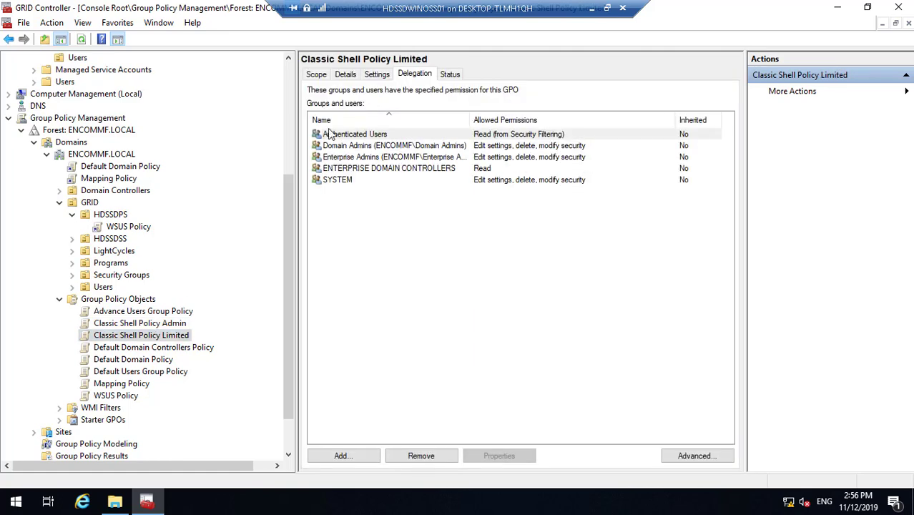
{"action": "left_click", "coordinate": [317, 74]}
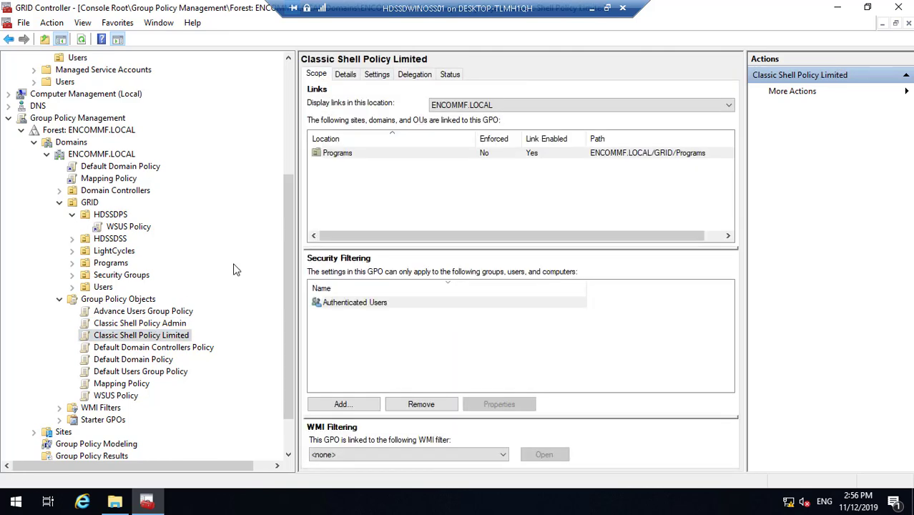
{"action": "left_click", "coordinate": [184, 324]}
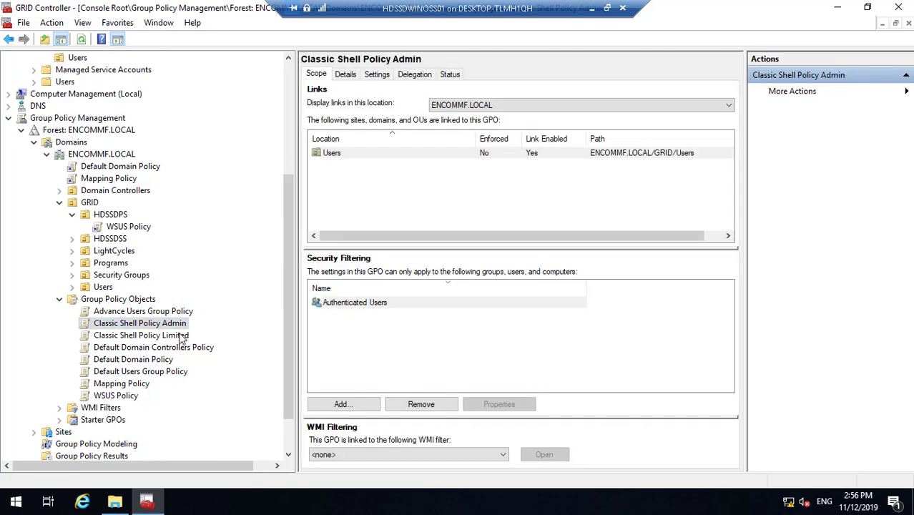
{"action": "left_click", "coordinate": [180, 337]}
{"action": "left_click", "coordinate": [179, 349]}
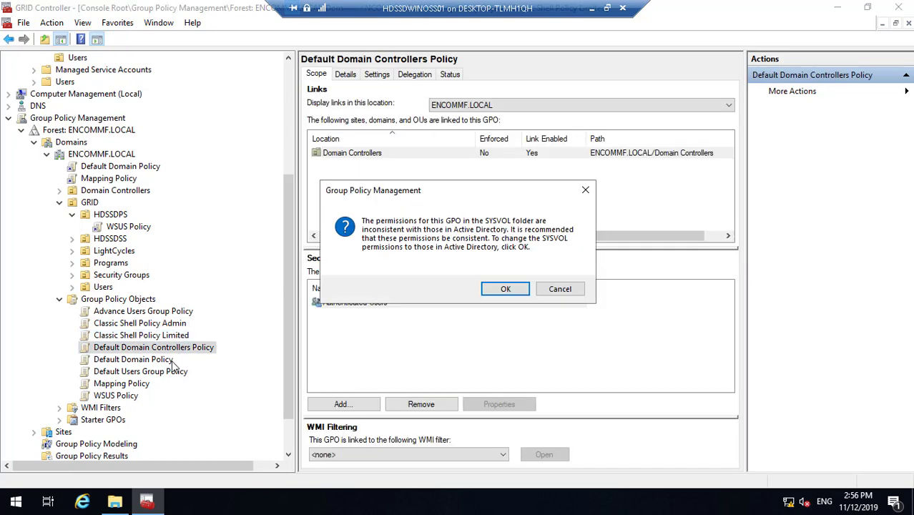
{"action": "left_click", "coordinate": [506, 290]}
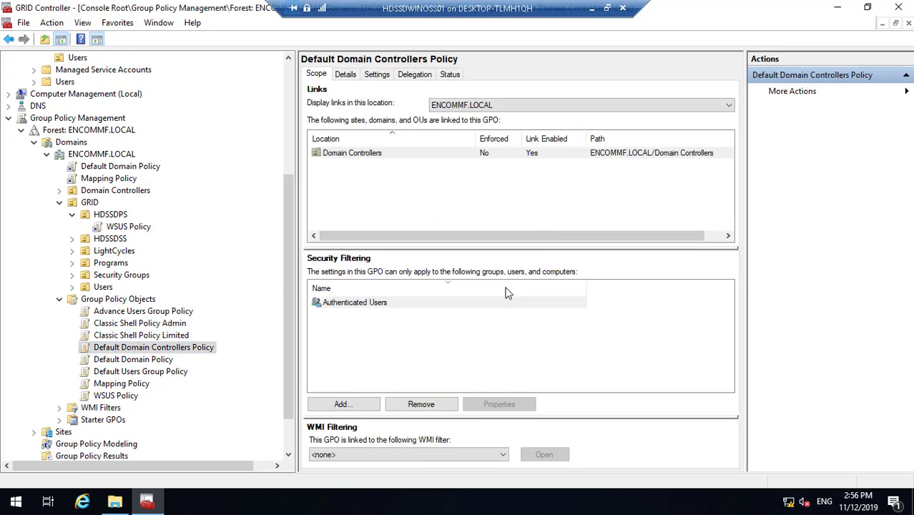
{"action": "left_click", "coordinate": [166, 361]}
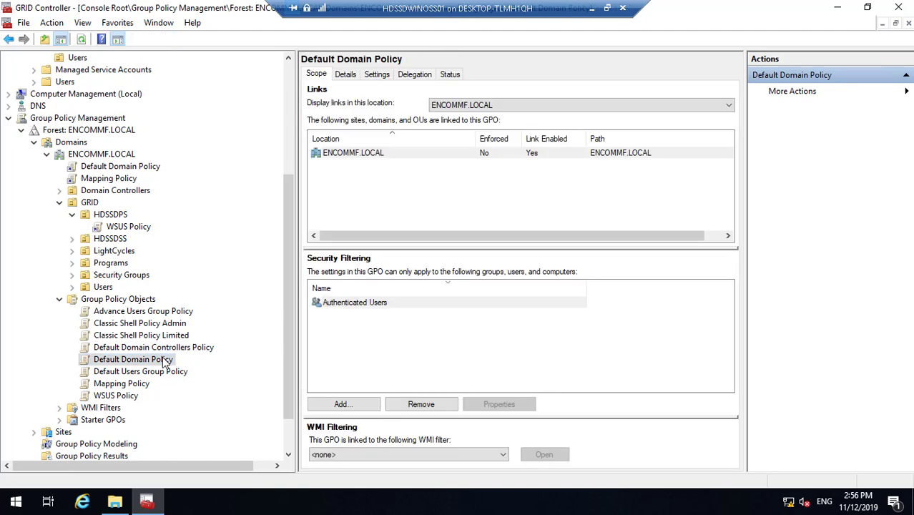
{"action": "left_click", "coordinate": [169, 372]}
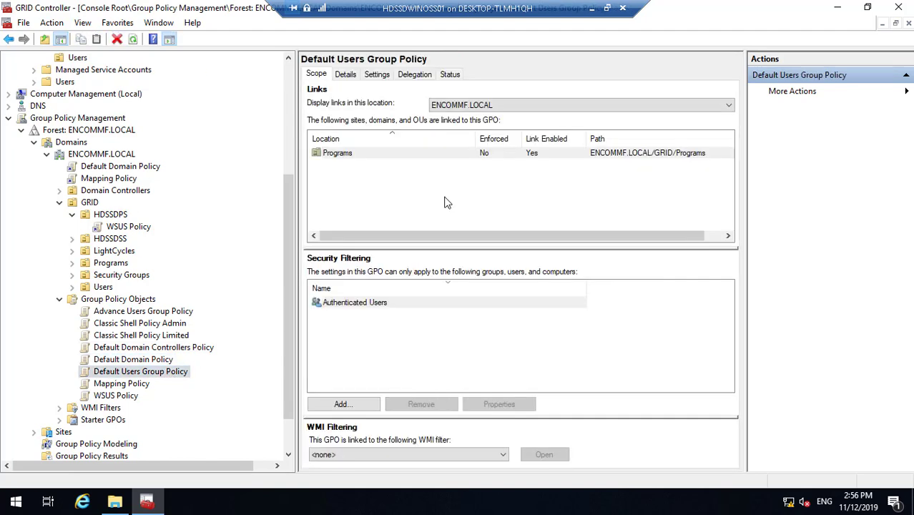
- Remove Authenticated Users from Default Users Group Policy's security filter
{"action": "left_click", "coordinate": [353, 305]}
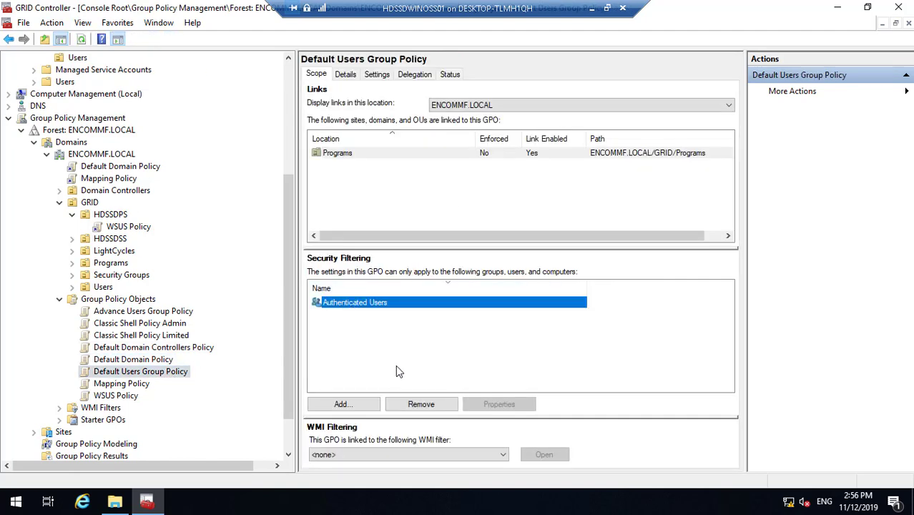
{"action": "left_click", "coordinate": [422, 405]}
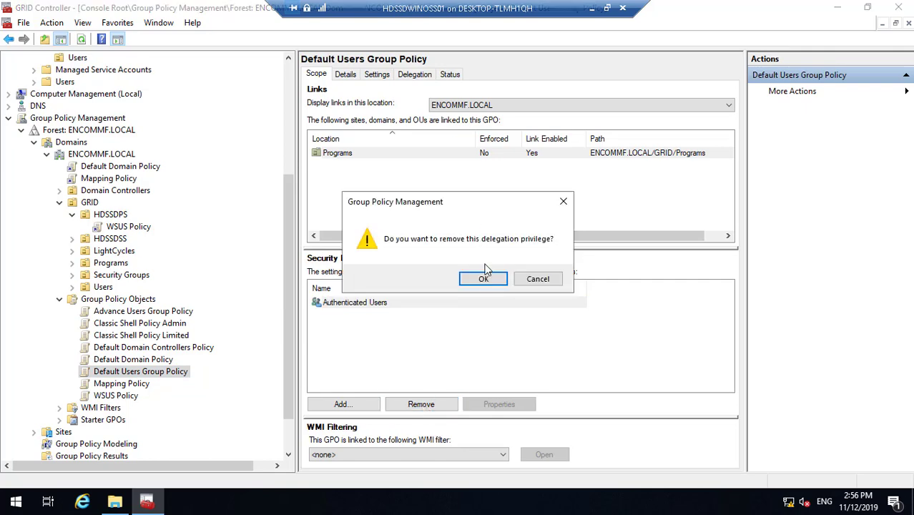
{"action": "left_click", "coordinate": [485, 279]}
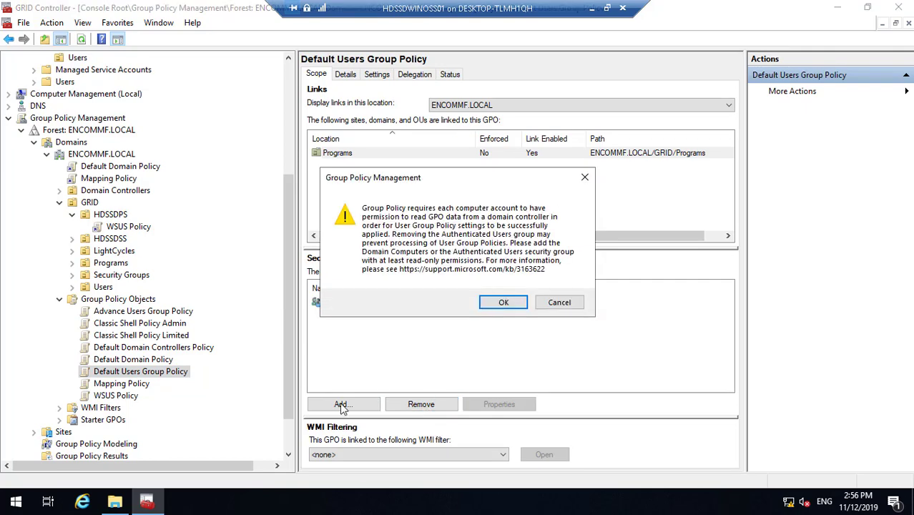
{"action": "left_click", "coordinate": [504, 303]}
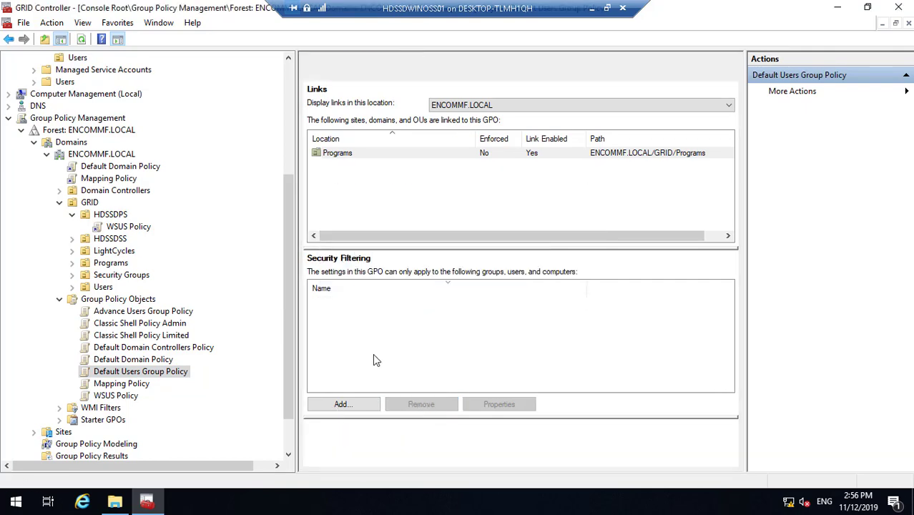
- Add ENCOMMF_Default Programs to the security filter after correcting the typed group name
{"action": "left_click", "coordinate": [351, 405]}
{"action": "type", "text": "E"}
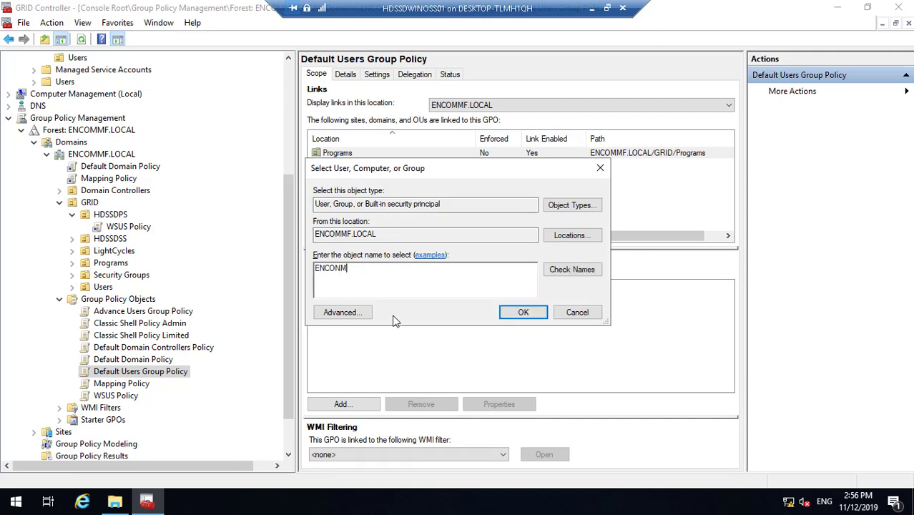
{"action": "type", "text": "NCOMMF_De"}
{"action": "left_click", "coordinate": [566, 269]}
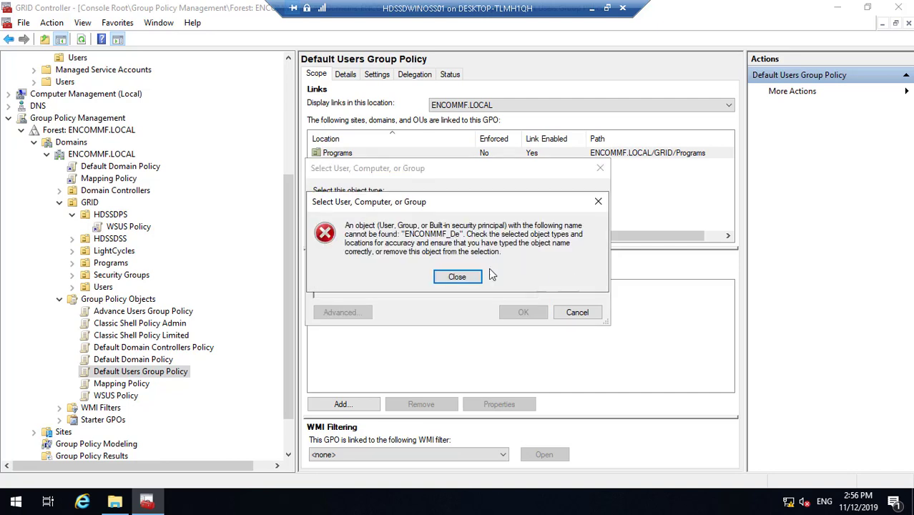
{"action": "left_click", "coordinate": [465, 279]}
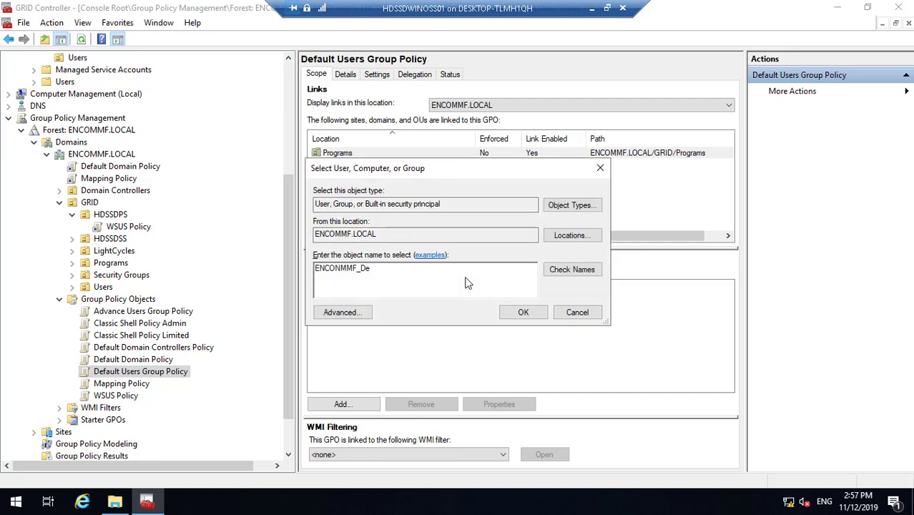
{"action": "left_click", "coordinate": [588, 270]}
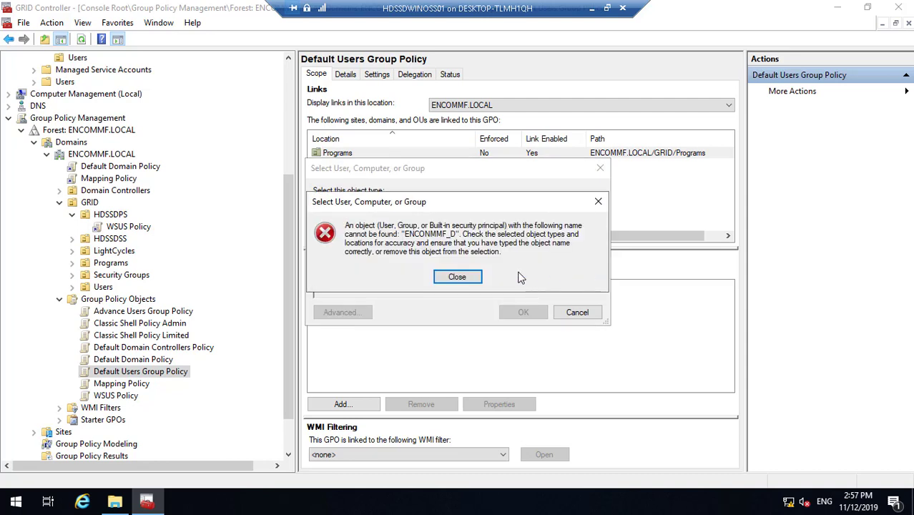
{"action": "left_click", "coordinate": [464, 278]}
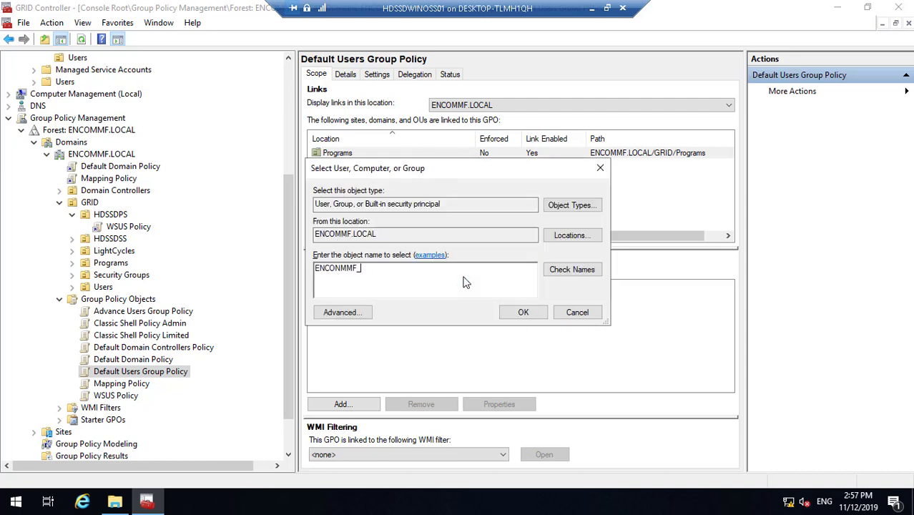
{"action": "type", "text": "N"}
{"action": "left_click", "coordinate": [585, 269]}
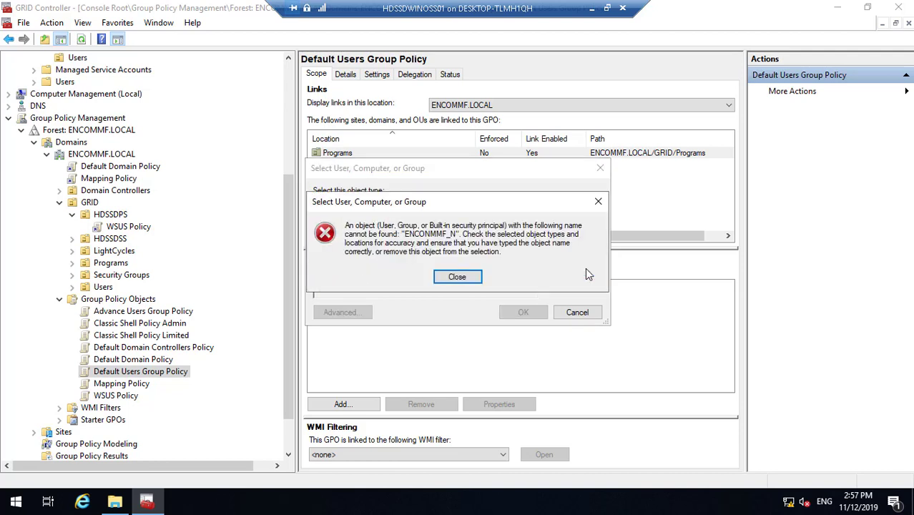
{"action": "left_click", "coordinate": [469, 280]}
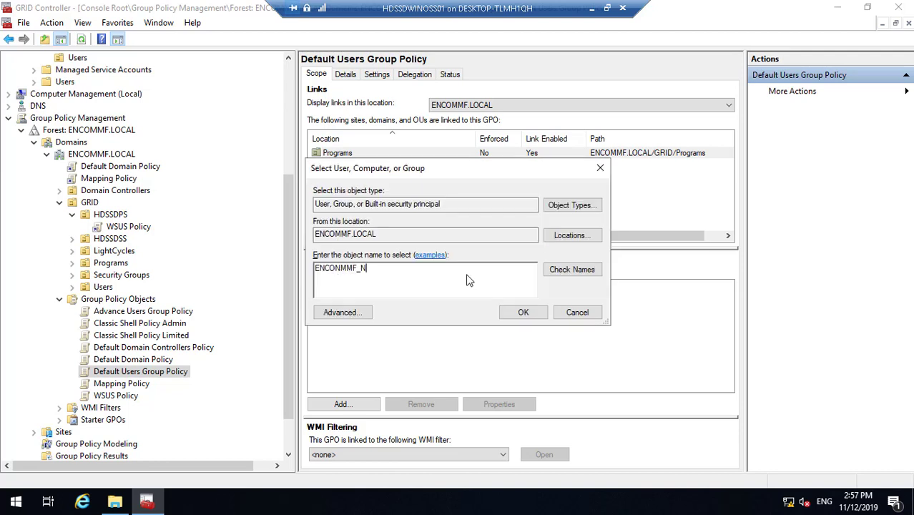
{"action": "key", "text": "BackSpace"}
{"action": "key", "text": "BackSpace"}
{"action": "type", "text": "MM"}
{"action": "left_click", "coordinate": [576, 269]}
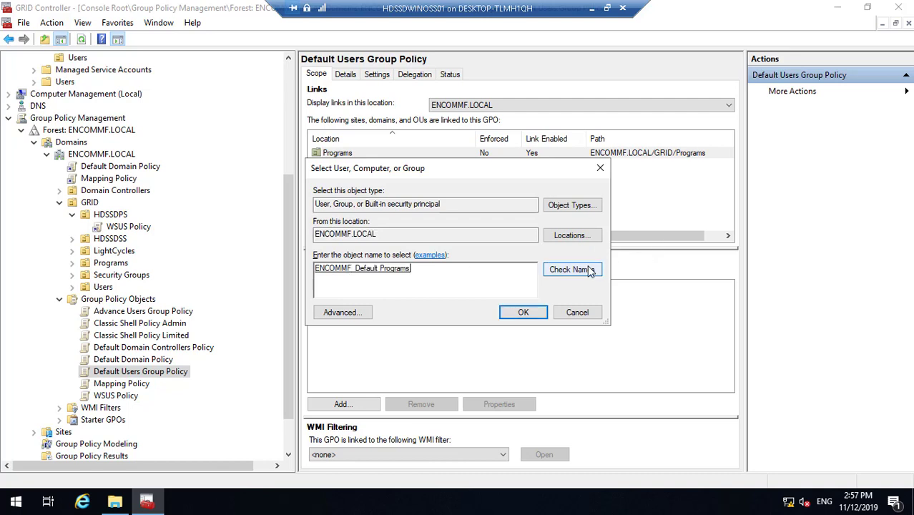
{"action": "left_click", "coordinate": [522, 312]}
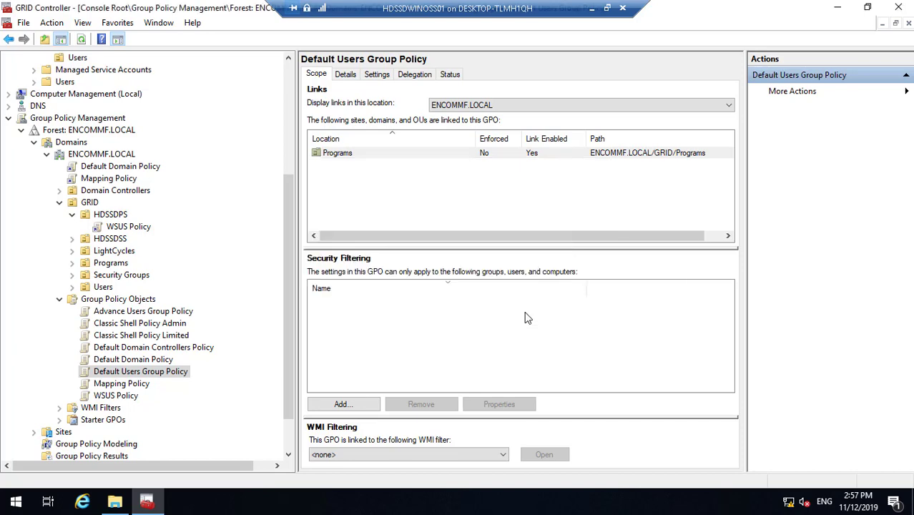
- Add Domain Computers with Read permission to Default Users Group Policy's delegation list
{"action": "left_click", "coordinate": [415, 75]}
{"action": "left_click", "coordinate": [352, 456]}
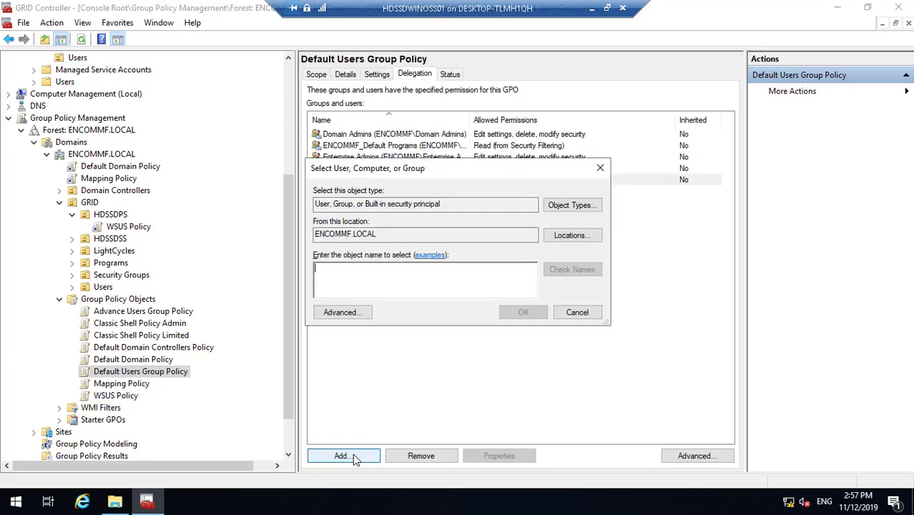
{"action": "type", "text": "Domain"}
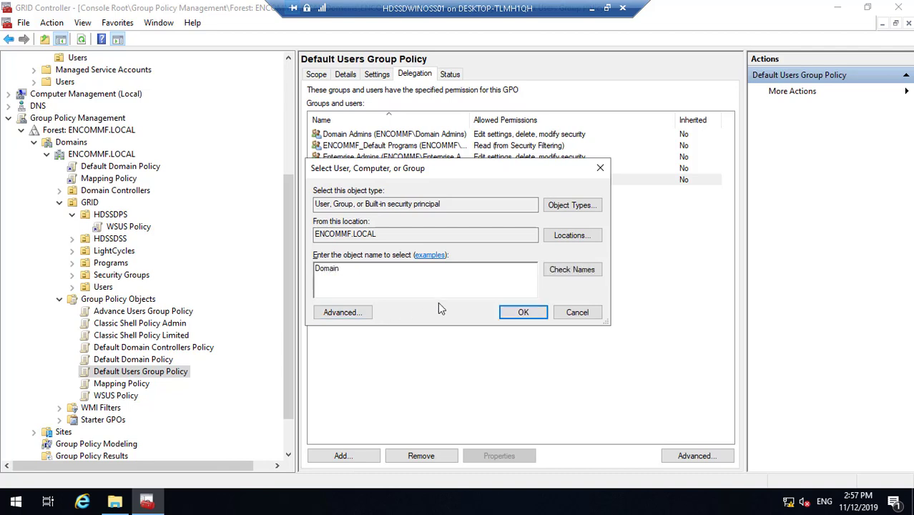
{"action": "left_click", "coordinate": [564, 270]}
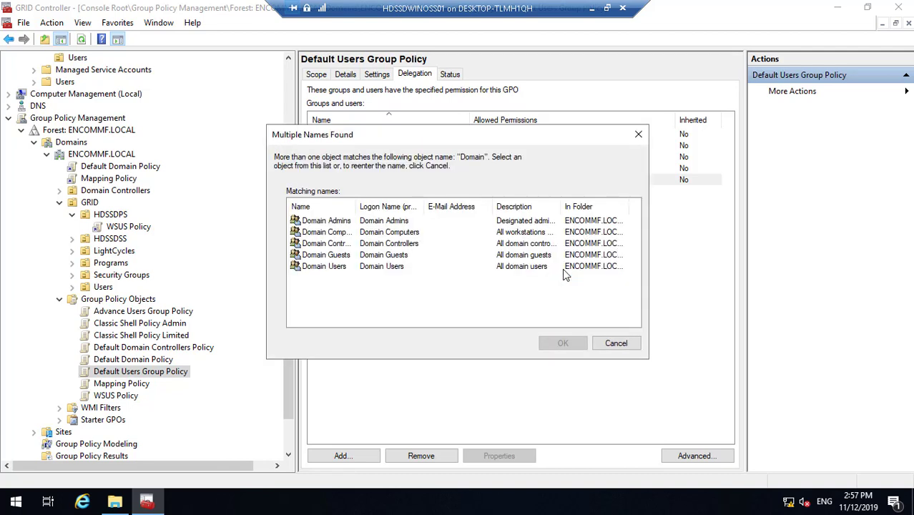
{"action": "left_click", "coordinate": [336, 239]}
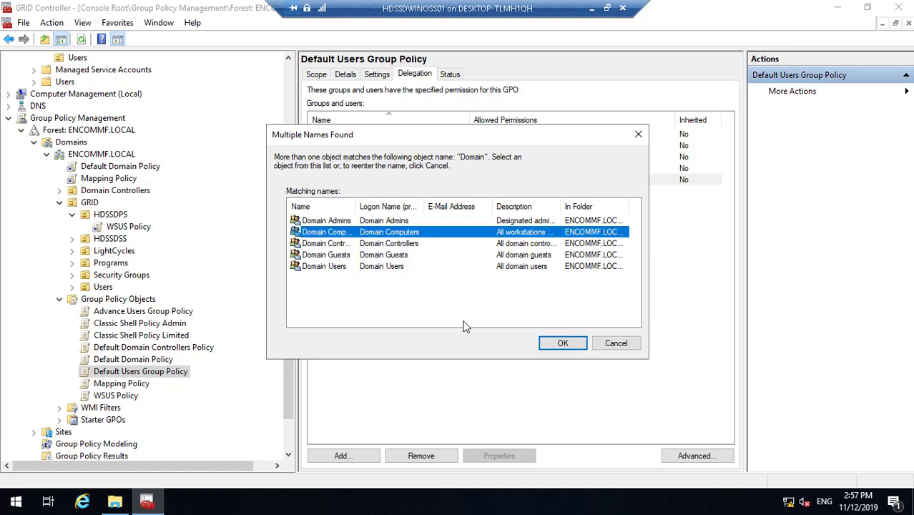
{"action": "left_click", "coordinate": [557, 343]}
{"action": "left_click", "coordinate": [527, 312]}
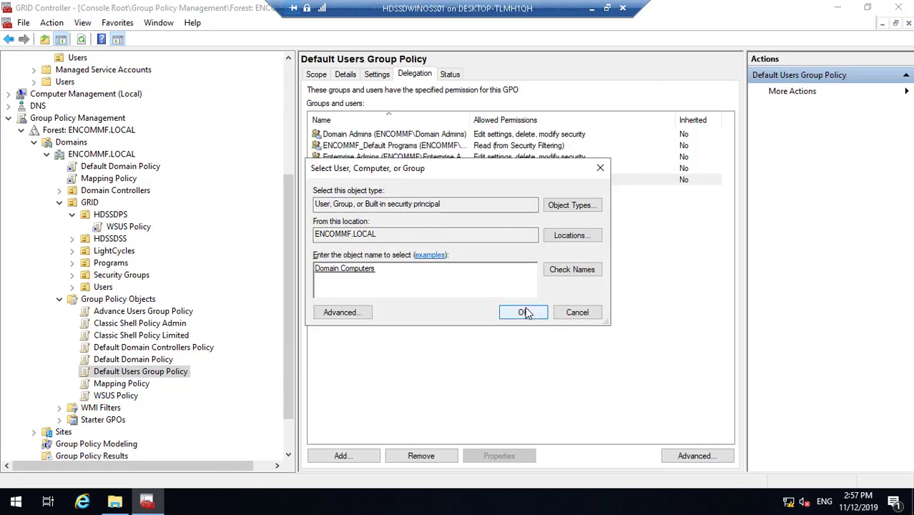
{"action": "left_click", "coordinate": [189, 132]}
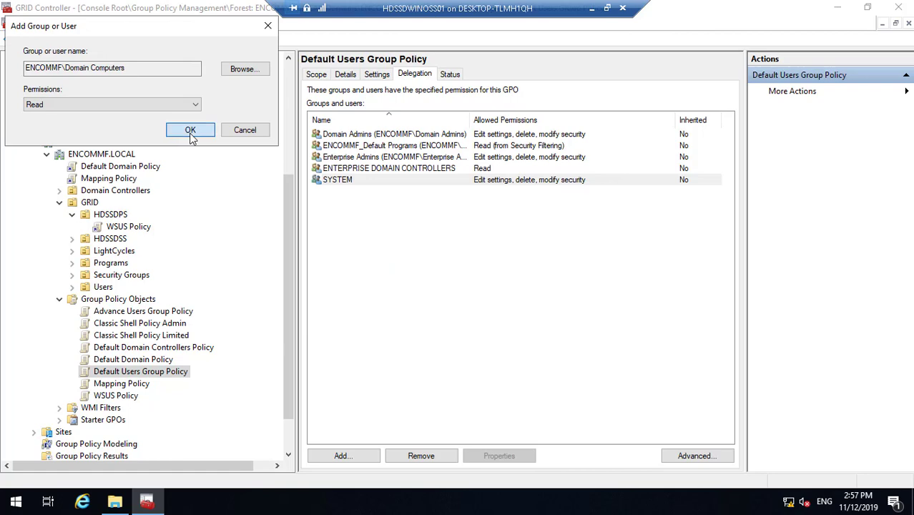
{"action": "left_click", "coordinate": [140, 385]}
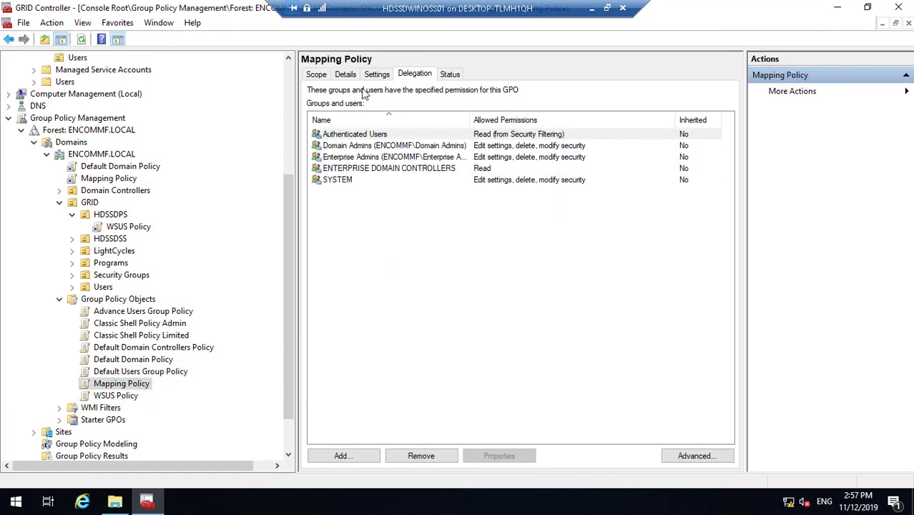
- Check the Mapping, WSUS and Default Domain Policy scopes, then edit Default Domain Policy
{"action": "left_click", "coordinate": [316, 75]}
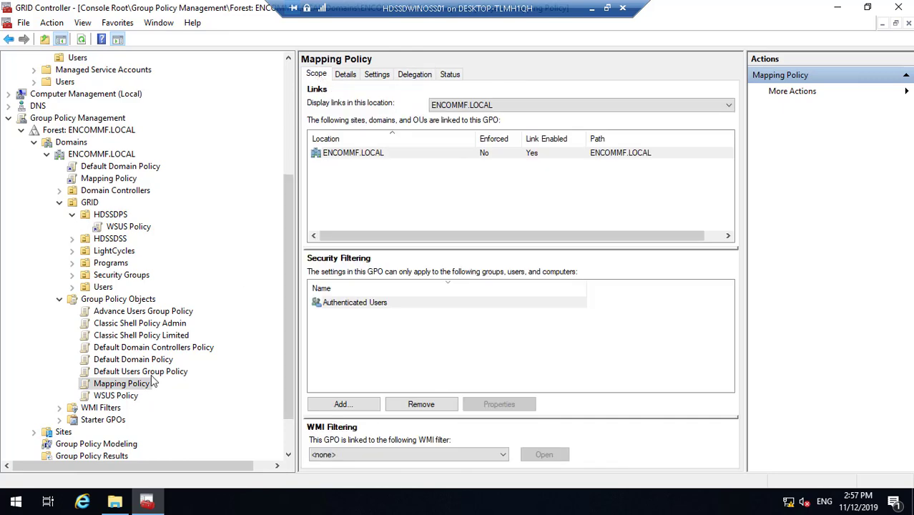
{"action": "left_click", "coordinate": [126, 398]}
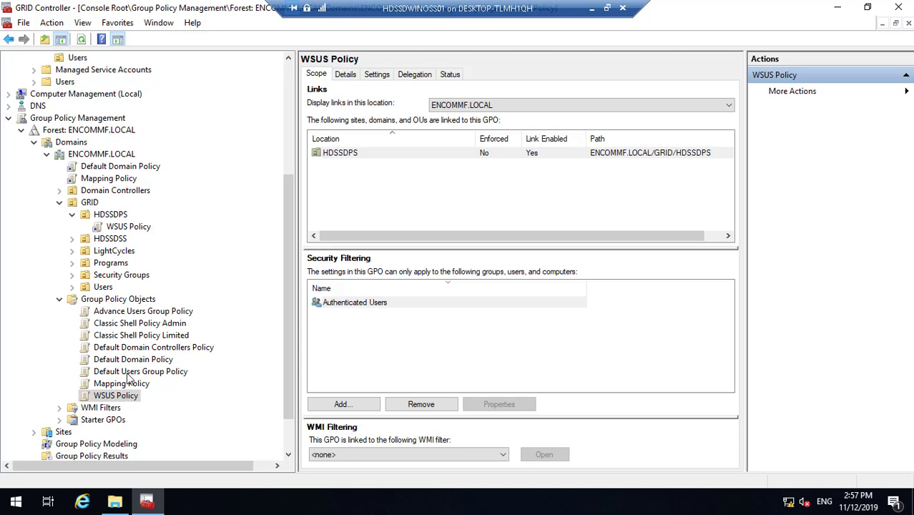
{"action": "left_click", "coordinate": [155, 362]}
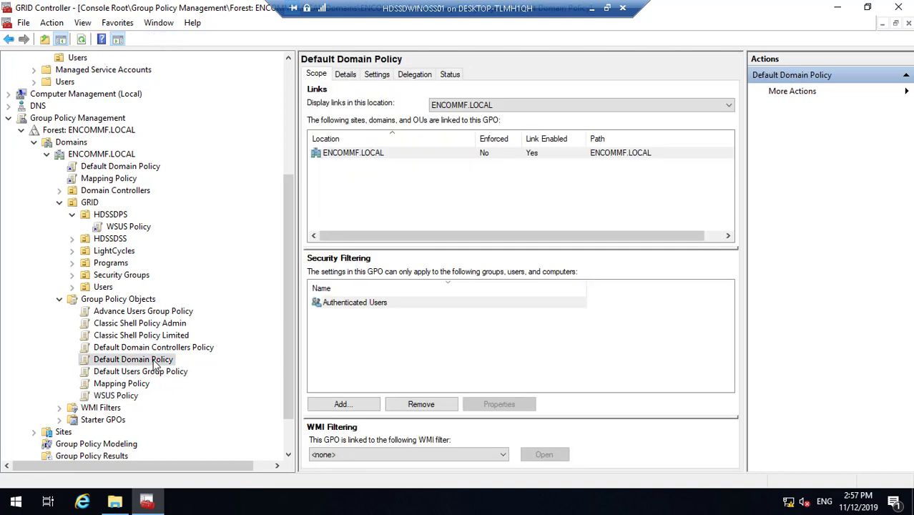
{"action": "right_click", "coordinate": [153, 362]}
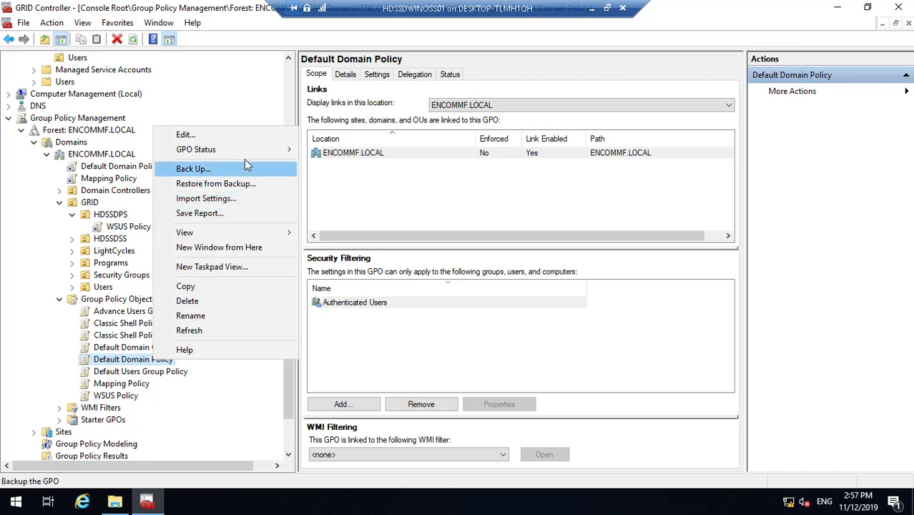
{"action": "left_click", "coordinate": [223, 138]}
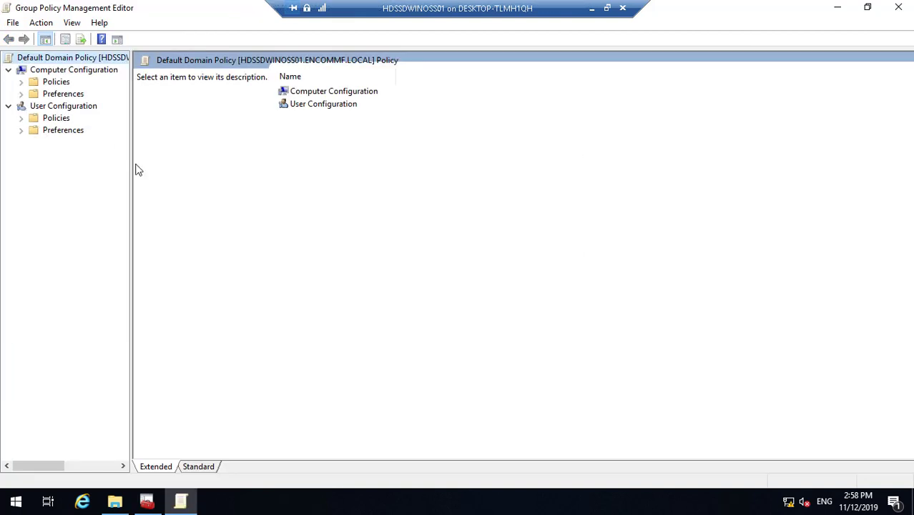
- Widen the policy tree pane, expand User Configuration Policies and Administrative Templates, and dismiss the namespace warning
{"action": "left_click_drag", "start_coordinate": [132, 168], "coordinate": [318, 185]}
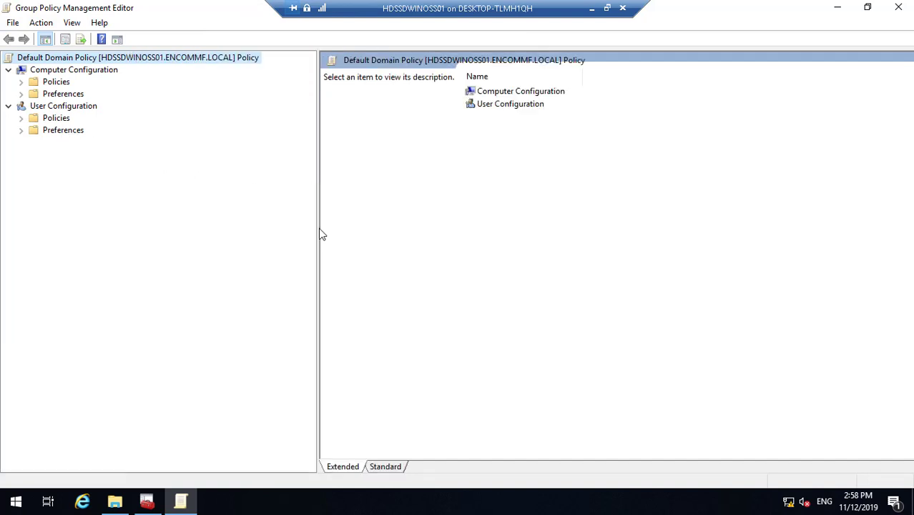
{"action": "left_click_drag", "start_coordinate": [318, 228], "coordinate": [279, 237]}
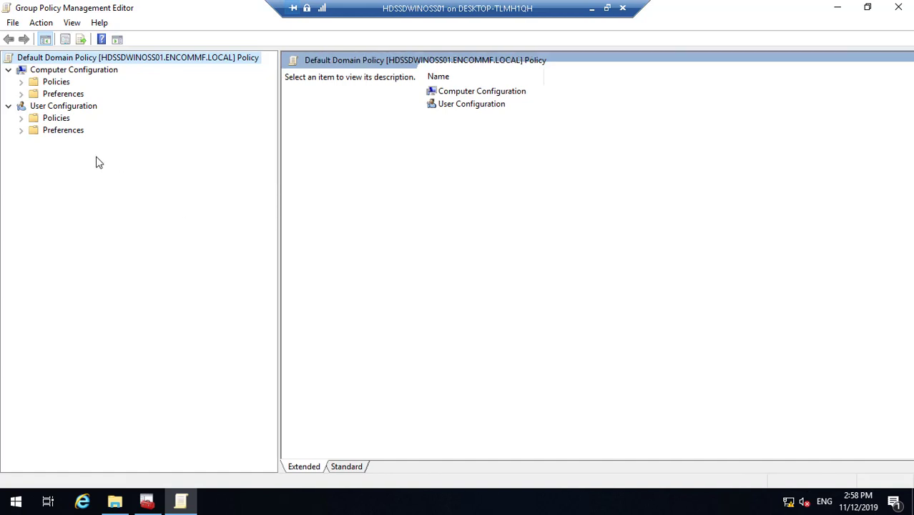
{"action": "left_click", "coordinate": [21, 119]}
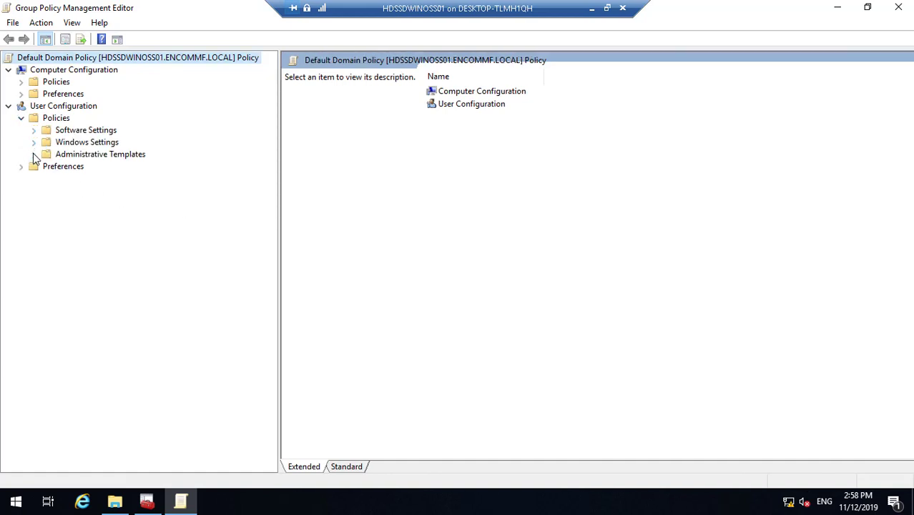
{"action": "left_click", "coordinate": [33, 154]}
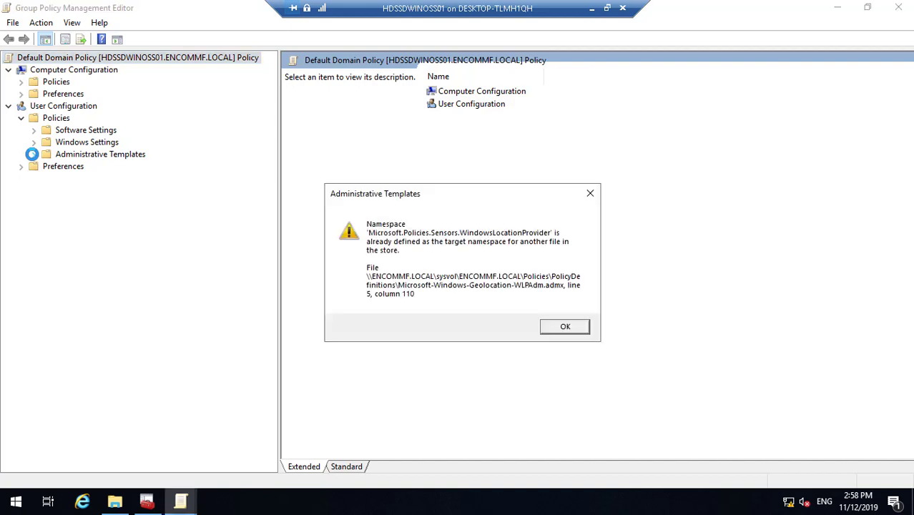
{"action": "left_click", "coordinate": [565, 327]}
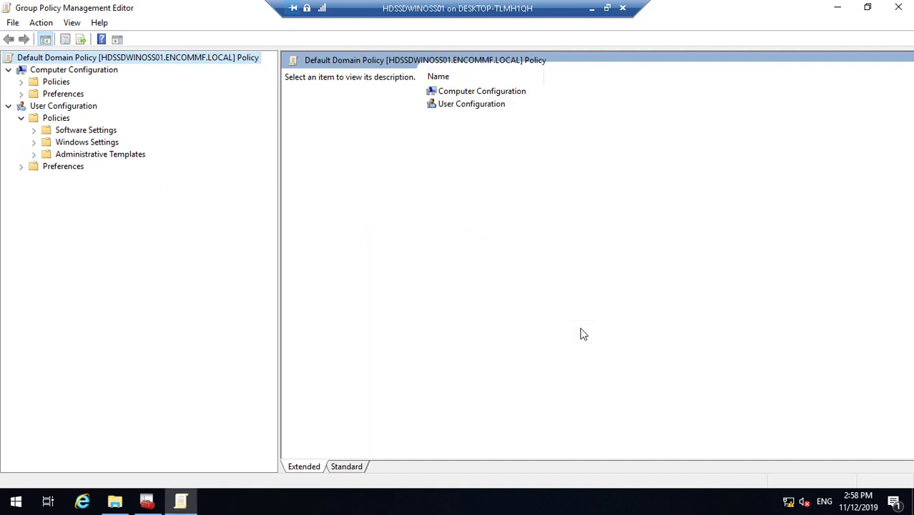
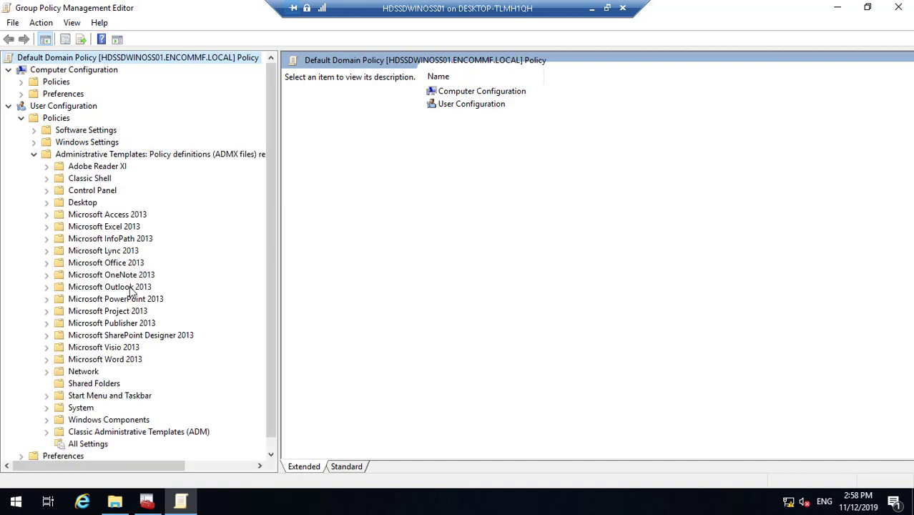
- Open the Force specific screen saver policy under User Configuration's Control Panel > Personalization
{"action": "left_click", "coordinate": [48, 191]}
{"action": "left_click", "coordinate": [99, 217]}
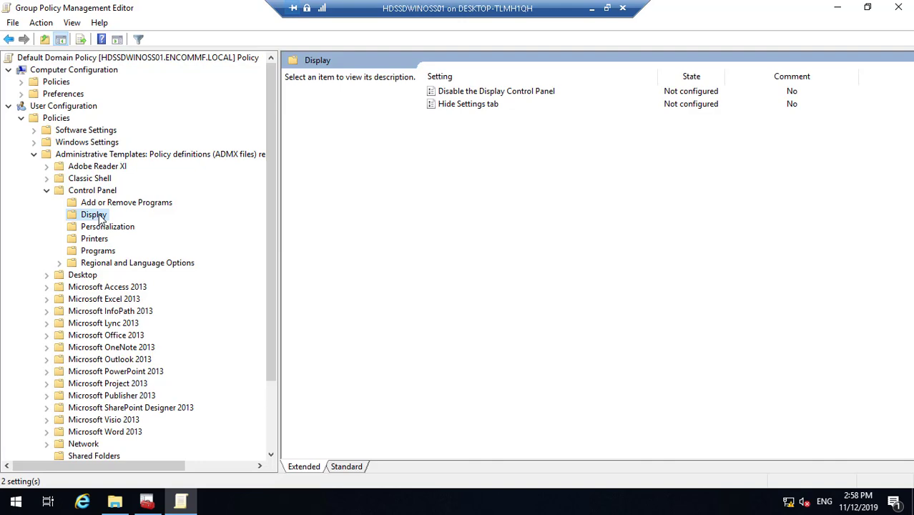
{"action": "left_click", "coordinate": [108, 228]}
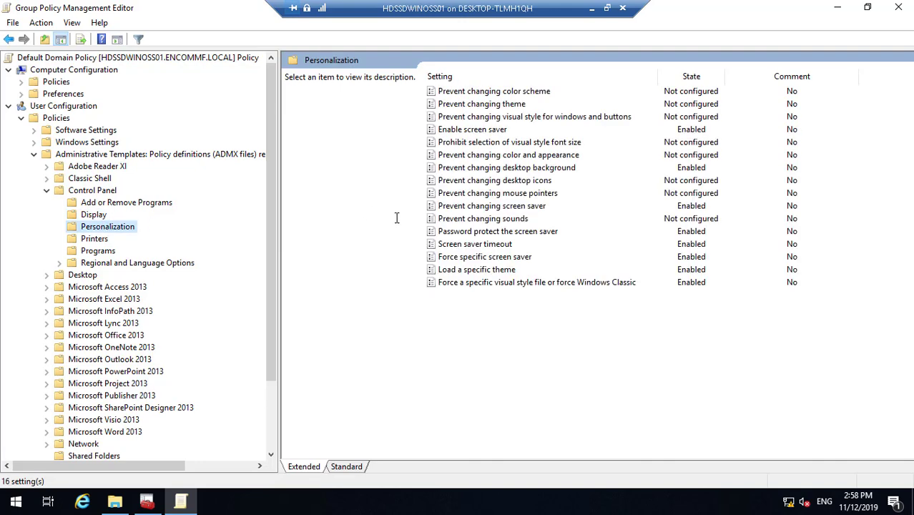
{"action": "left_click", "coordinate": [472, 136]}
{"action": "left_click", "coordinate": [513, 259]}
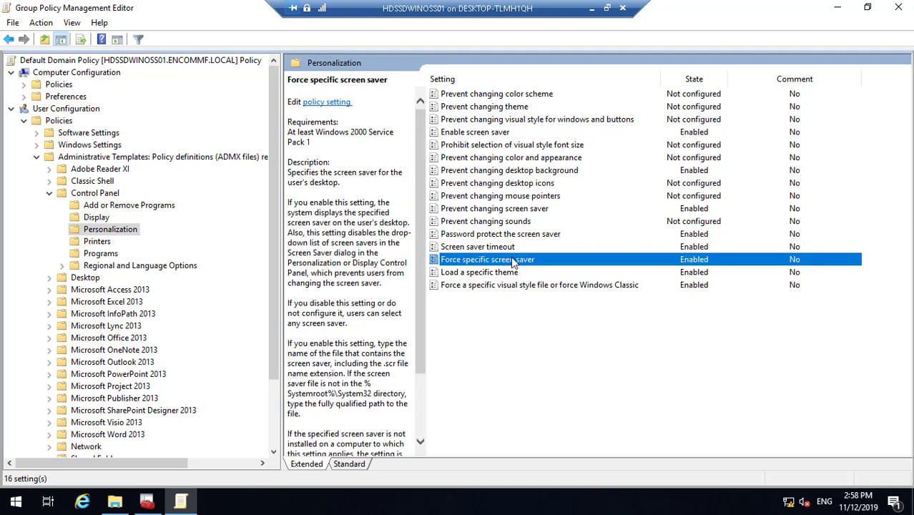
{"action": "double_click", "coordinate": [511, 258]}
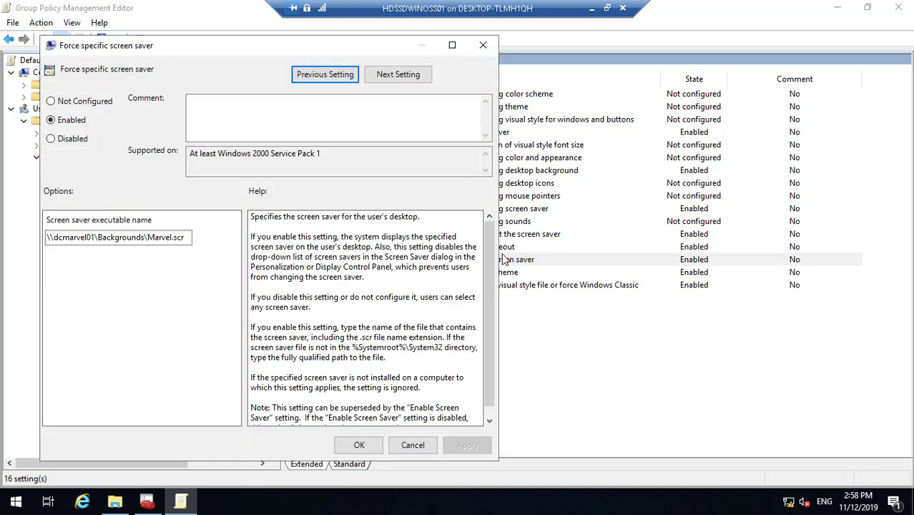
- Hide all windows to reveal the remote server's desktop
{"action": "left_click", "coordinate": [592, 9]}
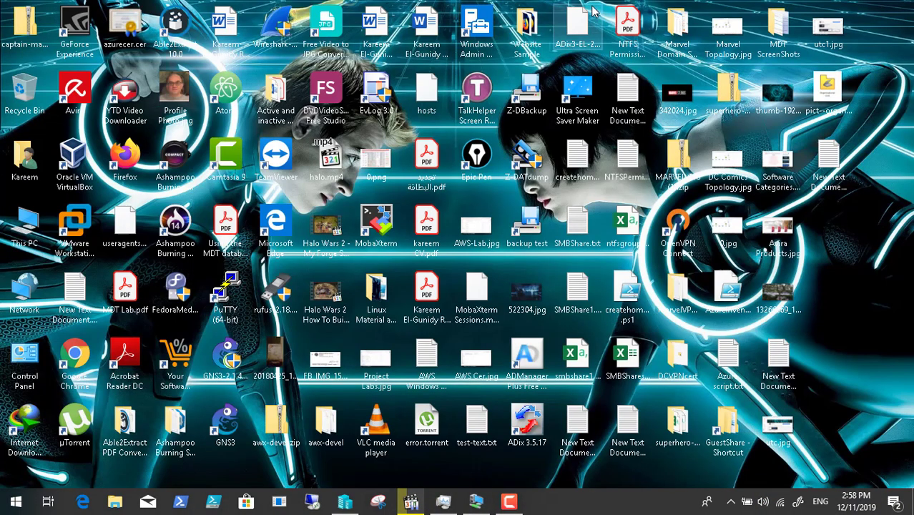
{"action": "left_click", "coordinate": [476, 503]}
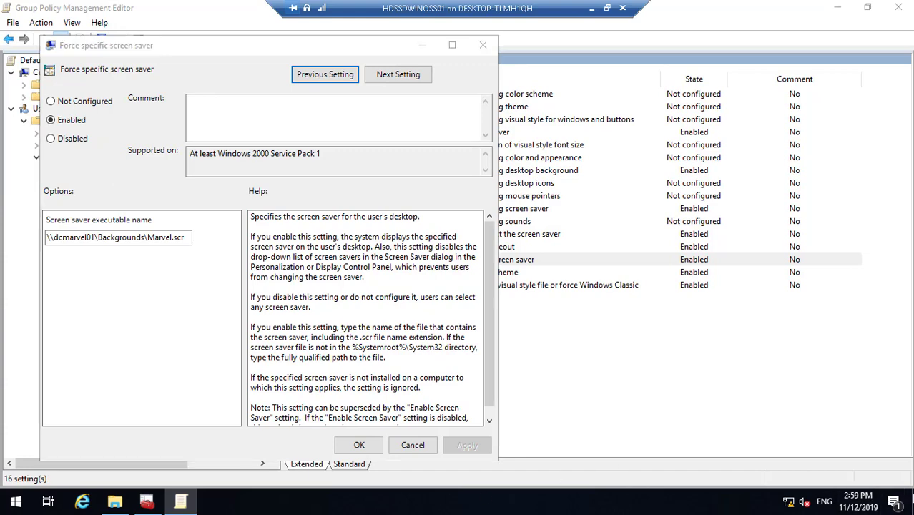
{"action": "left_click", "coordinate": [912, 499]}
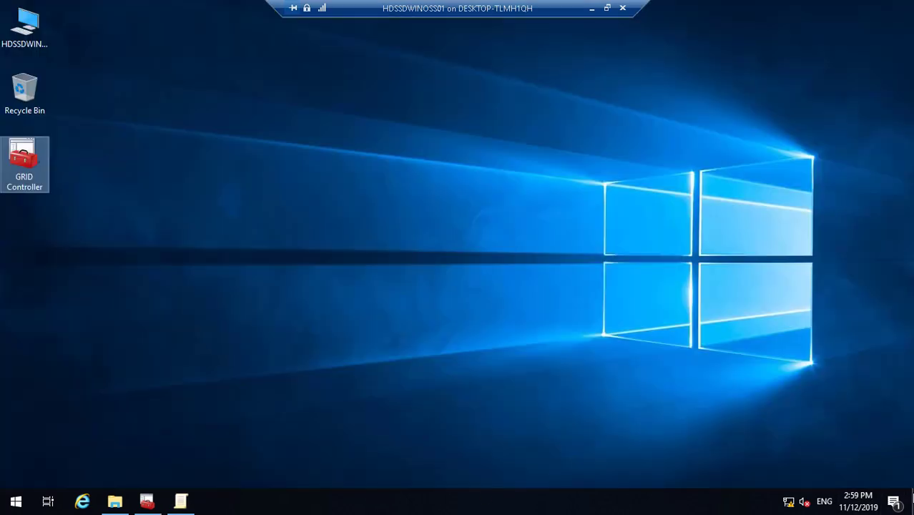
- Browse to D:\TronLab\DCDomain\Backgrounds to review the Tron files, then close Explorer
{"action": "double_click", "coordinate": [21, 29]}
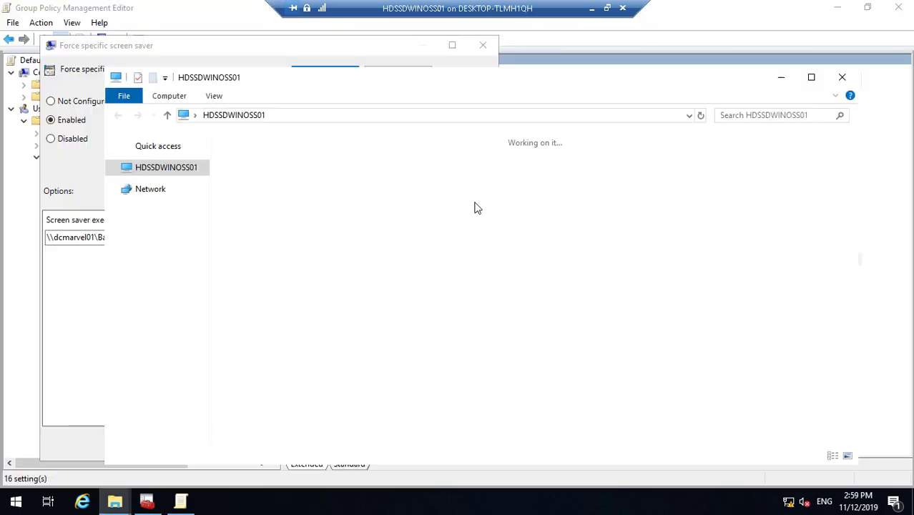
{"action": "double_click", "coordinate": [605, 307]}
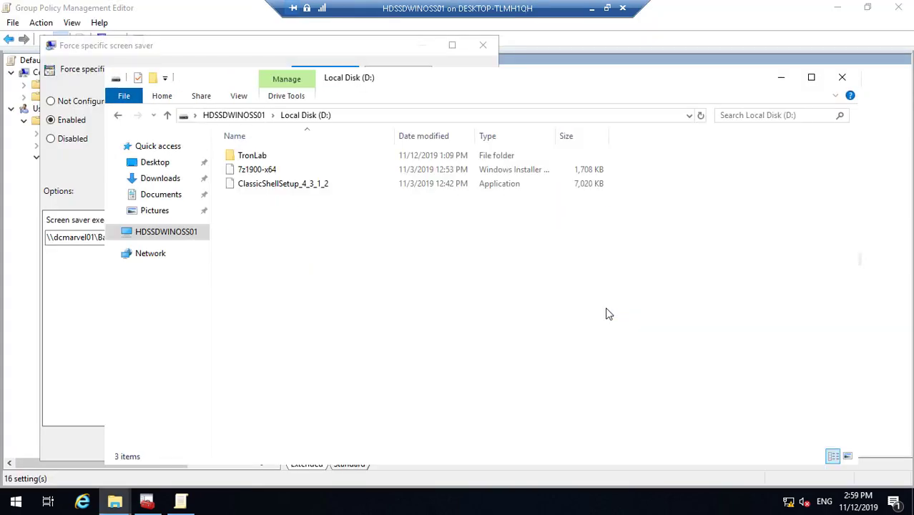
{"action": "left_click", "coordinate": [280, 159]}
{"action": "double_click", "coordinate": [278, 157]}
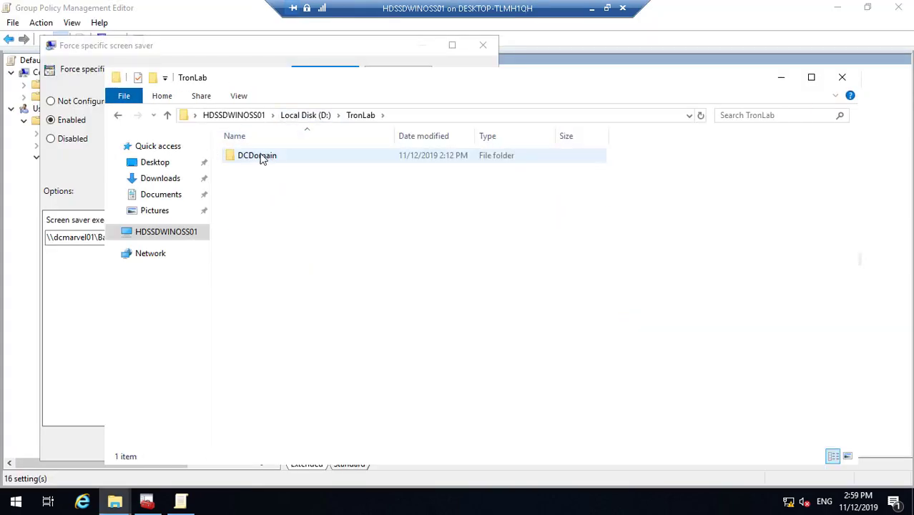
{"action": "double_click", "coordinate": [261, 158]}
{"action": "left_click", "coordinate": [276, 159]}
{"action": "double_click", "coordinate": [276, 158]}
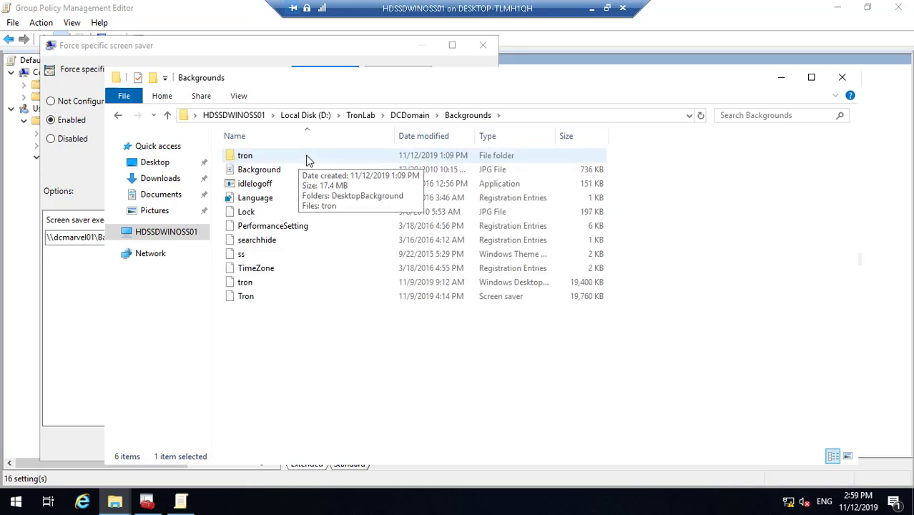
{"action": "left_click", "coordinate": [479, 184]}
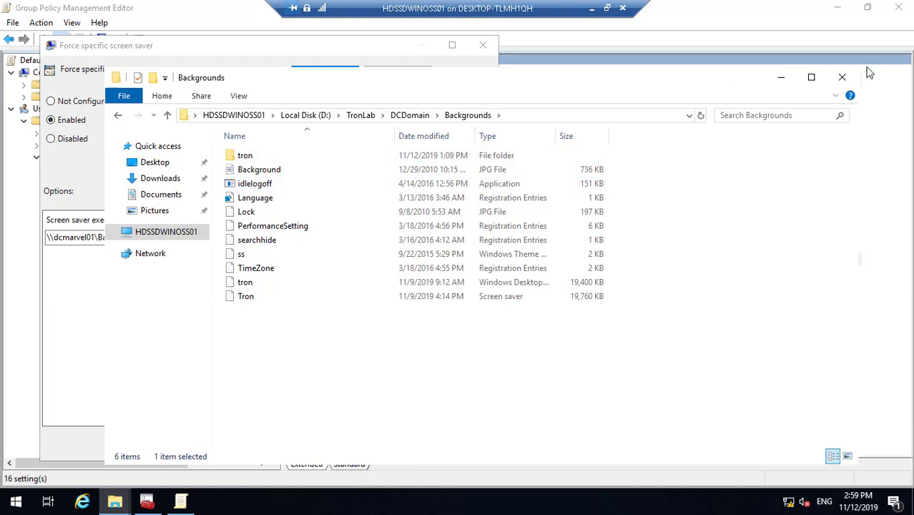
{"action": "left_click", "coordinate": [842, 77]}
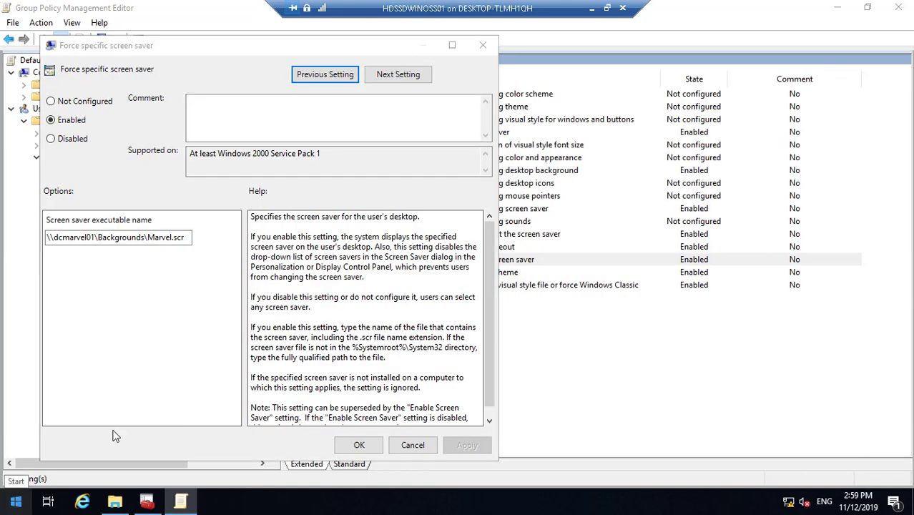
- Open the \\hdssdwinoss01\Backgrounds\ network share from the Run box
{"action": "key", "text": "super"}
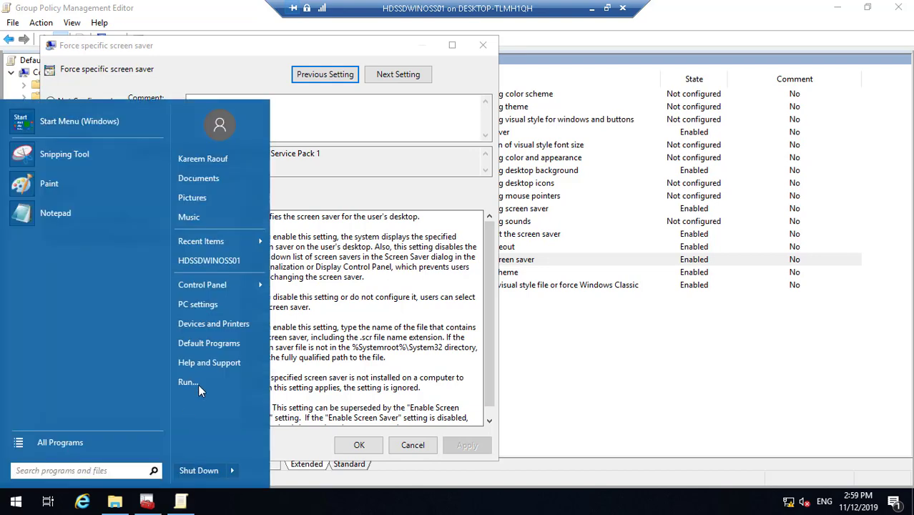
{"action": "left_click", "coordinate": [200, 384]}
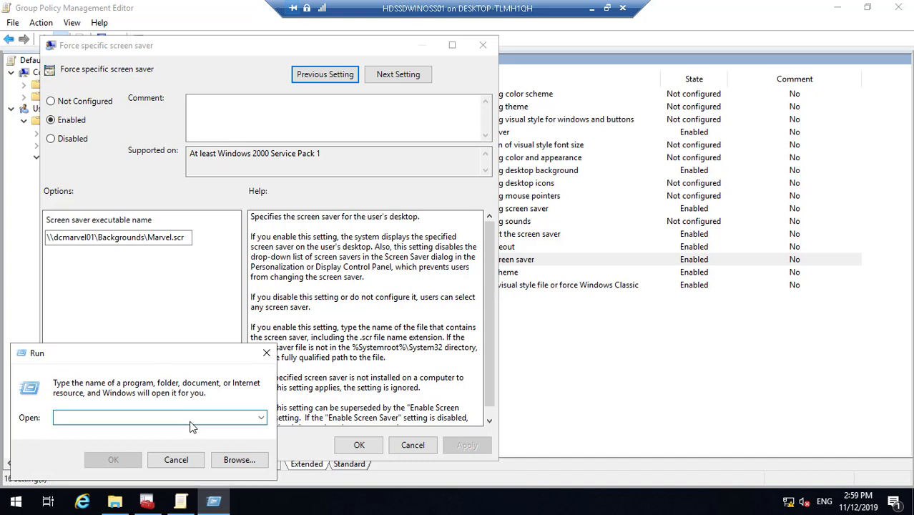
{"action": "type", "text": "hd"}
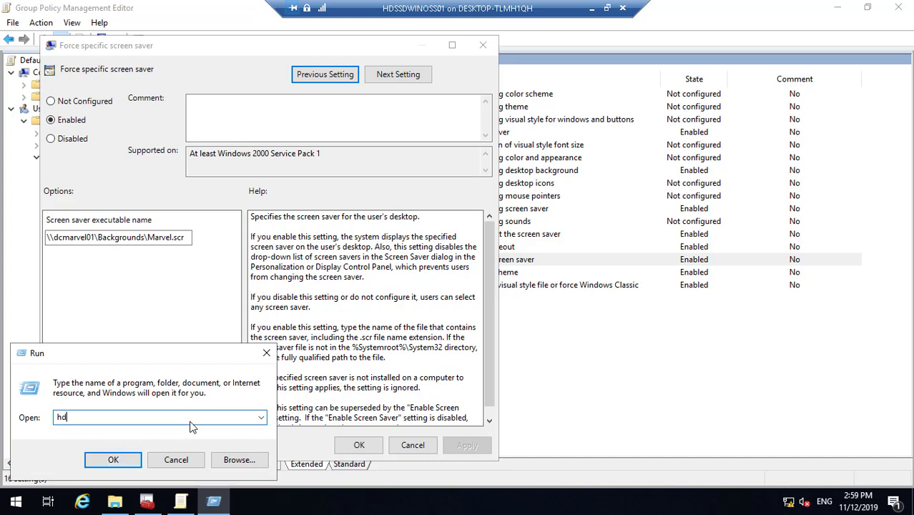
{"action": "type", "text": "ssdwinoss01"}
{"action": "key", "text": "Home"}
{"action": "type", "text": "\\\\"}
{"action": "type", "text": "\\"}
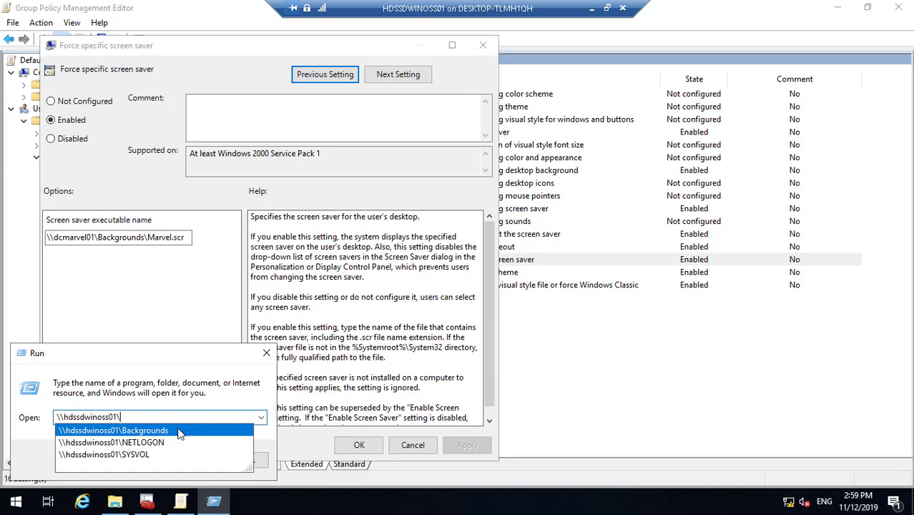
{"action": "left_click", "coordinate": [179, 431]}
{"action": "left_click", "coordinate": [172, 418]}
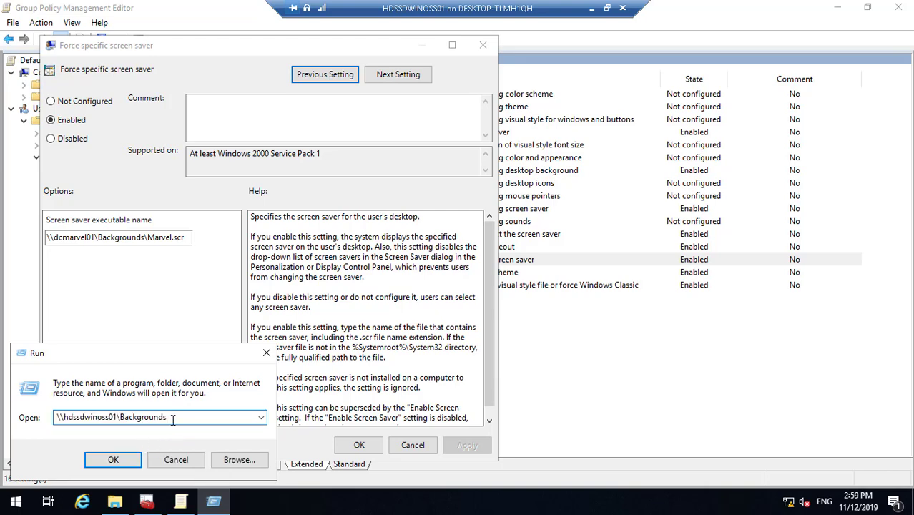
{"action": "type", "text": "\\"}
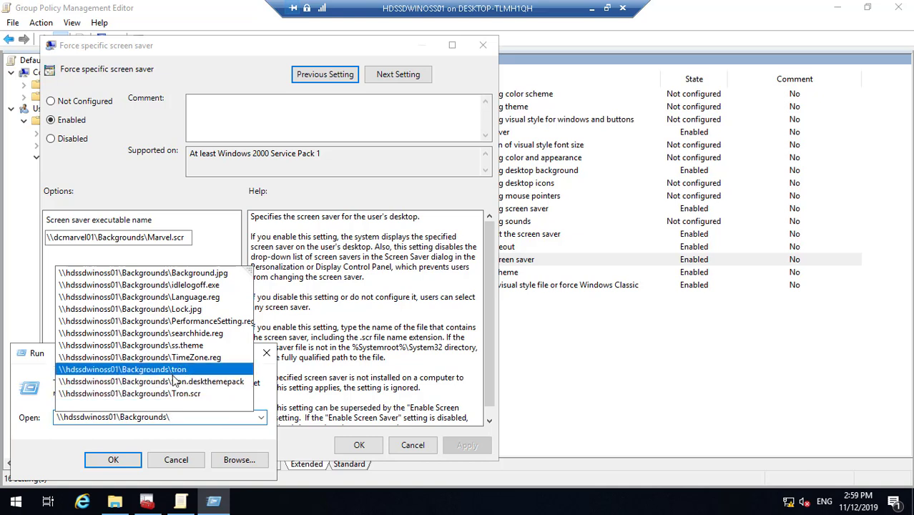
{"action": "left_click", "coordinate": [128, 458]}
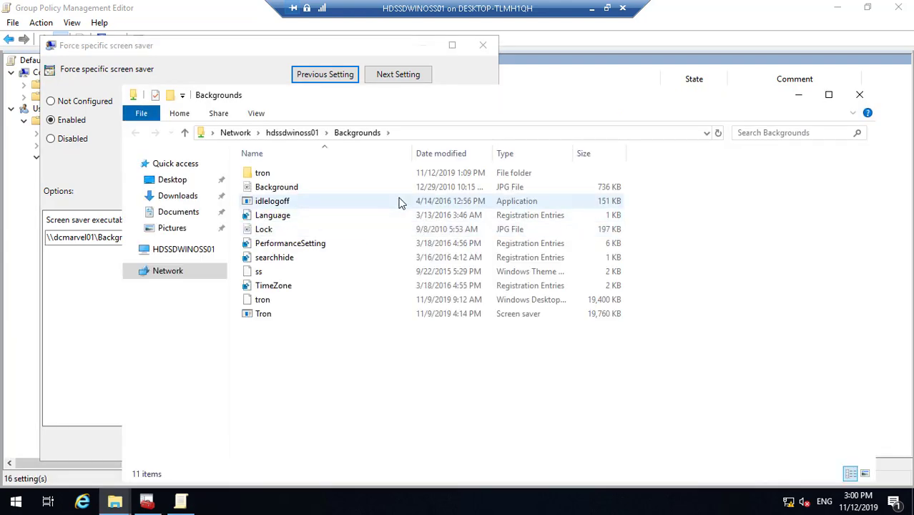
- Copy the Backgrounds share path from the address bar and minimize Explorer
{"action": "left_click", "coordinate": [425, 134]}
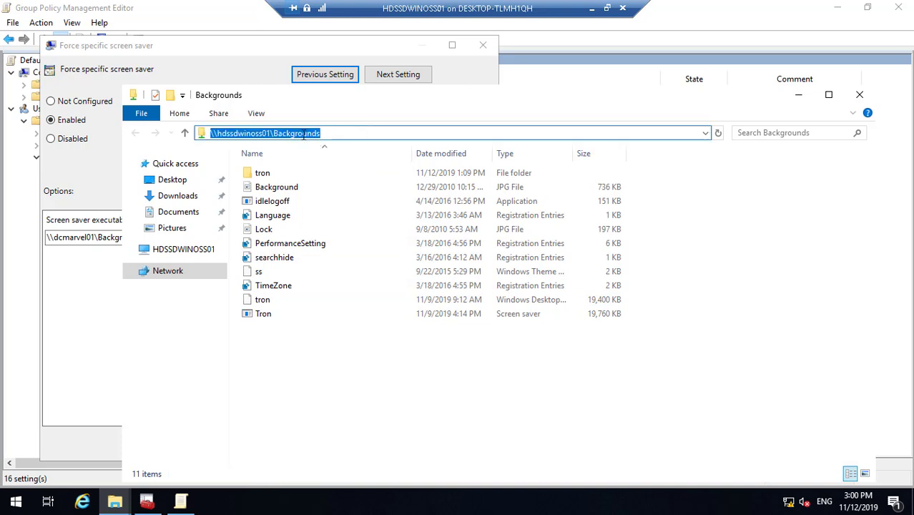
{"action": "right_click", "coordinate": [304, 134]}
{"action": "left_click", "coordinate": [333, 180]}
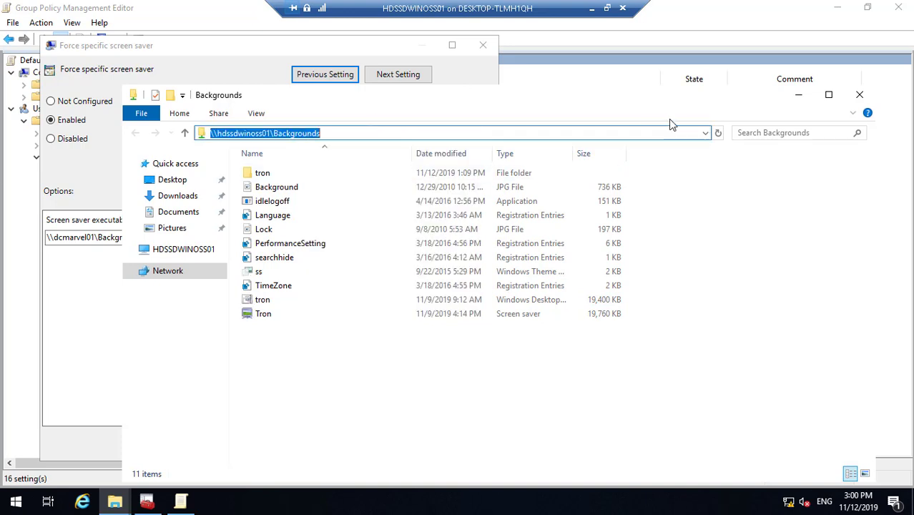
{"action": "left_click", "coordinate": [798, 94]}
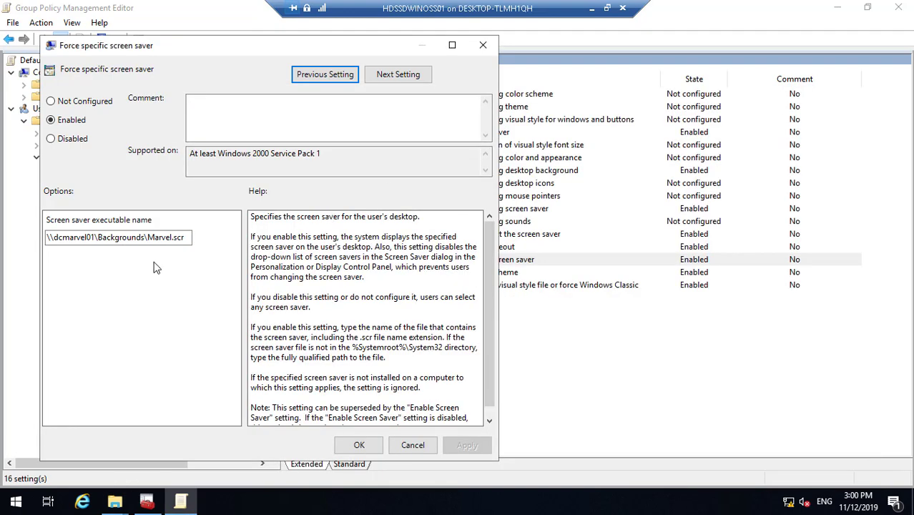
- Change the screen saver path to \\hdssdwinoss01\Backgrounds\Tron.scr, apply and close
{"action": "left_click", "coordinate": [146, 238]}
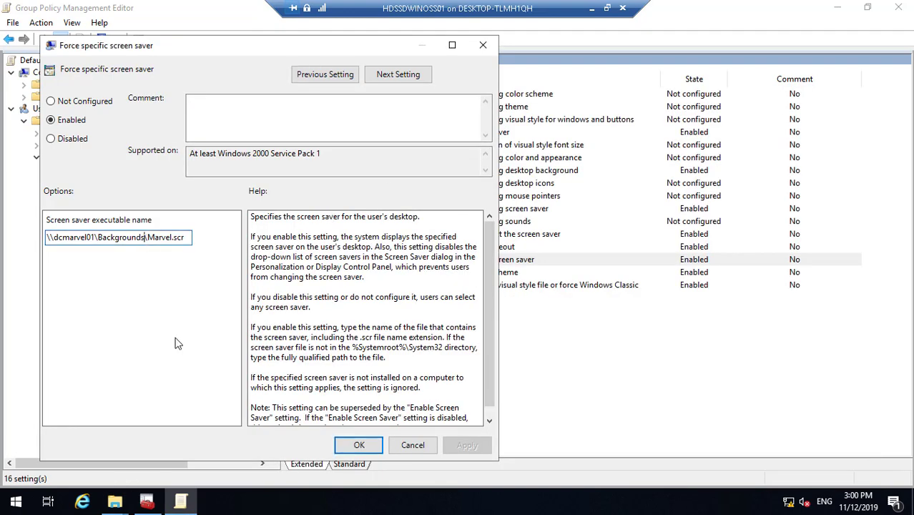
{"action": "key", "text": "BackSpace"}
{"action": "key", "text": "BackSpace"}
{"action": "key", "text": "BackSpace"}
{"action": "key", "text": "BackSpace"}
{"action": "key", "text": "BackSpace"}
{"action": "key", "text": "BackSpace"}
{"action": "key", "text": "BackSpace"}
{"action": "key", "text": "BackSpace"}
{"action": "key", "text": "BackSpace"}
{"action": "key", "text": "BackSpace"}
{"action": "key", "text": "BackSpace"}
{"action": "key", "text": "BackSpace"}
{"action": "key", "text": "BackSpace"}
{"action": "key", "text": "BackSpace"}
{"action": "key", "text": "BackSpace"}
{"action": "key", "text": "BackSpace"}
{"action": "key", "text": "BackSpace"}
{"action": "key", "text": "BackSpace"}
{"action": "key", "text": "BackSpace"}
{"action": "key", "text": "BackSpace"}
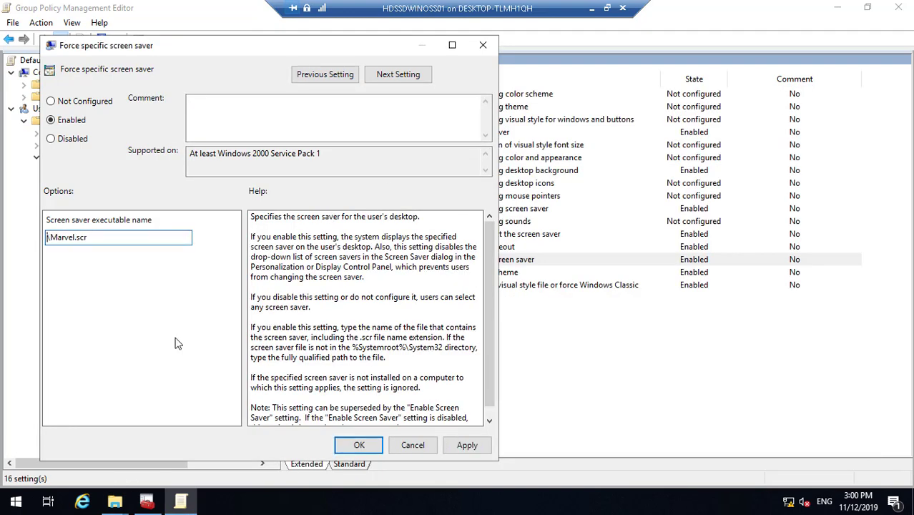
{"action": "key", "text": "ctrl+v"}
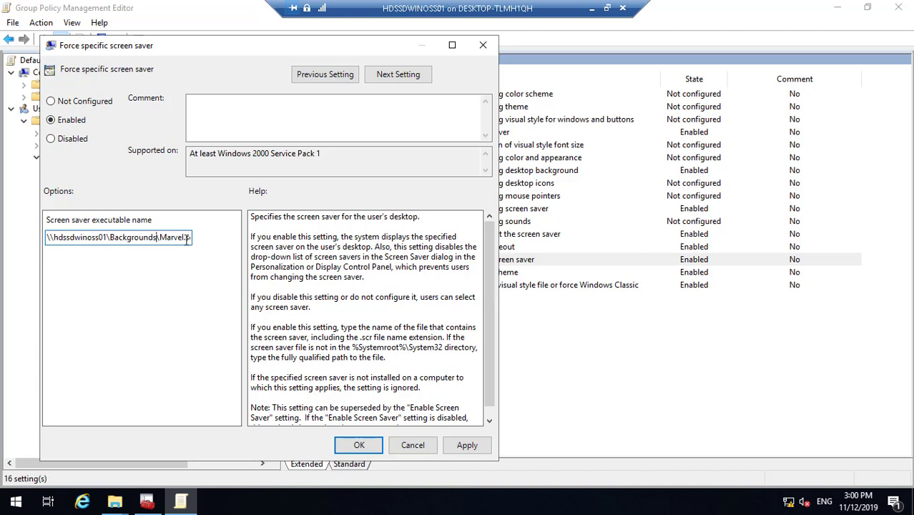
{"action": "key", "text": "Left"}
{"action": "key", "text": "Left"}
{"action": "key", "text": "Left"}
{"action": "key", "text": "Left"}
{"action": "key", "text": "BackSpace"}
{"action": "type", "text": "T"}
{"action": "key", "text": "Right"}
{"action": "key", "text": "Right"}
{"action": "key", "text": "Right"}
{"action": "key", "text": "Right"}
{"action": "key", "text": "BackSpace"}
{"action": "key", "text": "BackSpace"}
{"action": "key", "text": "BackSpace"}
{"action": "key", "text": "BackSpace"}
{"action": "key", "text": "BackSpace"}
{"action": "type", "text": "ron"}
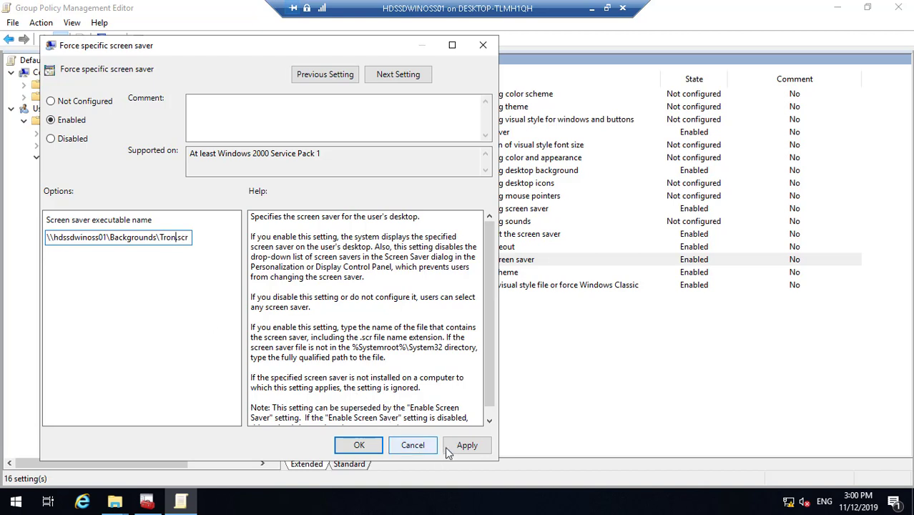
{"action": "key", "text": "End"}
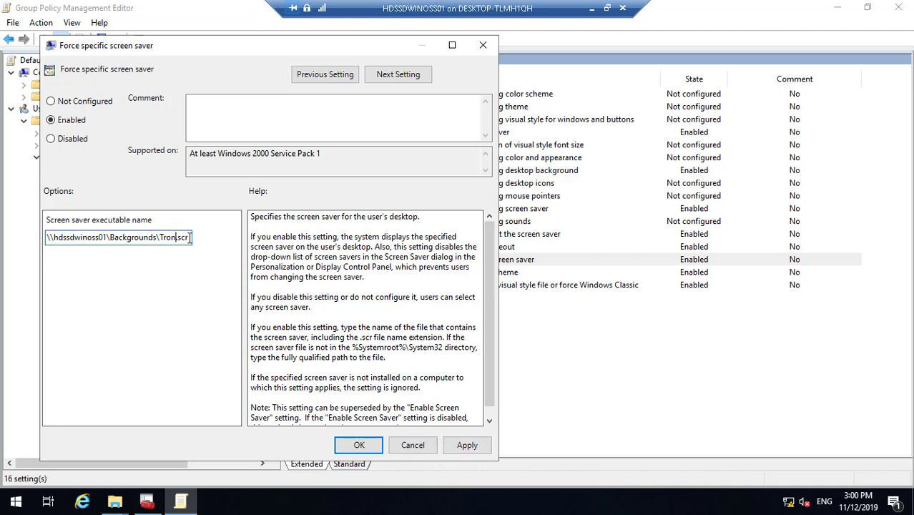
{"action": "left_click", "coordinate": [469, 446]}
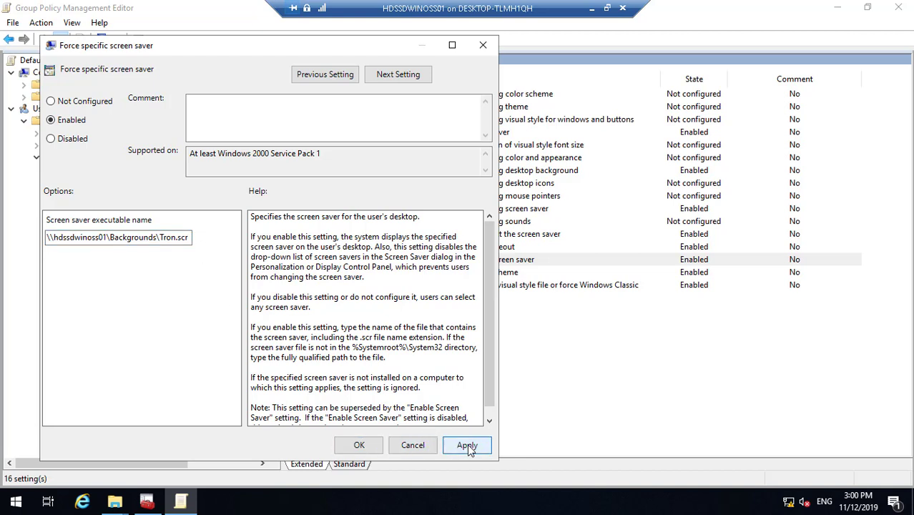
{"action": "left_click", "coordinate": [358, 446]}
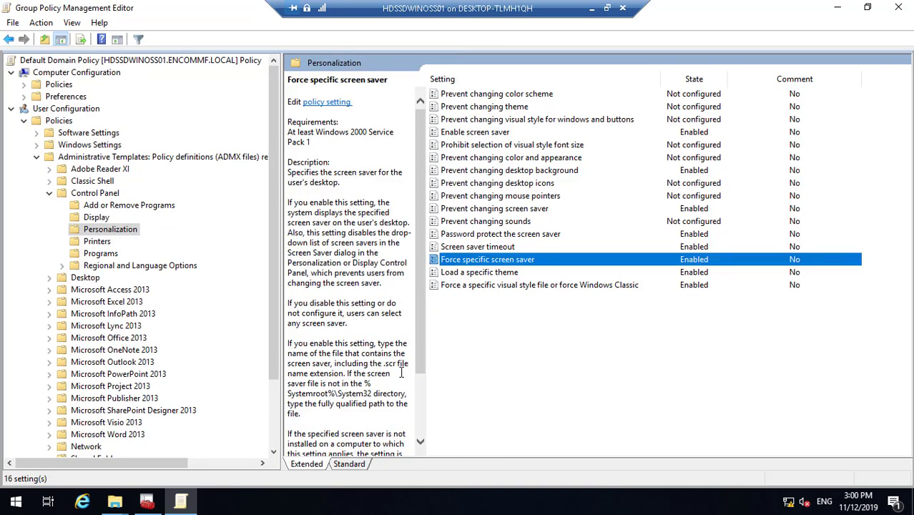
- Open Load a specific theme and replace the dcmarvel01 path with \\hdssdwinoss01\Backgrounds\Tron\
{"action": "left_click", "coordinate": [476, 275]}
{"action": "double_click", "coordinate": [476, 275]}
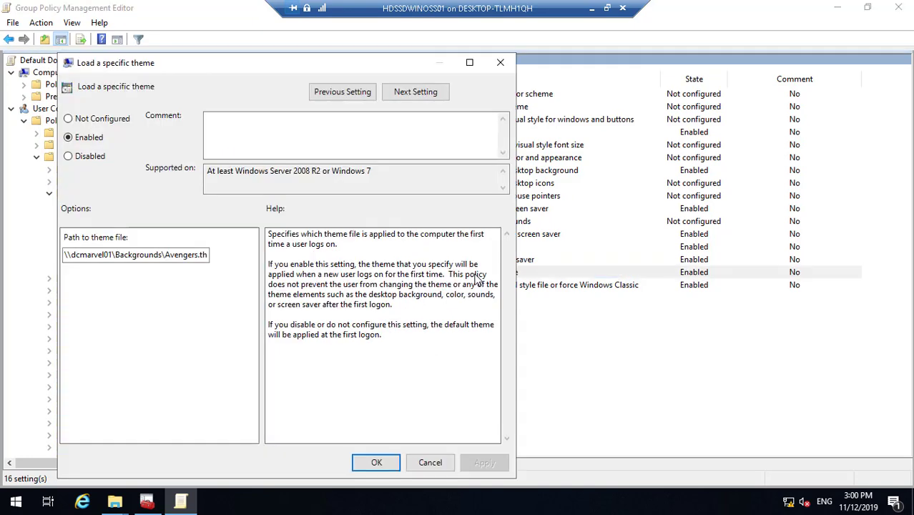
{"action": "left_click", "coordinate": [163, 254]}
{"action": "key", "text": "BackSpace"}
{"action": "key", "text": "BackSpace"}
{"action": "key", "text": "BackSpace"}
{"action": "key", "text": "BackSpace"}
{"action": "key", "text": "BackSpace"}
{"action": "key", "text": "BackSpace"}
{"action": "key", "text": "BackSpace"}
{"action": "key", "text": "BackSpace"}
{"action": "key", "text": "BackSpace"}
{"action": "key", "text": "BackSpace"}
{"action": "key", "text": "BackSpace"}
{"action": "key", "text": "BackSpace"}
{"action": "key", "text": "BackSpace"}
{"action": "key", "text": "BackSpace"}
{"action": "key", "text": "BackSpace"}
{"action": "key", "text": "BackSpace"}
{"action": "key", "text": "BackSpace"}
{"action": "key", "text": "BackSpace"}
{"action": "key", "text": "BackSpace"}
{"action": "key", "text": "BackSpace"}
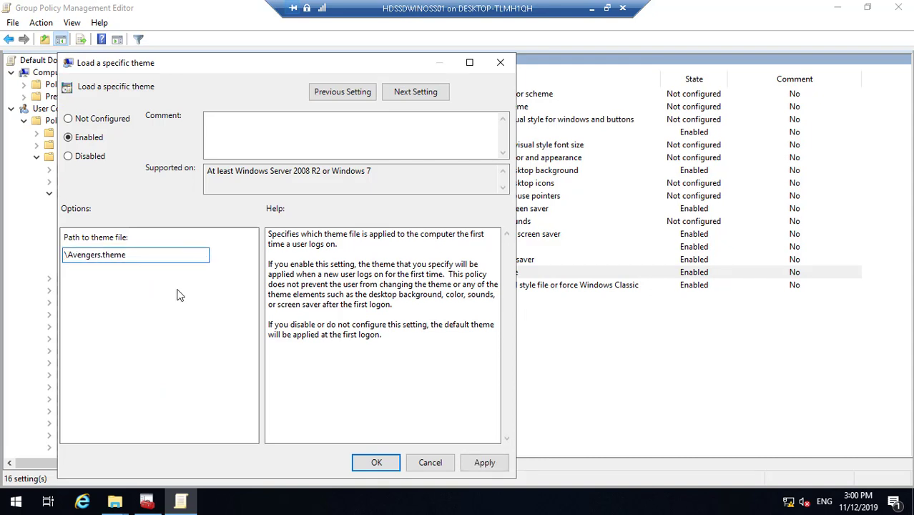
{"action": "key", "text": "ctrl+v"}
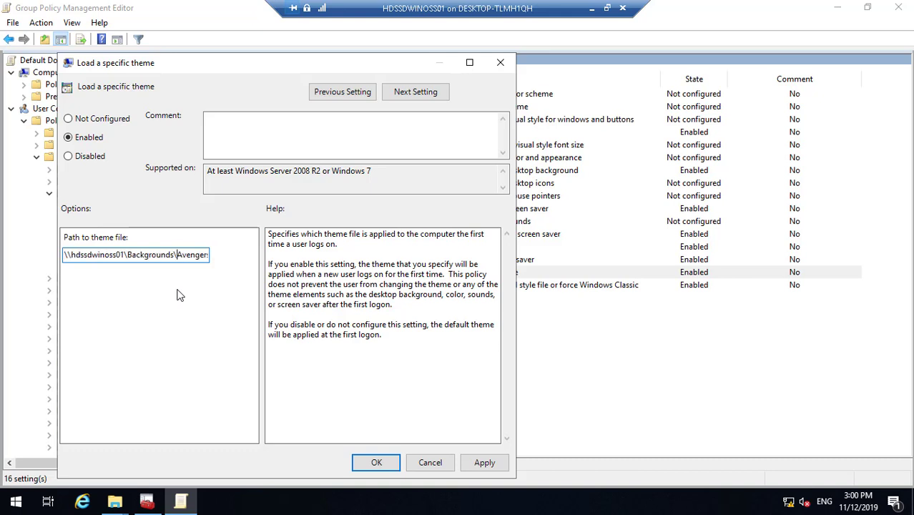
{"action": "type", "text": "Tron\\"}
{"action": "key", "text": "End"}
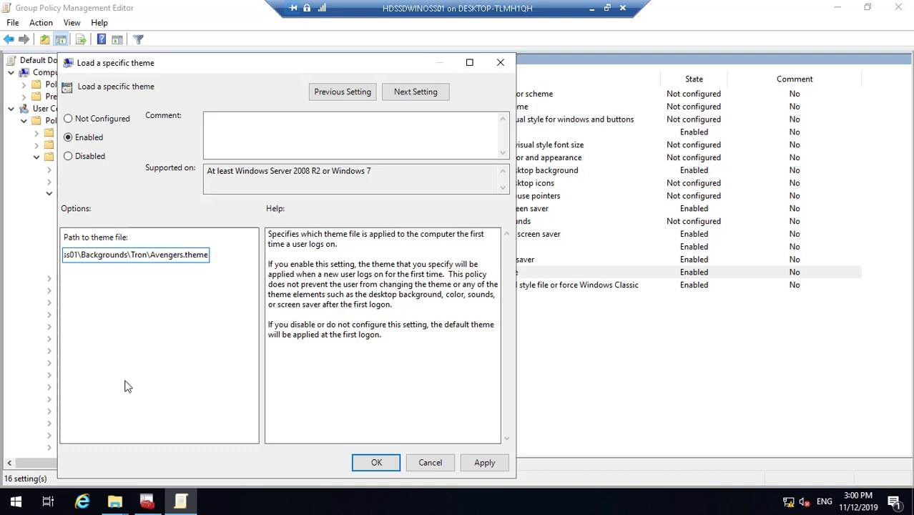
- Check the tron theme file name in the Backgrounds\tron folder window
{"action": "left_click", "coordinate": [115, 503]}
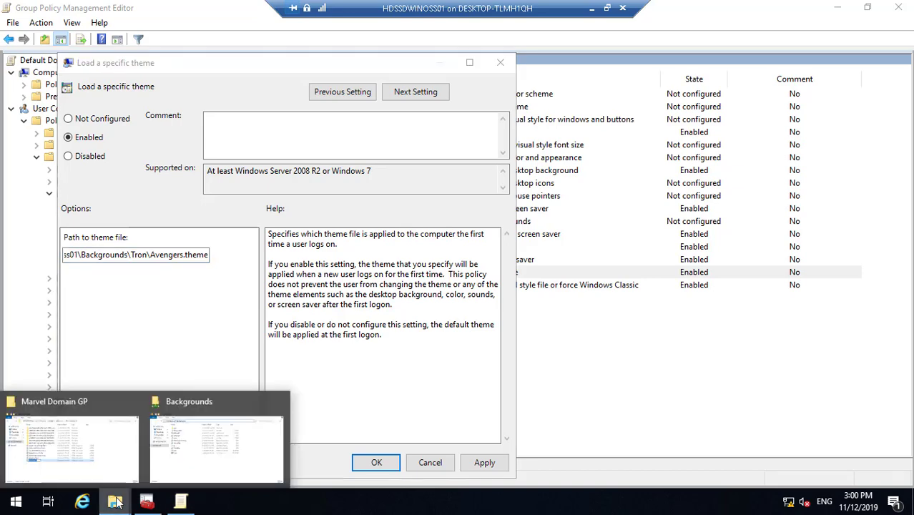
{"action": "left_click", "coordinate": [213, 452]}
{"action": "double_click", "coordinate": [286, 176]}
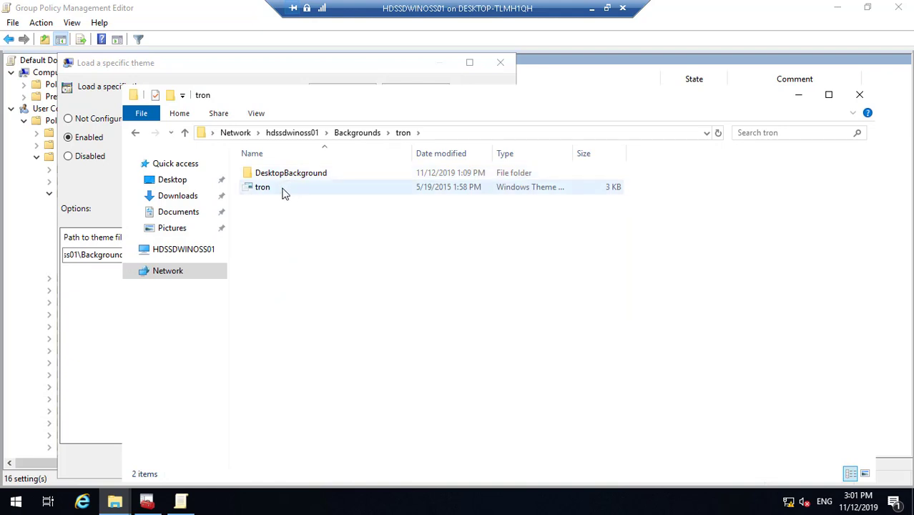
{"action": "left_click", "coordinate": [277, 192]}
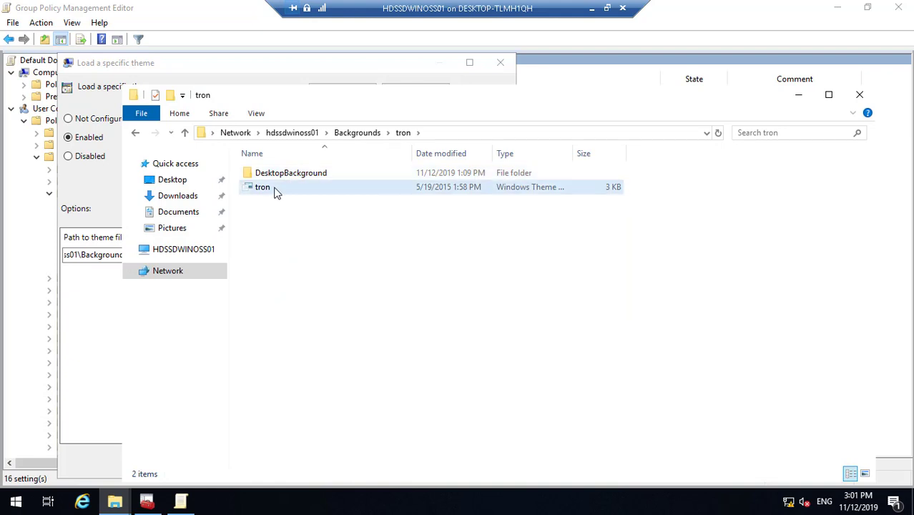
{"action": "left_click", "coordinate": [800, 97]}
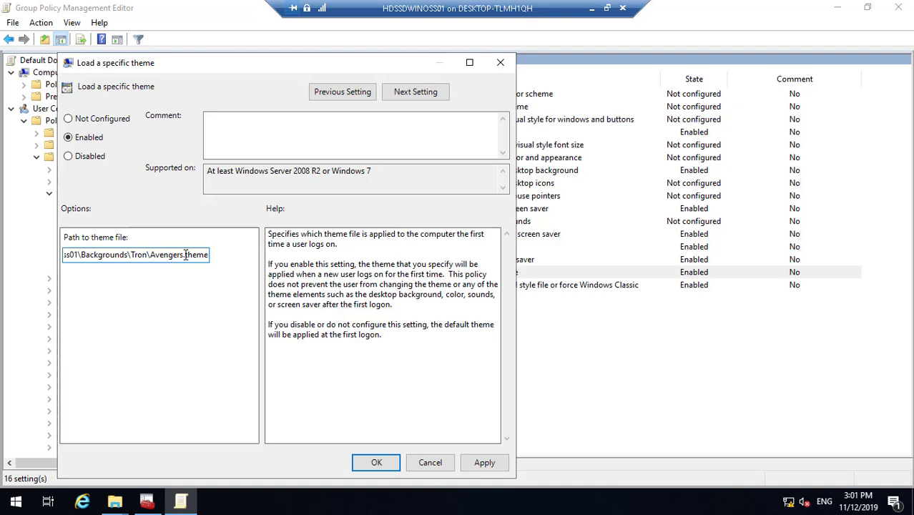
- Replace the Avengers file name with tron.theme, then apply and close the setting
{"action": "key", "text": "BackSpace"}
{"action": "key", "text": "BackSpace"}
{"action": "key", "text": "BackSpace"}
{"action": "key", "text": "BackSpace"}
{"action": "key", "text": "BackSpace"}
{"action": "key", "text": "BackSpace"}
{"action": "key", "text": "BackSpace"}
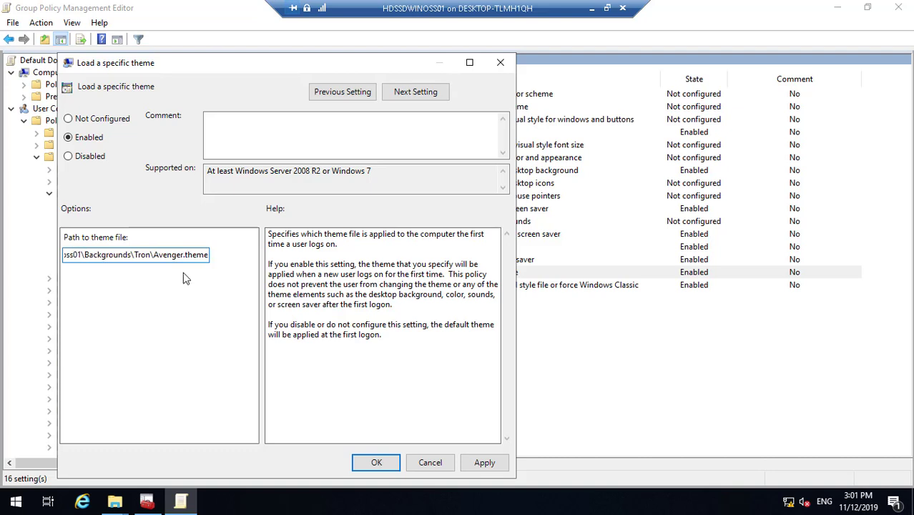
{"action": "key", "text": "BackSpace"}
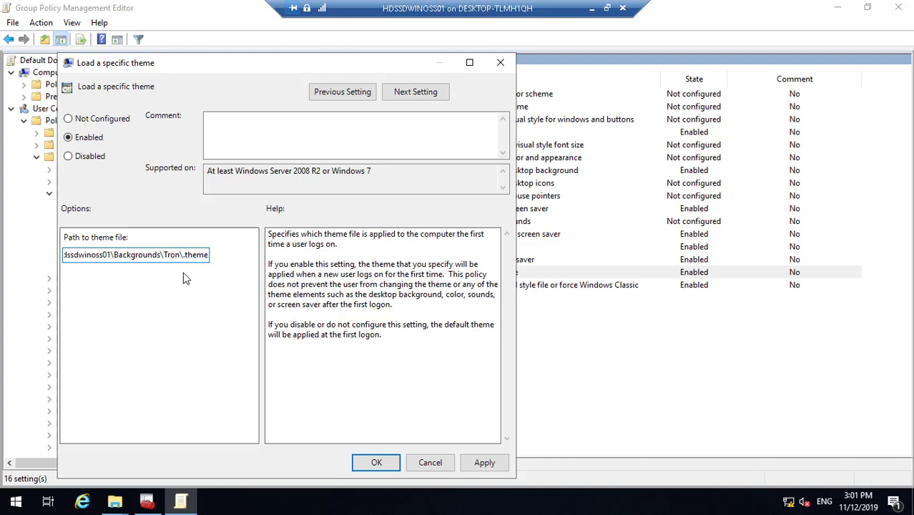
{"action": "type", "text": "tron"}
{"action": "left_click", "coordinate": [489, 462]}
{"action": "left_click", "coordinate": [377, 463]}
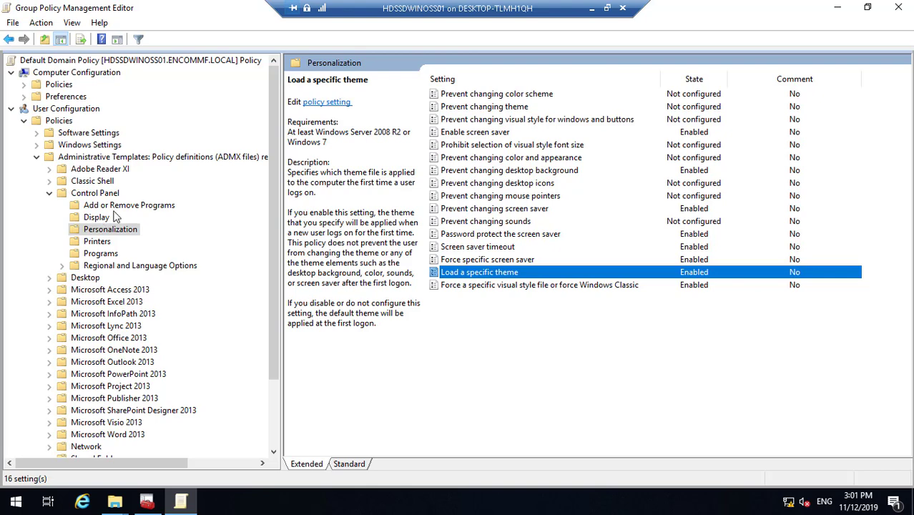
- Expand Administrative Templates > Desktop > Desktop and open the Desktop Wallpaper setting
{"action": "left_click", "coordinate": [49, 278]}
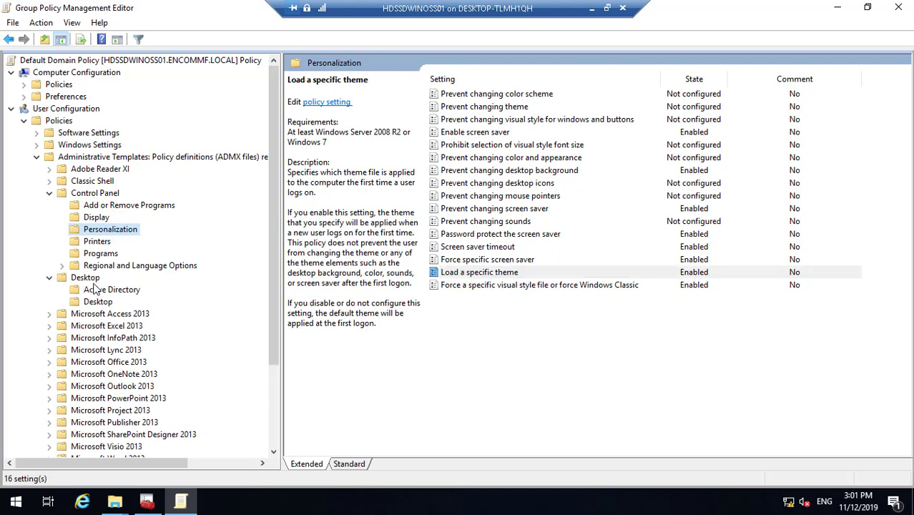
{"action": "left_click", "coordinate": [92, 280]}
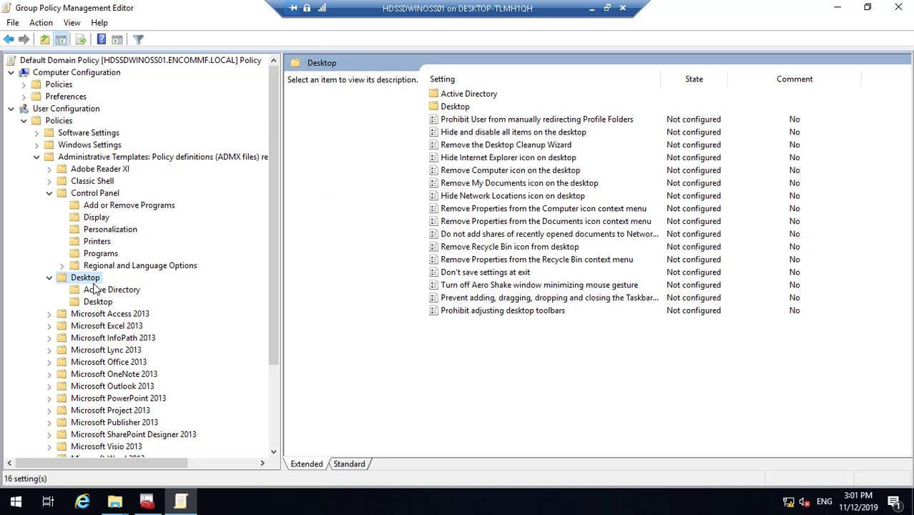
{"action": "left_click", "coordinate": [111, 292]}
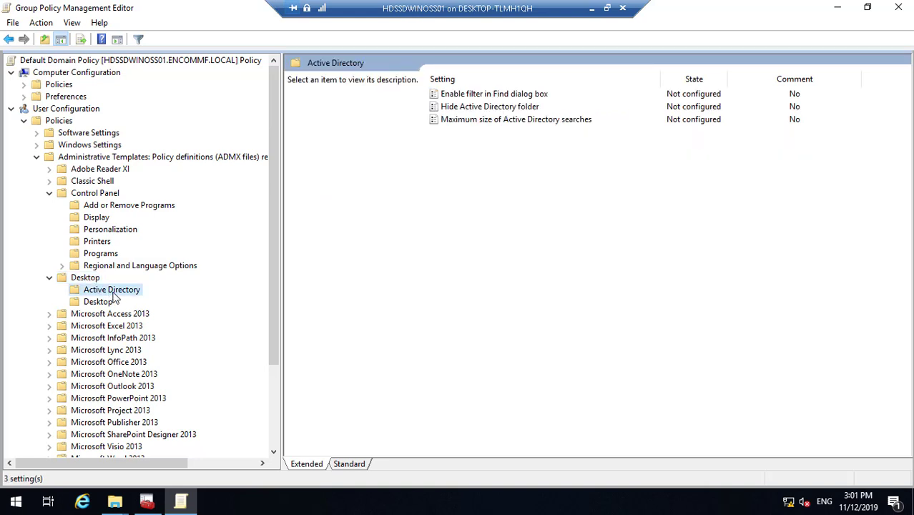
{"action": "left_click", "coordinate": [103, 303]}
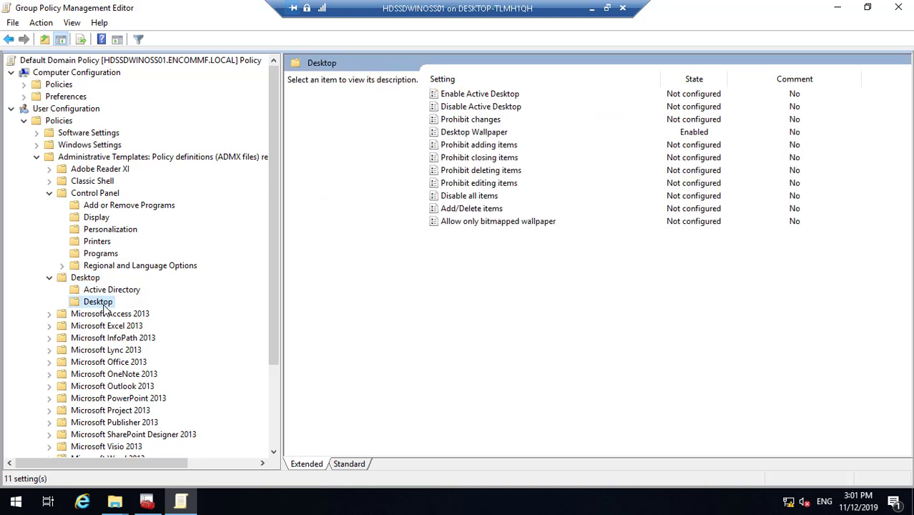
{"action": "left_click", "coordinate": [490, 133]}
{"action": "double_click", "coordinate": [489, 133]}
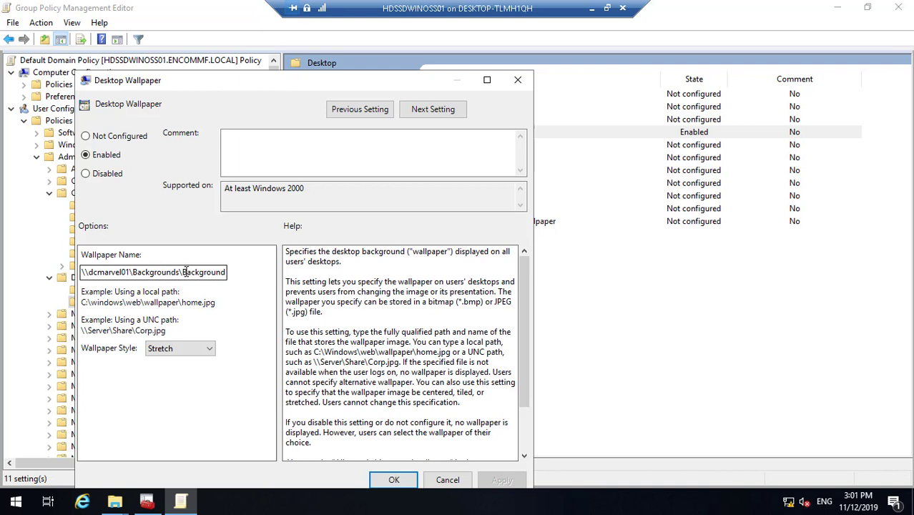
- Set the wallpaper name to \\hdssdwinoss01\Backgrounds\Background.jpg, apply and close
{"action": "left_click", "coordinate": [179, 272]}
{"action": "key", "text": "BackSpace"}
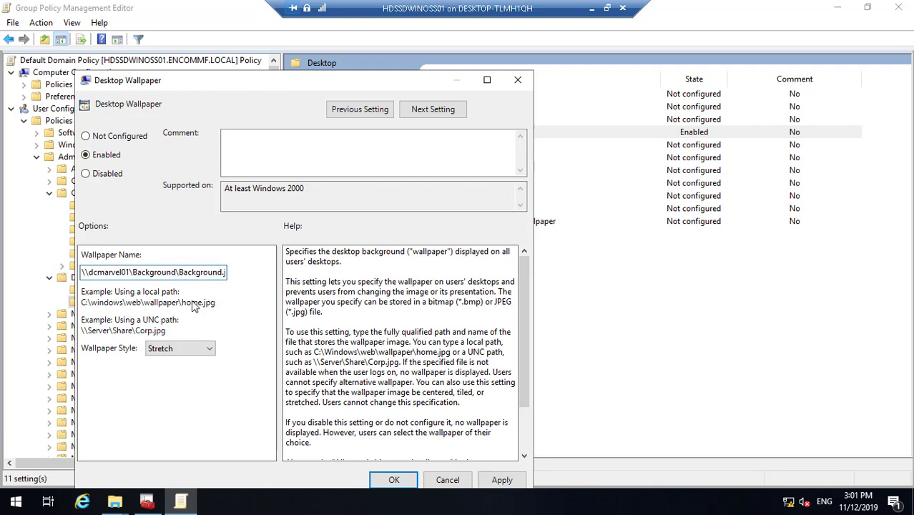
{"action": "key", "text": "BackSpace"}
{"action": "key", "text": "BackSpace"}
{"action": "key", "text": "BackSpace"}
{"action": "key", "text": "BackSpace"}
{"action": "key", "text": "BackSpace"}
{"action": "key", "text": "BackSpace"}
{"action": "key", "text": "BackSpace"}
{"action": "key", "text": "BackSpace"}
{"action": "key", "text": "BackSpace"}
{"action": "key", "text": "BackSpace"}
{"action": "key", "text": "BackSpace"}
{"action": "key", "text": "BackSpace"}
{"action": "key", "text": "BackSpace"}
{"action": "key", "text": "BackSpace"}
{"action": "key", "text": "BackSpace"}
{"action": "key", "text": "BackSpace"}
{"action": "key", "text": "BackSpace"}
{"action": "key", "text": "BackSpace"}
{"action": "key", "text": "BackSpace"}
{"action": "key", "text": "BackSpace"}
{"action": "type", "text": "\\\\hdssdwinoss01\\Backgrounds"}
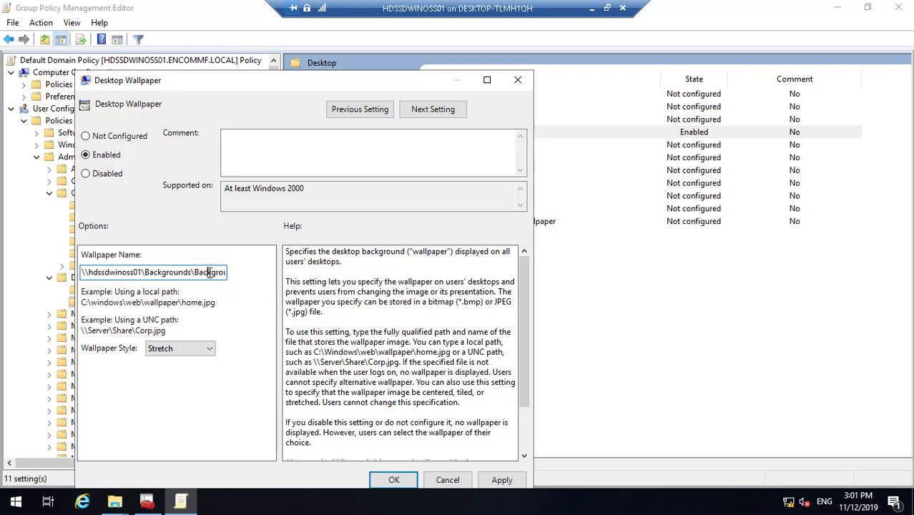
{"action": "type", "text": ".jpg"}
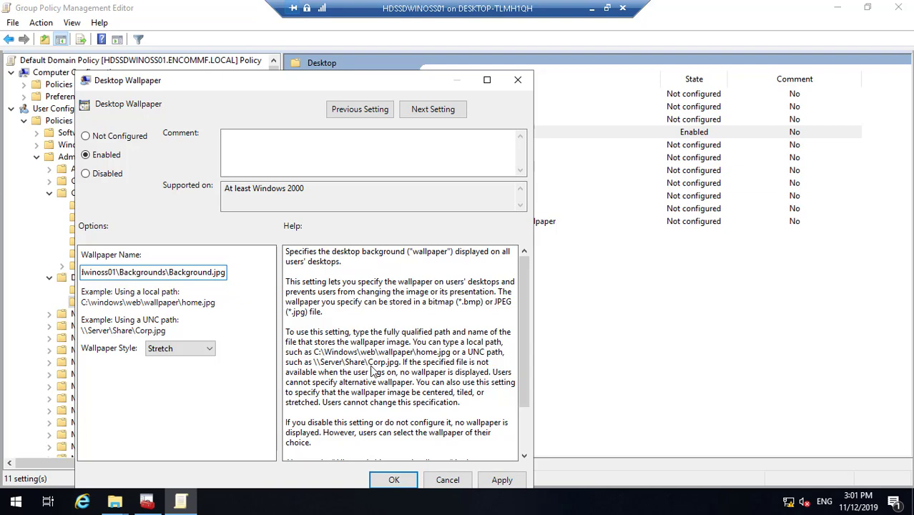
{"action": "left_click", "coordinate": [502, 481]}
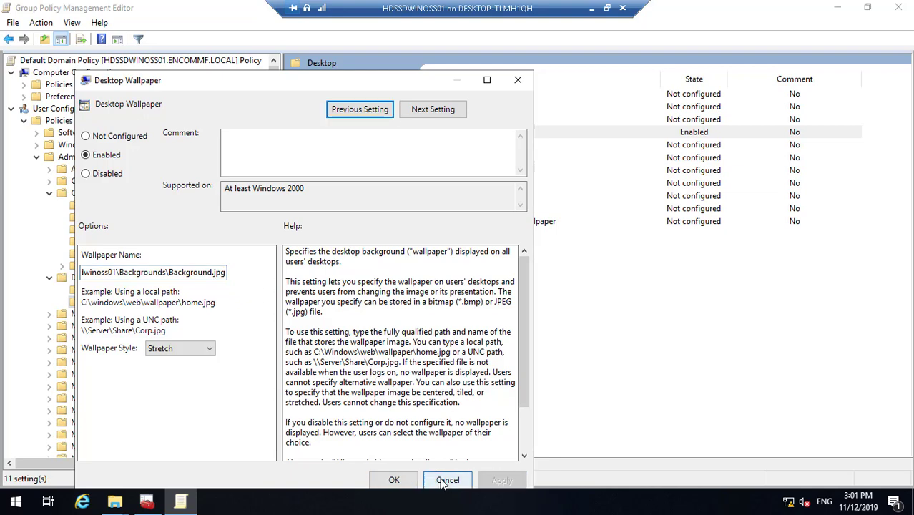
{"action": "left_click", "coordinate": [401, 480]}
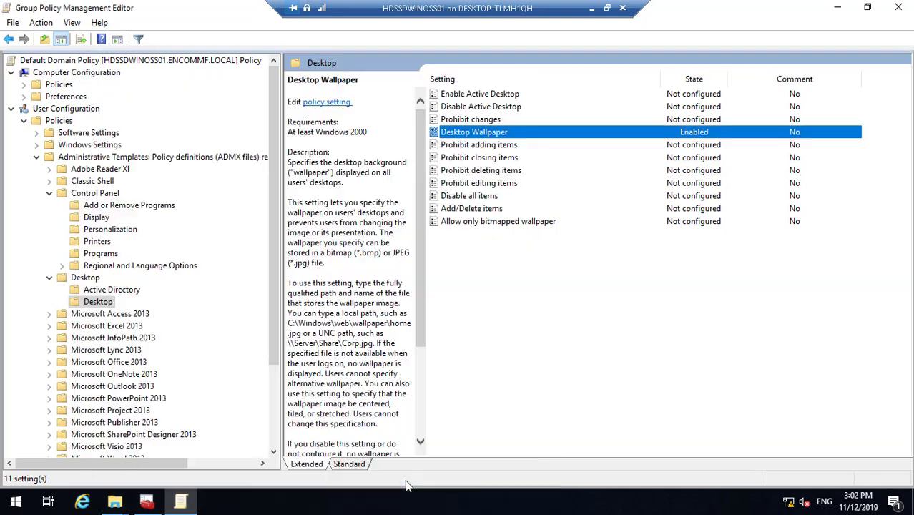
- Return to the policy editor and expand Computer Configuration Policies > Windows Settings
{"action": "left_click", "coordinate": [592, 8]}
{"action": "left_click", "coordinate": [508, 501]}
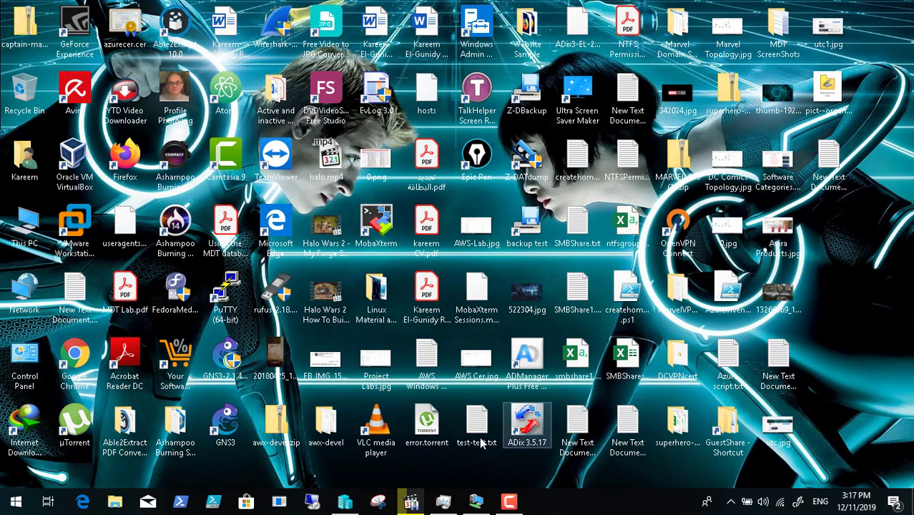
{"action": "left_click", "coordinate": [476, 501]}
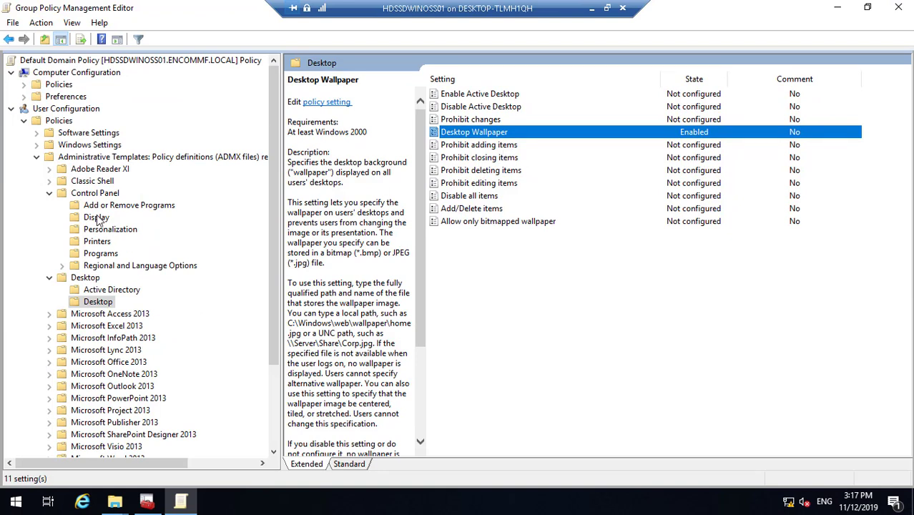
{"action": "left_click", "coordinate": [49, 194]}
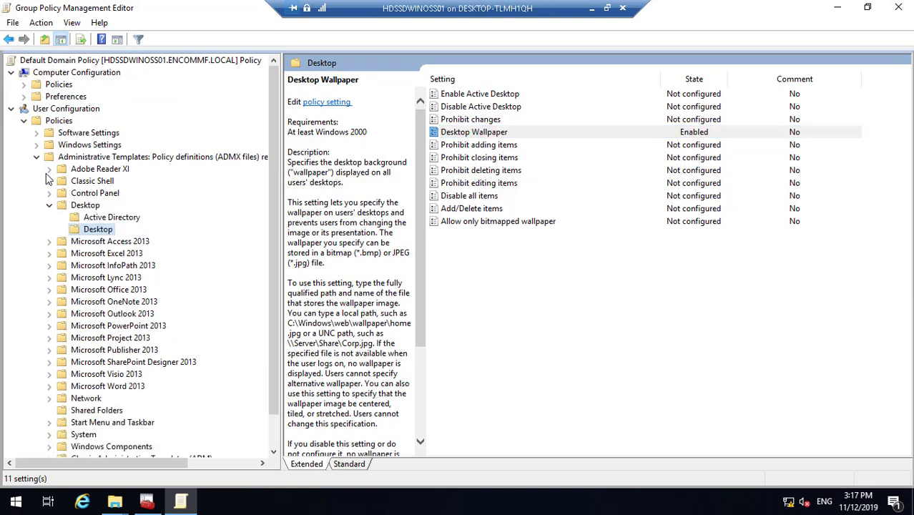
{"action": "left_click", "coordinate": [24, 85]}
{"action": "left_click", "coordinate": [36, 108]}
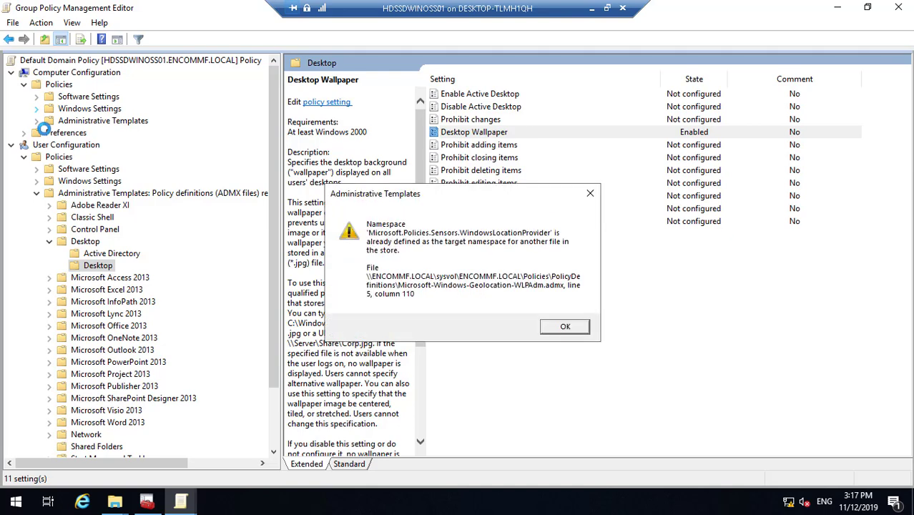
- Dismiss the namespace warning and show the computer-side Control Panel > Personalization policies
{"action": "left_click", "coordinate": [565, 329]}
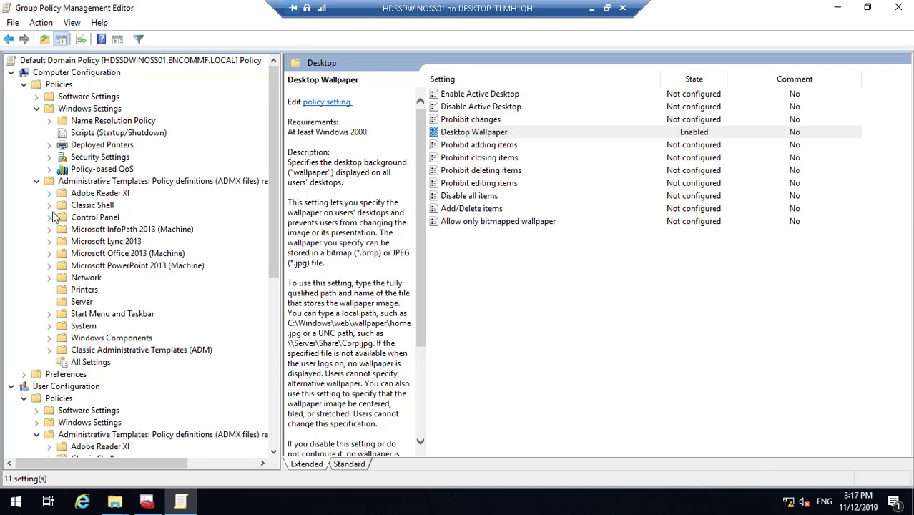
{"action": "left_click", "coordinate": [49, 218]}
{"action": "left_click", "coordinate": [101, 230]}
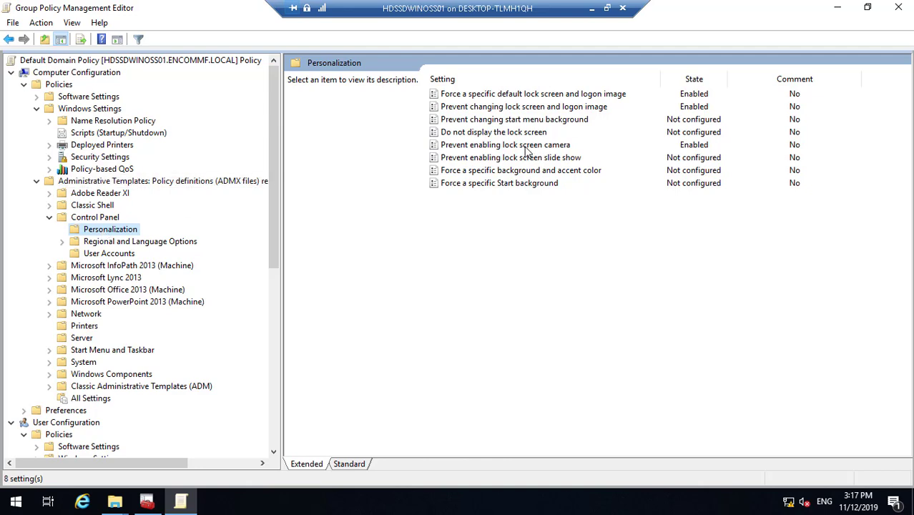
- Change the default lock screen image path to \\hdssdwinoss01\Backgrounds\Lock.jpg, apply and close
{"action": "left_click", "coordinate": [526, 147]}
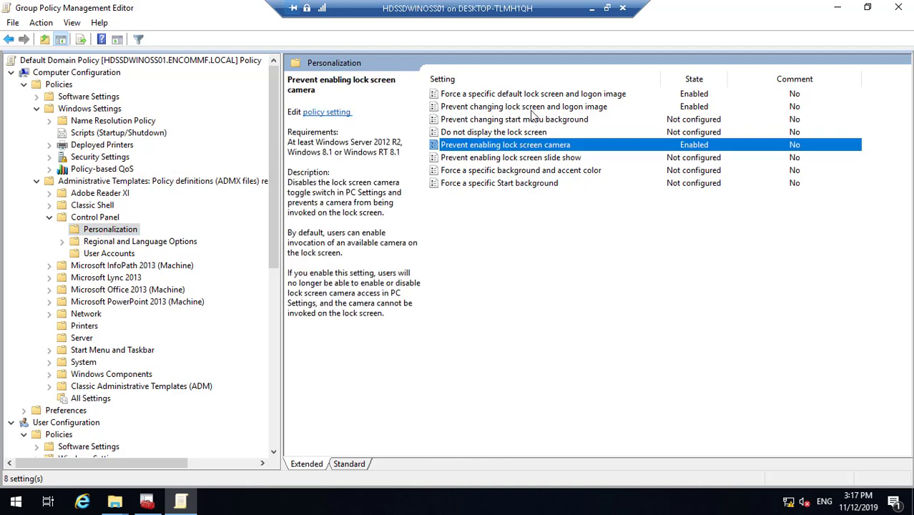
{"action": "left_click", "coordinate": [529, 97]}
{"action": "double_click", "coordinate": [529, 96]}
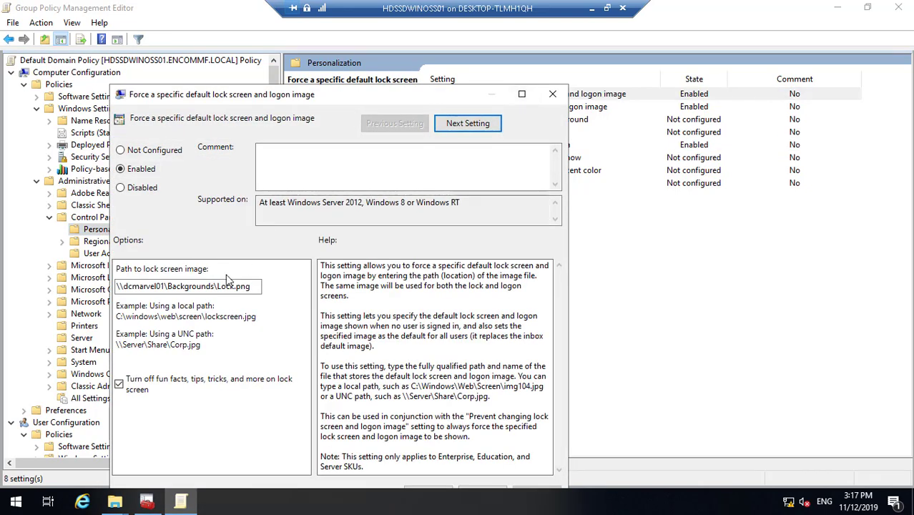
{"action": "left_click", "coordinate": [214, 285]}
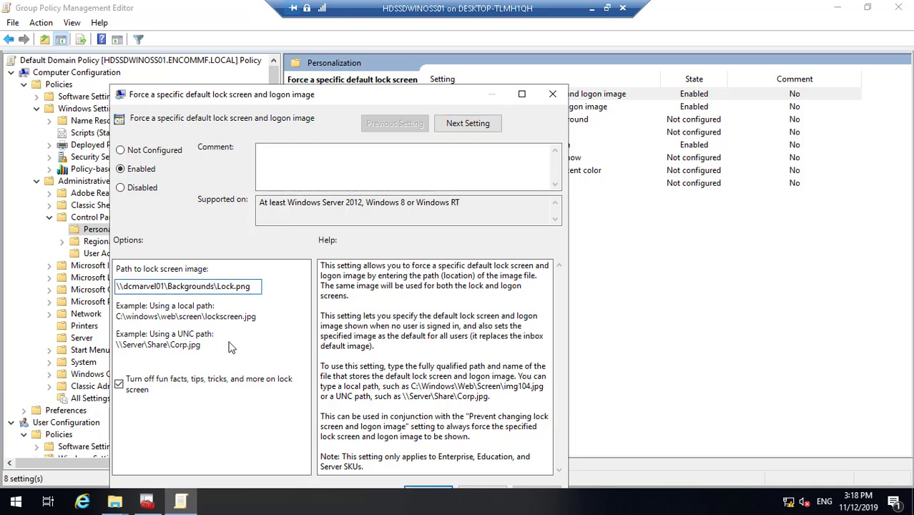
{"action": "key", "text": "BackSpace"}
{"action": "key", "text": "BackSpace"}
{"action": "key", "text": "BackSpace"}
{"action": "key", "text": "BackSpace"}
{"action": "key", "text": "BackSpace"}
{"action": "key", "text": "BackSpace"}
{"action": "key", "text": "BackSpace"}
{"action": "key", "text": "BackSpace"}
{"action": "key", "text": "BackSpace"}
{"action": "key", "text": "BackSpace"}
{"action": "key", "text": "BackSpace"}
{"action": "key", "text": "BackSpace"}
{"action": "key", "text": "BackSpace"}
{"action": "key", "text": "BackSpace"}
{"action": "key", "text": "BackSpace"}
{"action": "key", "text": "BackSpace"}
{"action": "key", "text": "BackSpace"}
{"action": "key", "text": "BackSpace"}
{"action": "key", "text": "BackSpace"}
{"action": "key", "text": "BackSpace"}
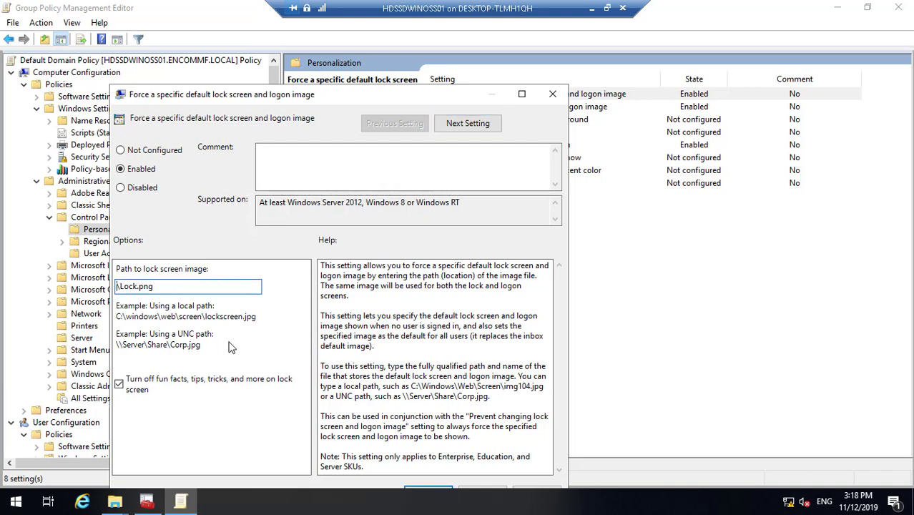
{"action": "type", "text": "\\\\hdssdwinoss01\\Backgrounds"}
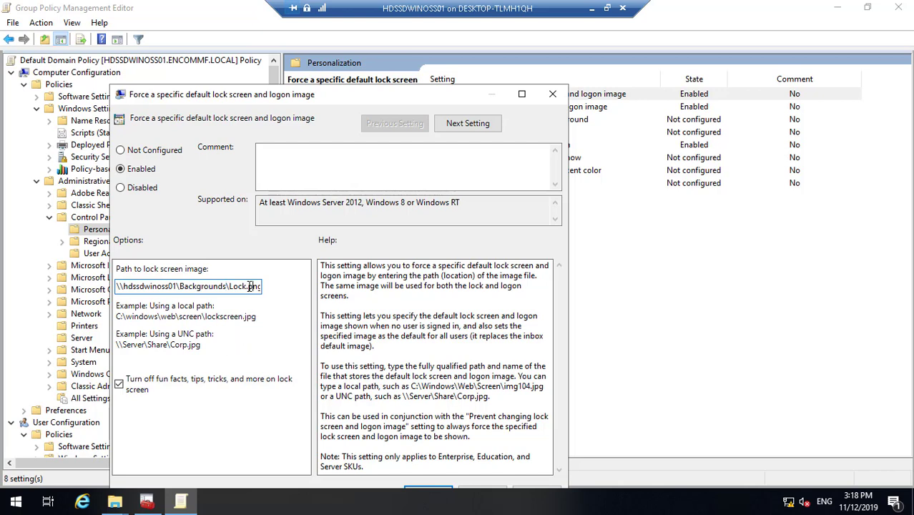
{"action": "left_click", "coordinate": [251, 286]}
{"action": "key", "text": "BackSpace"}
{"action": "key", "text": "BackSpace"}
{"action": "key", "text": "BackSpace"}
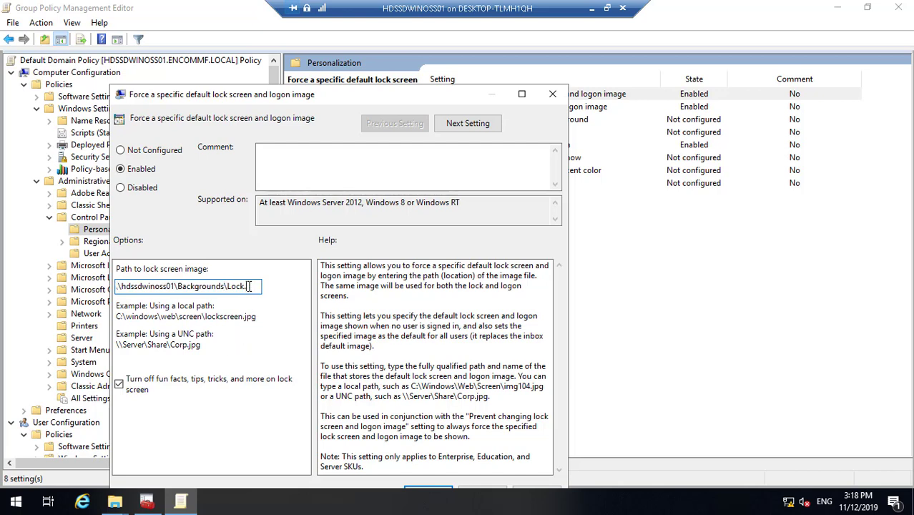
{"action": "type", "text": "jpg"}
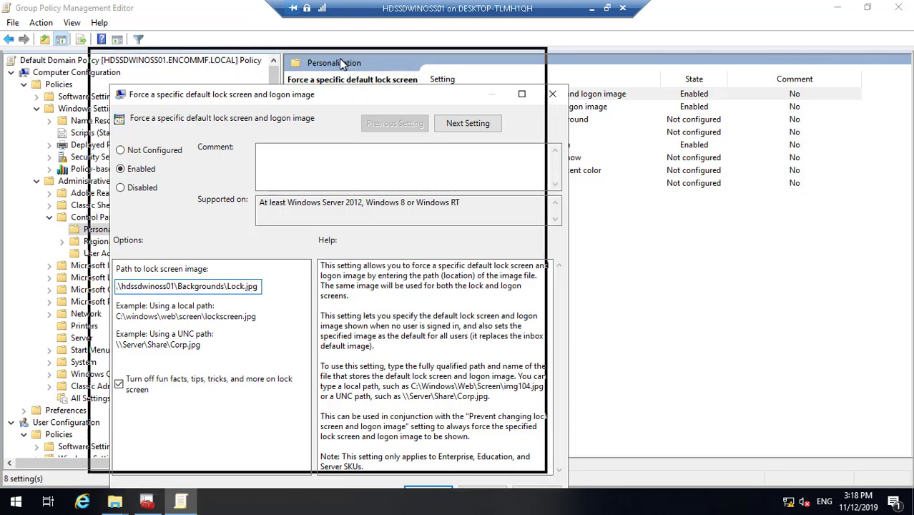
{"action": "left_click_drag", "start_coordinate": [361, 95], "coordinate": [339, 59]}
{"action": "left_click", "coordinate": [517, 459]}
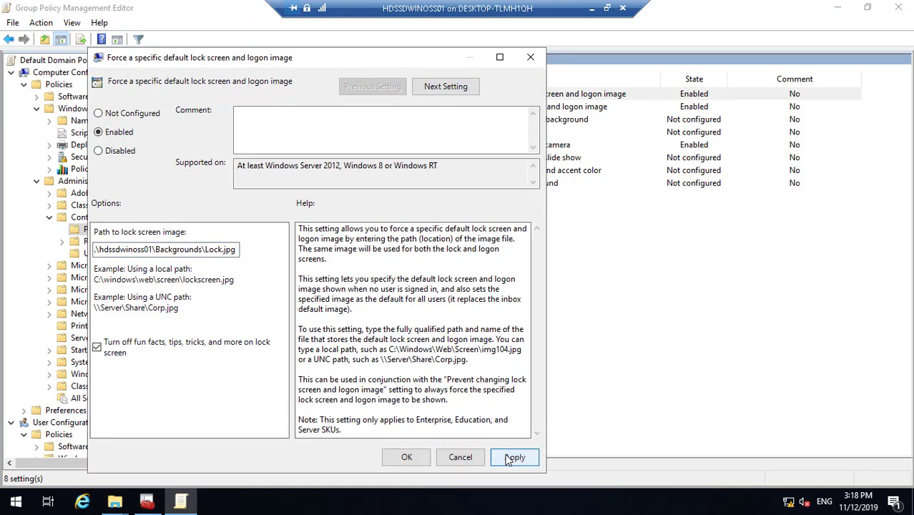
{"action": "left_click", "coordinate": [429, 458]}
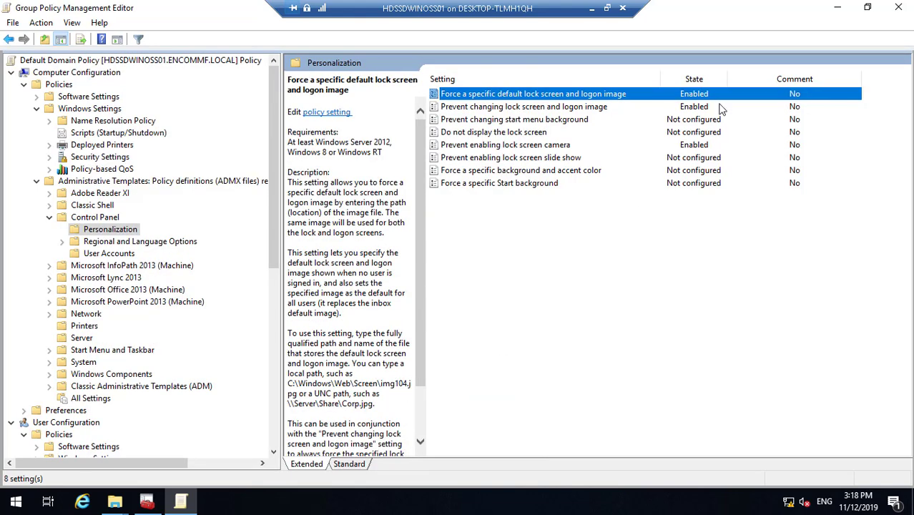
- Close the policy editor, the GRID Controller console saving its settings, and both folder windows
{"action": "left_click", "coordinate": [900, 8]}
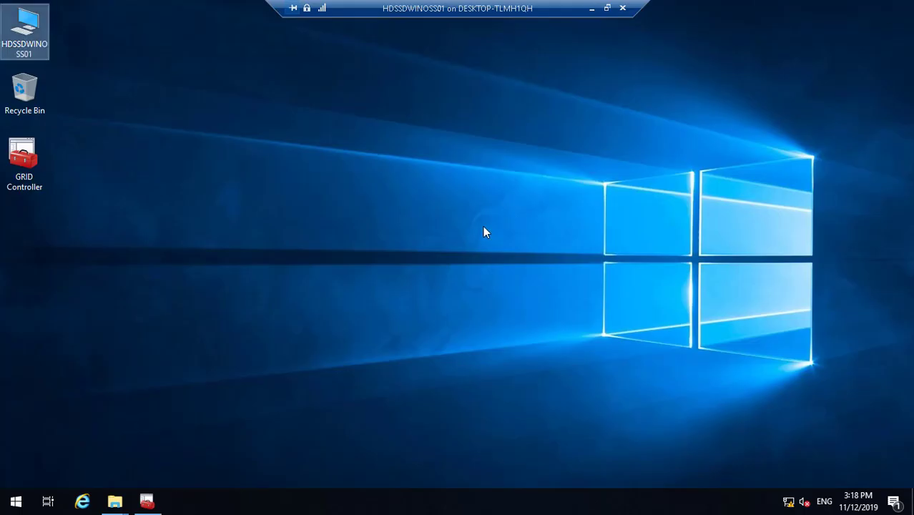
{"action": "left_click", "coordinate": [147, 501]}
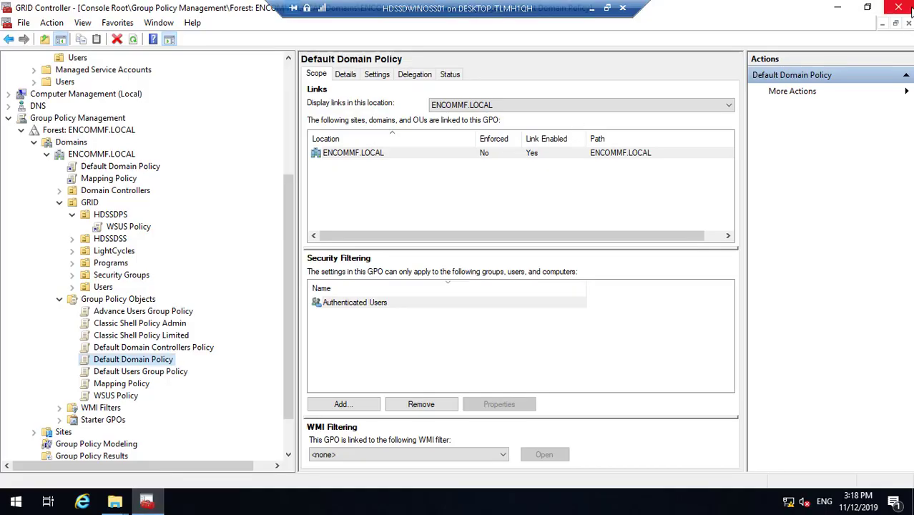
{"action": "left_click", "coordinate": [898, 7]}
{"action": "left_click", "coordinate": [415, 279]}
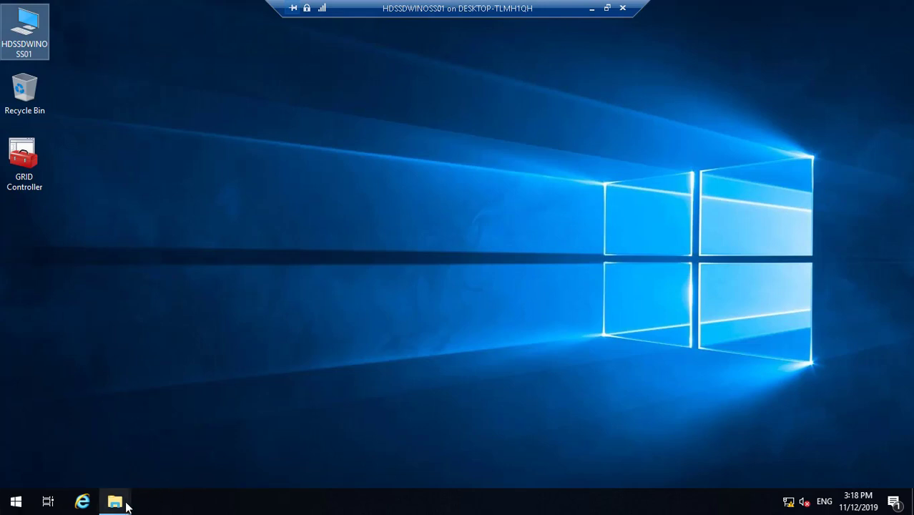
{"action": "mouse_move", "coordinate": [127, 501]}
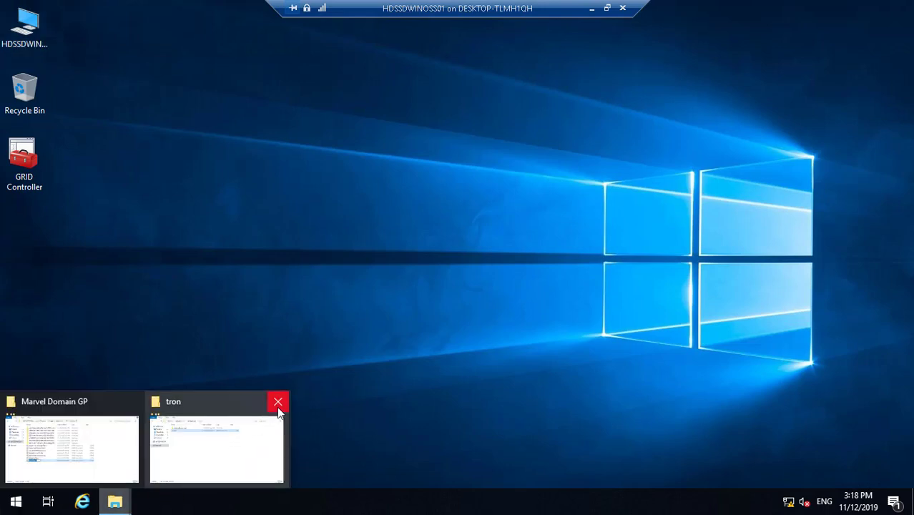
{"action": "left_click", "coordinate": [278, 402]}
{"action": "left_click", "coordinate": [177, 404]}
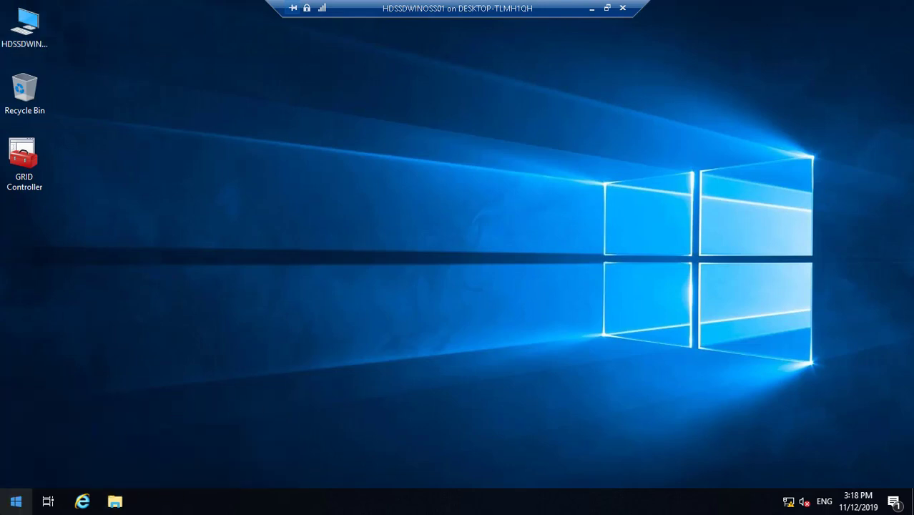
- Restart the server and minimize the virtual machine session to the host desktop
{"action": "left_click", "coordinate": [11, 504]}
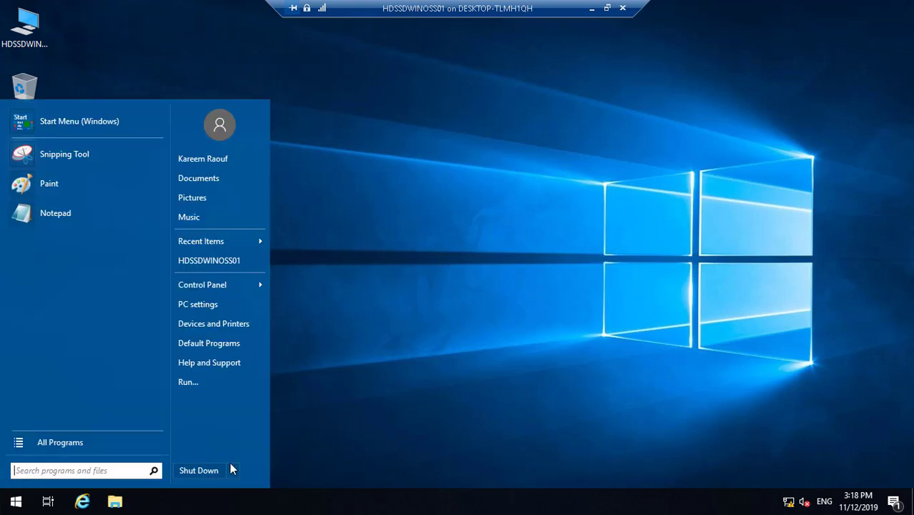
{"action": "mouse_move", "coordinate": [232, 471]}
{"action": "left_click", "coordinate": [266, 472]}
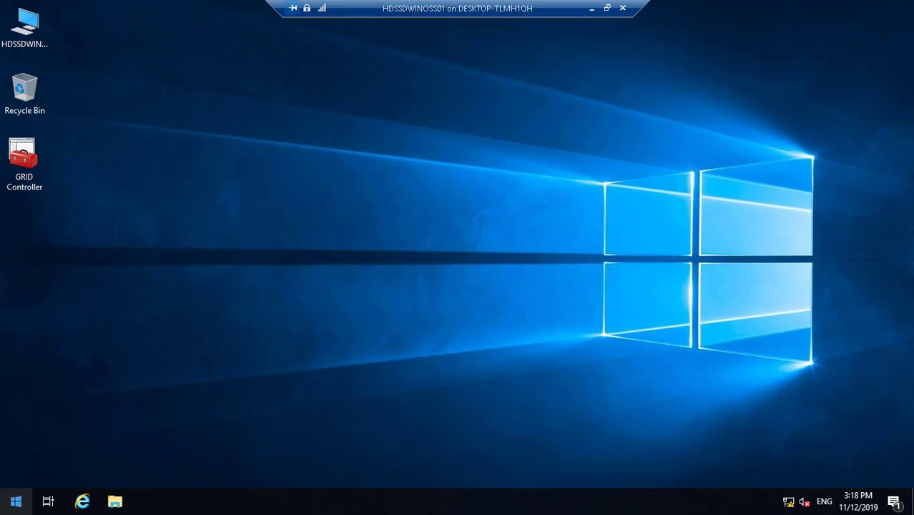
{"action": "right_click", "coordinate": [15, 504]}
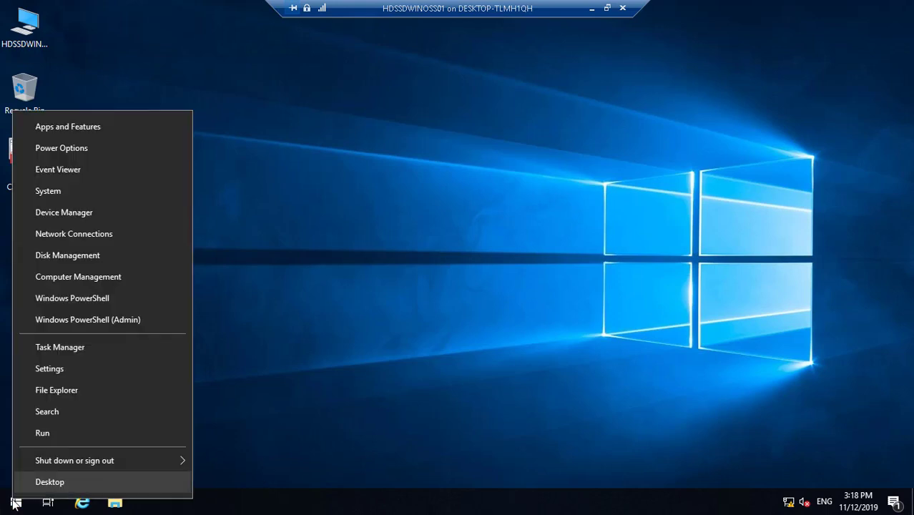
{"action": "mouse_move", "coordinate": [75, 460]}
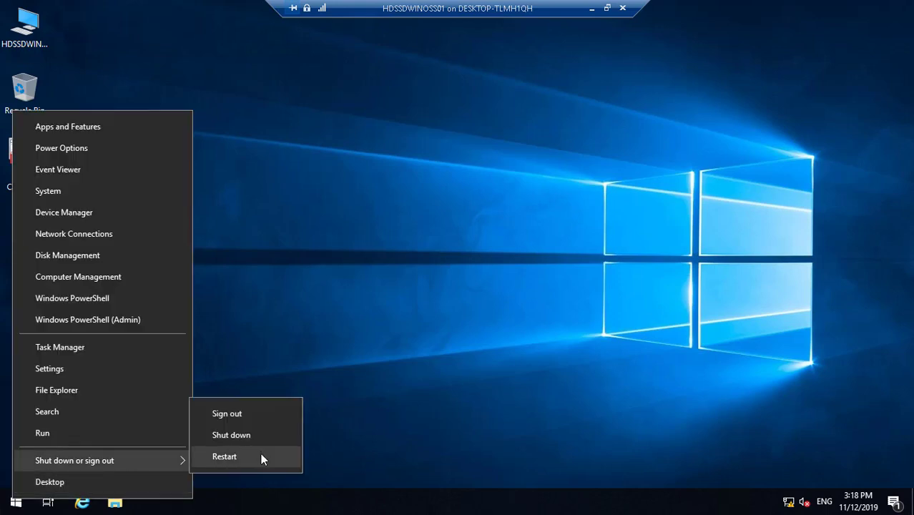
{"action": "left_click", "coordinate": [262, 459]}
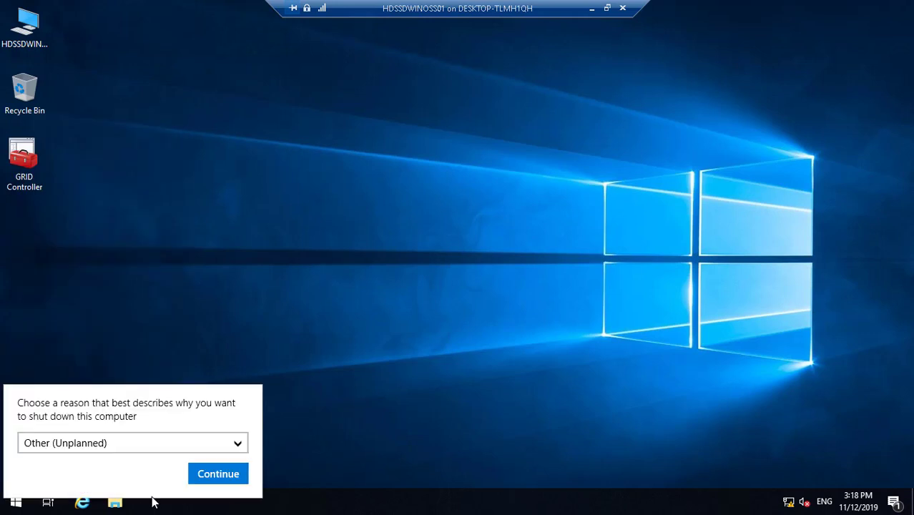
{"action": "left_click", "coordinate": [217, 473]}
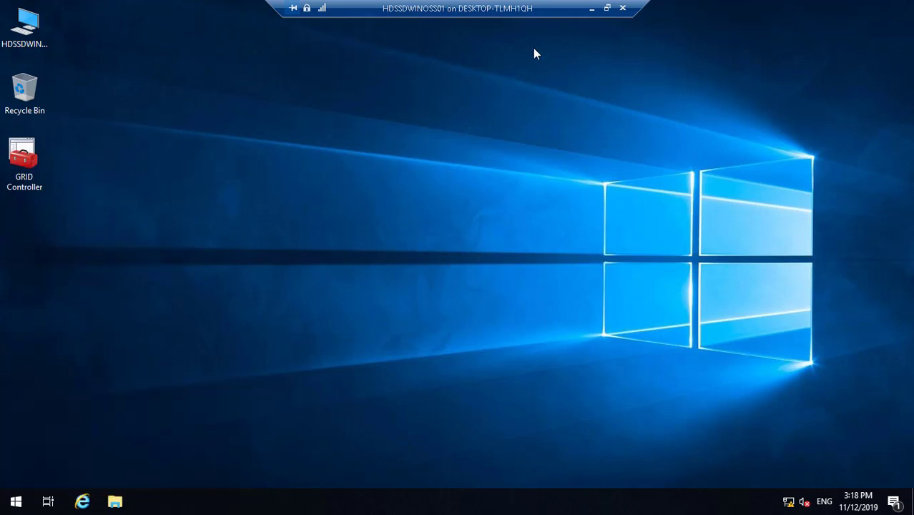
{"action": "left_click", "coordinate": [592, 8]}
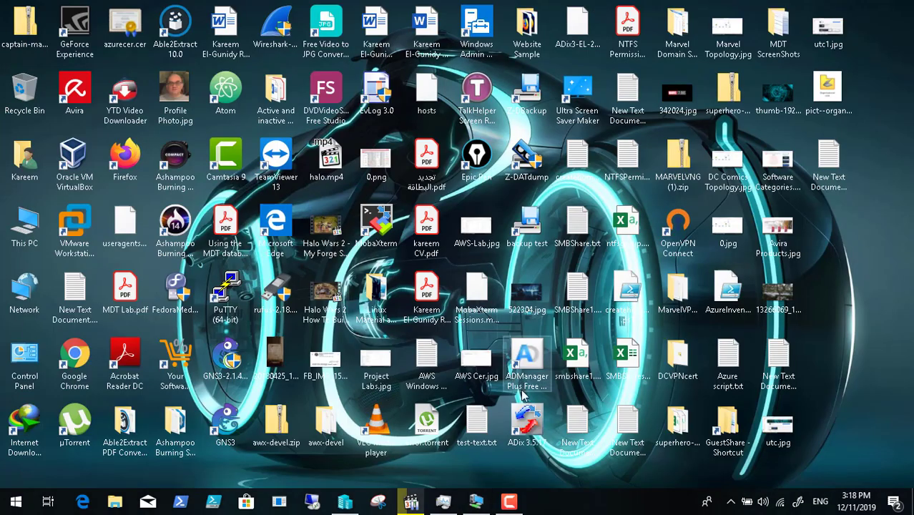
- Send Ctrl+Alt+Delete to the VM, switch it to full screen, and acknowledge the Marvel Studios logon notice
{"action": "left_click", "coordinate": [510, 501]}
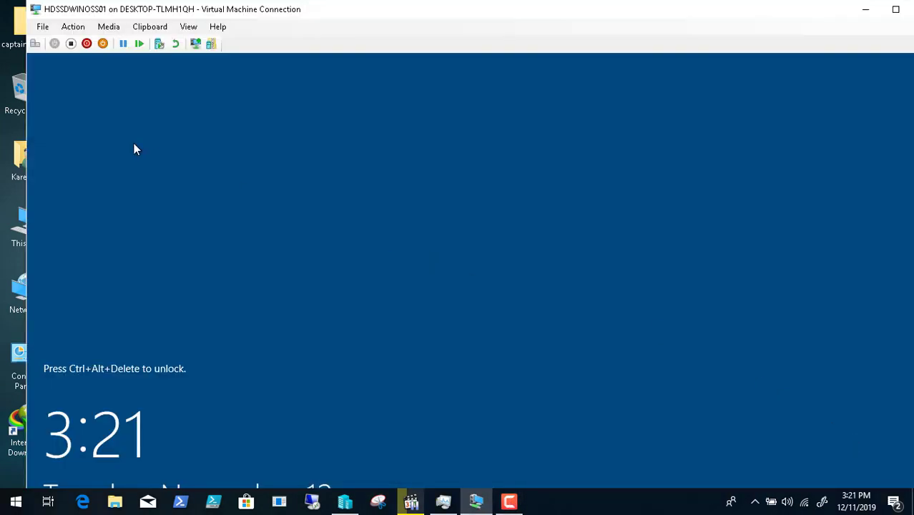
{"action": "left_click", "coordinate": [34, 44]}
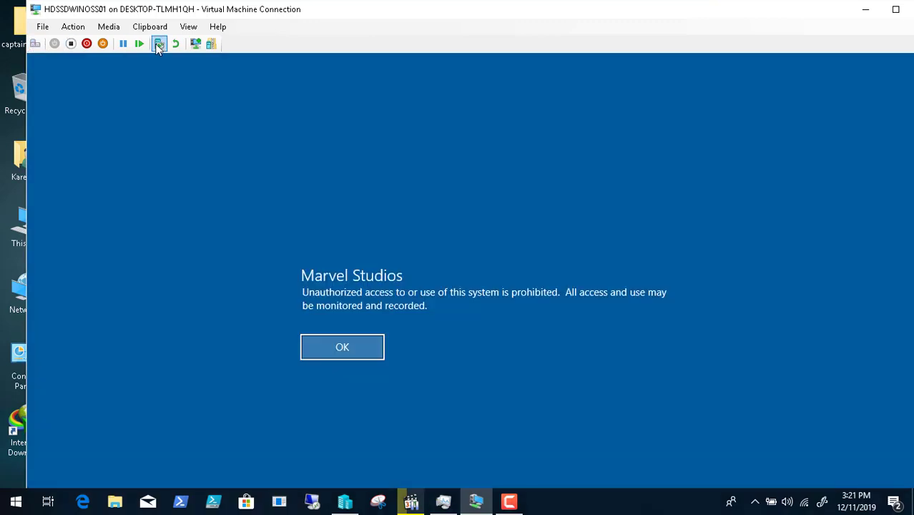
{"action": "left_click", "coordinate": [190, 28]}
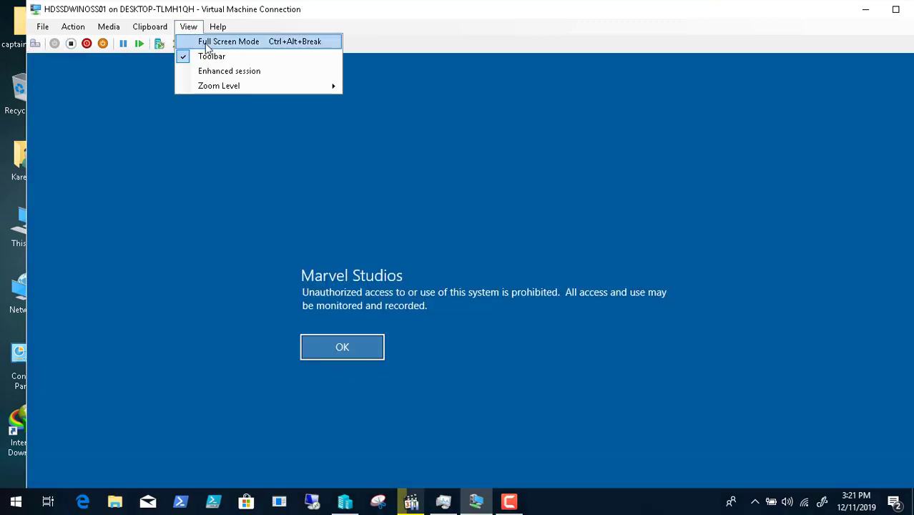
{"action": "left_click", "coordinate": [207, 42]}
{"action": "left_click", "coordinate": [306, 297]}
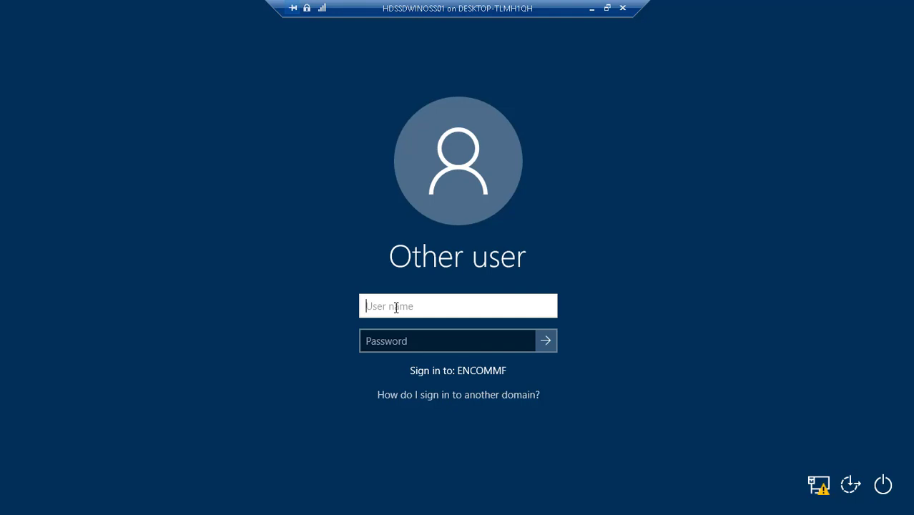
- Sign in with the domain account's user name and password to reach the Tron wallpaper desktop
{"action": "key", "text": "Tab"}
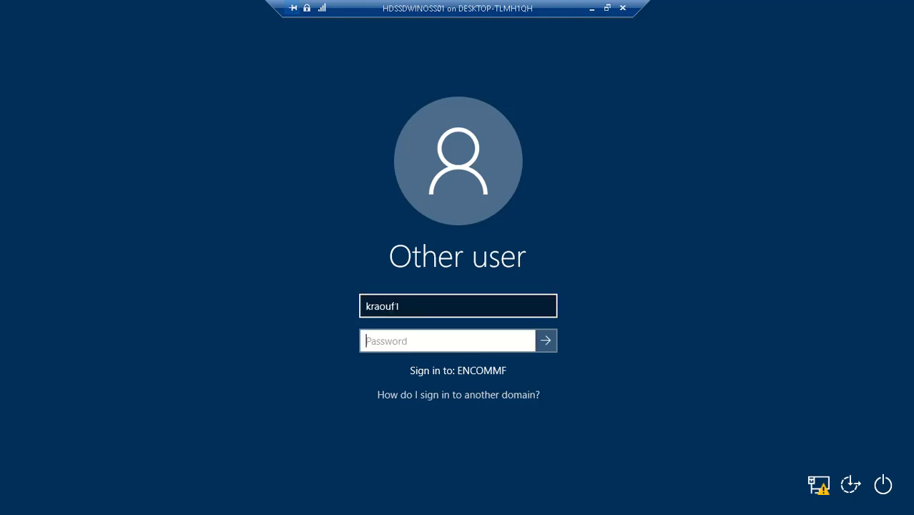
{"action": "type", "text": "**********"}
{"action": "key", "text": "Return"}
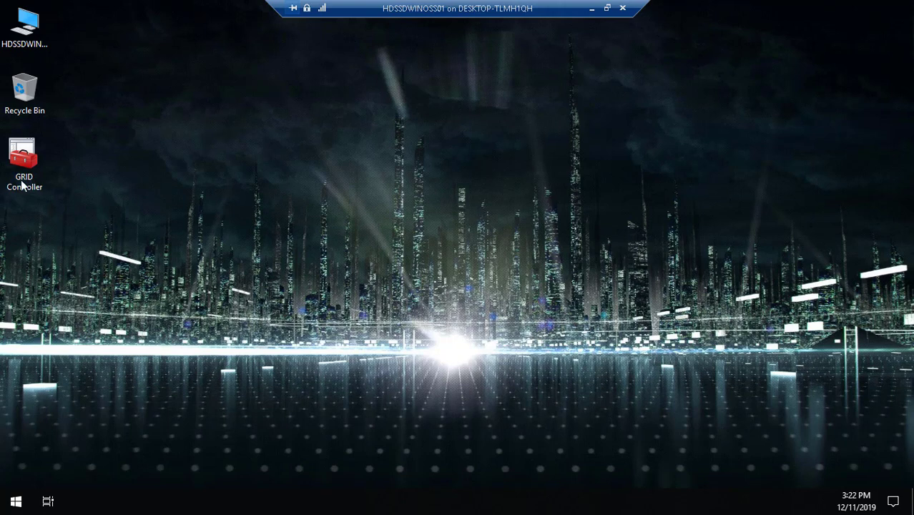
- Launch the GRID Controller console from its desktop shortcut
{"action": "left_click", "coordinate": [22, 170]}
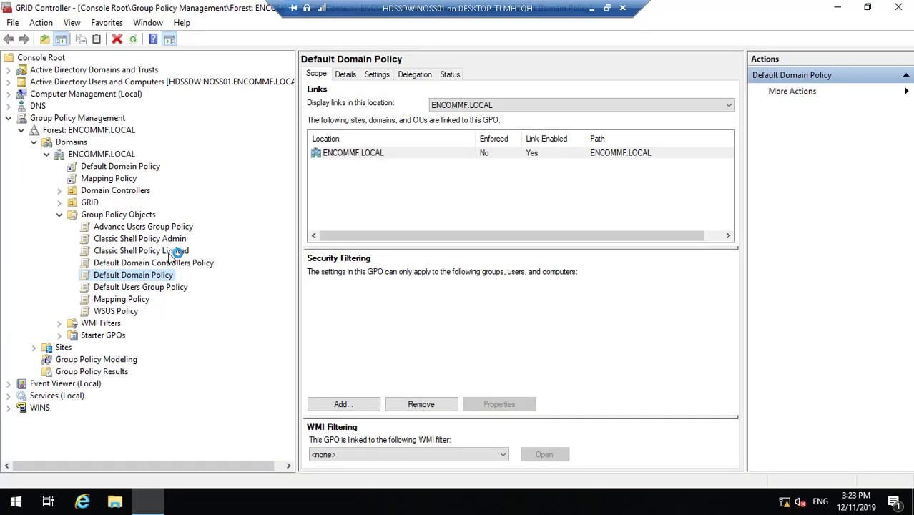
- Open the Default Domain Policy for editing, maximized with a widened tree pane
{"action": "right_click", "coordinate": [156, 276]}
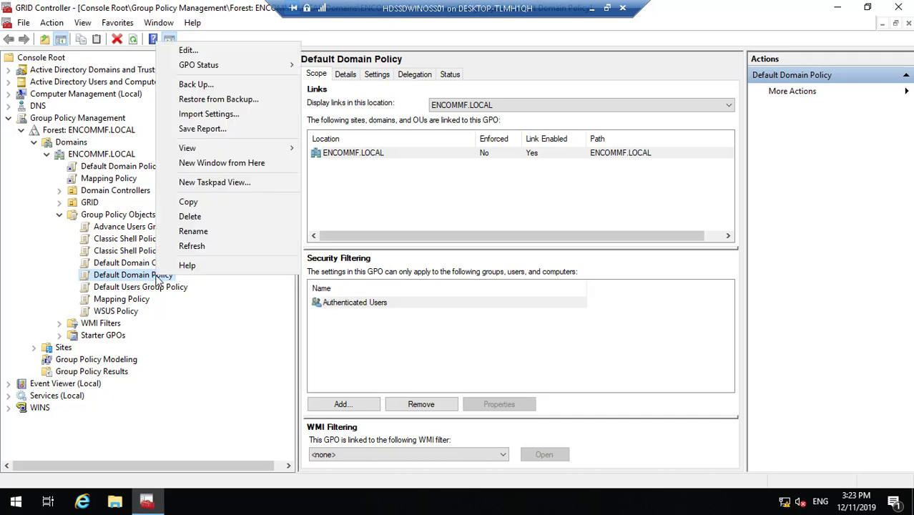
{"action": "left_click", "coordinate": [188, 50]}
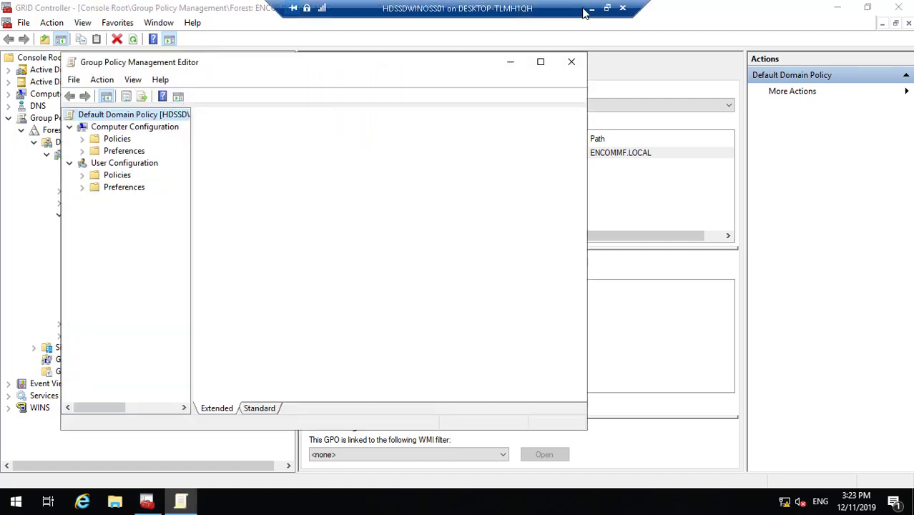
{"action": "left_click", "coordinate": [543, 64]}
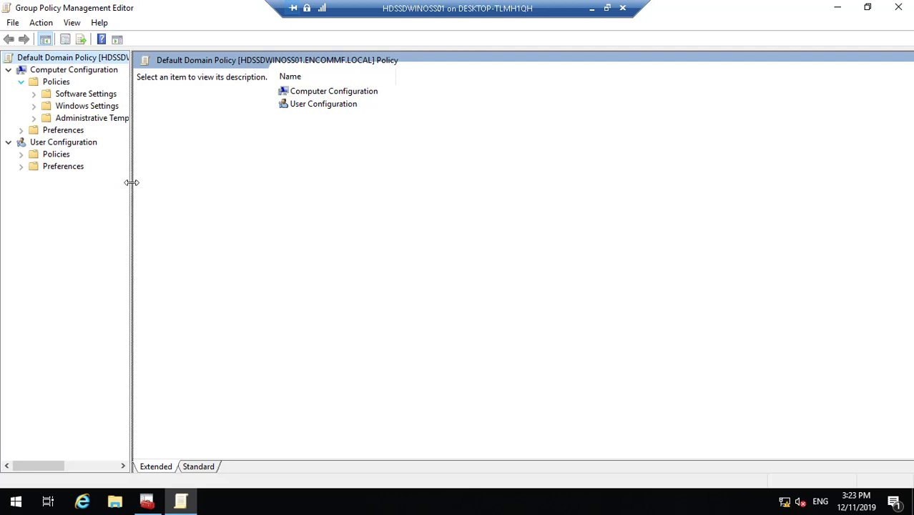
{"action": "left_click_drag", "start_coordinate": [130, 182], "coordinate": [185, 178]}
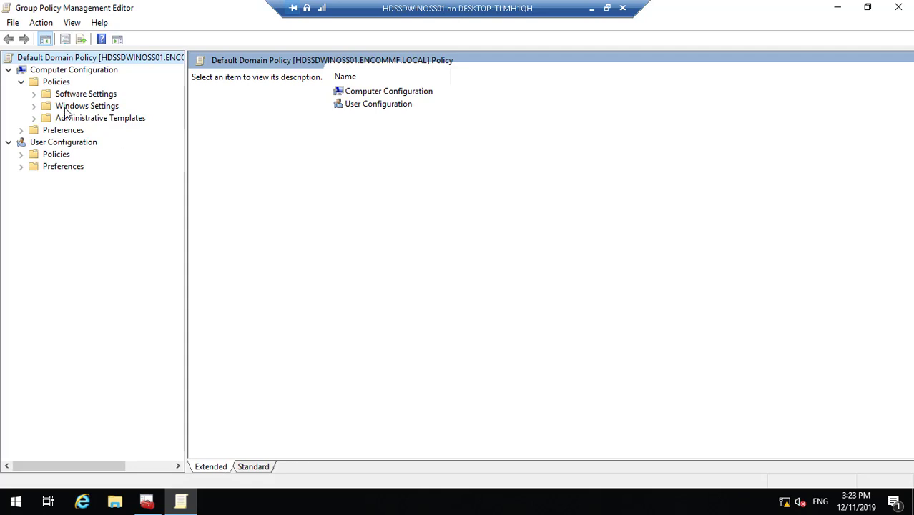
- Navigate through Windows Settings, Security Settings and Local Policies to the Security Options list
{"action": "left_click", "coordinate": [33, 106]}
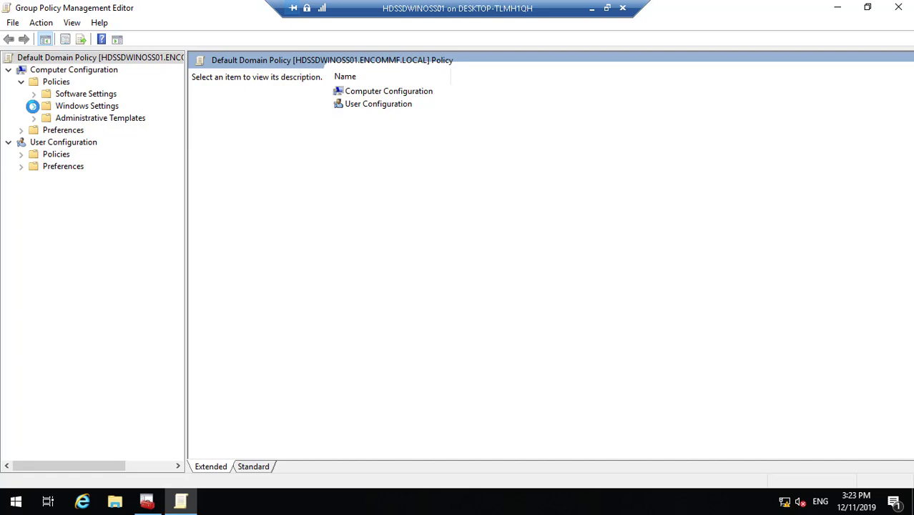
{"action": "left_click", "coordinate": [33, 106]}
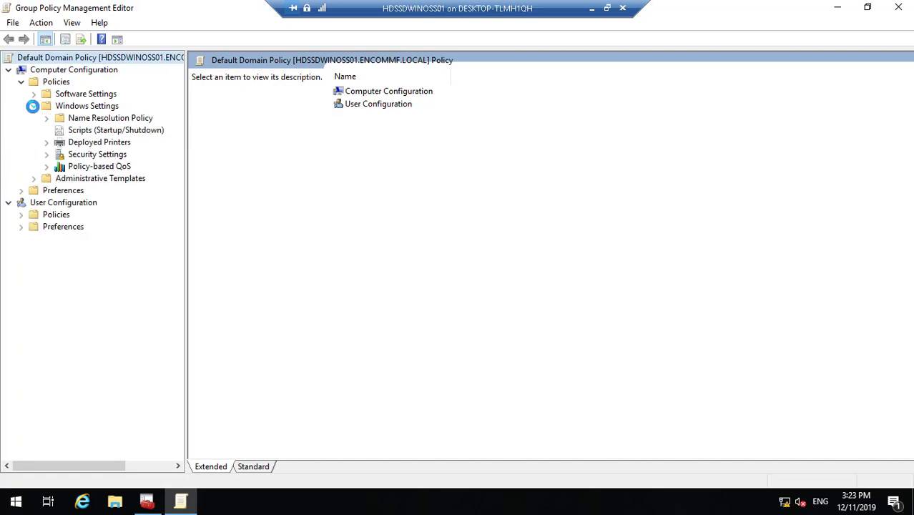
{"action": "left_click", "coordinate": [46, 154]}
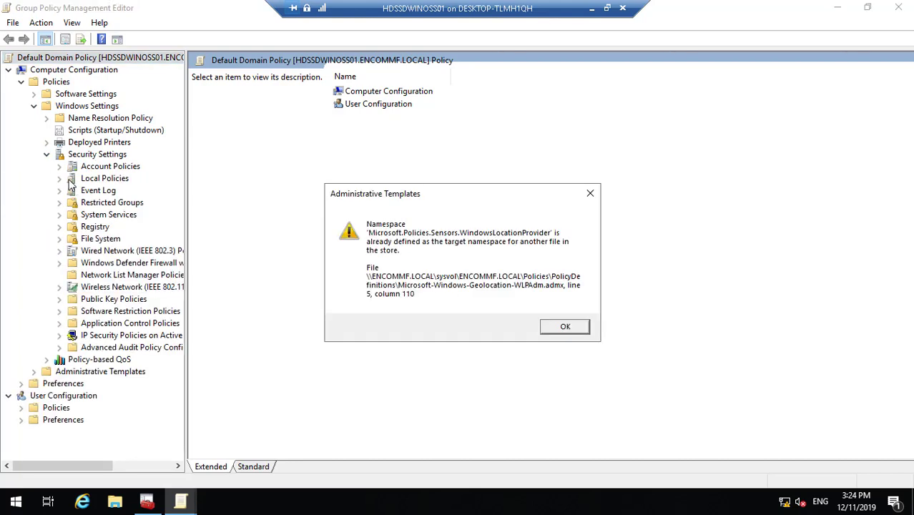
{"action": "left_click", "coordinate": [570, 330]}
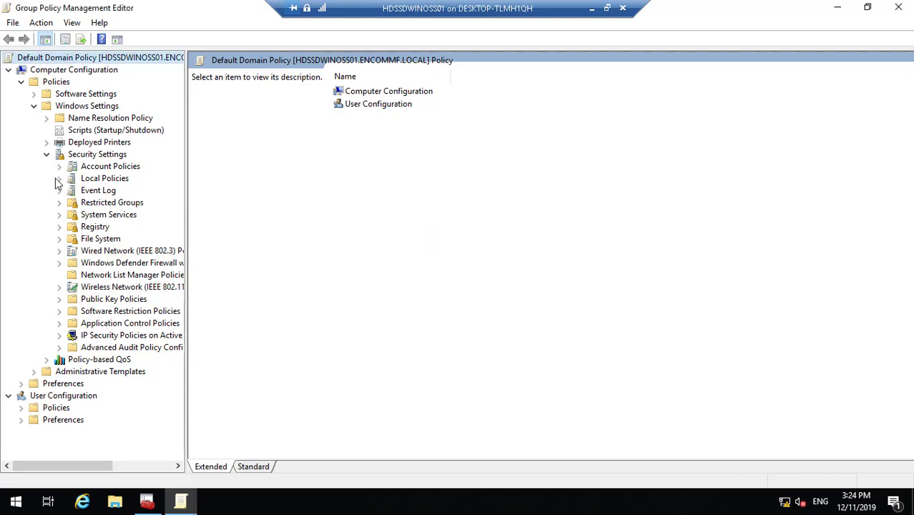
{"action": "left_click", "coordinate": [98, 180]}
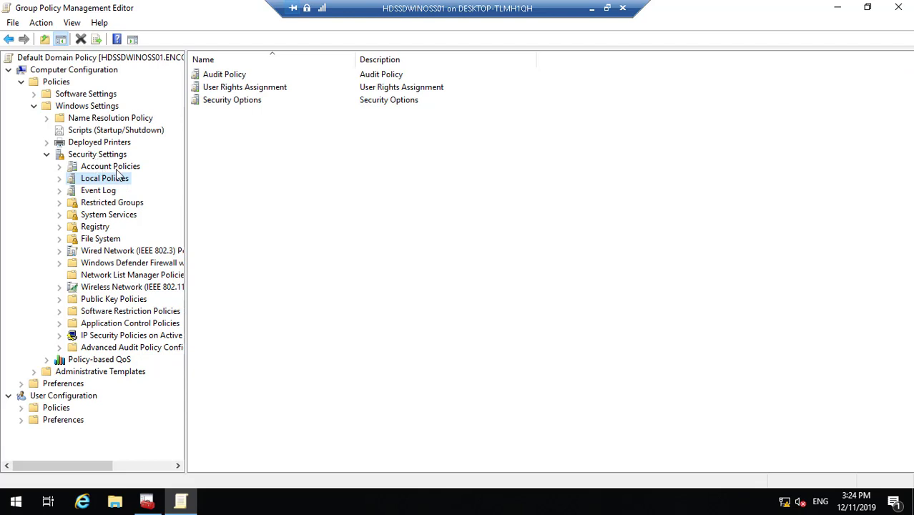
{"action": "double_click", "coordinate": [248, 101]}
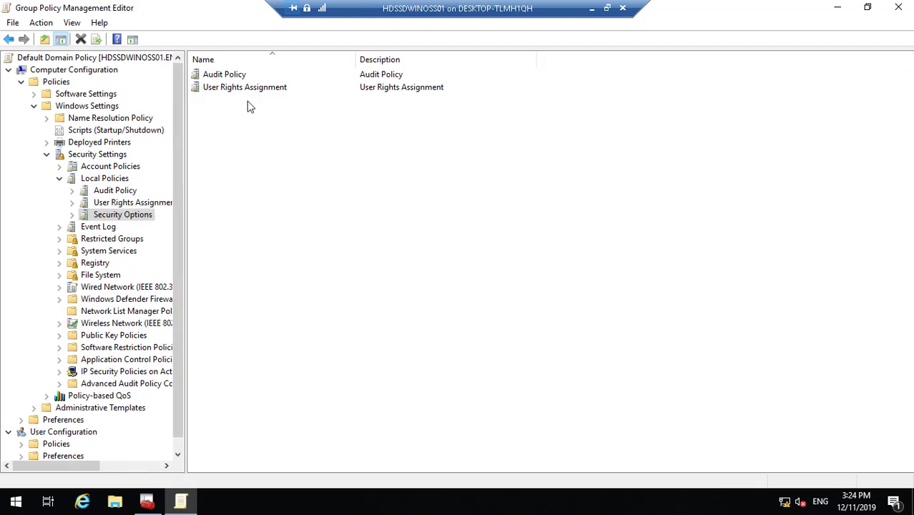
- Set Interactive logon: Message title to ENCOM MainFrame, apply it, and review the message text setting
{"action": "left_click", "coordinate": [344, 355]}
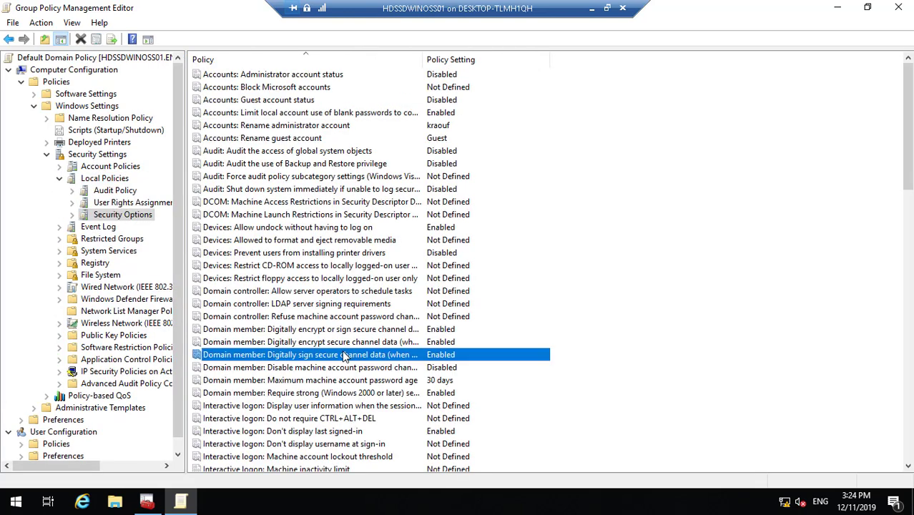
{"action": "key", "text": "Down"}
{"action": "key", "text": "Down"}
{"action": "key", "text": "Down"}
{"action": "key", "text": "Down"}
{"action": "key", "text": "Down"}
{"action": "key", "text": "Down"}
{"action": "key", "text": "Down"}
{"action": "key", "text": "Down"}
{"action": "key", "text": "Down"}
{"action": "key", "text": "Down"}
{"action": "key", "text": "Down"}
{"action": "key", "text": "Down"}
{"action": "key", "text": "Down"}
{"action": "key", "text": "Down"}
{"action": "key", "text": "Down"}
{"action": "key", "text": "Down"}
{"action": "key", "text": "Down"}
{"action": "key", "text": "Down"}
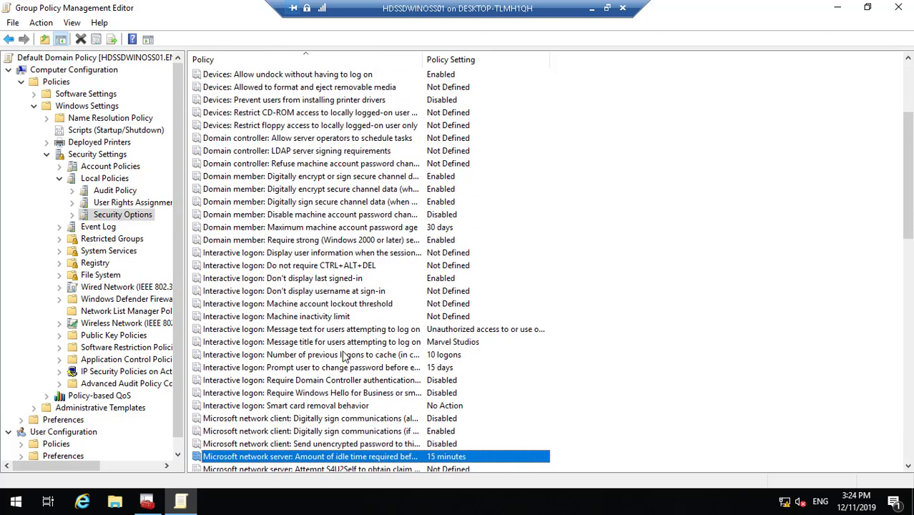
{"action": "key", "text": "Up"}
{"action": "key", "text": "Up"}
{"action": "key", "text": "Up"}
{"action": "key", "text": "Up"}
{"action": "key", "text": "Up"}
{"action": "key", "text": "Up"}
{"action": "key", "text": "Up"}
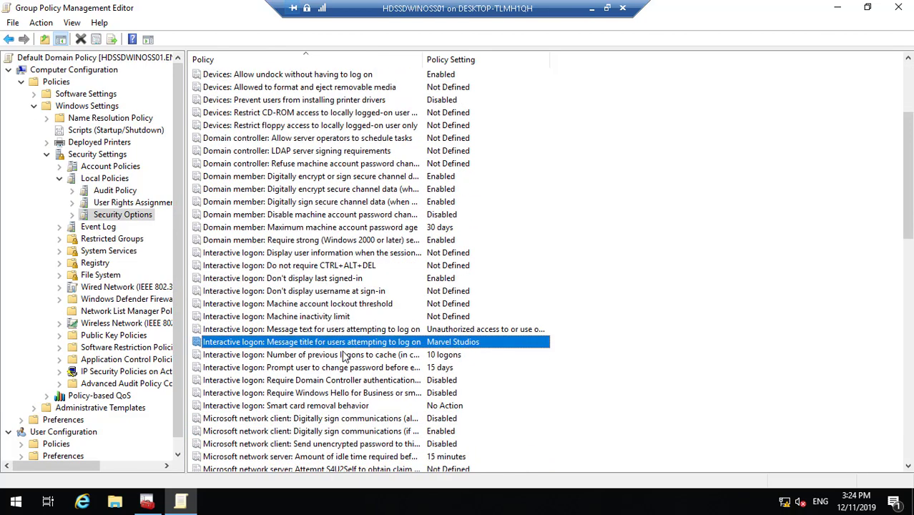
{"action": "double_click", "coordinate": [392, 345]}
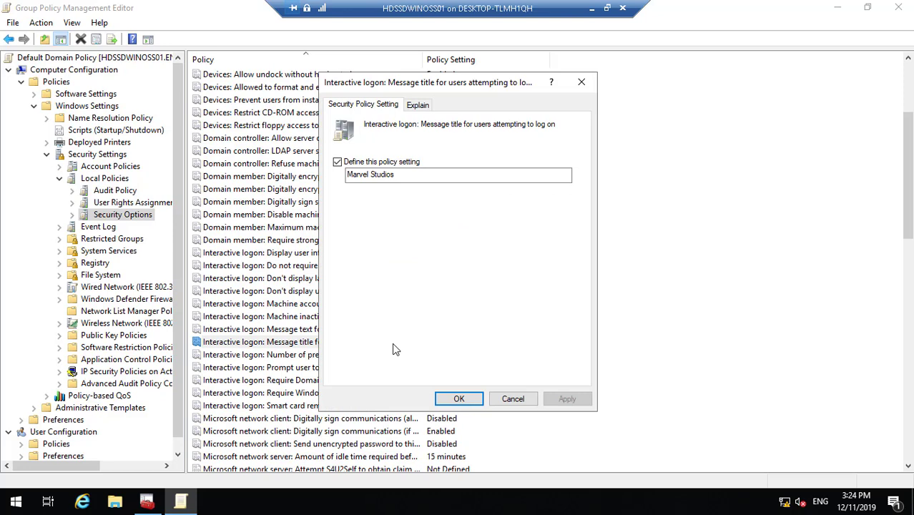
{"action": "left_click", "coordinate": [445, 175]}
{"action": "key", "text": "BackSpace"}
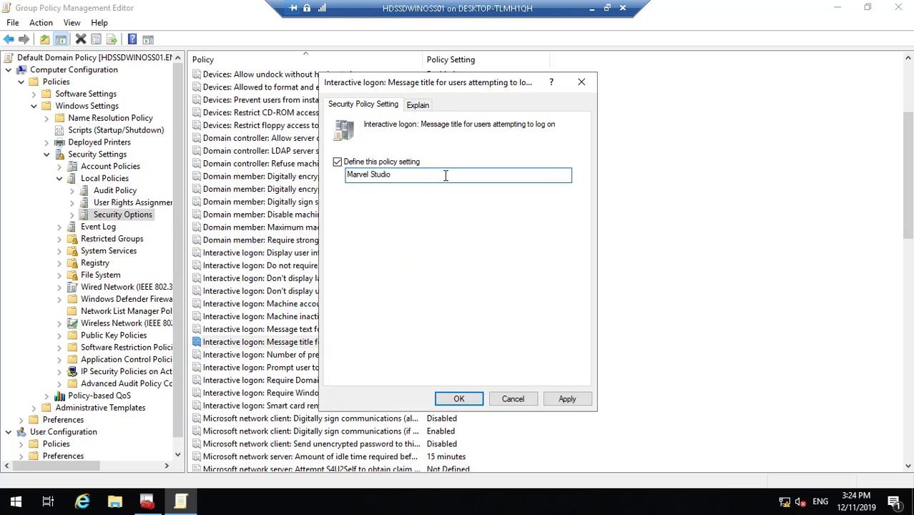
{"action": "key", "text": "BackSpace"}
{"action": "key", "text": "BackSpace"}
{"action": "key", "text": "BackSpace"}
{"action": "key", "text": "BackSpace"}
{"action": "key", "text": "BackSpace"}
{"action": "key", "text": "BackSpace"}
{"action": "key", "text": "BackSpace"}
{"action": "key", "text": "BackSpace"}
{"action": "key", "text": "BackSpace"}
{"action": "key", "text": "BackSpace"}
{"action": "key", "text": "BackSpace"}
{"action": "key", "text": "BackSpace"}
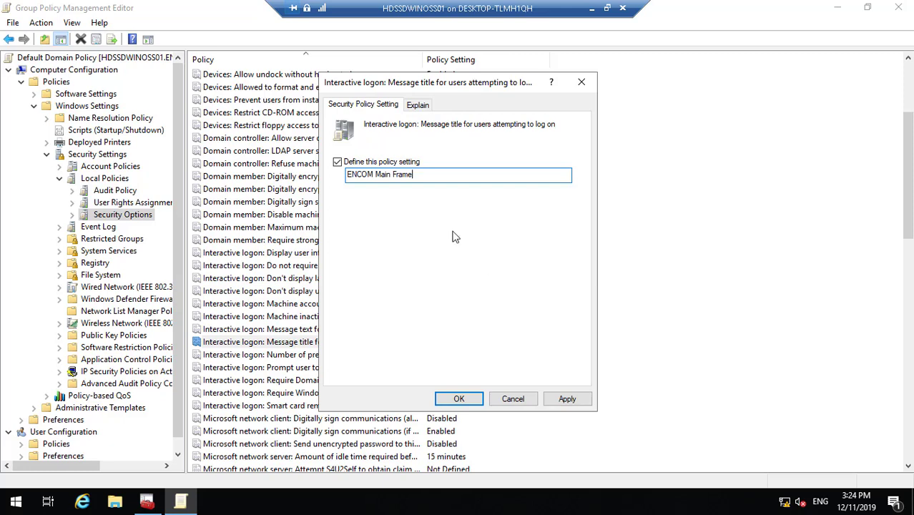
{"action": "key", "text": "shift+End"}
{"action": "key", "text": "BackSpace"}
{"action": "left_click", "coordinate": [567, 399]}
{"action": "left_click", "coordinate": [459, 399]}
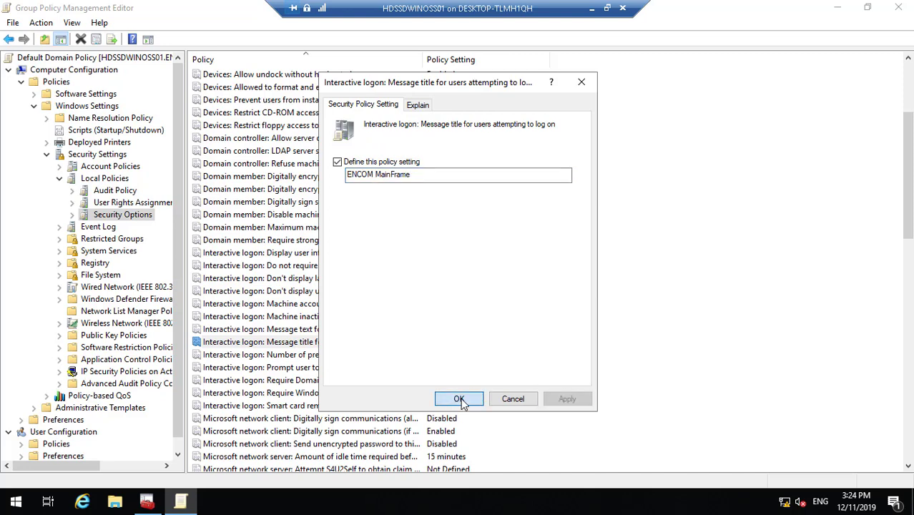
{"action": "double_click", "coordinate": [413, 331]}
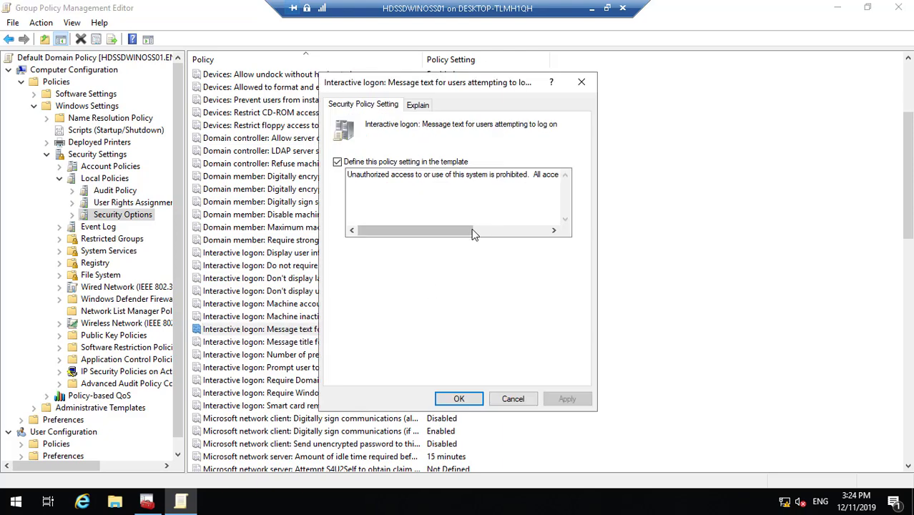
{"action": "left_click", "coordinate": [461, 398]}
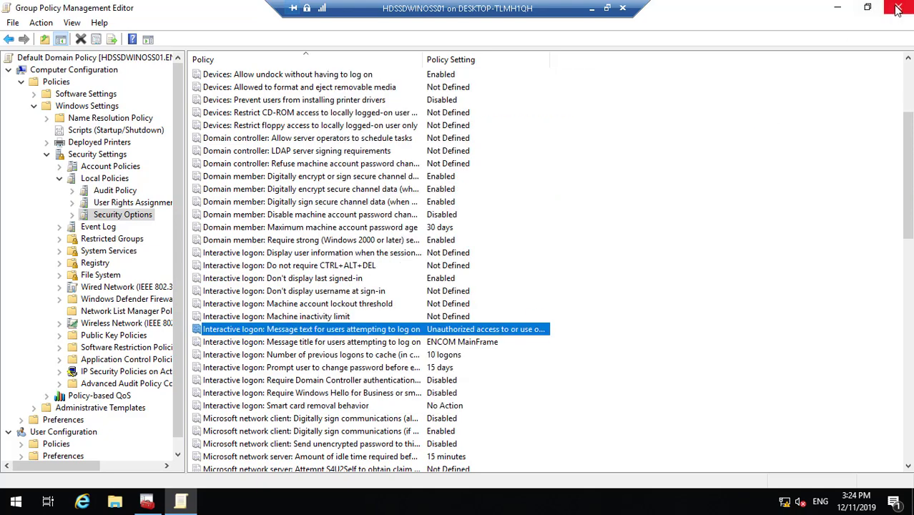
- Close the policy editor and GRID Controller console, saving console settings, then restart the server
{"action": "left_click", "coordinate": [899, 8]}
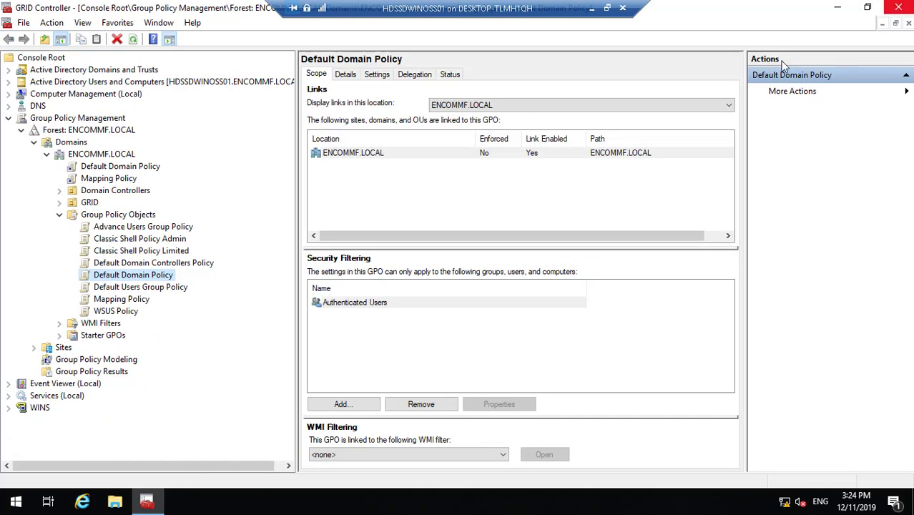
{"action": "left_click", "coordinate": [901, 8]}
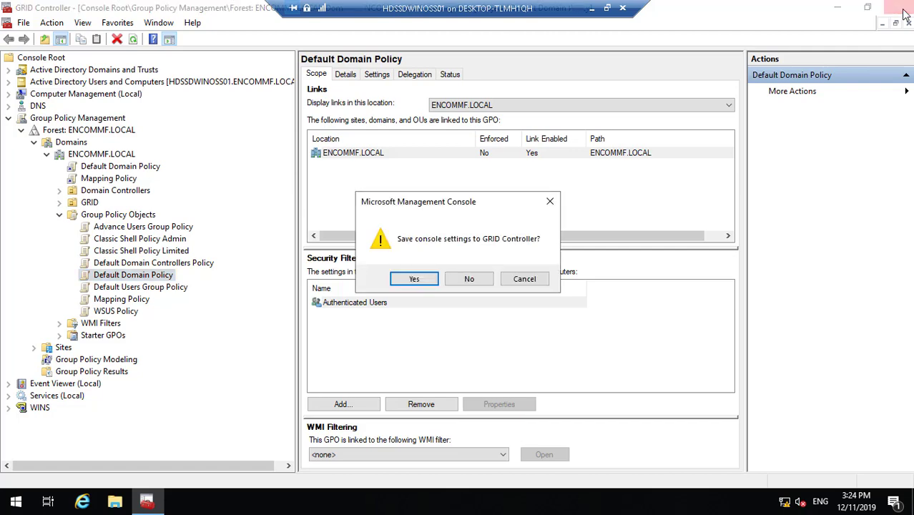
{"action": "left_click", "coordinate": [425, 281]}
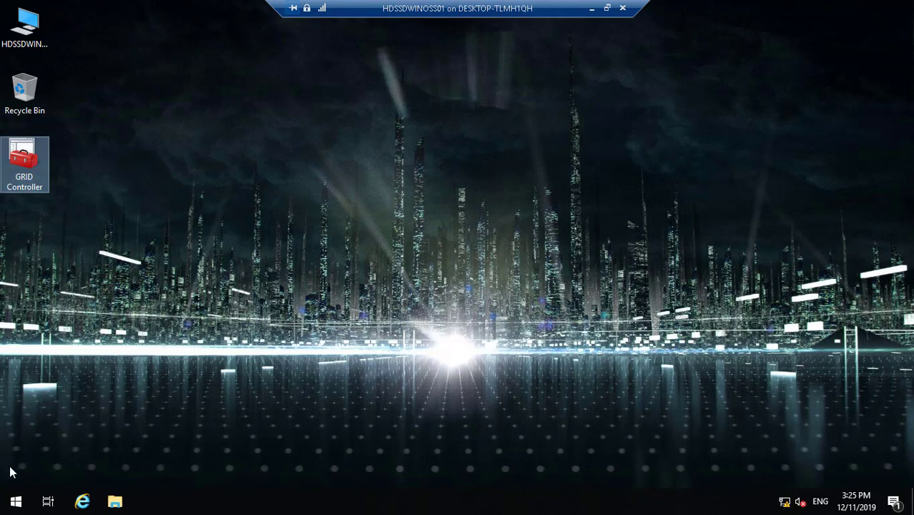
{"action": "left_click", "coordinate": [16, 503]}
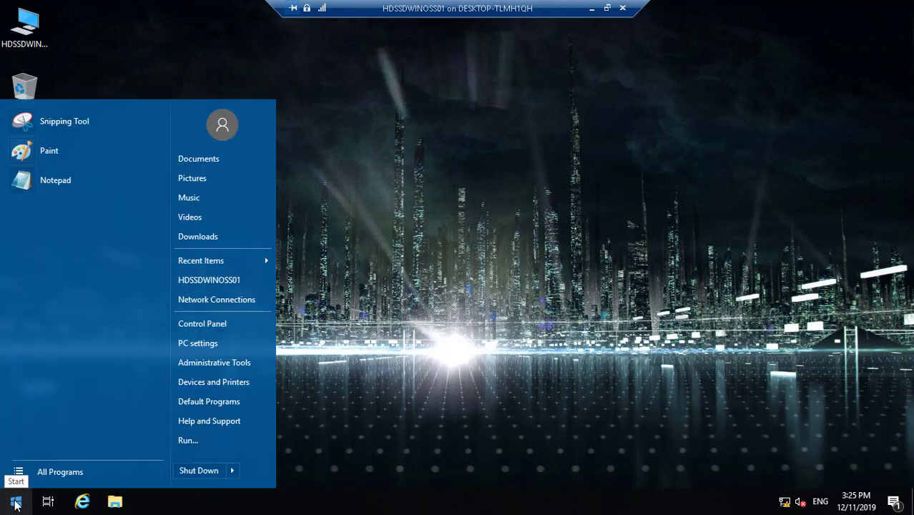
{"action": "mouse_move", "coordinate": [235, 469]}
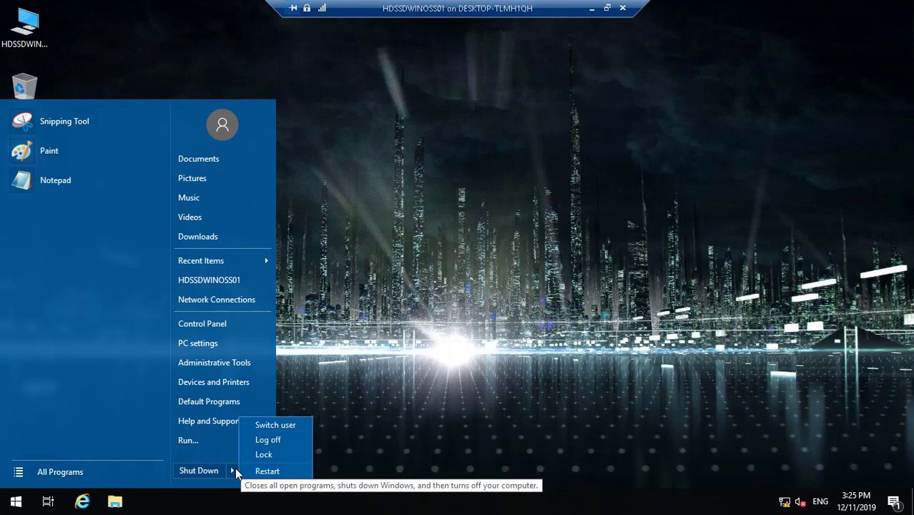
{"action": "left_click", "coordinate": [261, 476]}
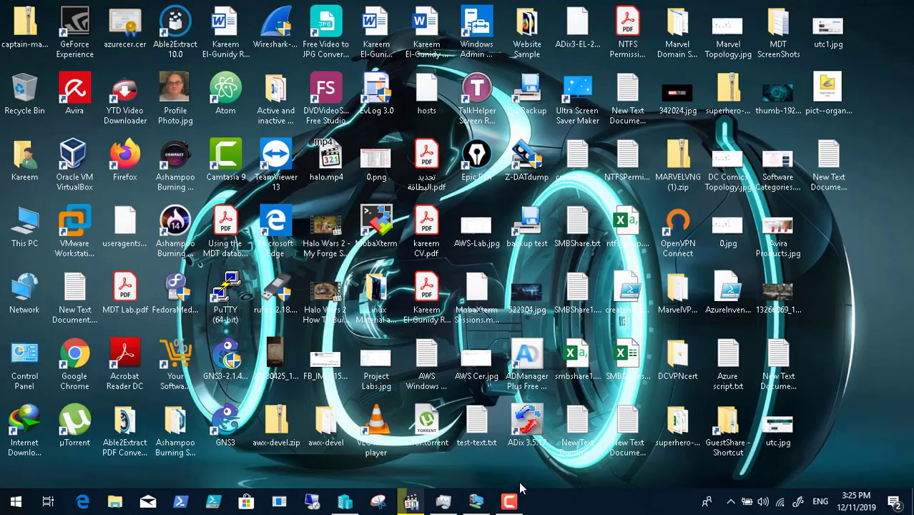
- Send Ctrl+Alt+Delete to the restarted VM to display the ENCOM MainFrame logon notice
{"action": "left_click", "coordinate": [509, 501]}
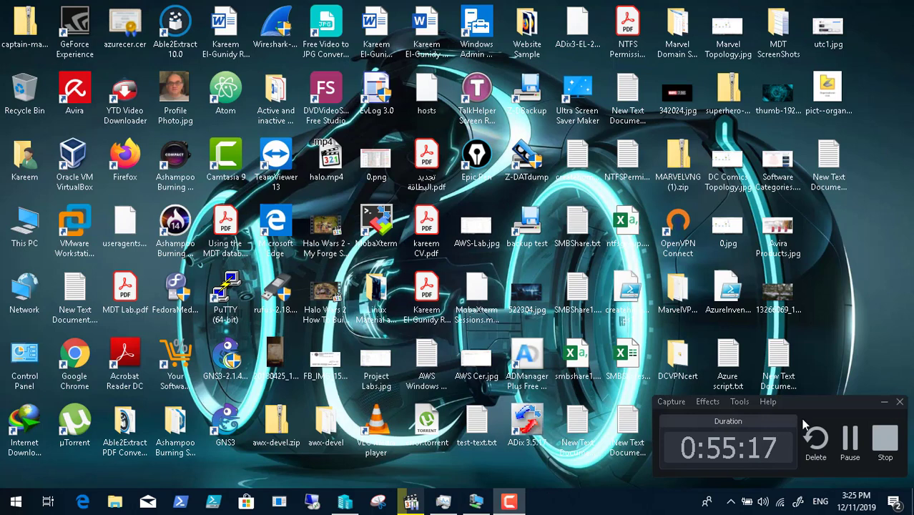
{"action": "left_click", "coordinate": [849, 442]}
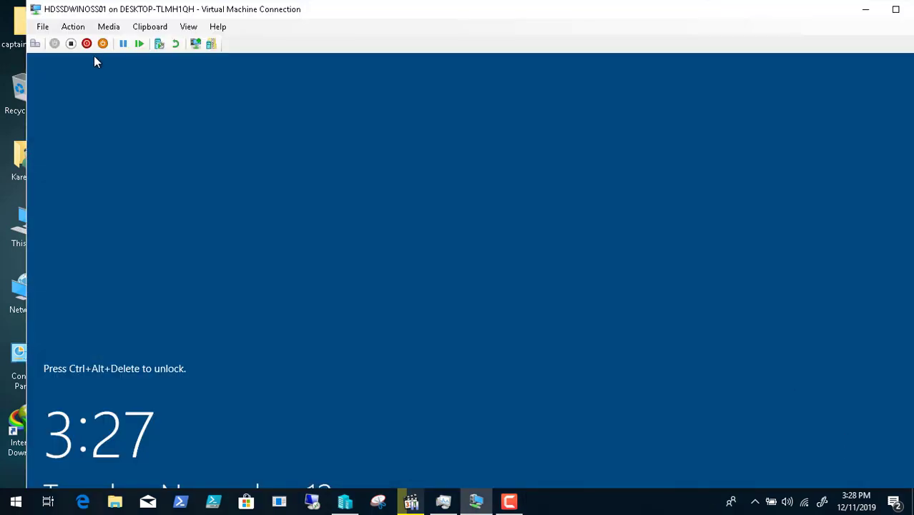
{"action": "left_click", "coordinate": [36, 44]}
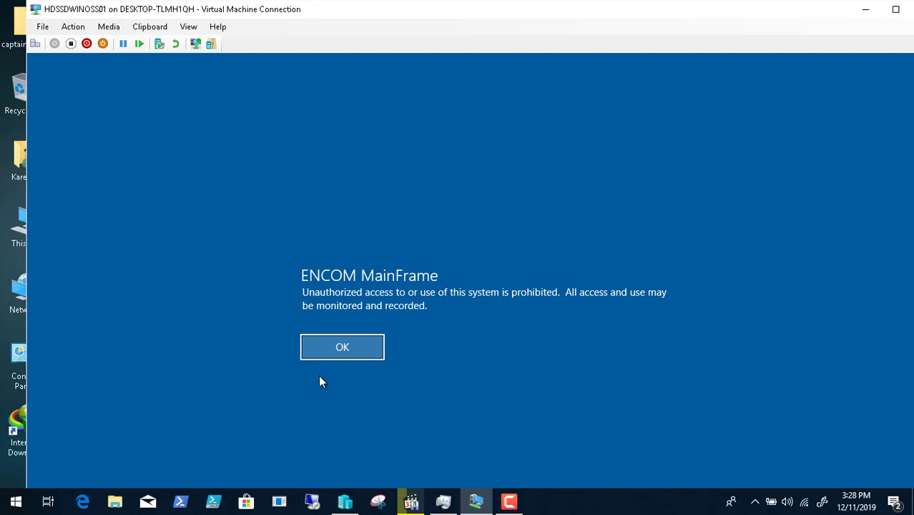
{"action": "left_click", "coordinate": [509, 501]}
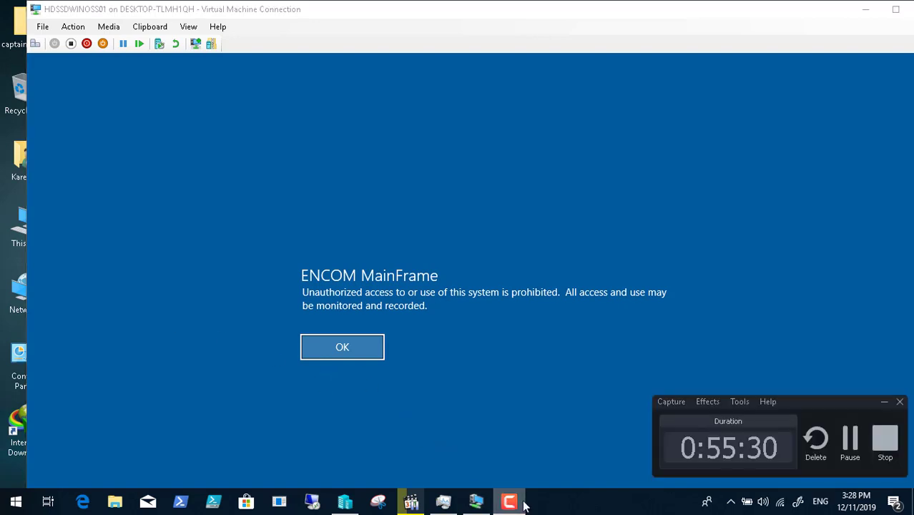
- Take a DCAnjanath02 checkpoint and rename it to include 'Before Migration'
{"action": "left_click", "coordinate": [850, 438]}
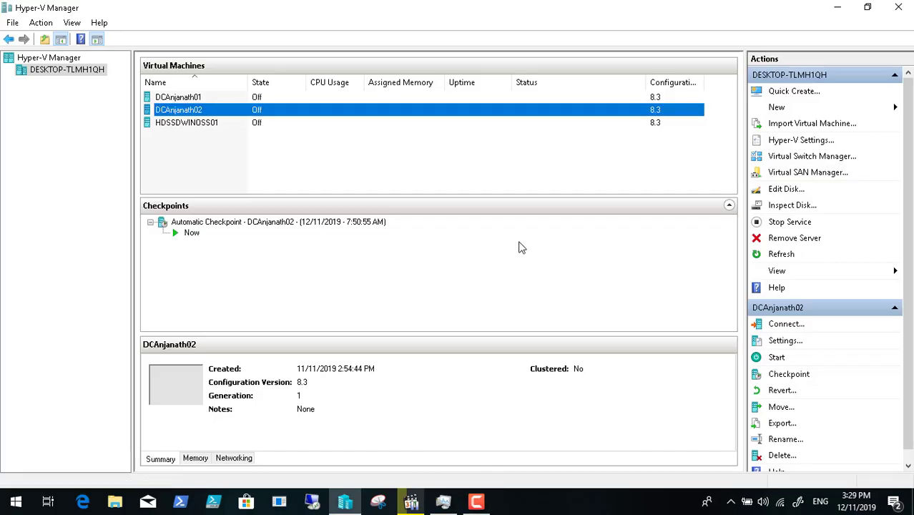
{"action": "left_click", "coordinate": [231, 126]}
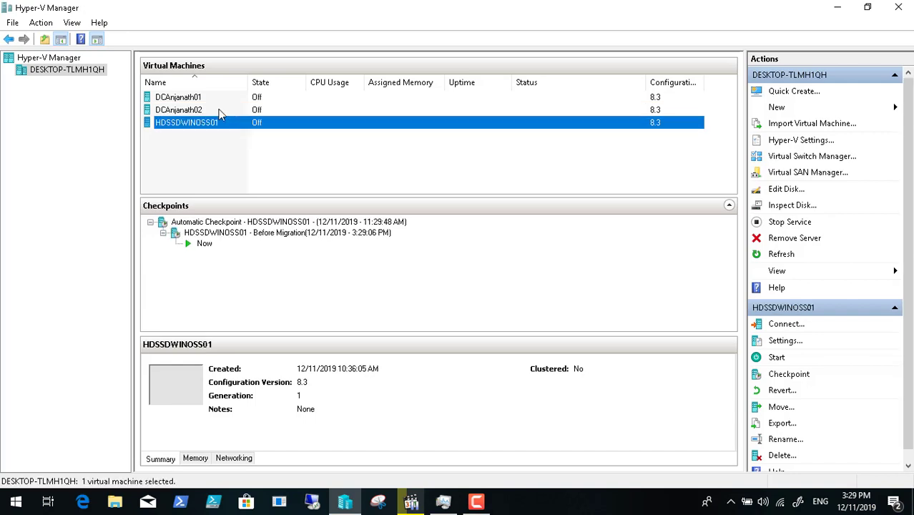
{"action": "left_click", "coordinate": [220, 111]}
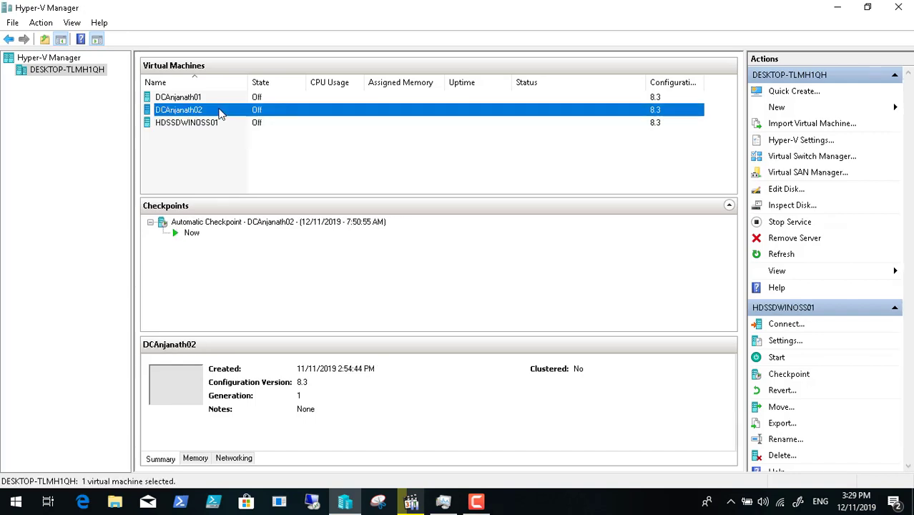
{"action": "left_click", "coordinate": [797, 375]}
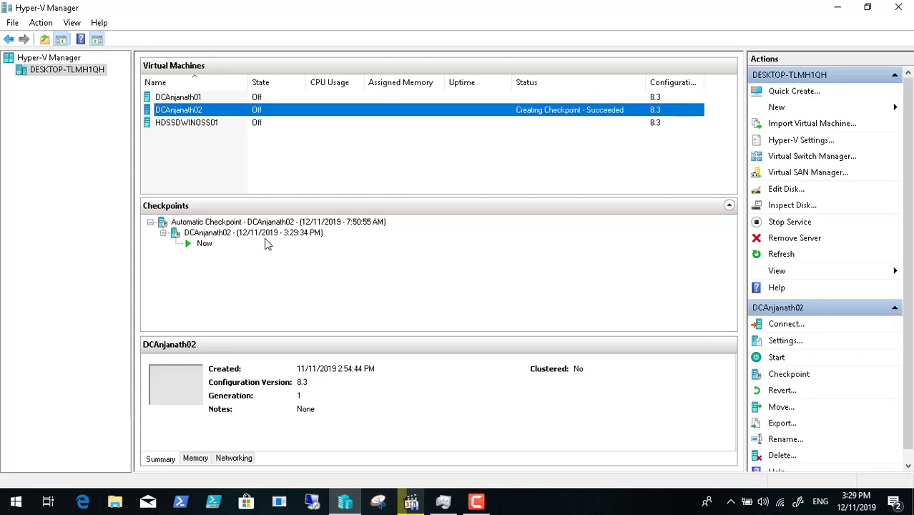
{"action": "left_click", "coordinate": [261, 236]}
{"action": "right_click", "coordinate": [261, 236]}
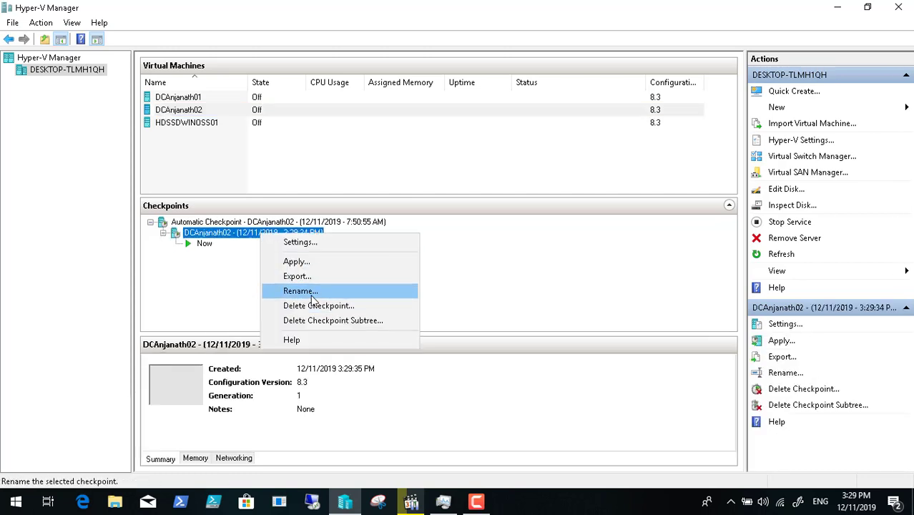
{"action": "left_click", "coordinate": [315, 293]}
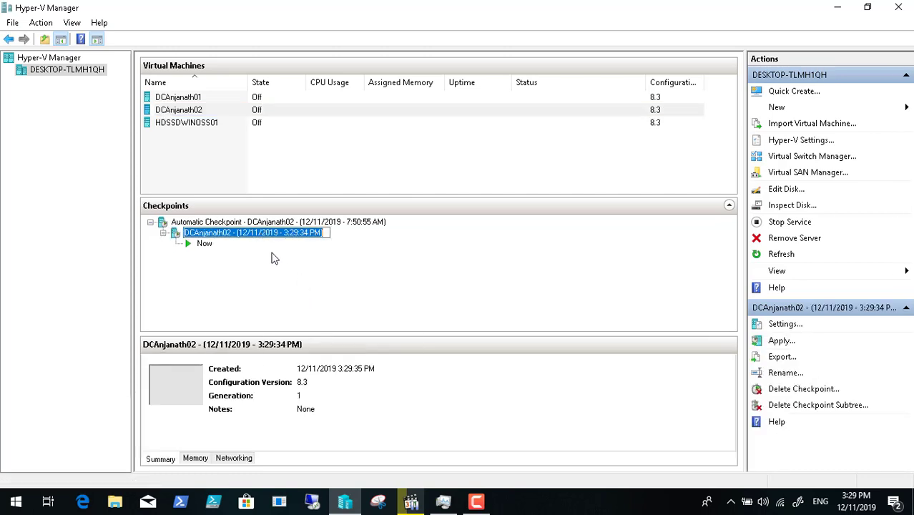
{"action": "left_click", "coordinate": [239, 234]}
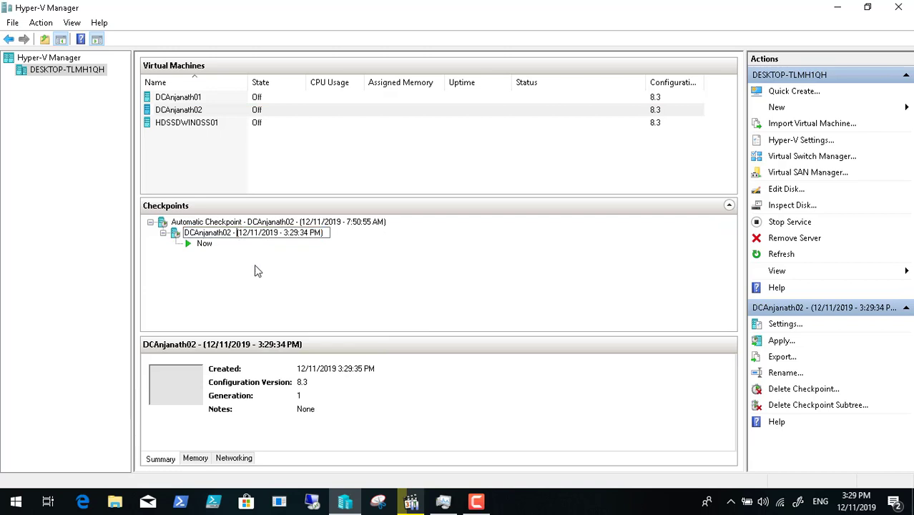
{"action": "type", "text": "B"}
{"action": "type", "text": "efore "}
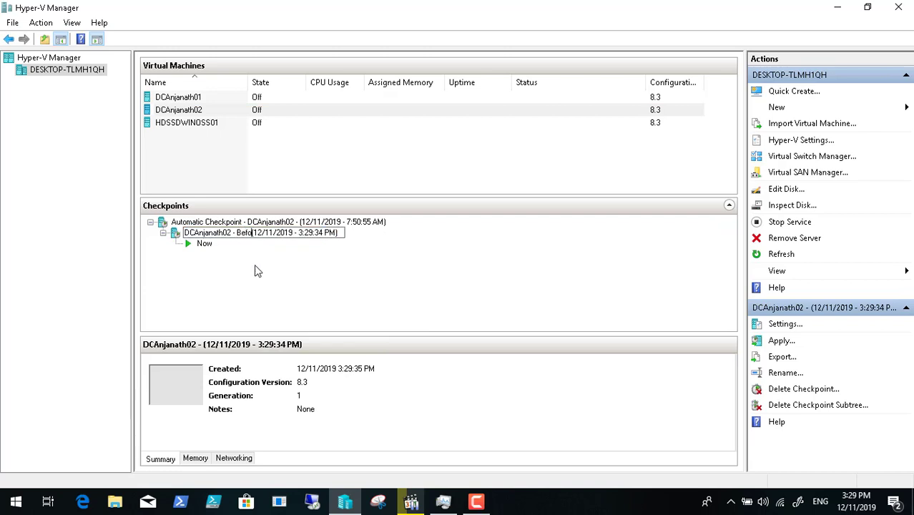
{"action": "type", "text": "Migrat"}
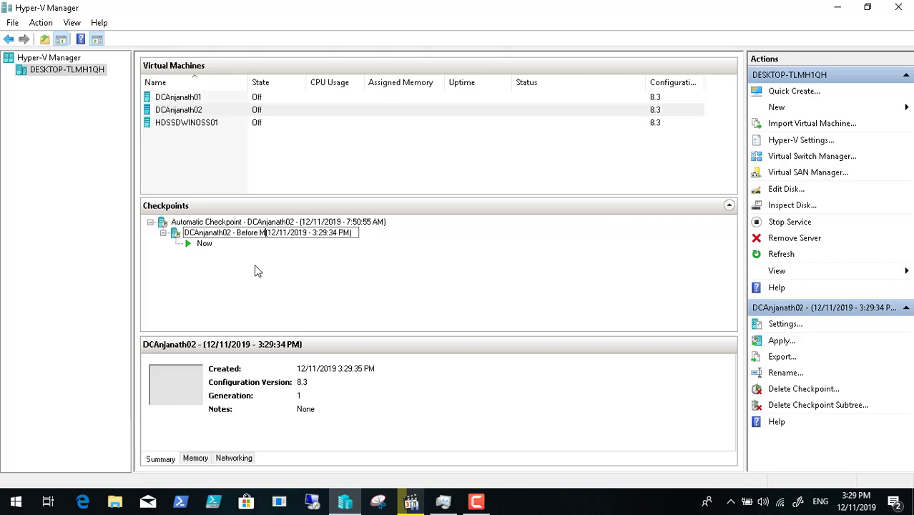
{"action": "type", "text": "ion"}
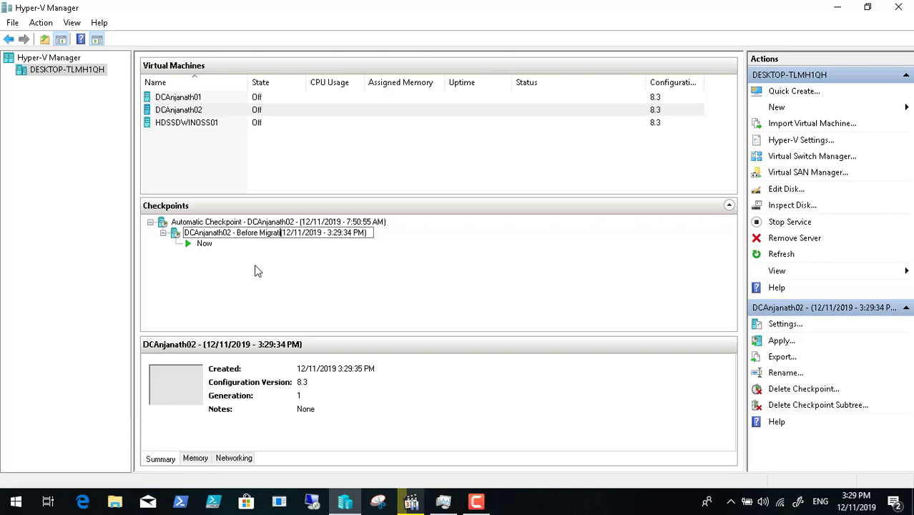
{"action": "key", "text": "Return"}
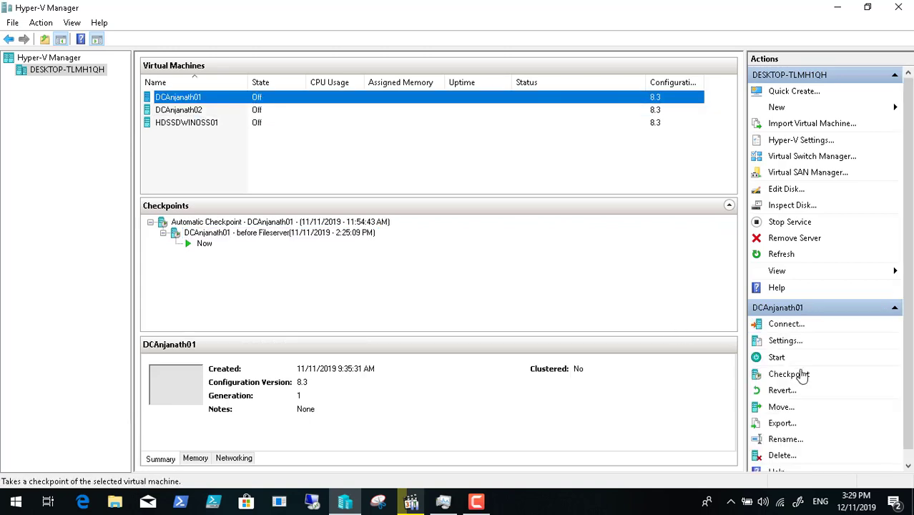
- Take a DCAnjanath01 checkpoint, rename it with 'Before Migration', and close Hyper-V Manager
{"action": "left_click", "coordinate": [814, 375]}
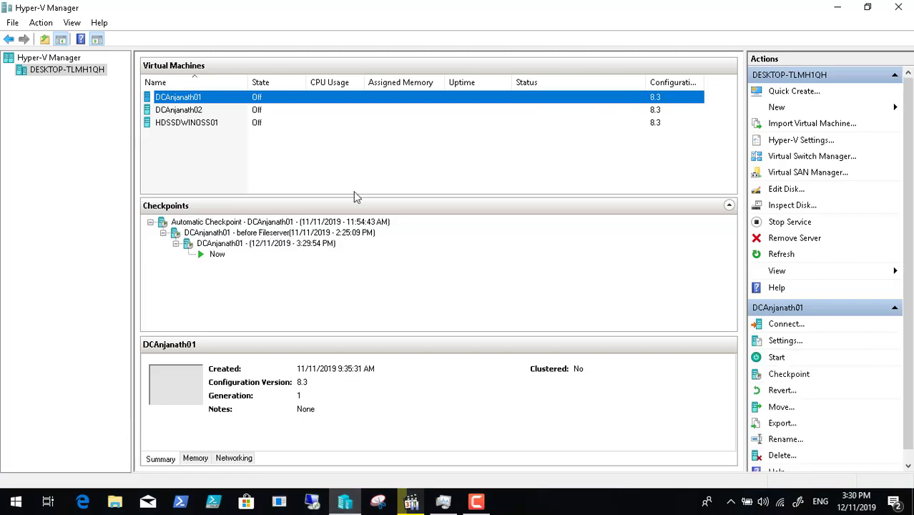
{"action": "left_click", "coordinate": [279, 245]}
{"action": "right_click", "coordinate": [279, 246]}
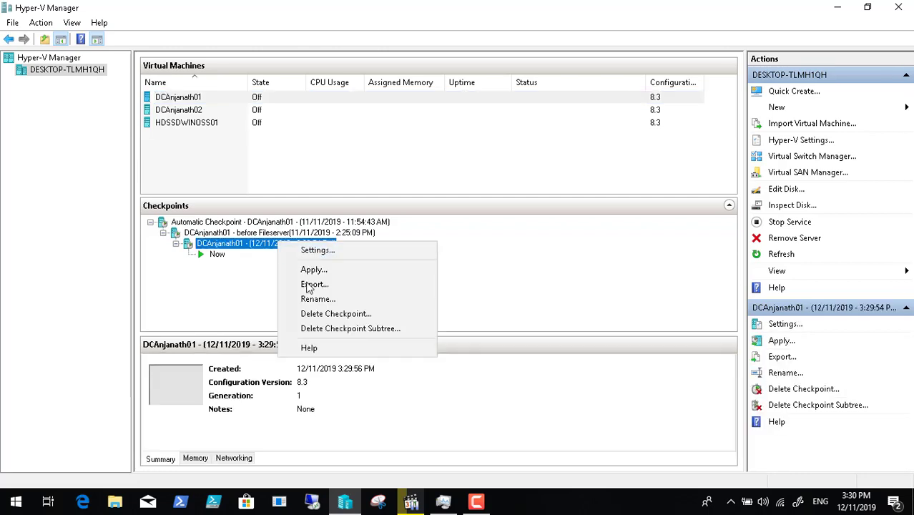
{"action": "left_click", "coordinate": [334, 301]}
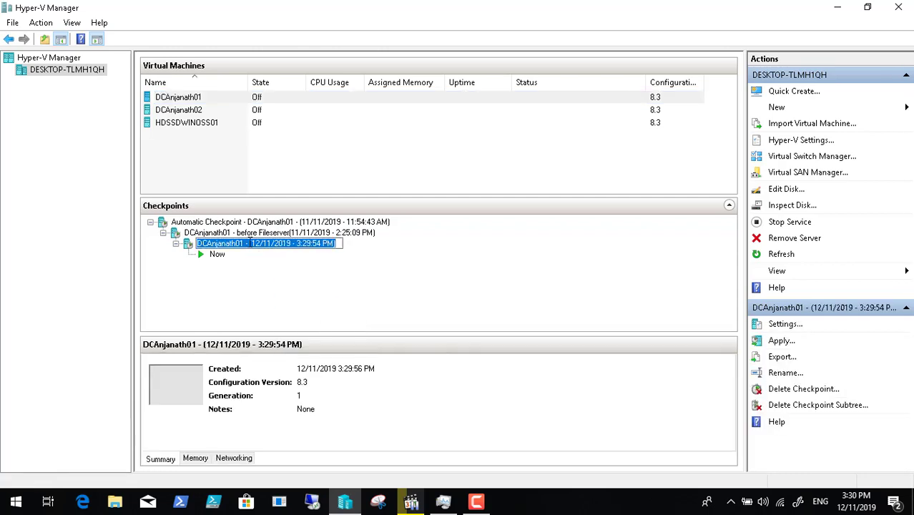
{"action": "left_click_drag", "start_coordinate": [251, 243], "coordinate": [326, 396]}
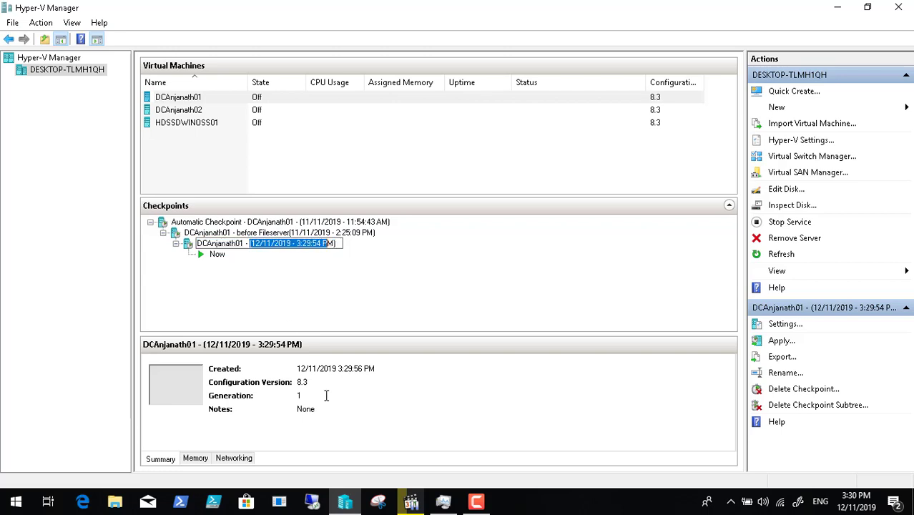
{"action": "left_click", "coordinate": [249, 245]}
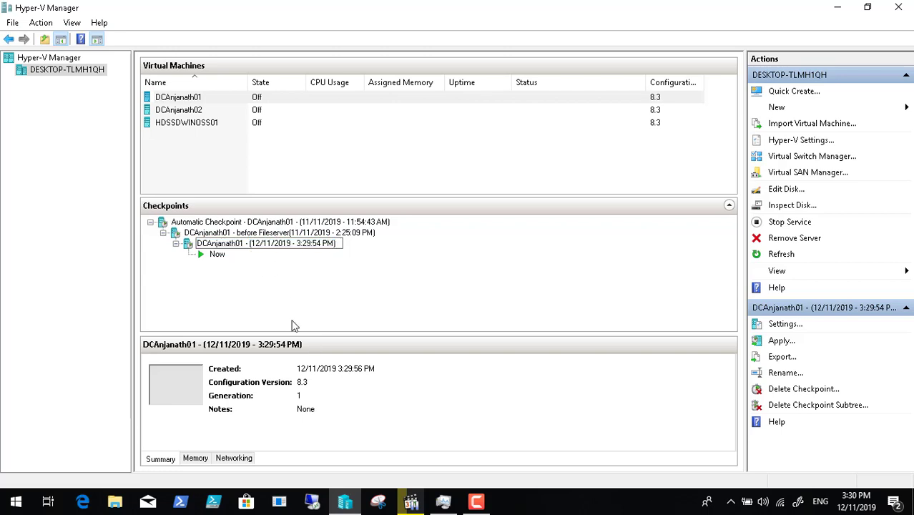
{"action": "type", "text": "Befor"}
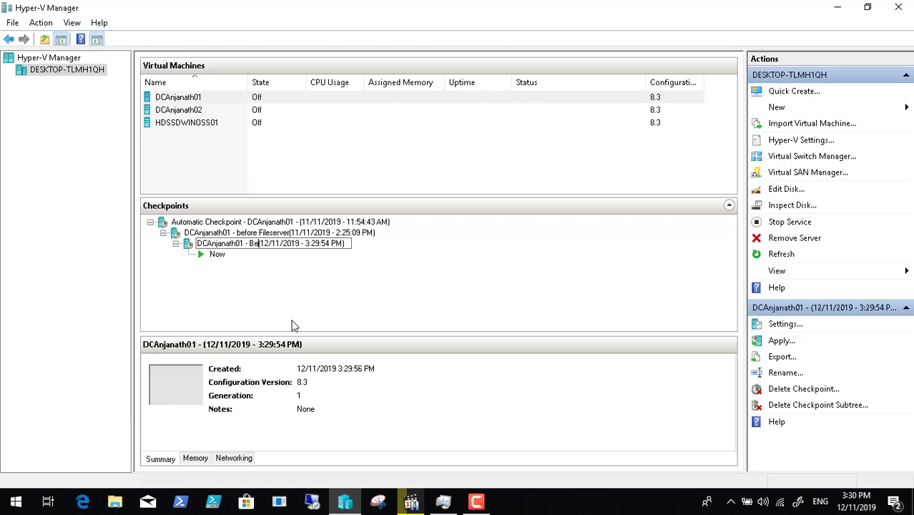
{"action": "type", "text": "e "}
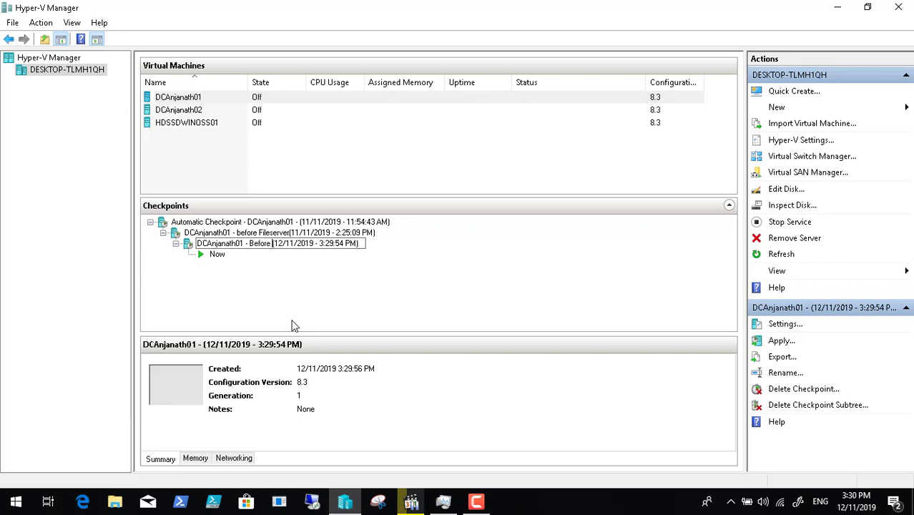
{"action": "type", "text": "Migra"}
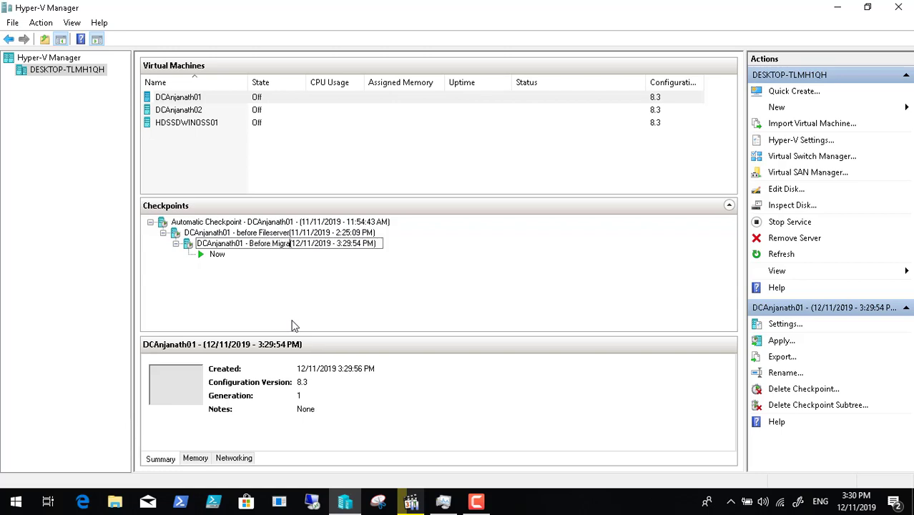
{"action": "type", "text": "tion"}
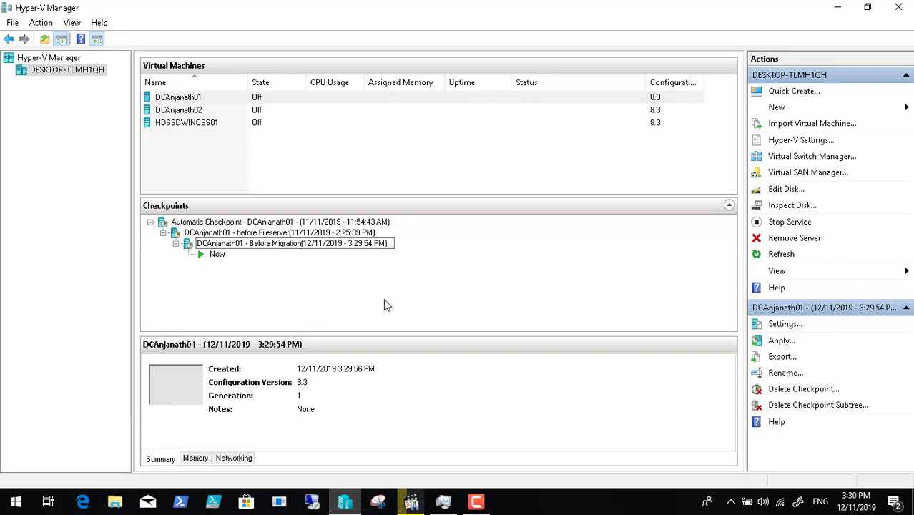
{"action": "key", "text": "Return"}
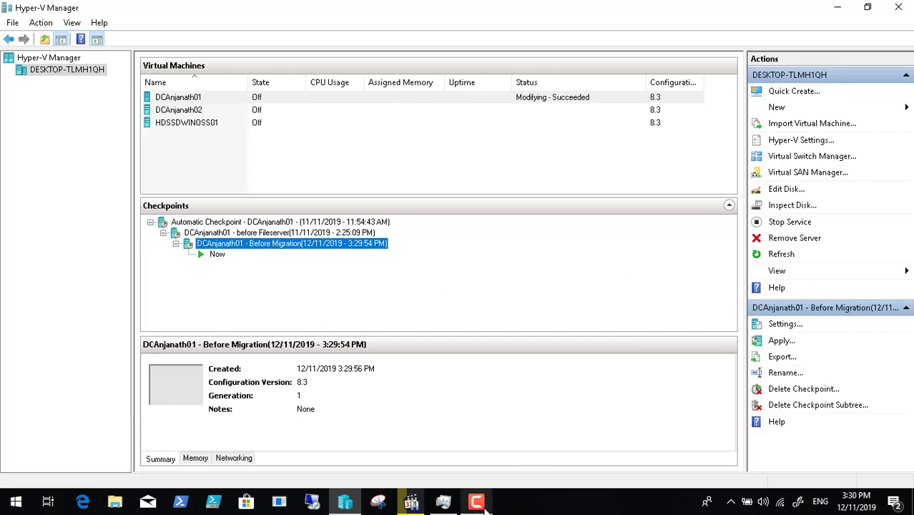
{"action": "left_click", "coordinate": [486, 504]}
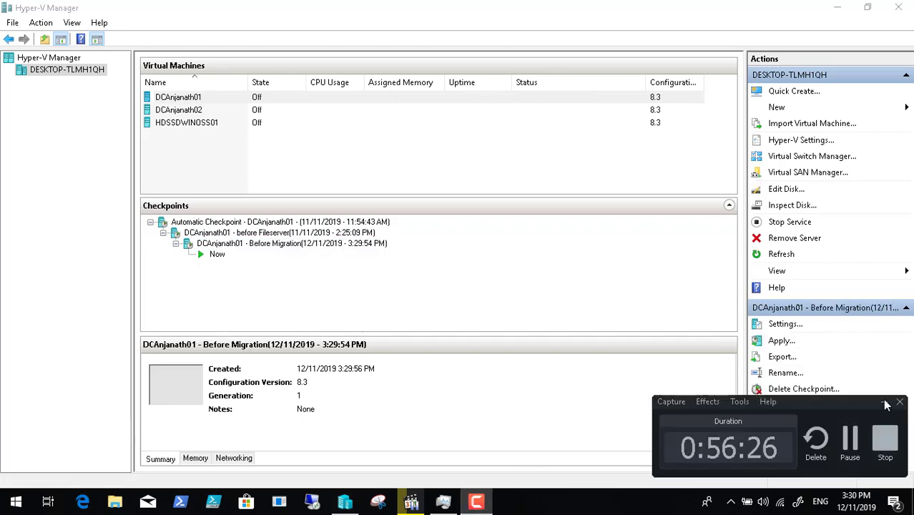
{"action": "left_click", "coordinate": [903, 10]}
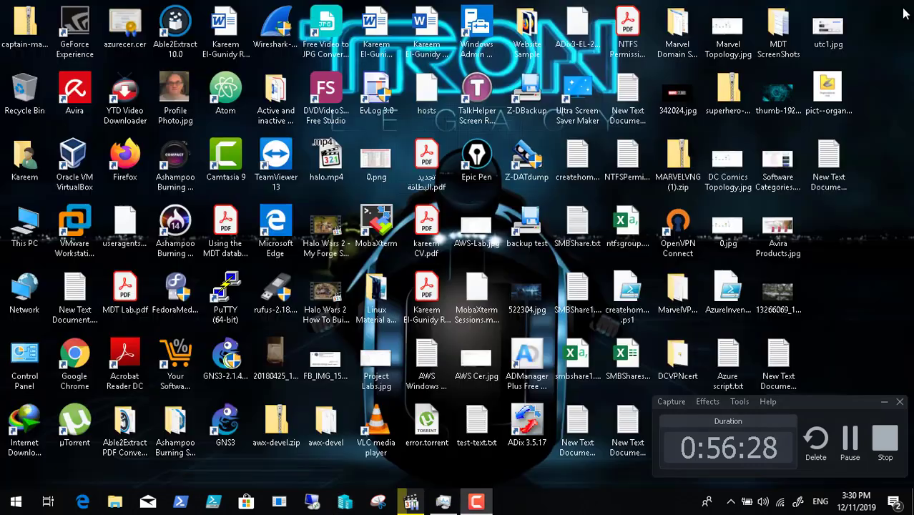